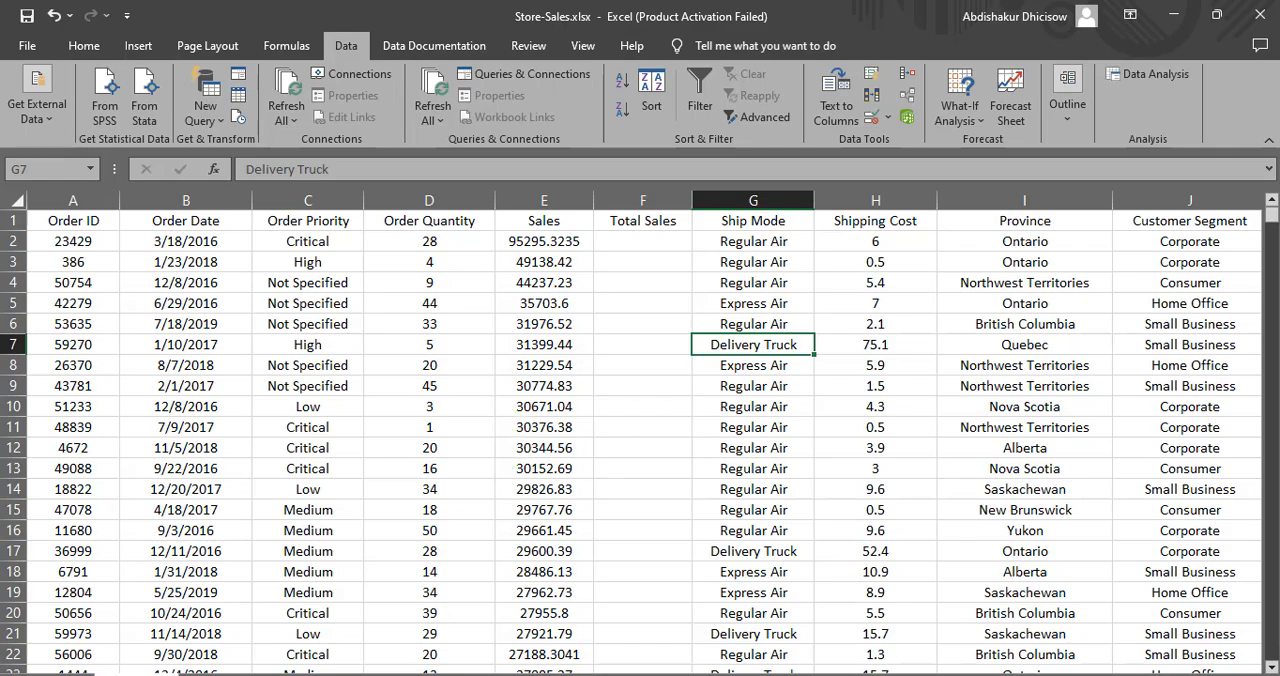
- Open the Store-Sales.xlsx workbook from the Excel for Data analysis folder on drive D of this PC
left_click(26, 50)
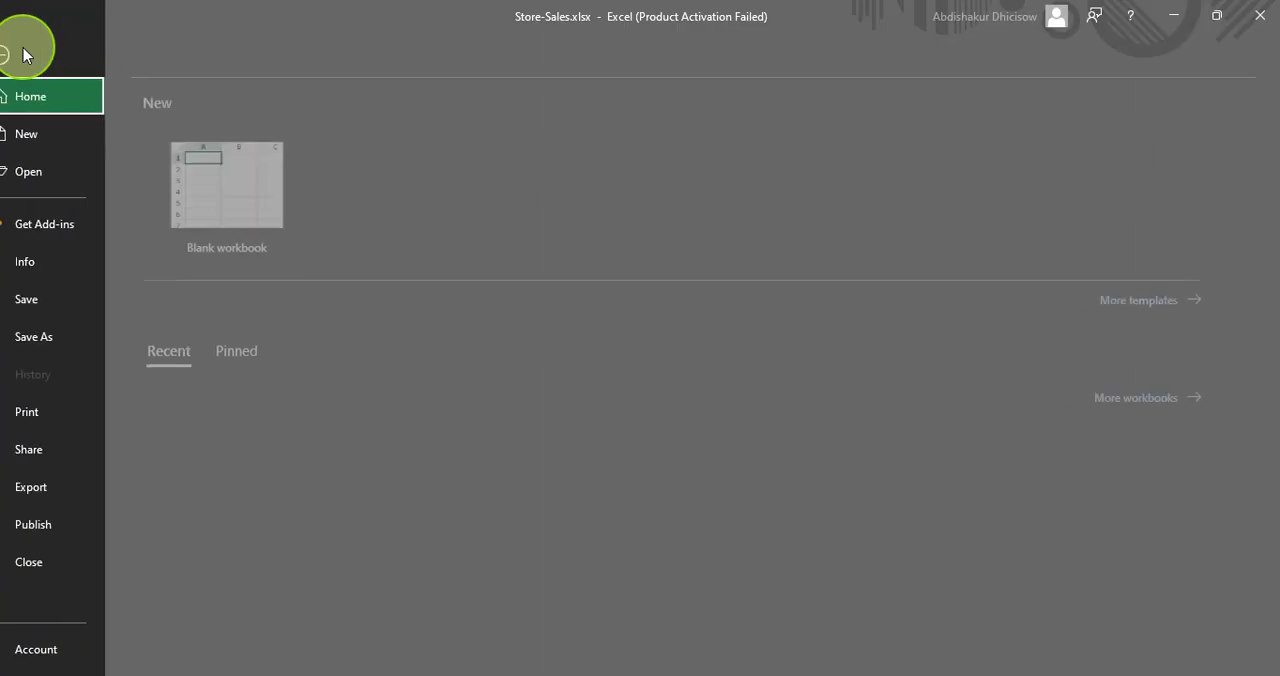
left_click(55, 172)
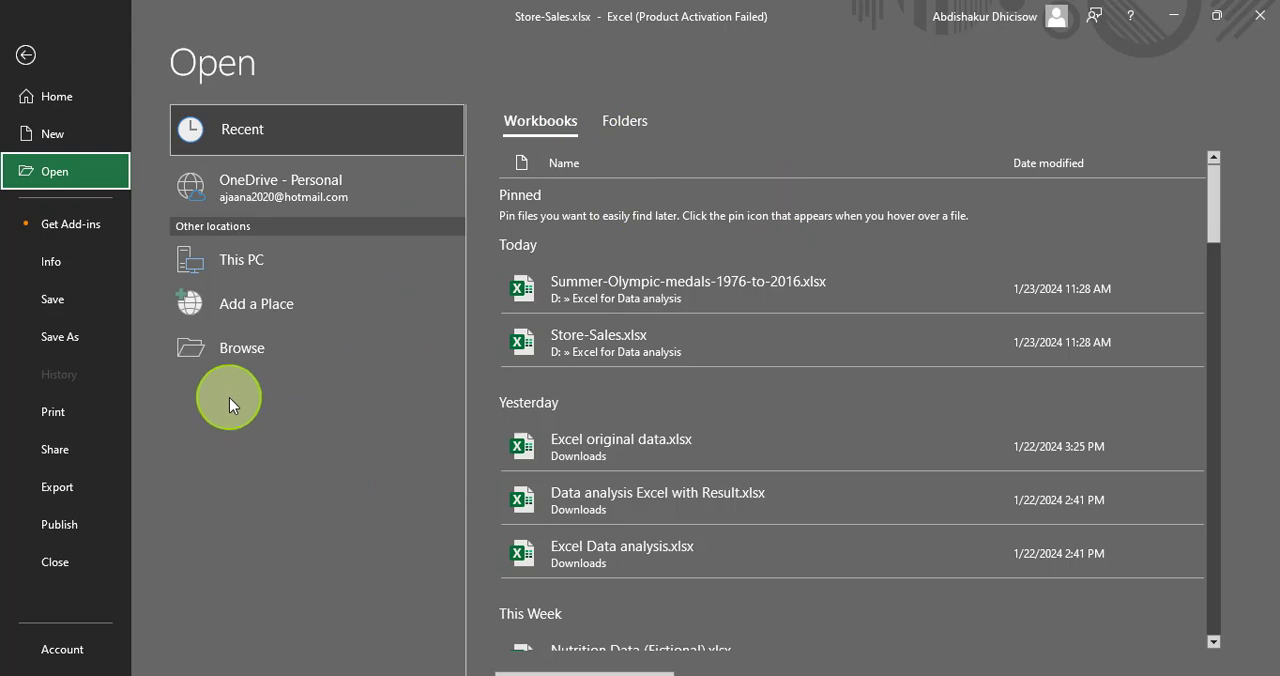
left_click(242, 257)
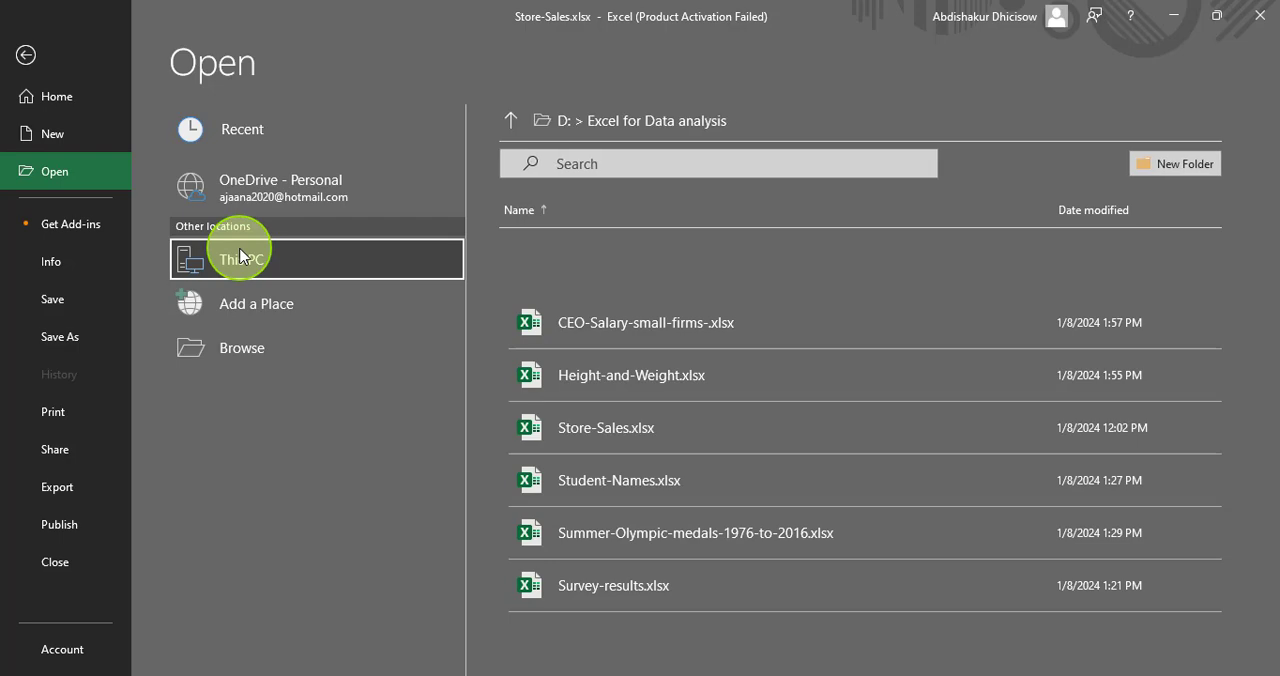
left_click(604, 427)
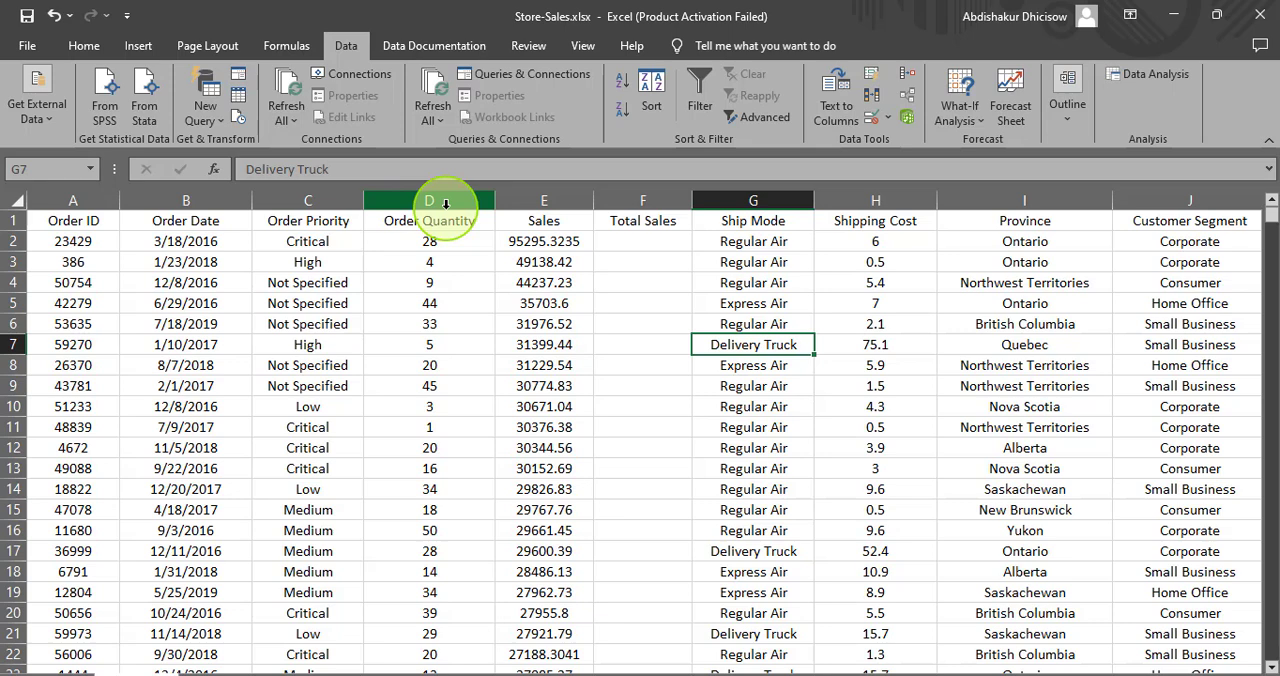
- Examine the header row, the order records, and the last row and last column of the store sales data
left_click(14, 220)
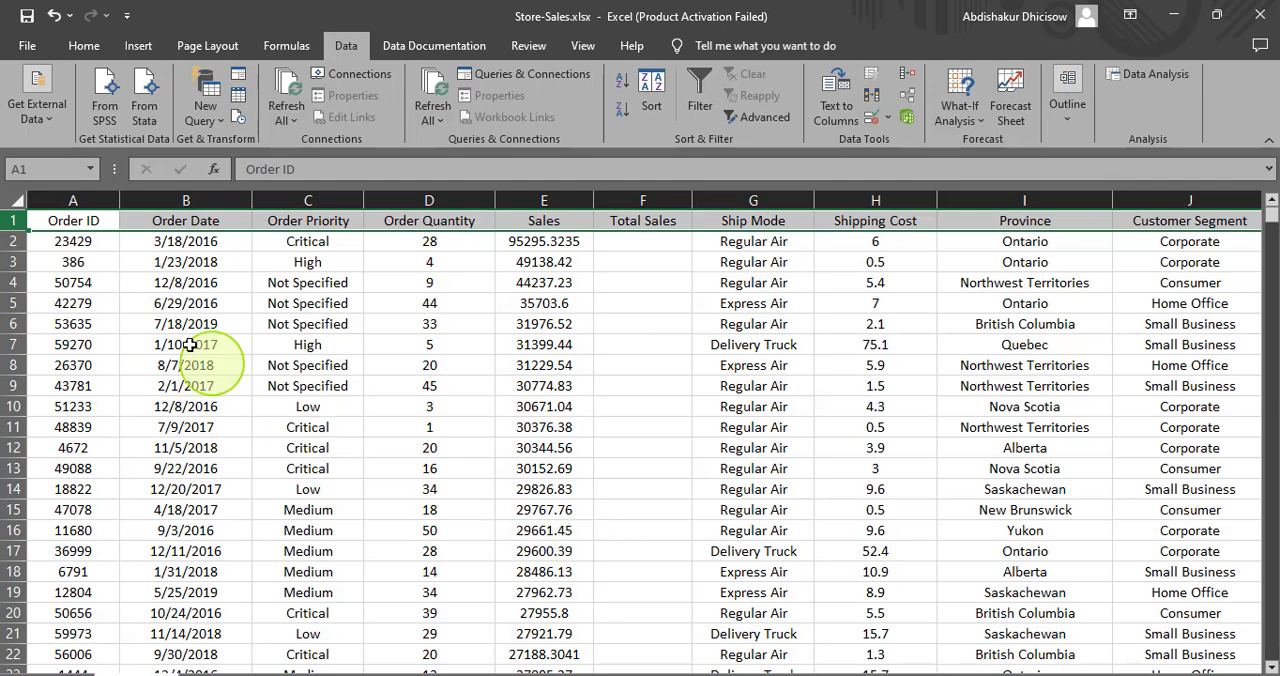
left_click(57, 250)
left_click(57, 266)
left_click(62, 286)
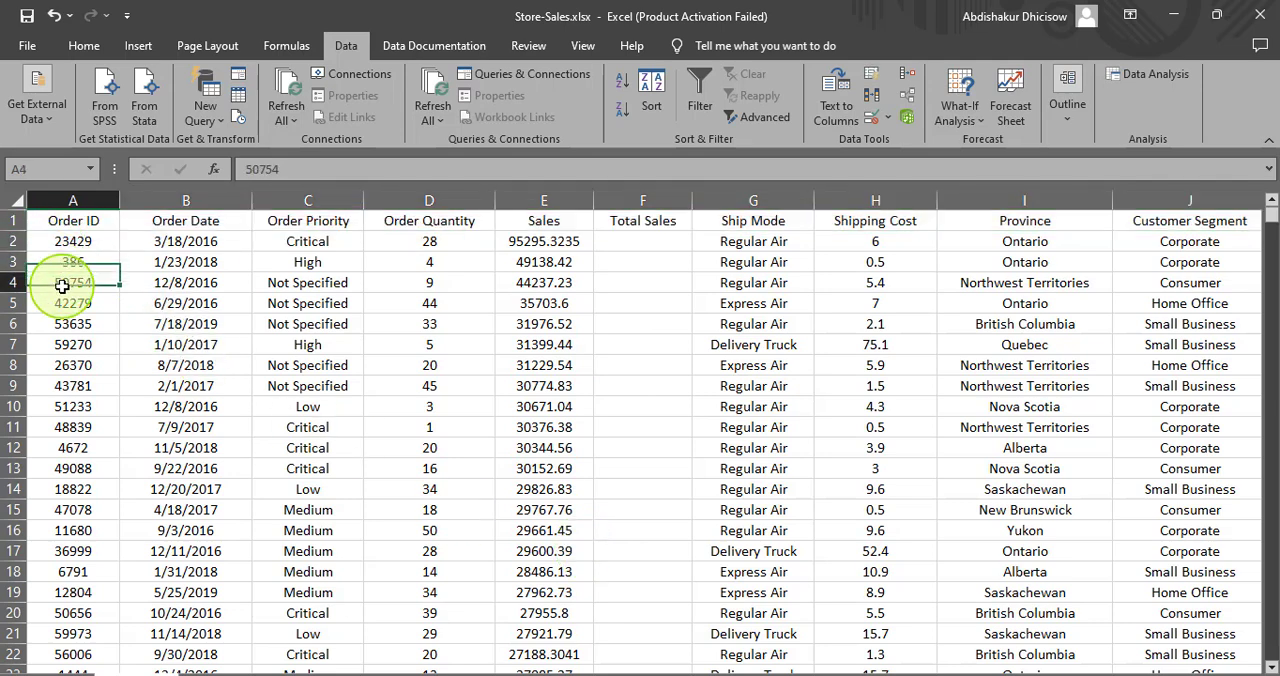
left_click(55, 224)
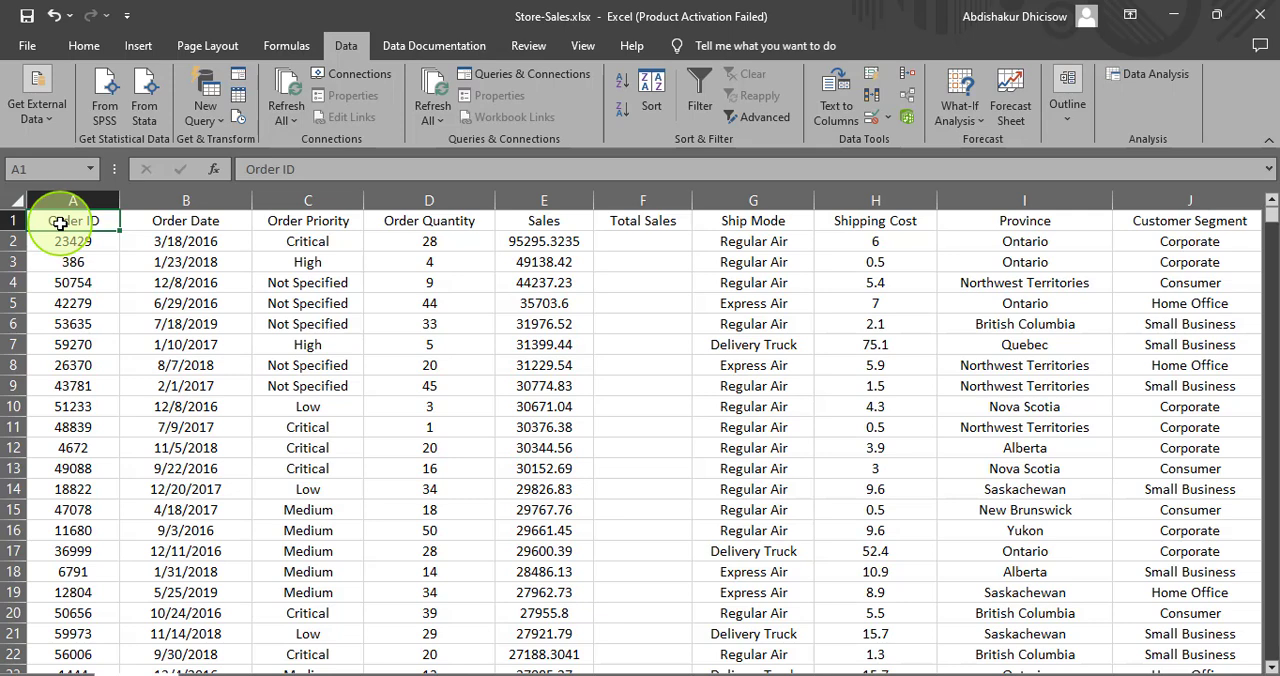
key("ctrl+Down")
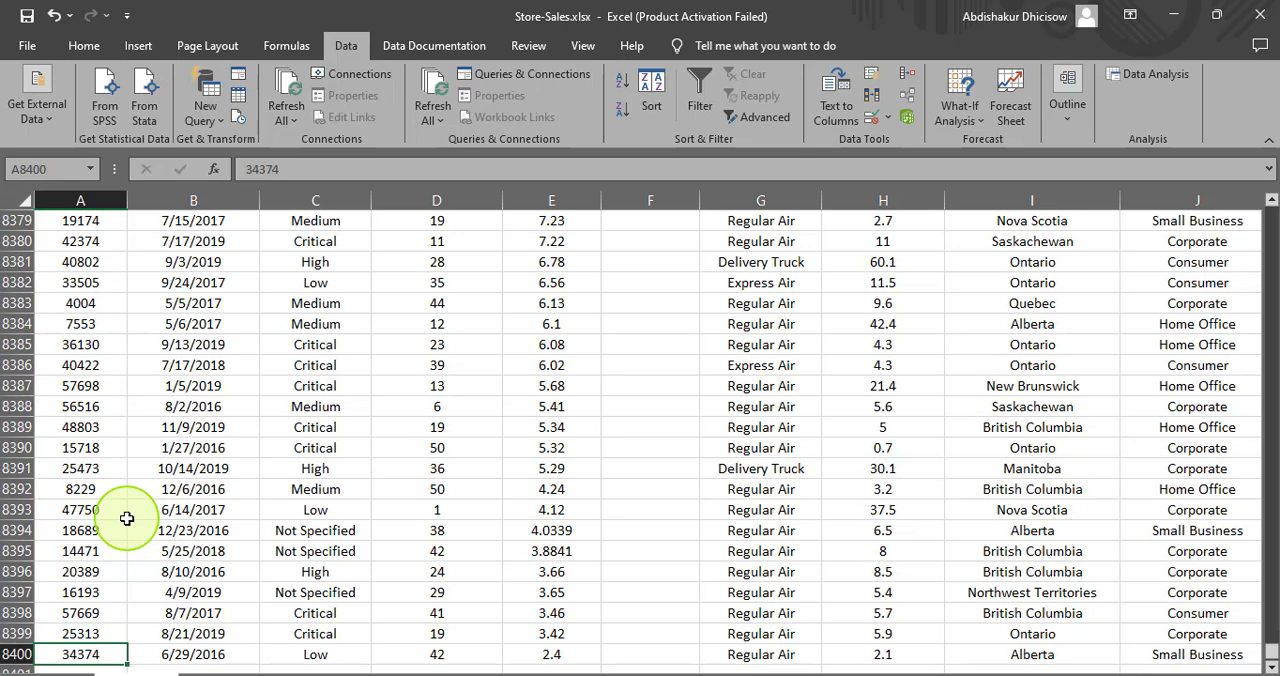
key("ctrl+Up")
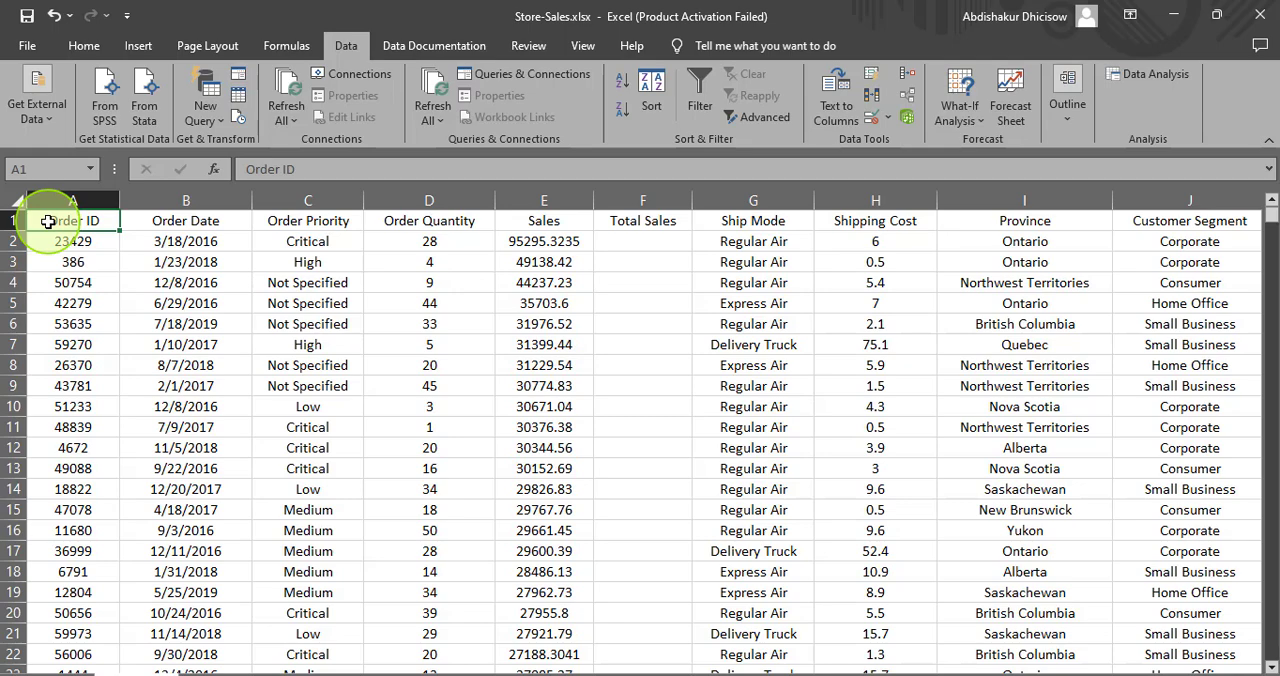
key("ctrl+Right")
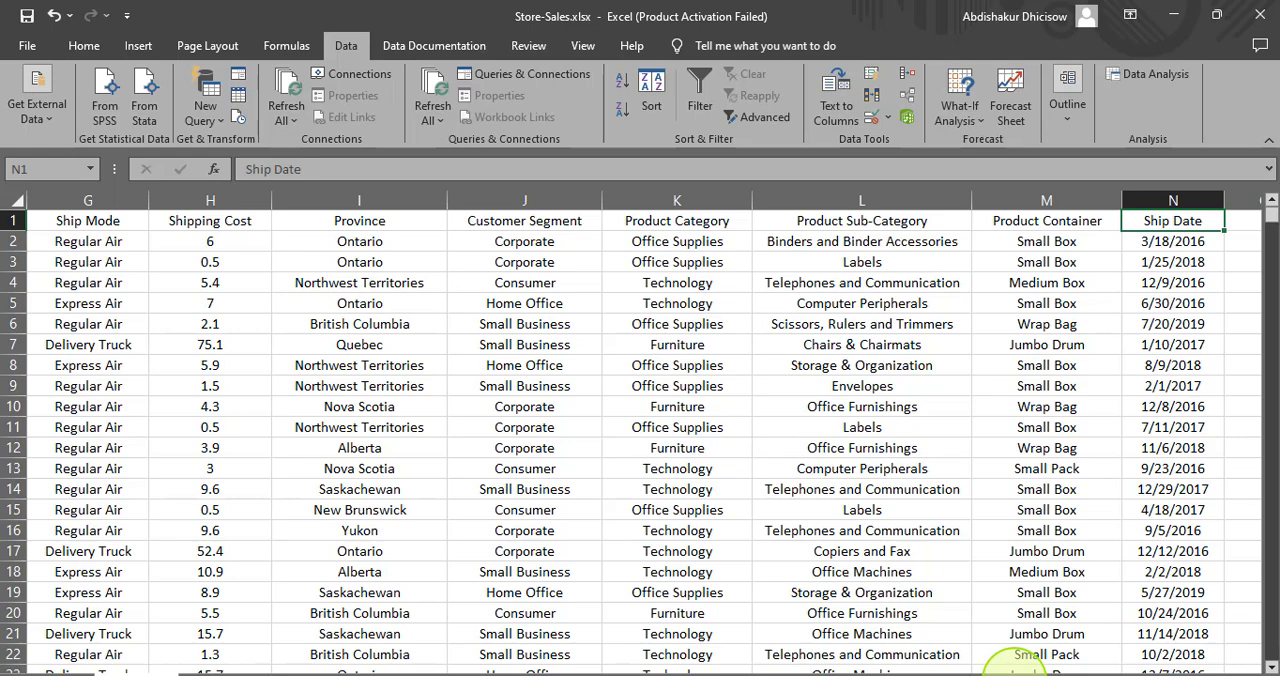
left_click_drag(1070, 670, 1035, 670)
- Format the whole Sales column as Number with 2 decimal places
left_click(542, 203)
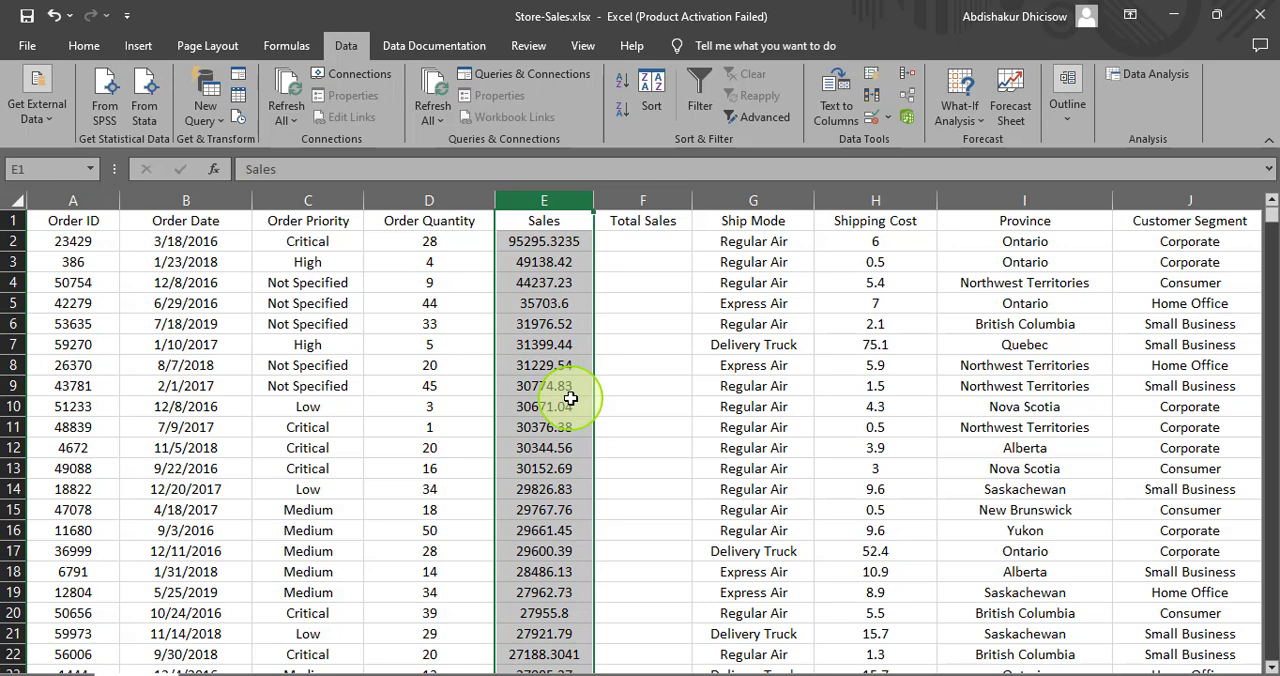
right_click(529, 250)
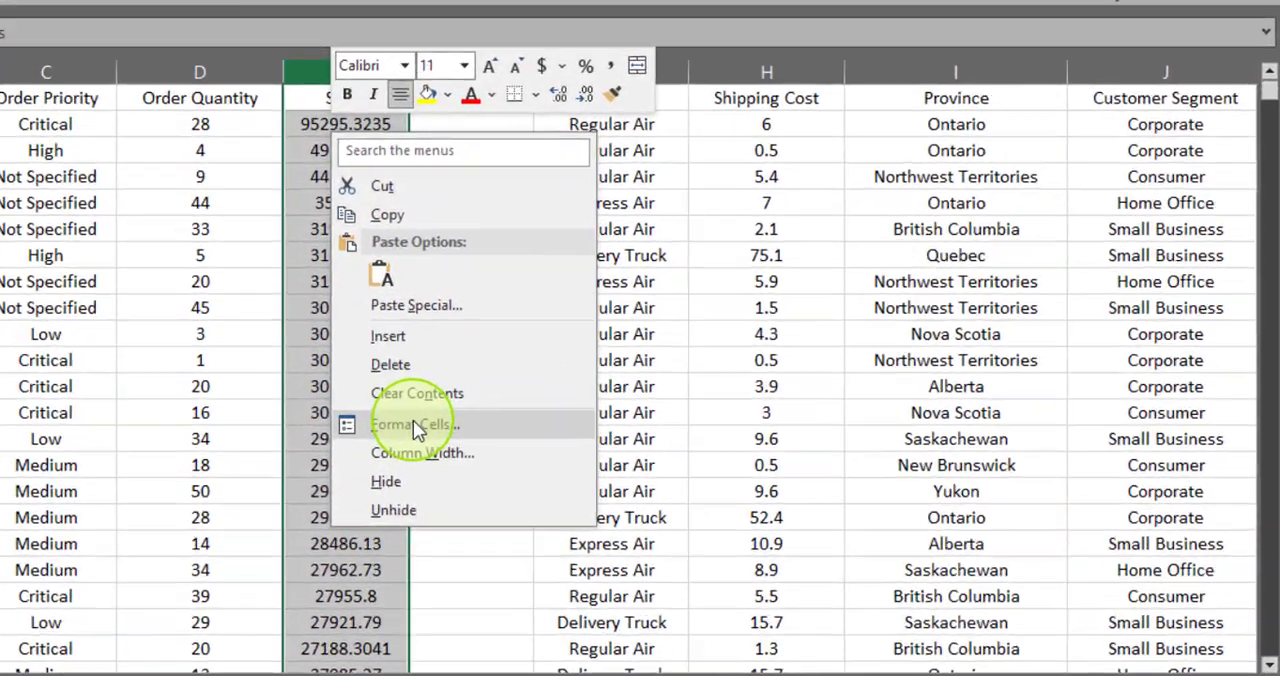
left_click(590, 475)
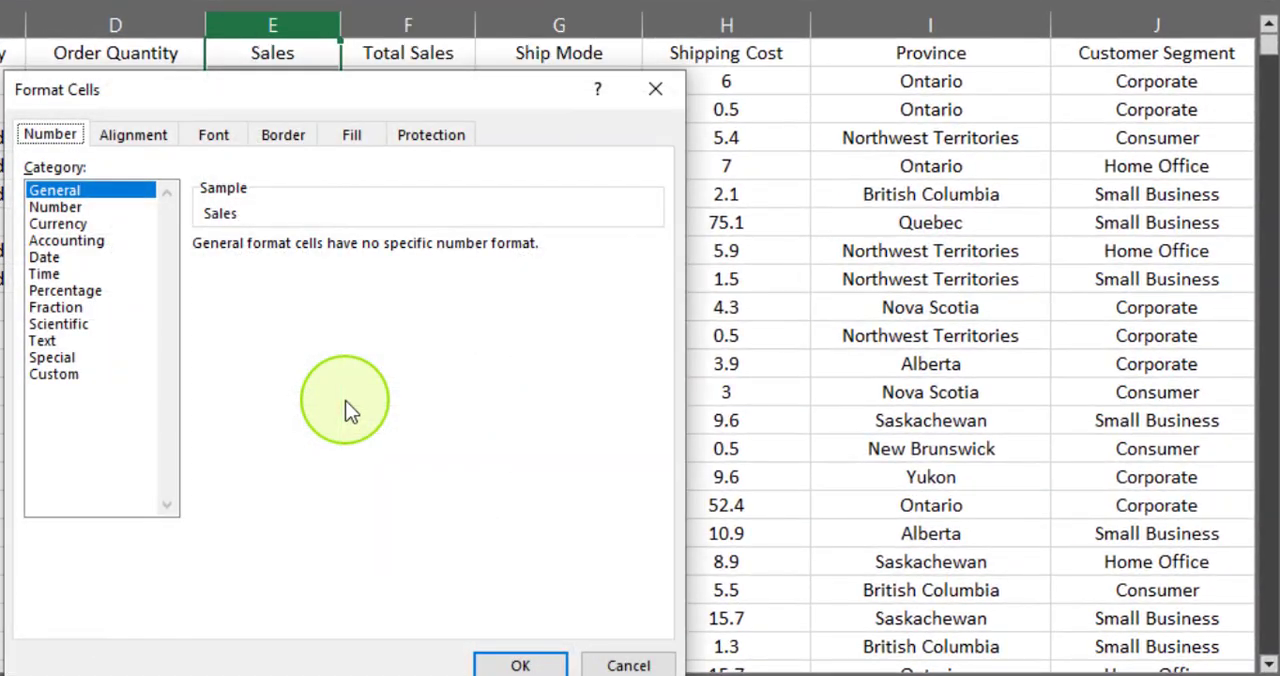
left_click(55, 207)
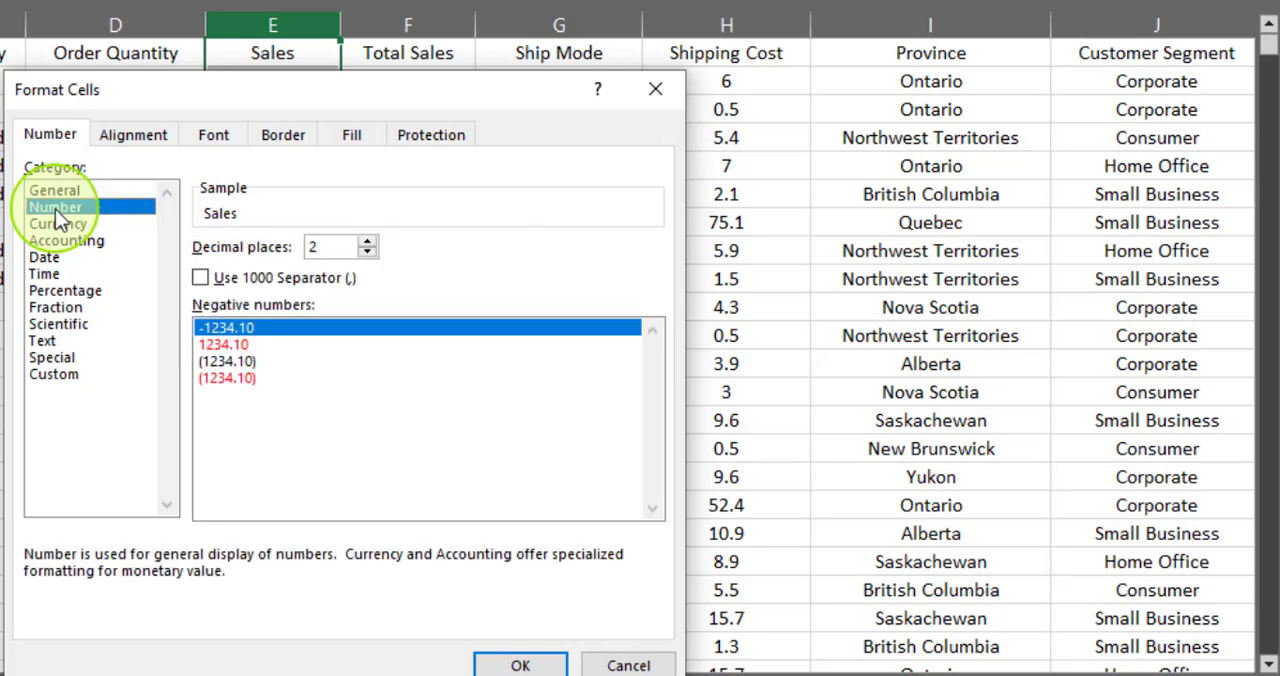
left_click(372, 242)
left_click(374, 241)
left_click(374, 241)
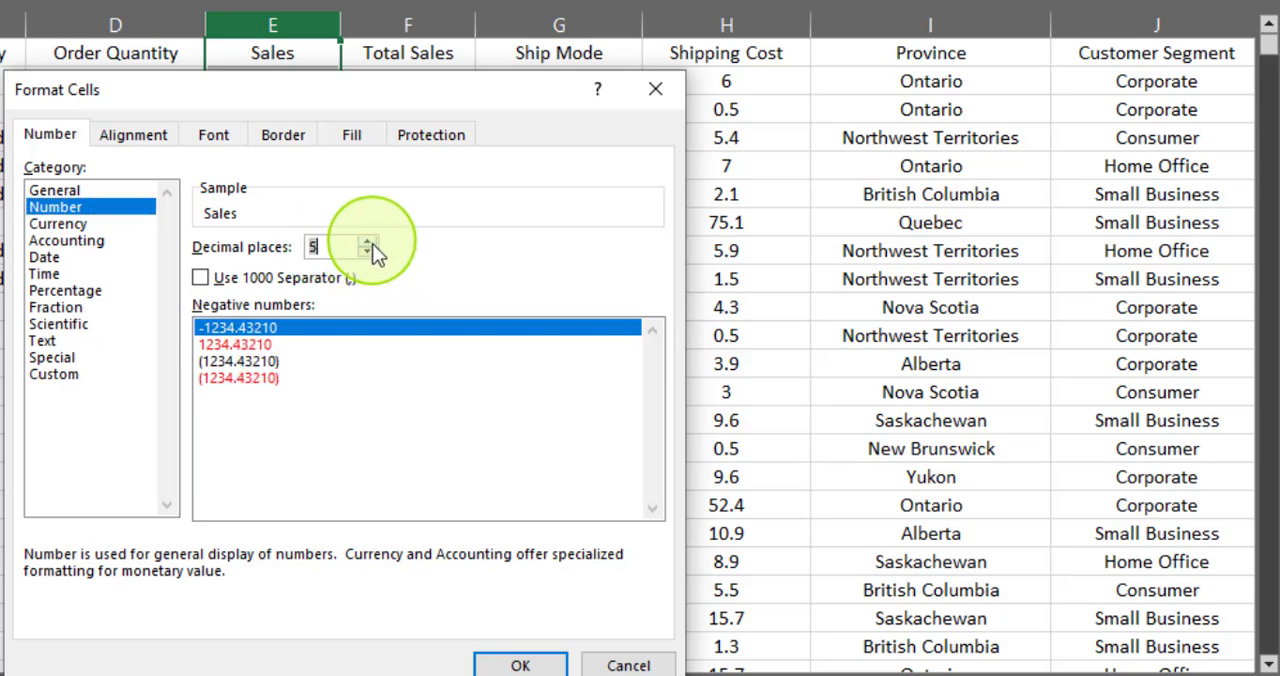
left_click(371, 250)
left_click(370, 252)
left_click(370, 252)
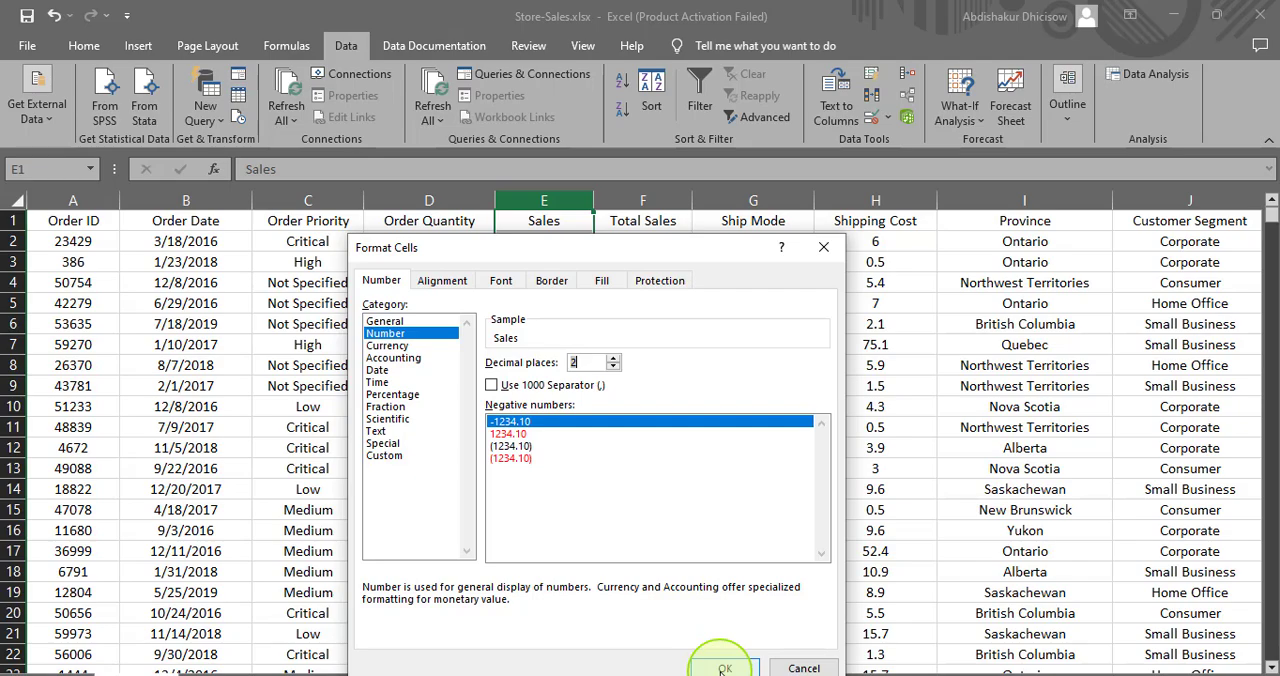
left_click(723, 668)
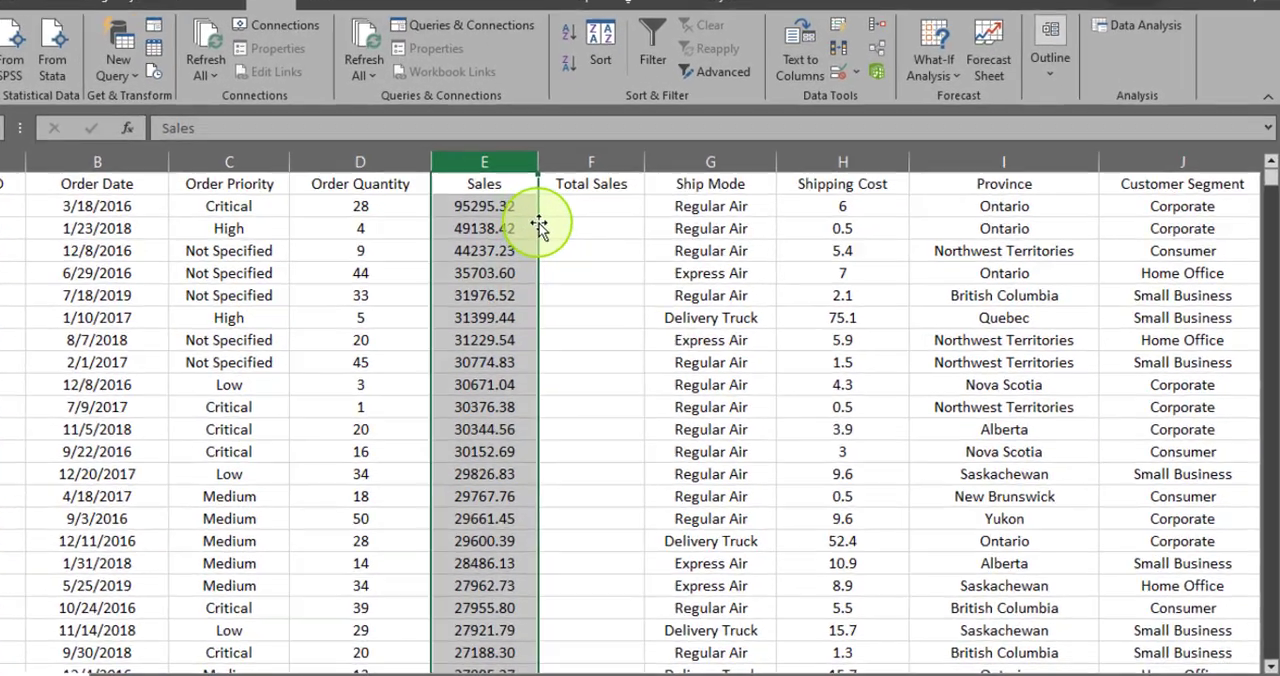
- Check the Sales column's number formatting down to the last record and look over the Order Date column beside it
left_click(628, 243)
left_click(320, 131)
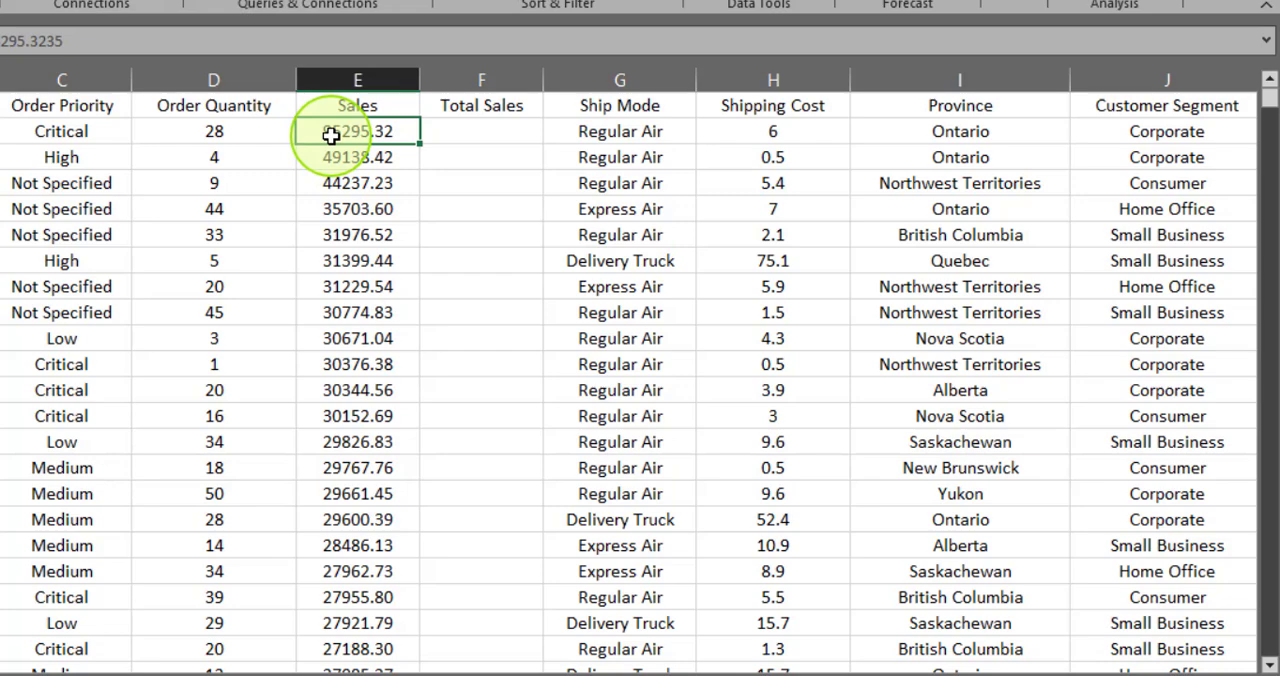
key("ctrl+Down")
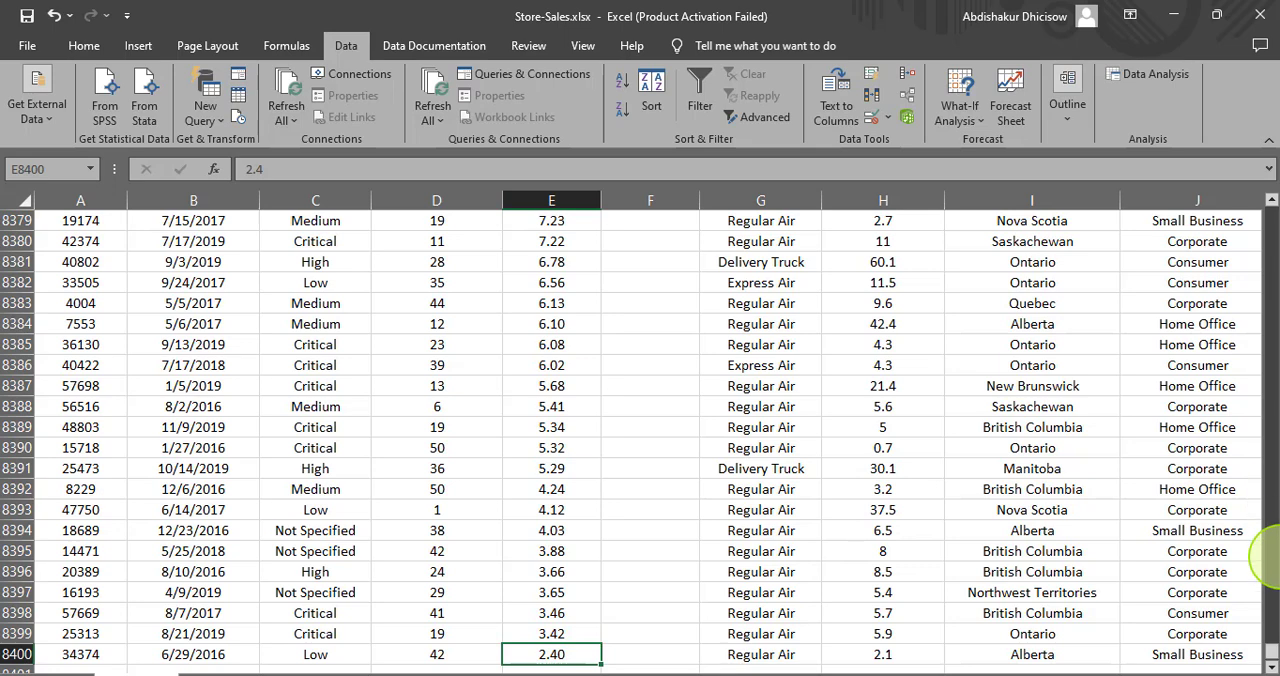
key("ctrl+Up")
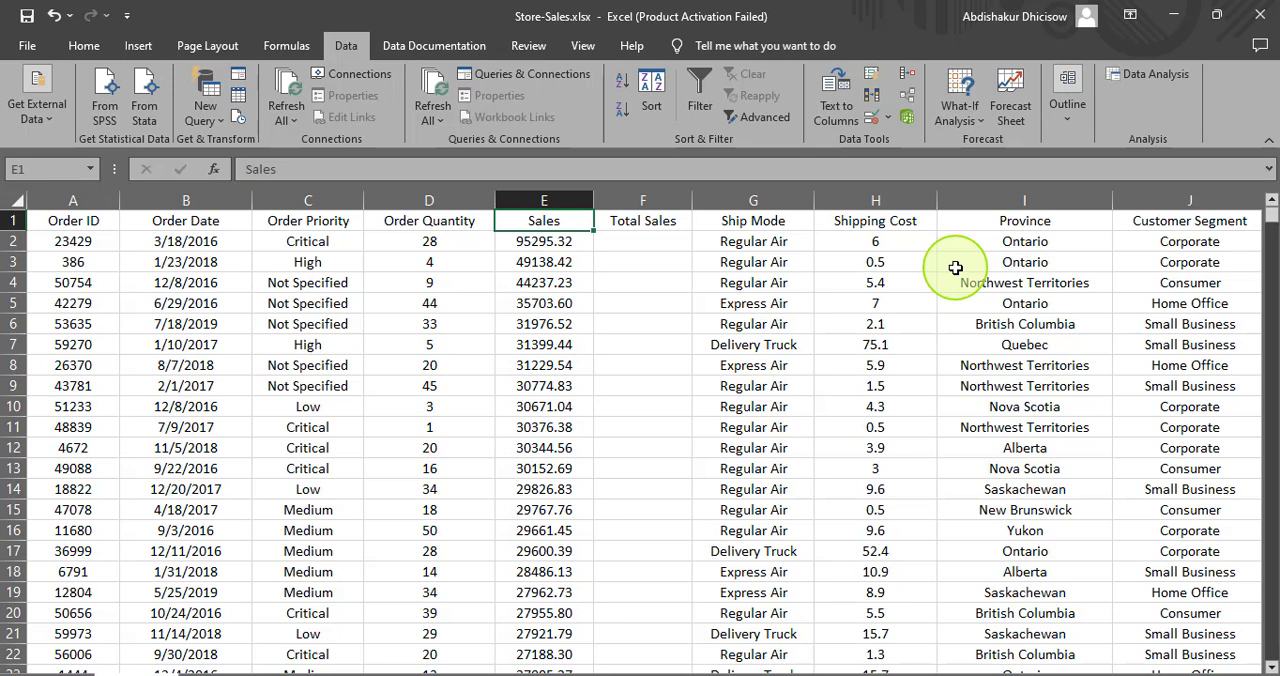
left_click(538, 203)
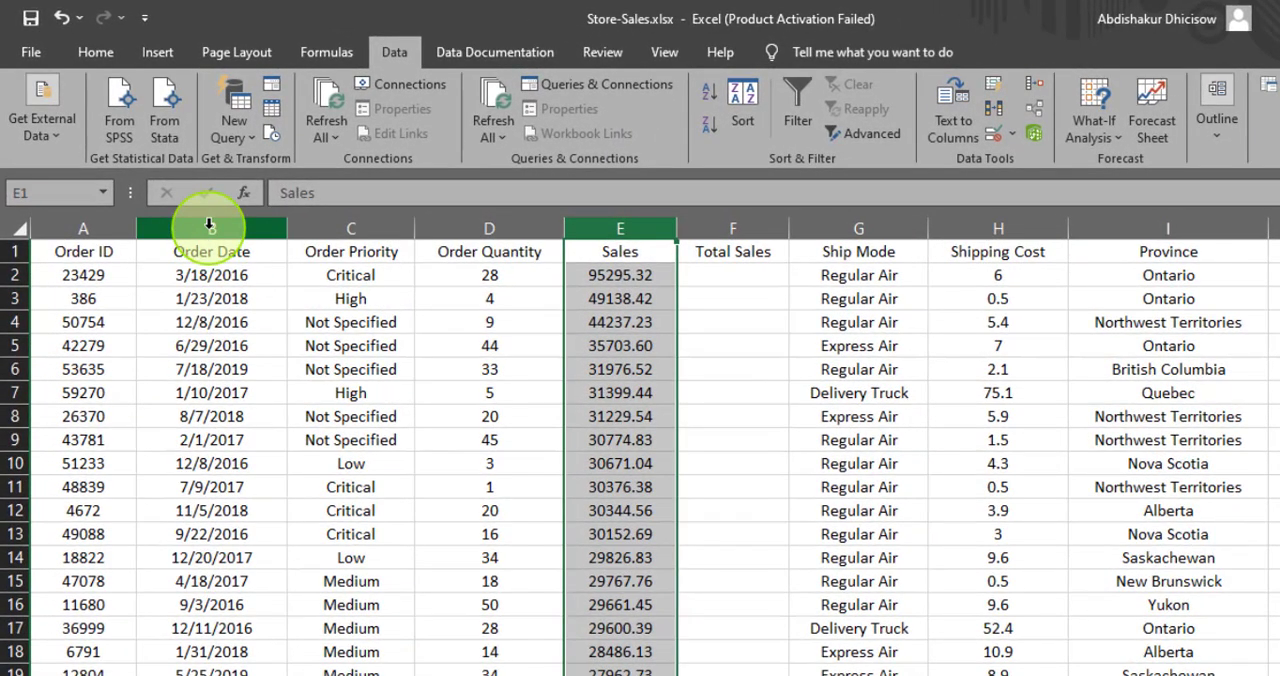
left_click(208, 229)
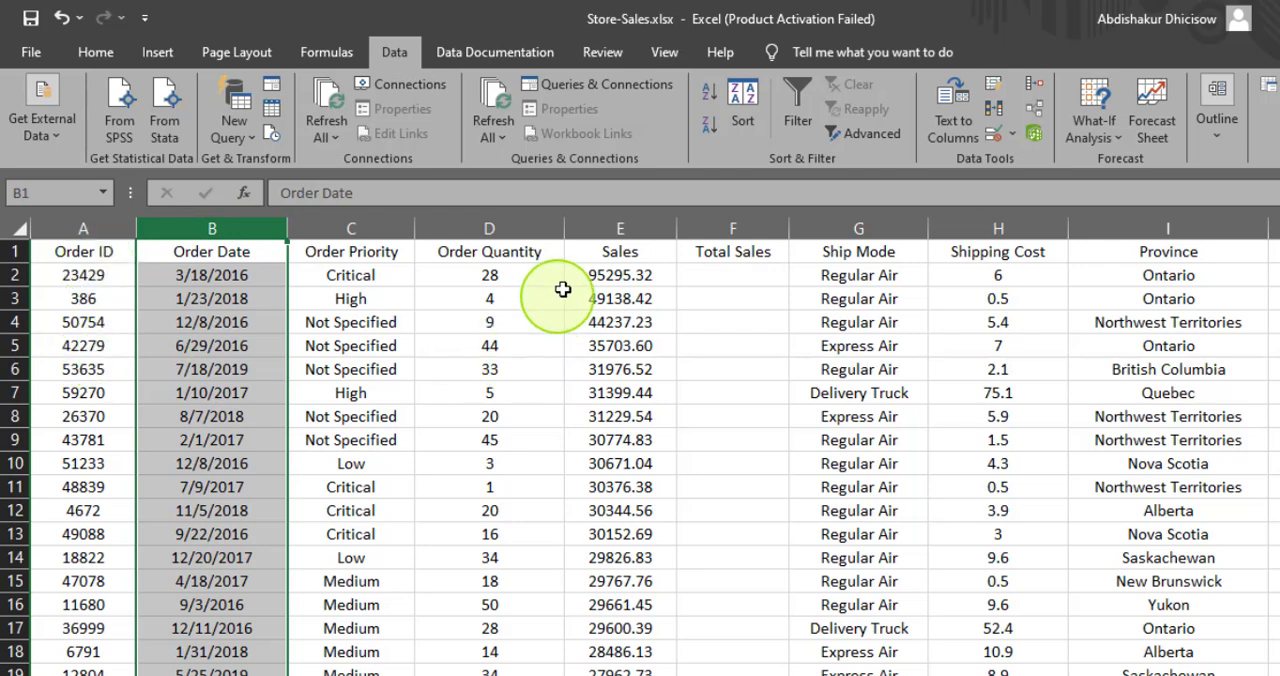
left_click(612, 229)
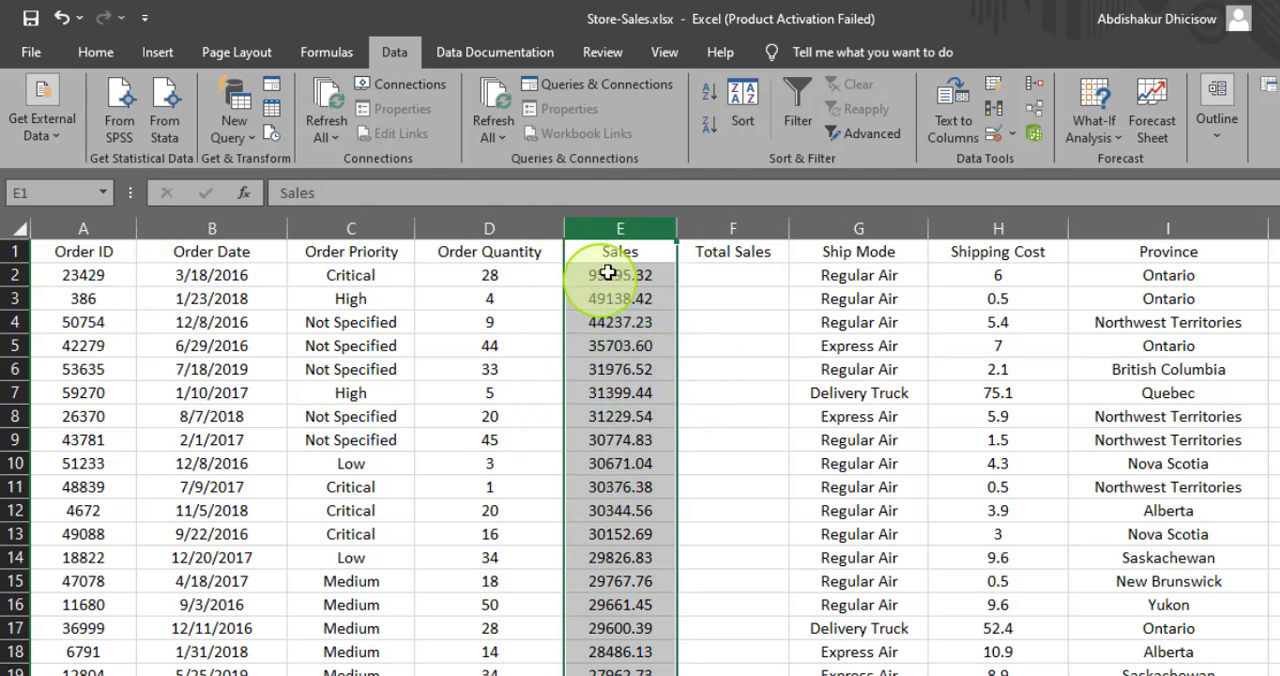
left_click(194, 229, "ctrl")
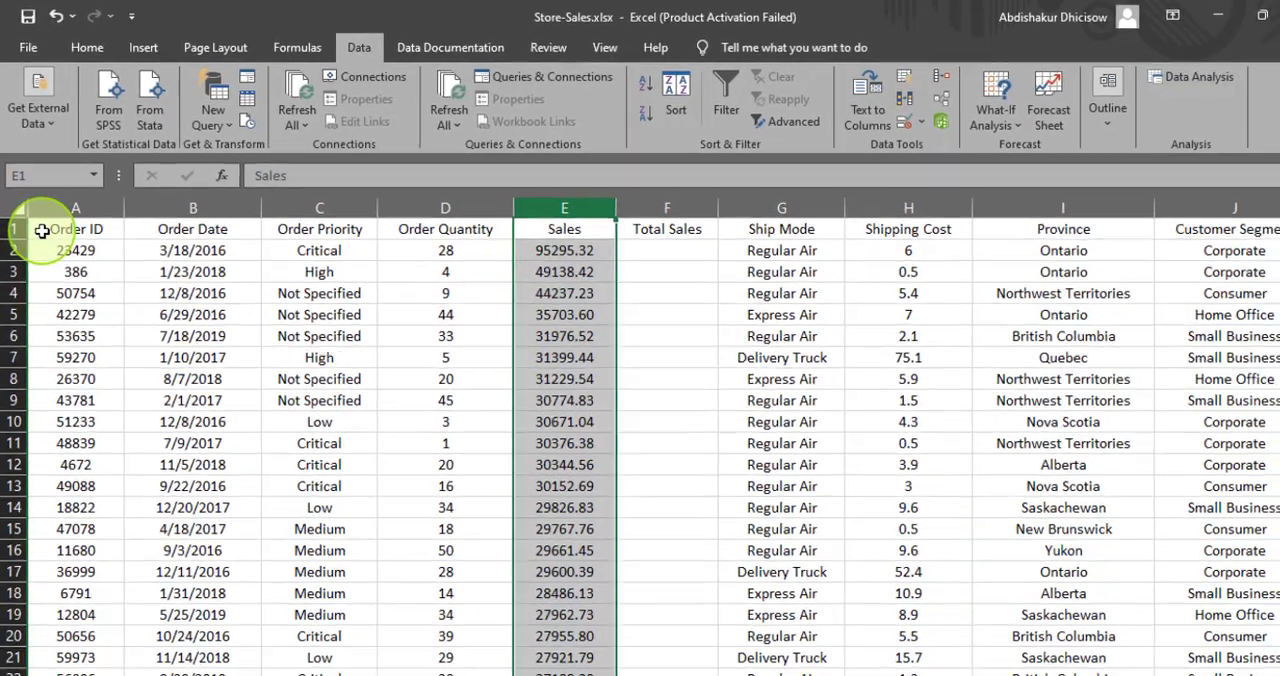
- Select the entire data range from the Order ID header through the last record in the Ship Date column
left_click(48, 258)
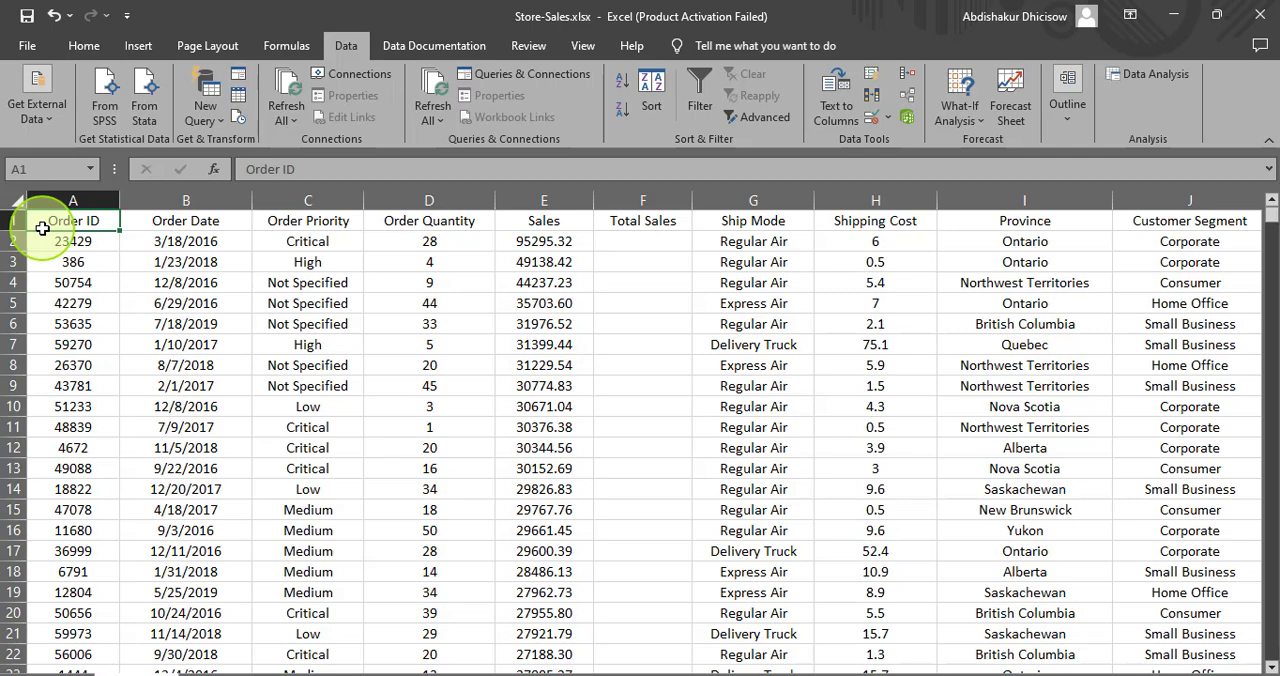
key("ctrl+shift+Right")
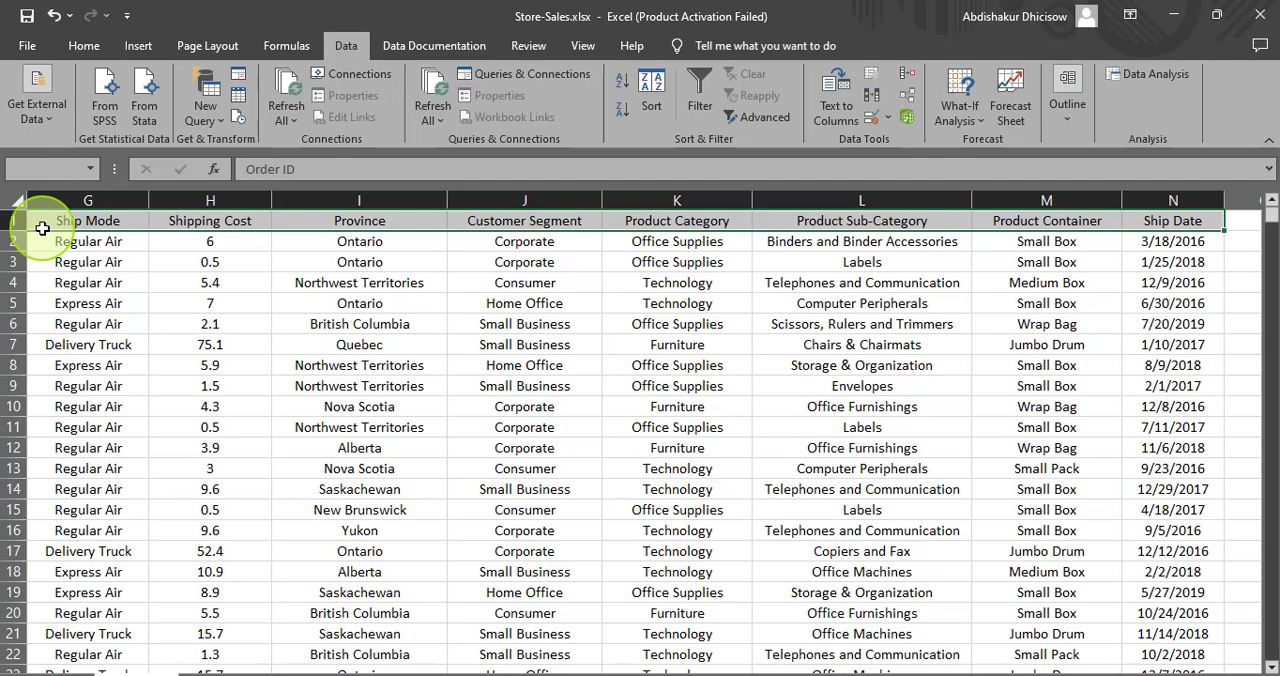
key("ctrl+shift+Down")
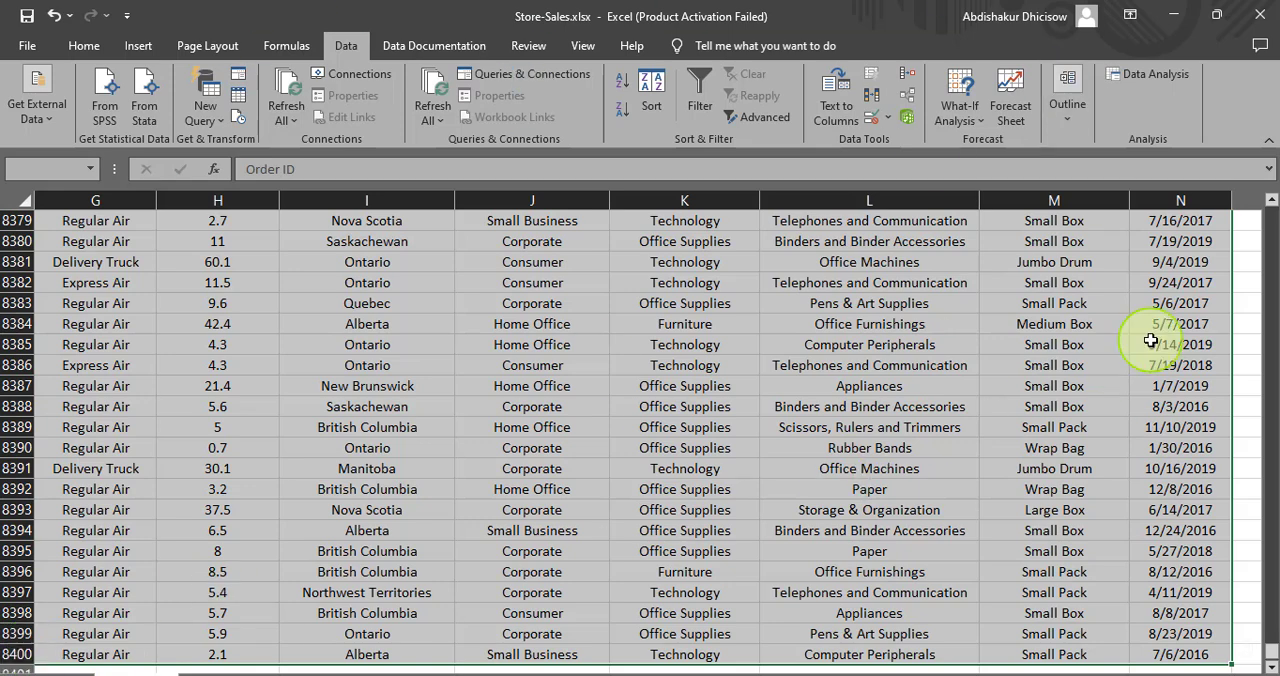
left_click(280, 45)
left_click(84, 45)
left_click(140, 48)
left_click(207, 45)
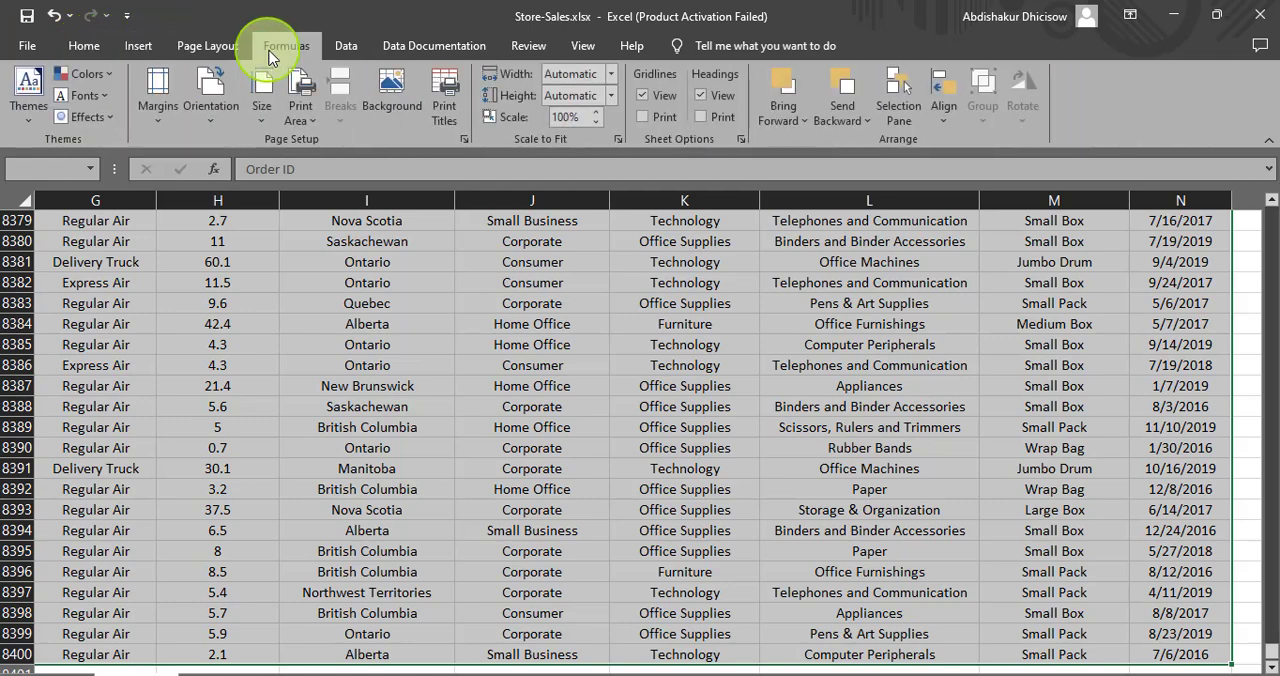
left_click(286, 45)
- Start a custom sort of the selected data with Order Date as the first level, ordered Oldest to Newest
left_click(346, 50)
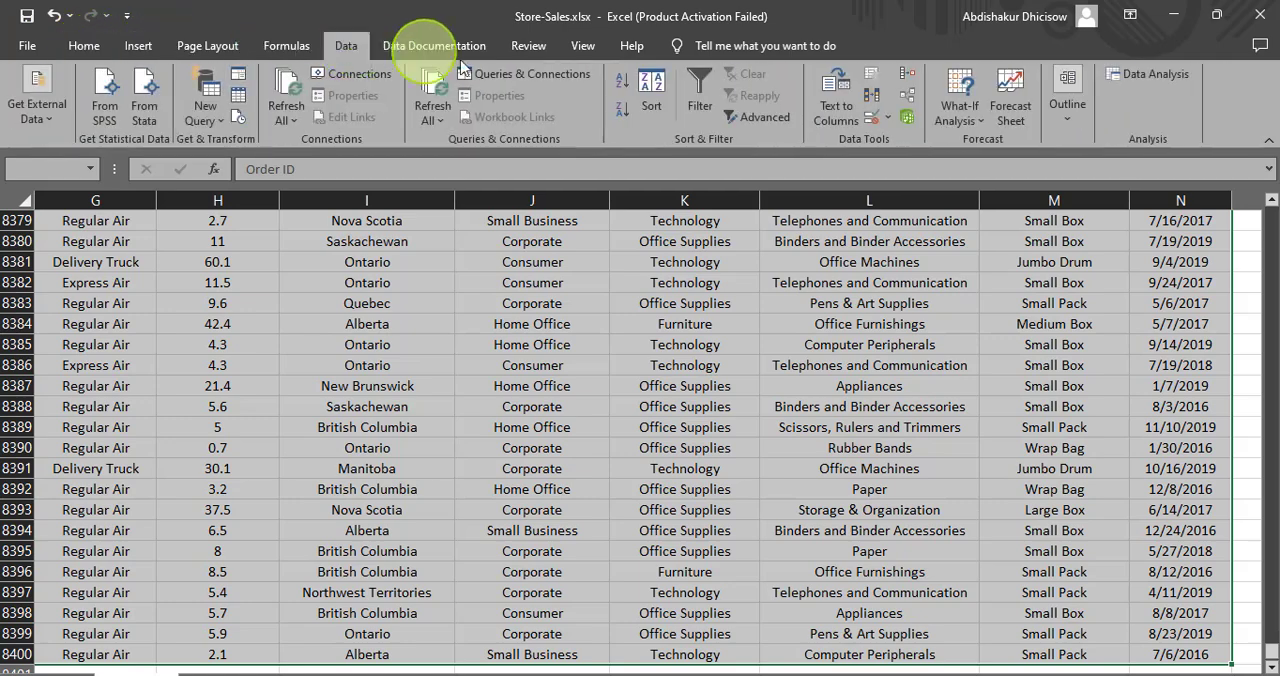
left_click(648, 85)
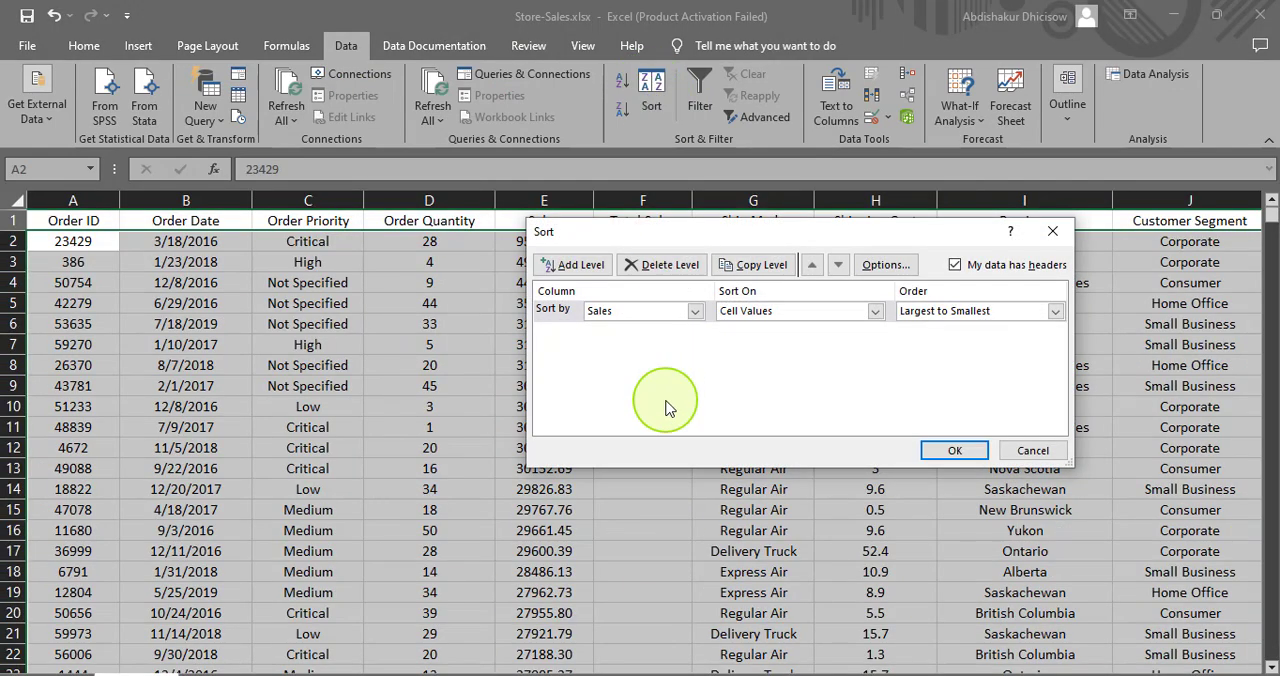
left_click(695, 312)
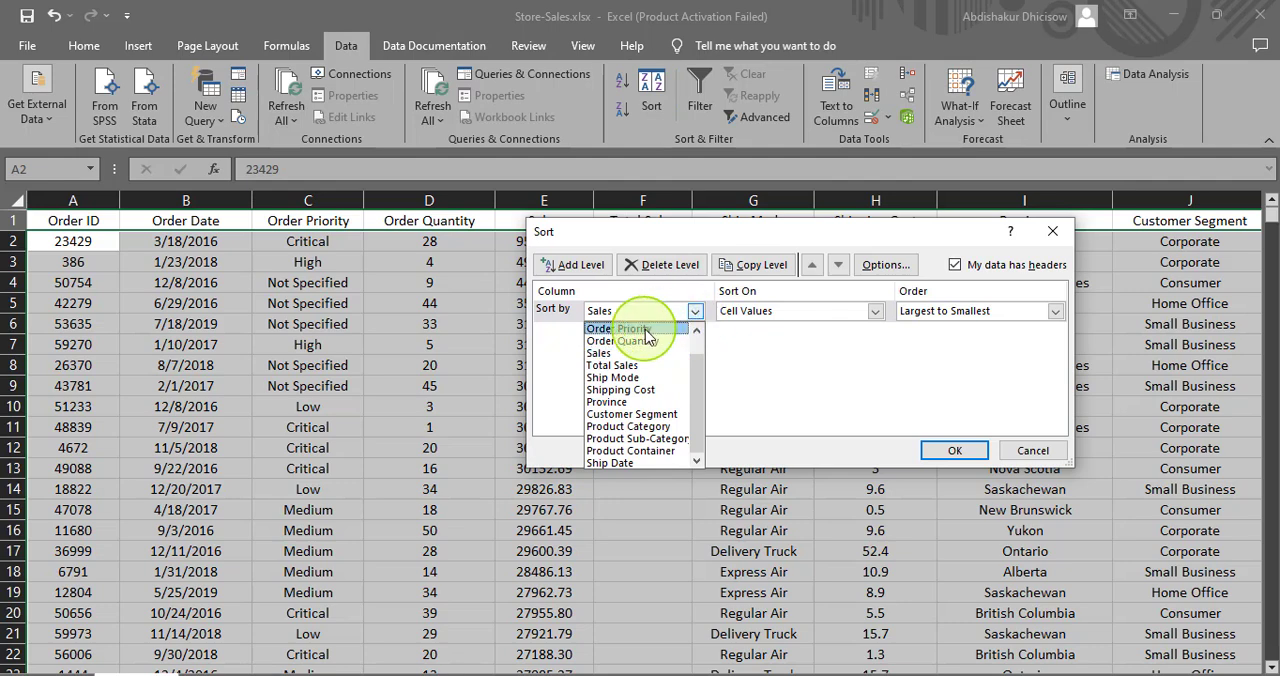
scroll(696, 336, "up", 1)
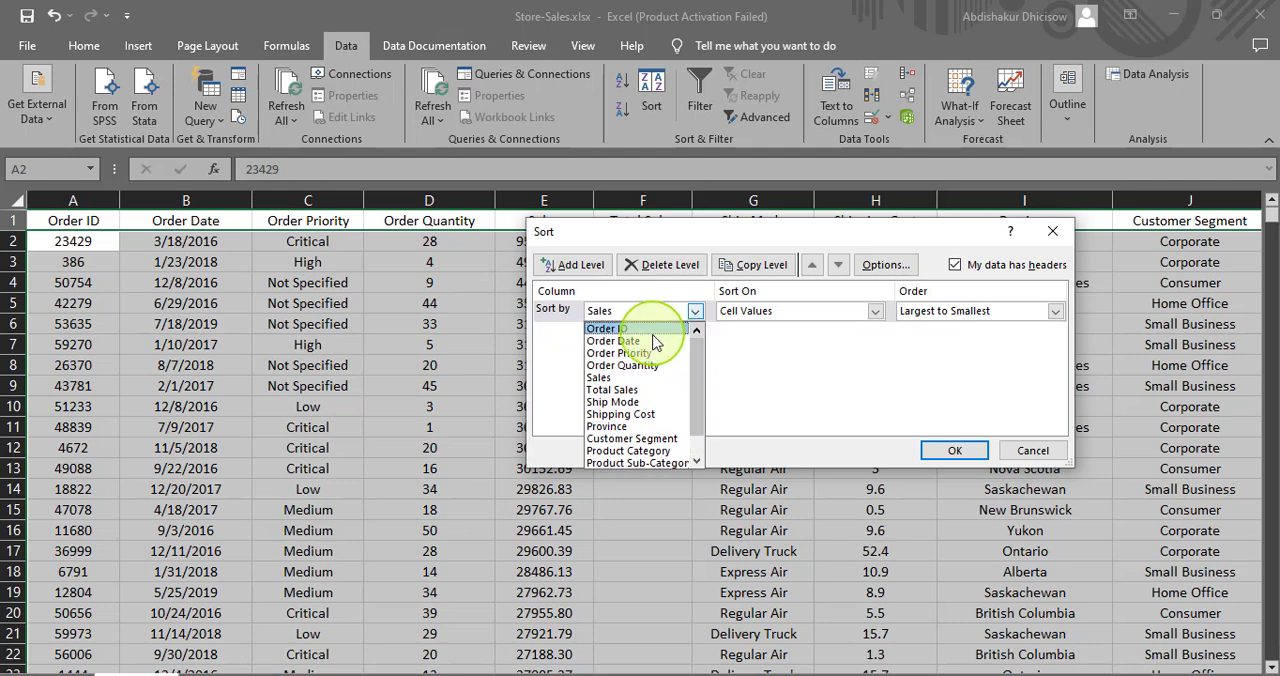
left_click(655, 341)
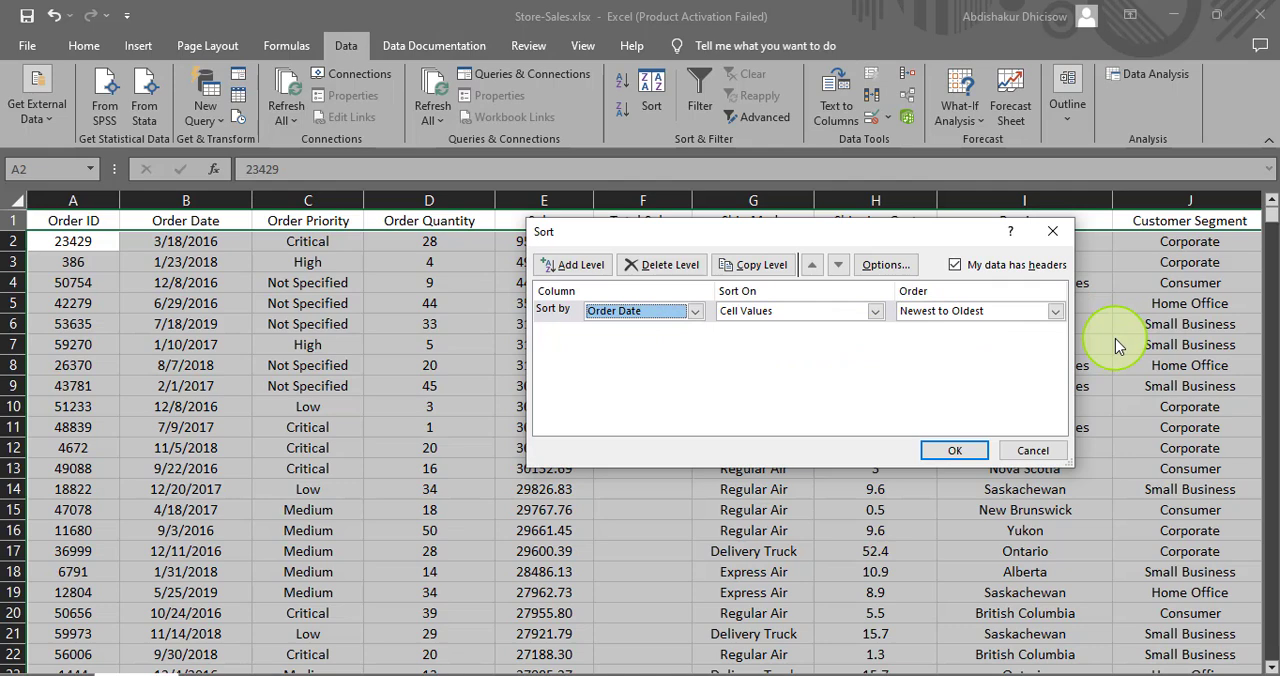
left_click(1055, 311)
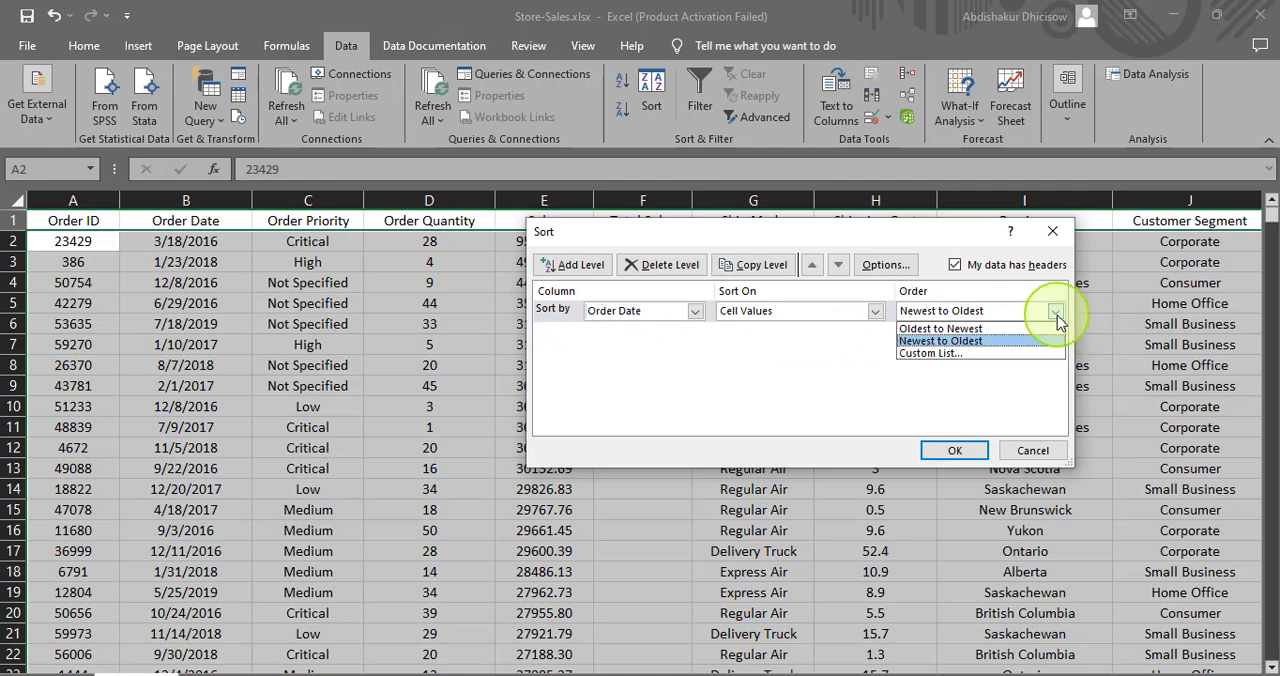
left_click(1020, 329)
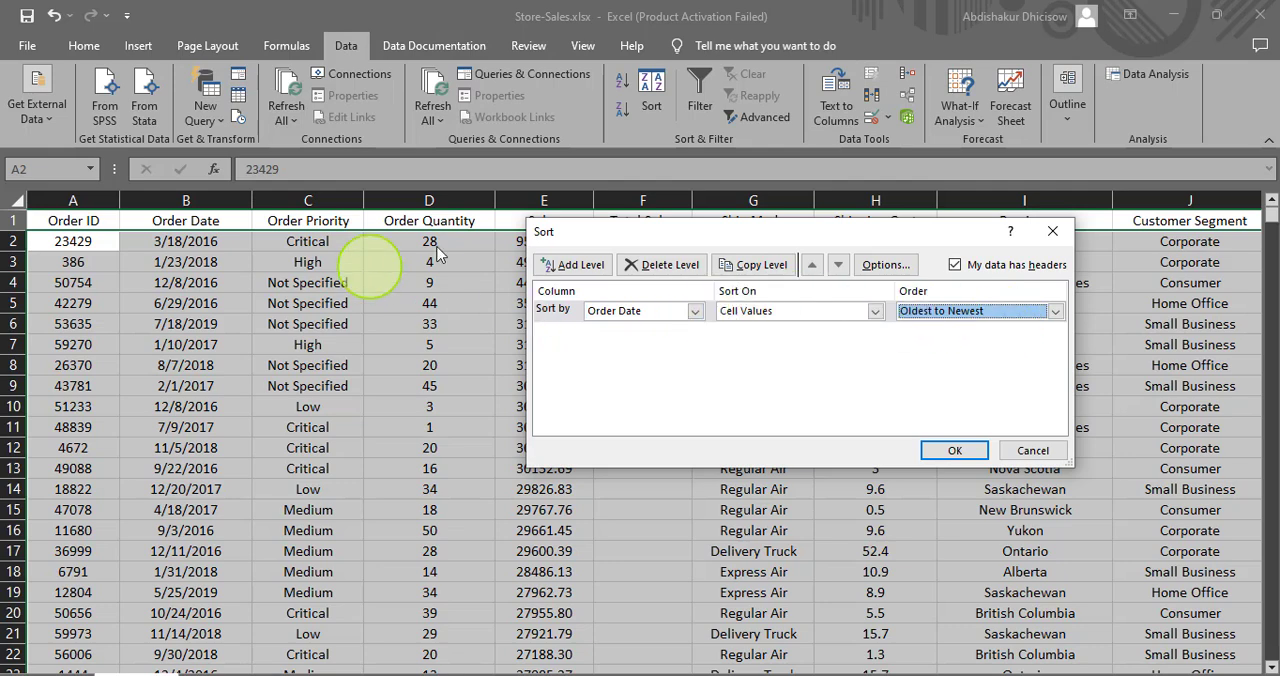
- Add Sales as the second sort level, ordered Largest to Smallest, and apply the two-level sort
left_click(562, 266)
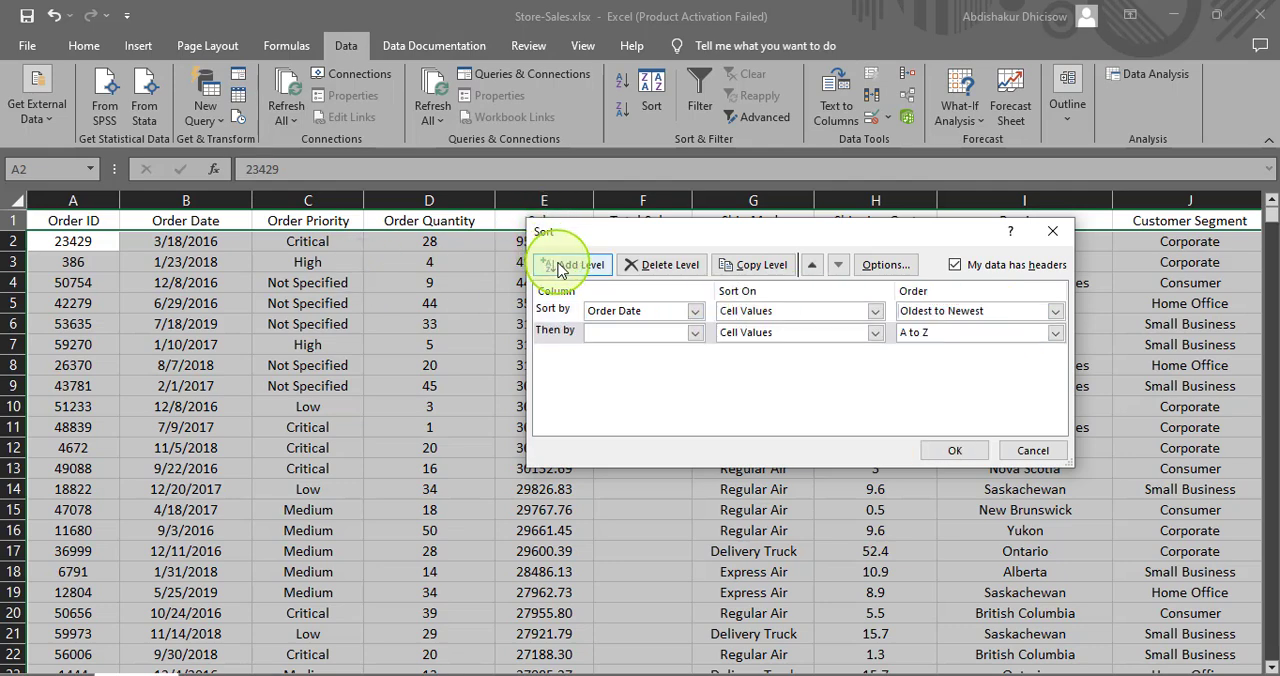
left_click(667, 334)
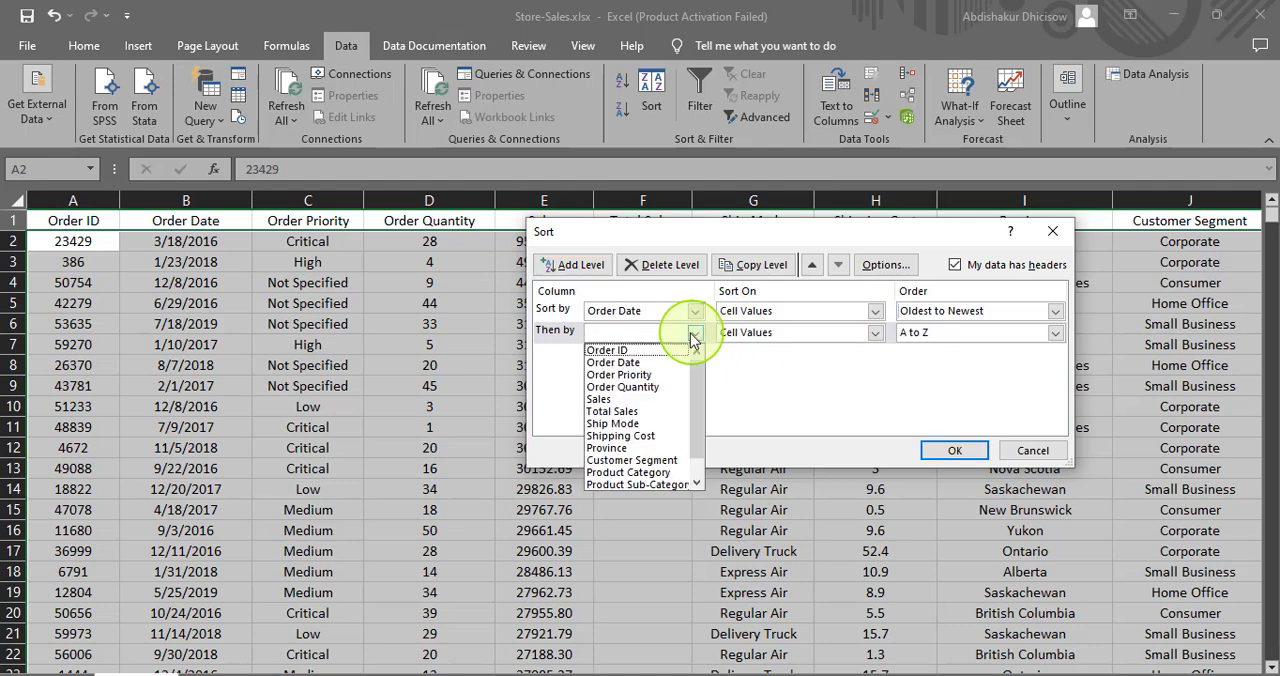
left_click(646, 399)
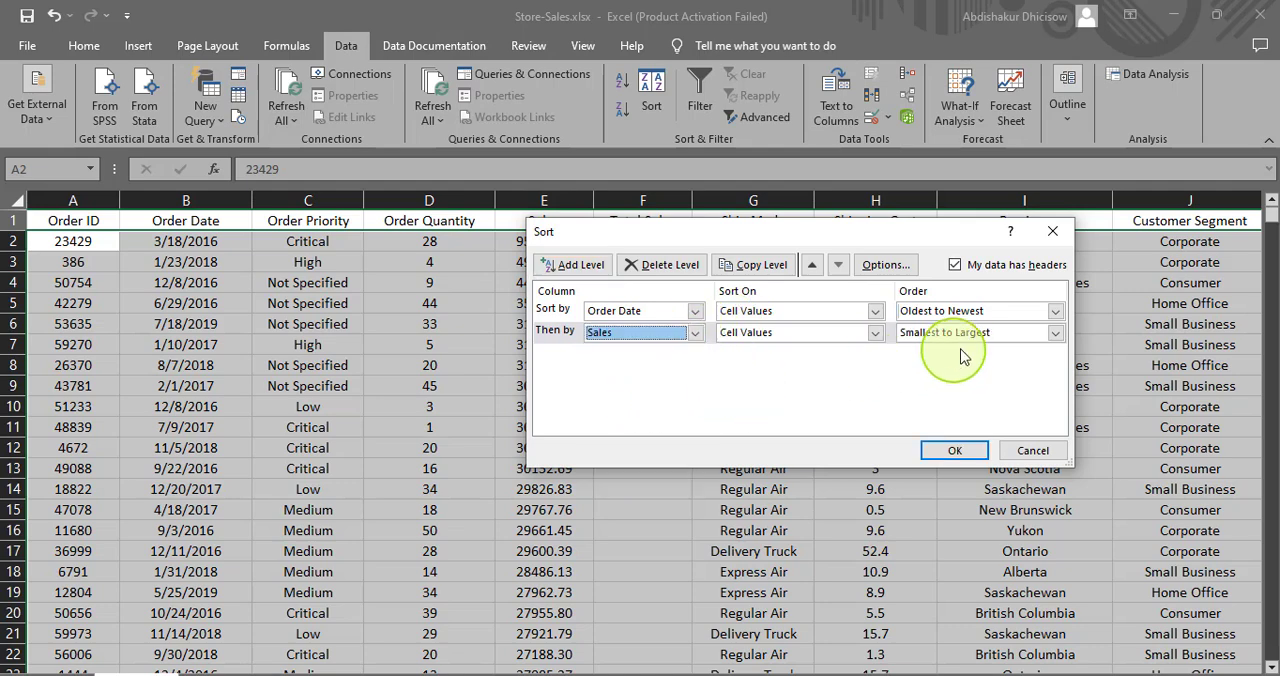
left_click(1058, 335)
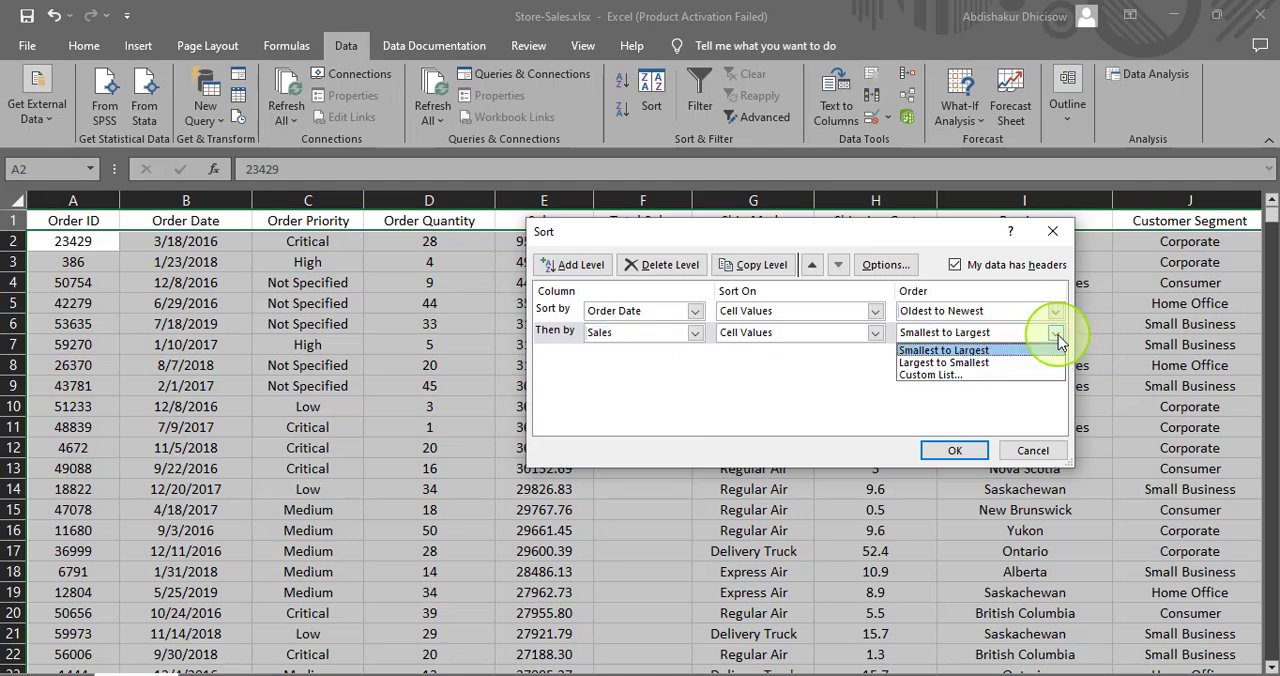
left_click(1008, 362)
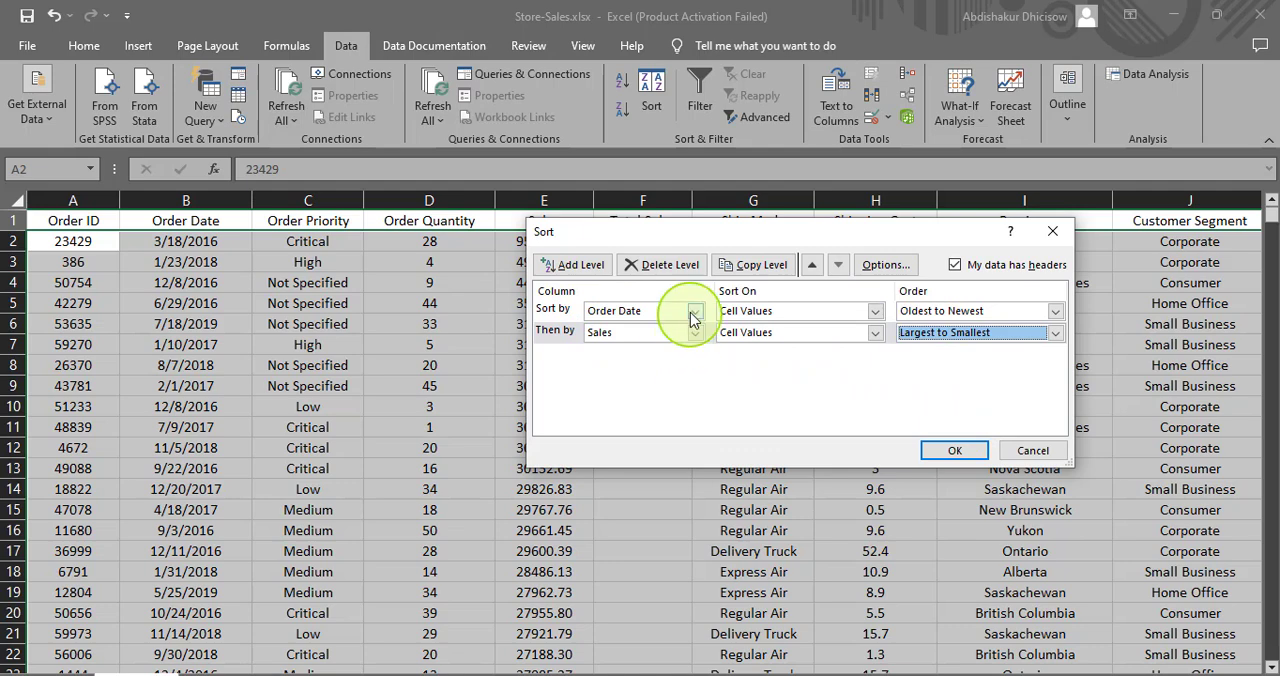
left_click(578, 266)
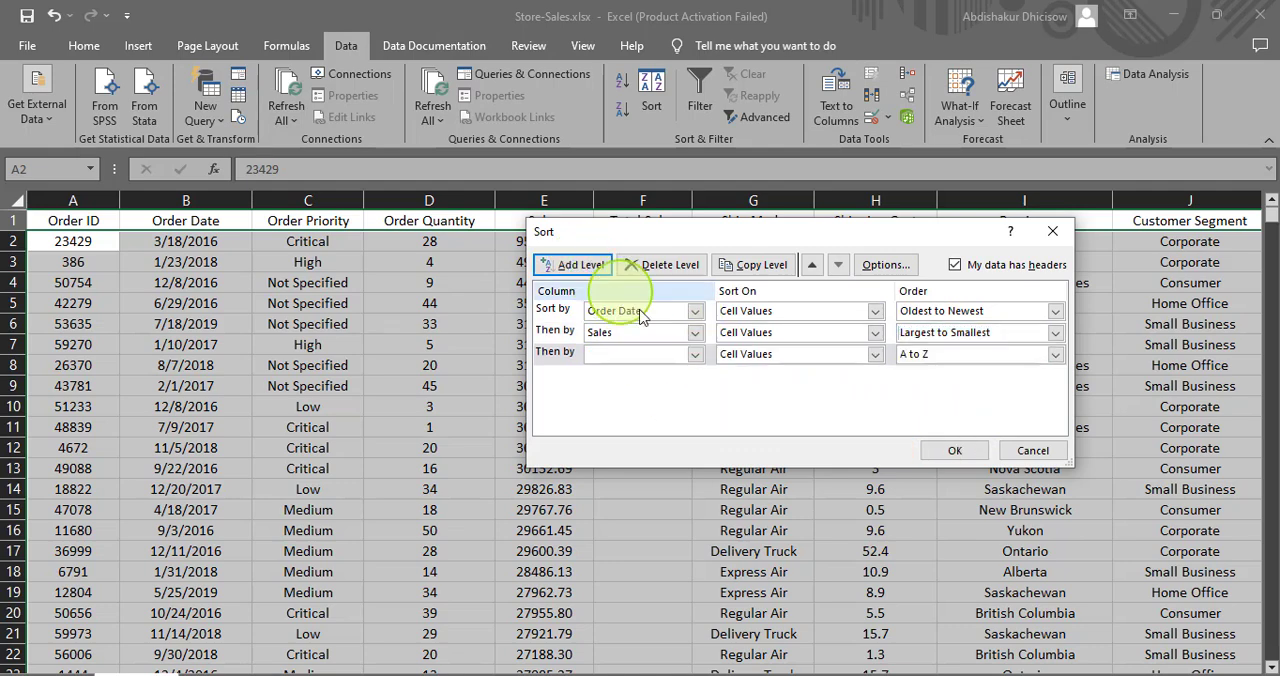
left_click(663, 264)
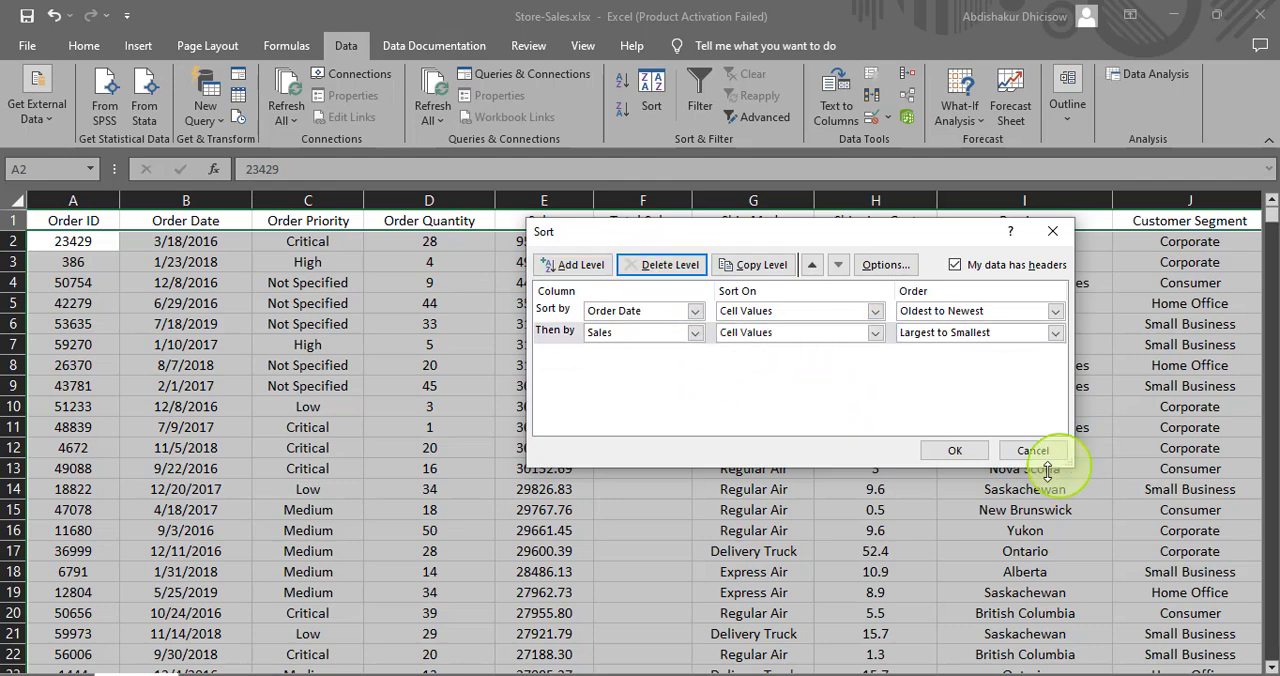
left_click(956, 449)
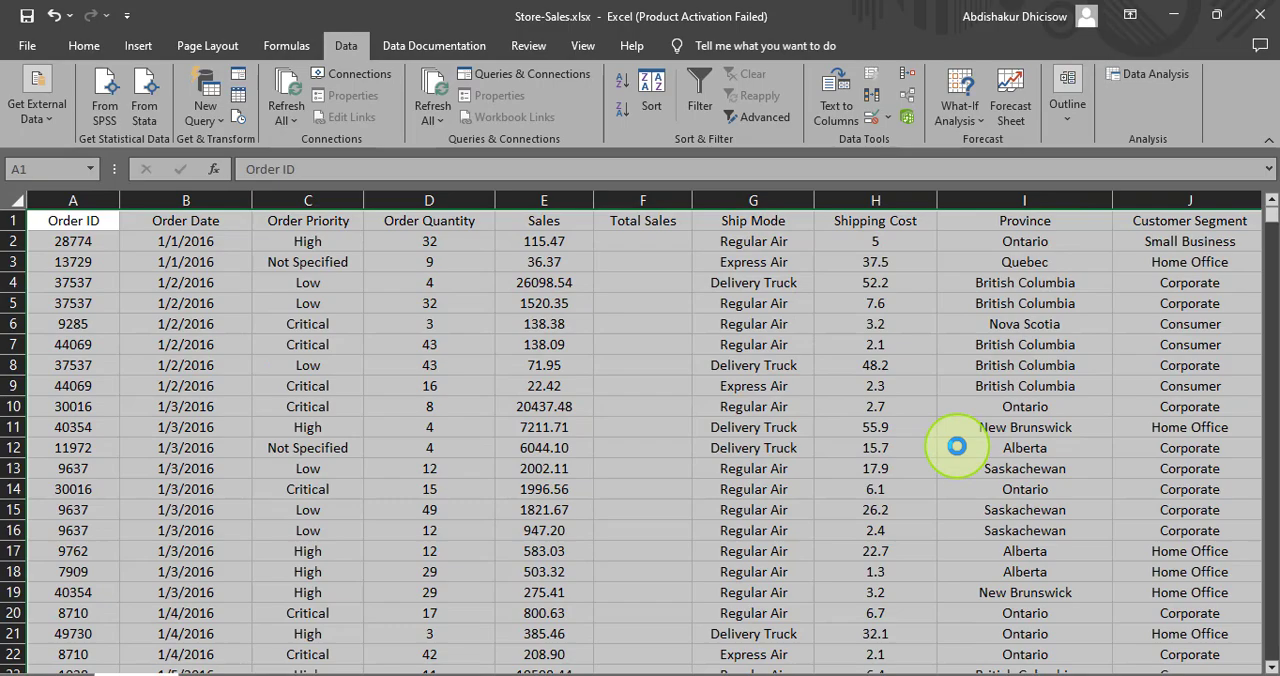
- Check the sort order of the first records in the Order Date and Sales columns
left_click(631, 199)
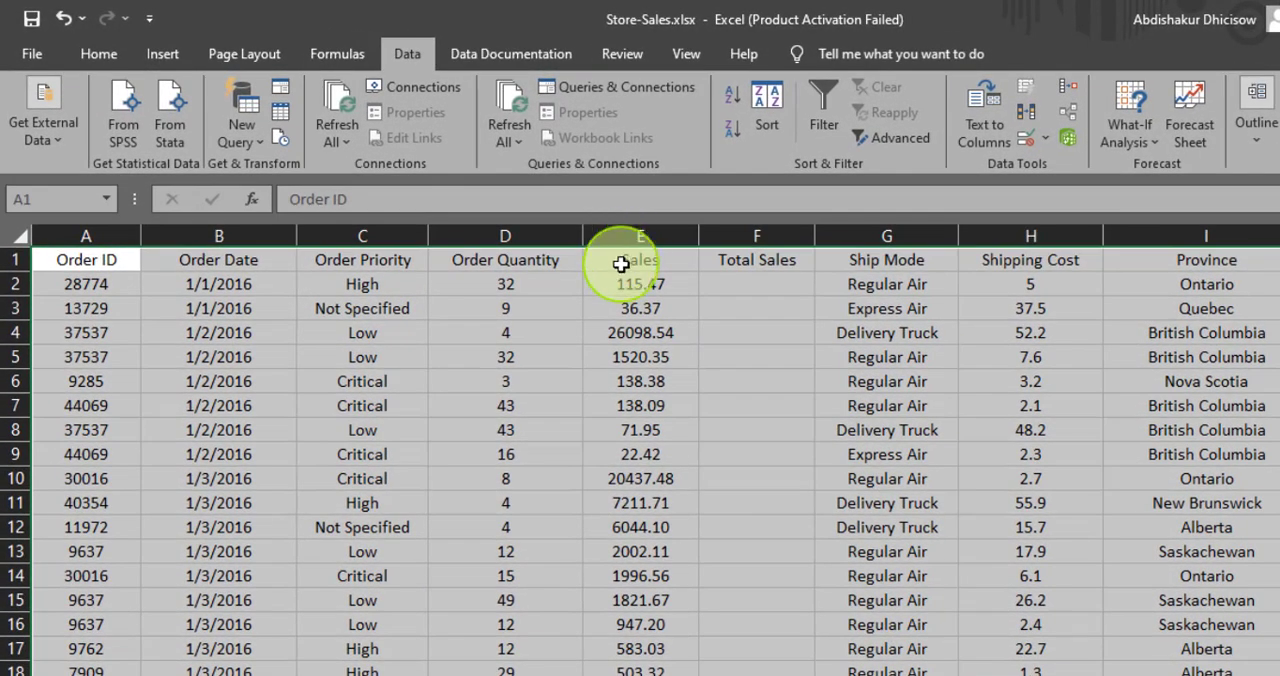
left_click(521, 228)
left_click(612, 284)
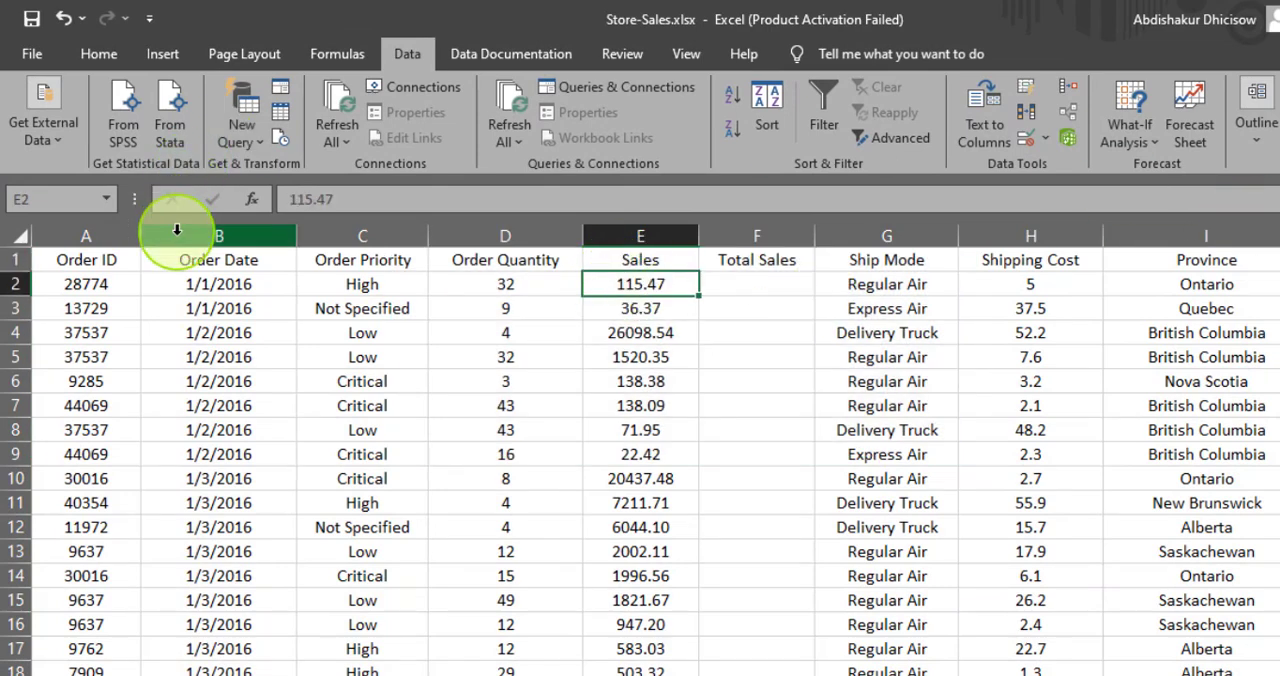
left_click(195, 265)
left_click(205, 284)
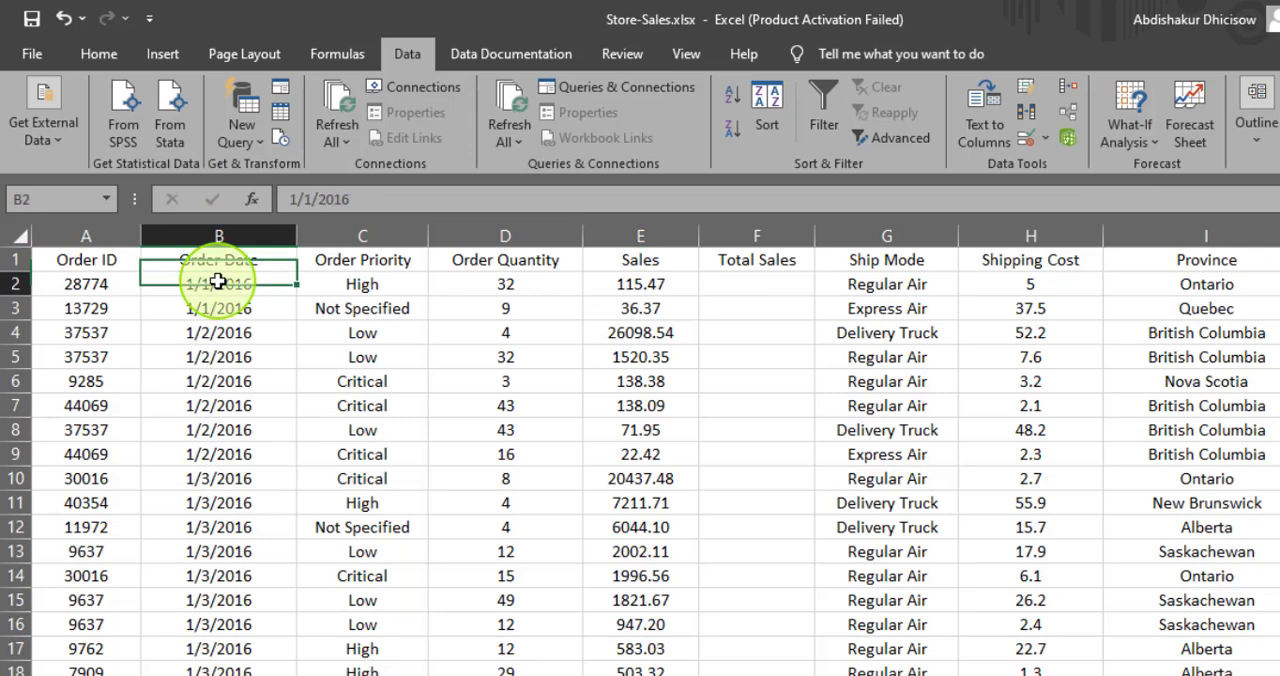
left_click(219, 308)
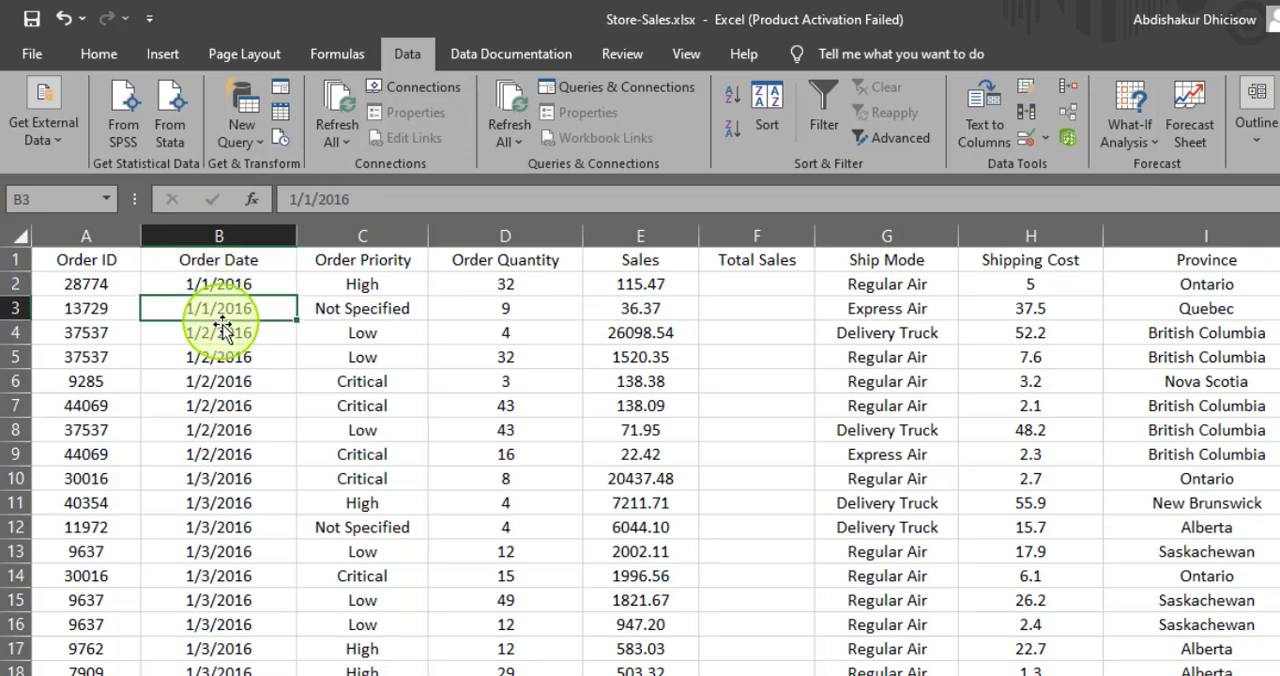
left_click(219, 333)
left_click(219, 357)
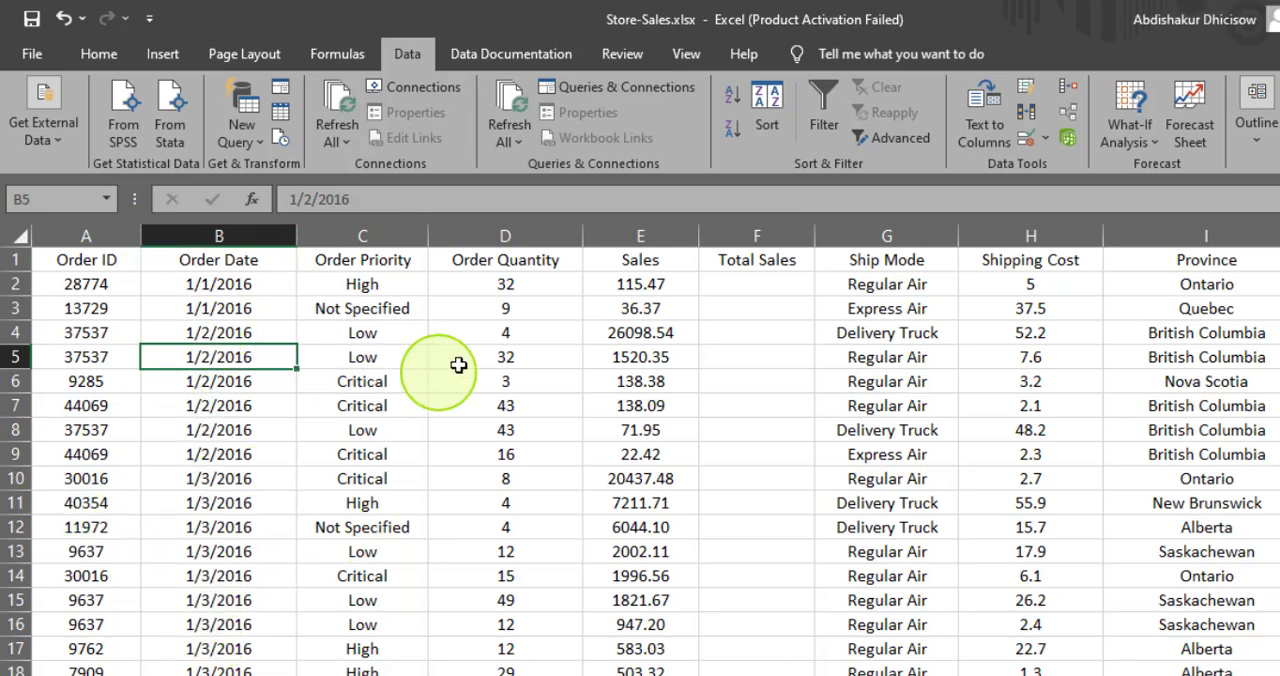
left_click(630, 237)
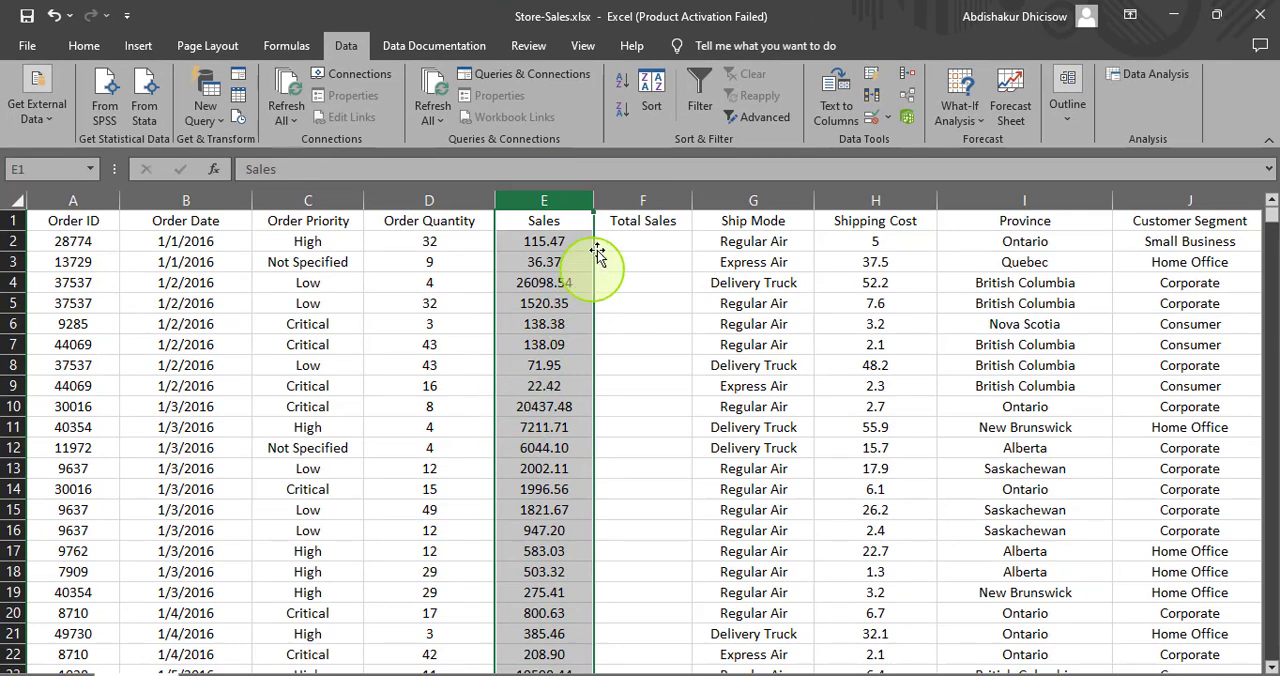
- Delete the empty Total Sales column
left_click(631, 203)
right_click(631, 203)
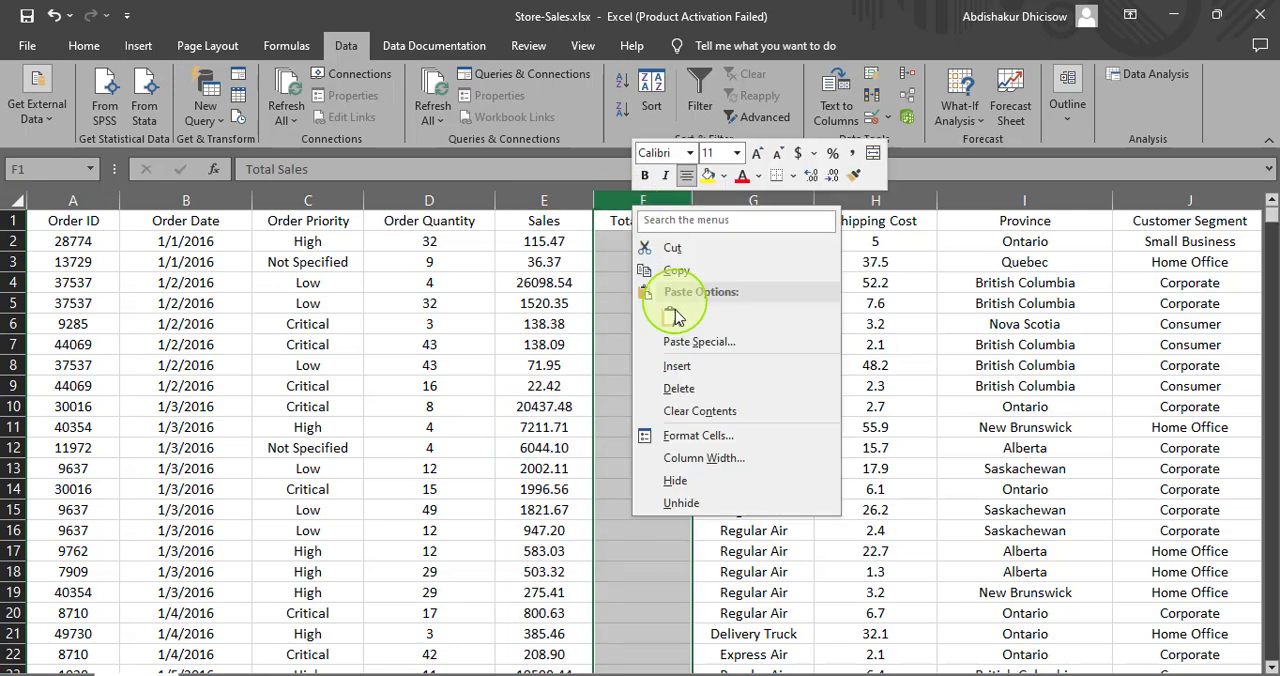
left_click(677, 377)
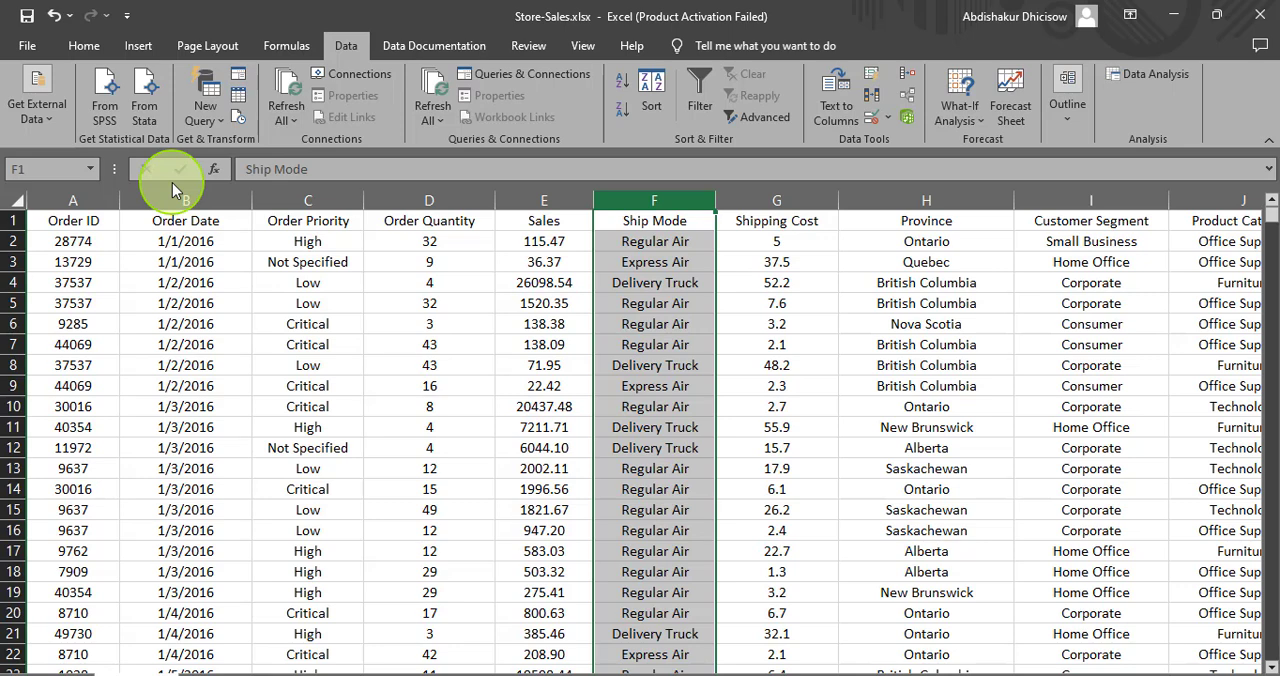
- Hide the Province, Customer Segment and Product Category columns
left_click(918, 198)
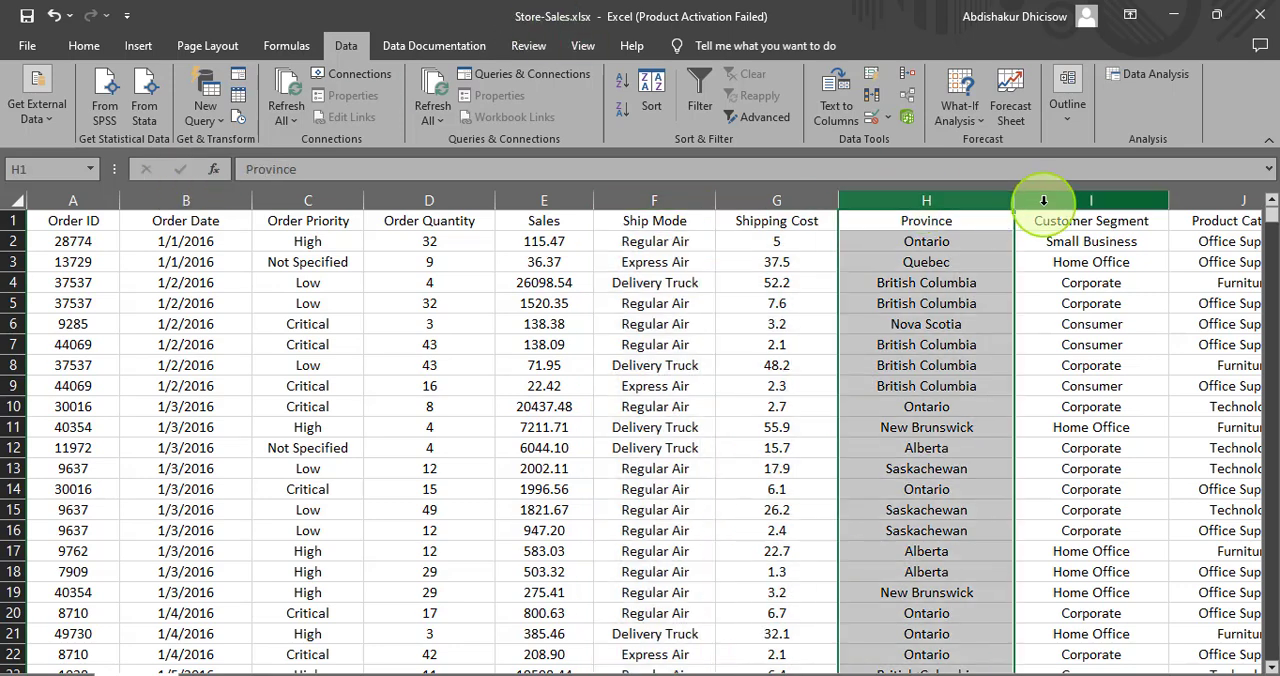
left_click(1052, 199)
left_click(1222, 198)
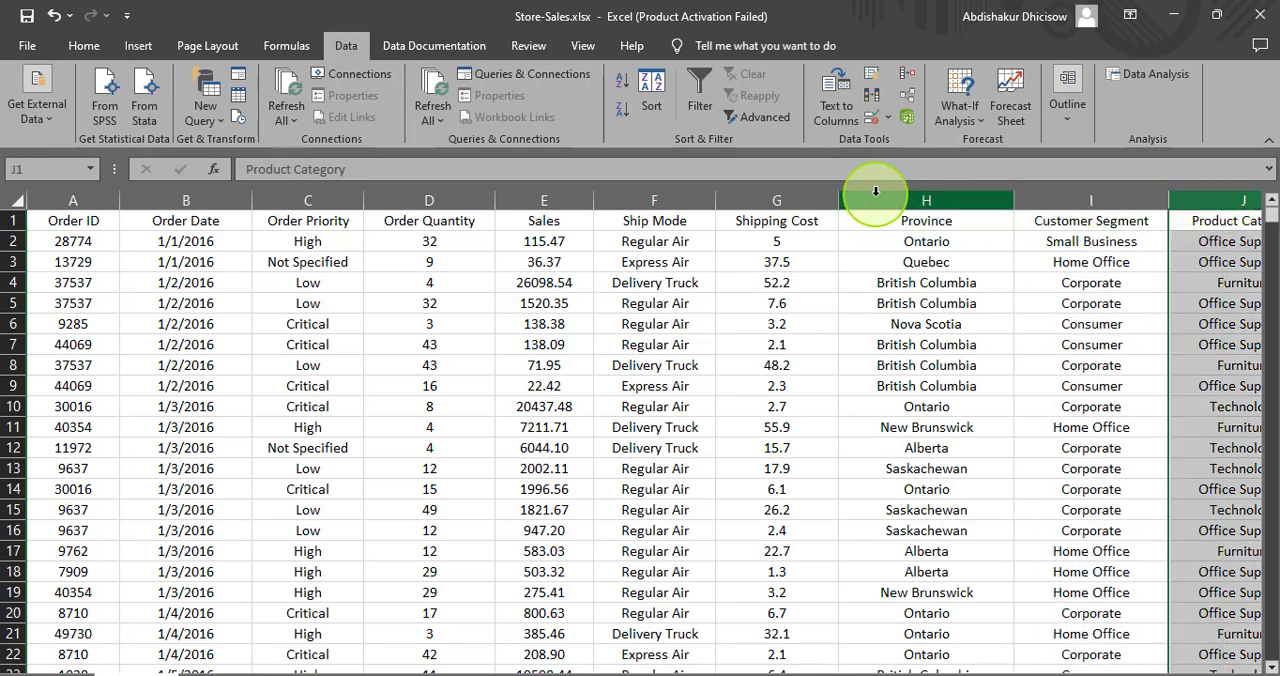
left_click(875, 198)
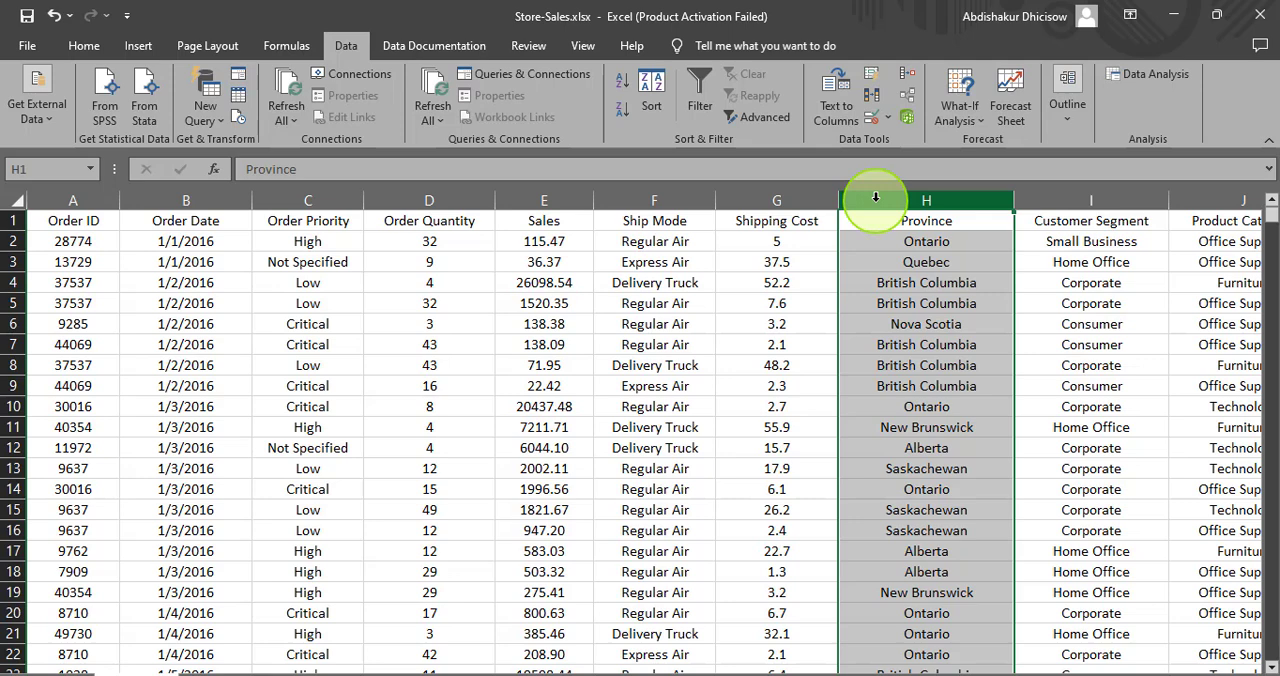
left_click(1060, 200, "ctrl")
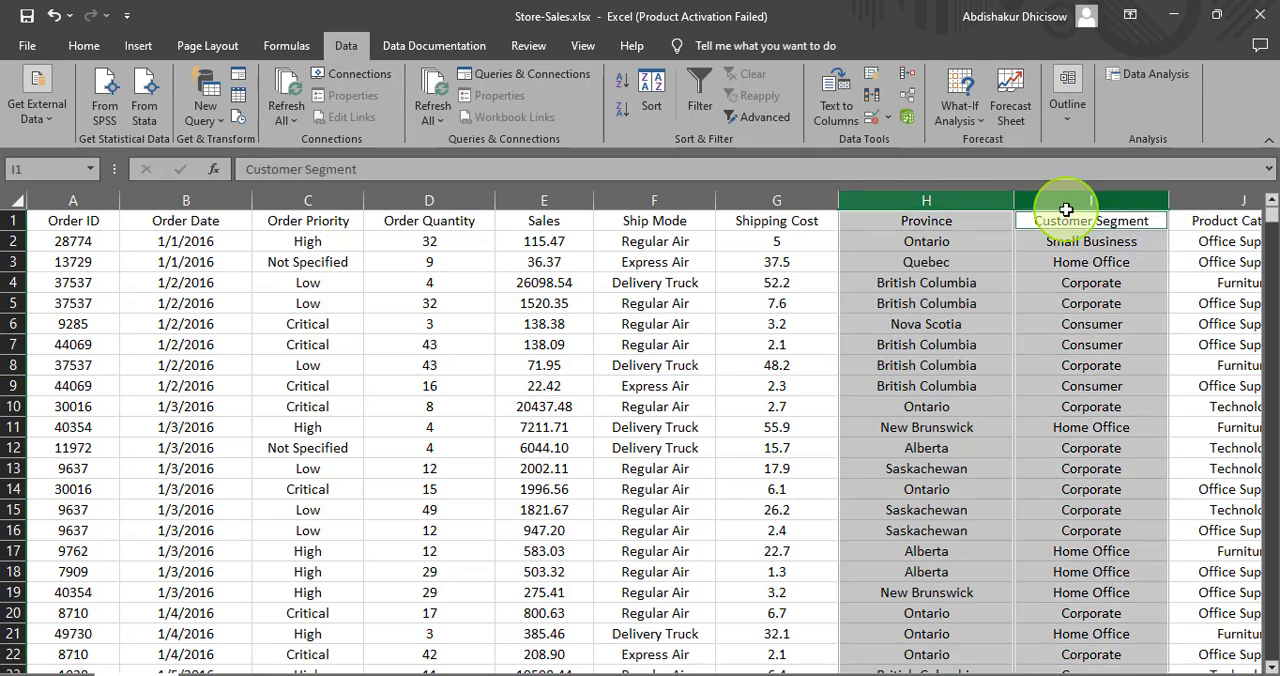
left_click(1212, 202, "ctrl")
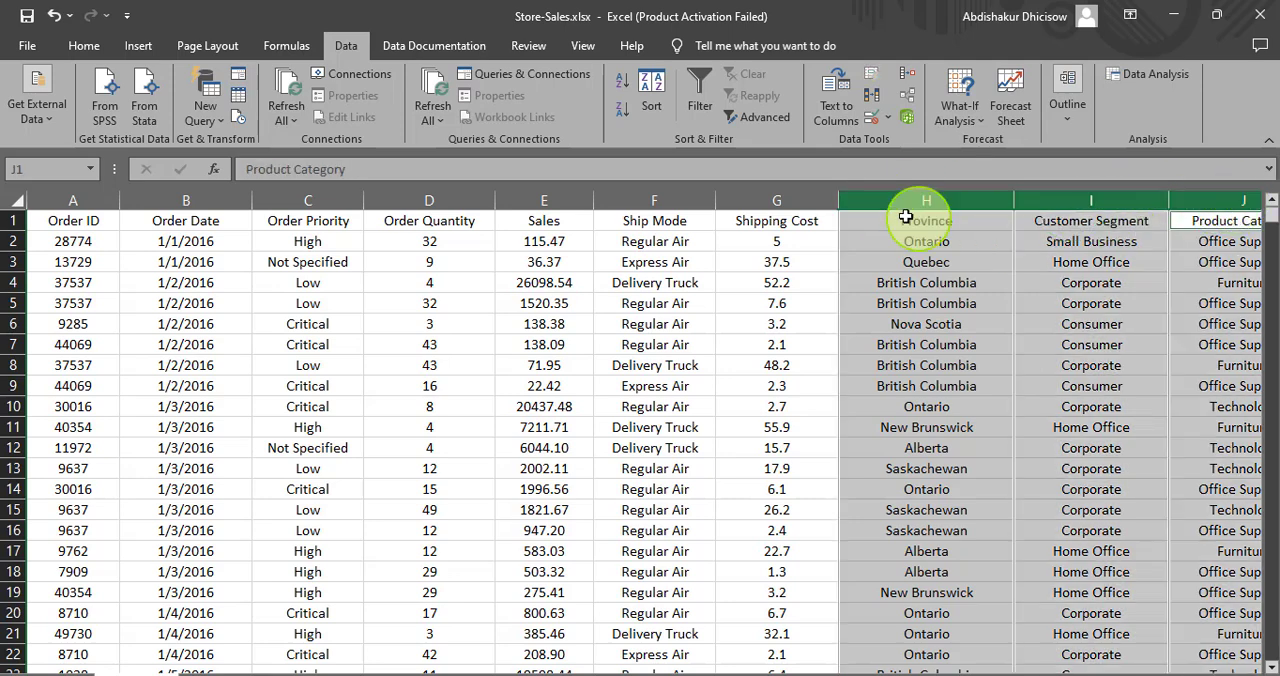
right_click(1055, 199)
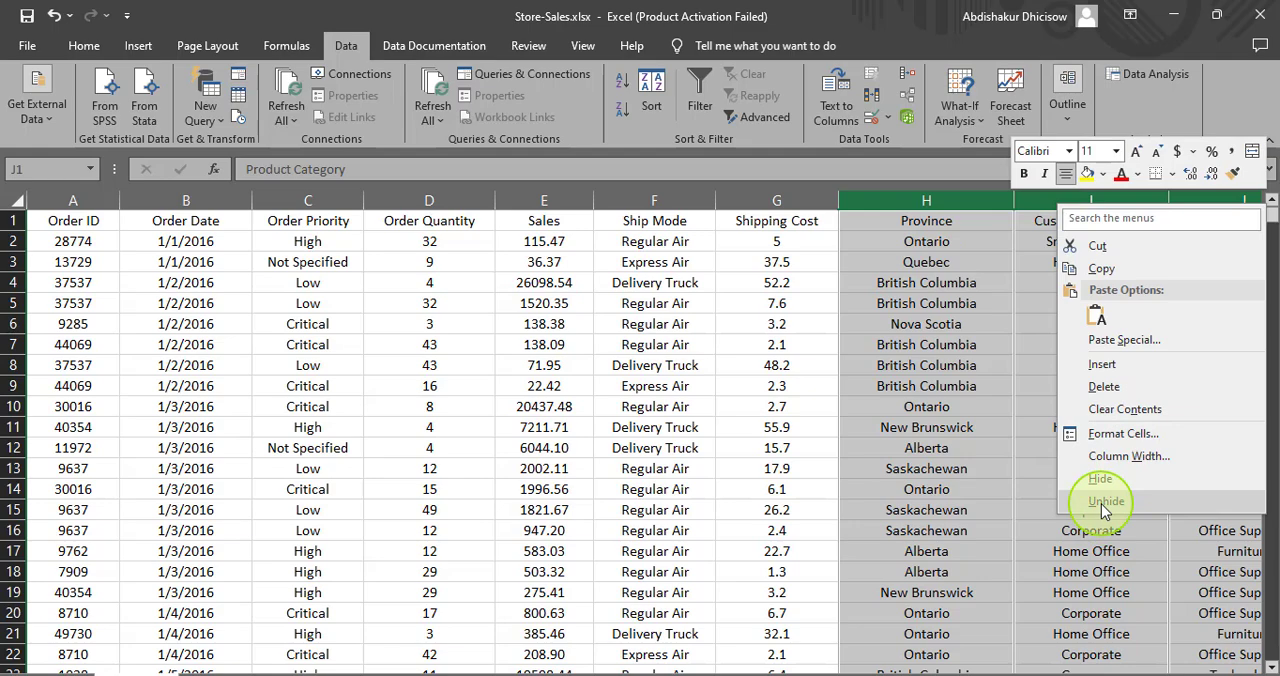
left_click(1101, 504)
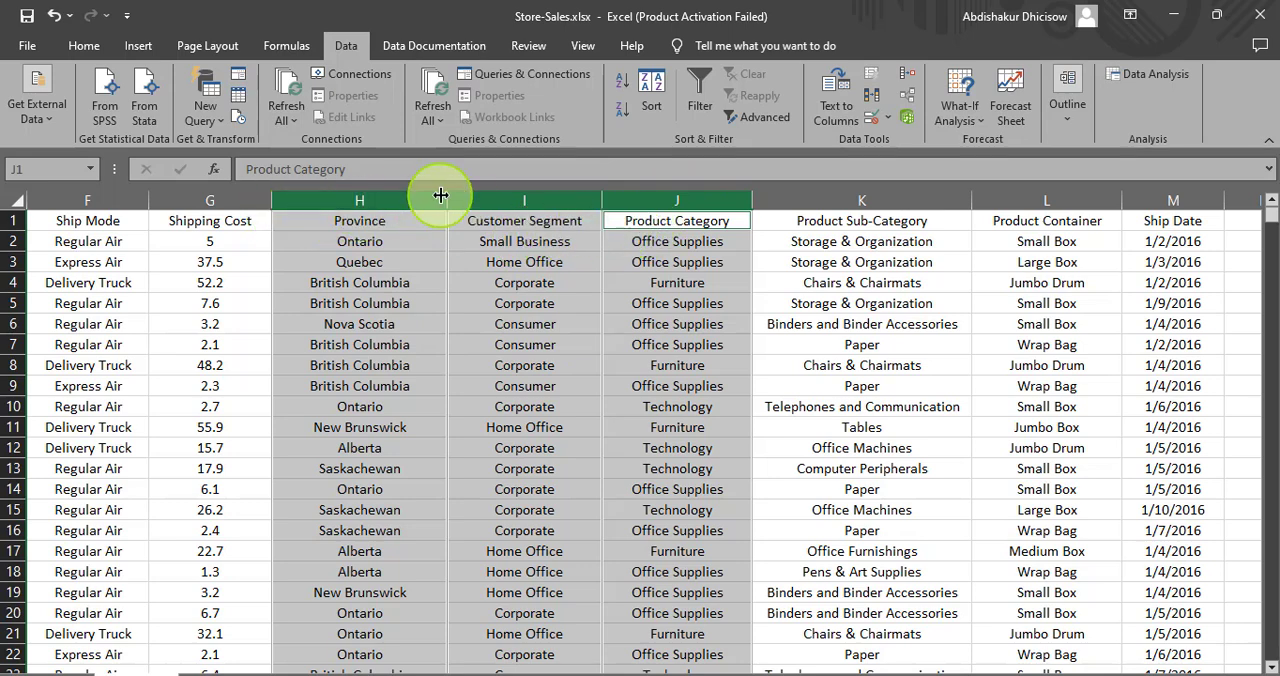
right_click(483, 201)
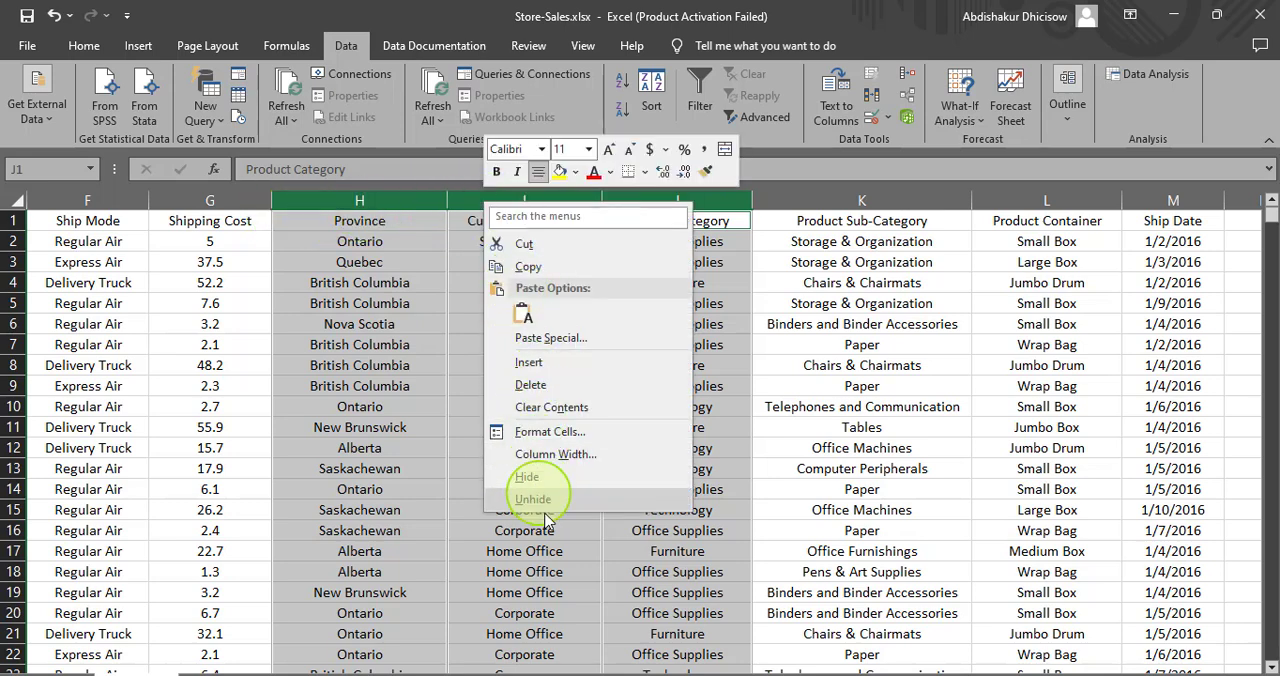
left_click(533, 477)
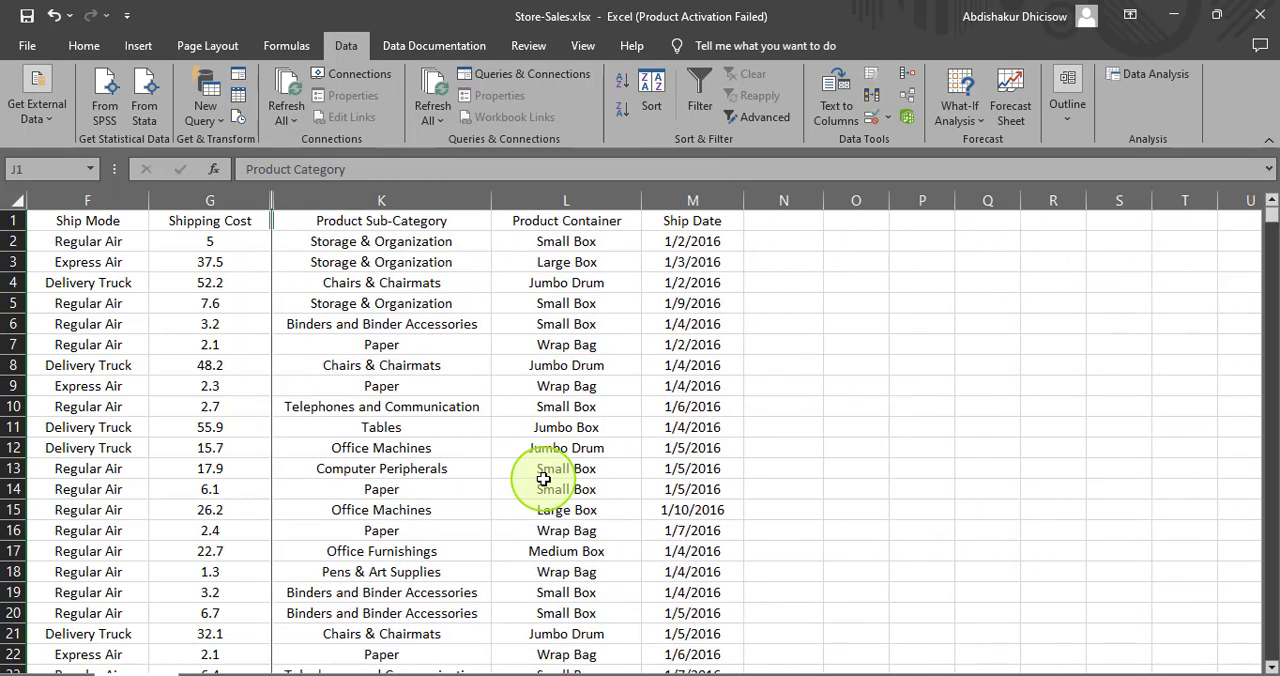
- Try to unhide the hidden columns H to J with only the Product Sub-Category column selected
left_click_drag(952, 670, 882, 672)
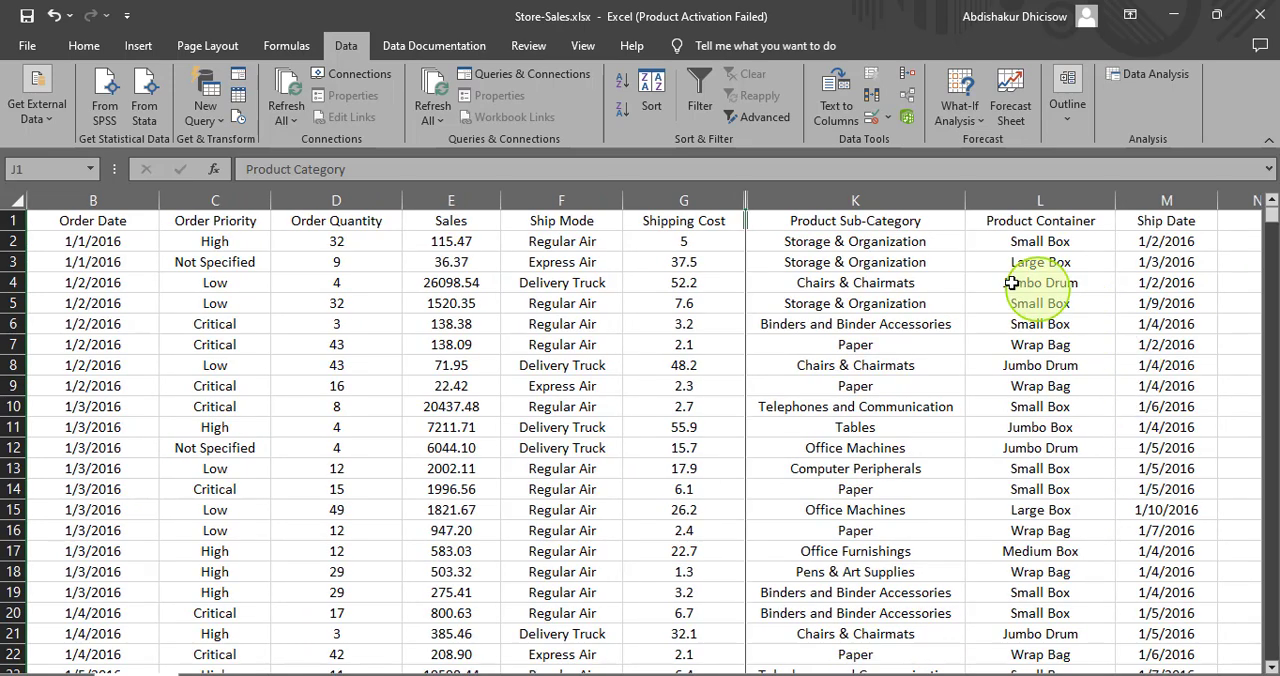
left_click(723, 192)
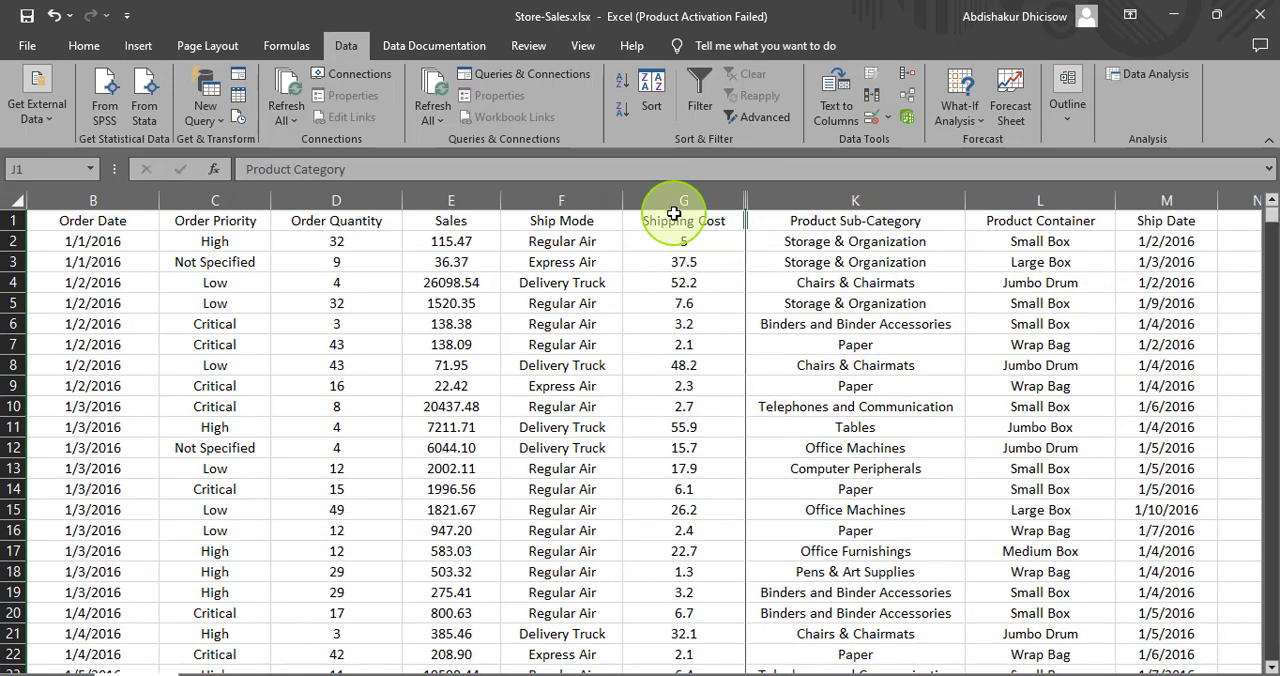
left_click(832, 203)
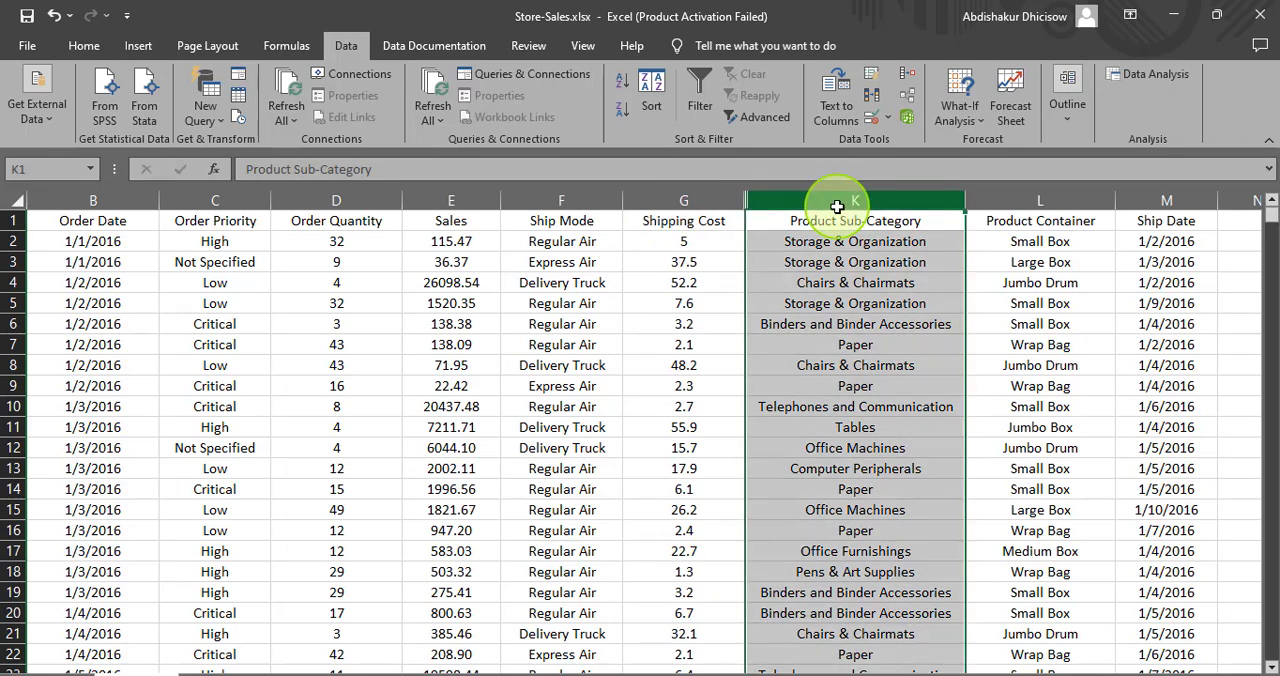
right_click(837, 203)
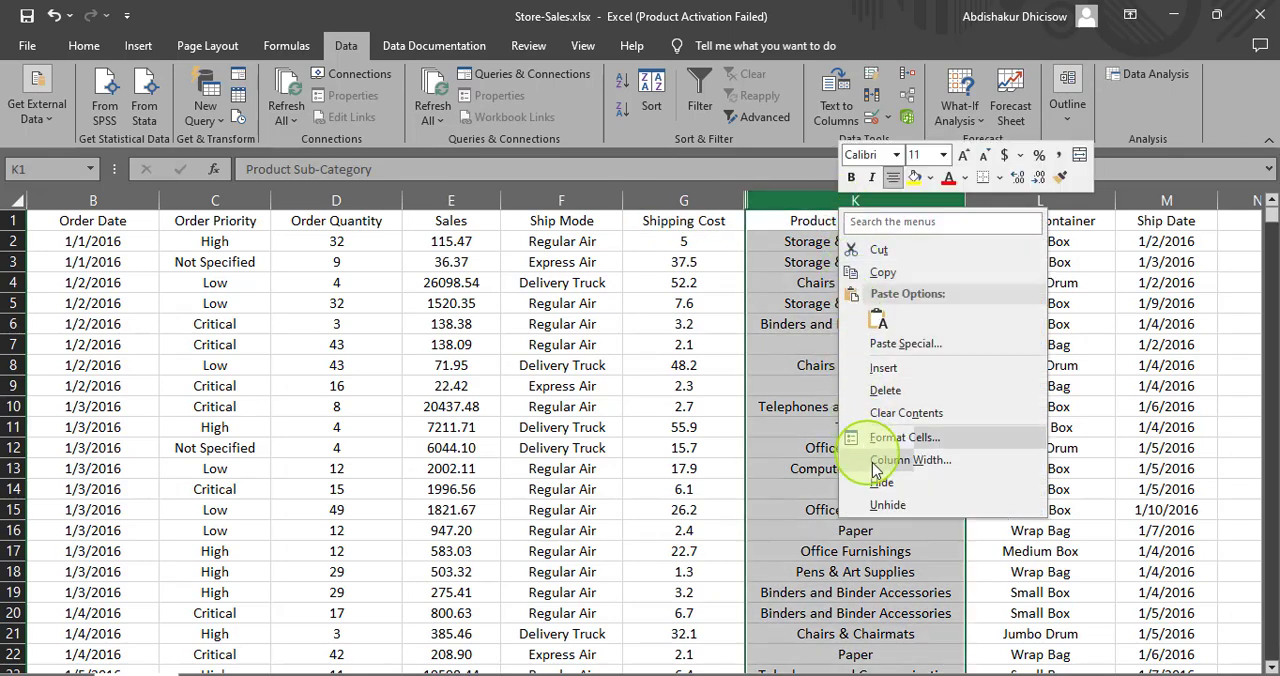
left_click(884, 508)
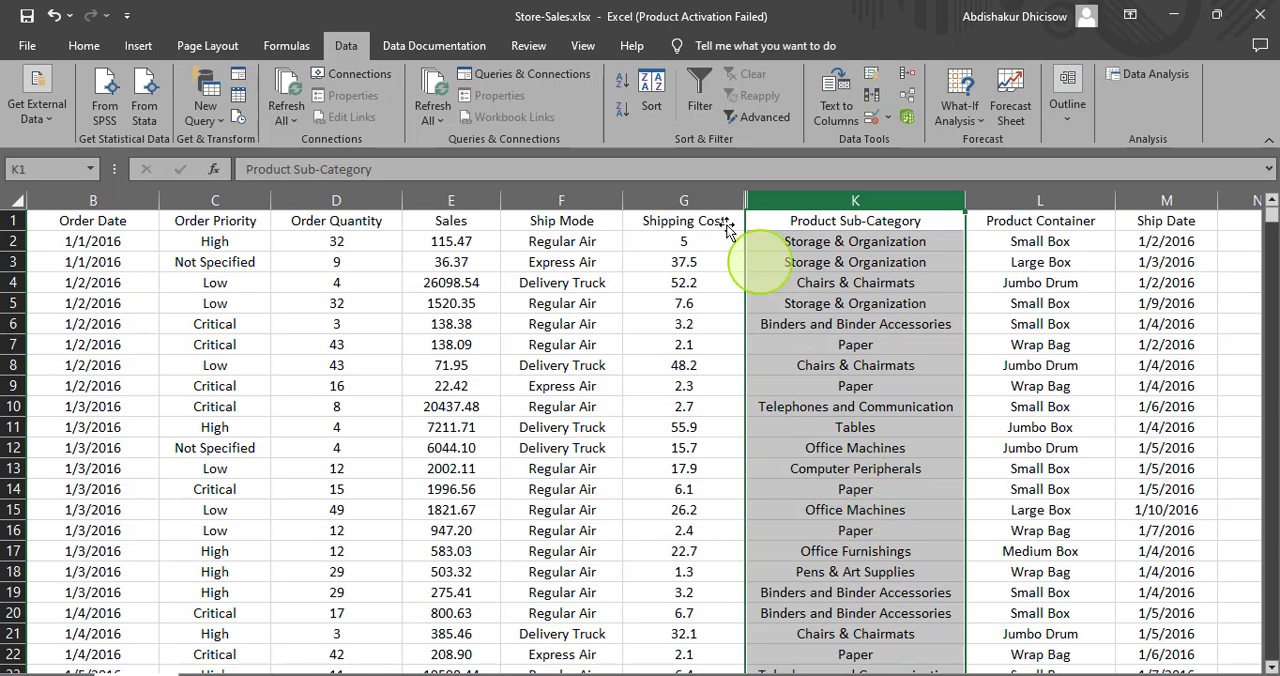
- Try to unhide the hidden columns with the Sales, Ship Mode and Shipping Cost columns selected
left_click(700, 200)
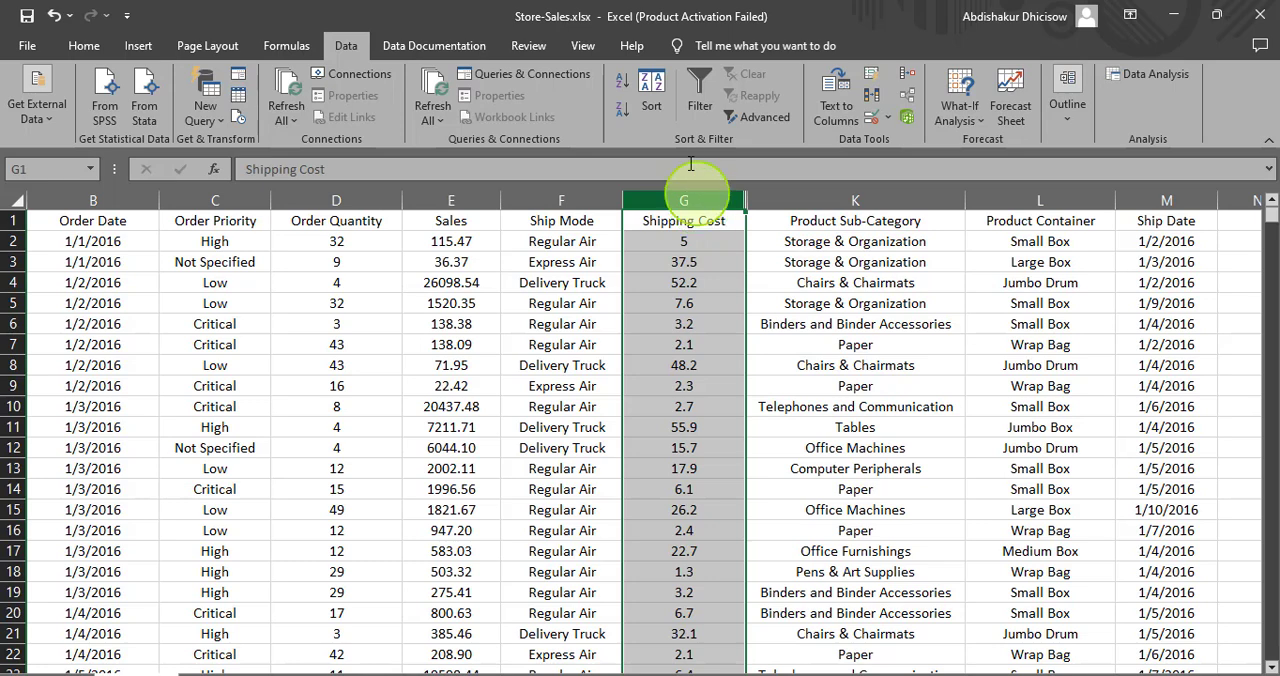
left_click(537, 200, "ctrl")
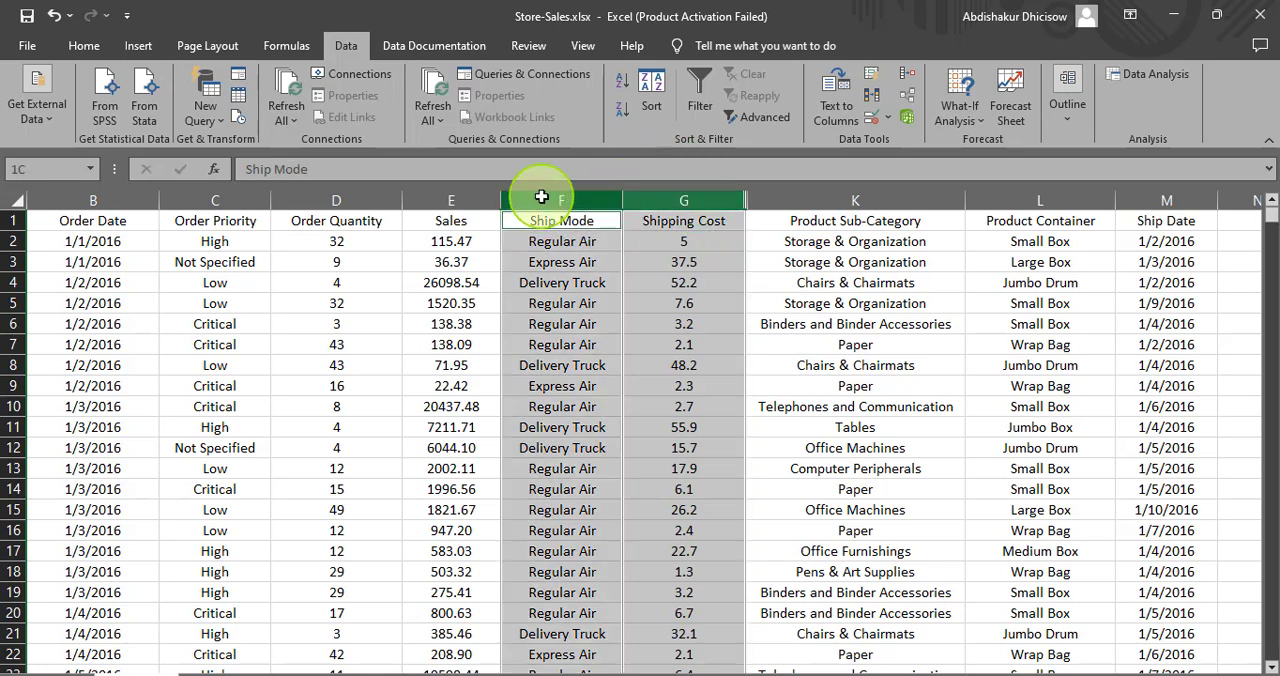
left_click(457, 200, "ctrl")
right_click(595, 197)
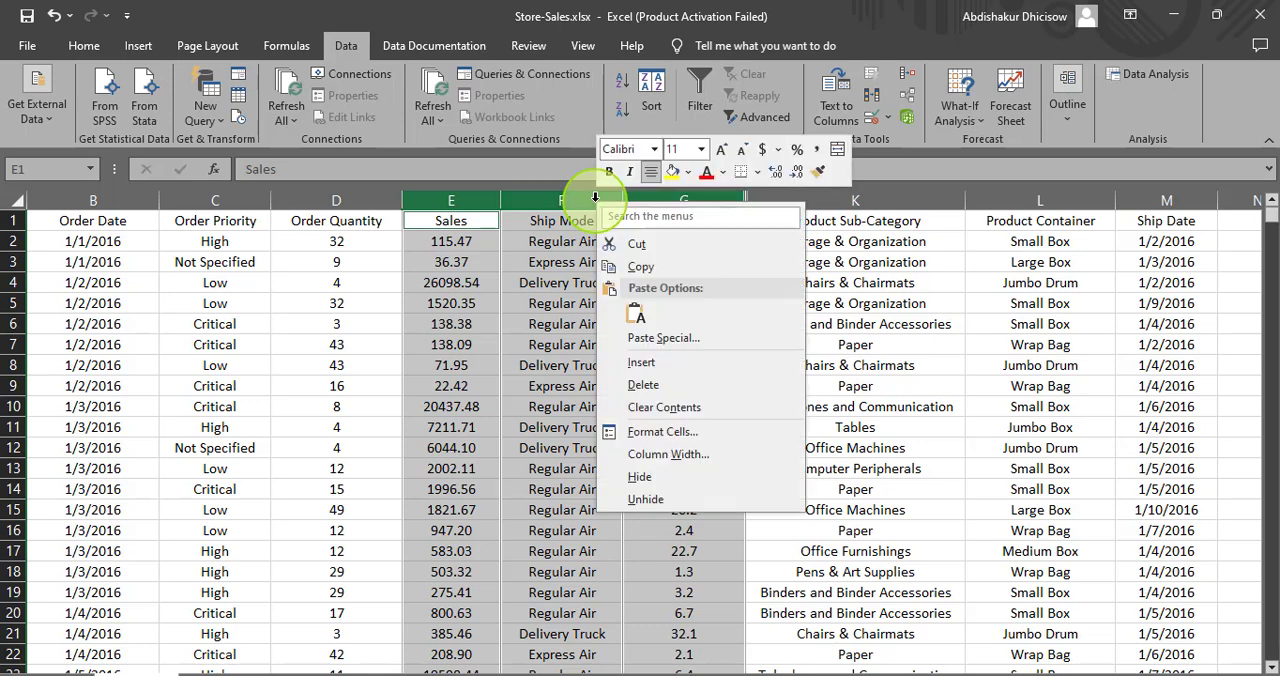
left_click(628, 496)
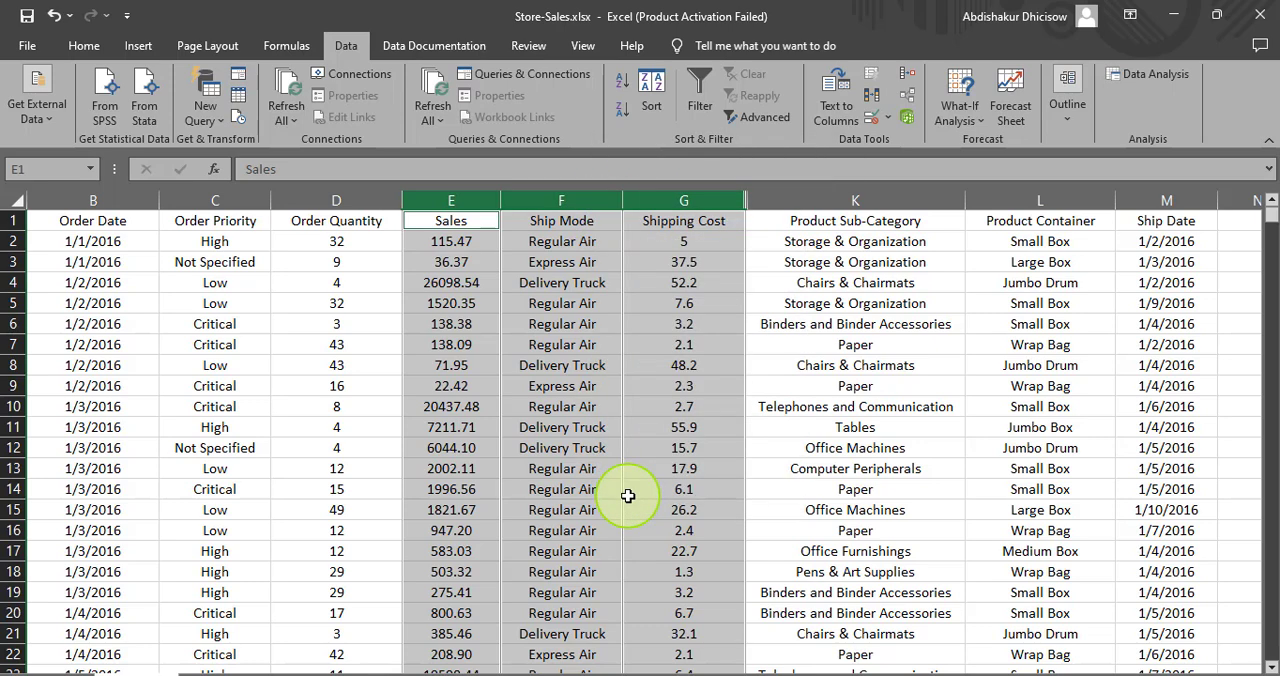
- Unhide the Product Category column at the boundary between columns G and K
right_click(748, 204)
left_click(800, 501)
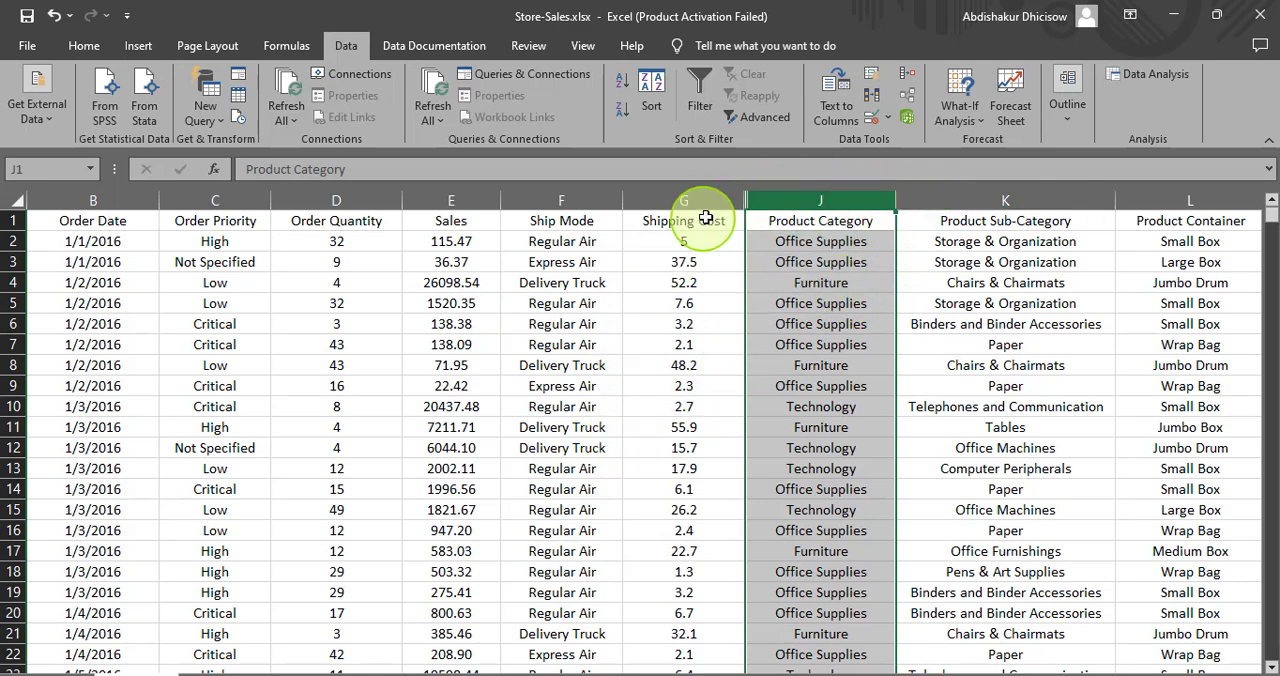
- Try to unhide the remaining columns from the Shipping Cost column, and undo the hiding of columns H to J
right_click(748, 204)
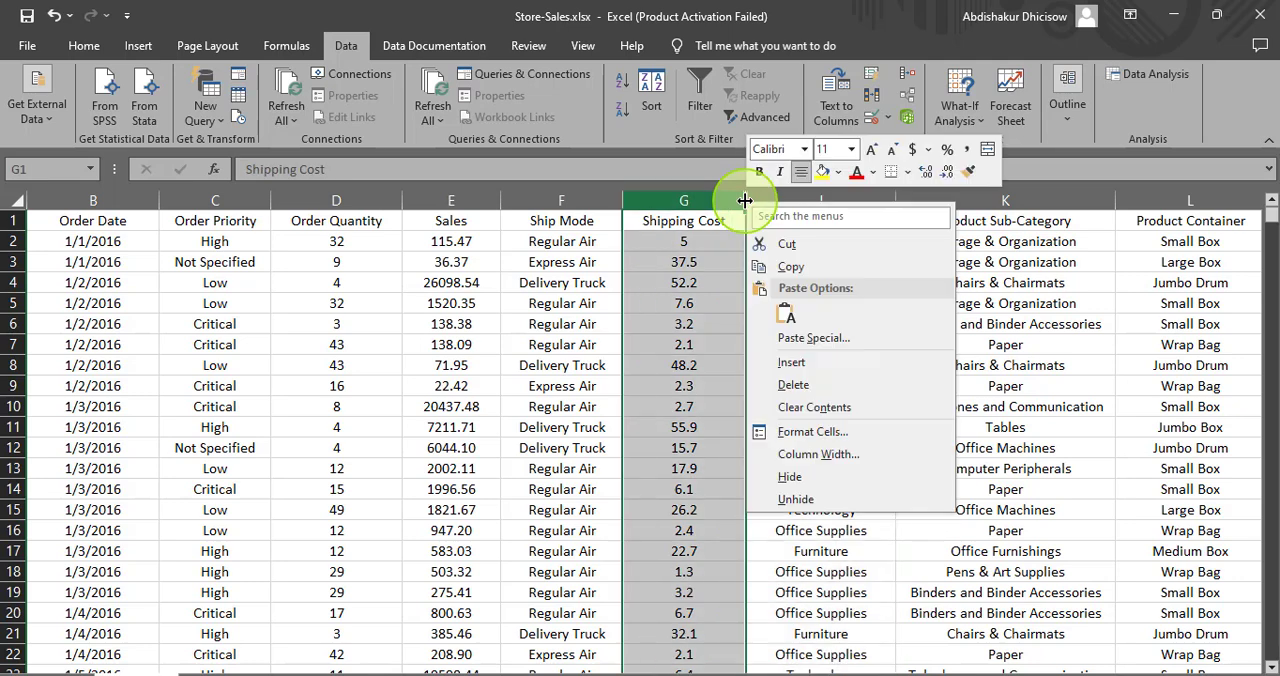
left_click(788, 497)
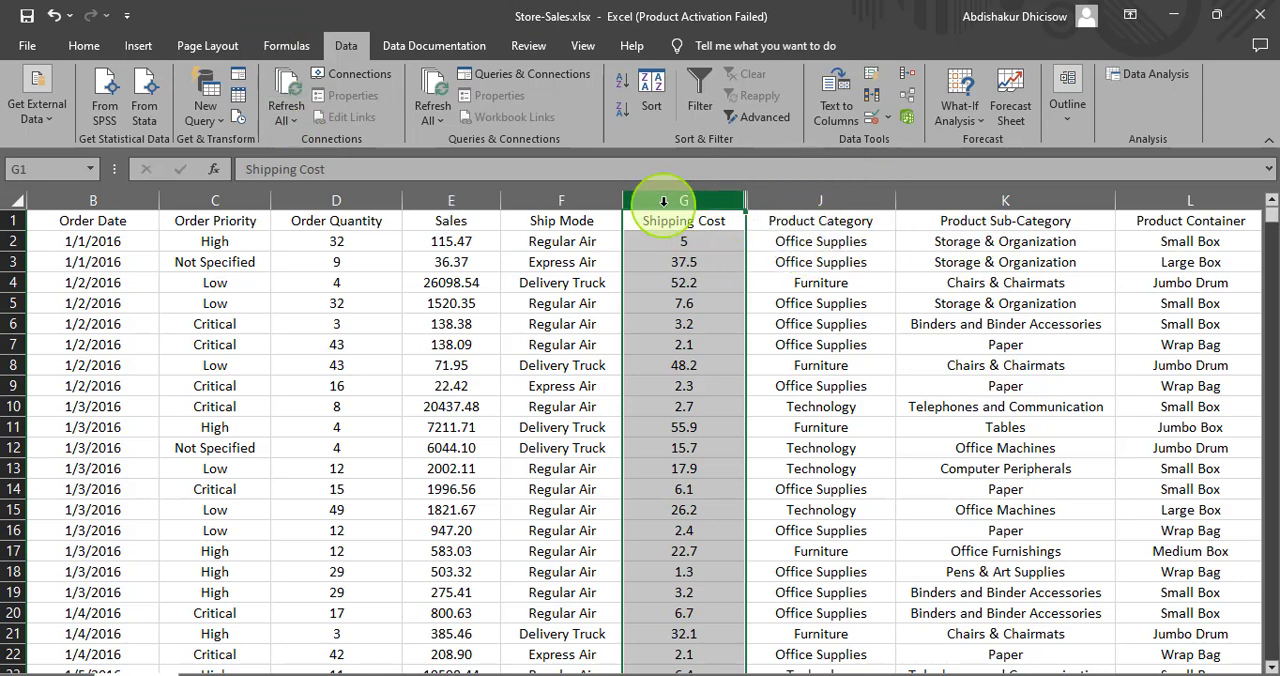
key("ctrl+z")
key("ctrl+y")
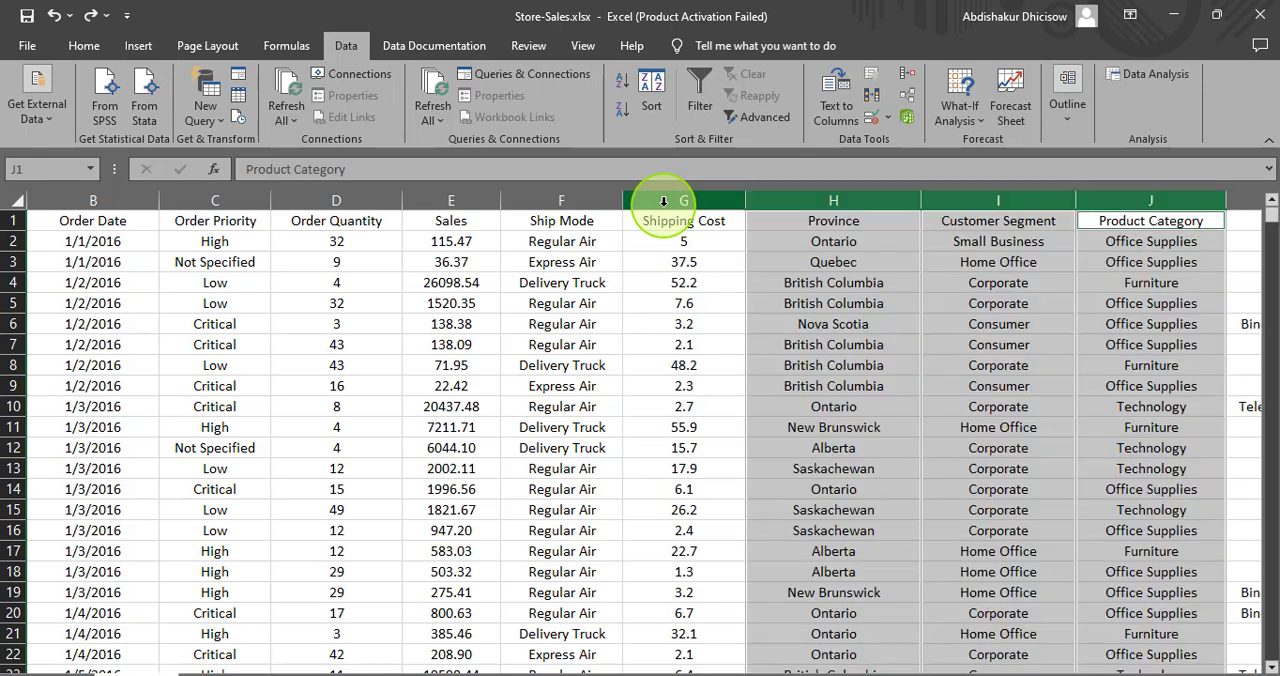
left_click(686, 261)
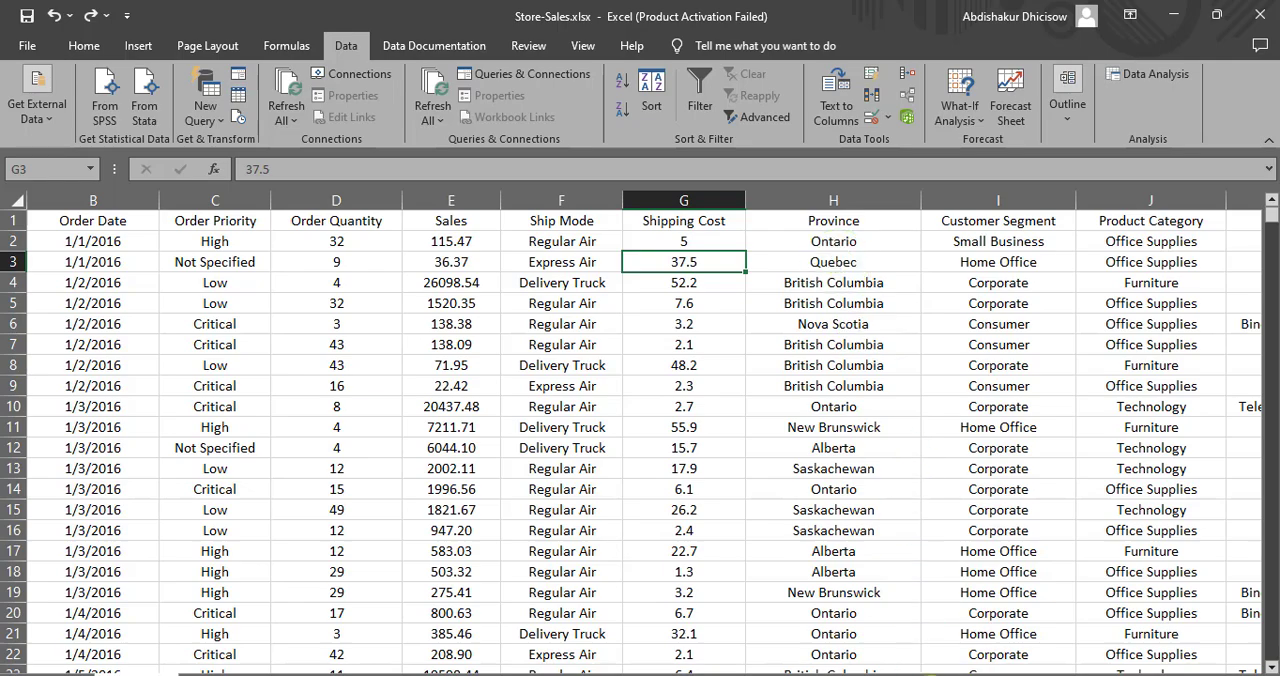
- Insert an empty column between the Sales and Ship Mode columns
left_click_drag(912, 668, 980, 668)
left_click_drag(1075, 660, 757, 660)
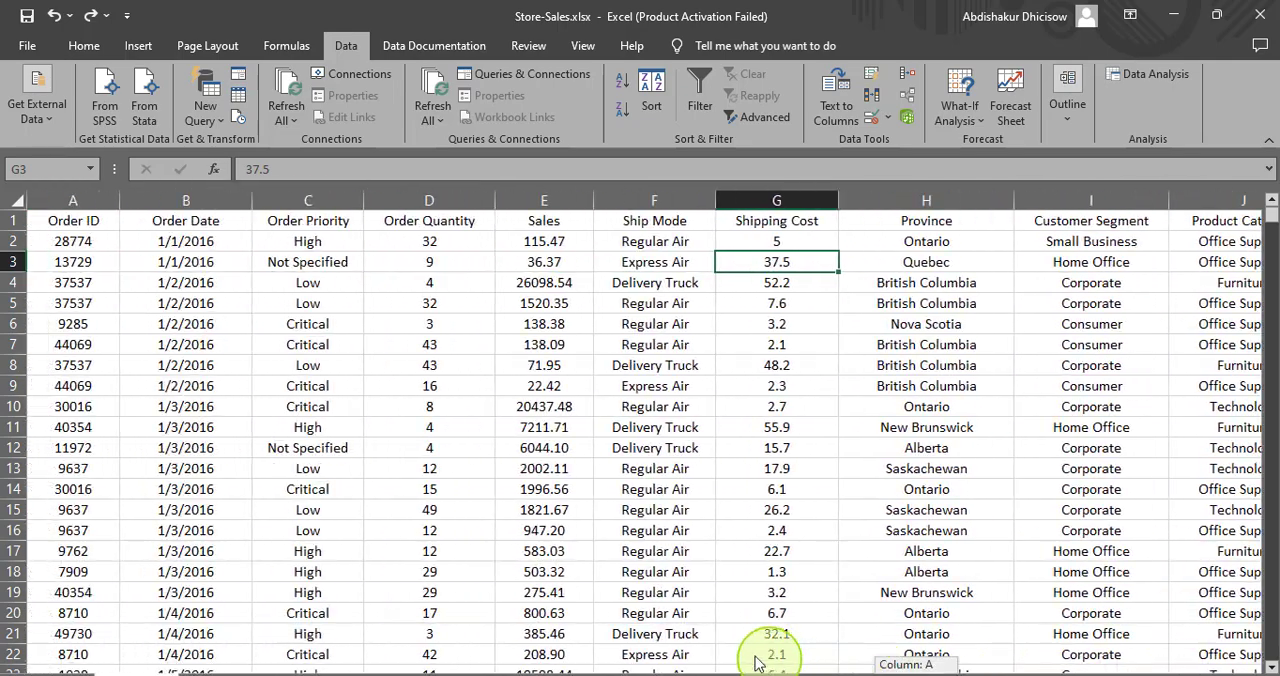
left_click(30, 224)
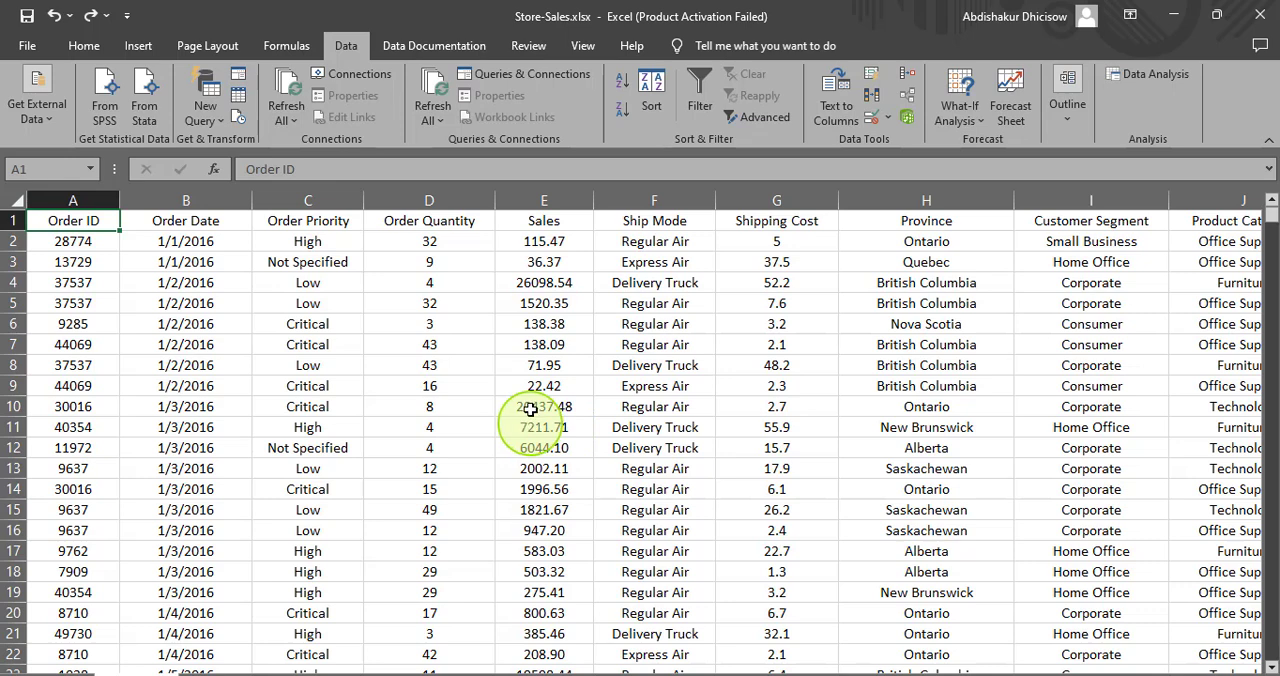
left_click(523, 202)
left_click_drag(523, 202, 532, 206)
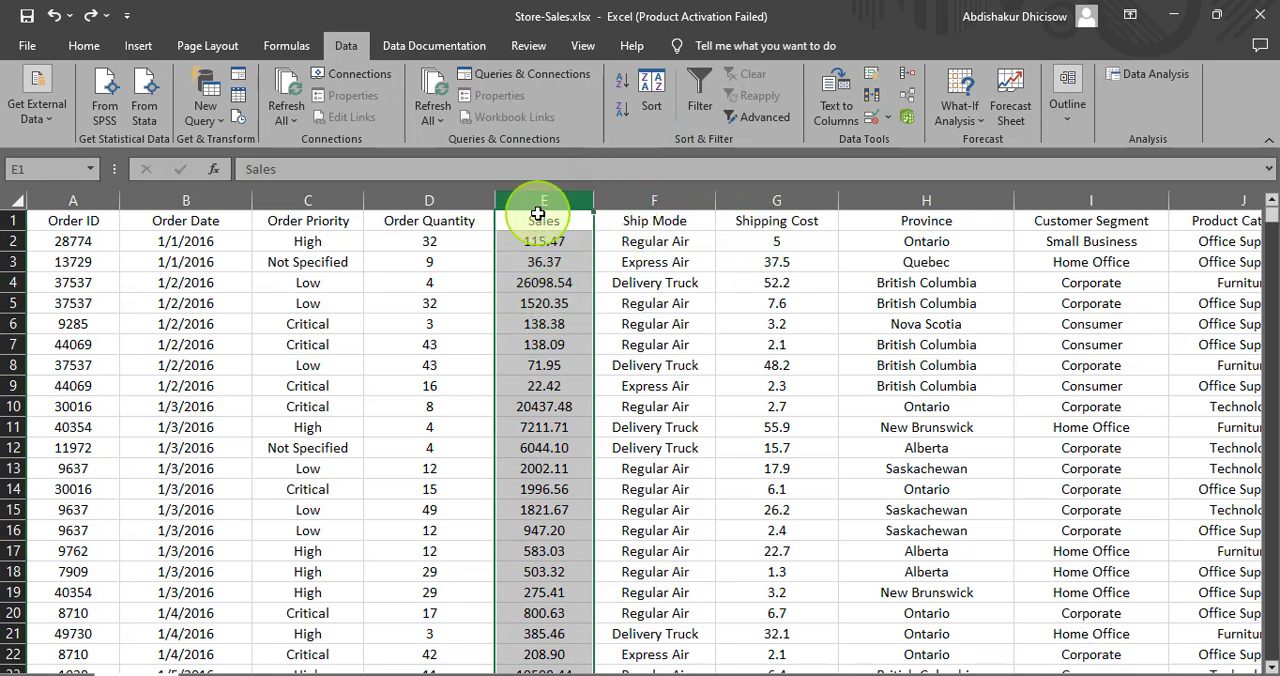
left_click(624, 198)
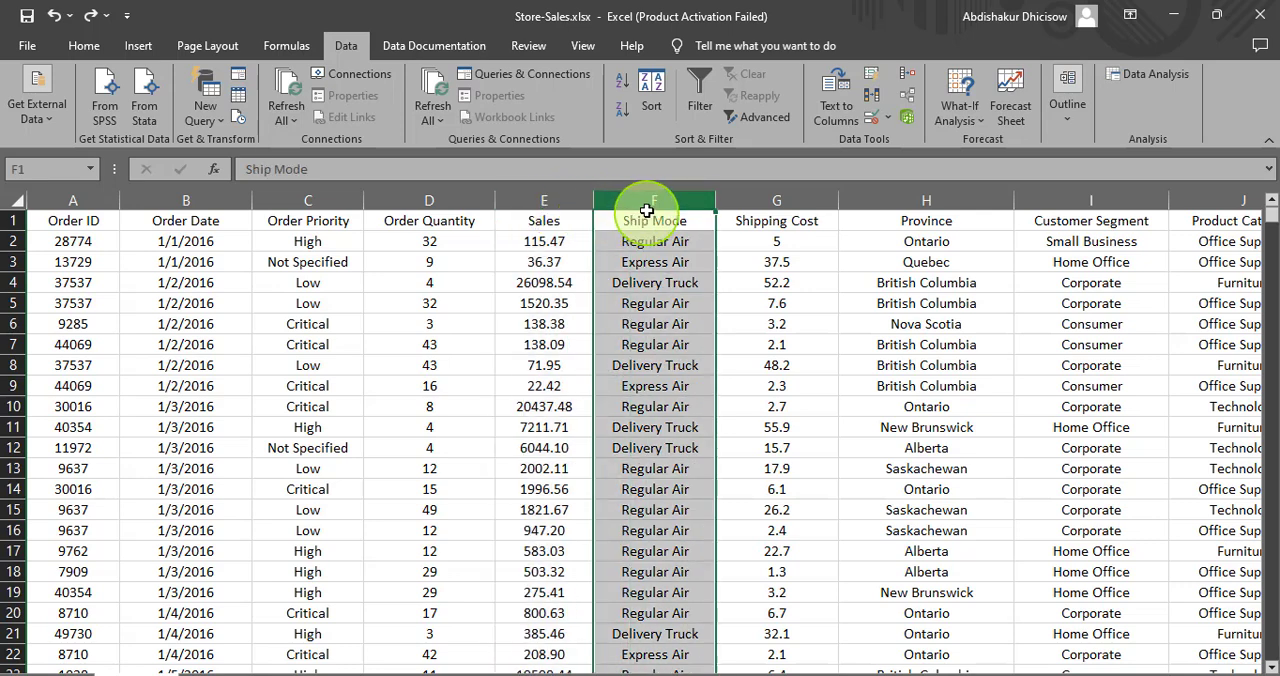
right_click(635, 203)
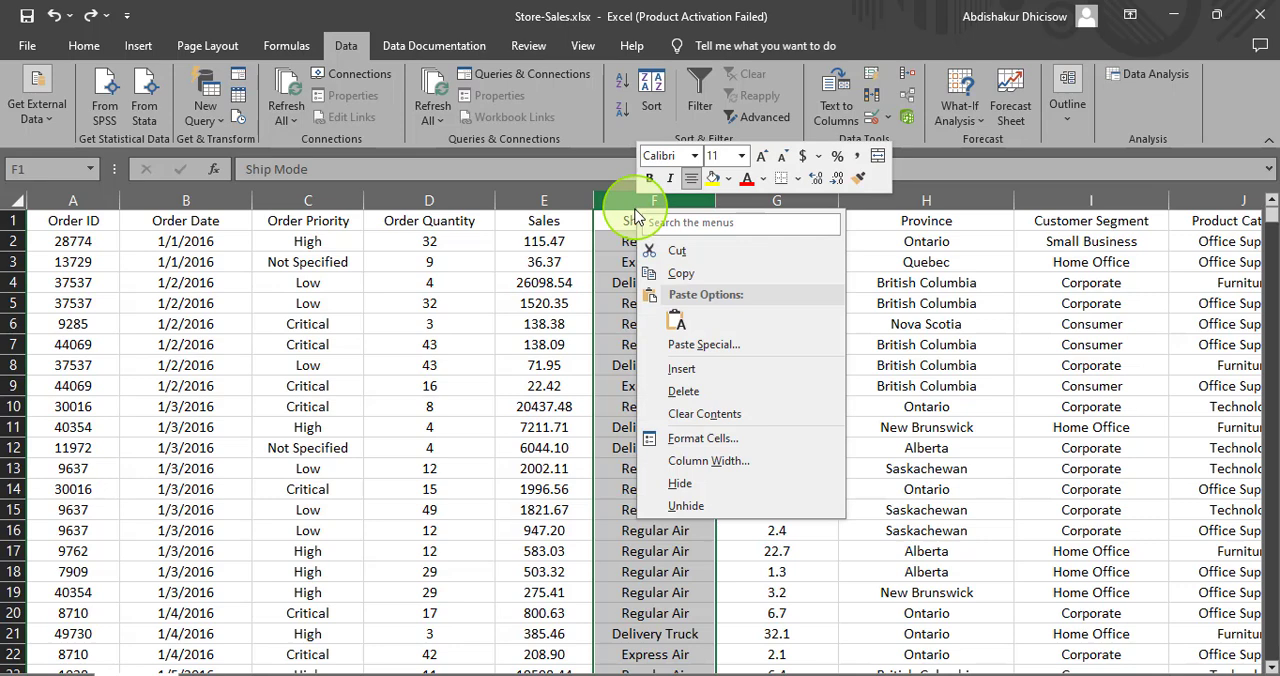
left_click(680, 368)
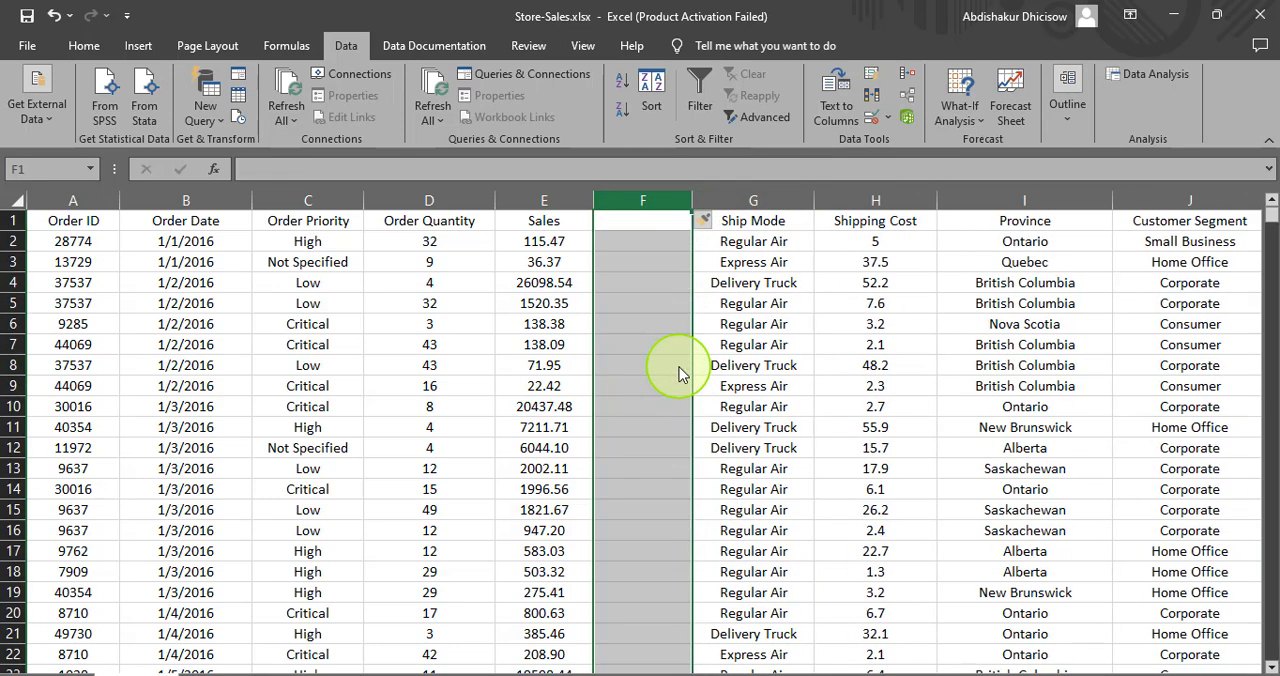
- Enter the header "unit price" in cell F1 of the new column
left_click(627, 226)
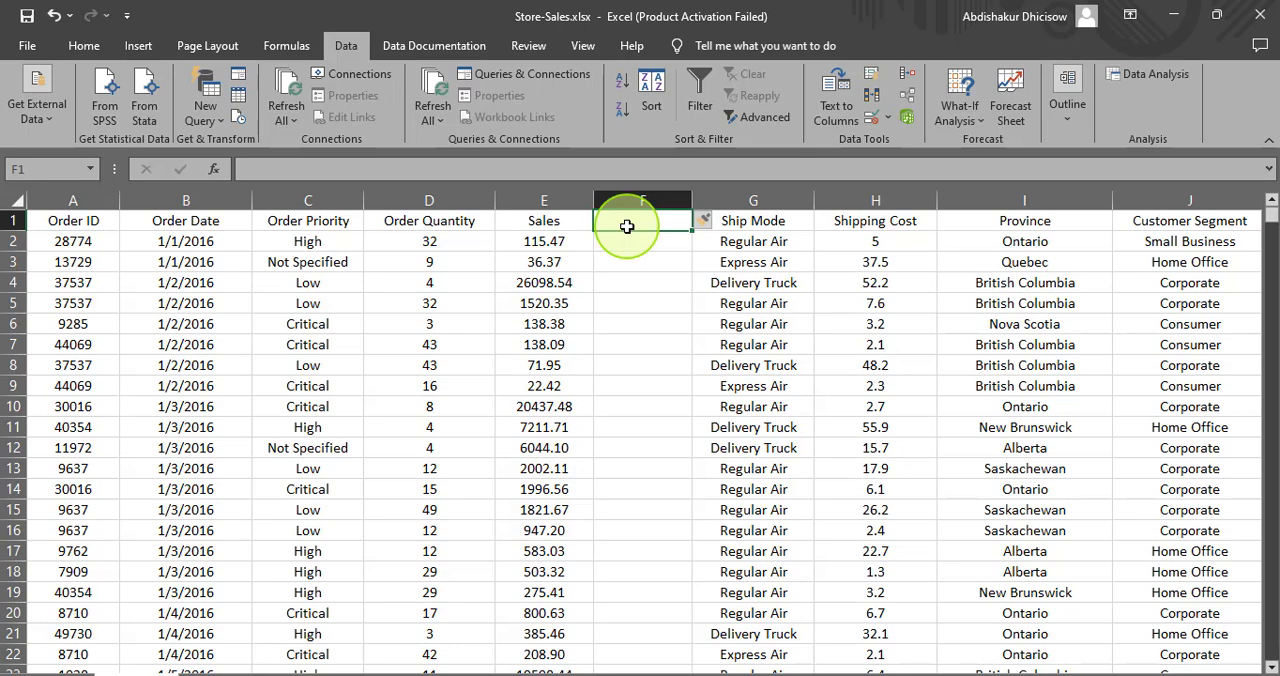
type("unit price")
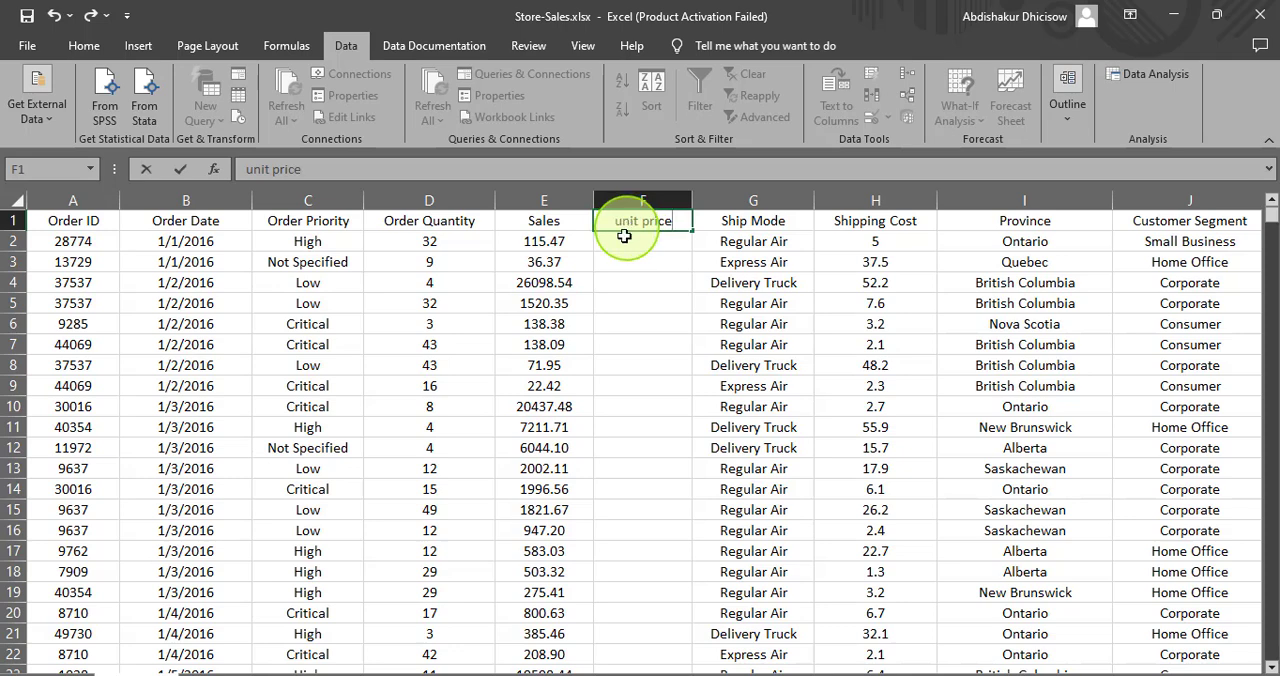
key("Return")
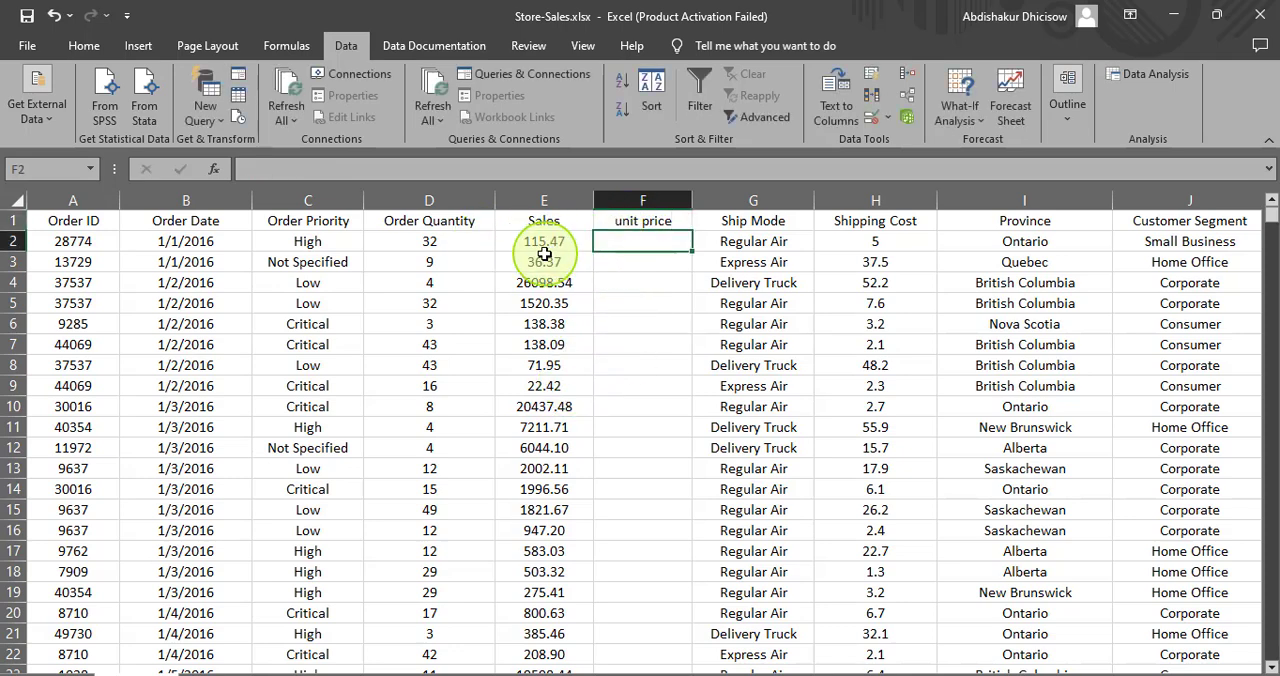
- Enter the formula =E2/D2 in cell F2 to divide Sales by Order Quantity
left_click(543, 243)
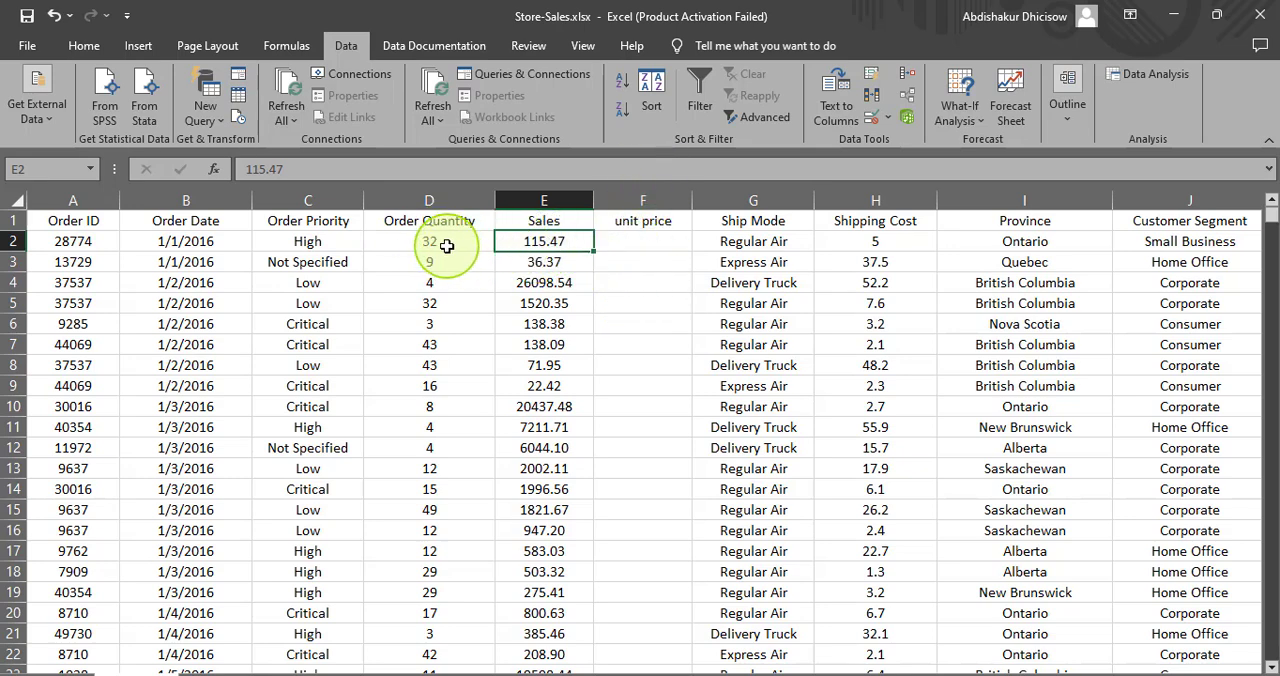
left_click(659, 244)
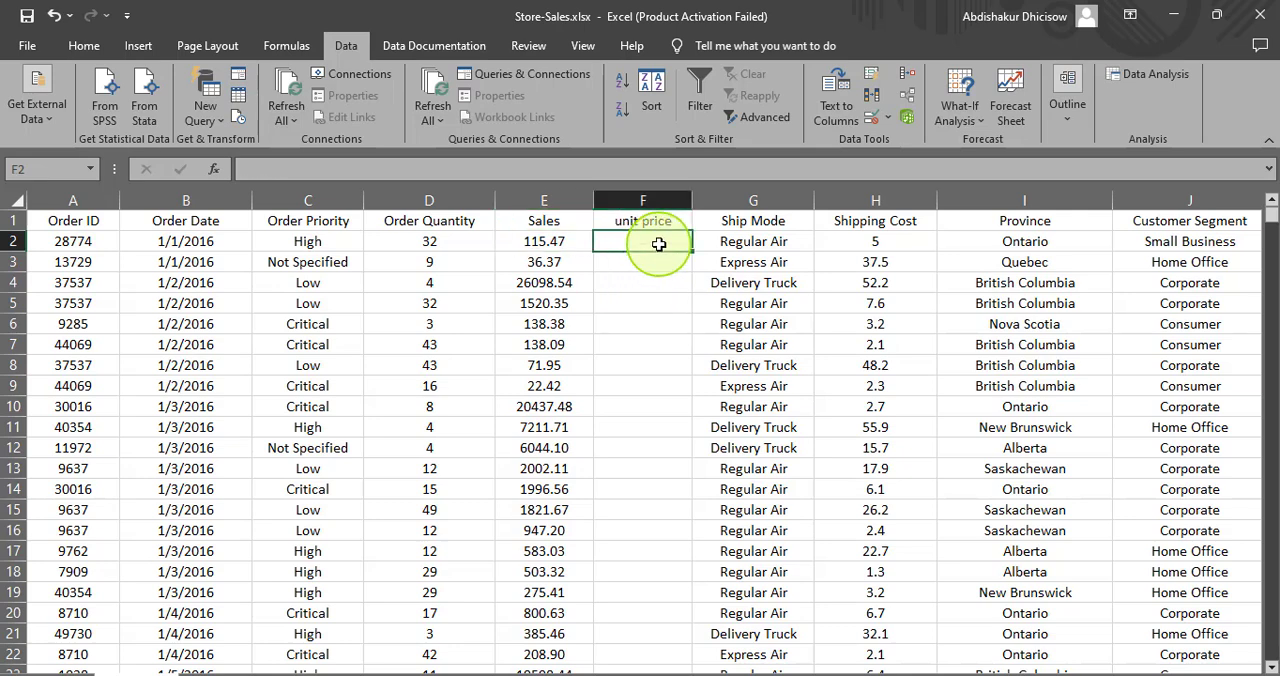
type("=")
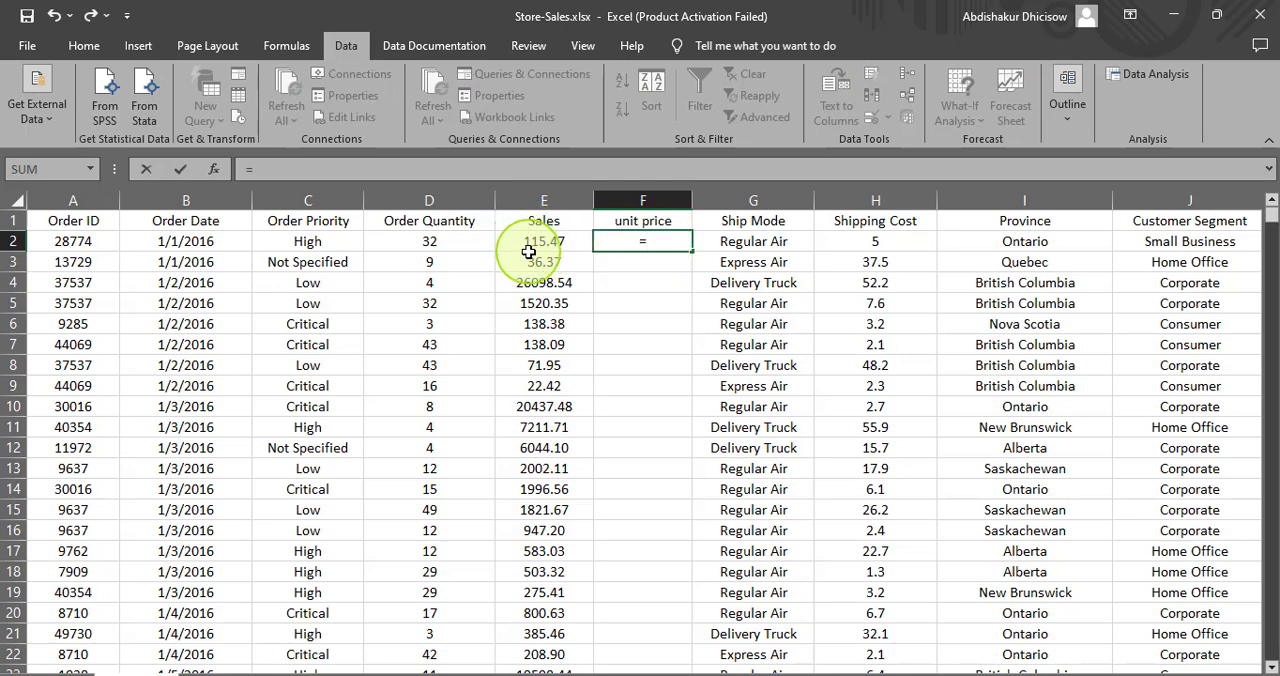
left_click(530, 258)
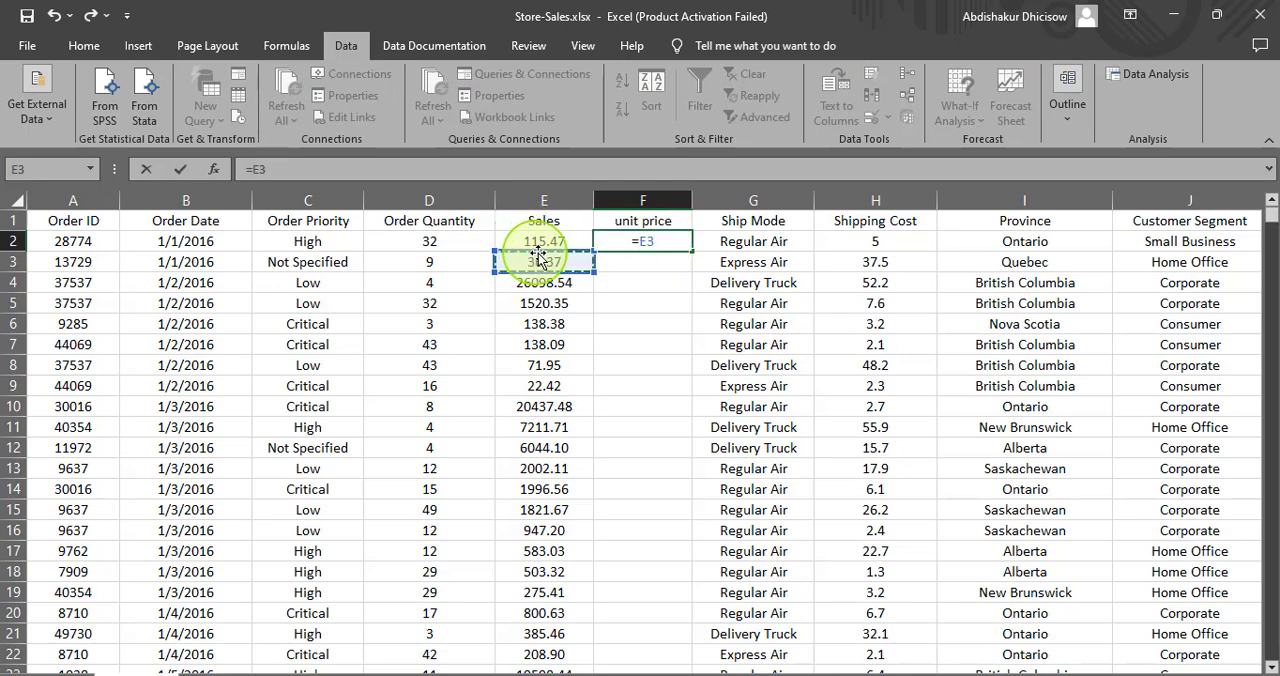
left_click(536, 244)
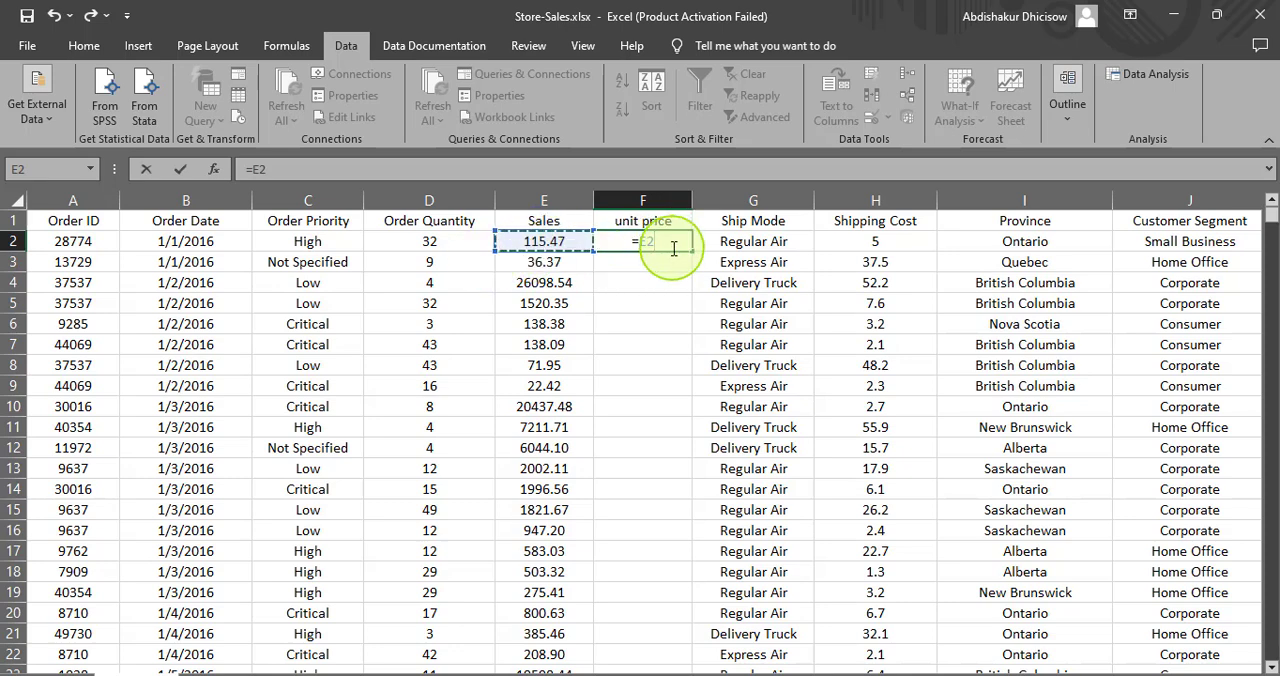
type("/")
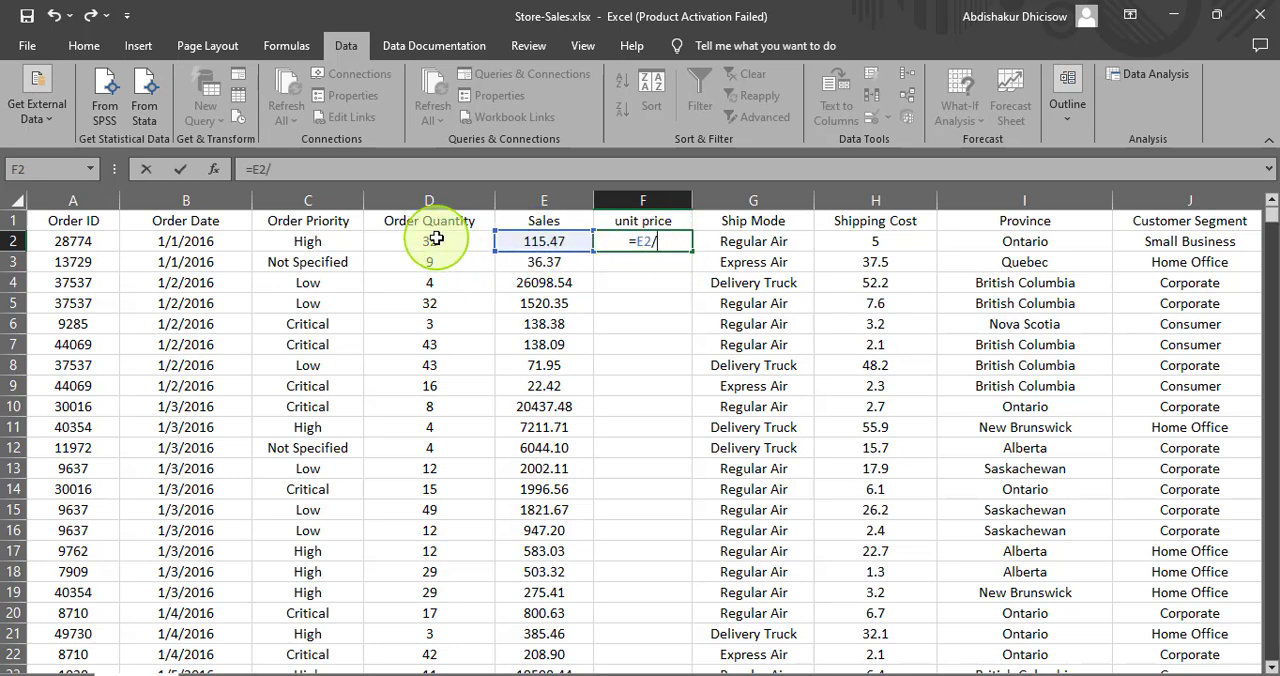
left_click(429, 248)
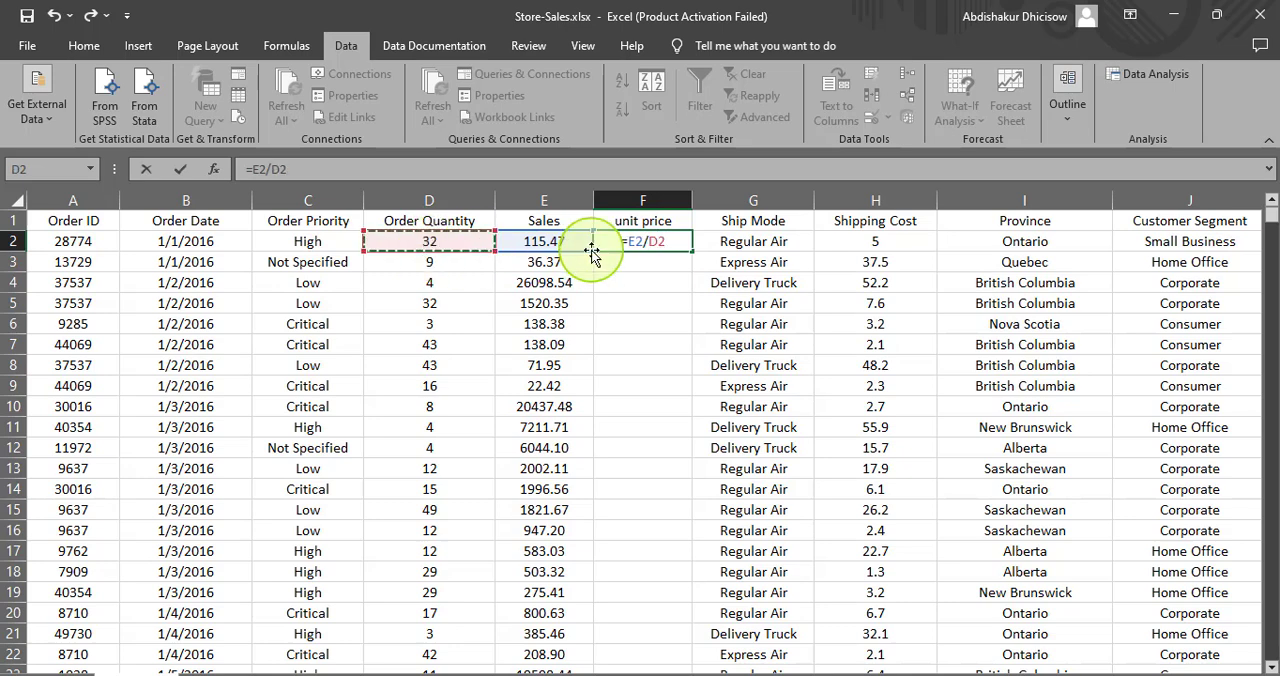
key("Return")
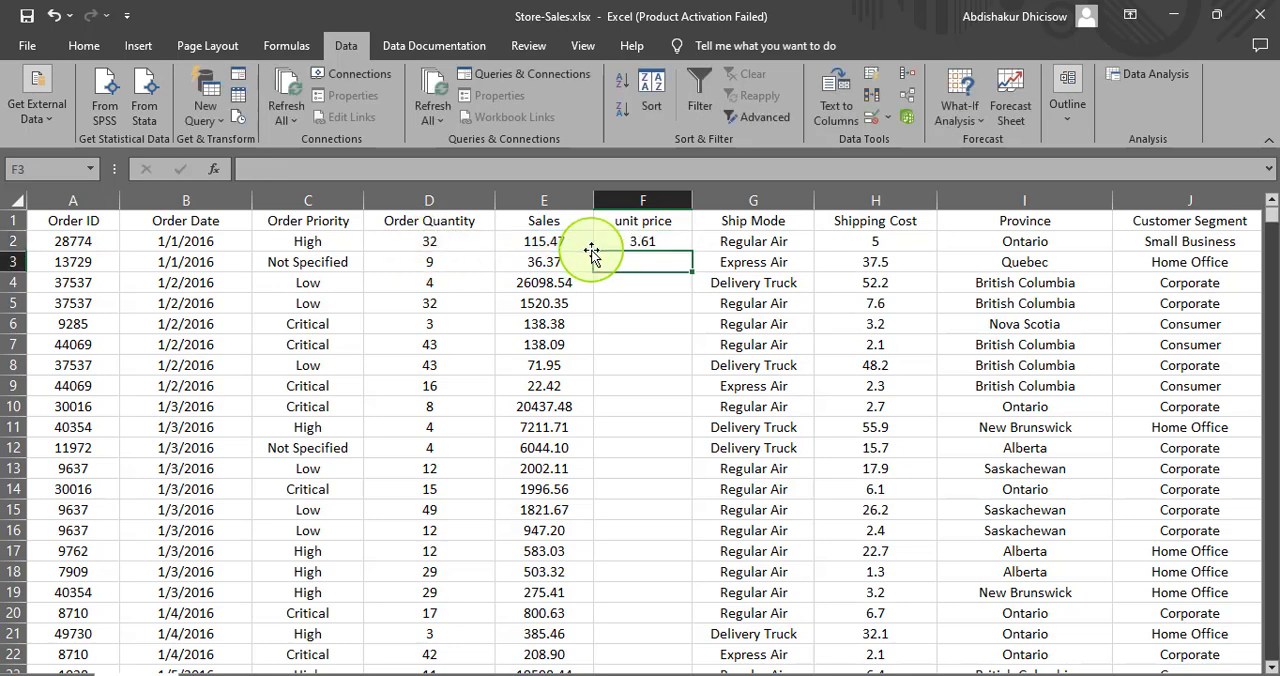
- Copy the unit price formula from cell F2 and paste it into cell F3, including its formatting
left_click(625, 243)
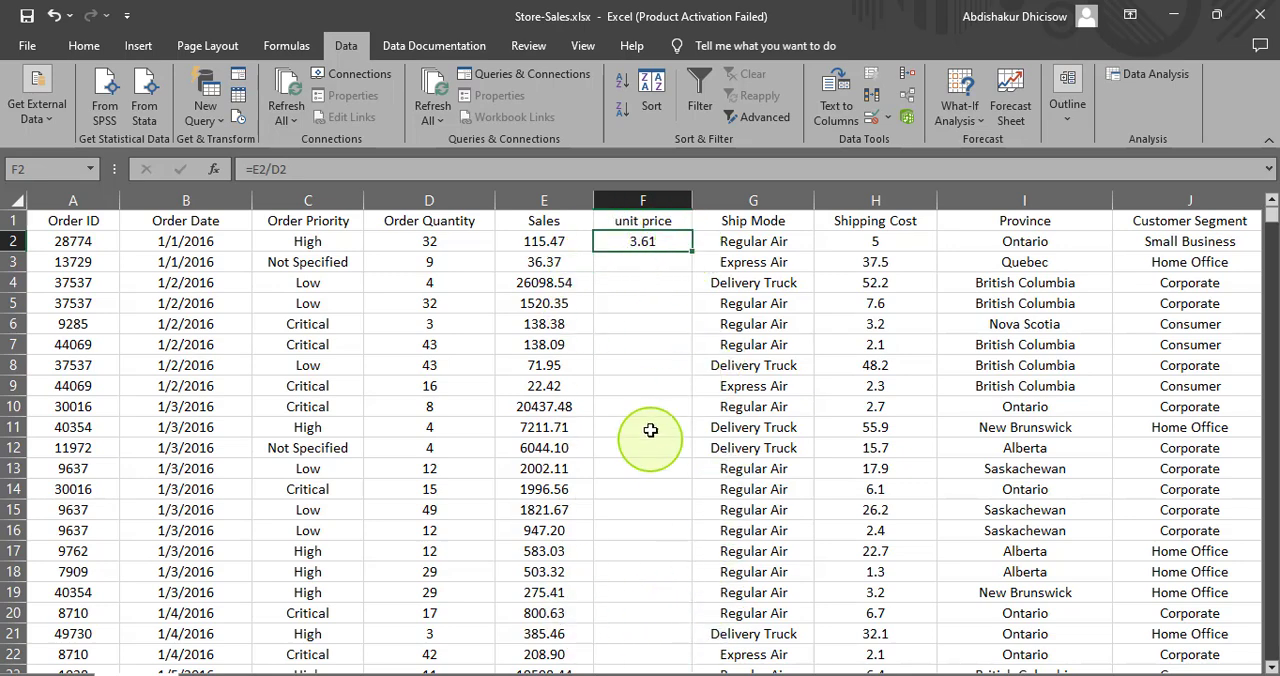
right_click(656, 250)
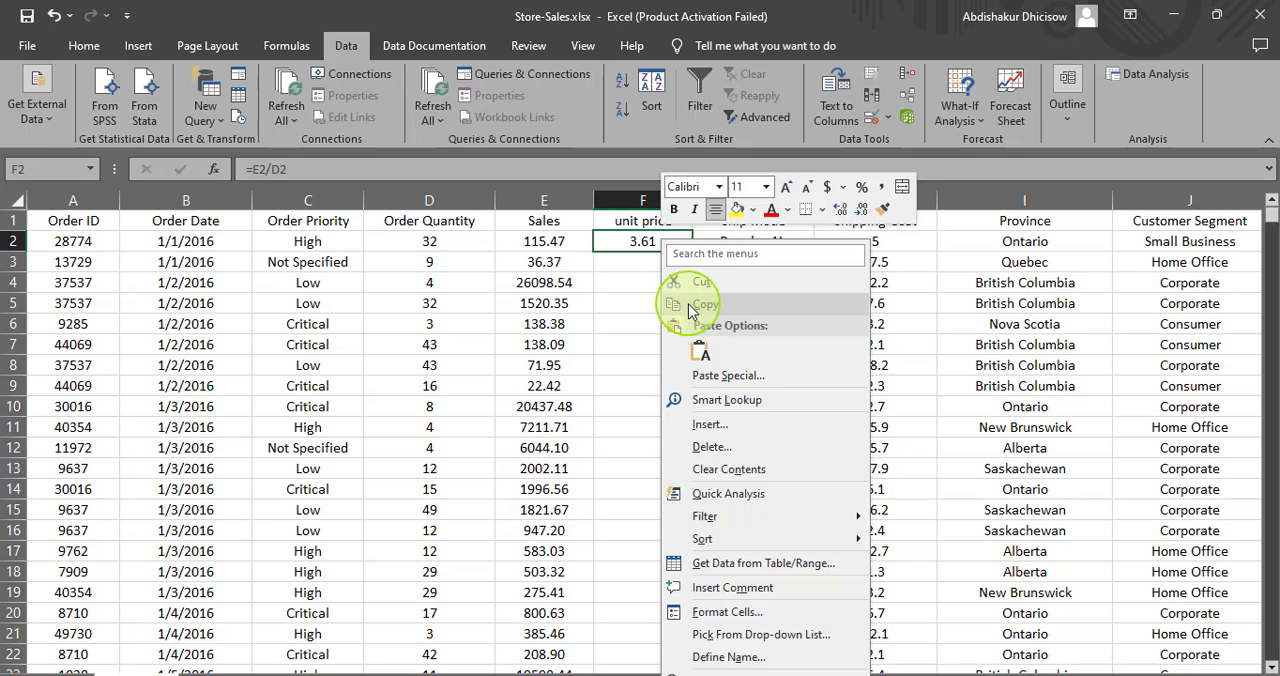
left_click(686, 313)
left_click(632, 260)
right_click(634, 262)
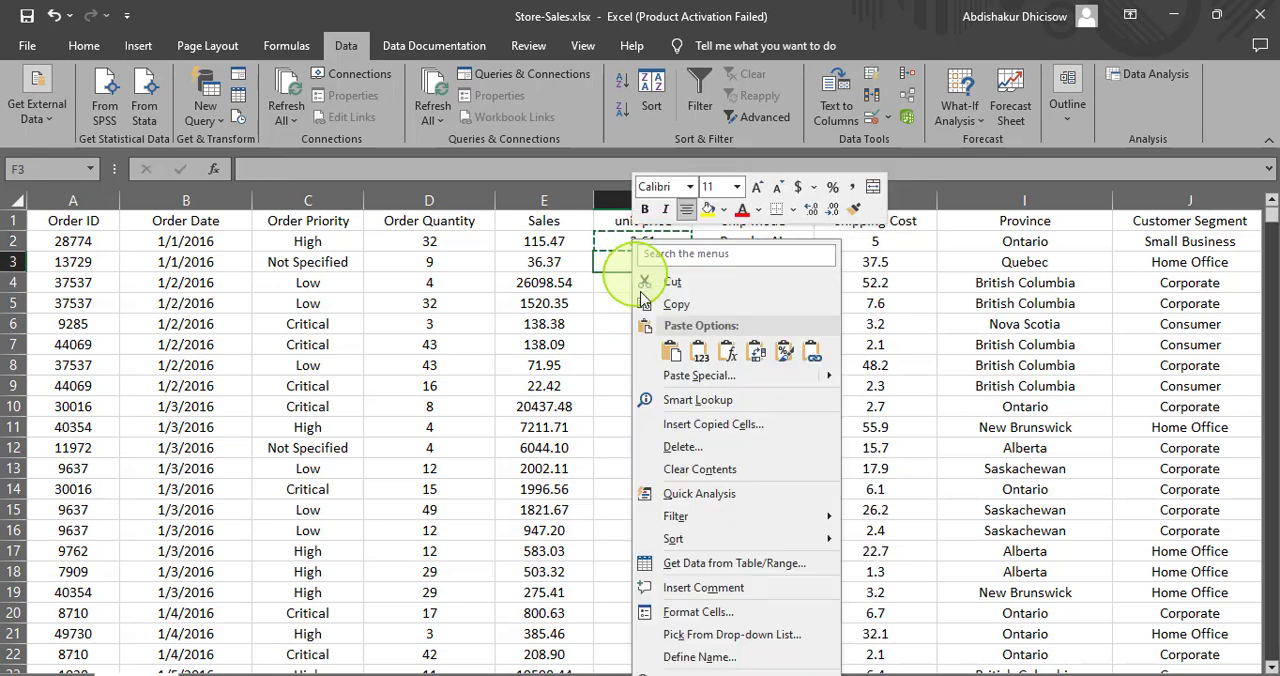
left_click(670, 351)
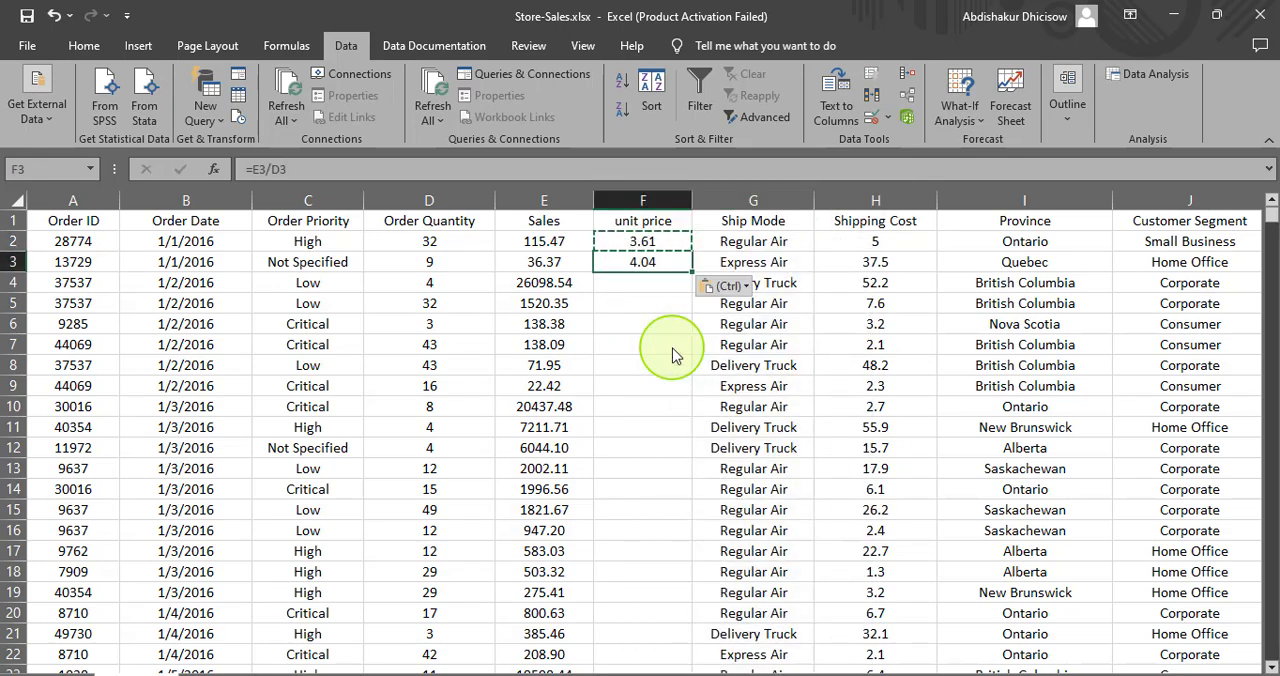
left_click(640, 305)
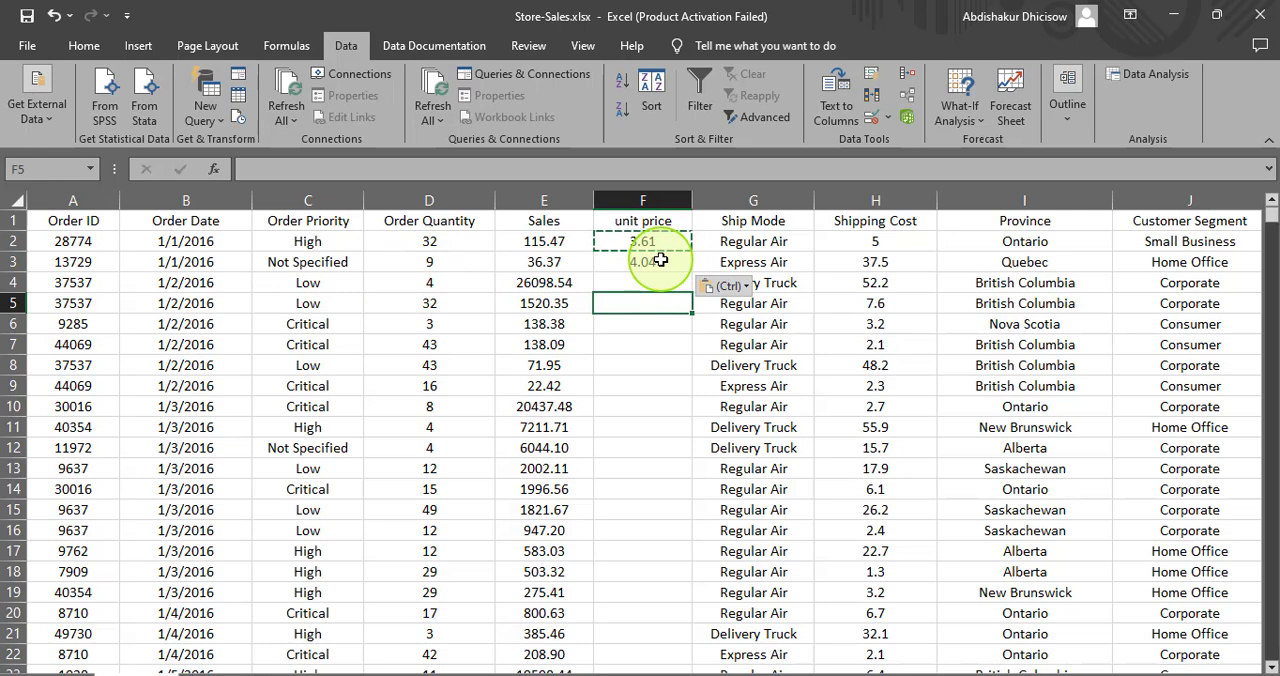
key("Escape")
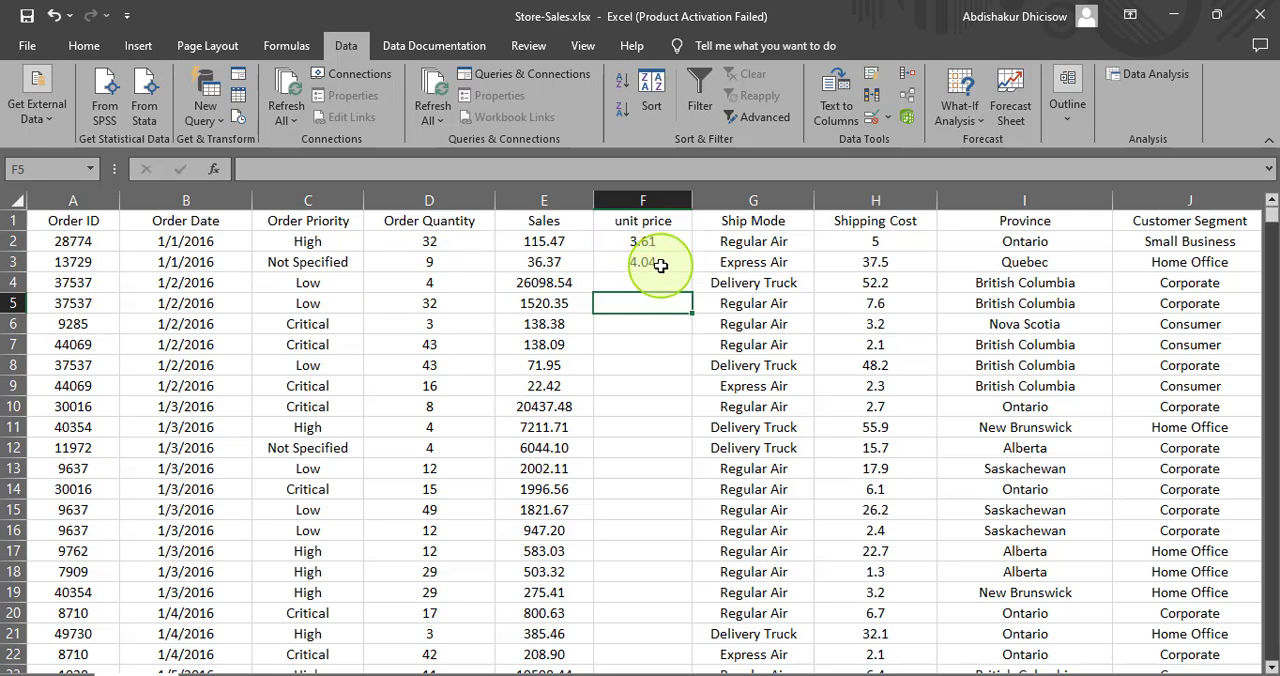
- Fill the unit price formula from F3 down to the last data row and check both ends of the column
left_click(661, 261)
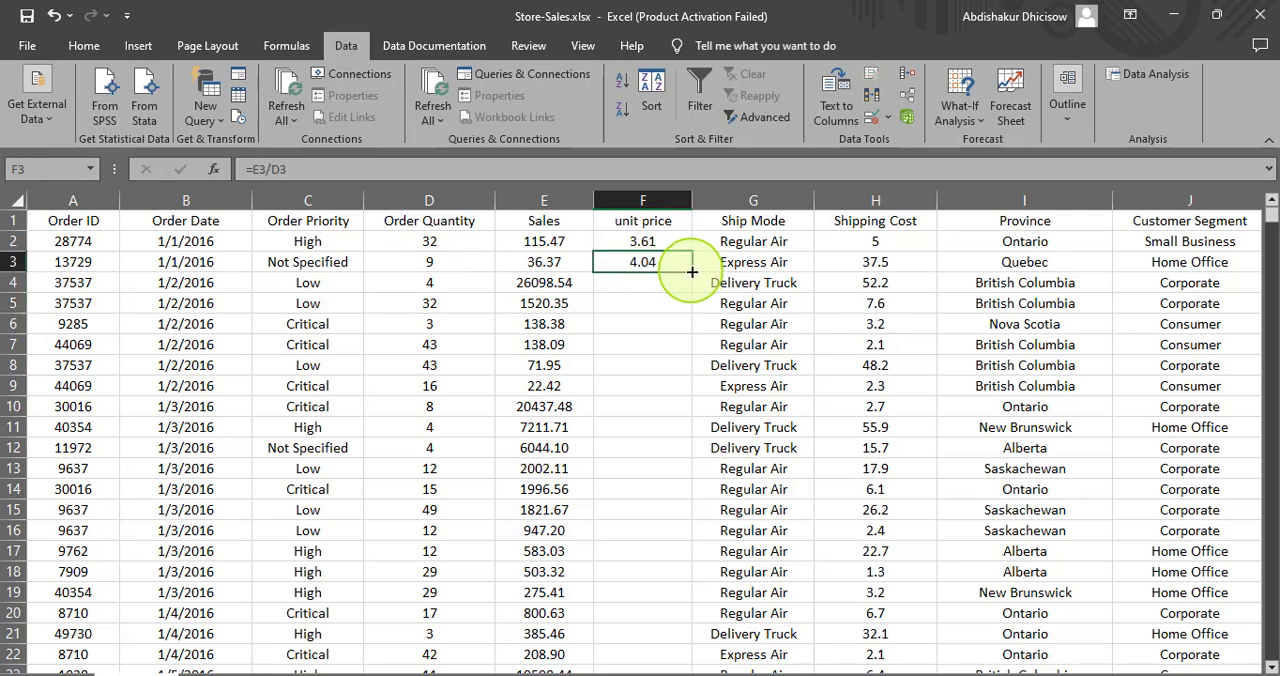
double_click(692, 271)
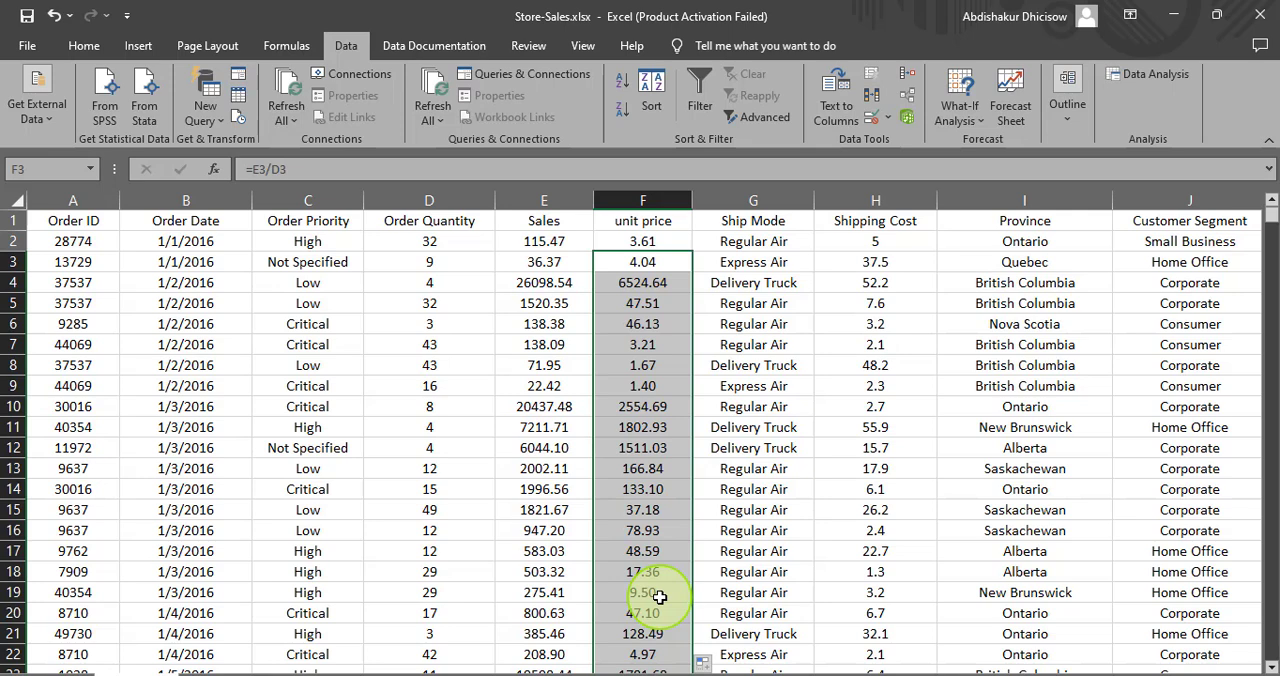
key("ctrl+Down")
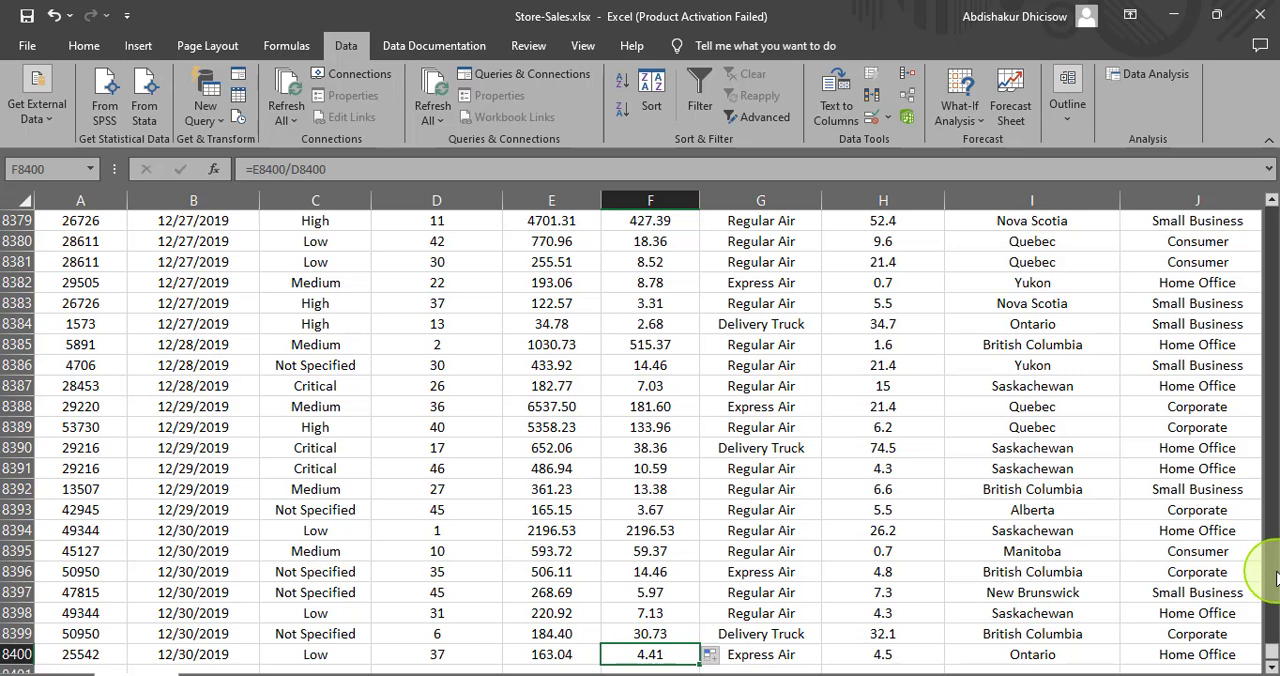
key("ctrl+Up")
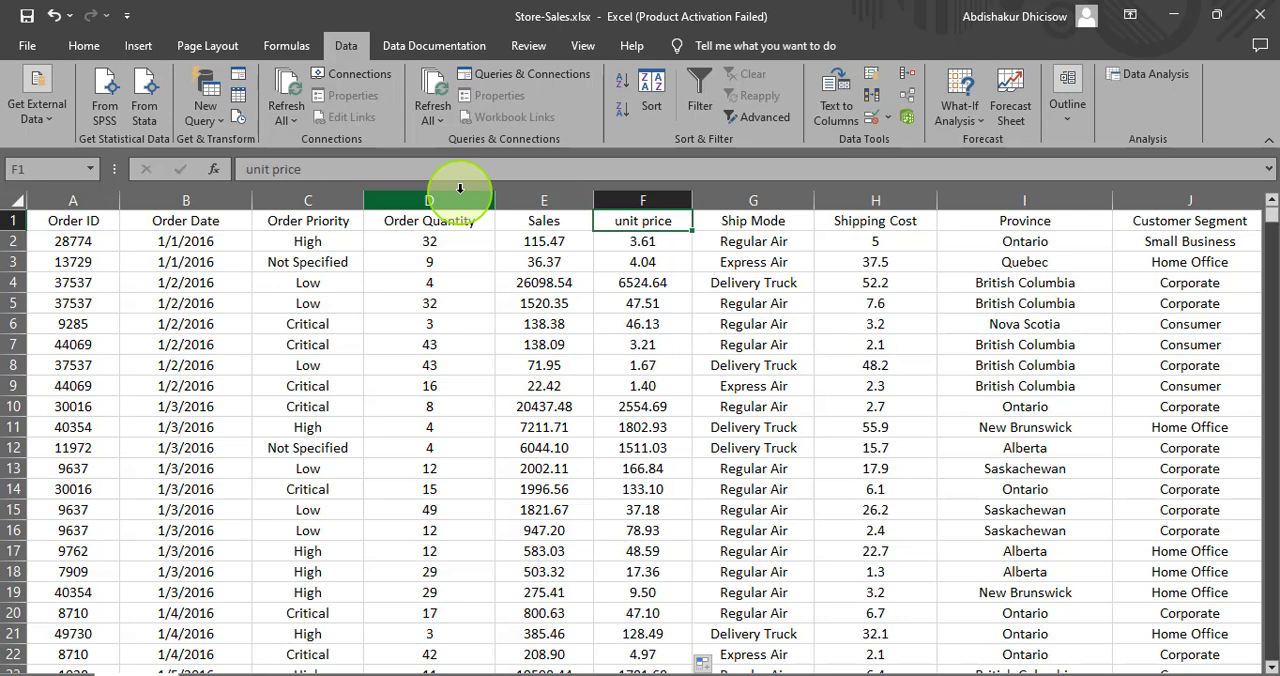
left_click(902, 224)
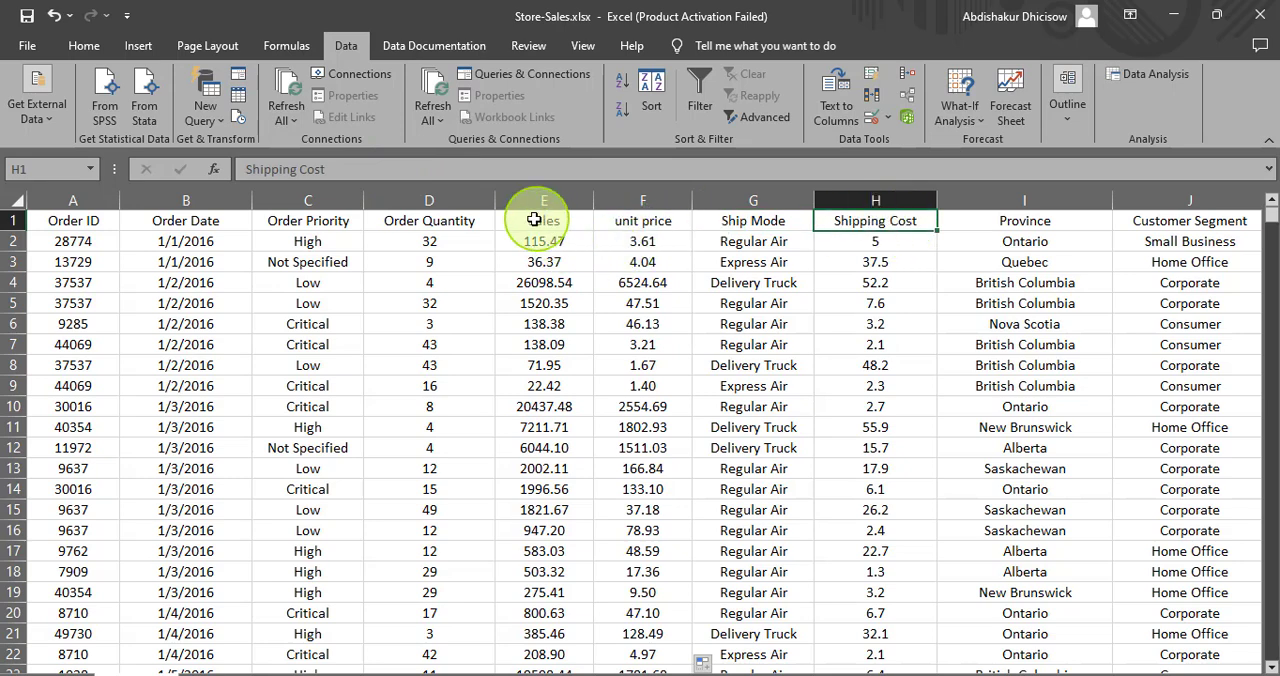
left_click(538, 227)
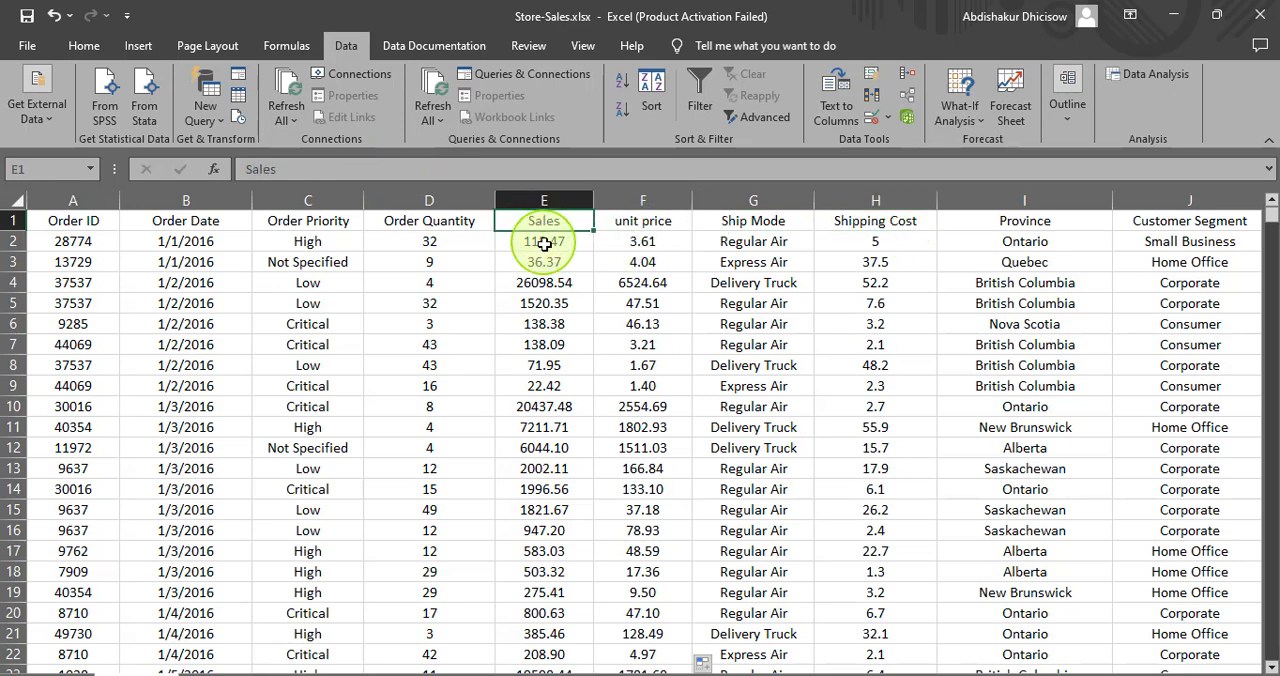
left_click(535, 245)
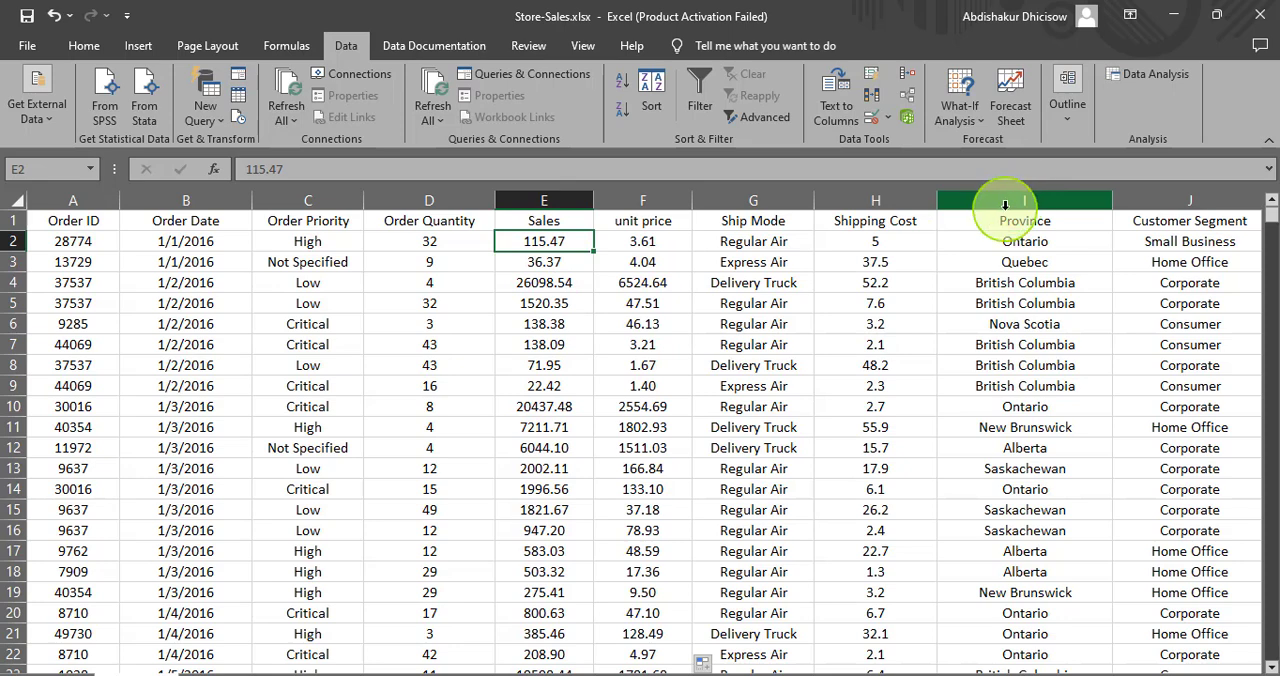
- Insert a new column before Province and enter the header "Total Sales" in cell I1
left_click(1004, 204)
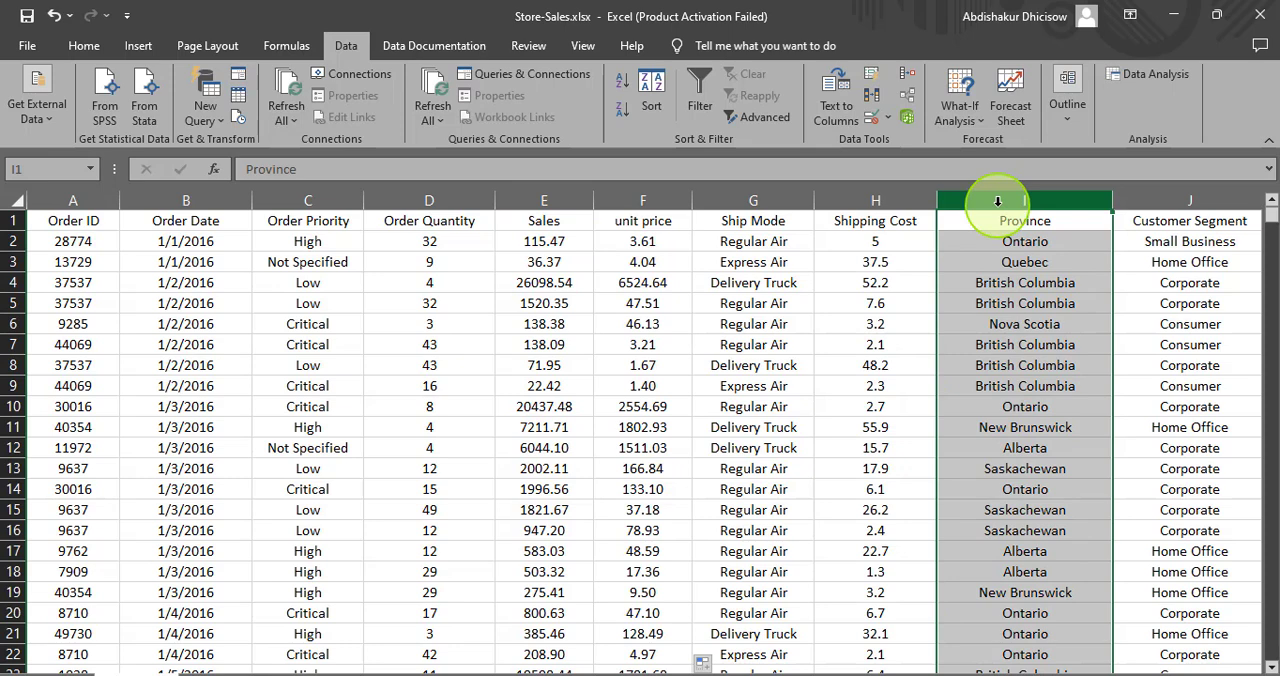
right_click(997, 202)
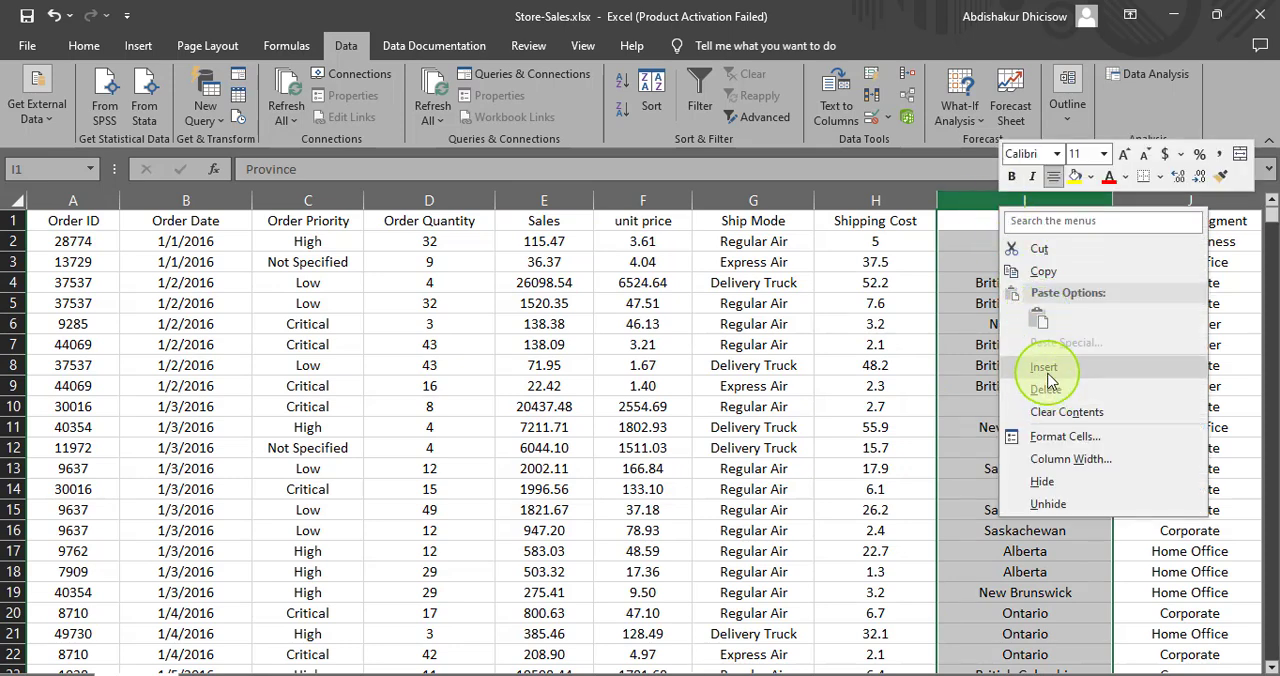
left_click(1045, 368)
left_click(957, 217)
type("Total Sales")
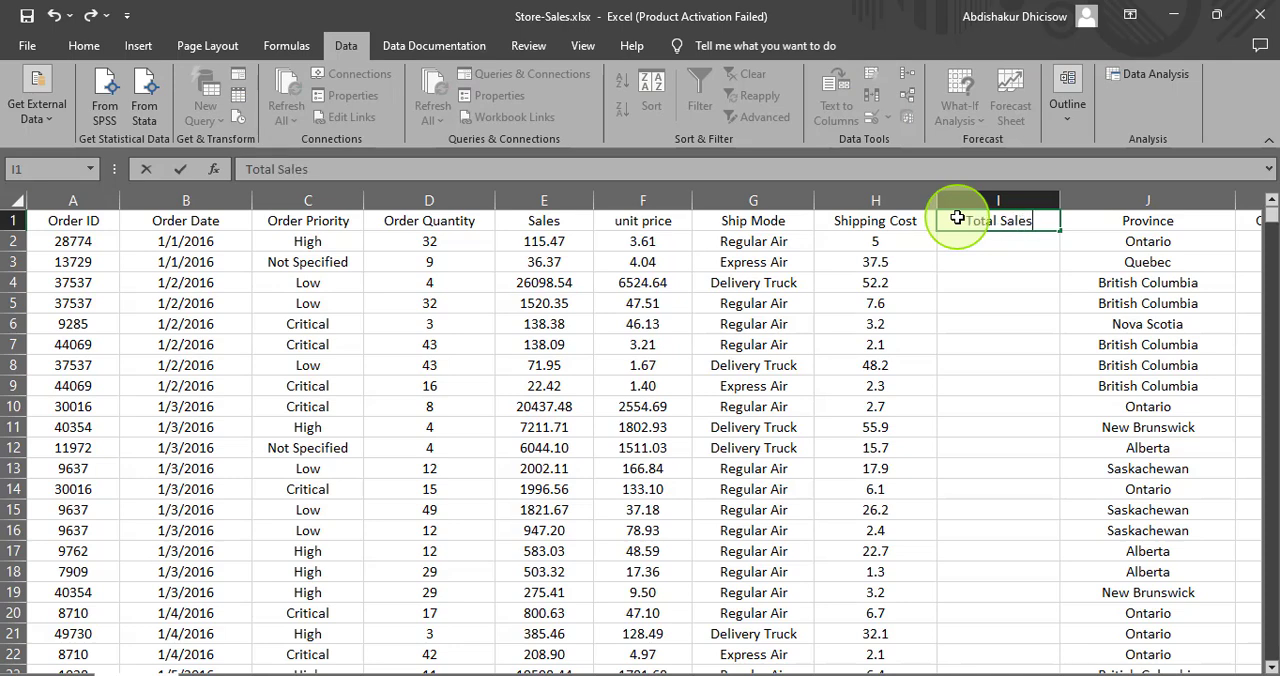
key("Return")
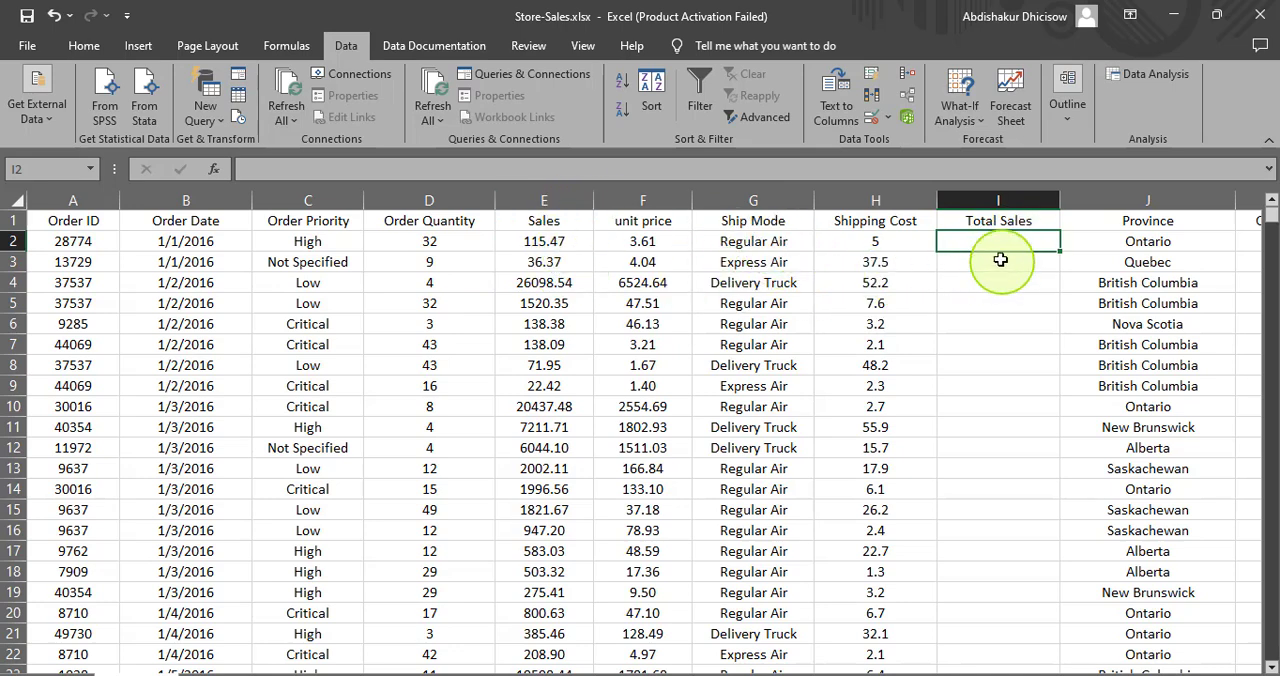
- Enter the formula =E2+H2 in cell I2 to add Sales and Shipping Cost
type("=")
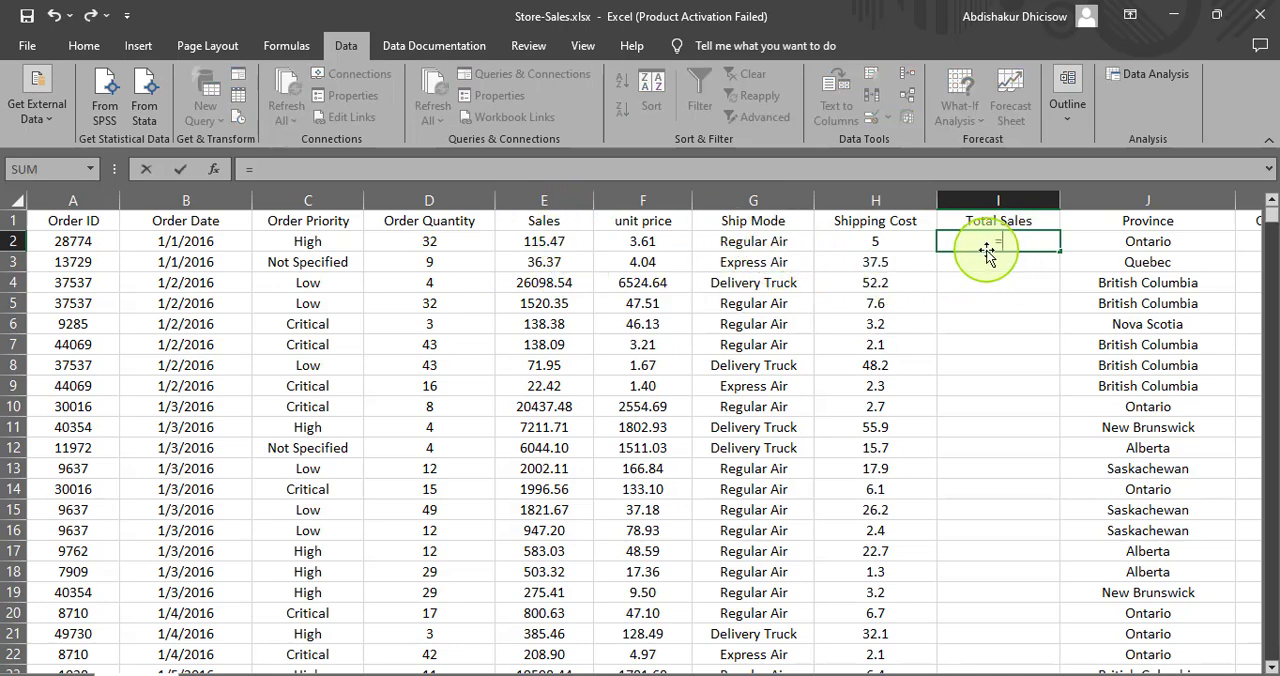
left_click(557, 246)
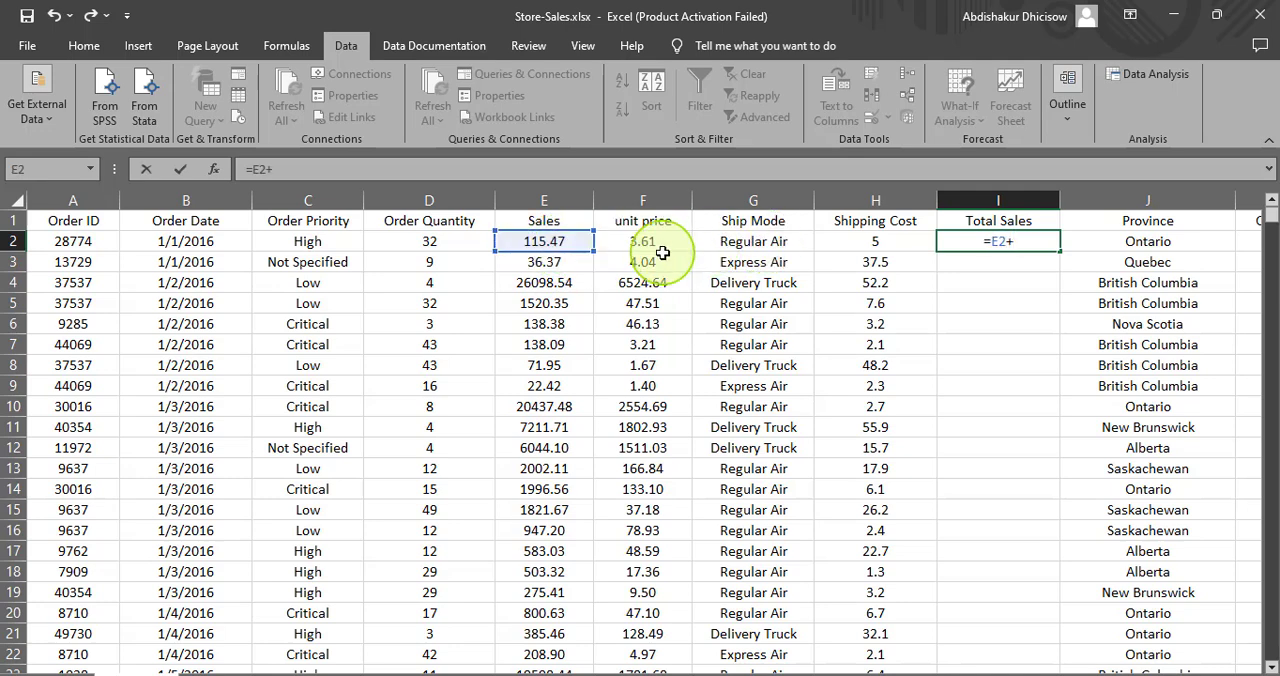
left_click(852, 244)
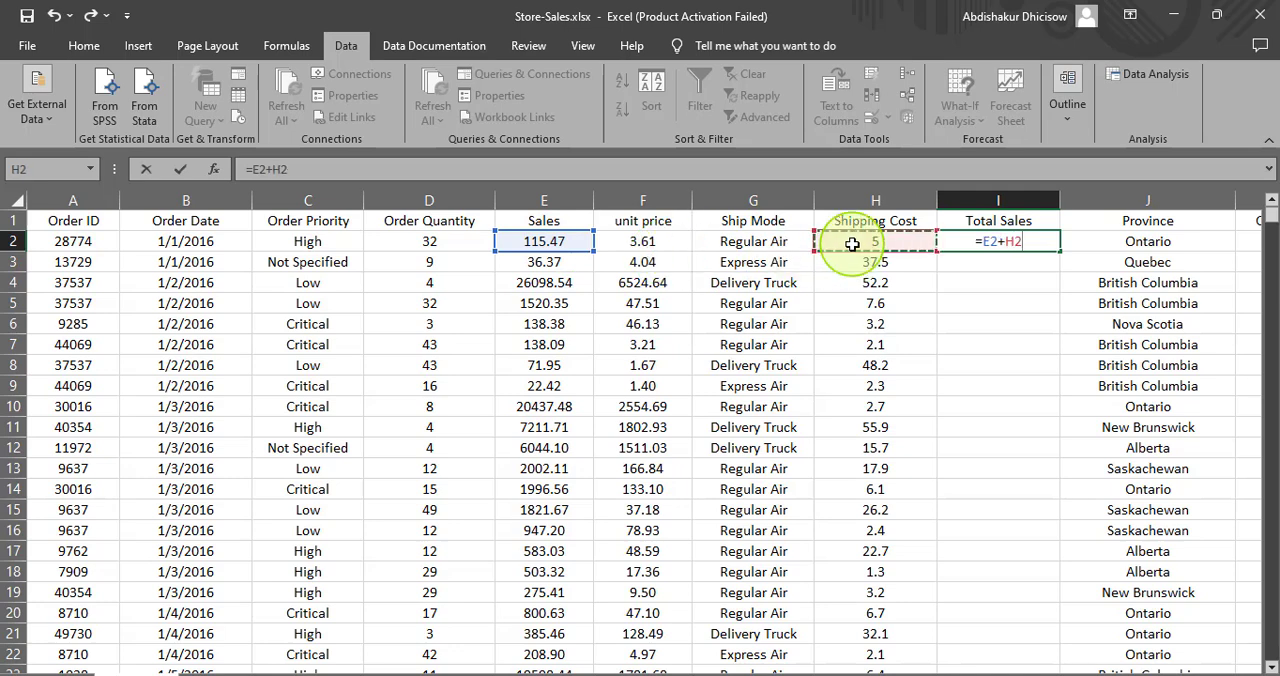
key("Return")
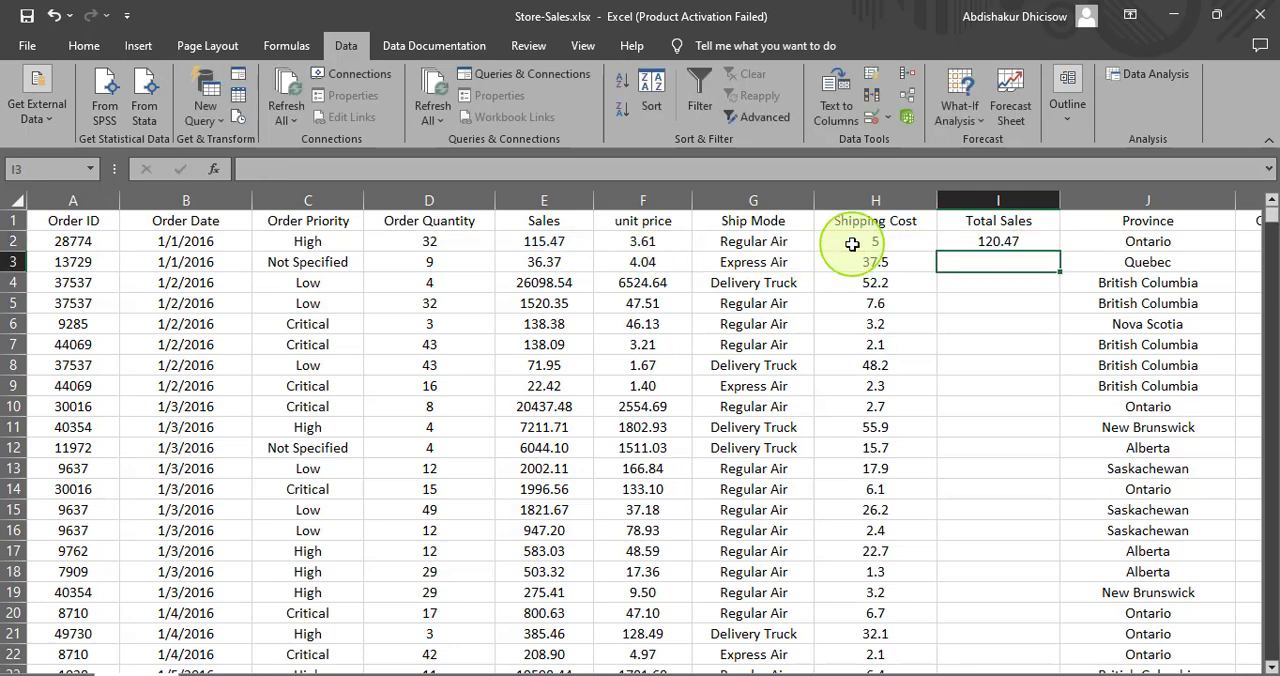
- Review the source cells of the Total Sales formula and fill it from I2 down to the last data row
left_click(1000, 243)
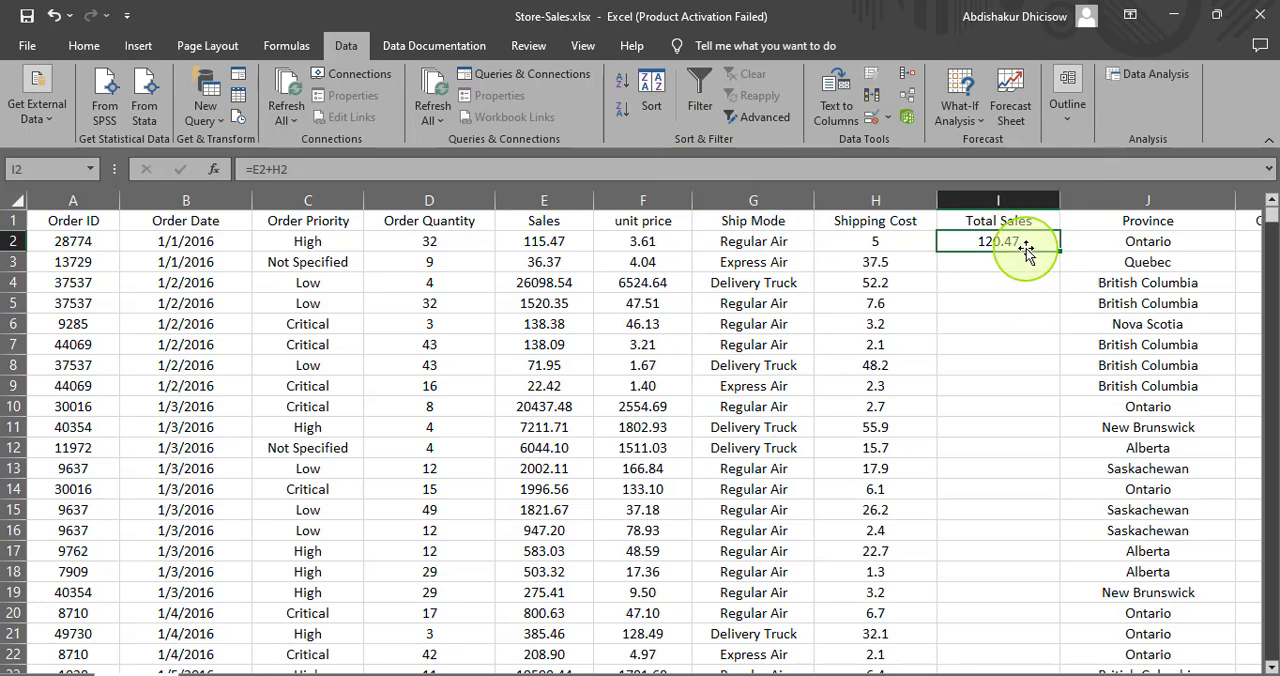
left_click(879, 246)
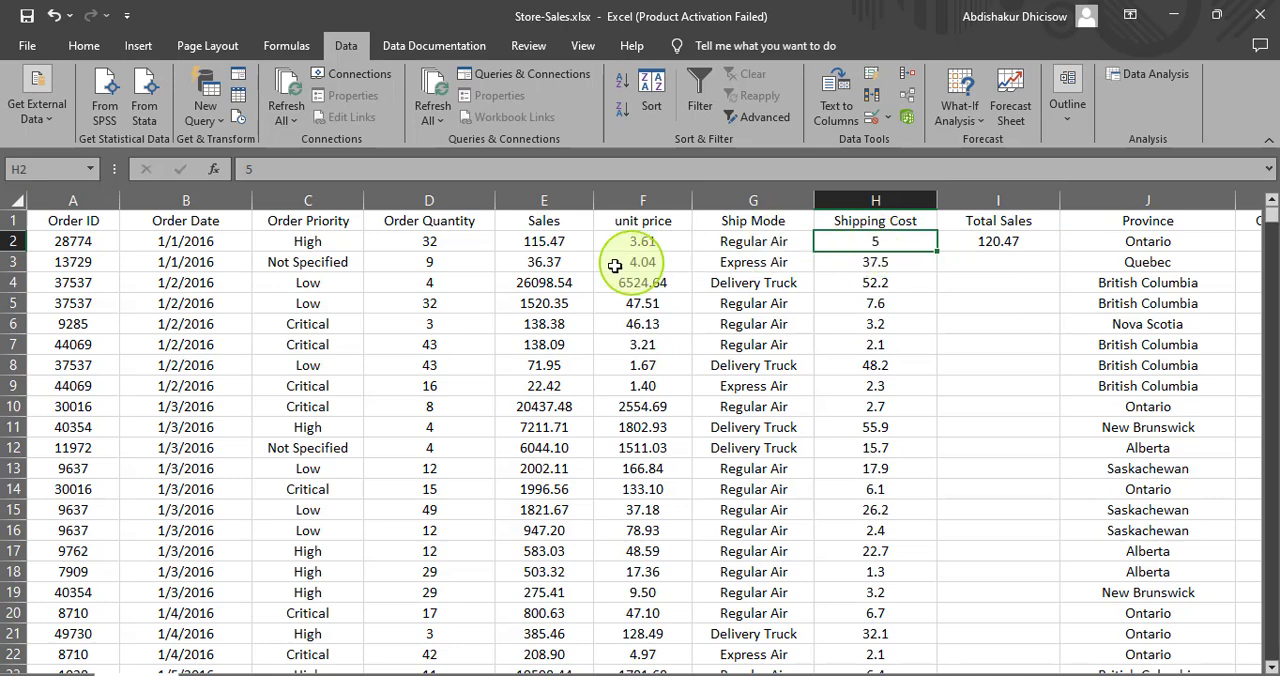
left_click(531, 245)
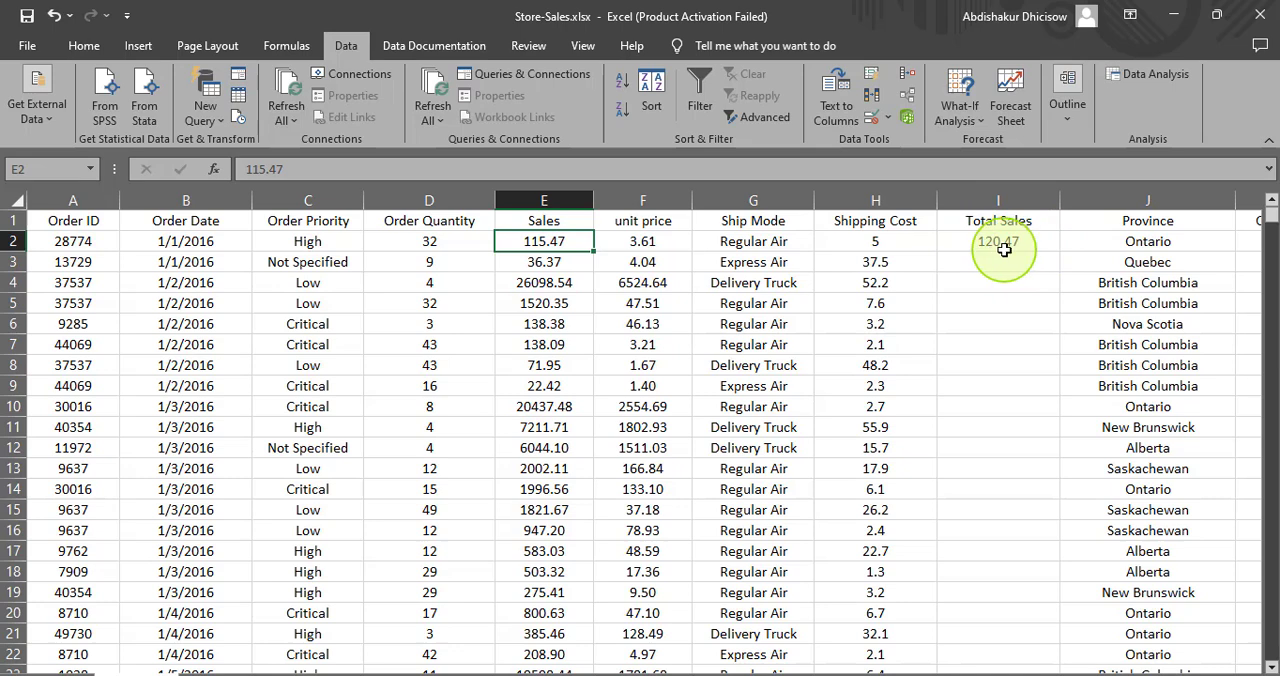
left_click(641, 247)
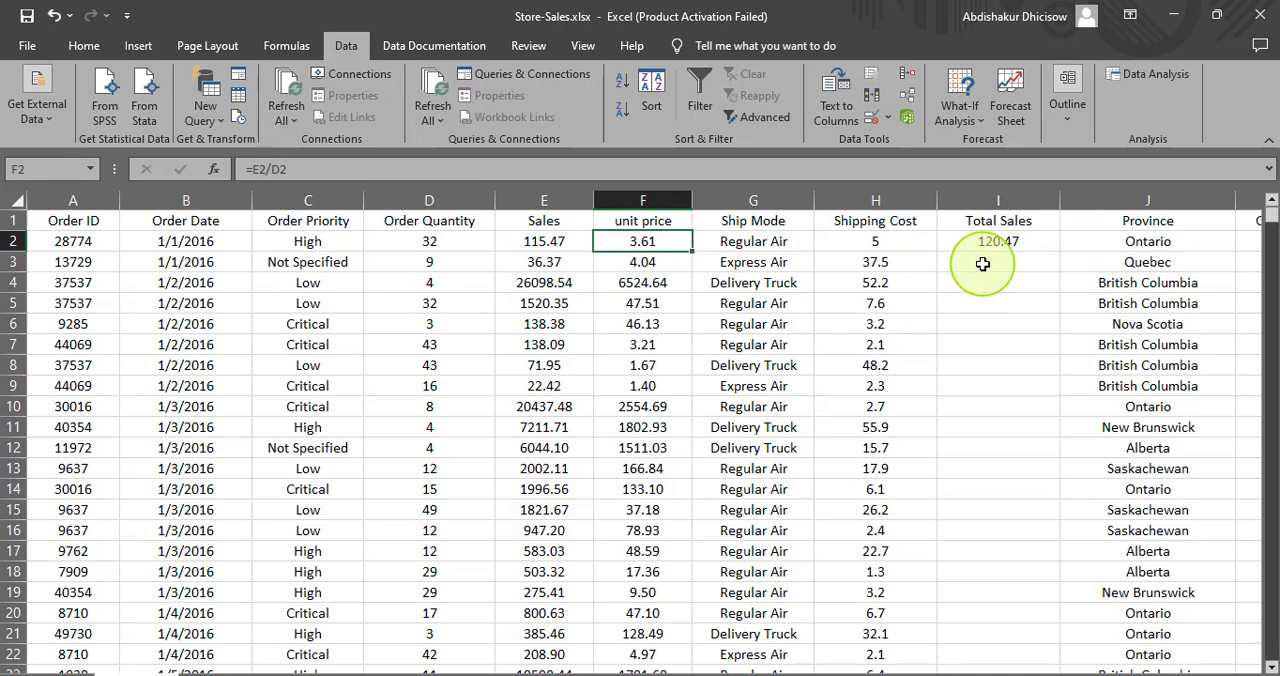
left_click(1018, 242)
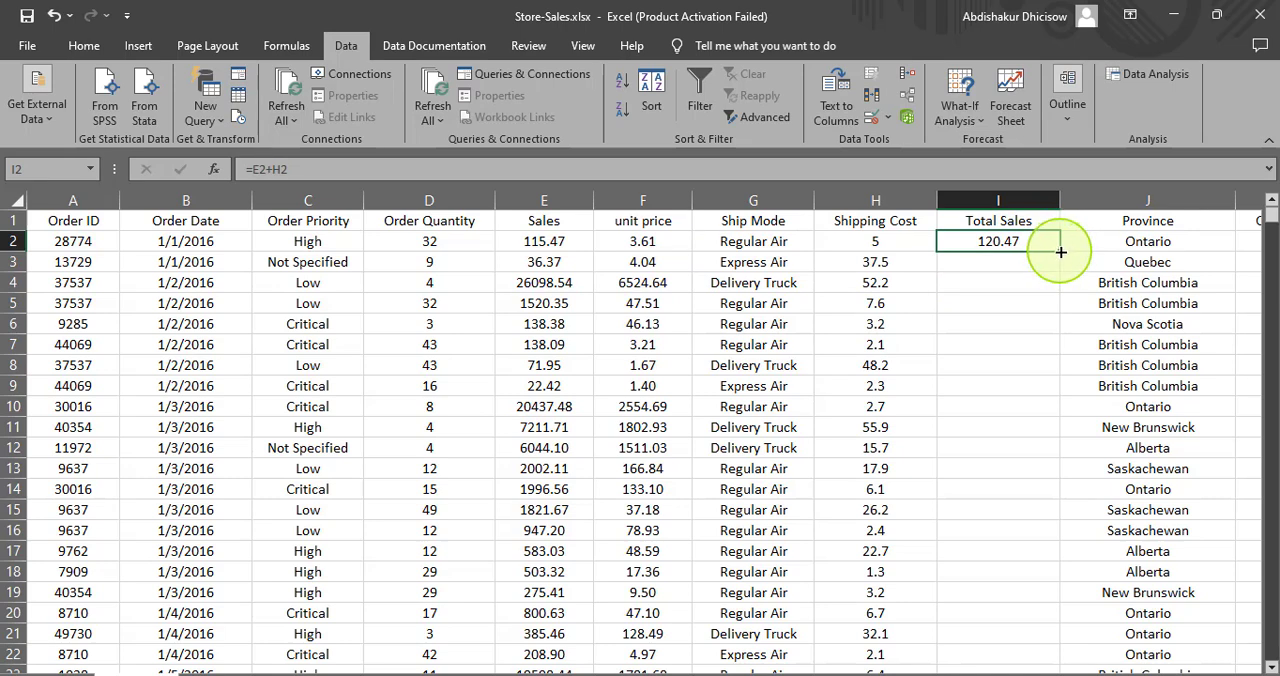
double_click(1061, 252)
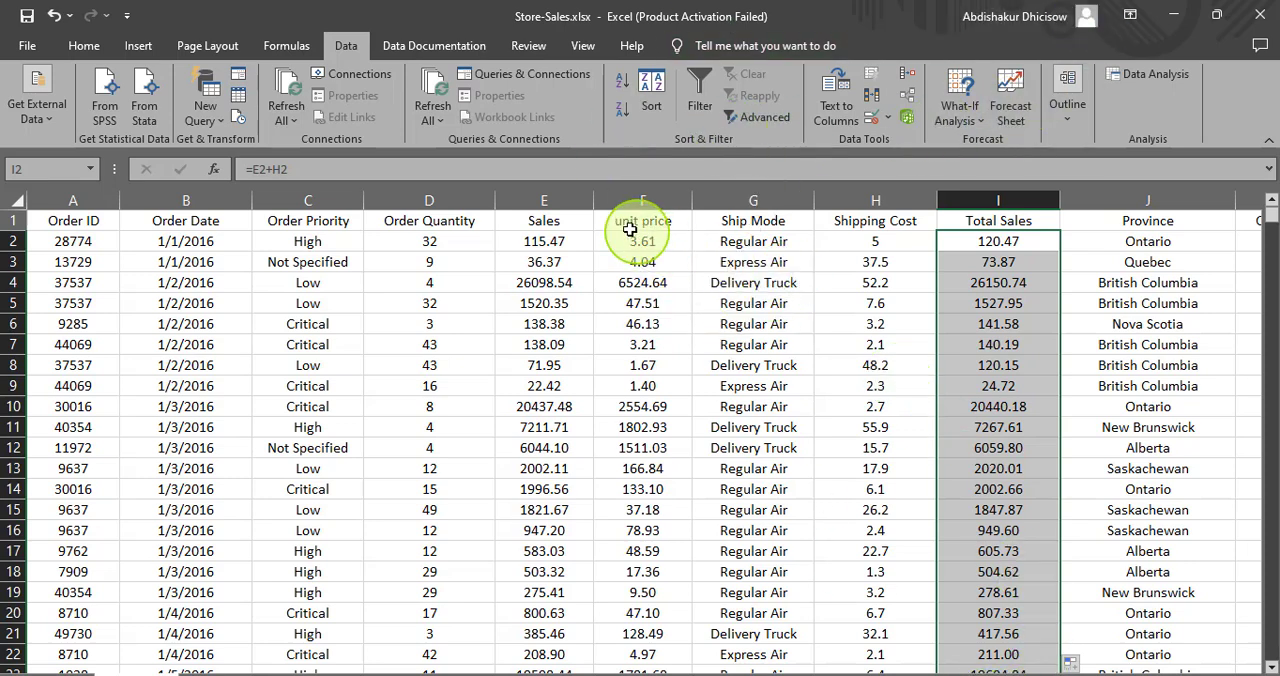
- Capitalize the first letter of the header in cell F1 so it reads "Unit price"
left_click(650, 227)
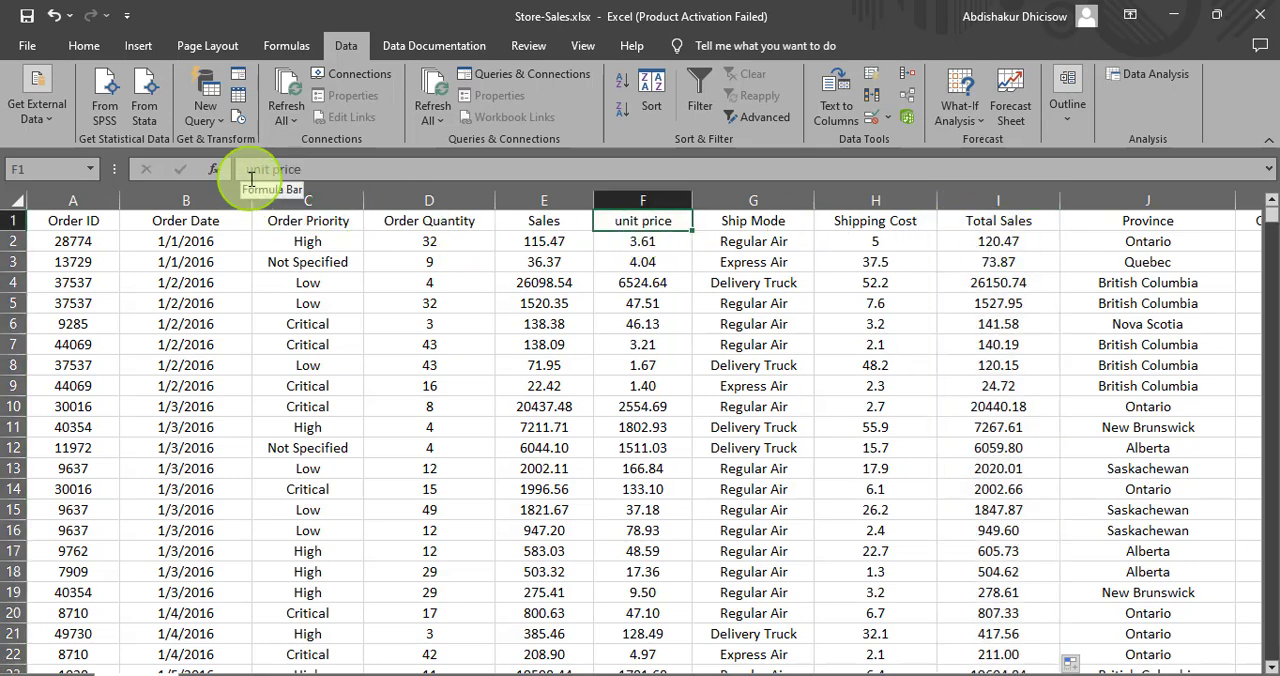
left_click(253, 177)
key("BackSpace")
type("U")
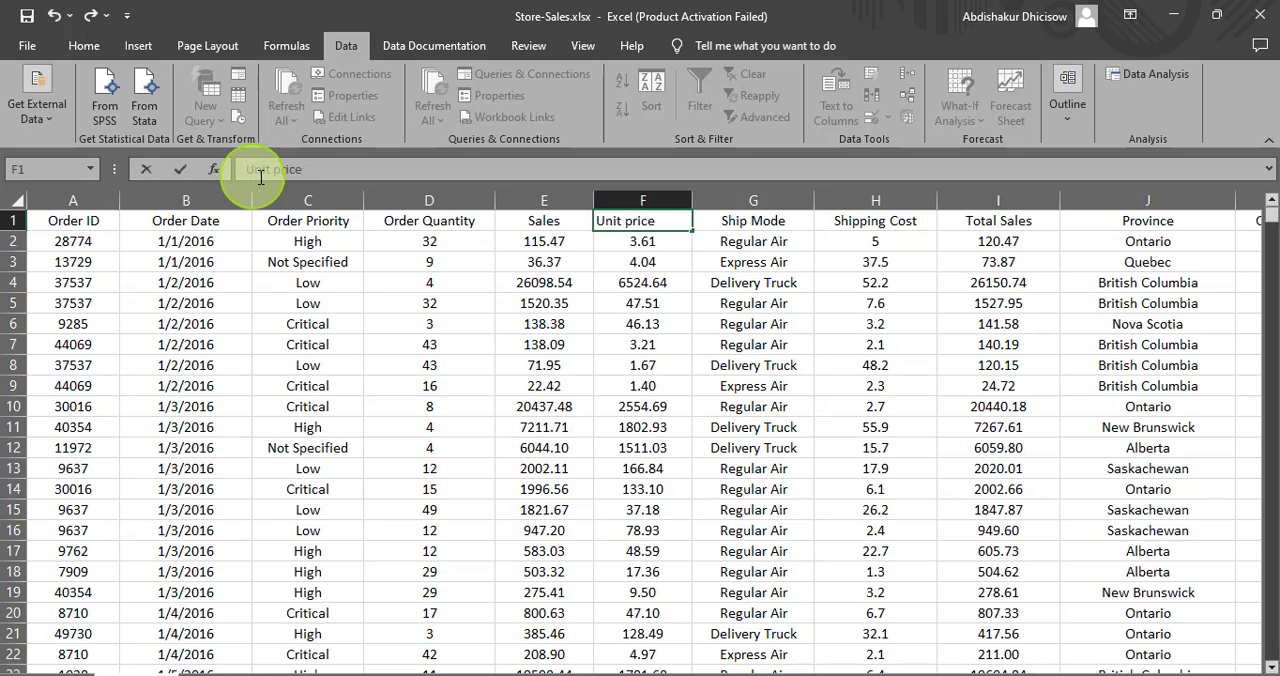
left_click(628, 344)
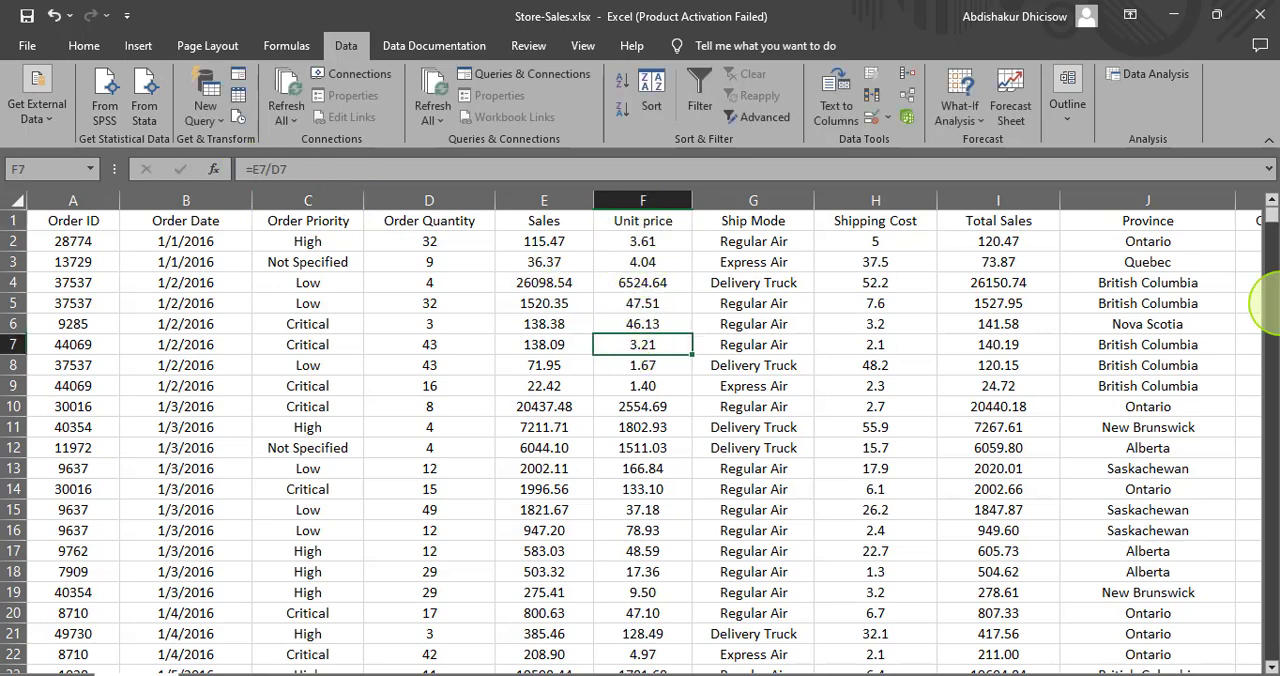
- Make the entire header row 1 bold
left_click(6, 218)
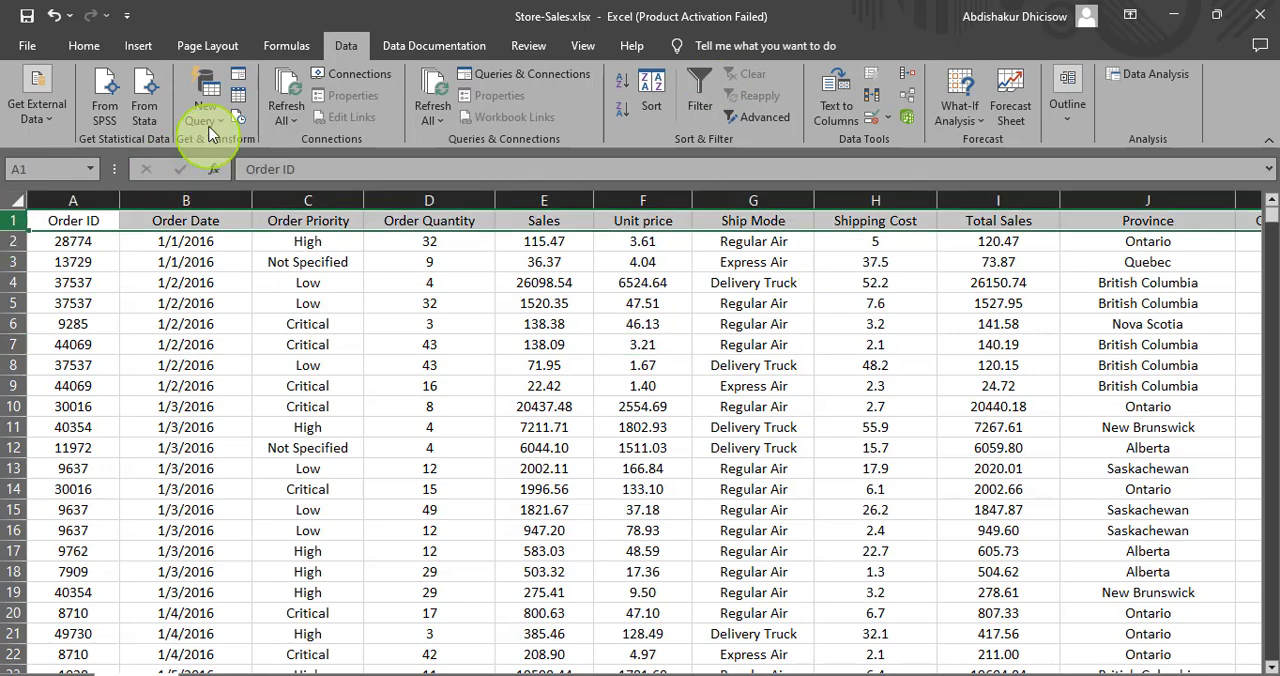
left_click(84, 47)
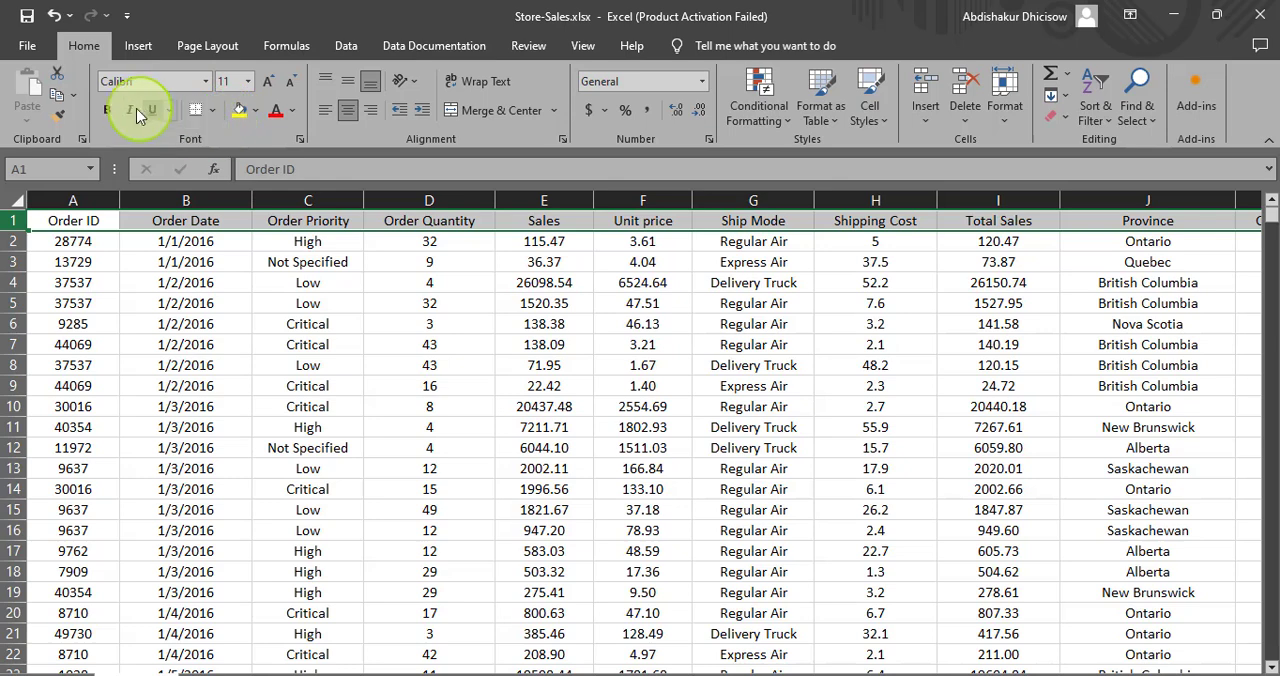
left_click(108, 110)
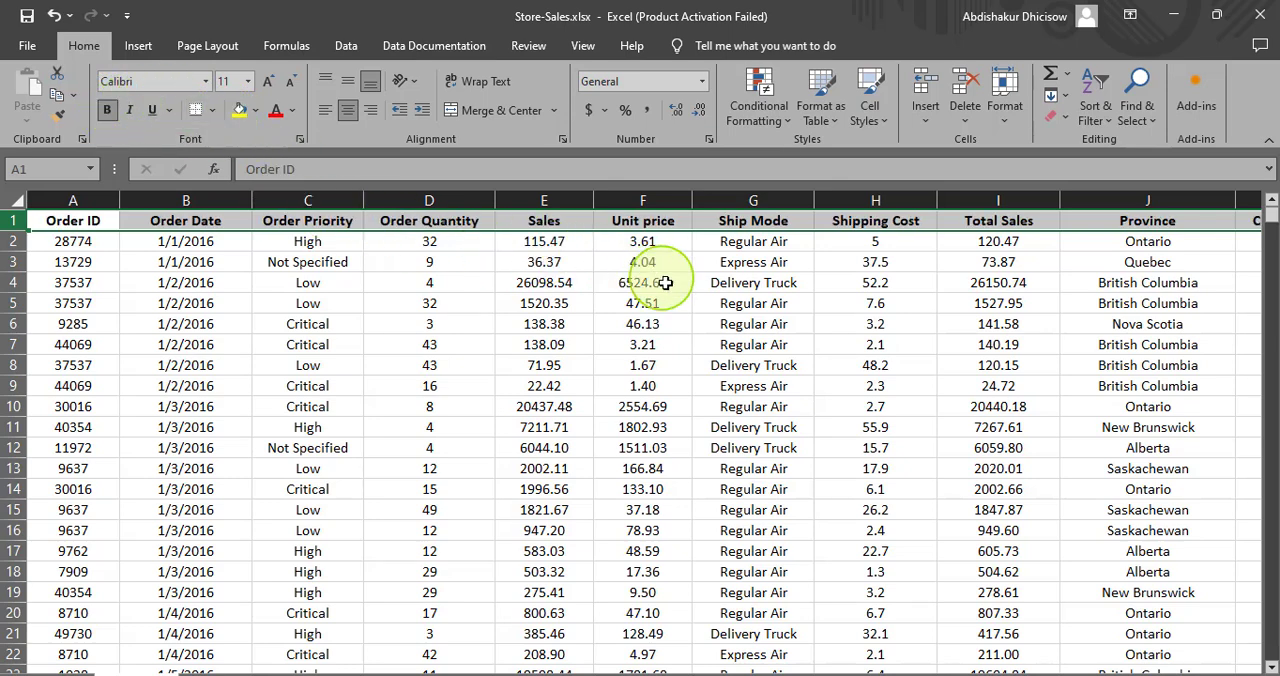
left_click(722, 364)
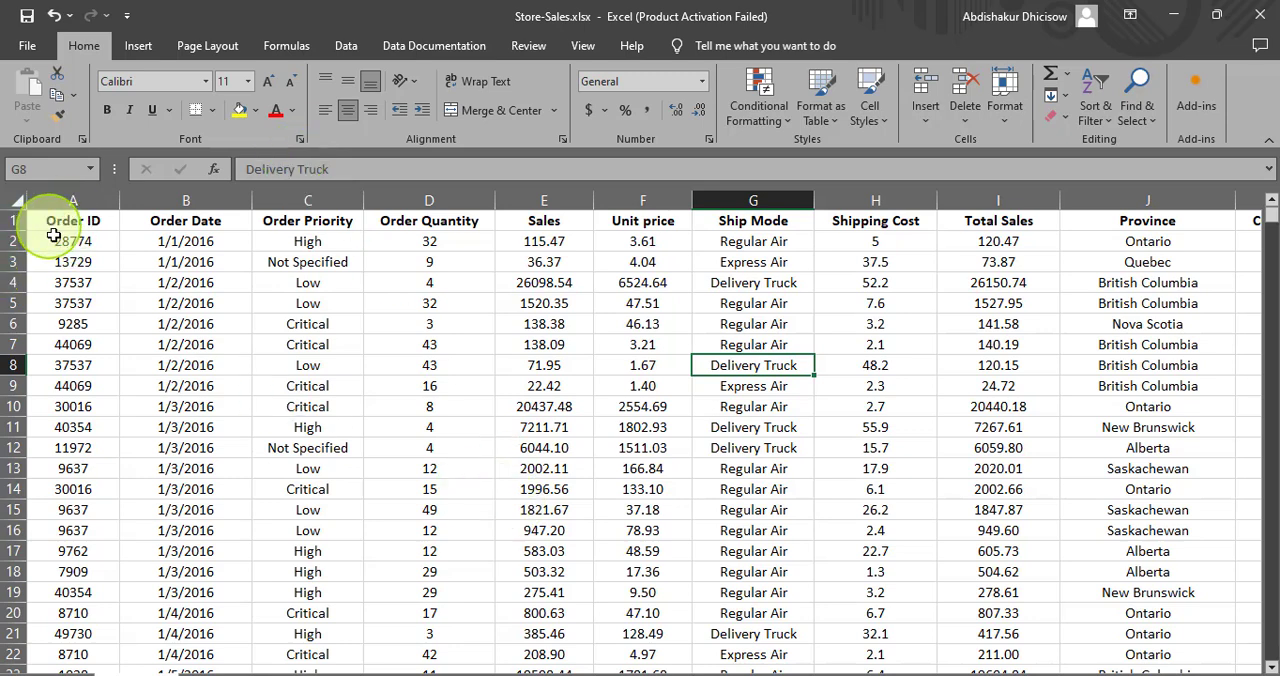
- Insert a new column before Order ID and enter the header "Serial No" in cell A1
left_click(71, 243)
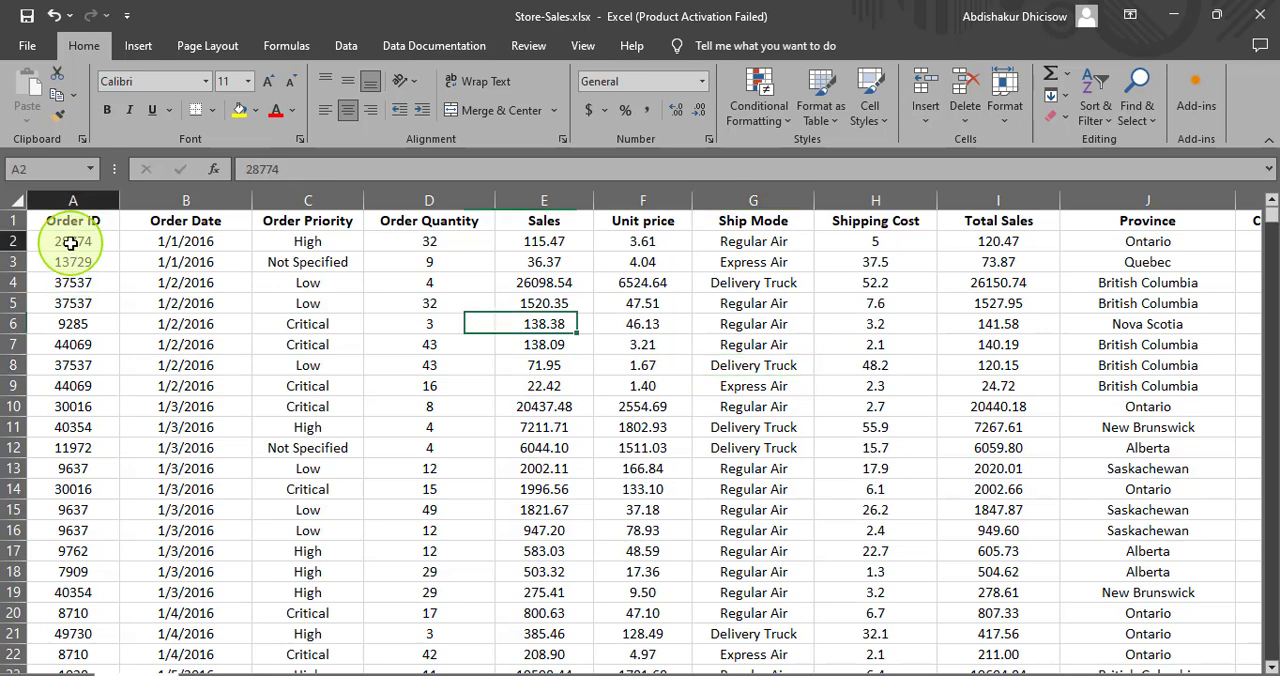
left_click(70, 258)
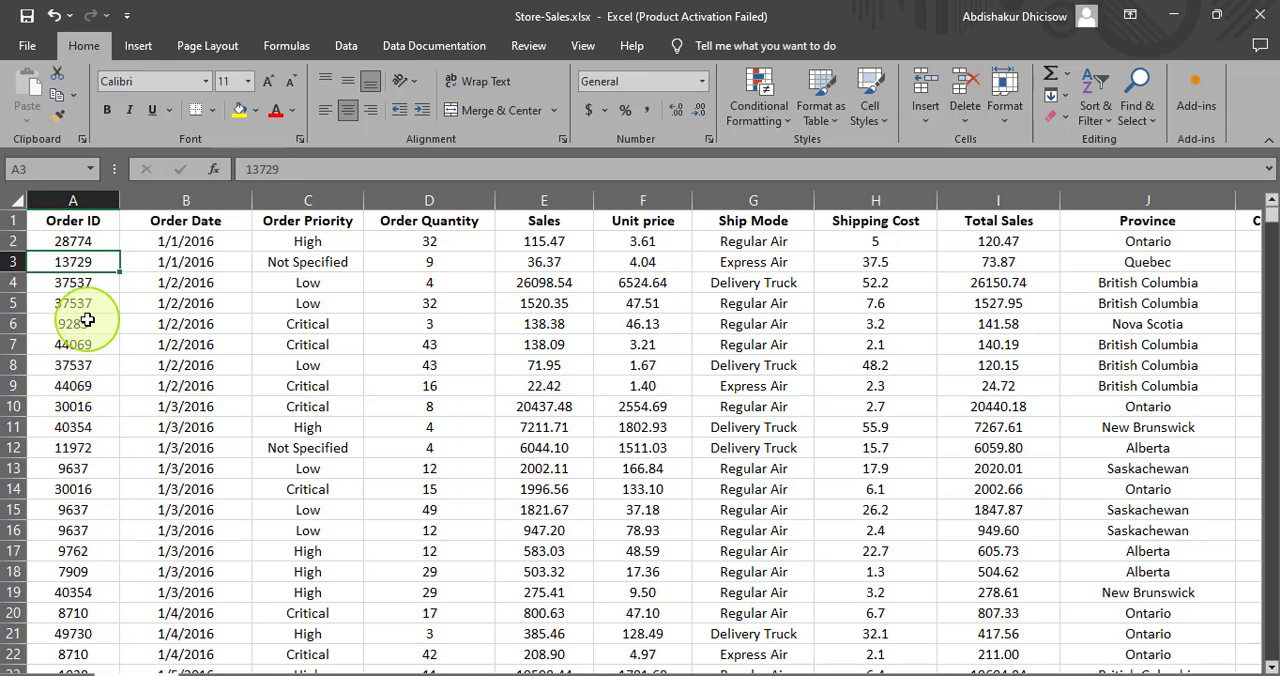
left_click(48, 204)
right_click(52, 201)
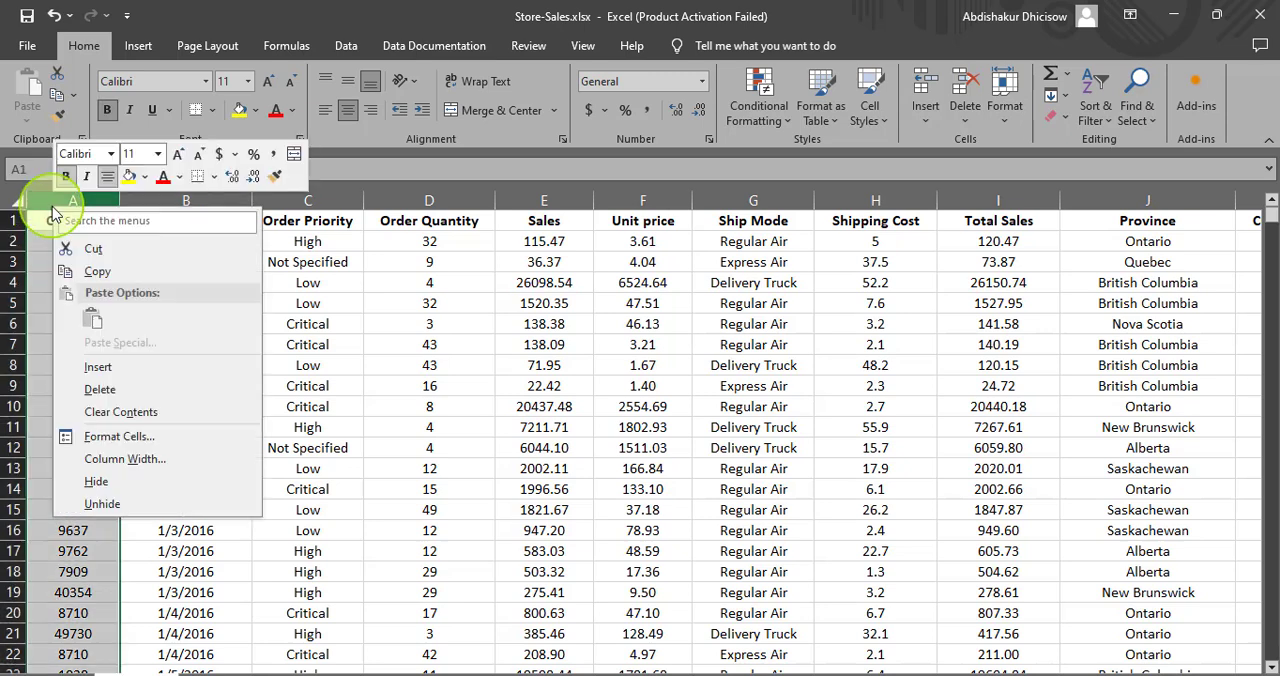
left_click(100, 367)
left_click(57, 219)
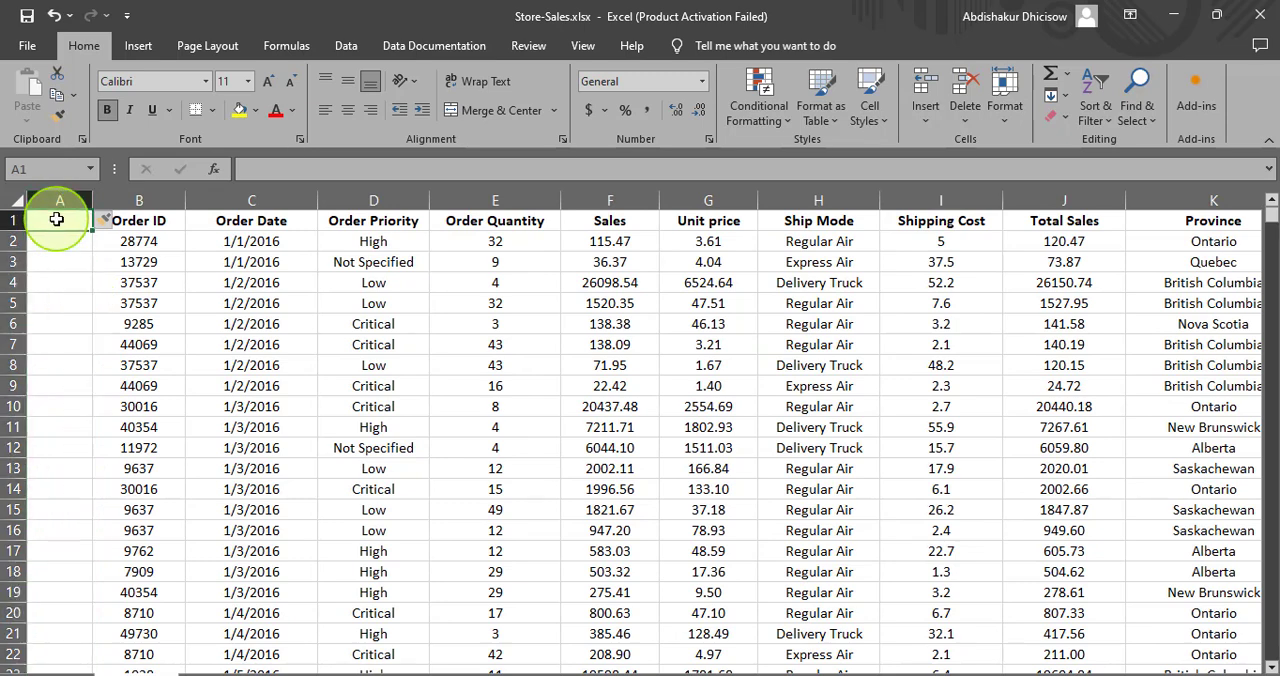
type("Serial No")
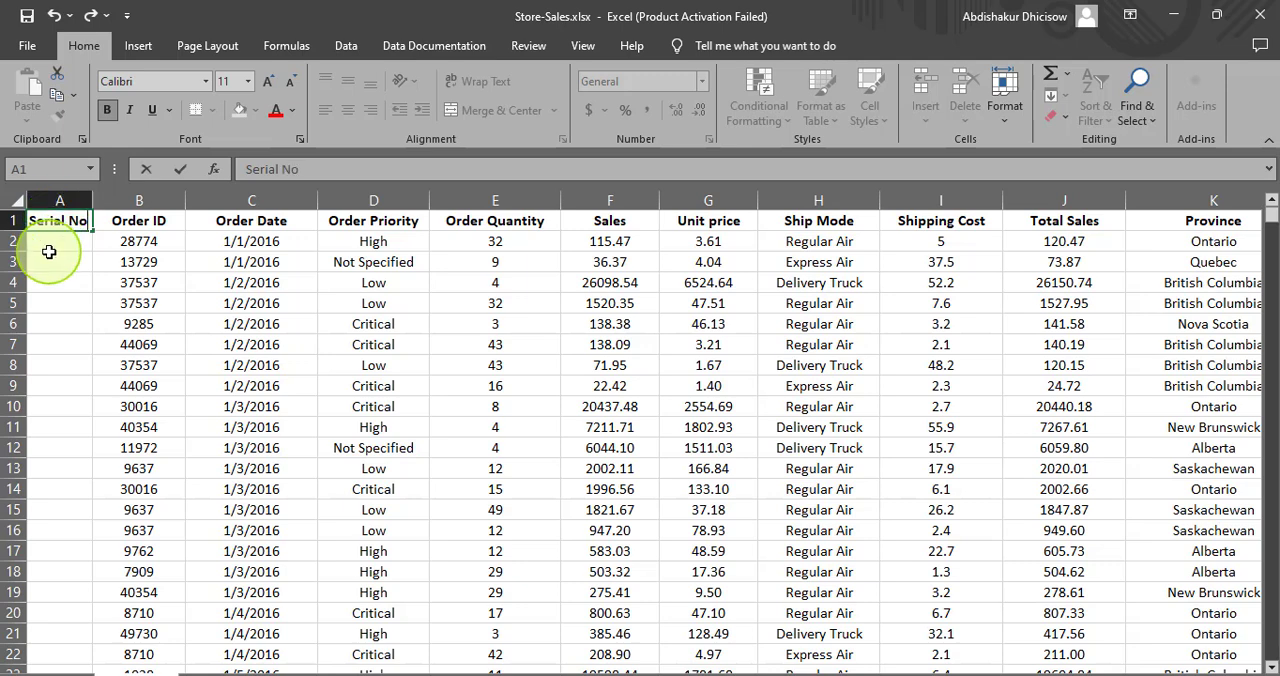
- Start the serial numbering with 1 in cell A2 and the formula =A2+1 in cell A3
left_click(50, 248)
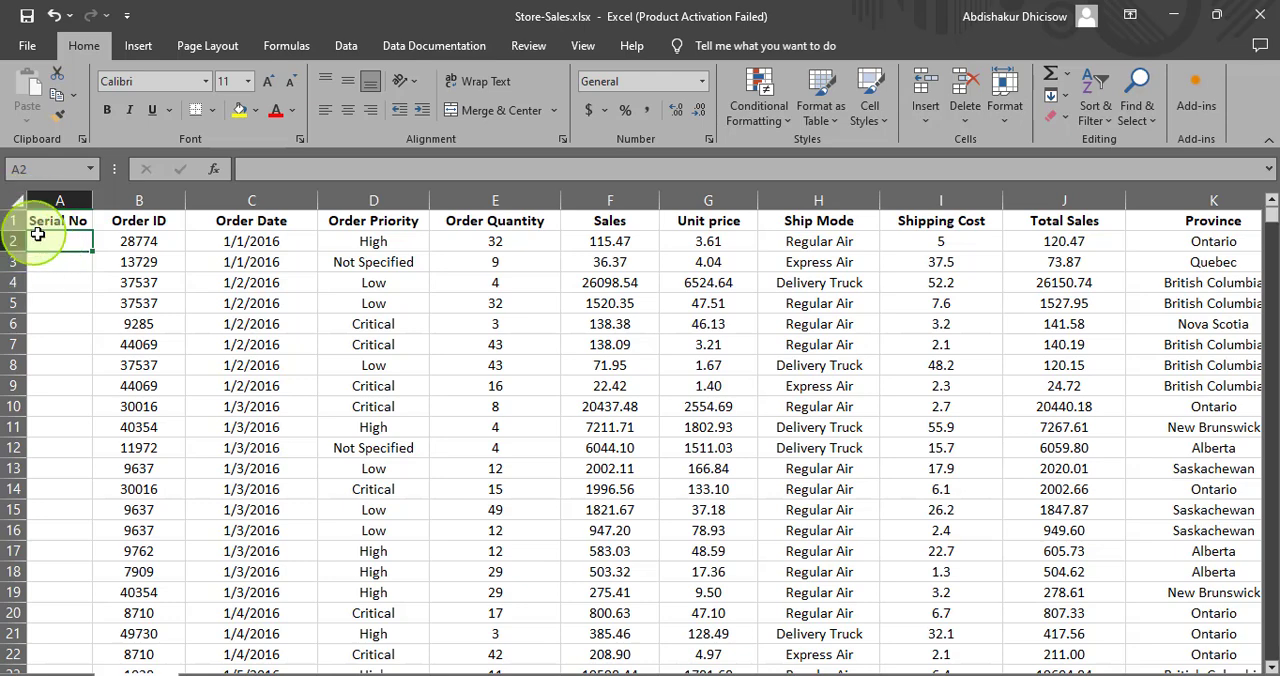
type("1")
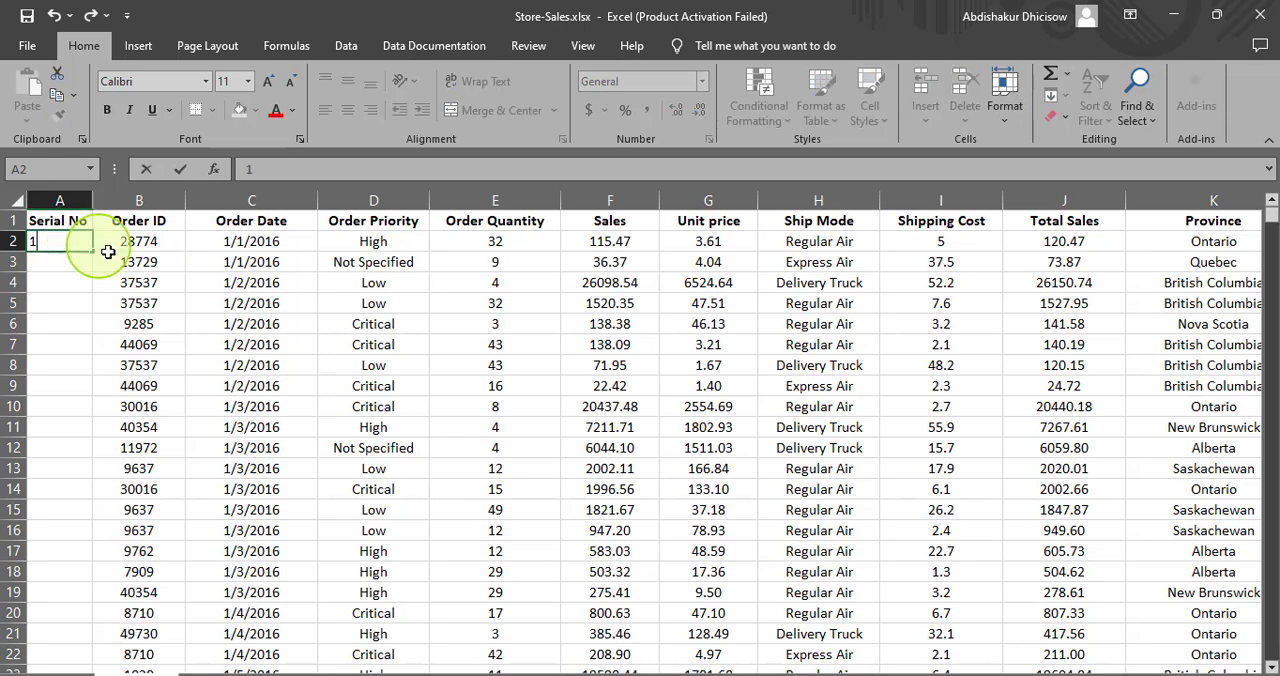
left_click(50, 260)
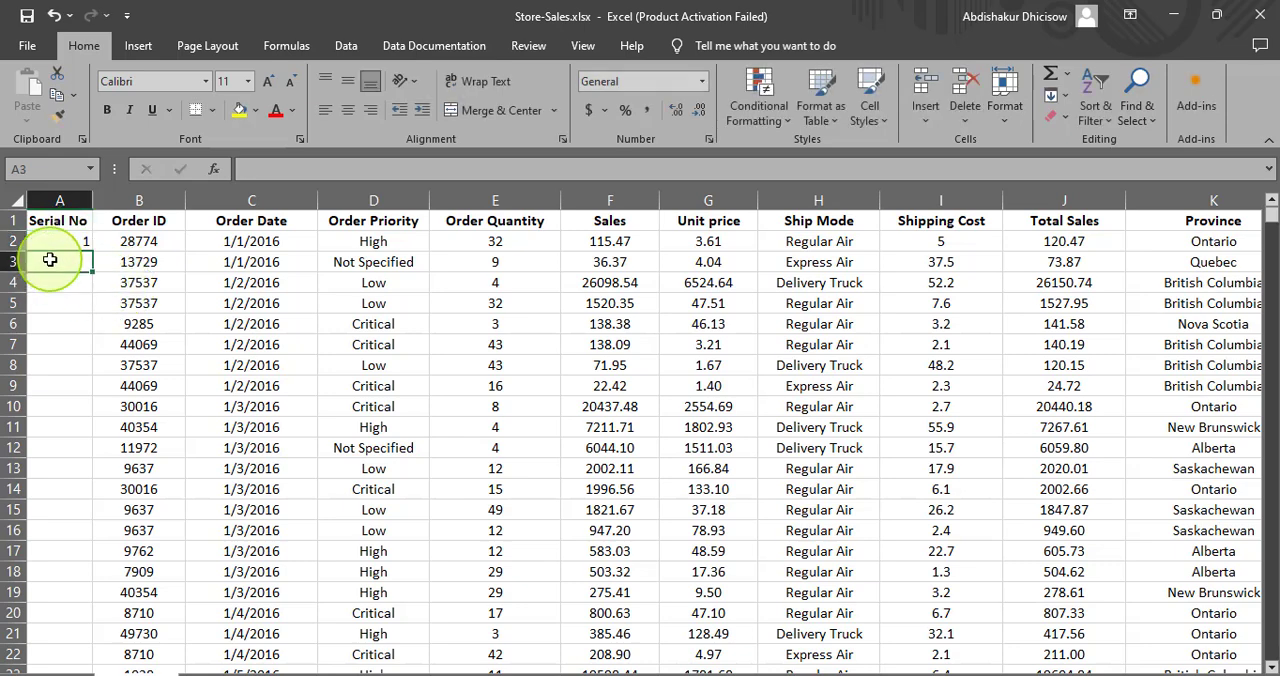
type("=")
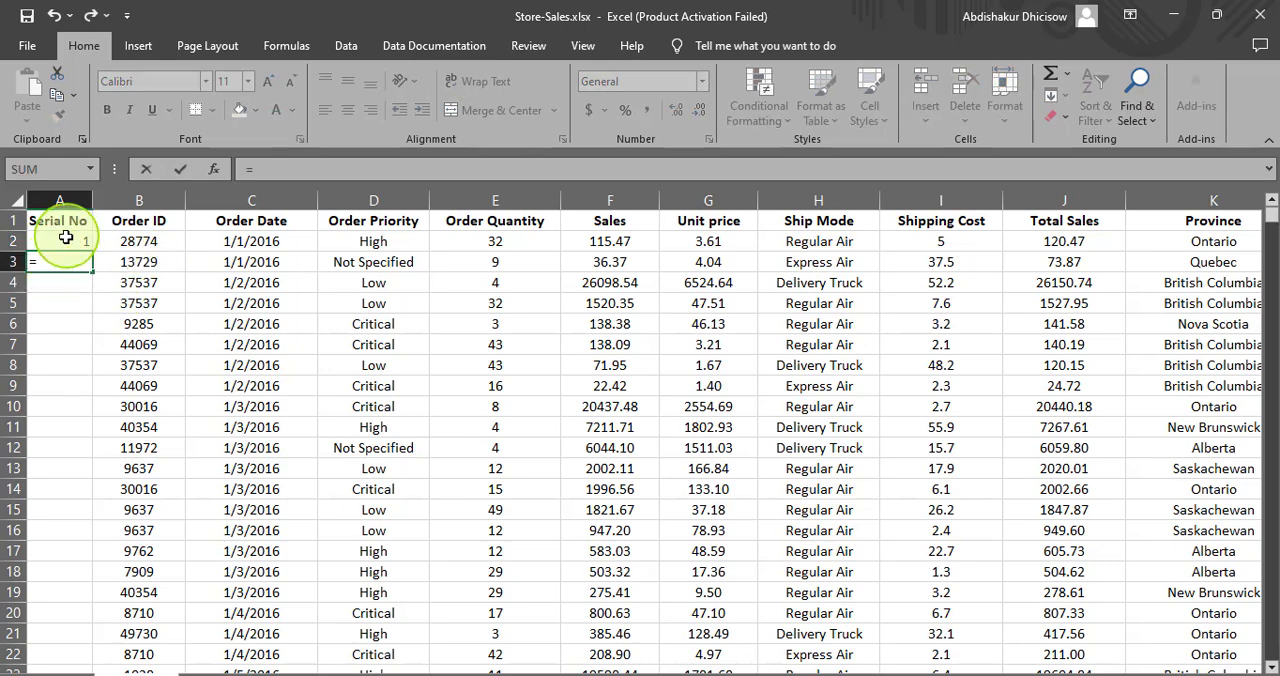
left_click(62, 240)
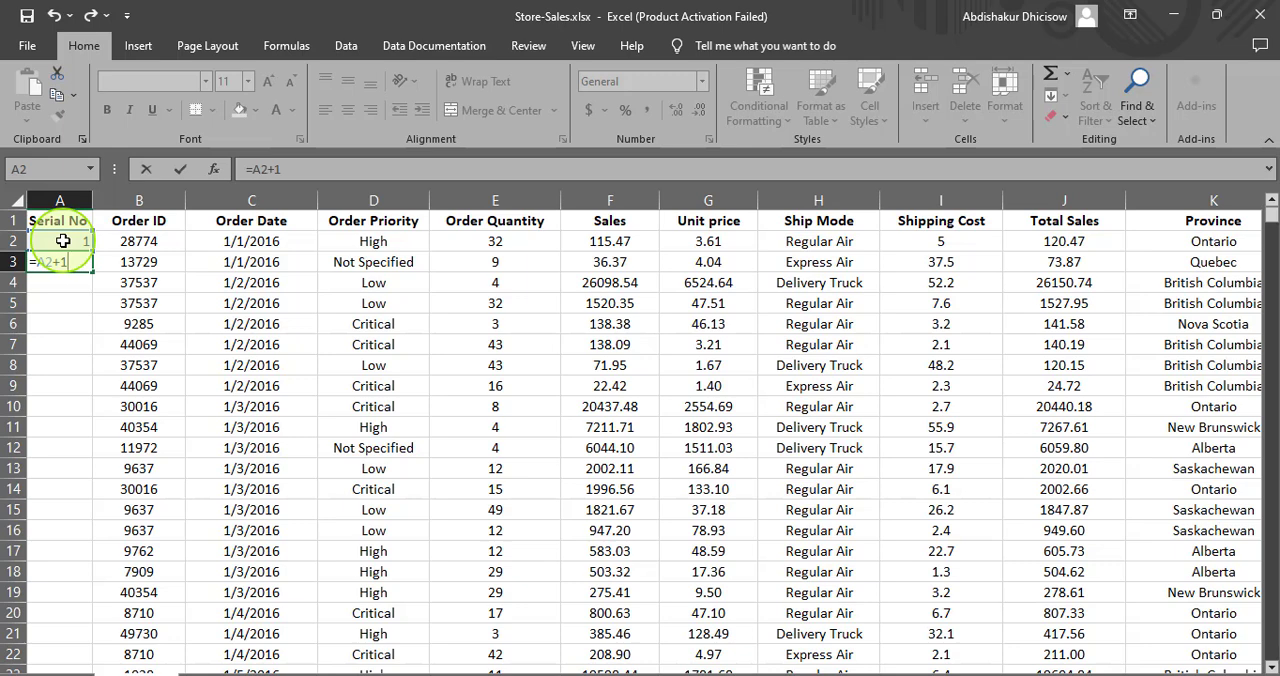
key("Return")
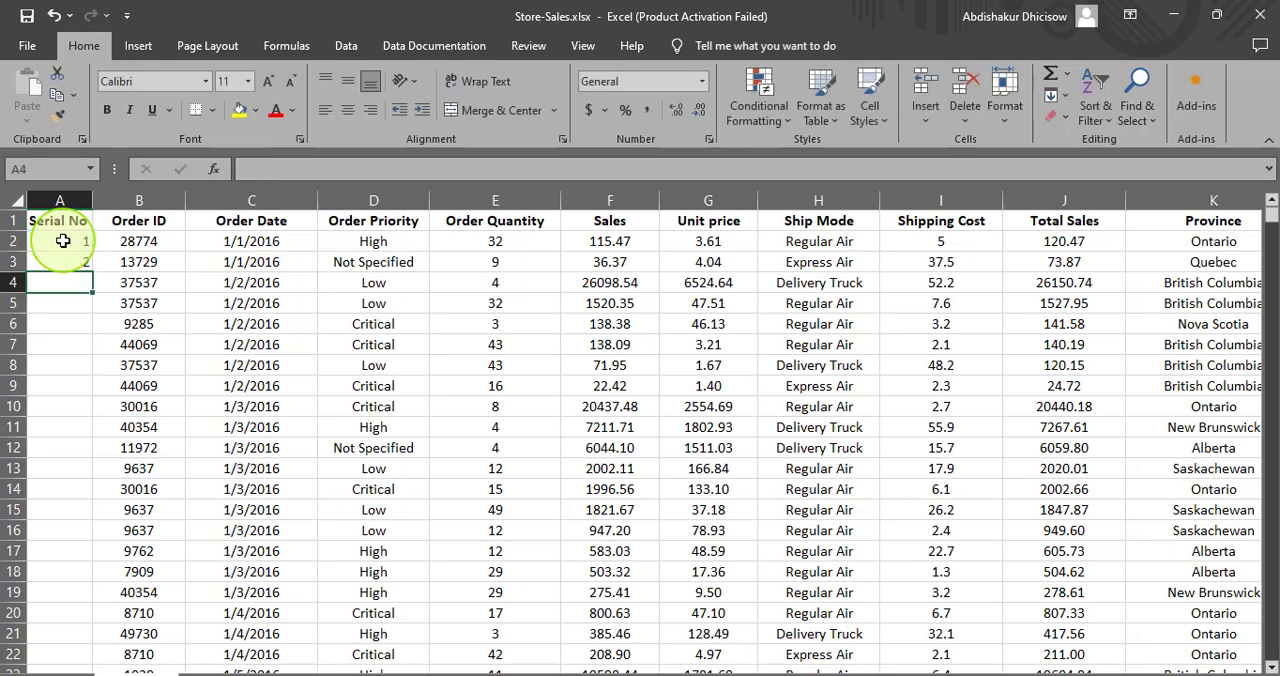
- Fill the serial number formula from A3 down to the last data row and check the end of the column
left_click(178, 324)
left_click(62, 261)
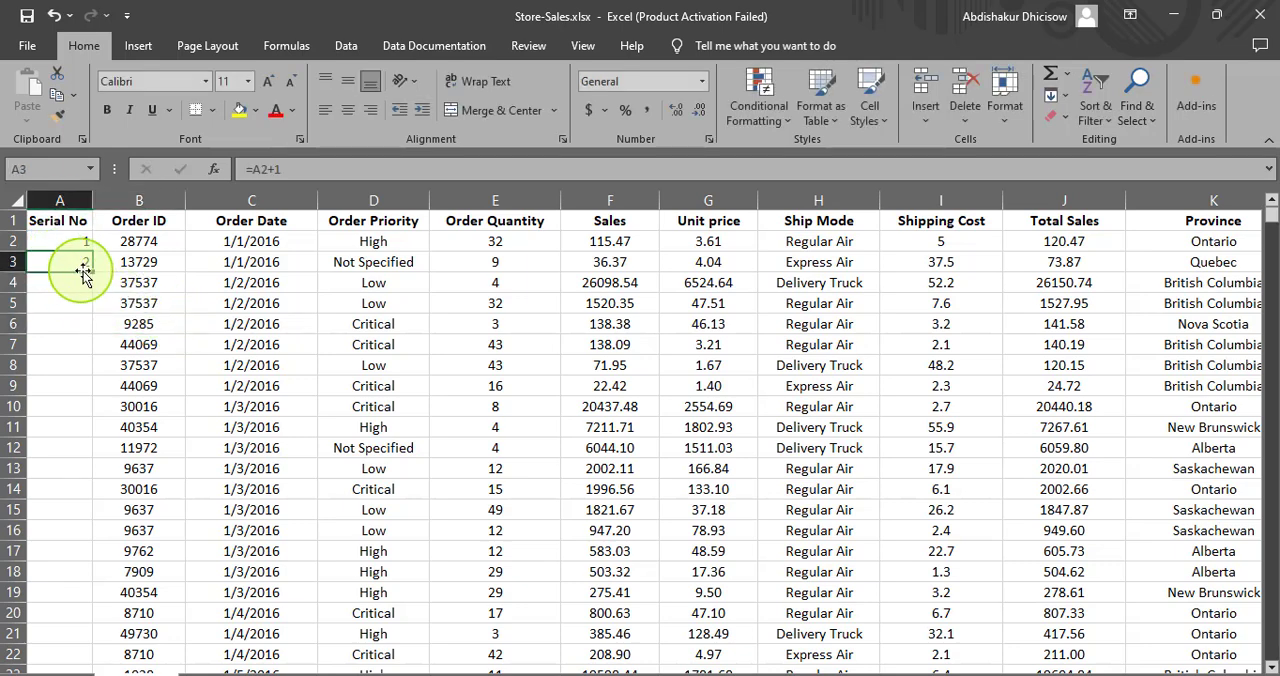
double_click(92, 273)
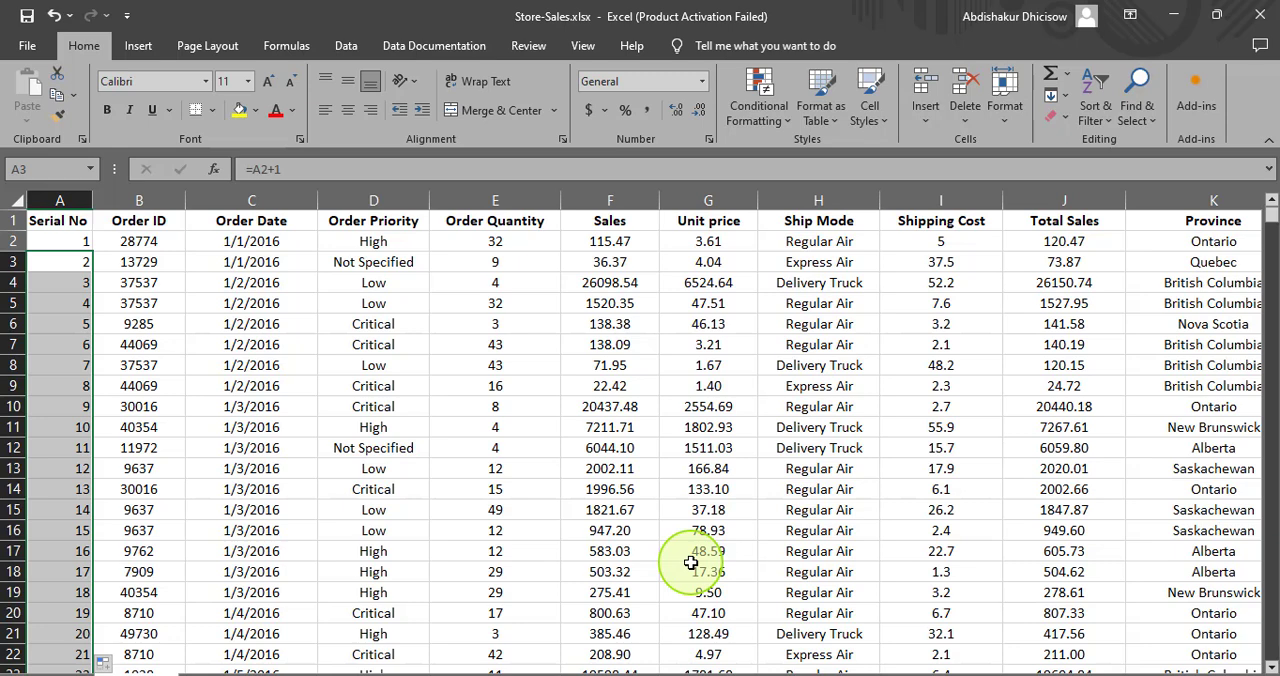
key("ctrl+Down")
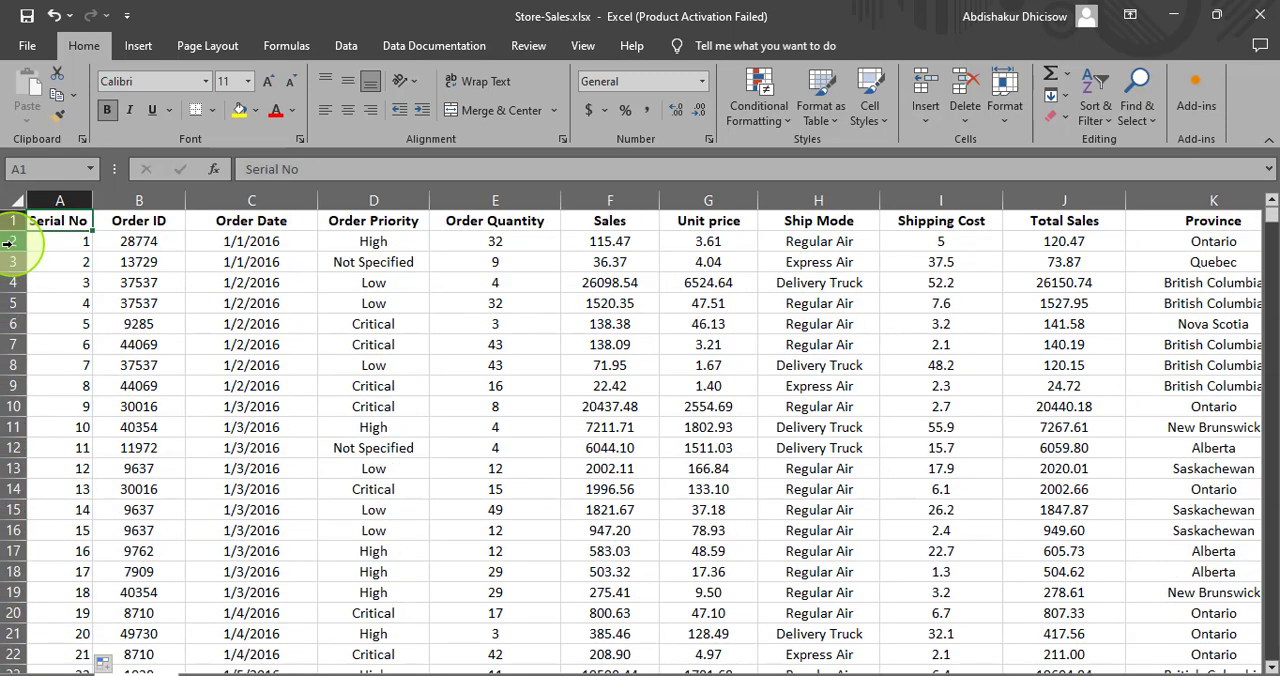
- Move down through the records and back to the start to examine whether the column headers stay in view
left_click(8, 243)
left_click(60, 243)
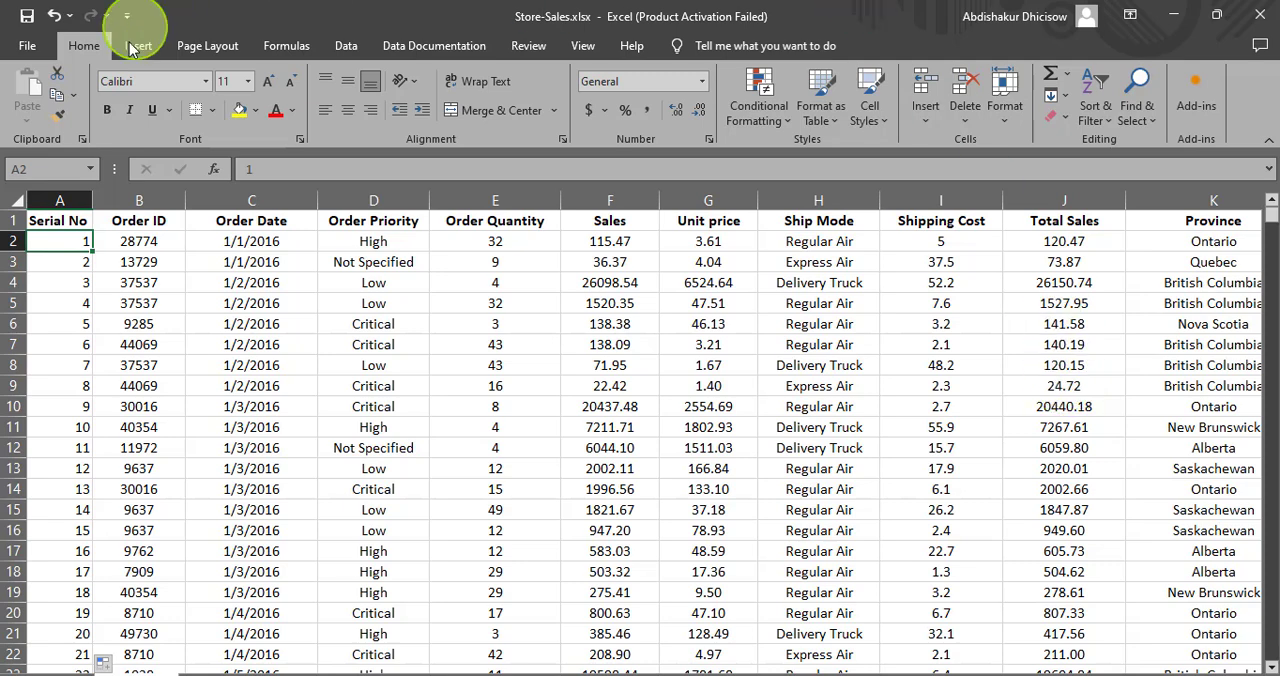
scroll(160, 286, "down", 20)
scroll(143, 280, "up", 10)
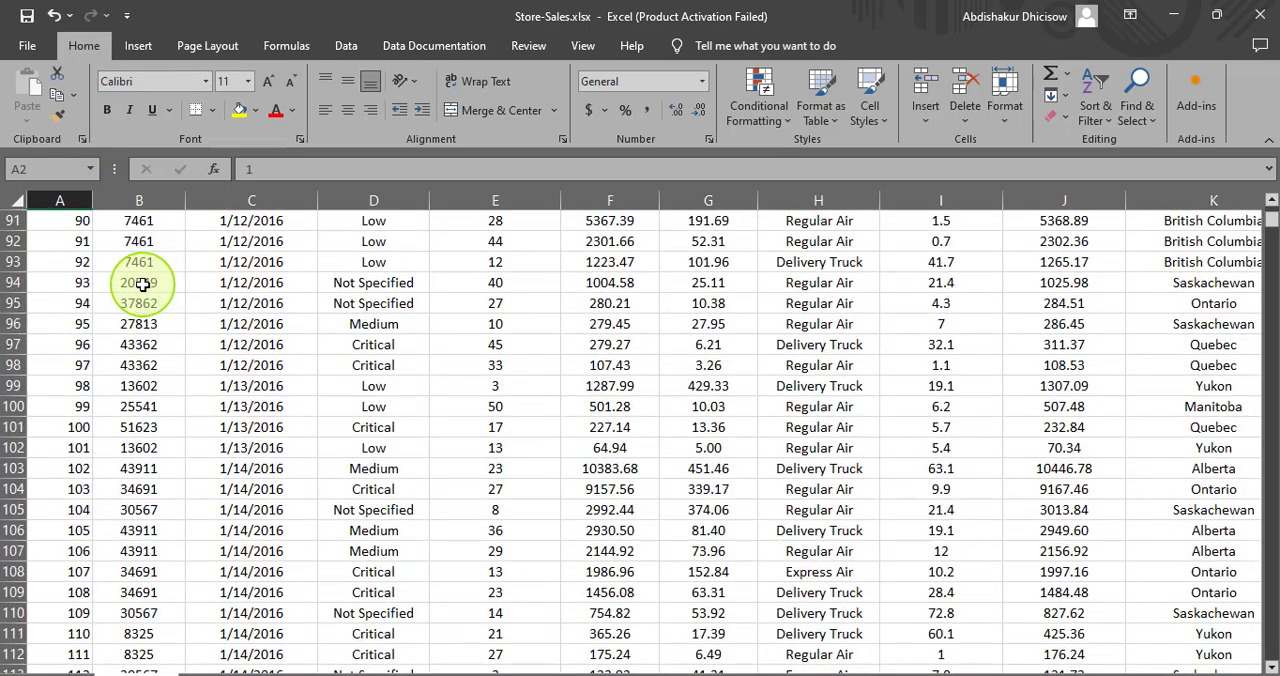
scroll(143, 284, "up", 20)
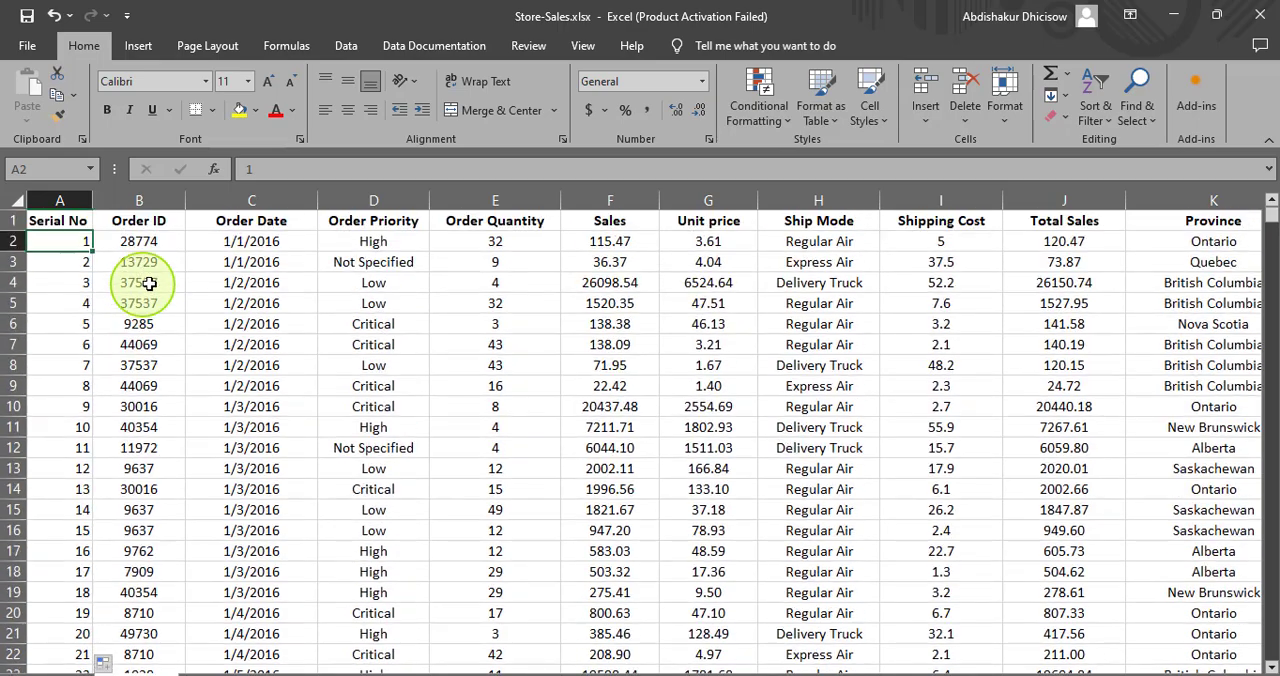
scroll(217, 305, "down", 20)
scroll(225, 308, "up", 20)
scroll(25, 243, "up", 10)
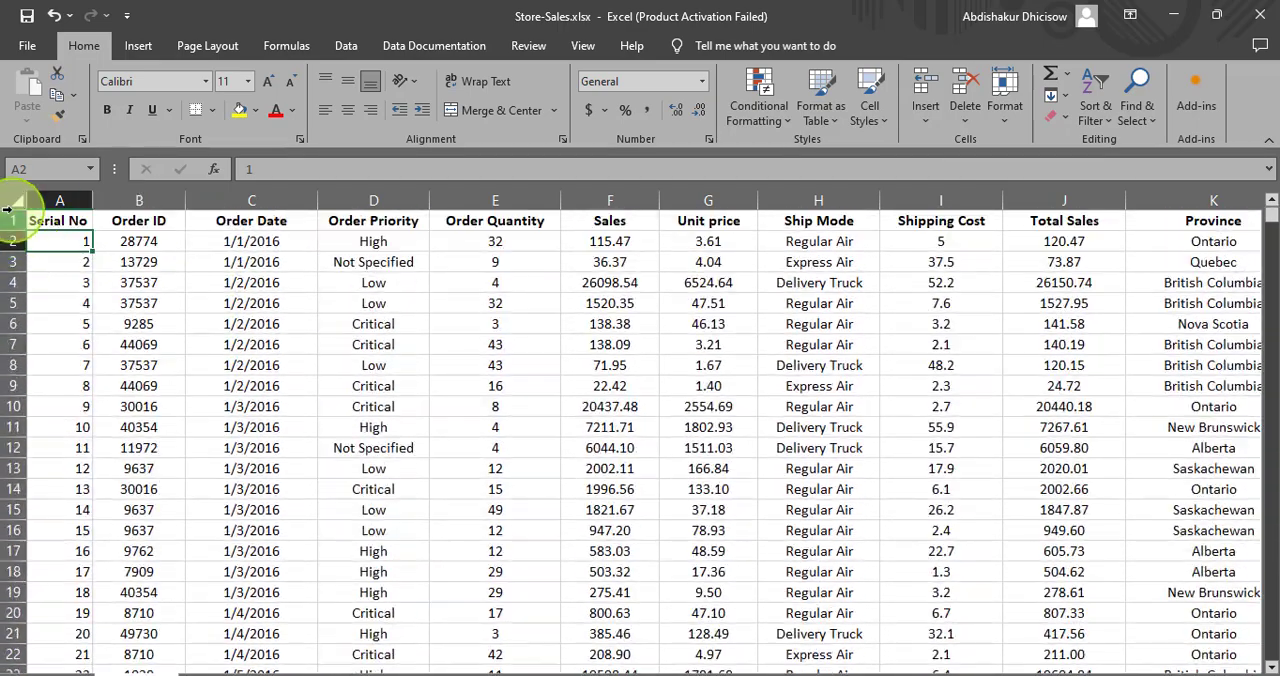
- Freeze the top row of the worksheet so the column headers remain in view
left_click(12, 220)
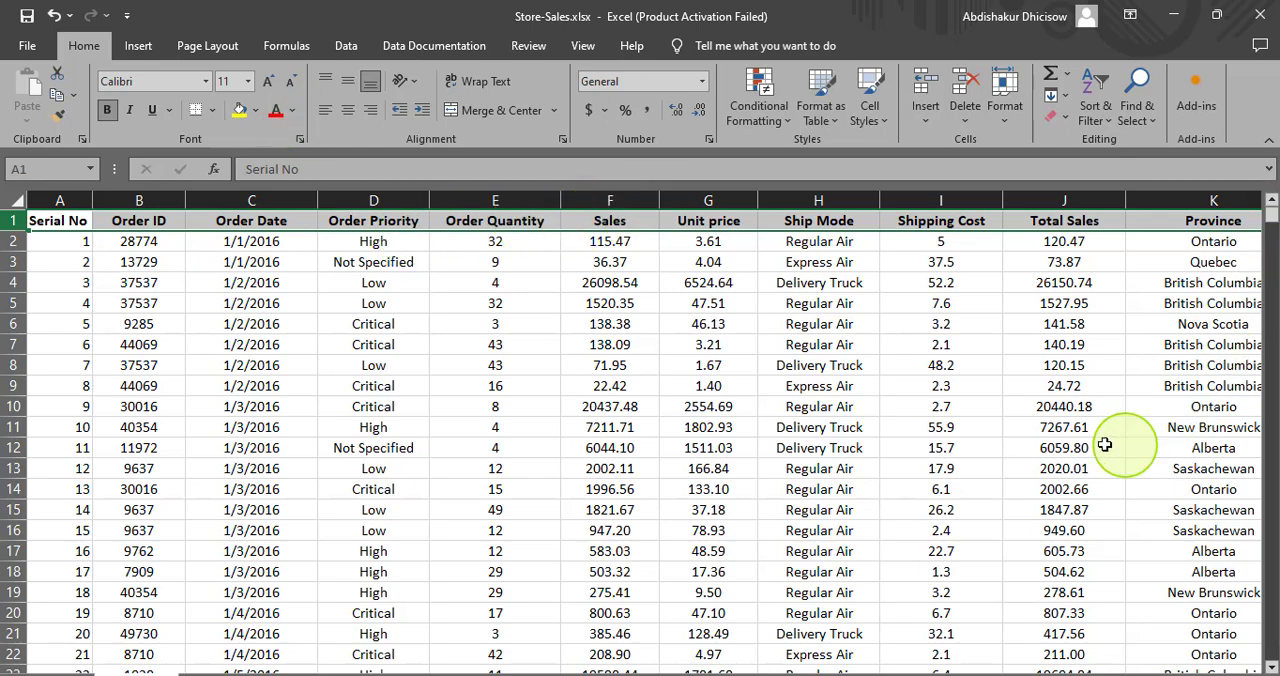
scroll(537, 355, "down", 20)
scroll(560, 356, "up", 20)
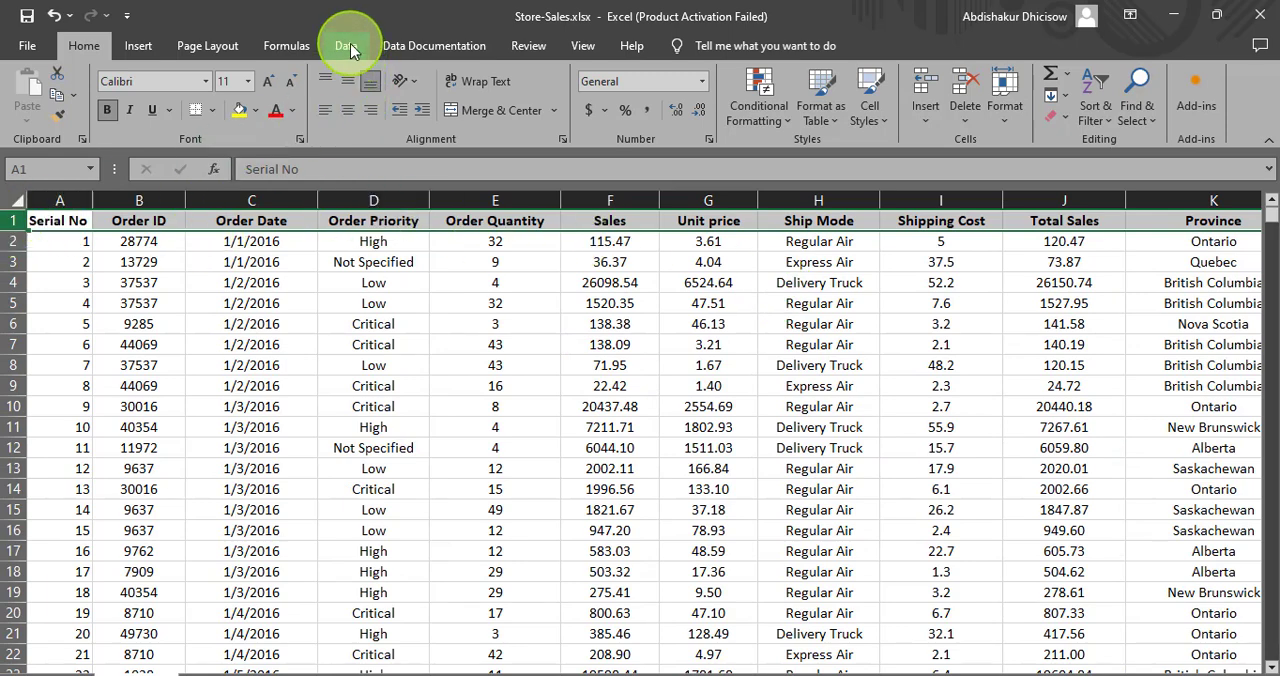
left_click(588, 48)
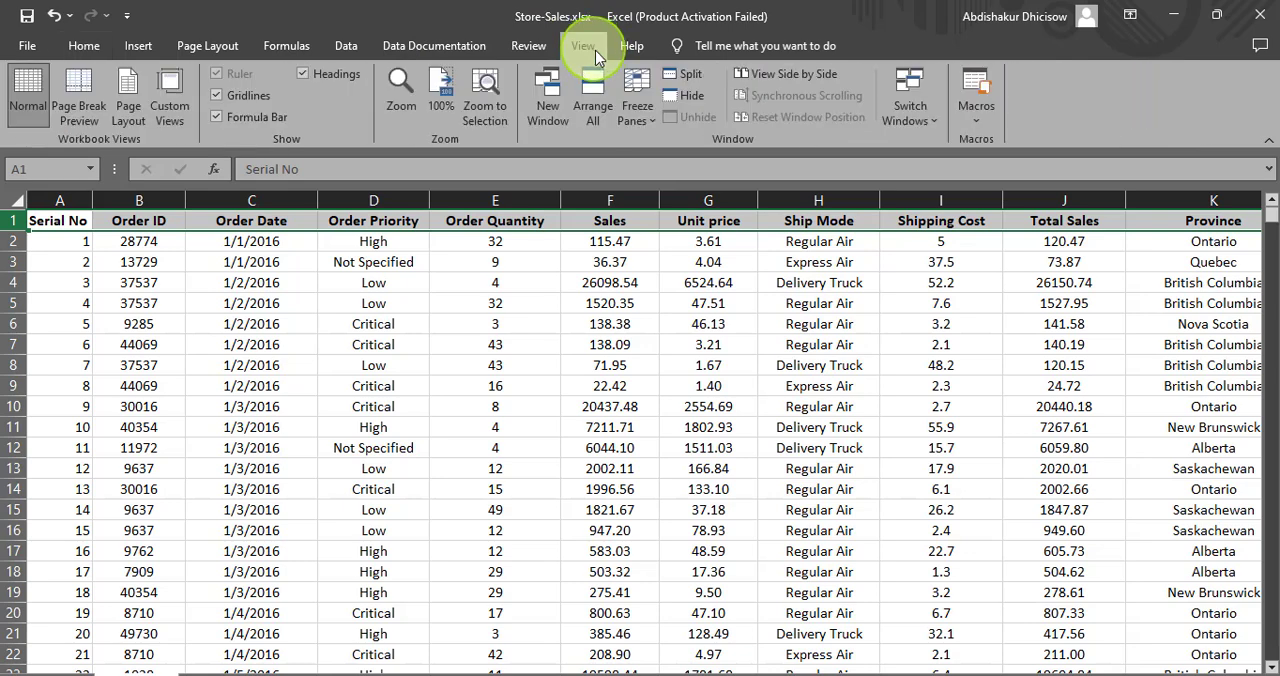
left_click(640, 126)
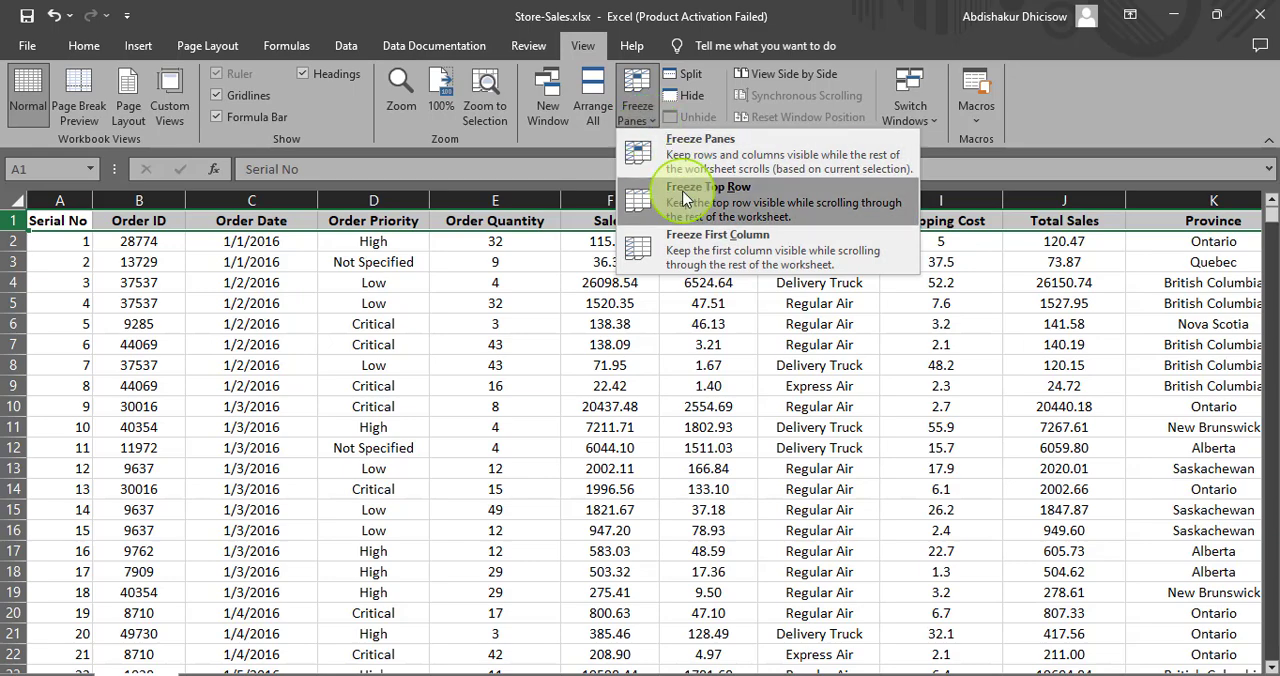
left_click(686, 199)
left_click(617, 322)
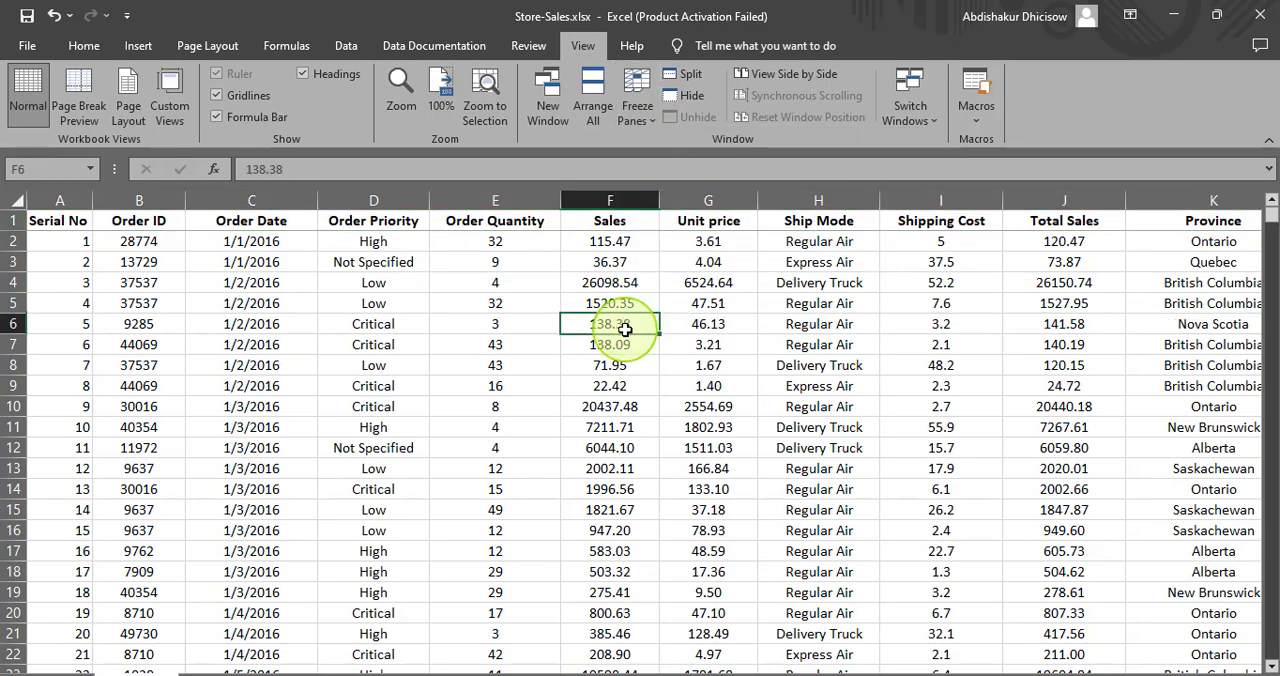
- Examine records far down the sheet to check that the frozen header row stays above them
scroll(467, 312, "down", 20)
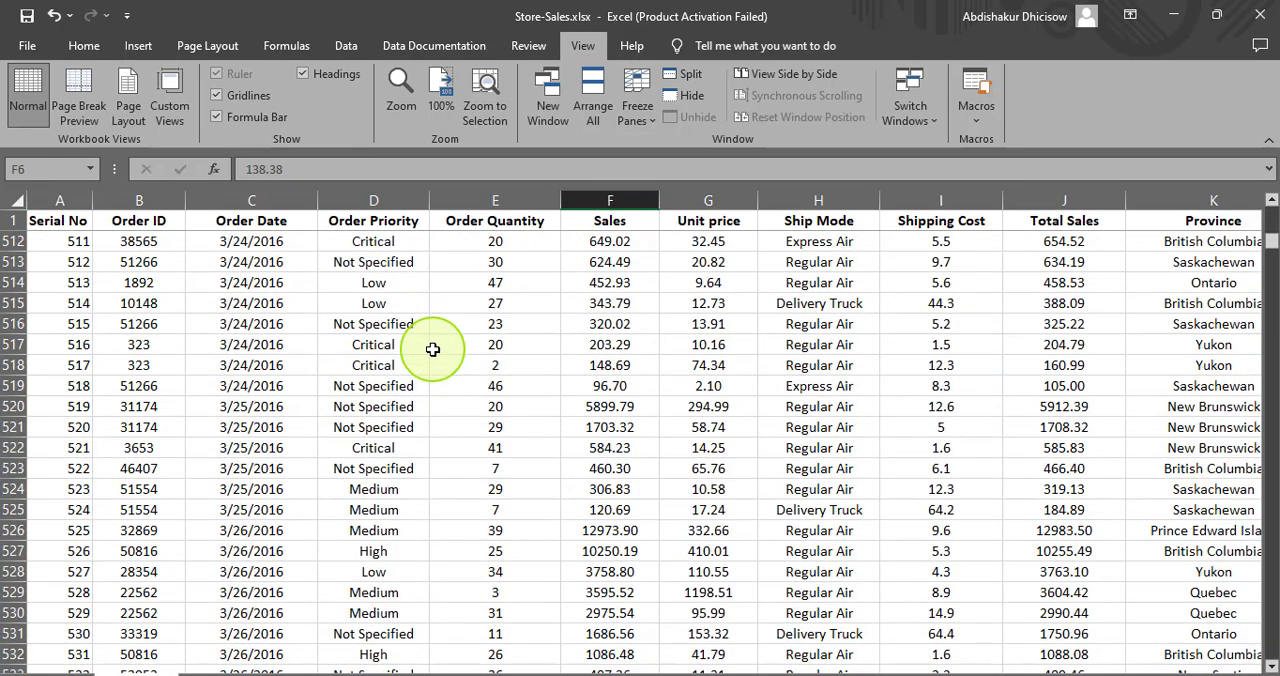
scroll(432, 349, "down", 20)
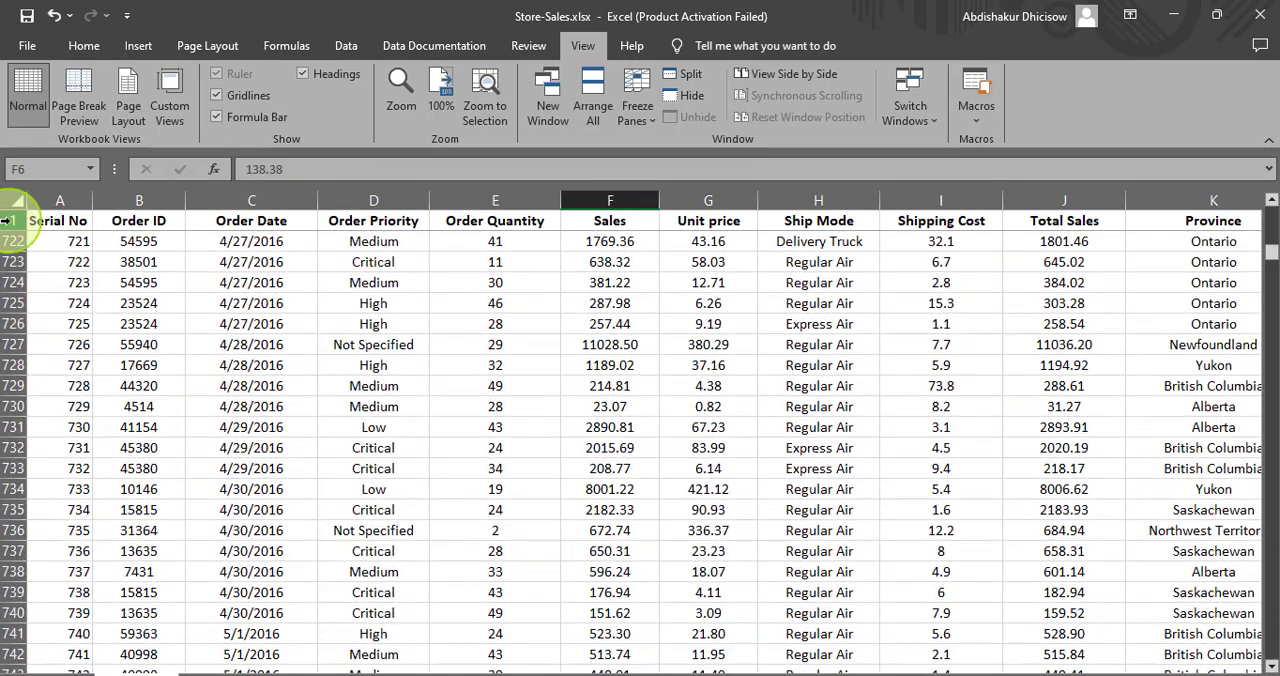
left_click(6, 220)
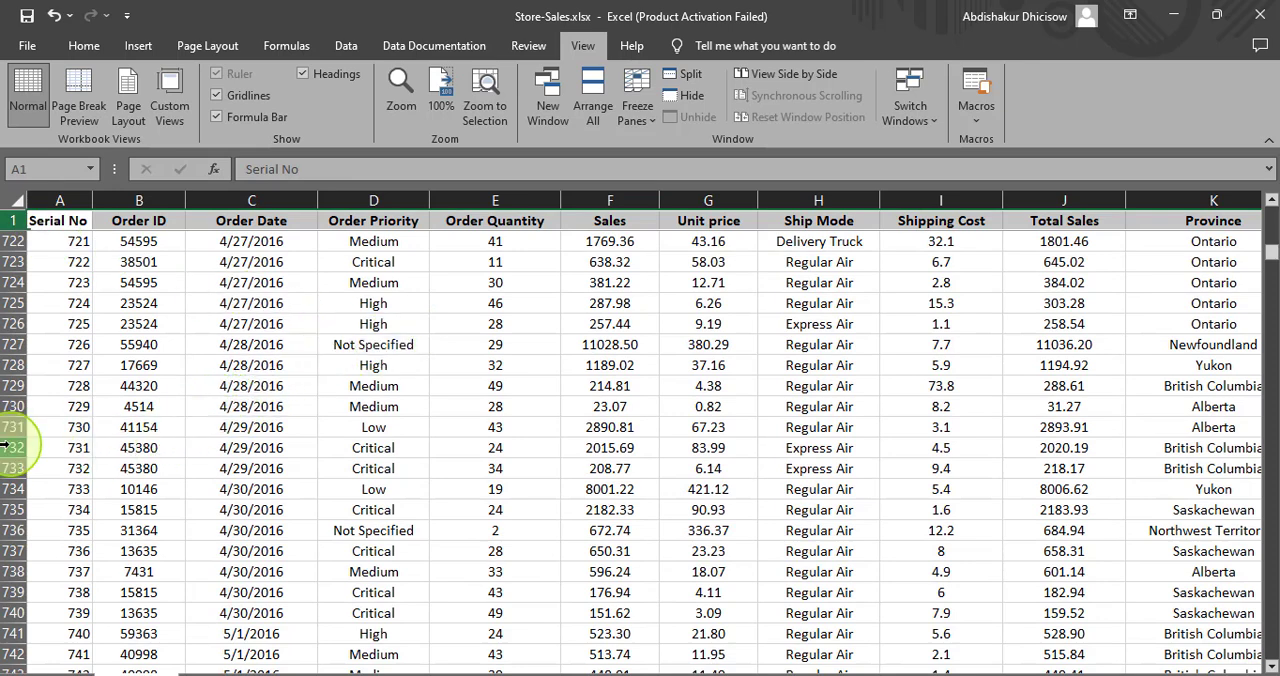
left_click(13, 406)
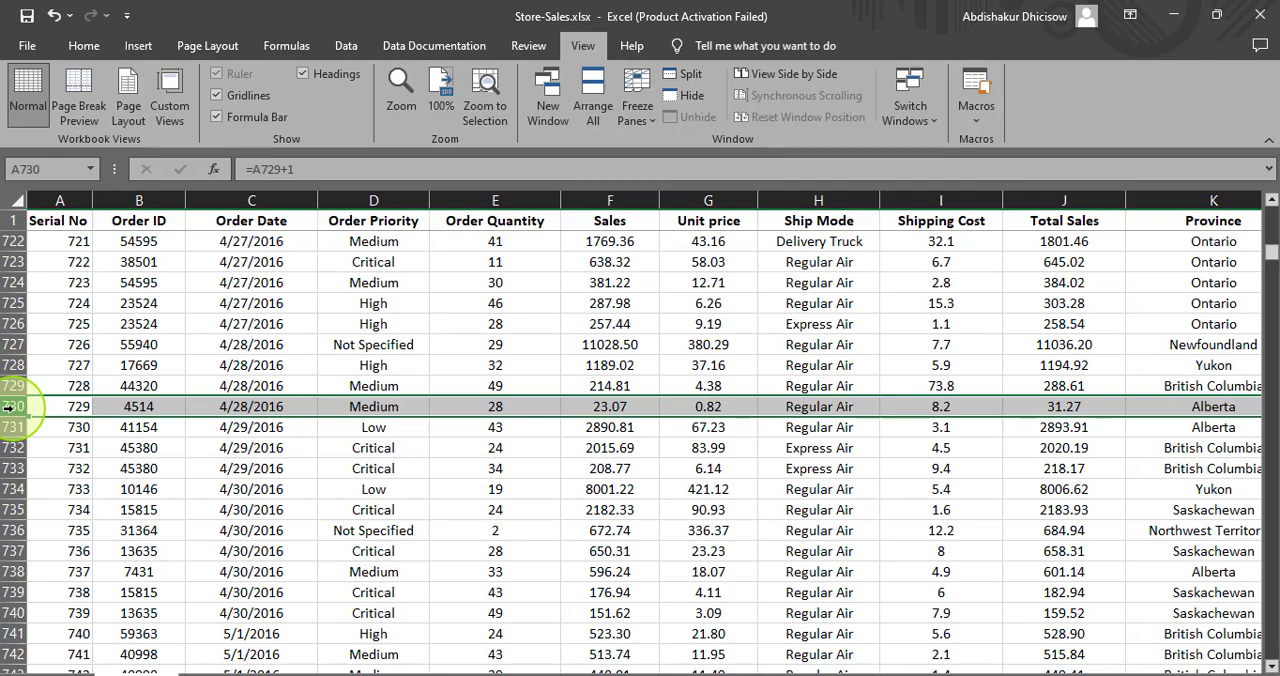
scroll(152, 433, "down", 20)
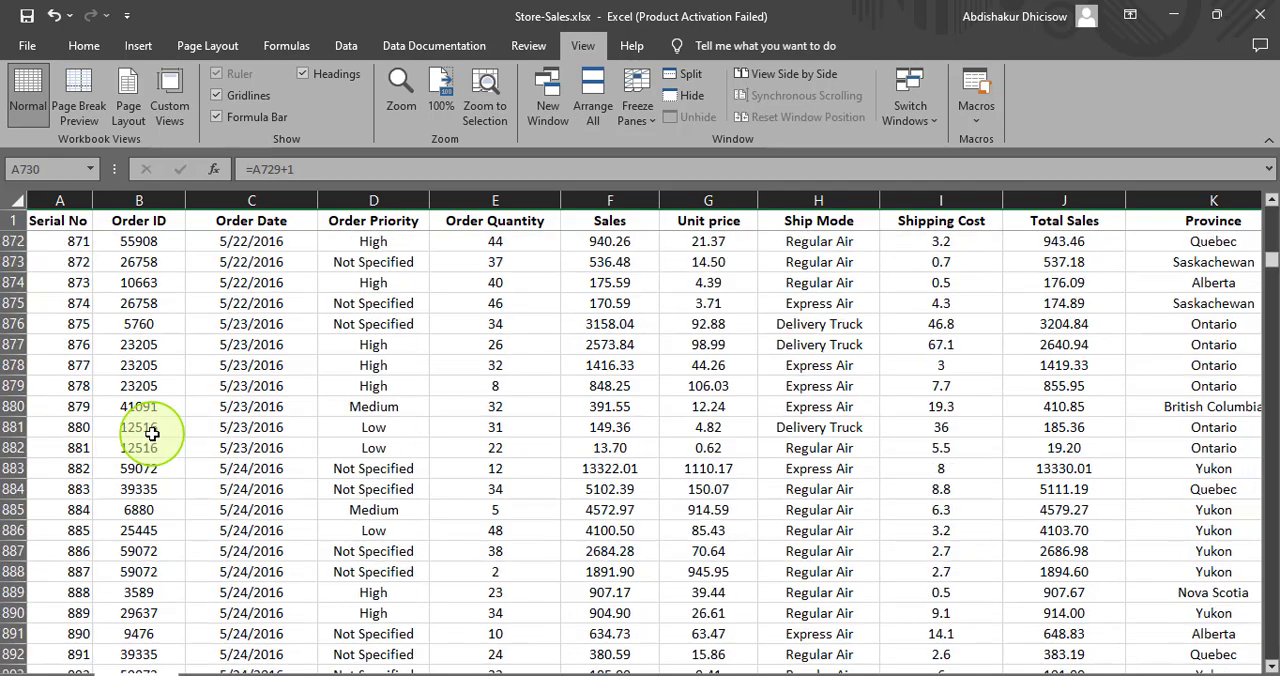
scroll(152, 433, "down", 20)
scroll(433, 331, "up", 3)
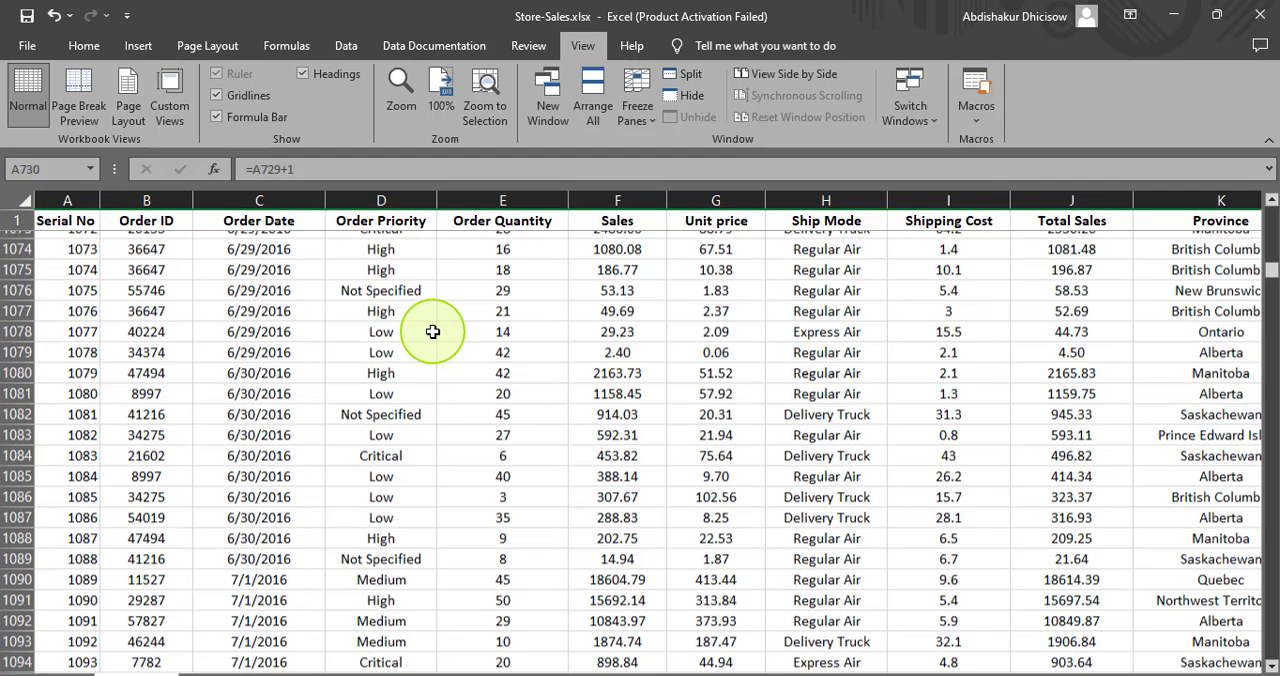
scroll(433, 331, "up", 20)
scroll(414, 324, "up", 20)
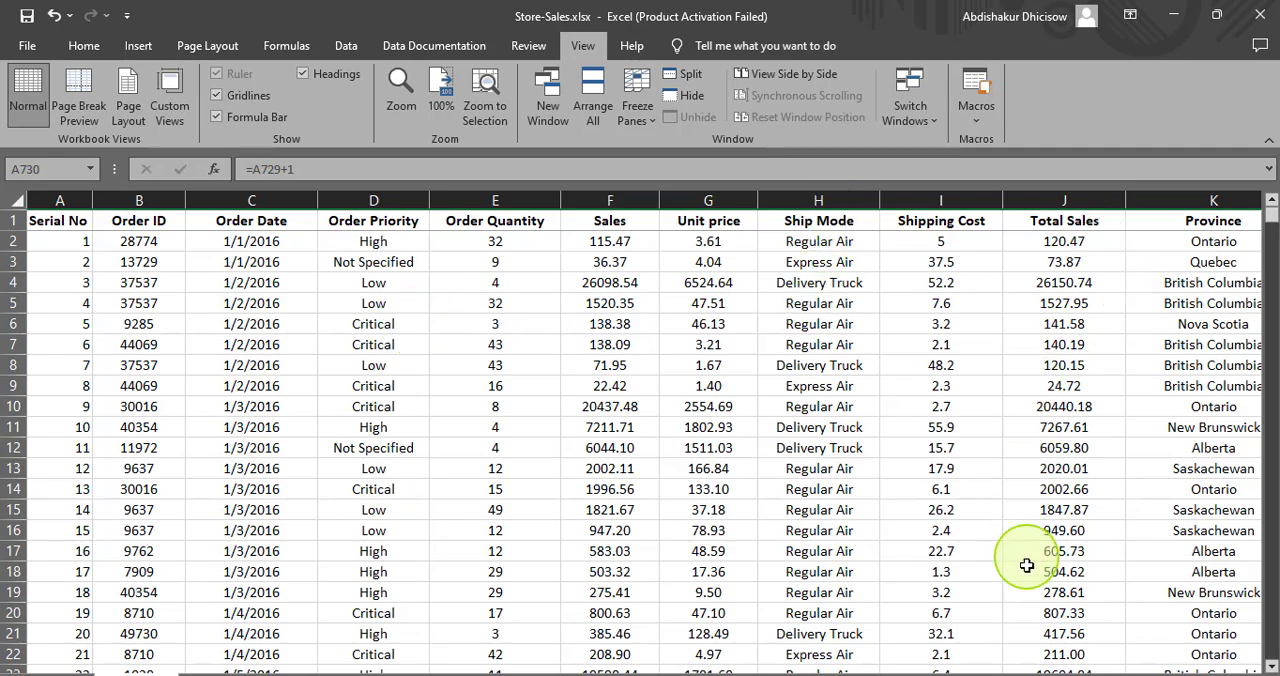
scroll(1027, 557, "down", 20)
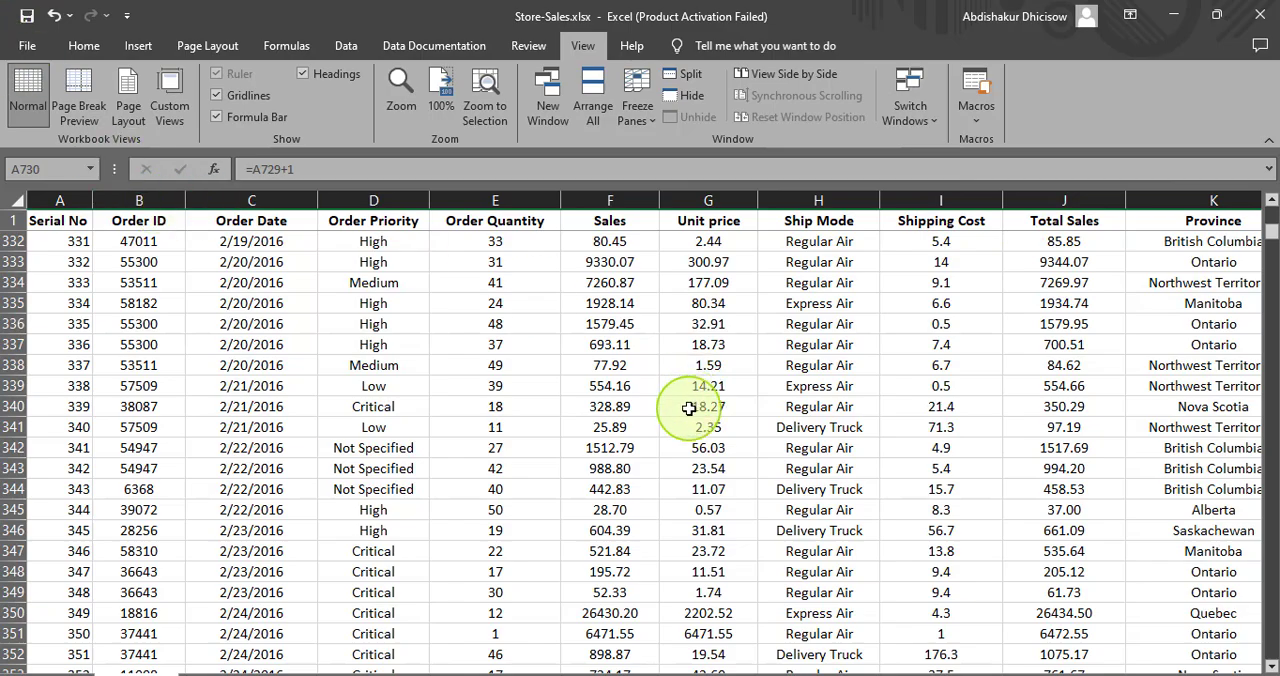
scroll(694, 400, "down", 20)
scroll(681, 425, "down", 20)
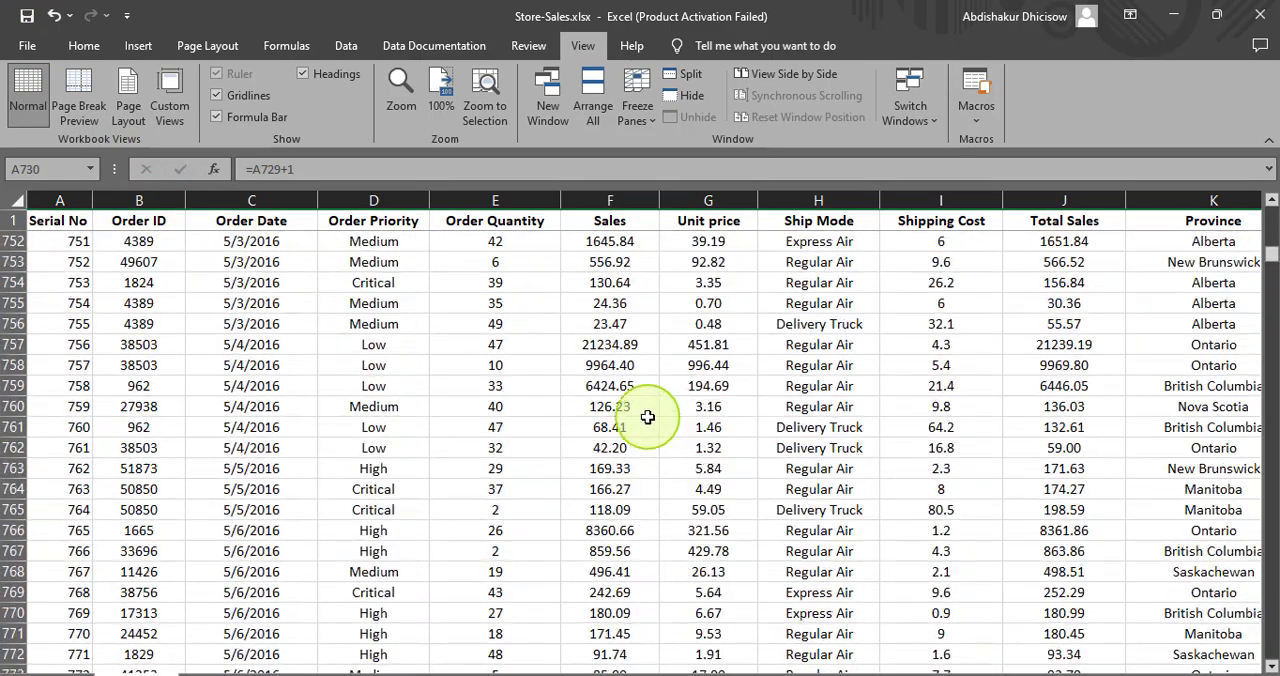
scroll(648, 407, "up", 10)
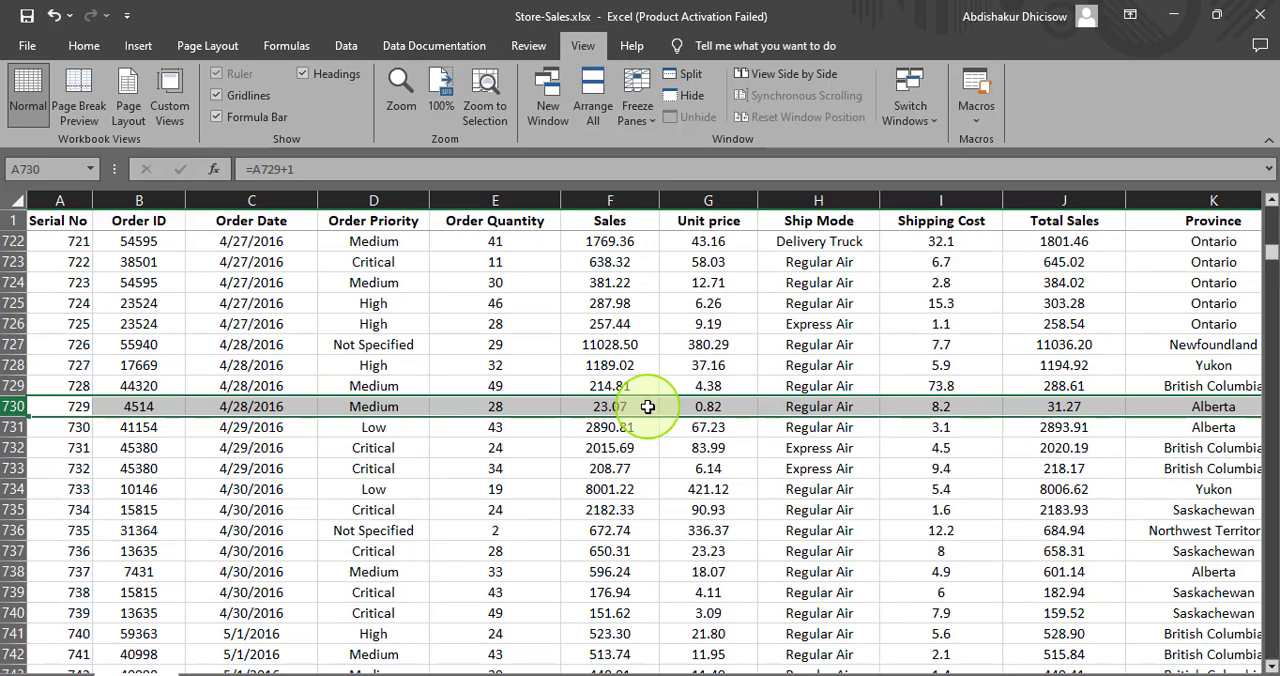
- Enter the label "Grand Total Sales" in cell B8408 below the last record and autofit column B
key("ctrl+Down")
scroll(660, 420, "down", 20)
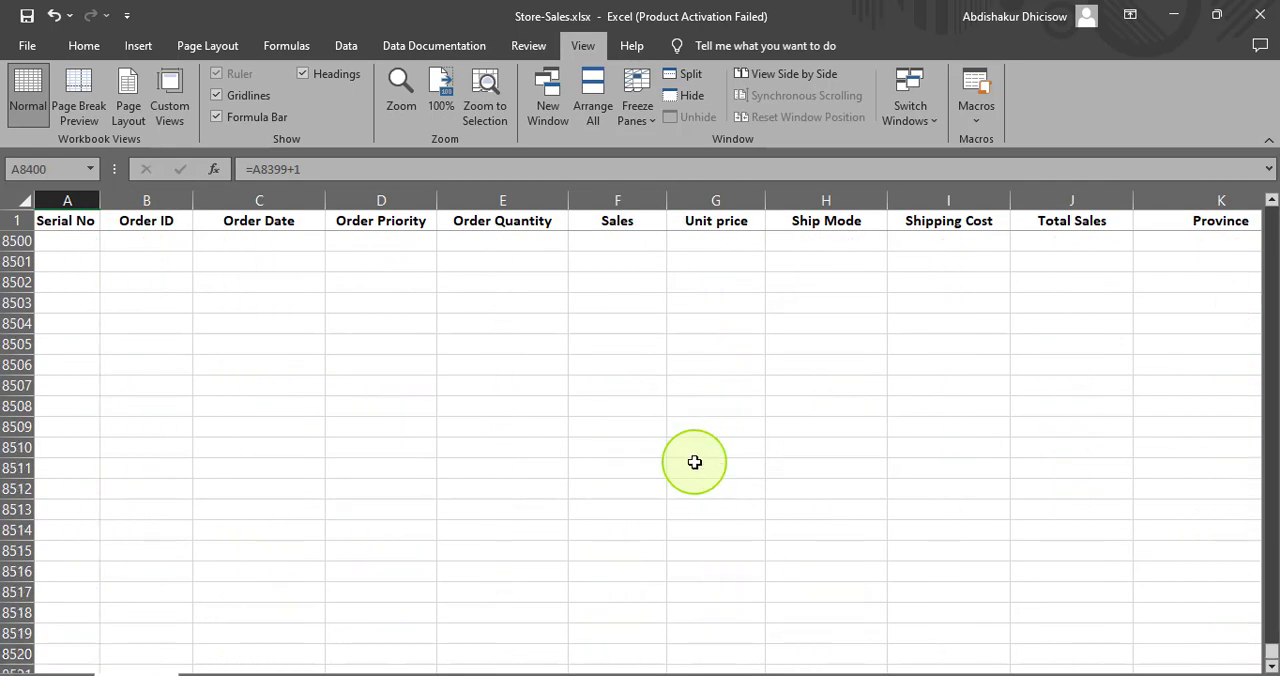
scroll(285, 437, "up", 20)
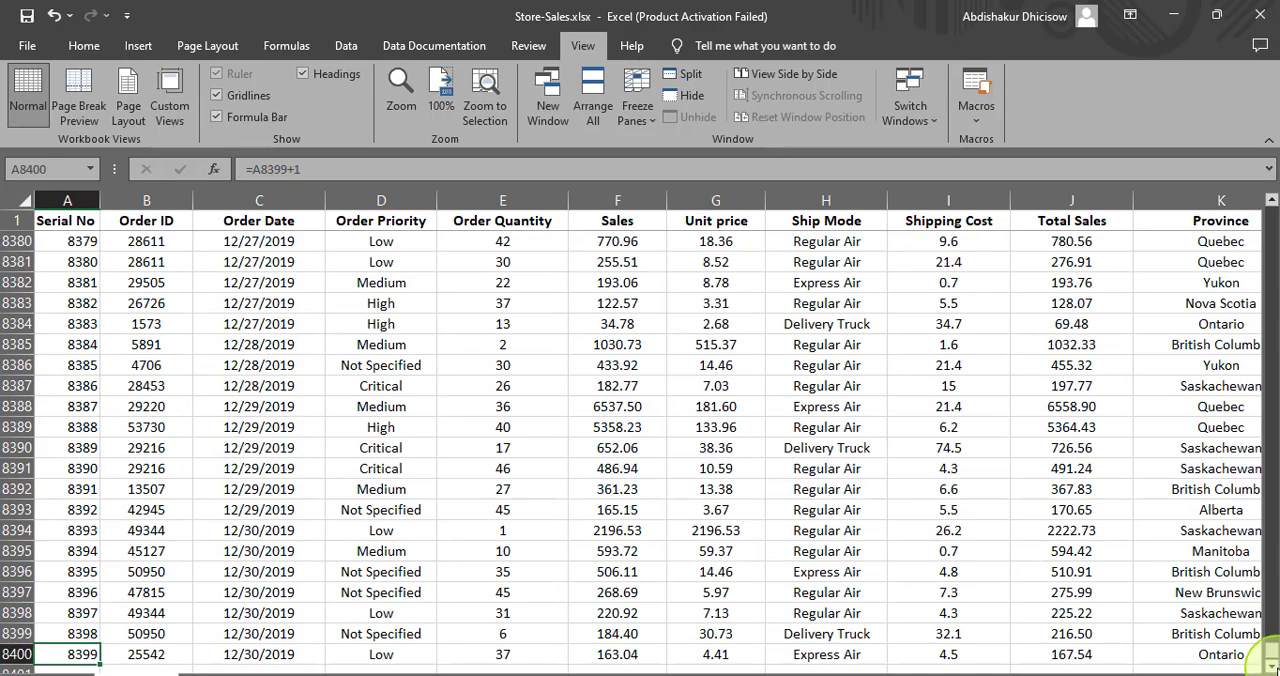
left_click(1270, 665)
left_click(1270, 665)
left_click(1270, 665)
left_click(1270, 665)
left_click(1270, 665)
left_click(1270, 665)
left_click(1270, 665)
left_click(1270, 665)
left_click(1270, 665)
left_click(1270, 665)
left_click(1270, 665)
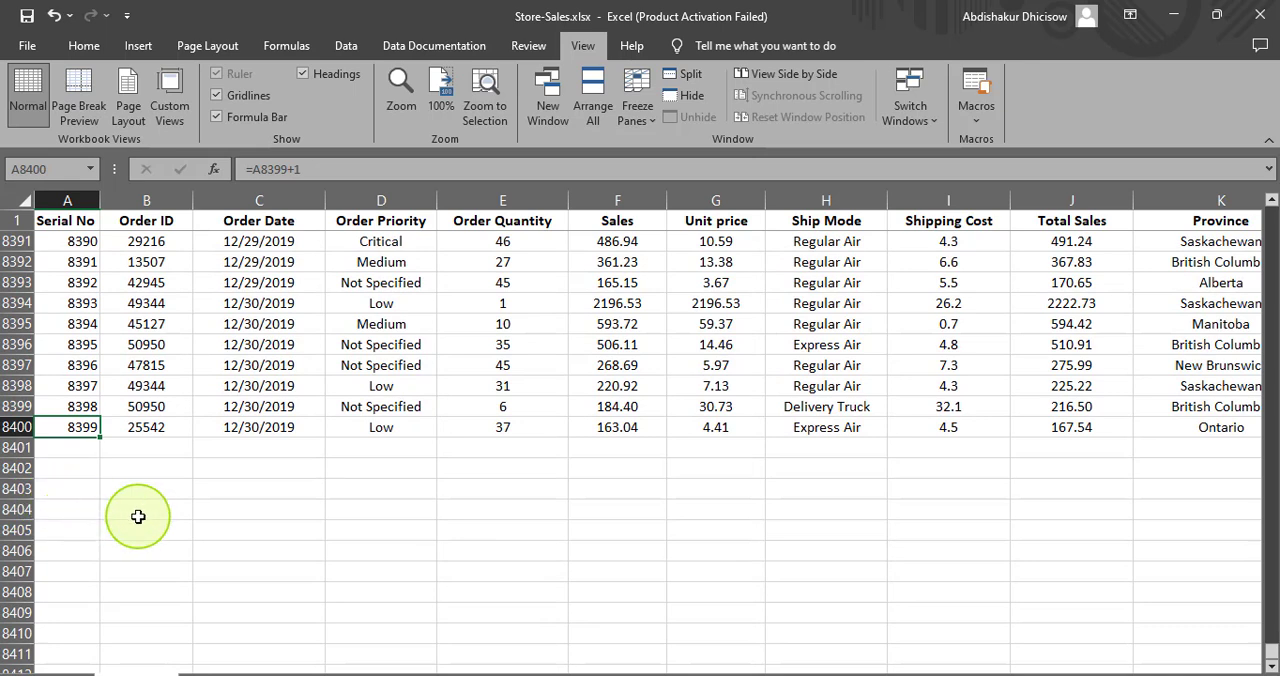
left_click(137, 489)
left_click(137, 509)
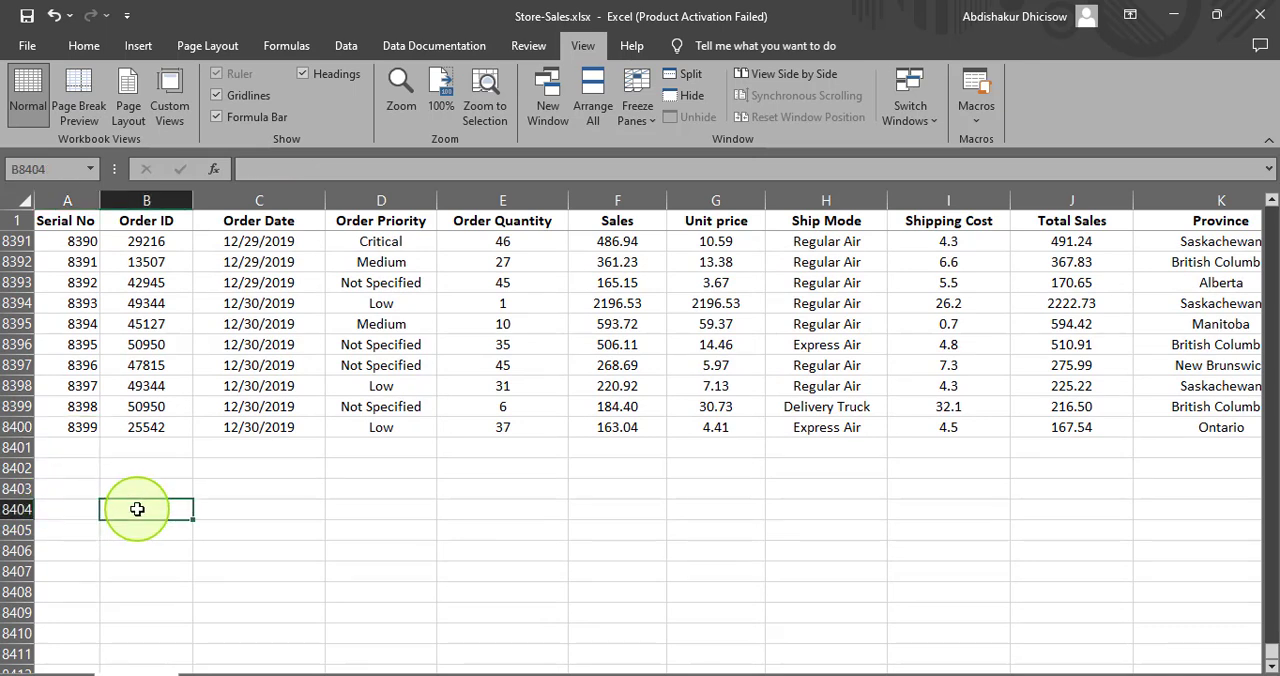
left_click(121, 595)
type("Grand Total Sales")
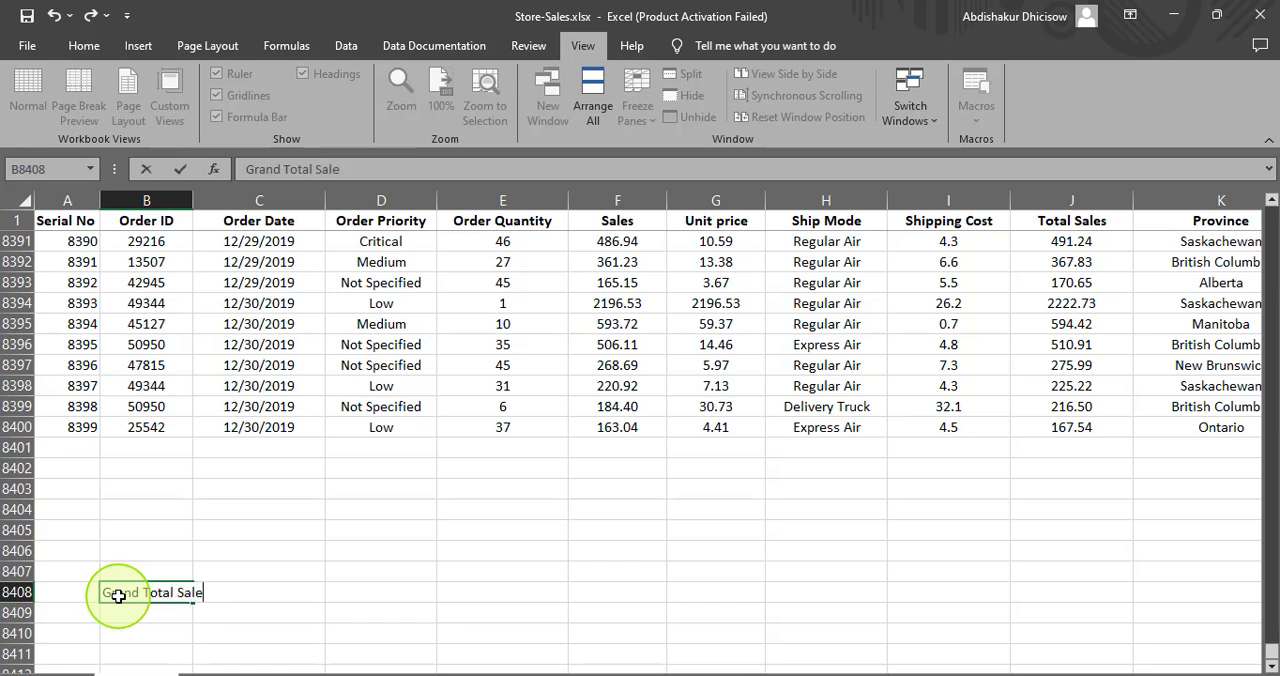
left_click(190, 199)
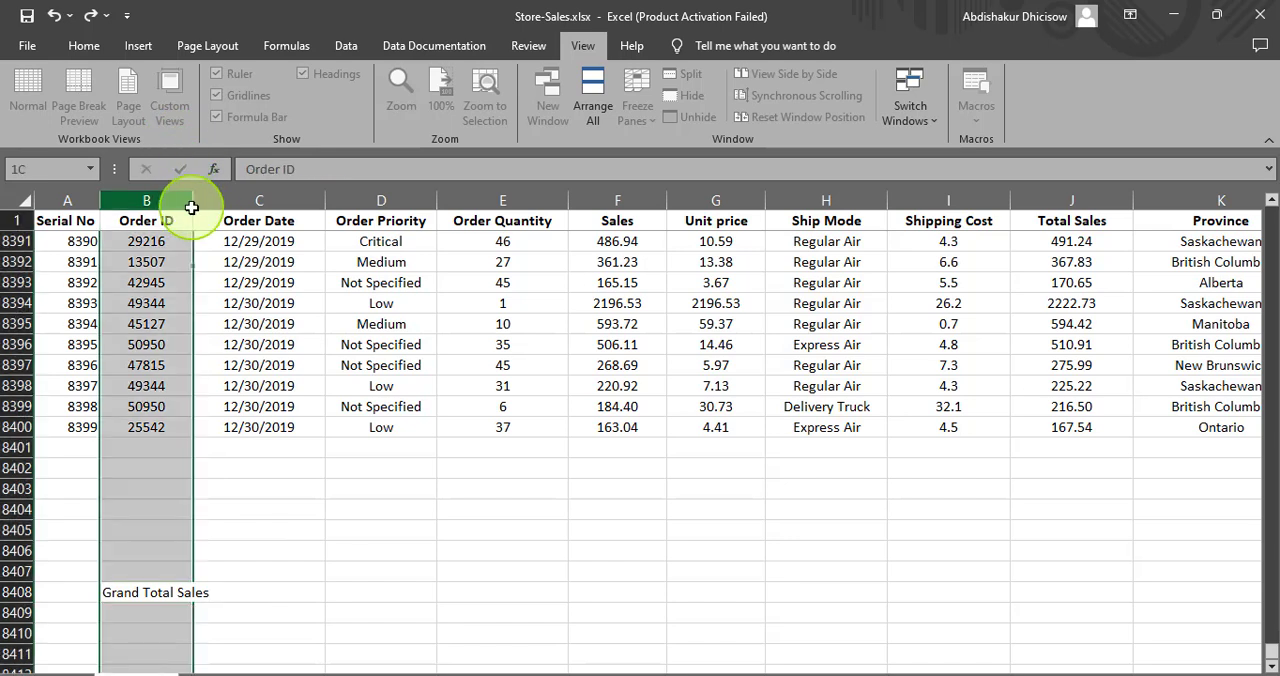
double_click(194, 200)
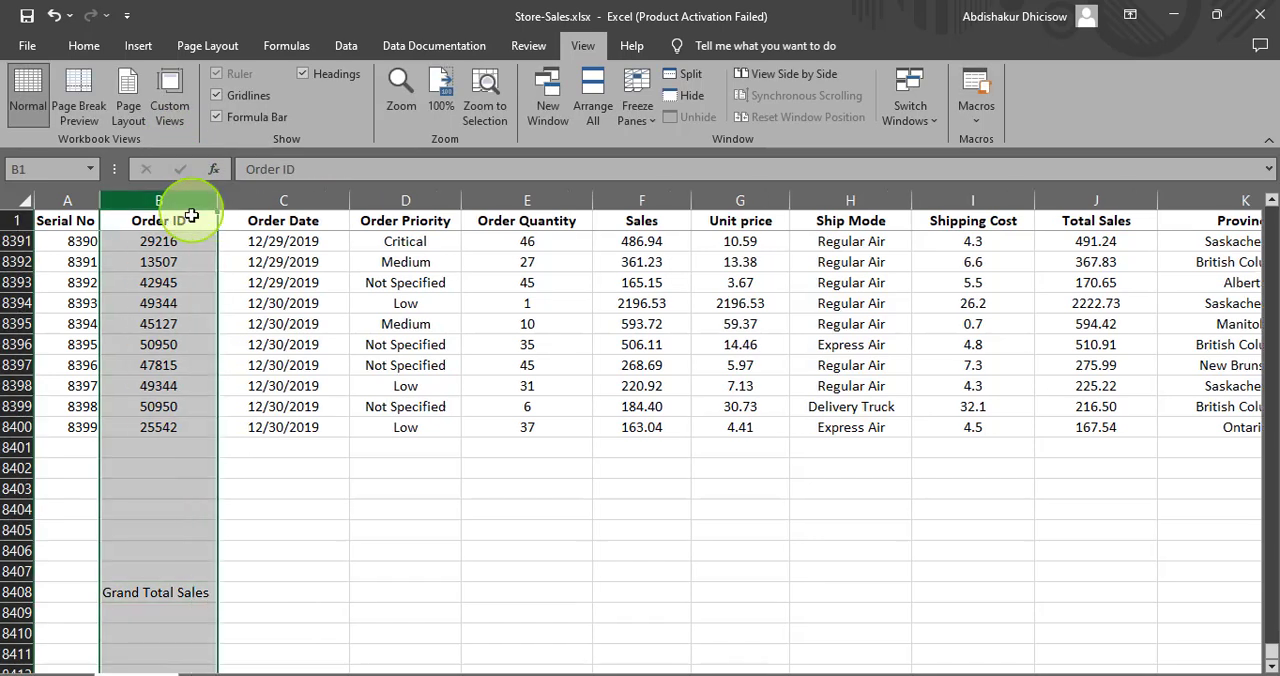
- Format the Grand Total Sales label in B8408 as Garamond 14 and widen column B to fit it
left_click(148, 596)
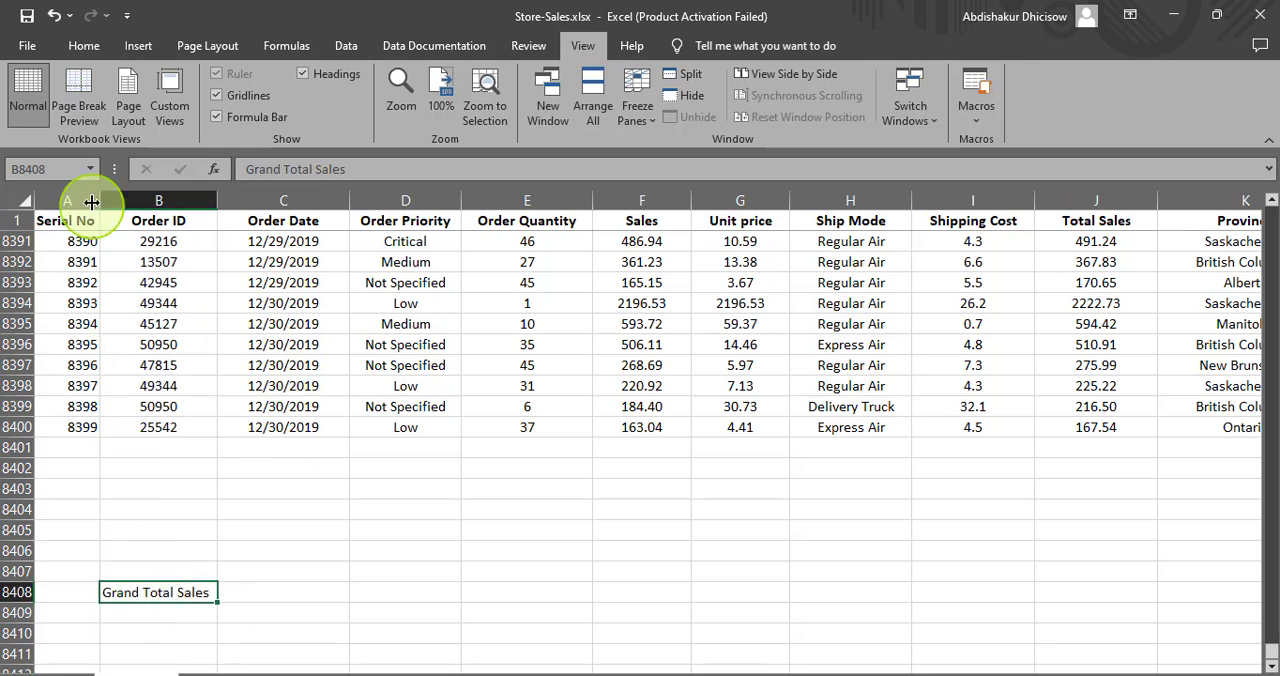
left_click(73, 47)
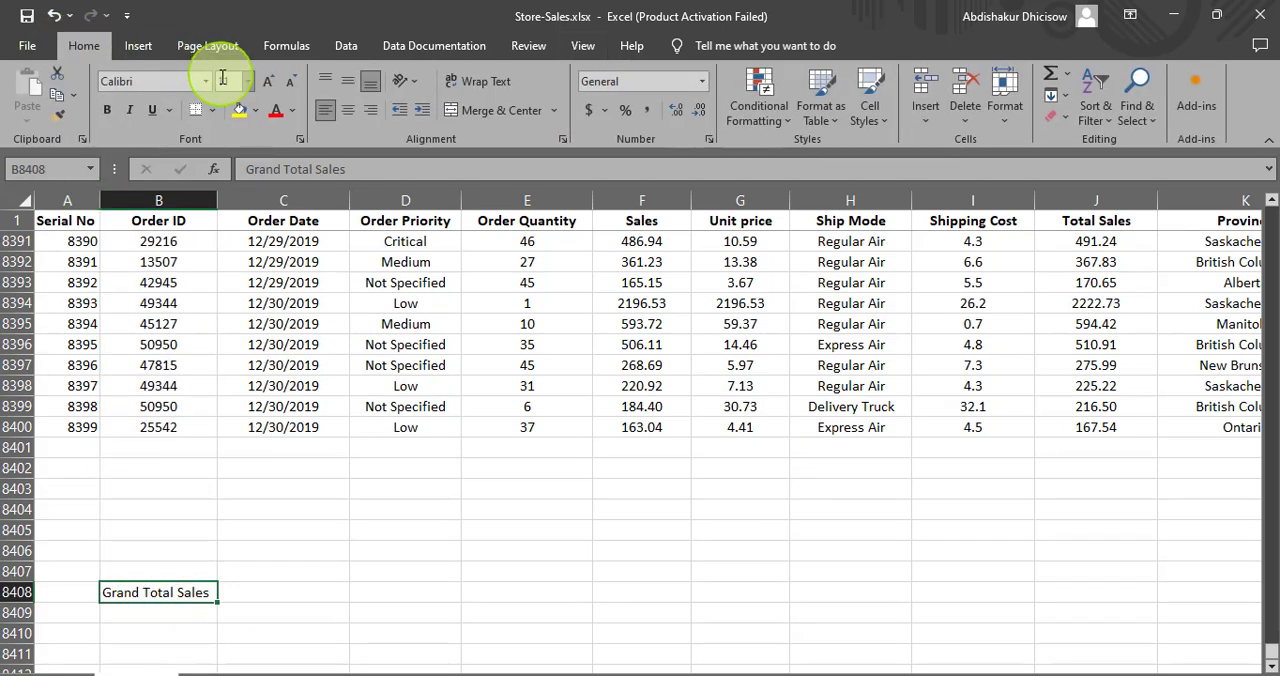
left_click(163, 88)
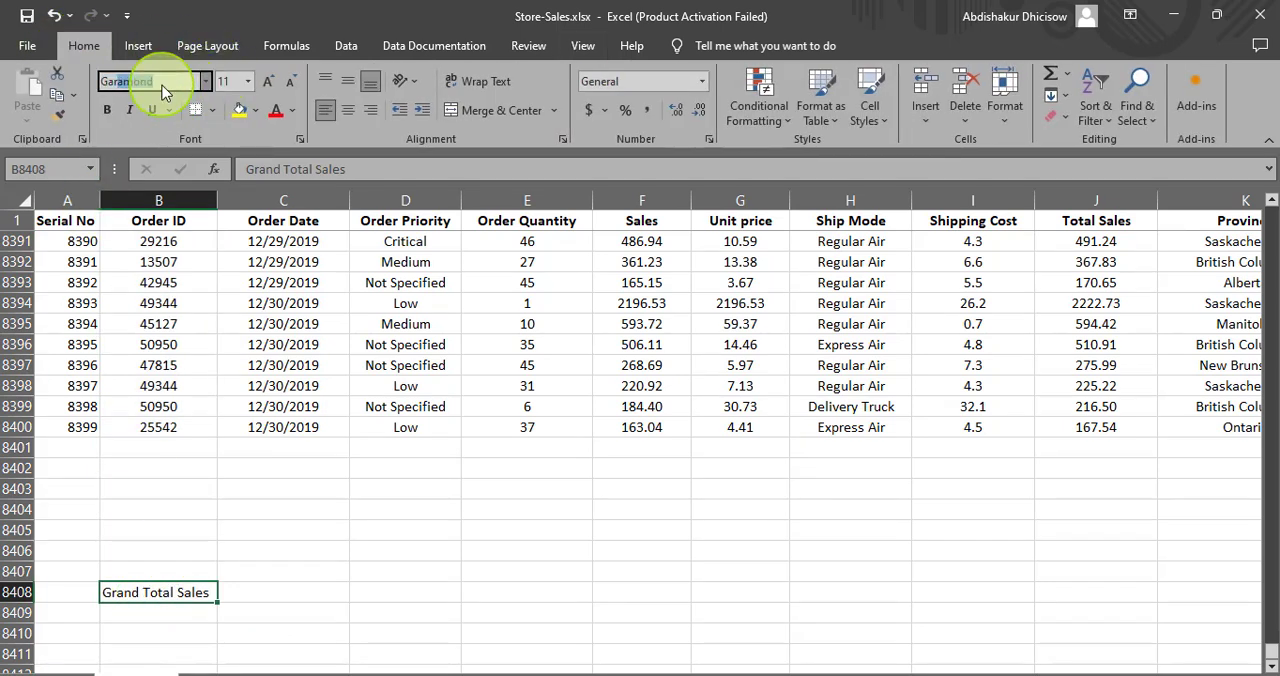
type("Garamond")
key("Return")
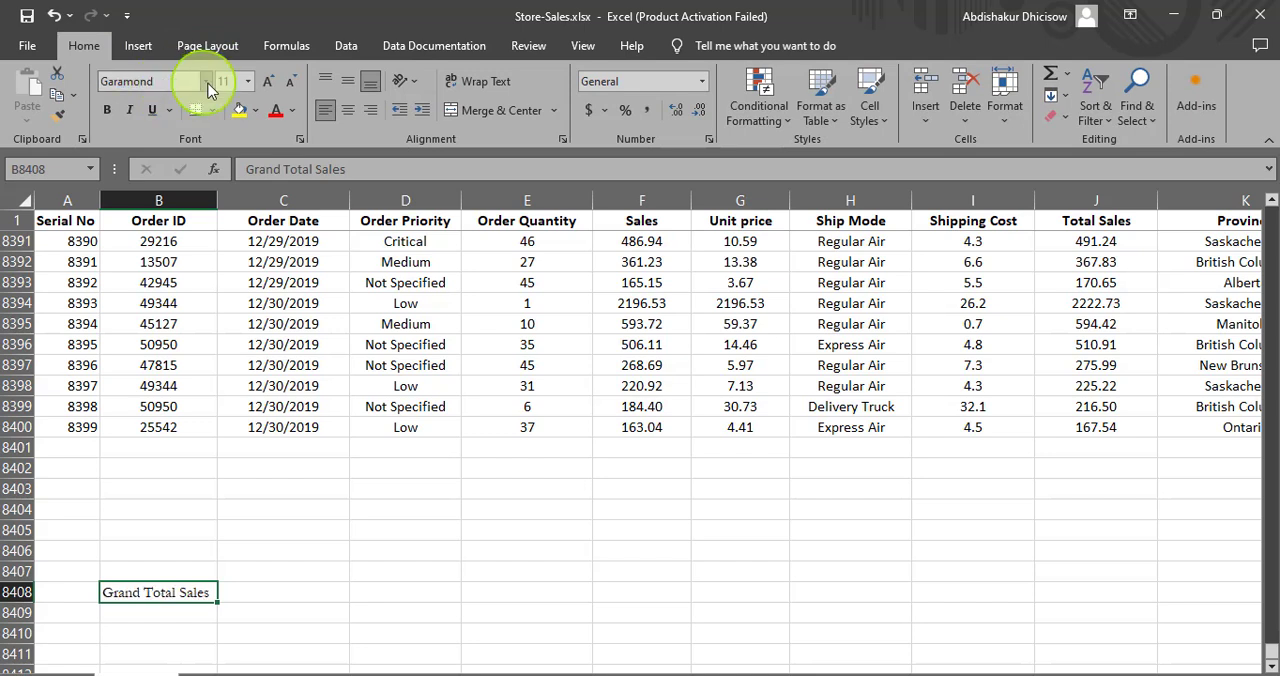
left_click(275, 88)
left_click(275, 88)
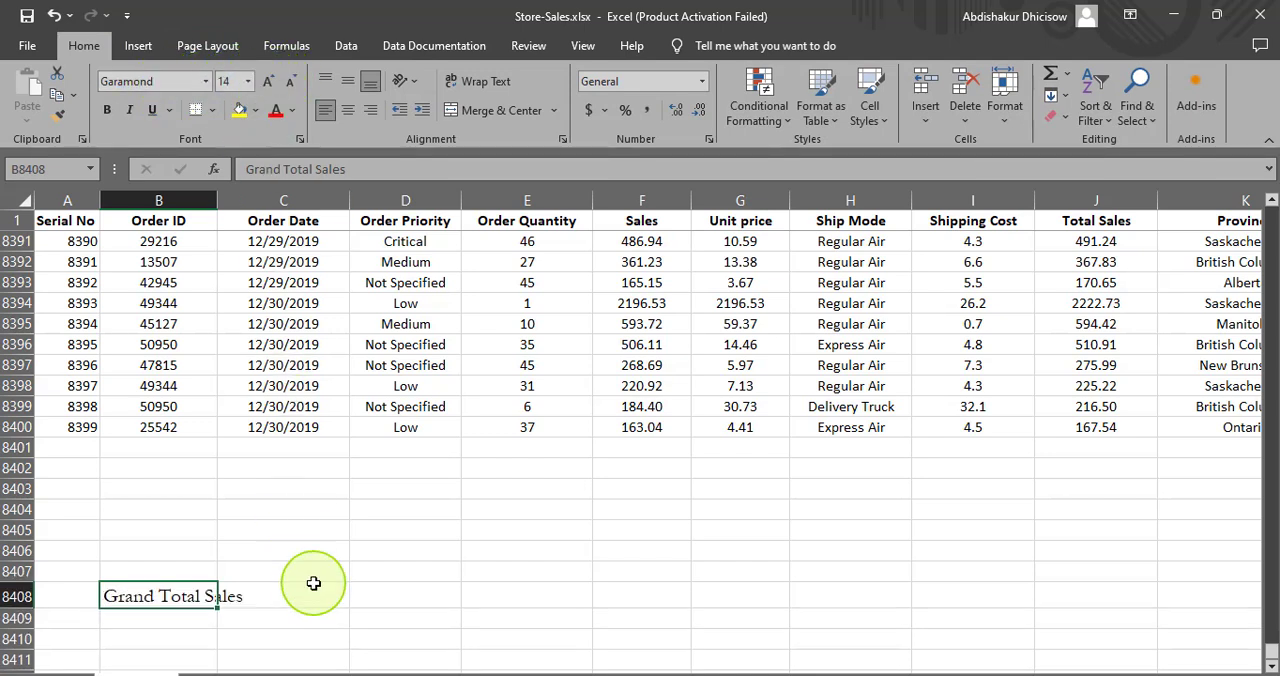
left_click_drag(216, 201, 251, 201)
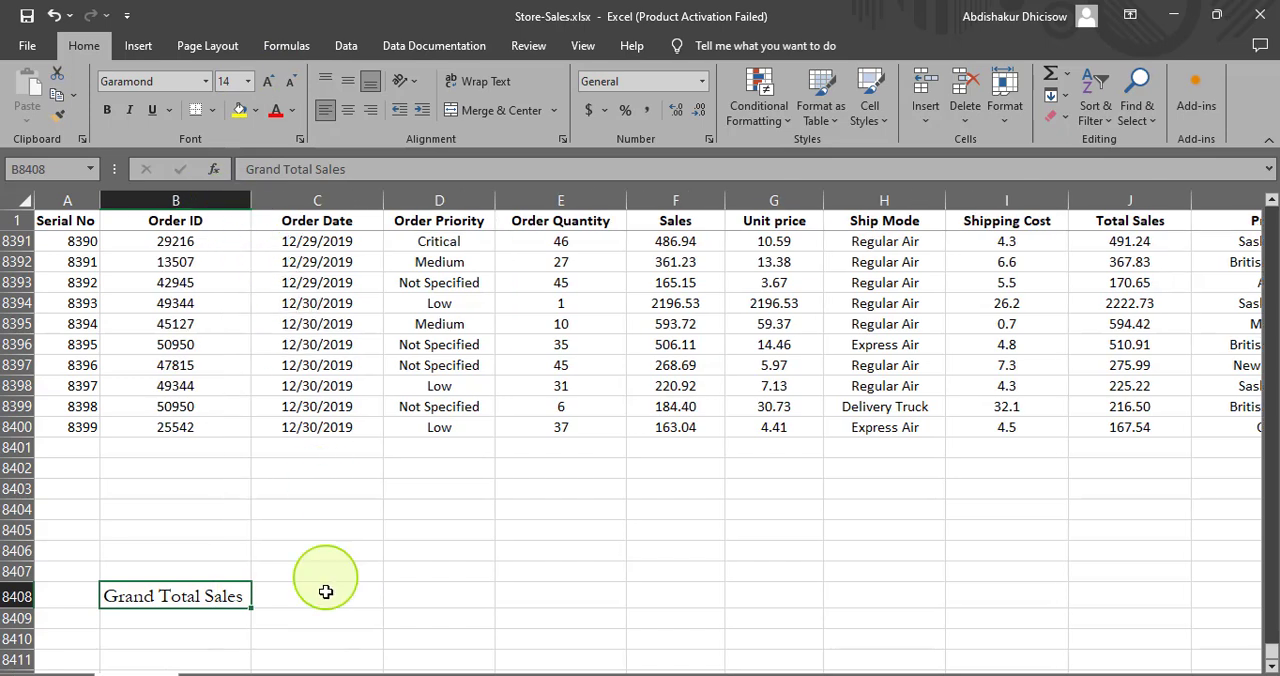
- Start a SUM formula in C8408 beside the Grand Total Sales label, covering the Sales column range F1:F8400
left_click(297, 596)
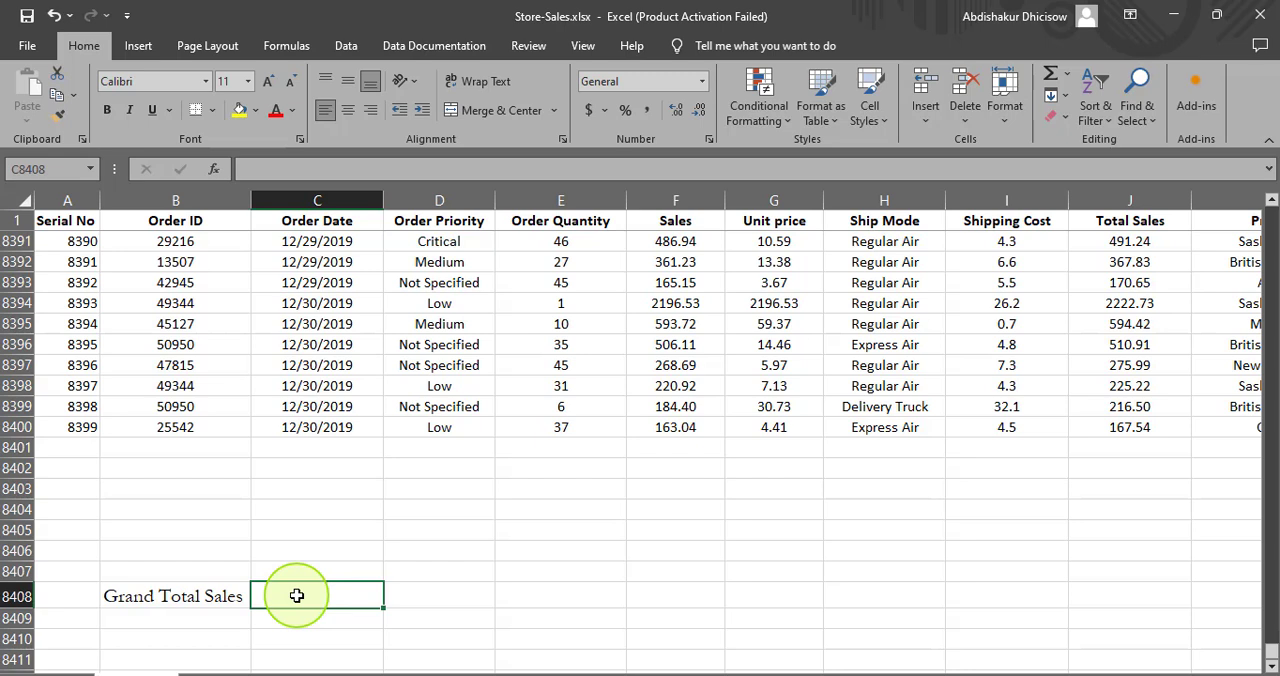
left_click(672, 430)
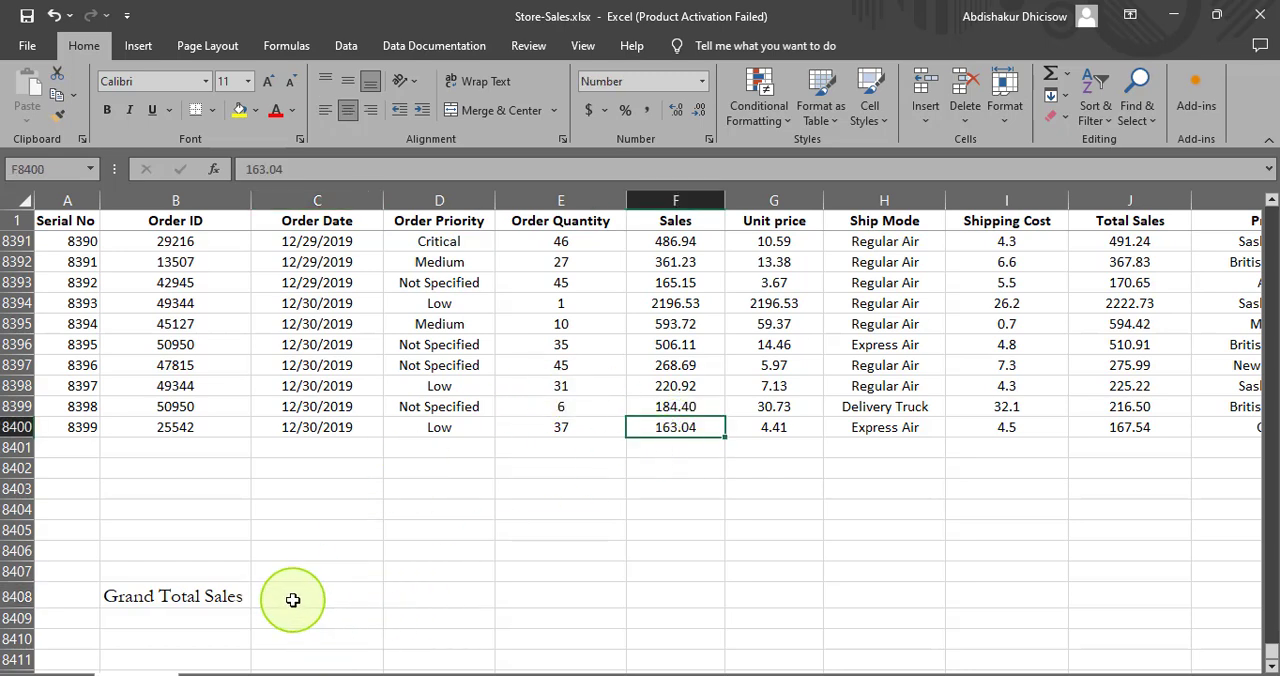
left_click(286, 598)
type("=sum")
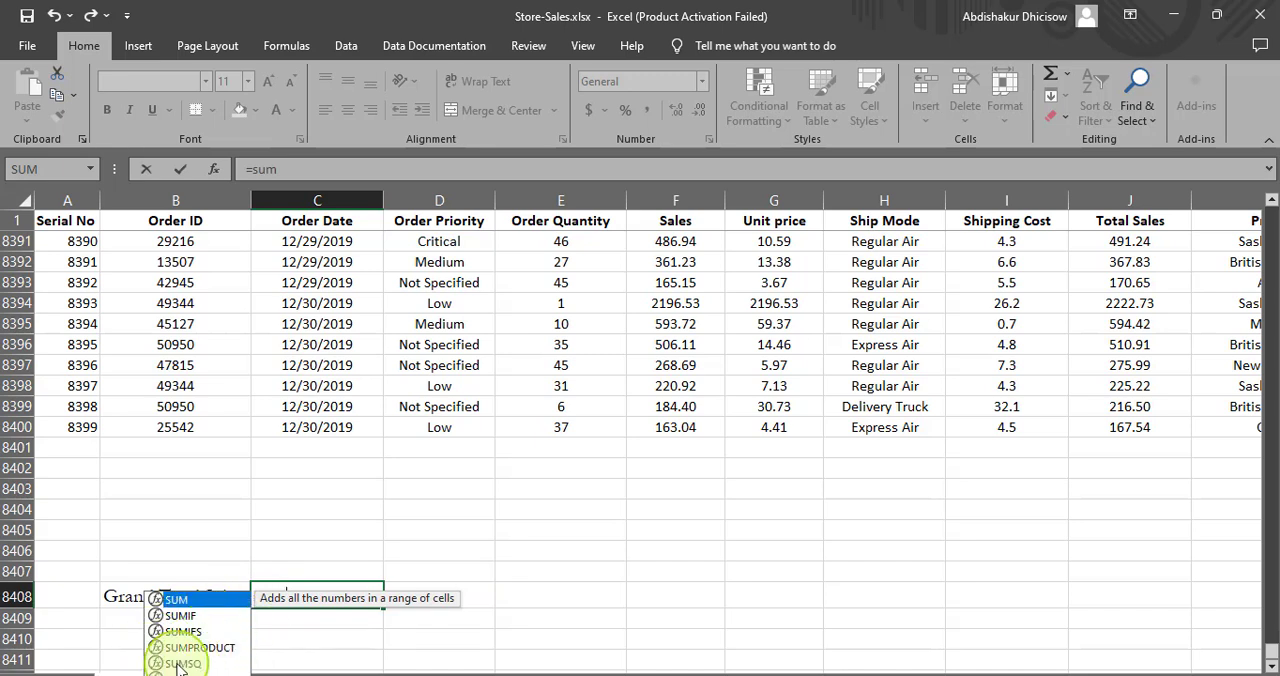
double_click(205, 603)
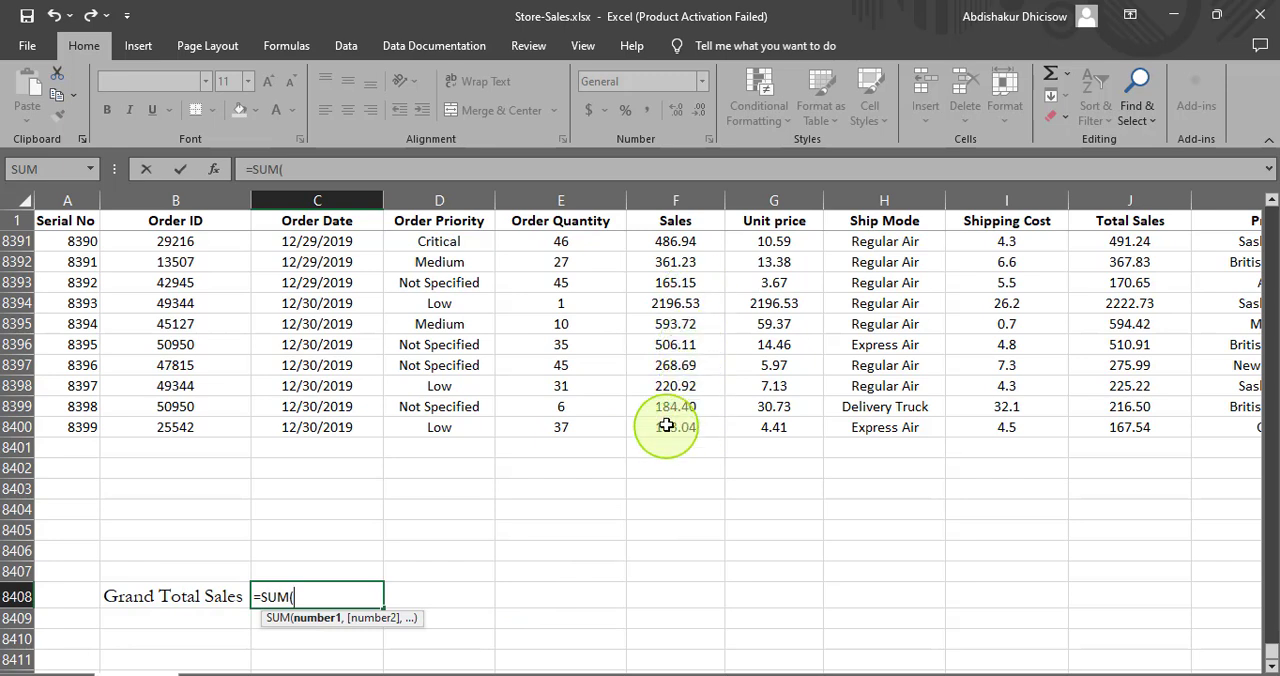
left_click(666, 429)
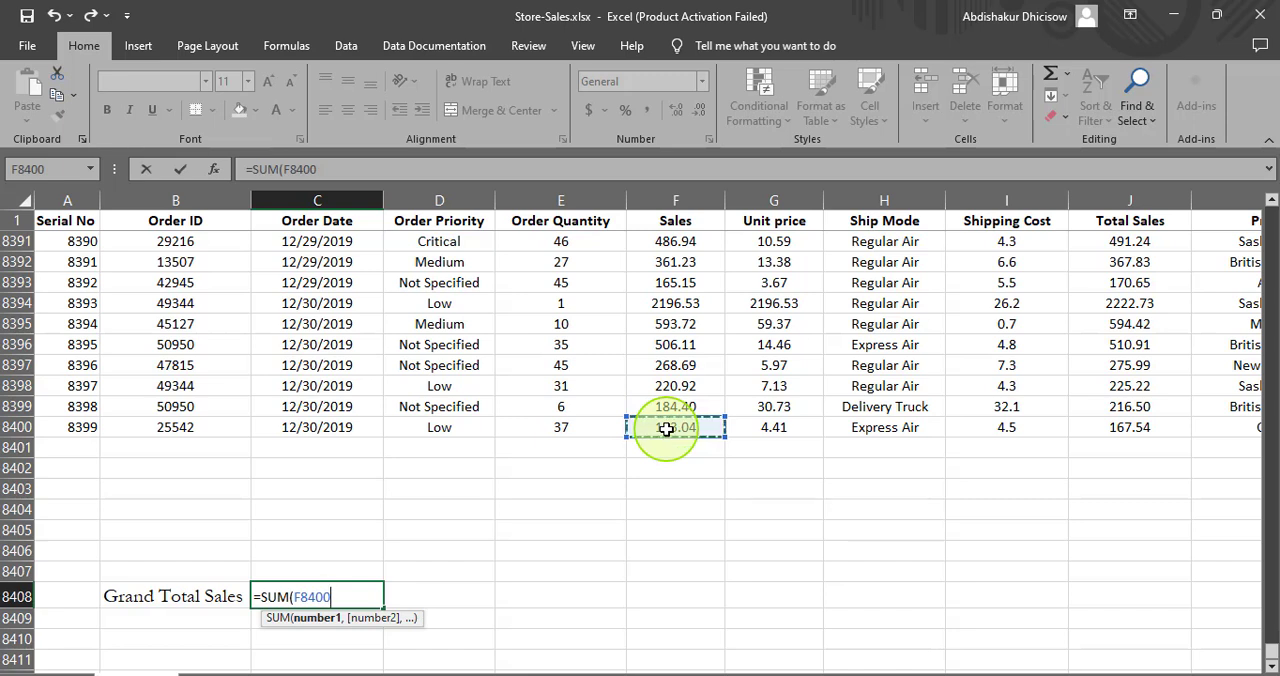
key("ctrl+Up")
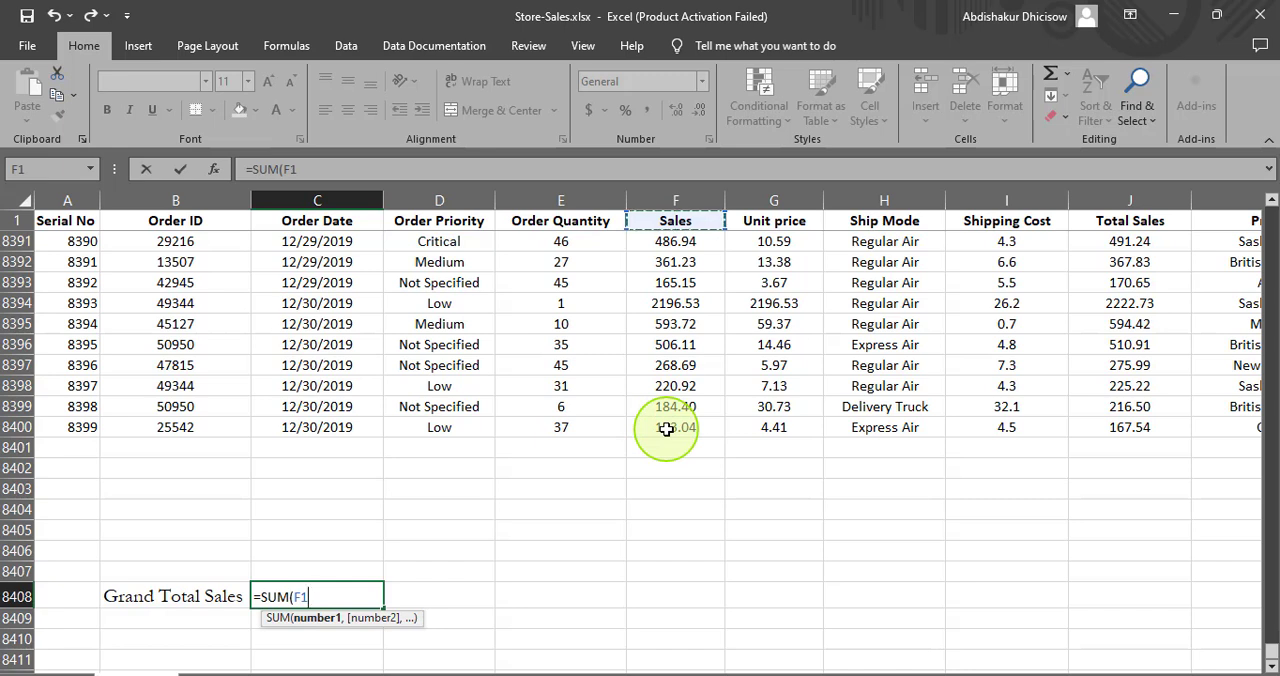
left_click(666, 429)
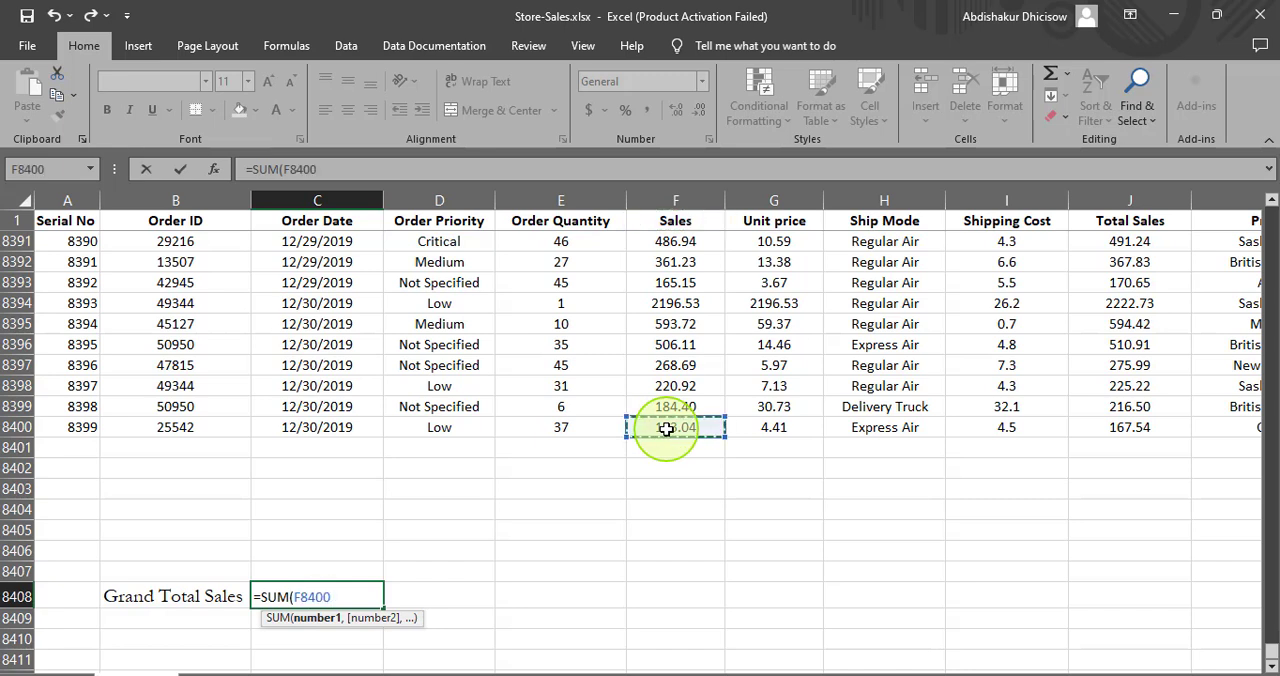
key("ctrl+Up")
key("ctrl+Down")
key("ctrl+shift+Up")
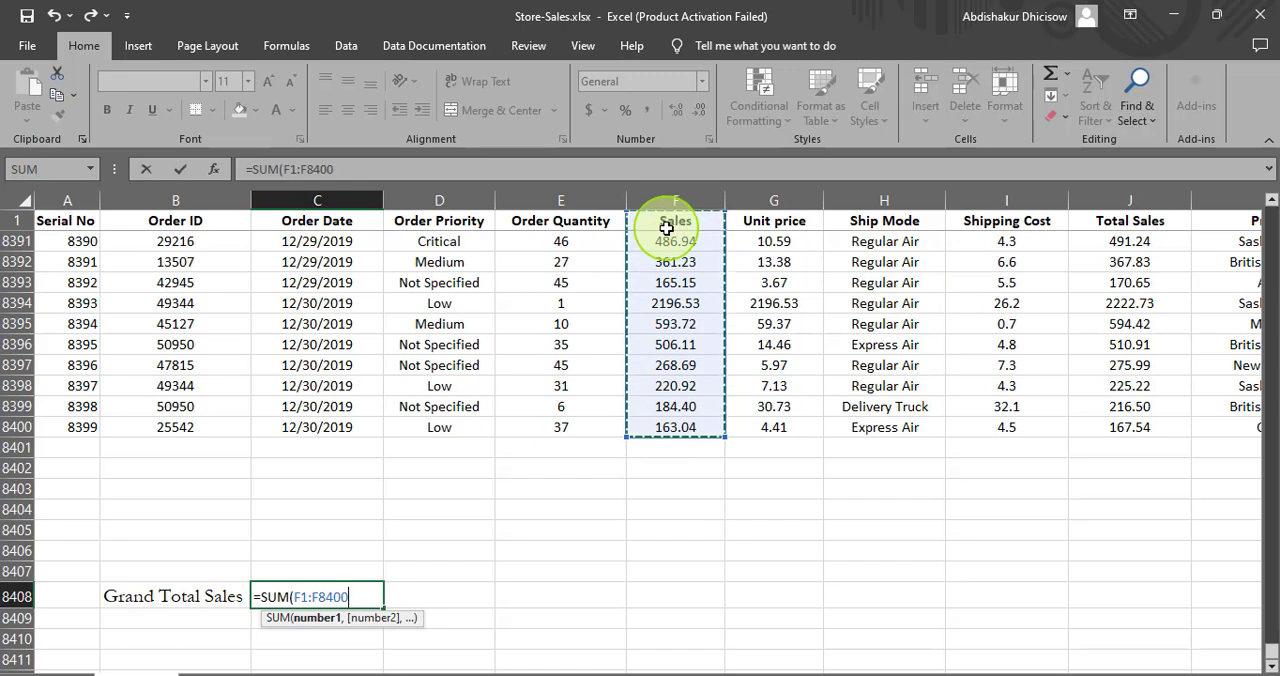
- Correct the range to begin at F2 and enter the formula =SUM(F2:F8400) in C8408
left_click(306, 598)
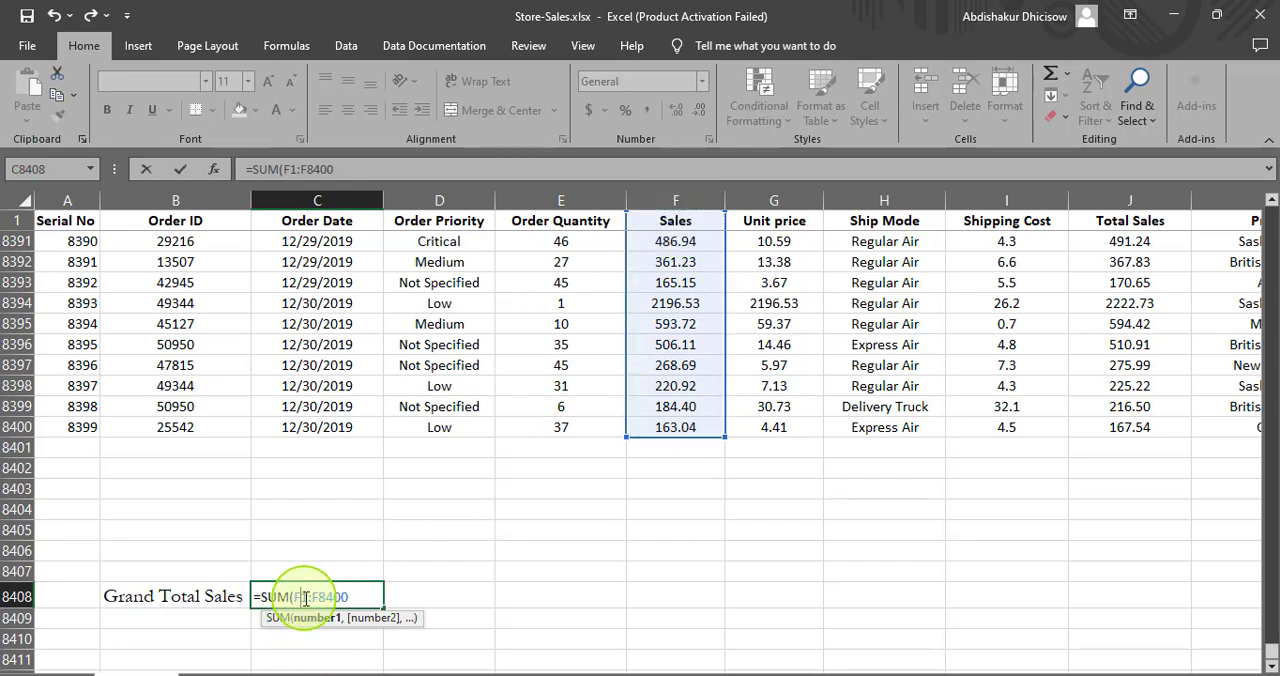
key("BackSpace")
type("2")
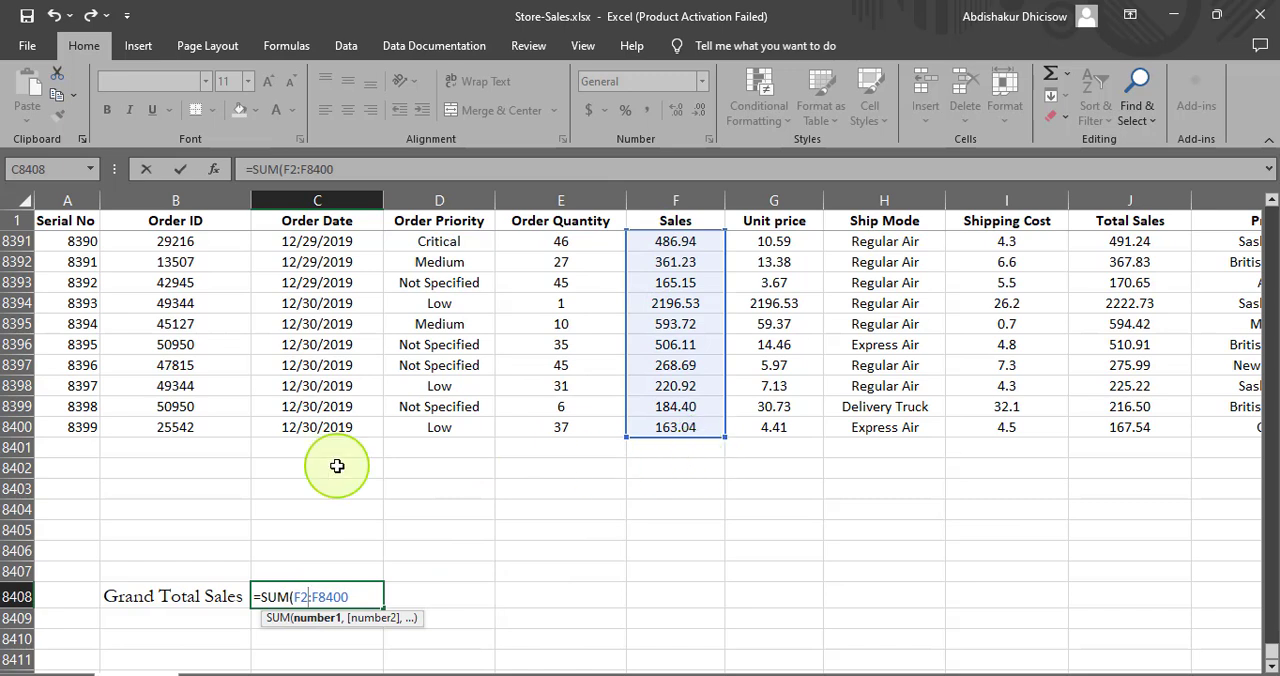
left_click(349, 600)
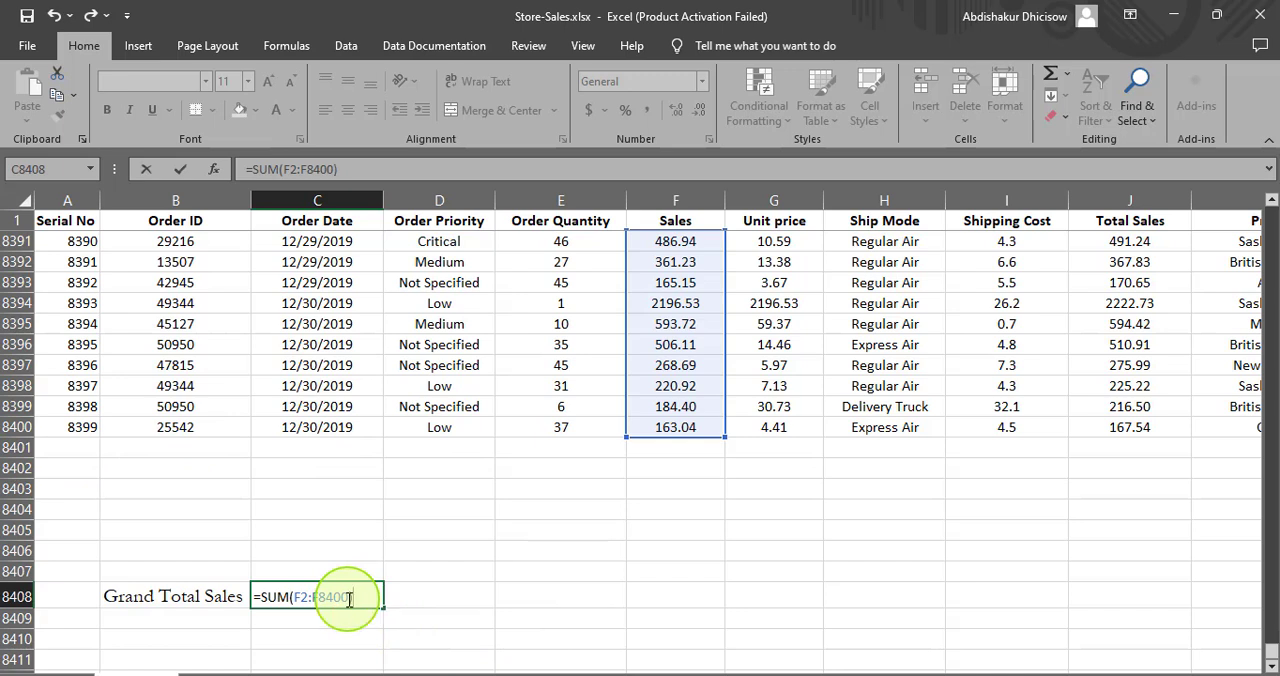
key("Return")
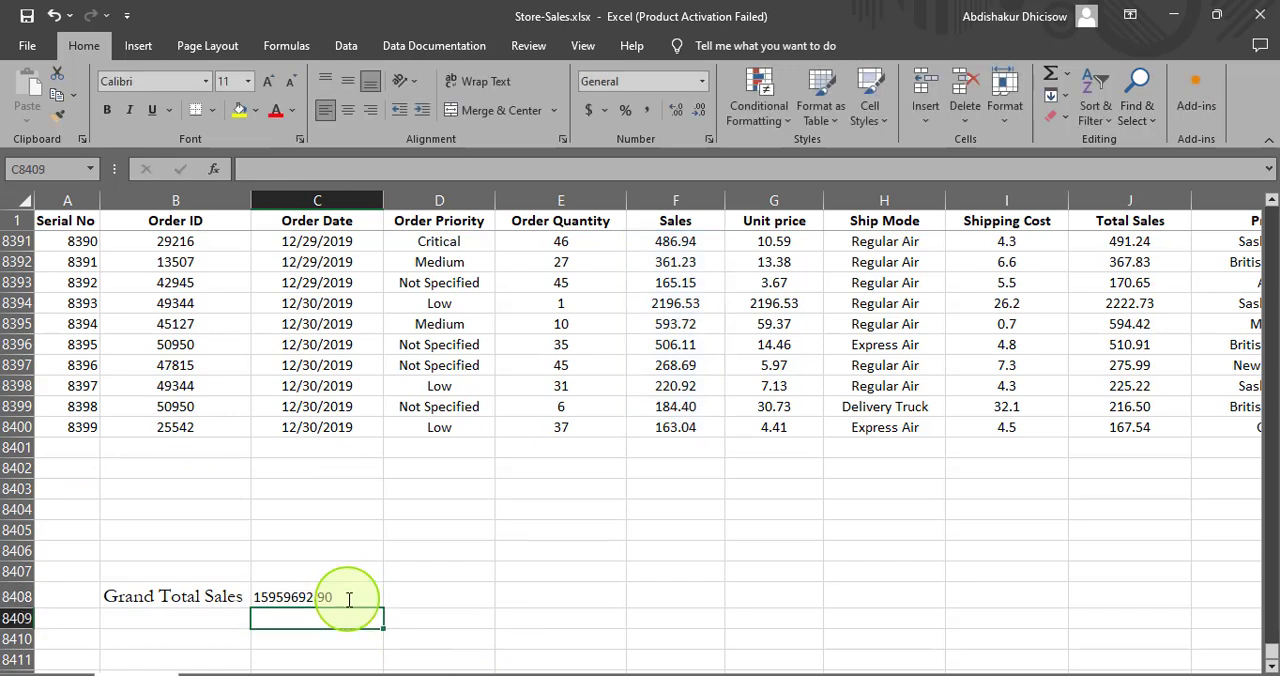
- Format the grand total in C8408 as Currency with the $ symbol and 2 decimal places
left_click(279, 598)
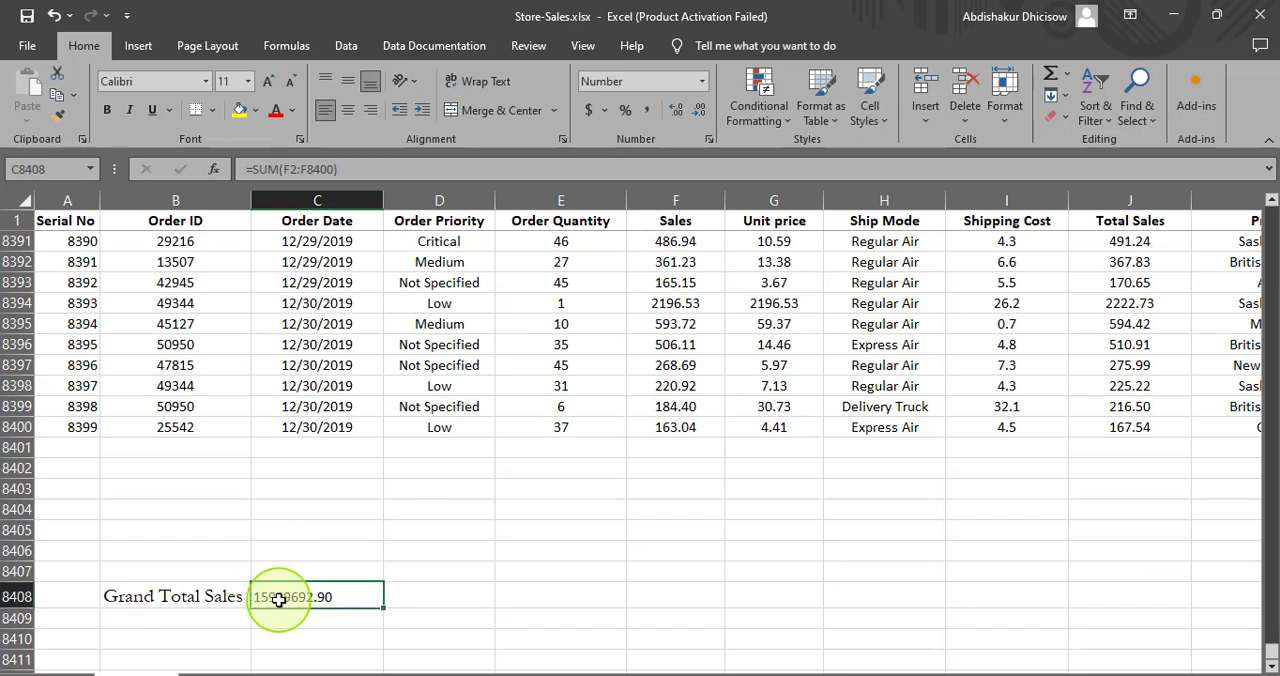
right_click(337, 595)
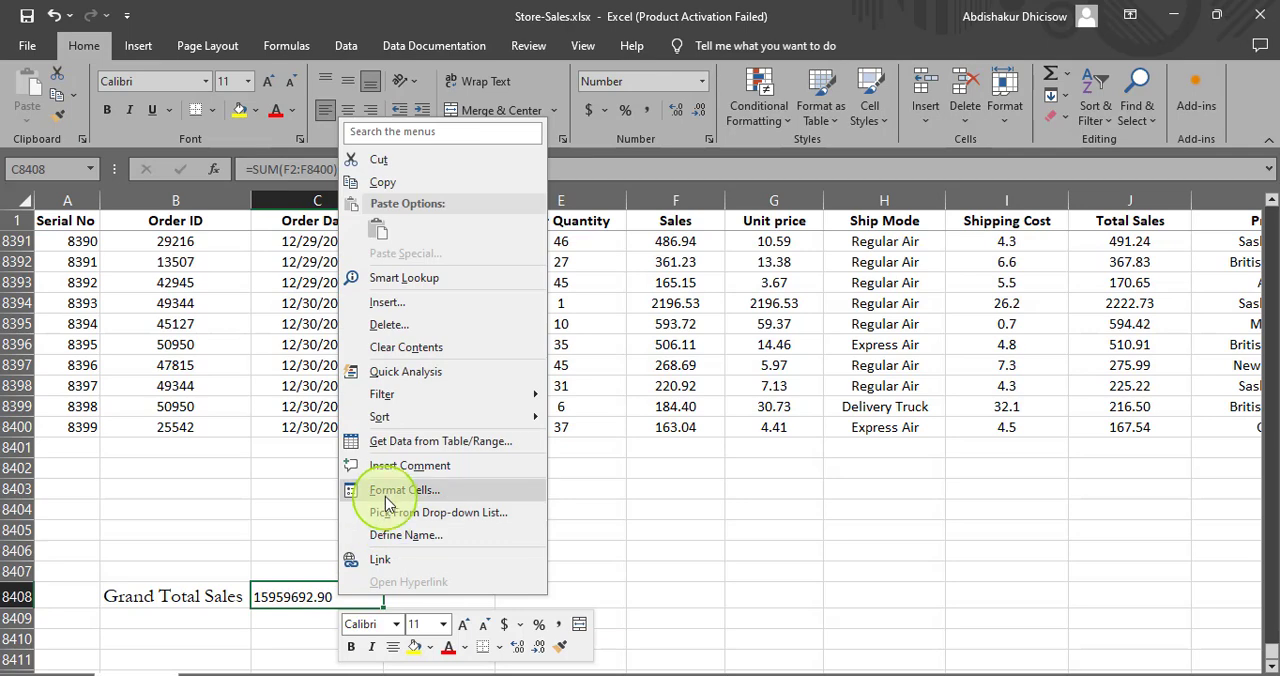
left_click(390, 492)
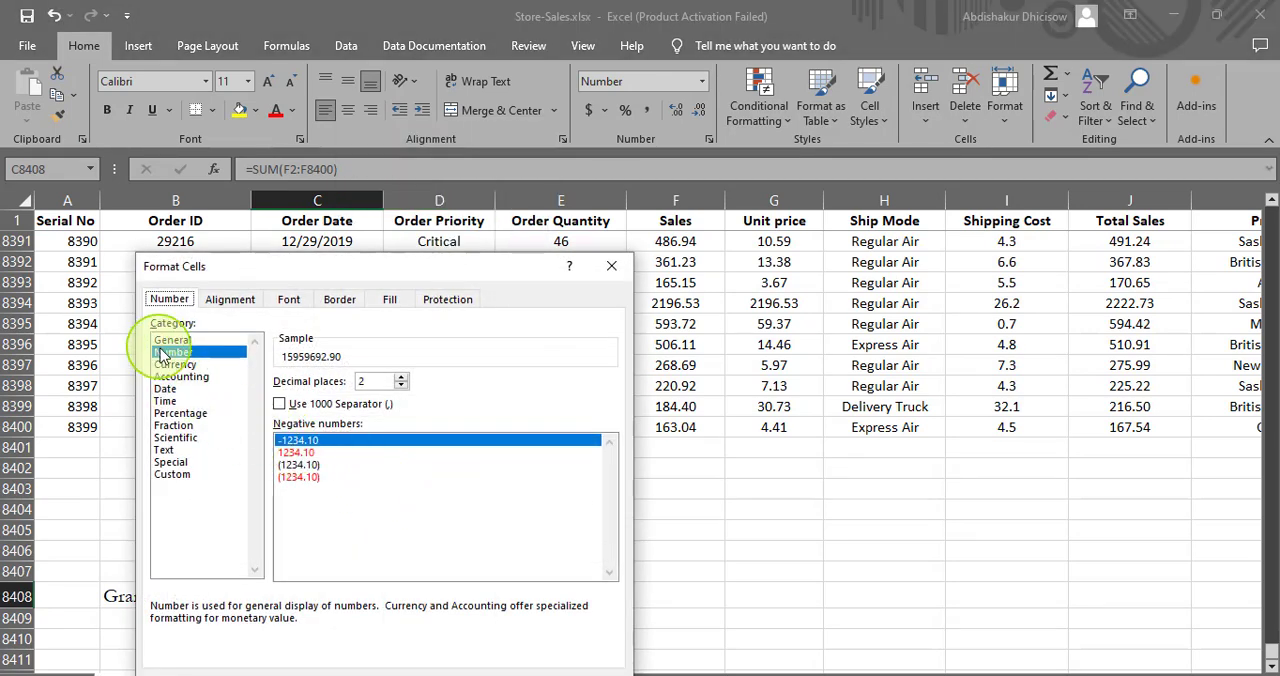
left_click(175, 364)
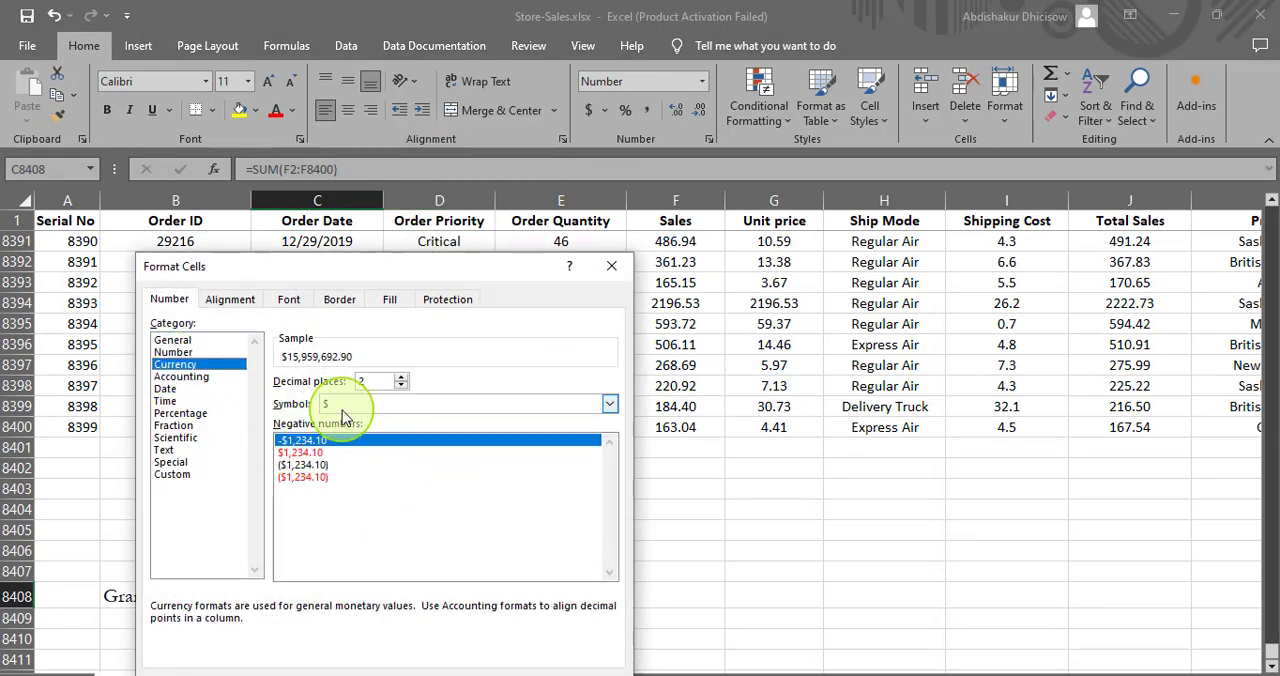
left_click(609, 404)
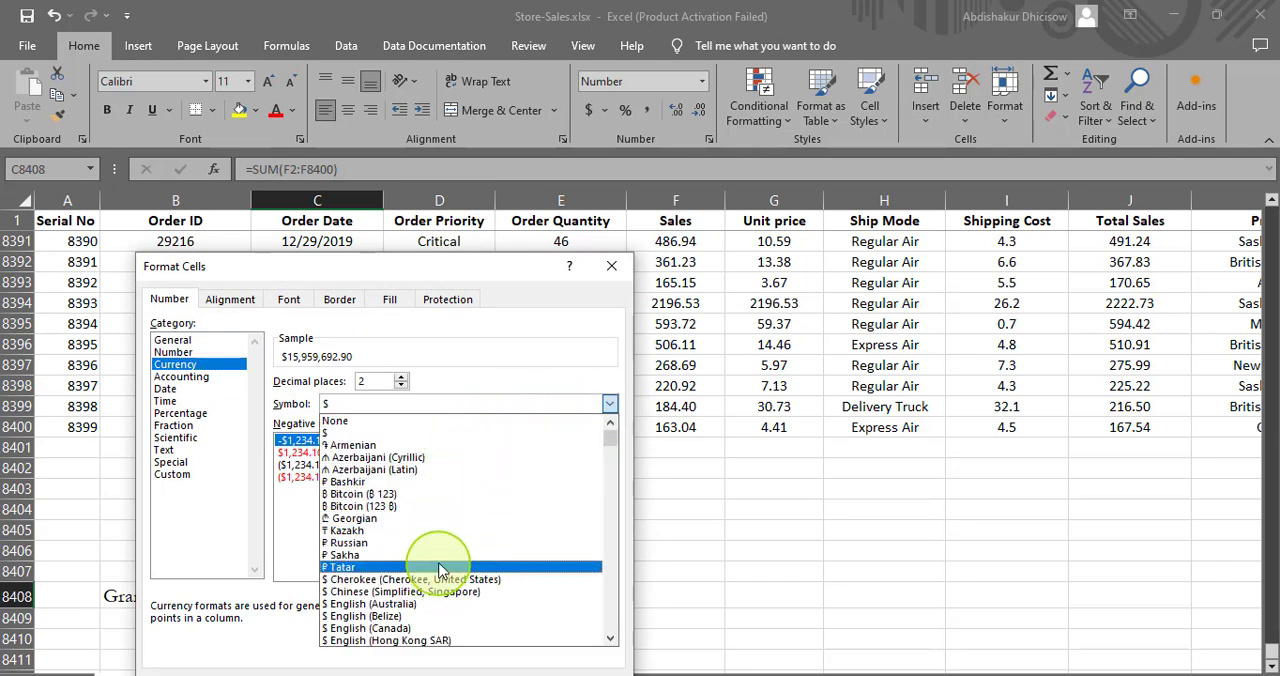
left_click(528, 350)
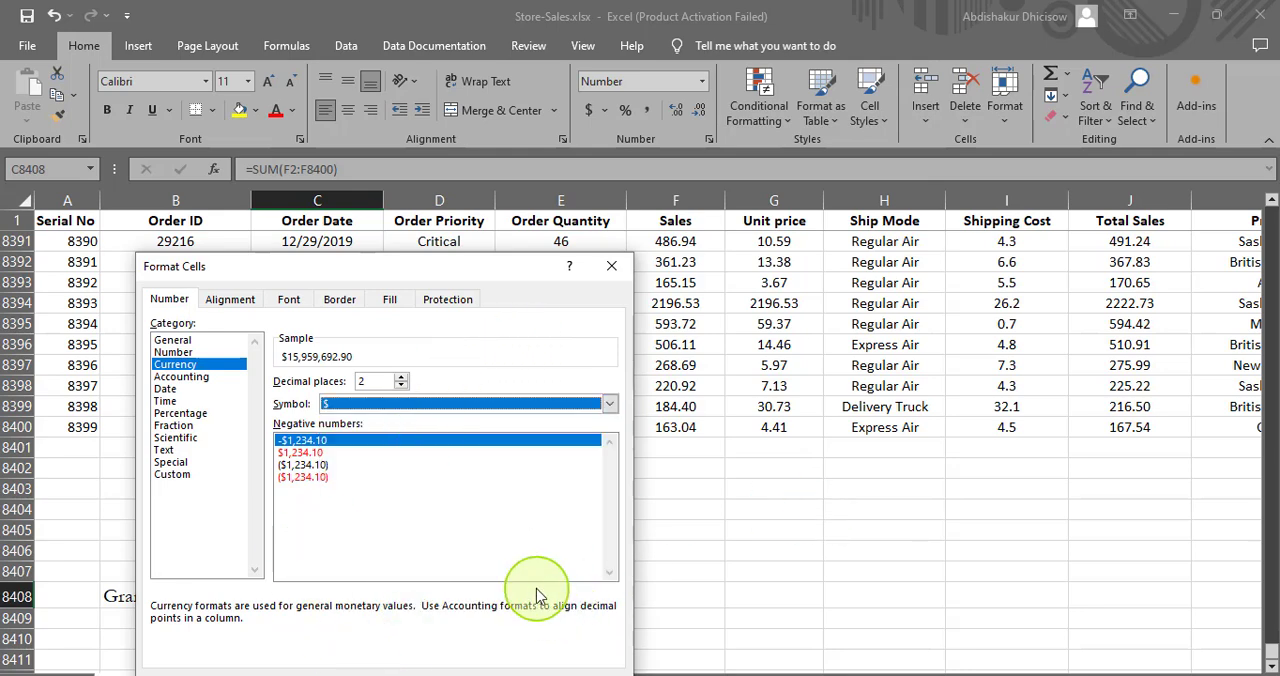
left_click(505, 665)
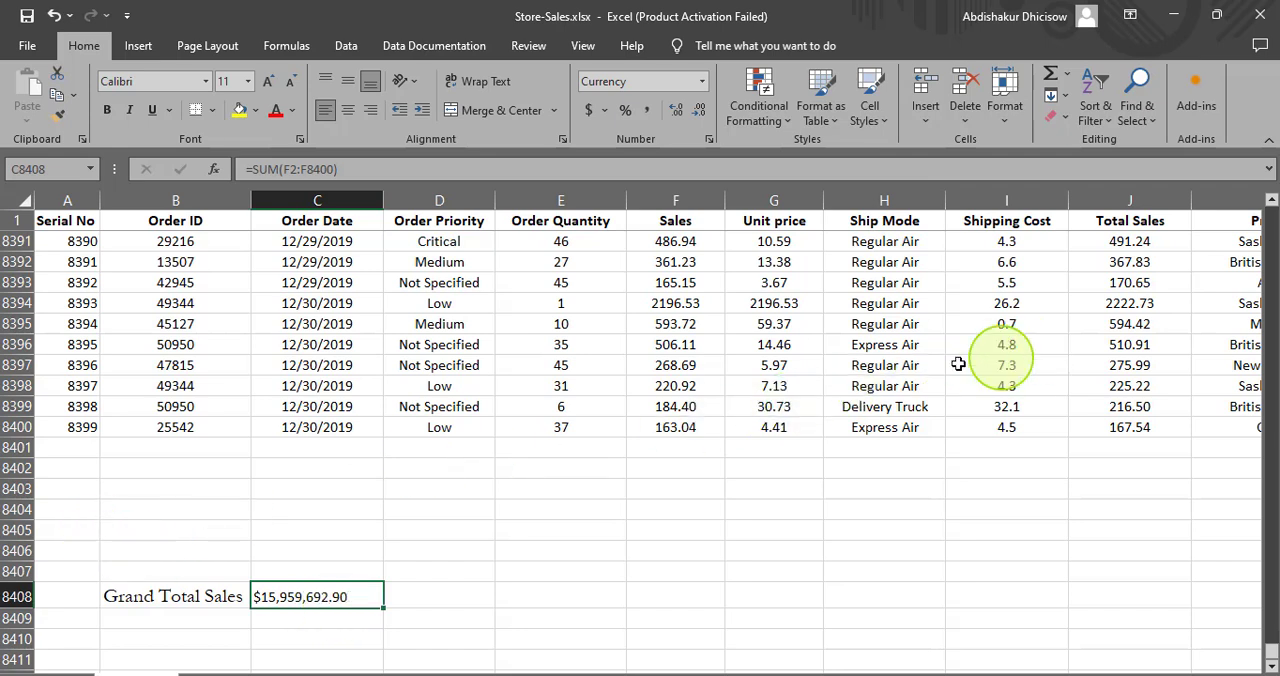
- Examine the Customer Segment column to identify the different segment names in the last records
left_click_drag(968, 670, 1103, 668)
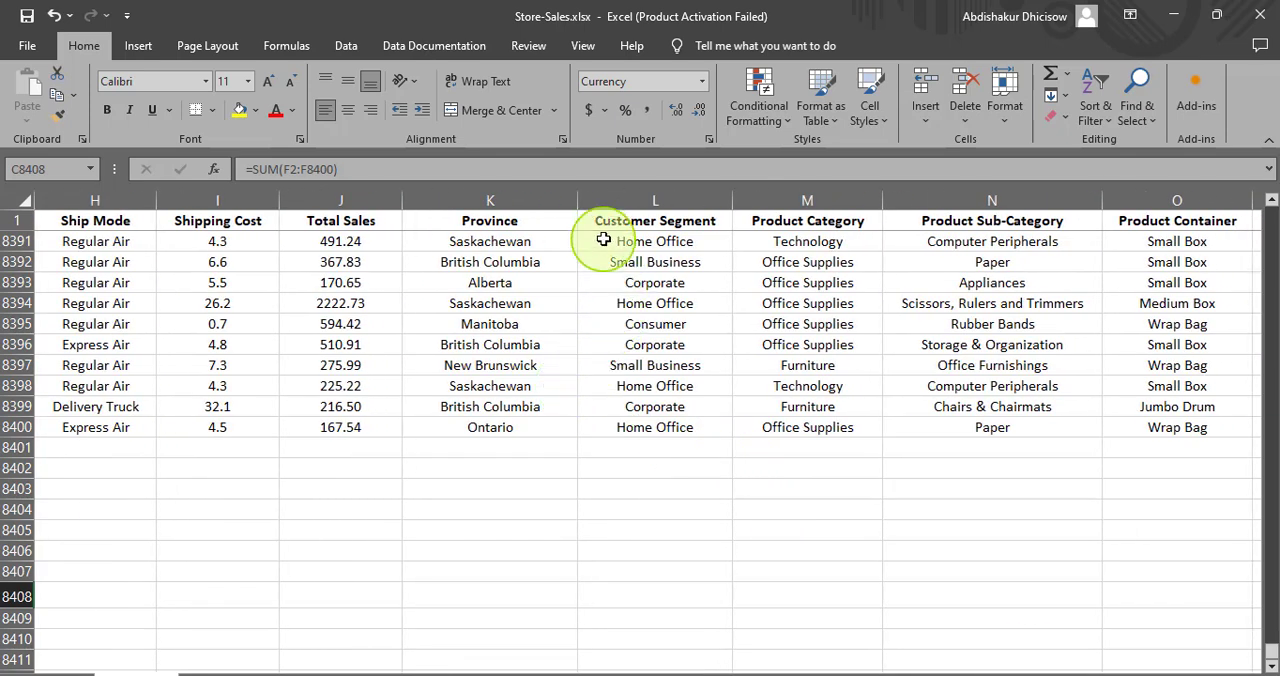
left_click(601, 219)
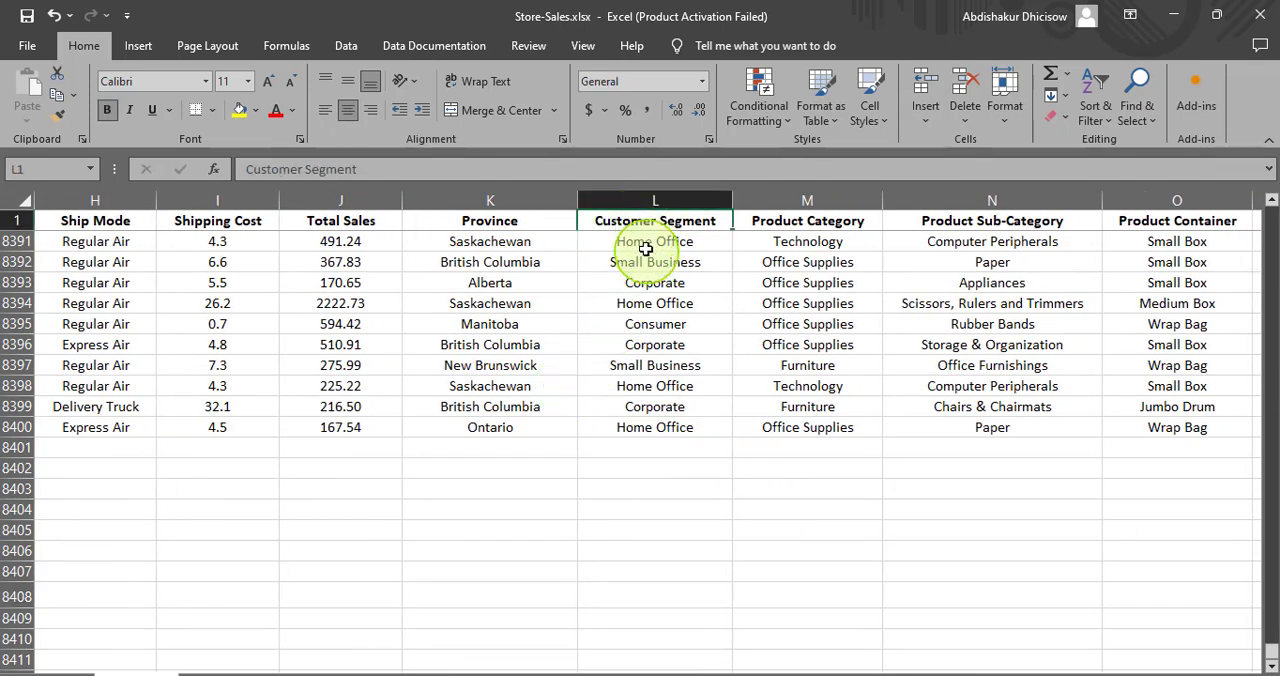
left_click(646, 247)
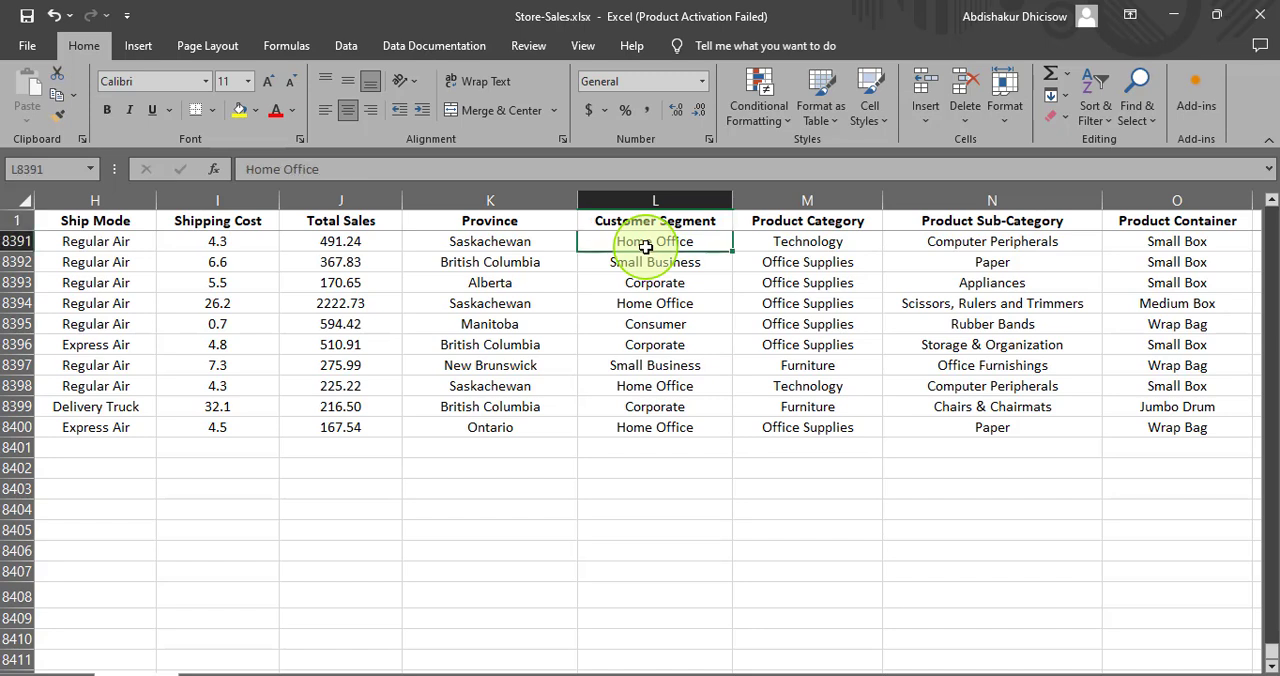
left_click(639, 268)
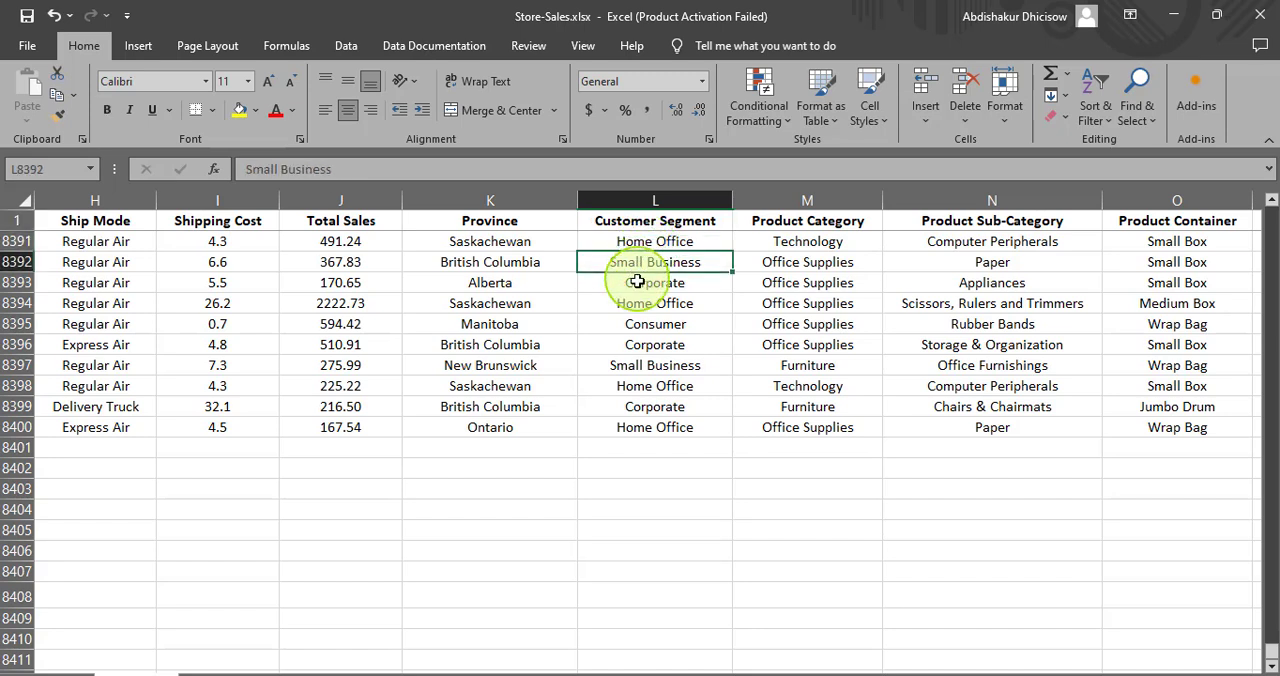
left_click(640, 283)
left_click(652, 326)
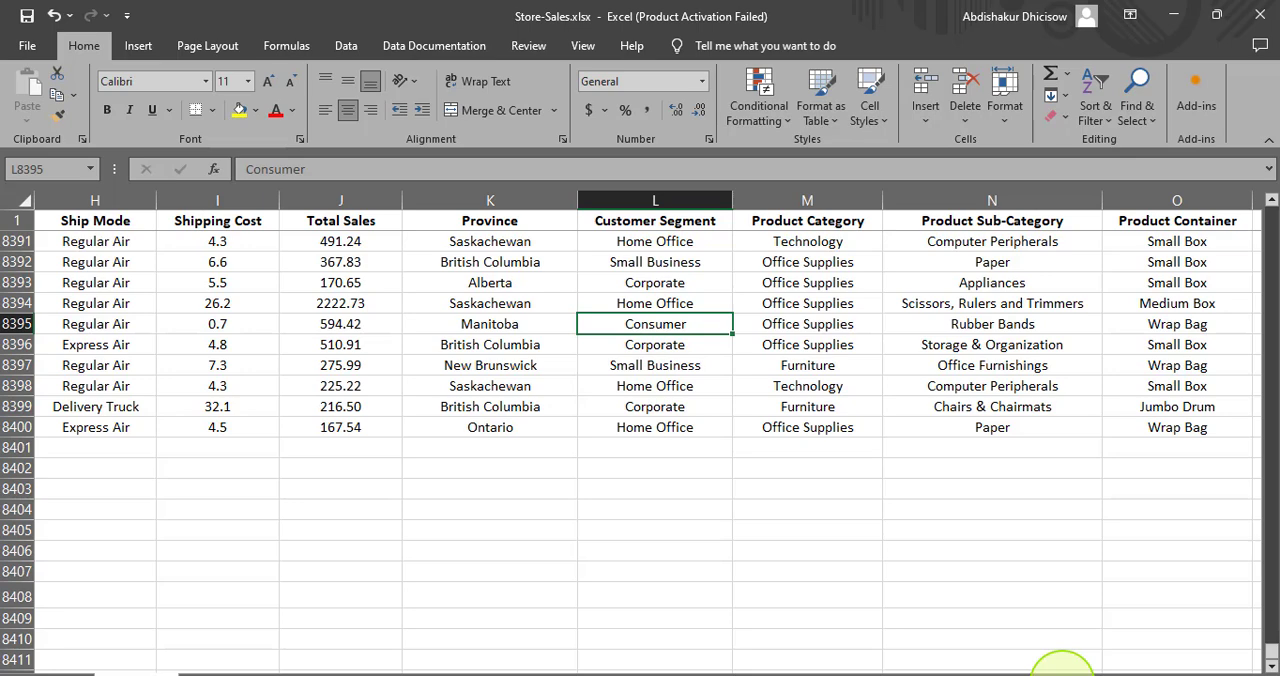
left_click_drag(1062, 665, 858, 665)
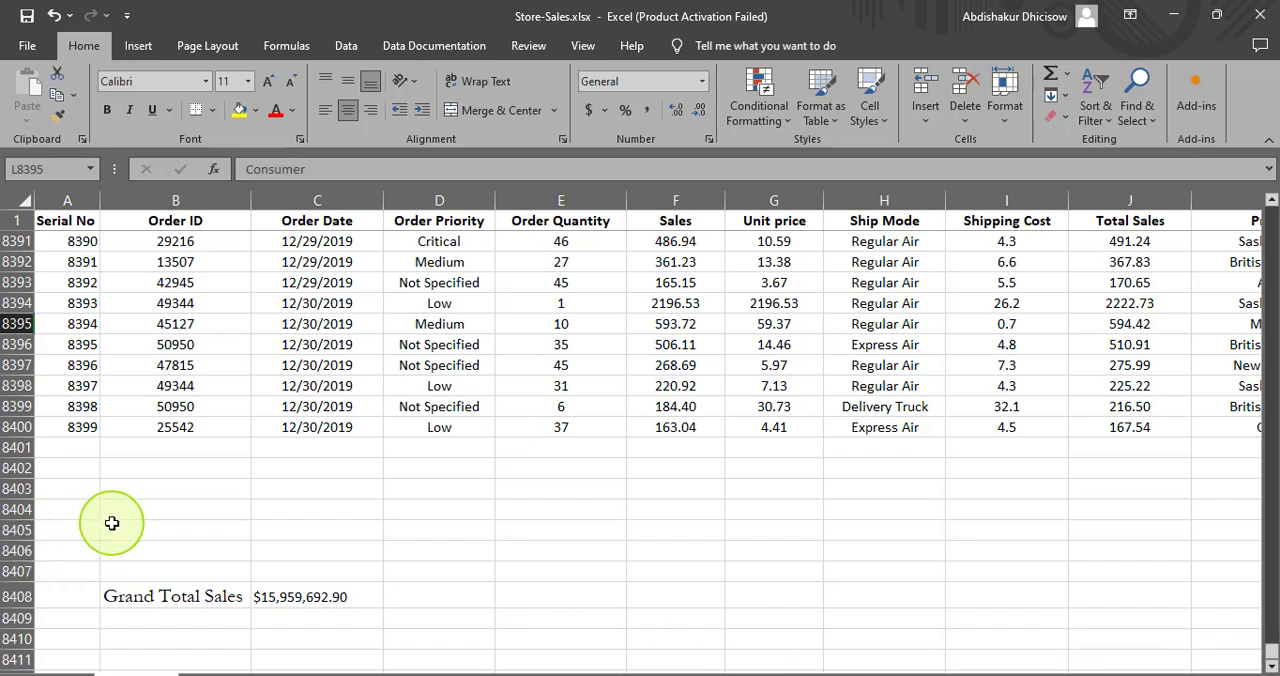
- Enter the label "Total Sales-Home office" in B8404, checking the segment name against the Customer Segment column
left_click(108, 512)
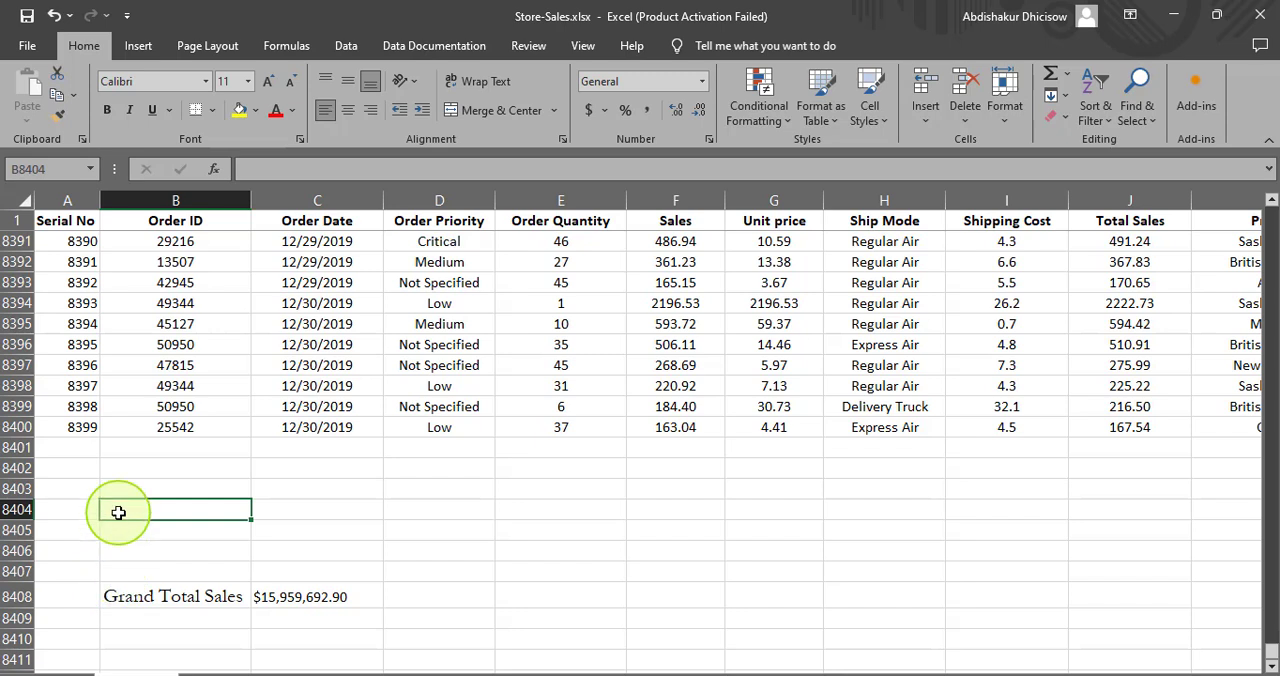
type("Total Sales-")
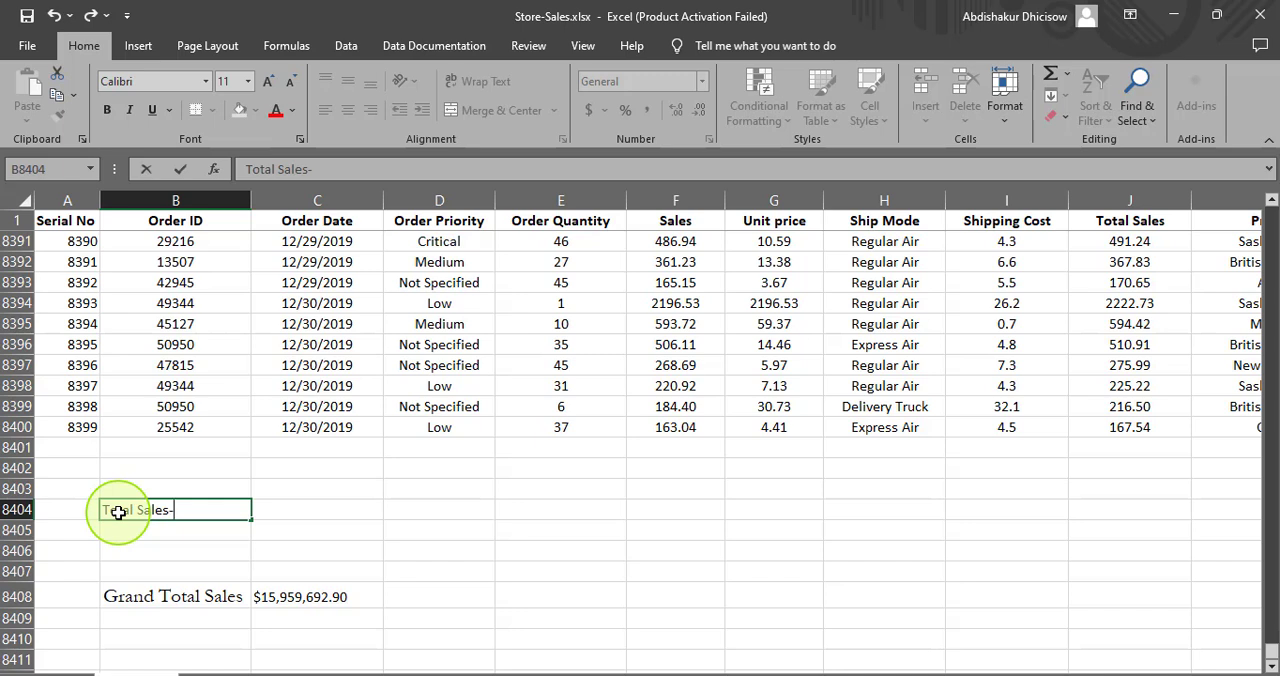
left_click_drag(909, 668, 1020, 667)
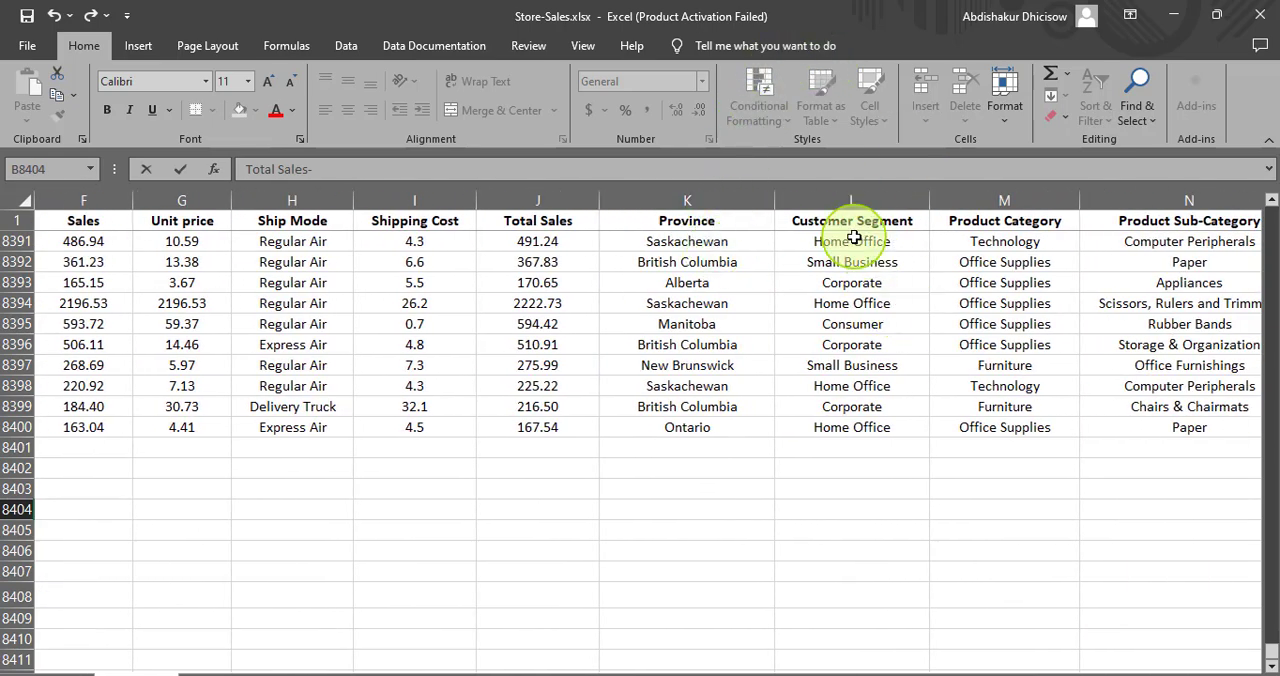
left_click(856, 242)
left_click(857, 262)
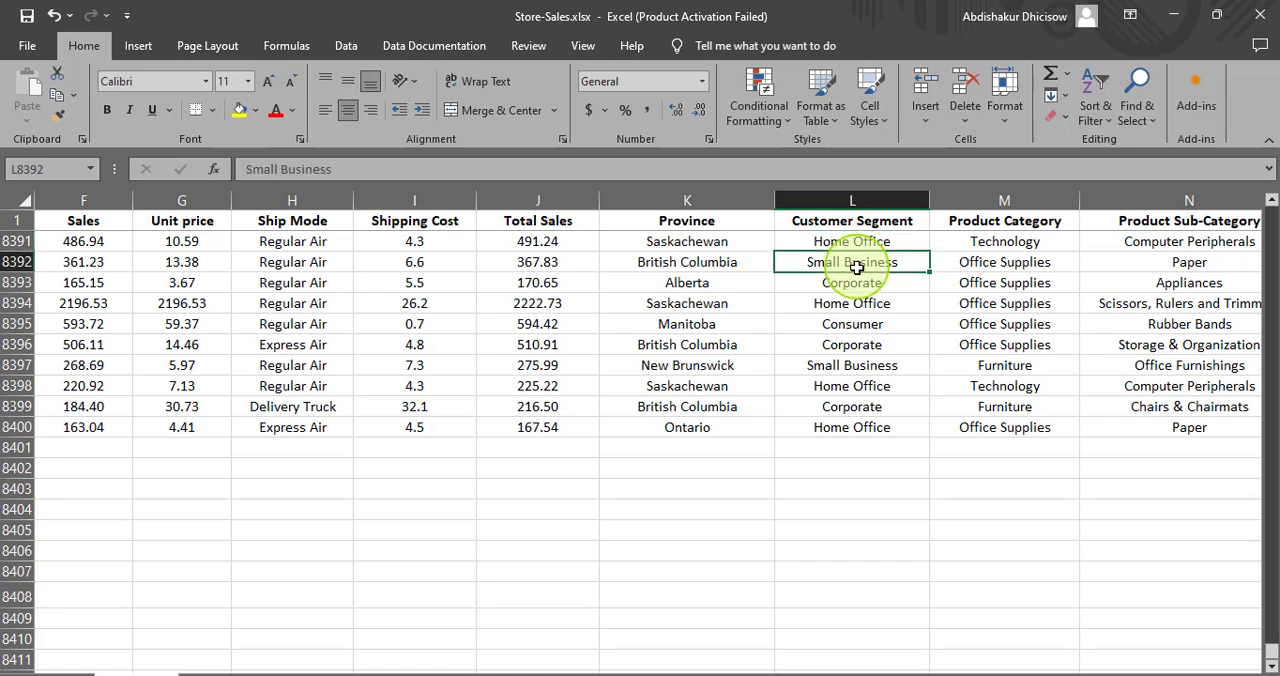
left_click(858, 283)
left_click(860, 303)
left_click(862, 324)
left_click_drag(988, 668, 852, 668)
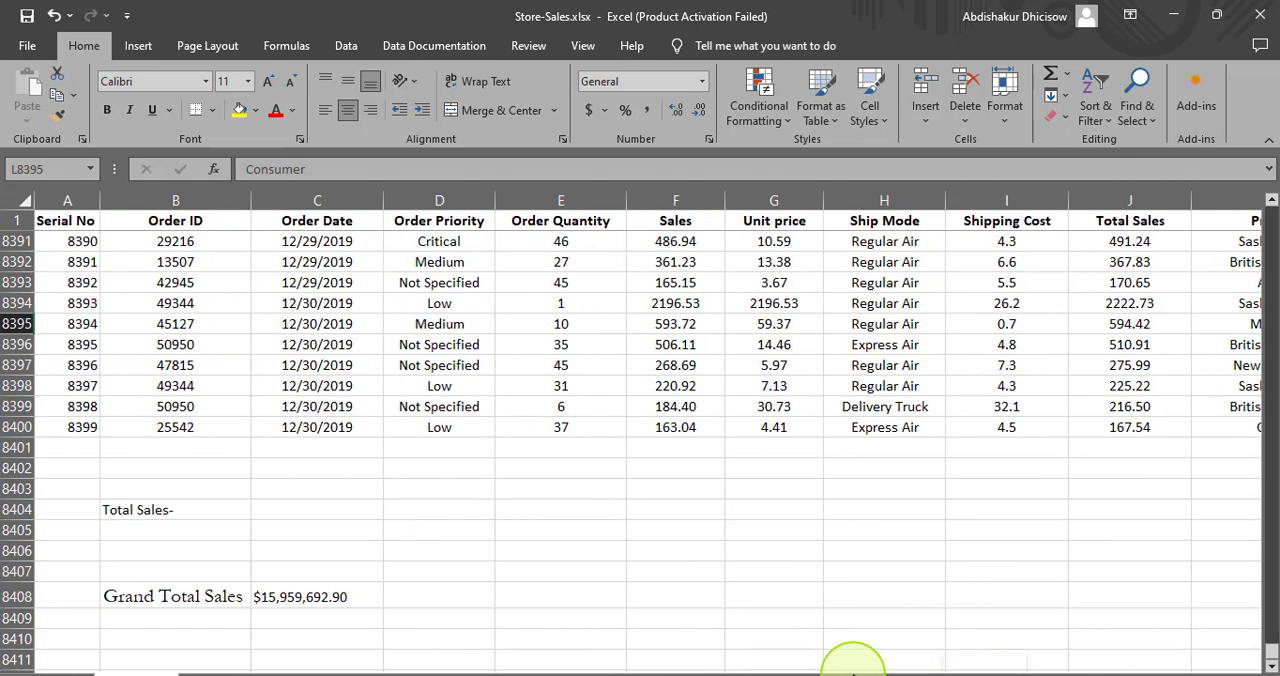
left_click(186, 511)
left_click(320, 170)
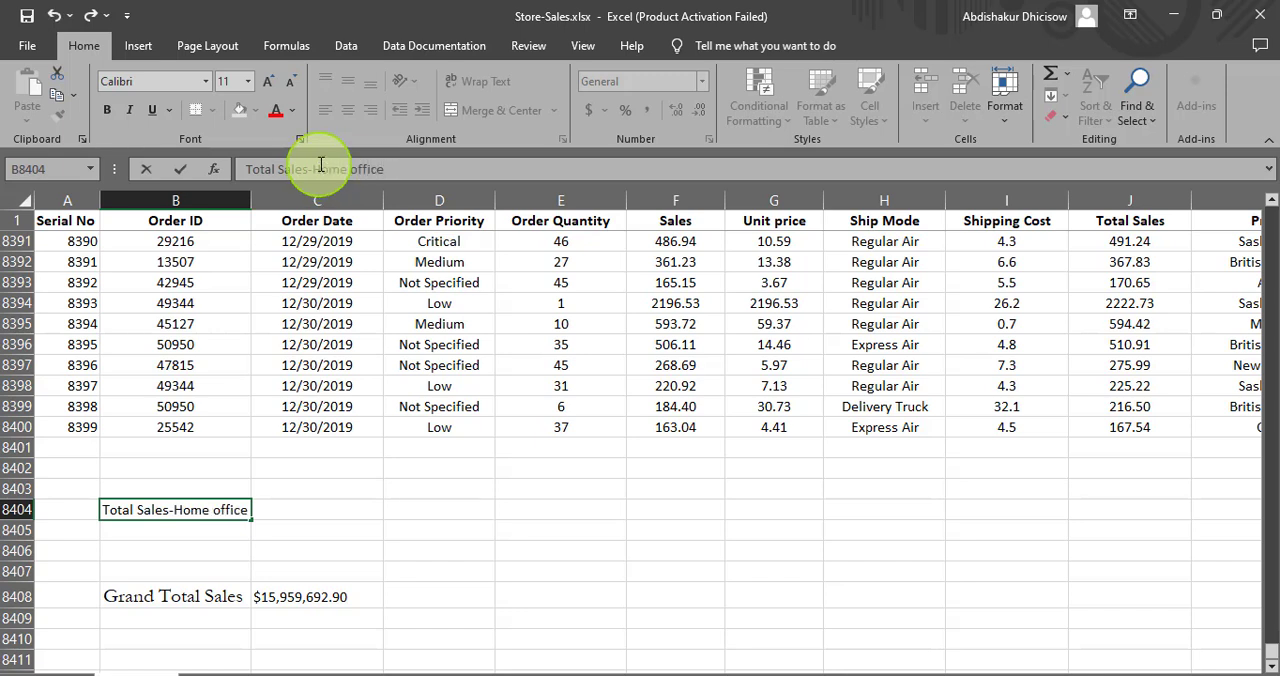
left_click(126, 531)
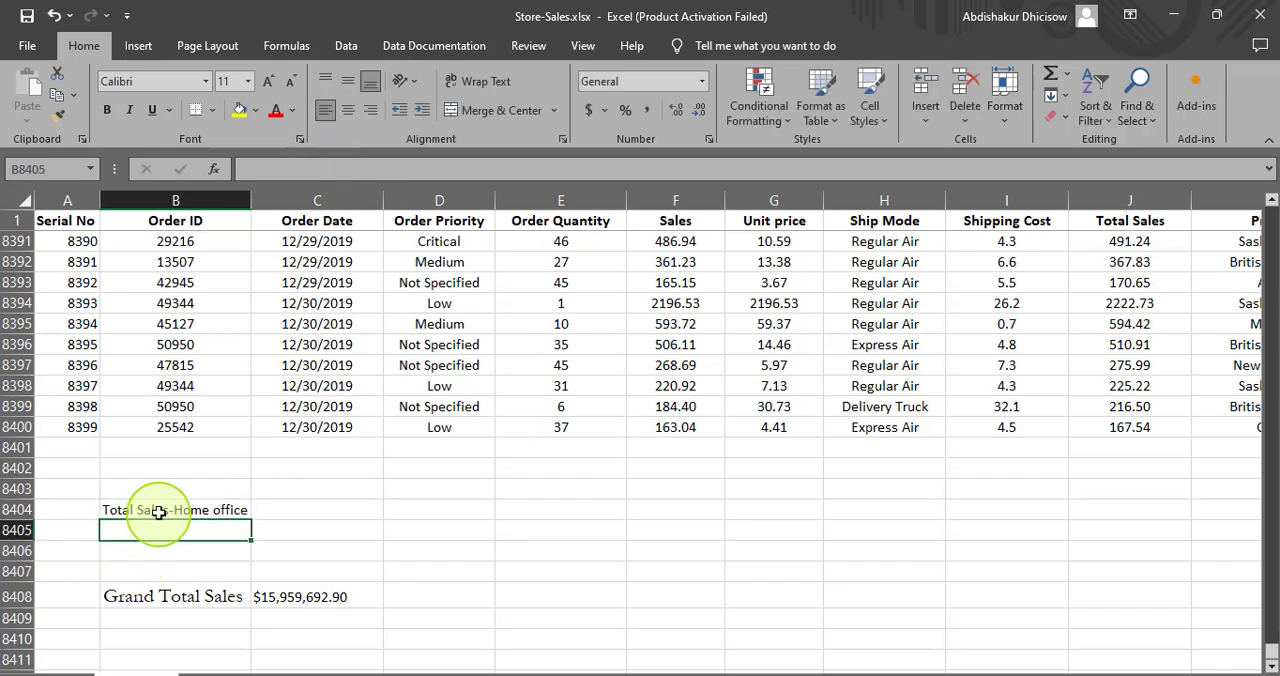
- Copy the "Total Sales-Home office" label from B8404 into B8405, B8406 and B8407
left_click(159, 511)
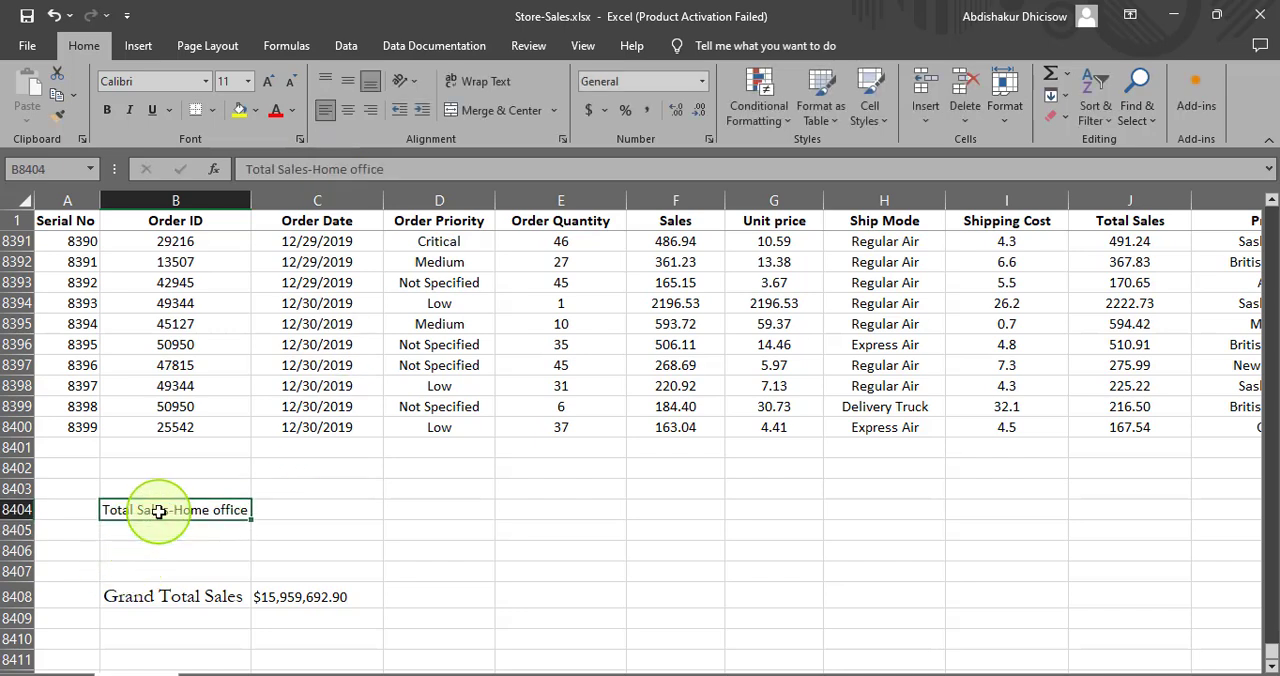
right_click(207, 513)
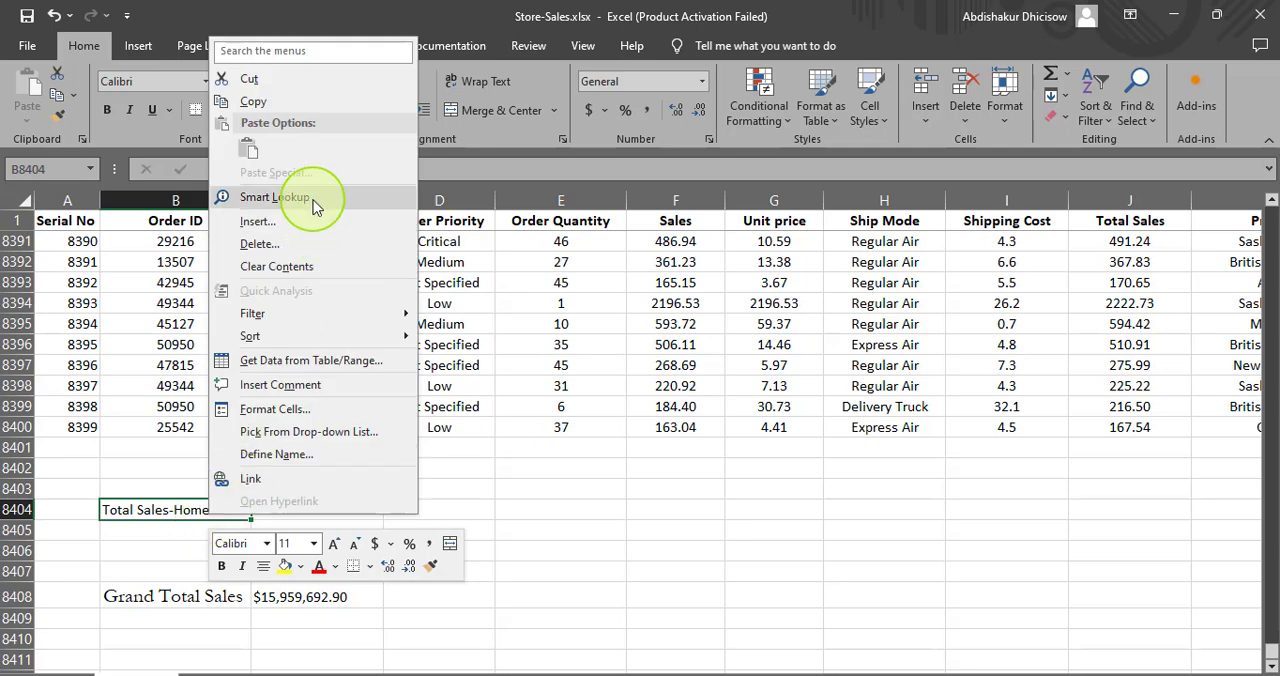
left_click(284, 102)
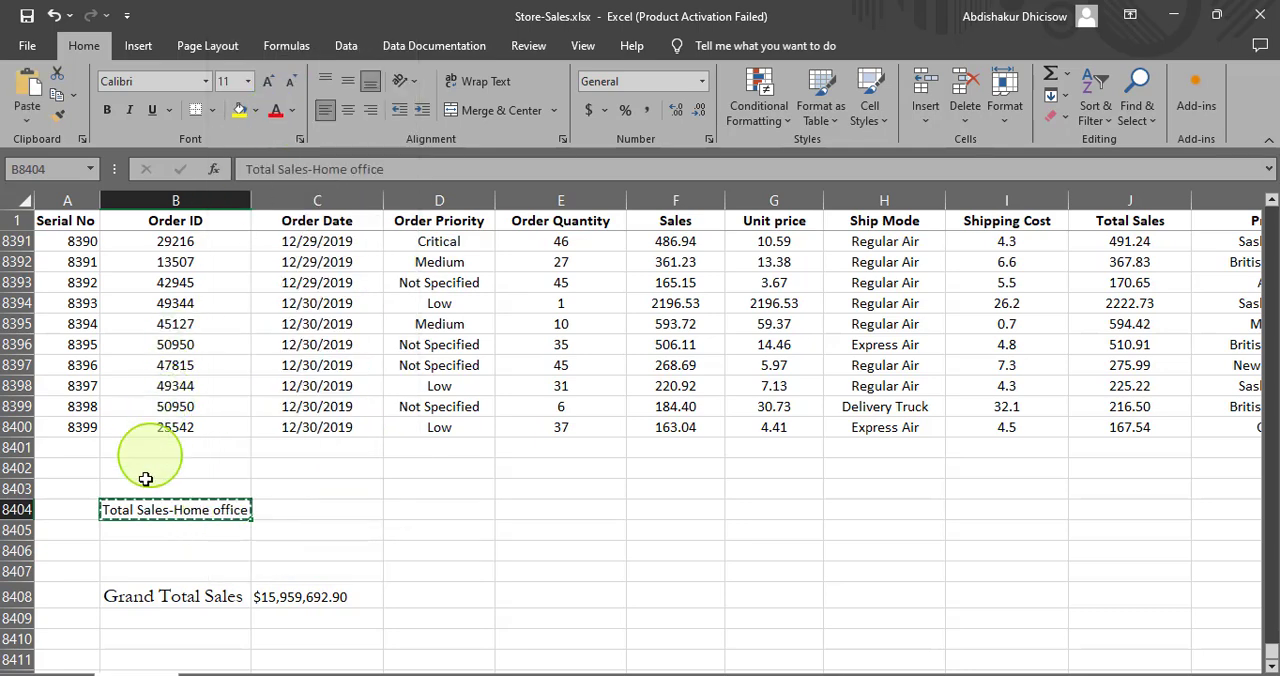
left_click(140, 534)
right_click(140, 534)
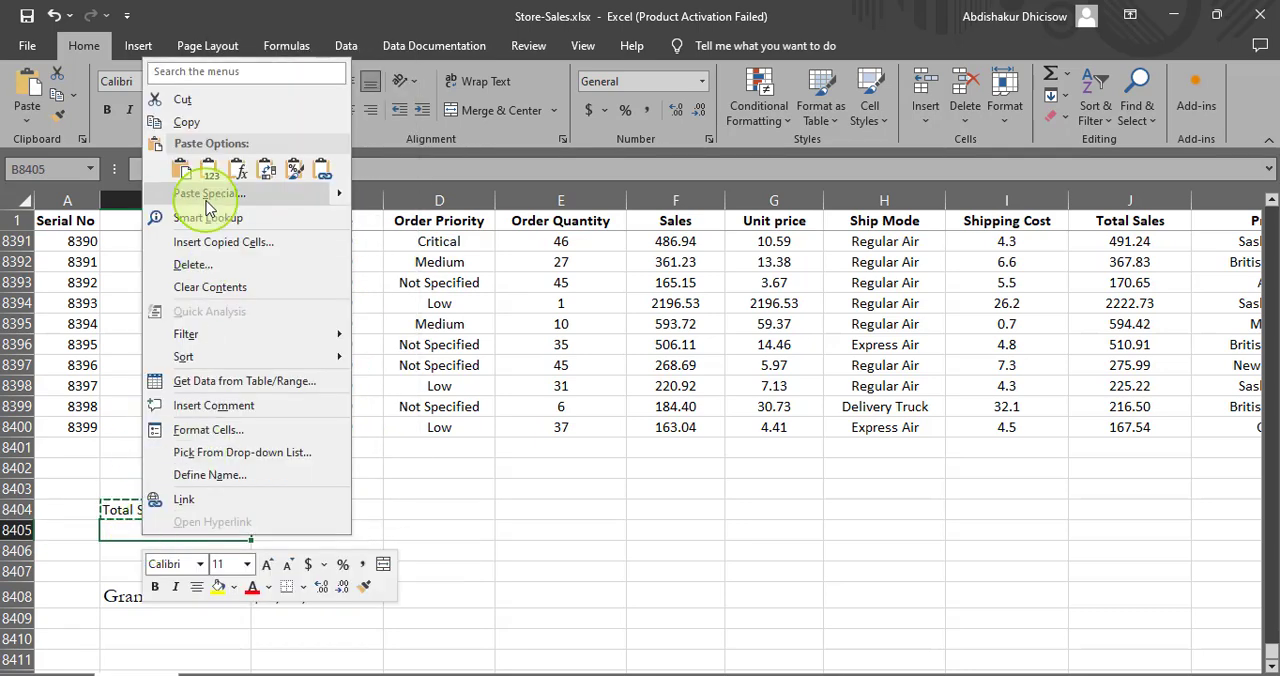
left_click(185, 178)
left_click(131, 548)
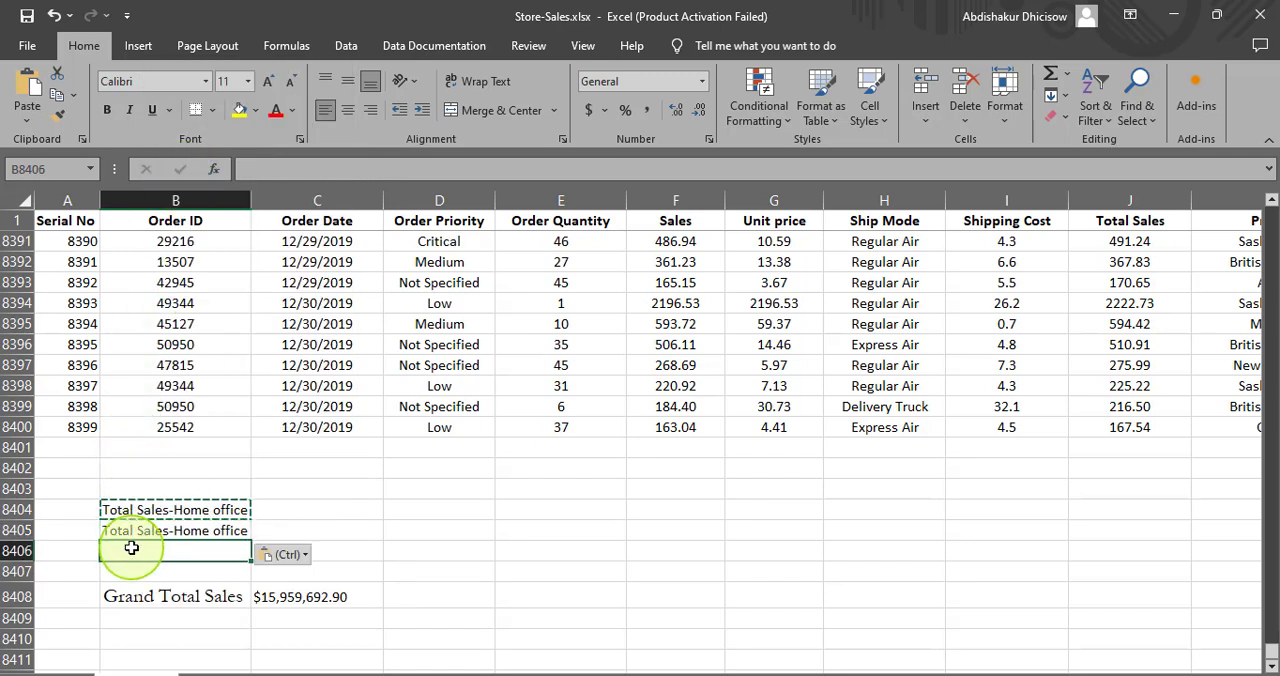
key("ctrl+v")
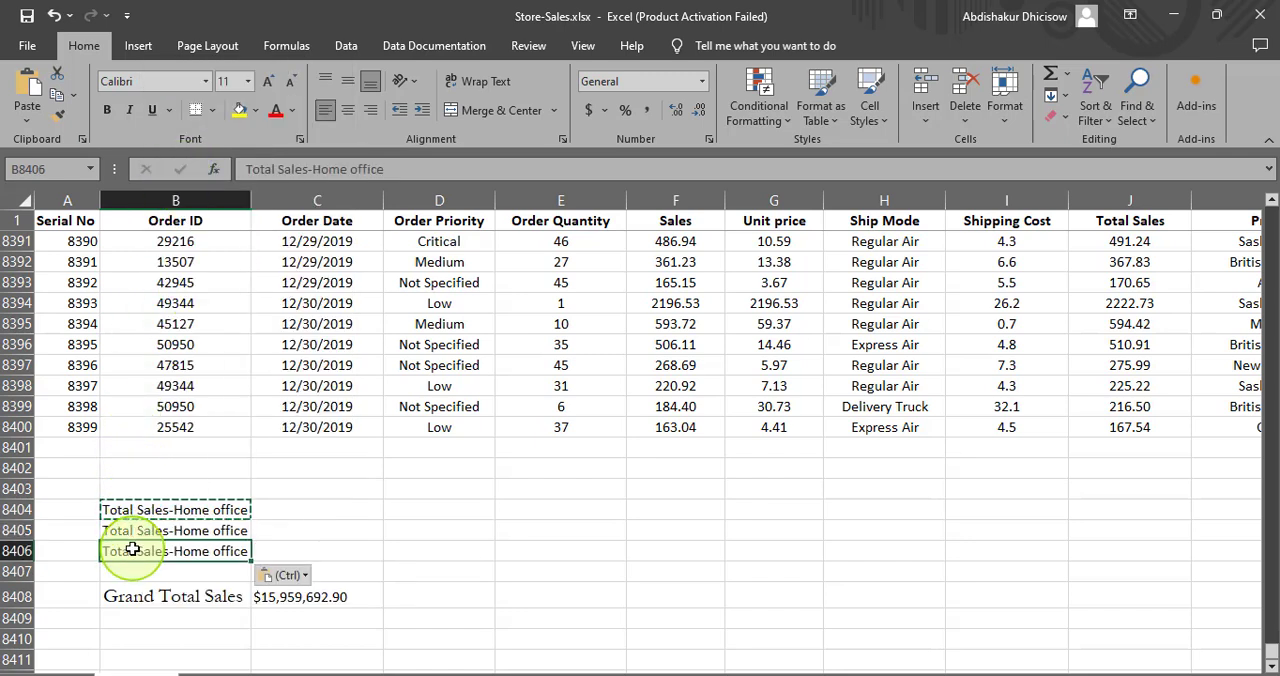
left_click(142, 571)
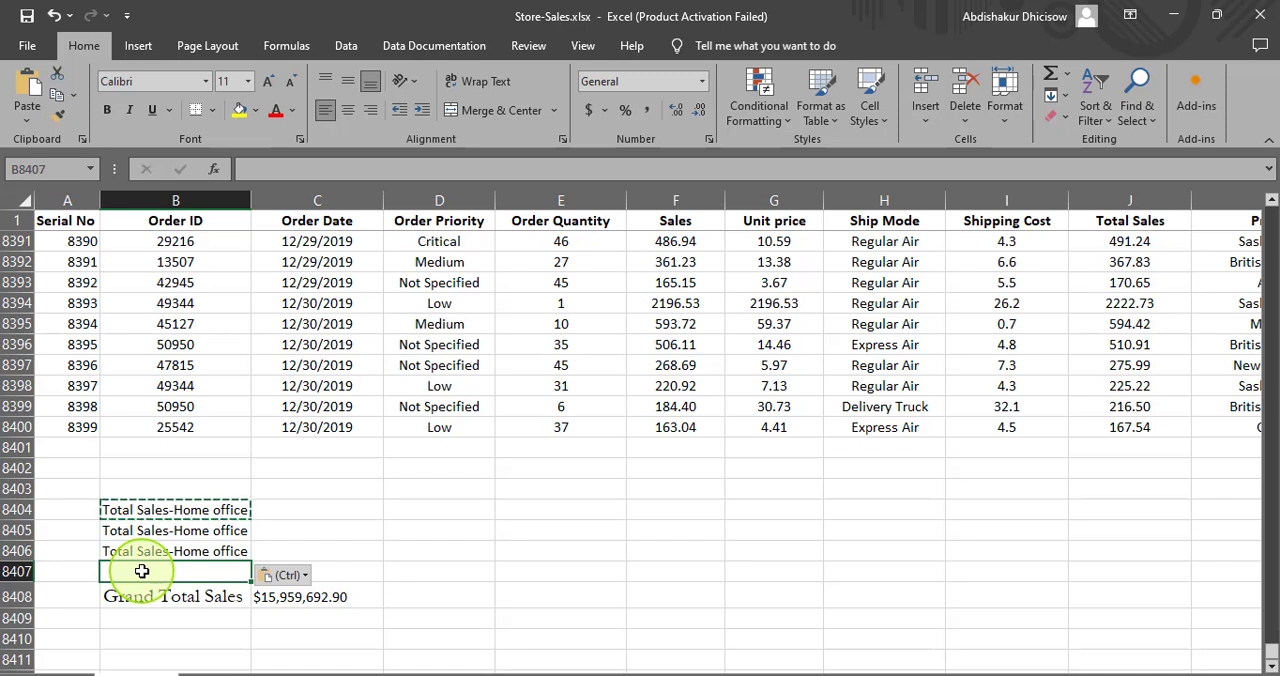
key("ctrl+v")
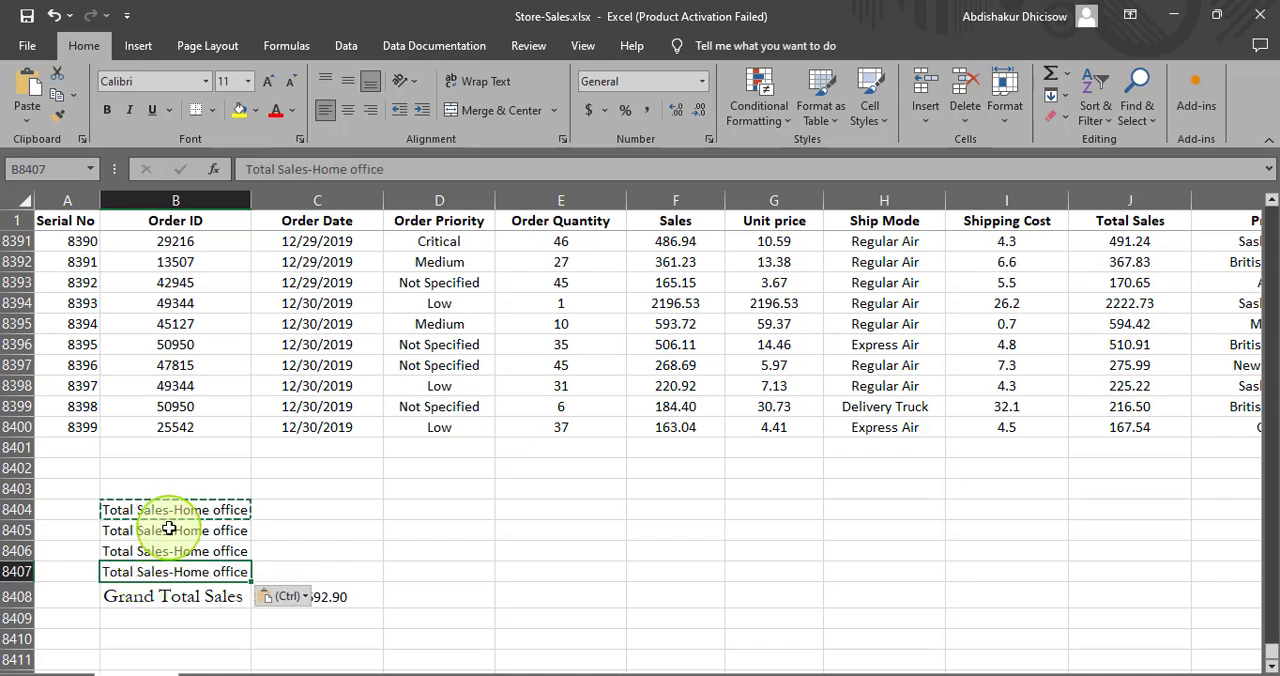
- Change the segment name in the B8405 label so it reads "Total Sales-Small Busines"
left_click(170, 528)
left_click(394, 166)
left_click_drag(394, 166, 313, 168)
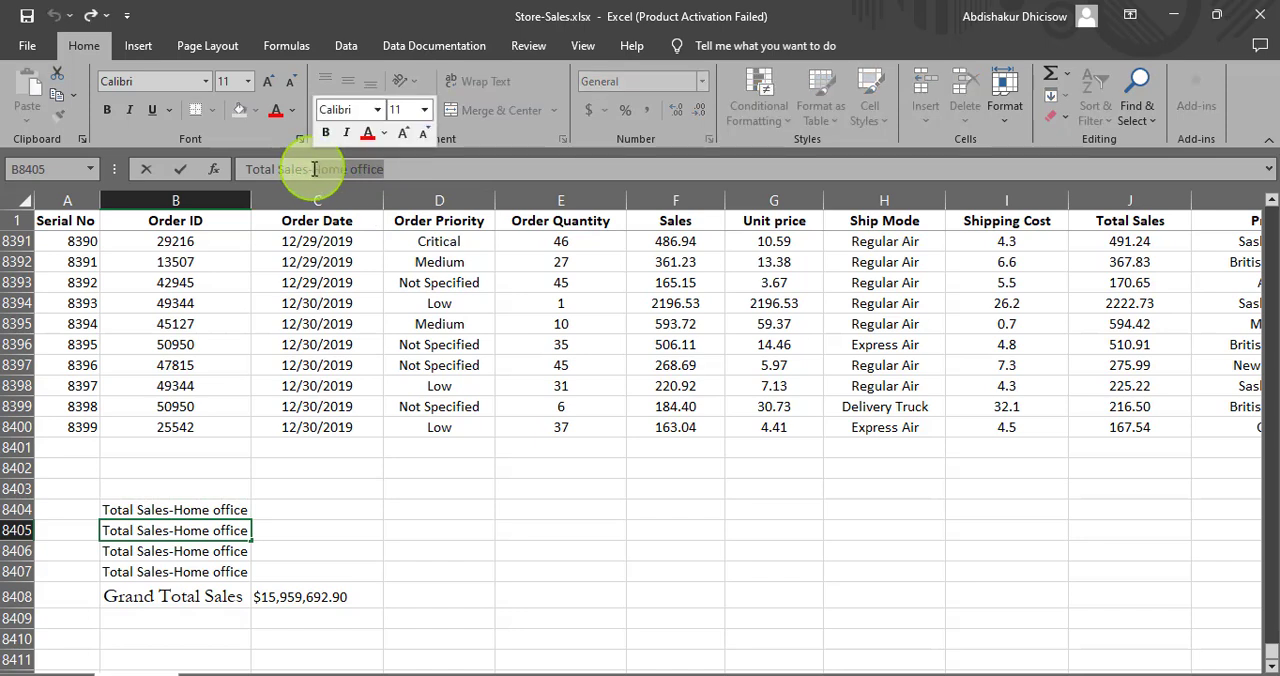
type("Smal")
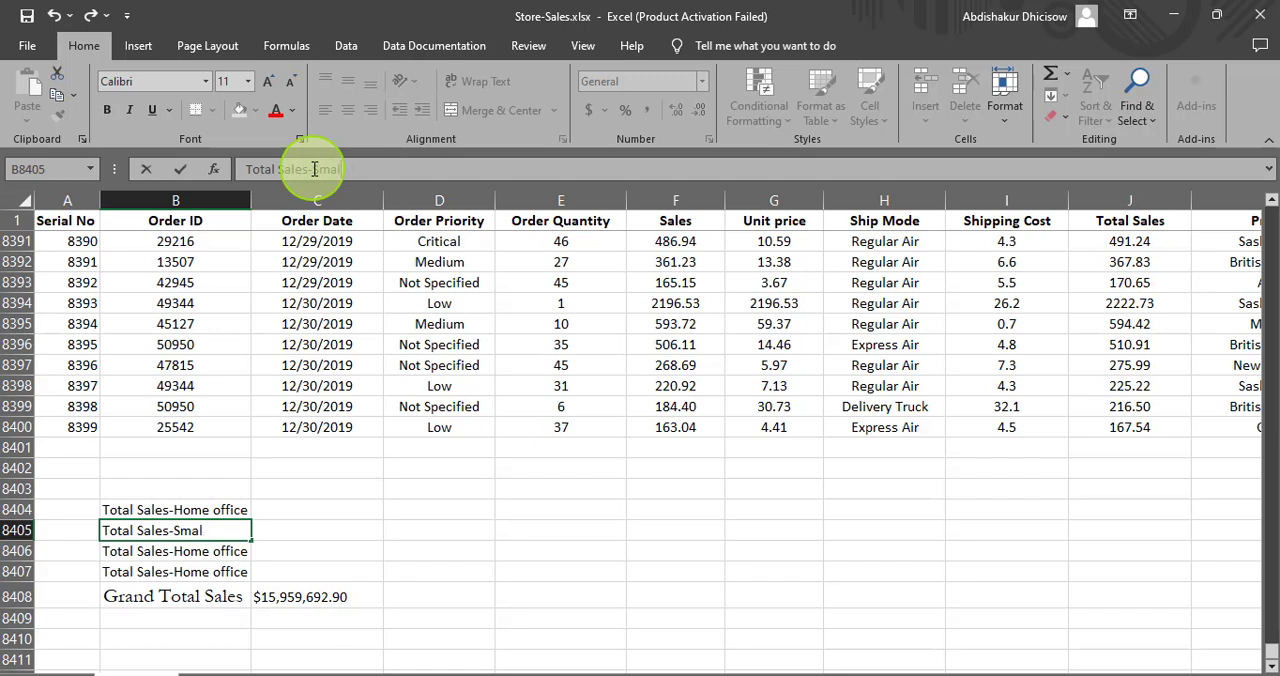
type("l Busines")
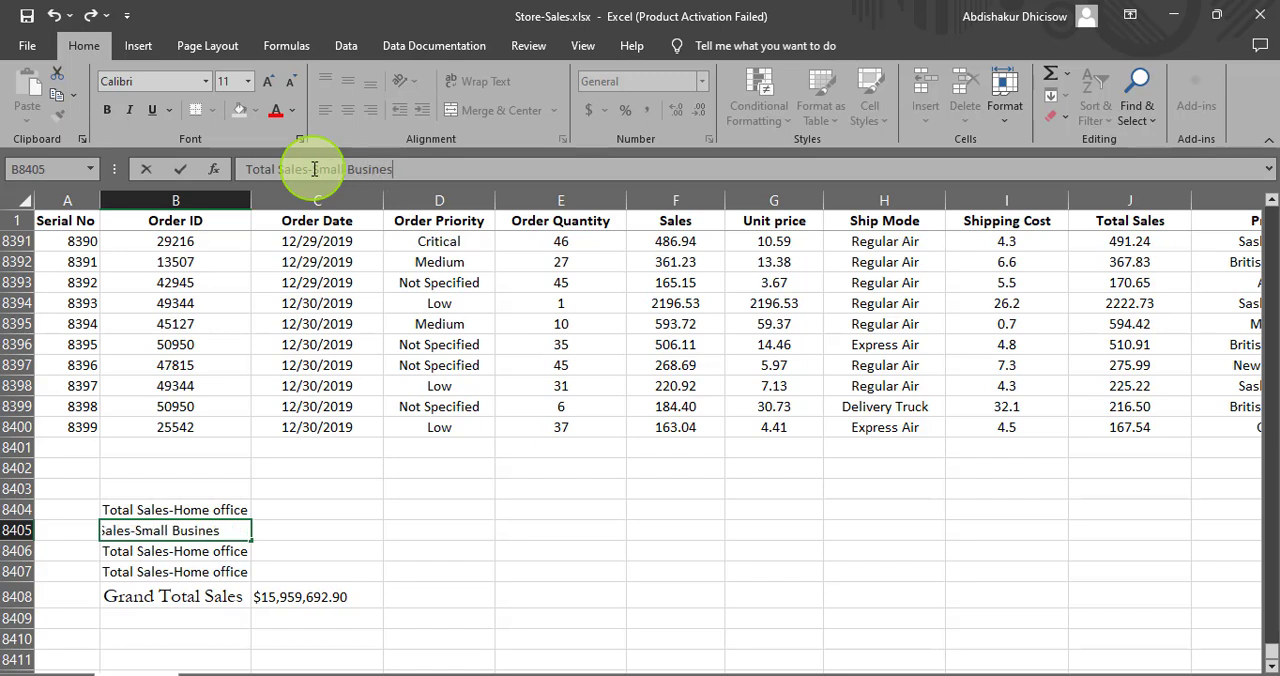
- Change the label in B8406 to "Total Sales-Corporate" and the one in B8407 to "Total Sales-Consumer"
left_click(172, 551)
left_click_drag(392, 168, 316, 165)
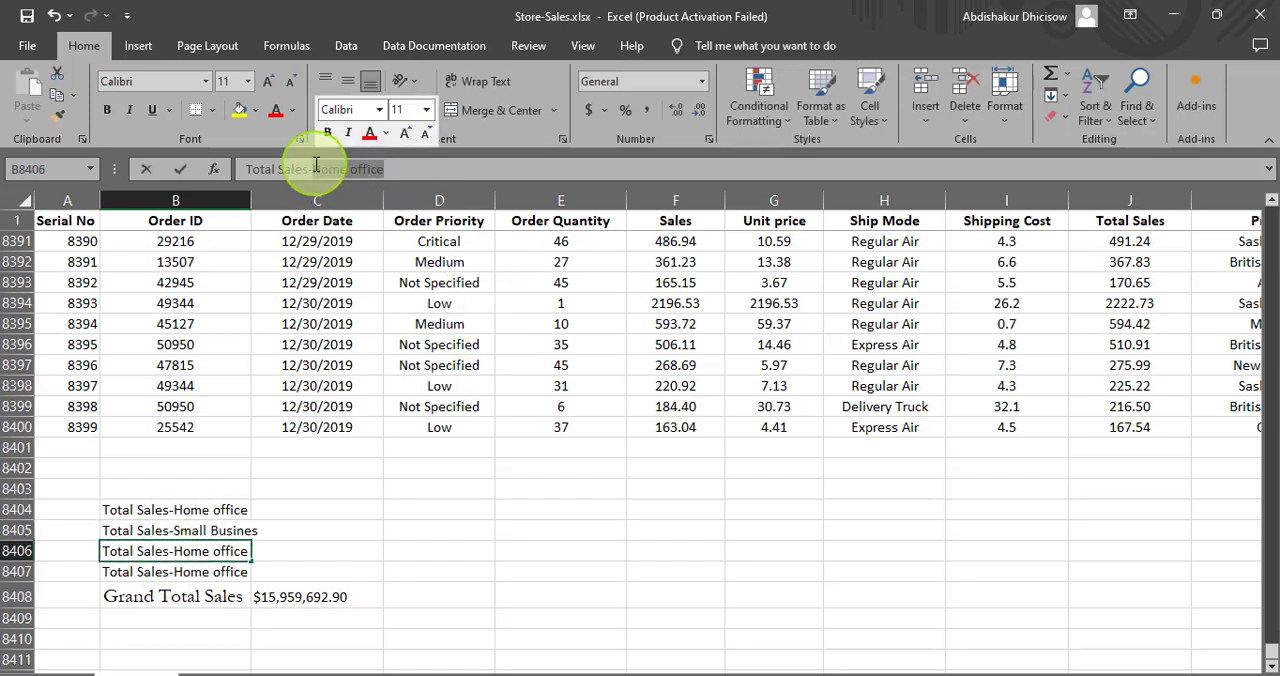
type("Corporat")
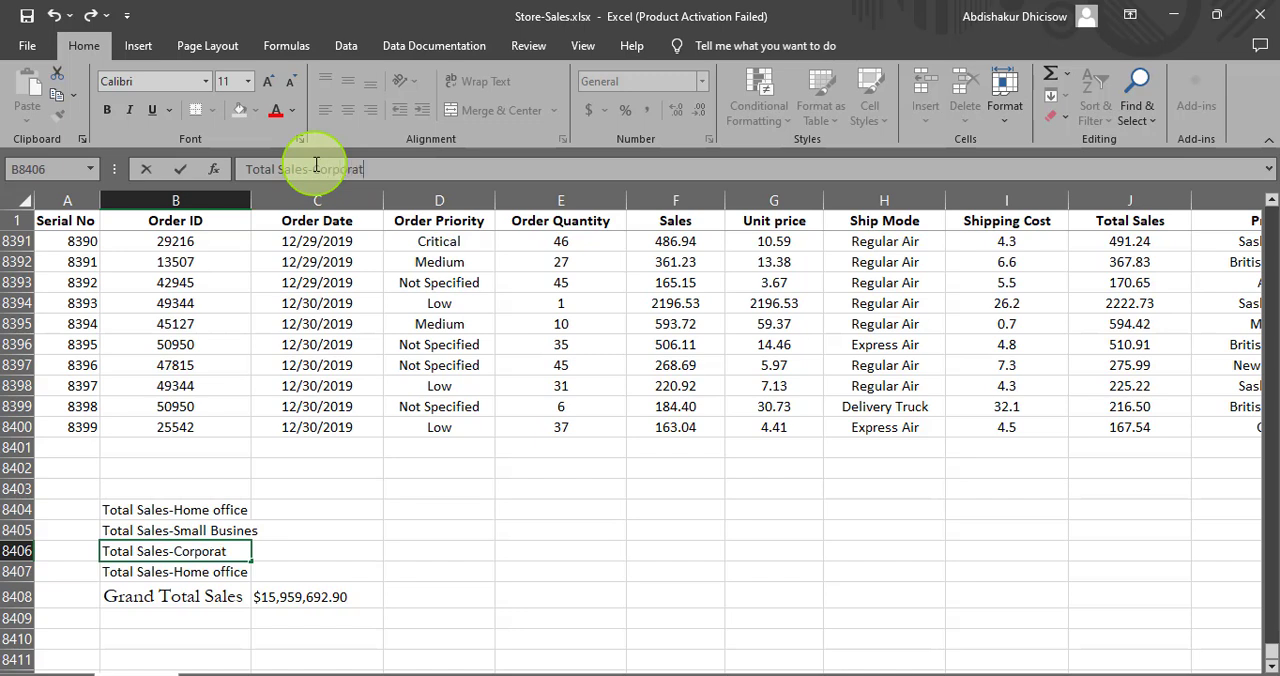
key("Return")
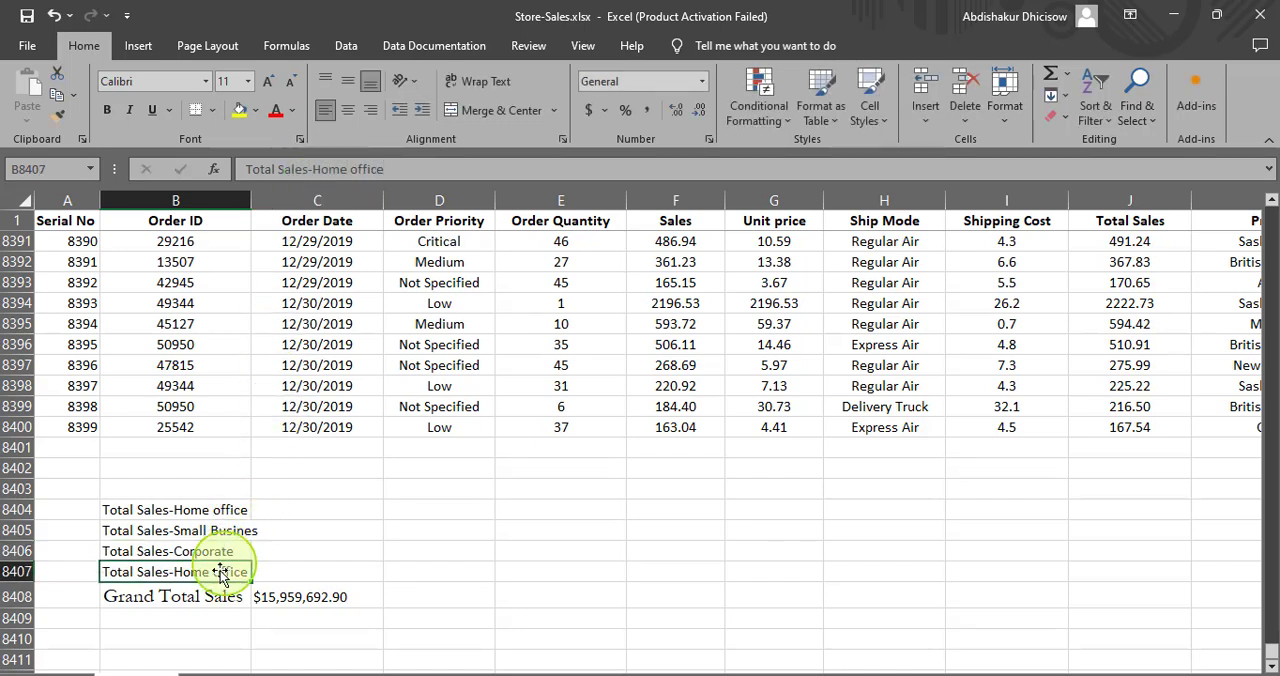
left_click_drag(382, 170, 316, 170)
type("Con")
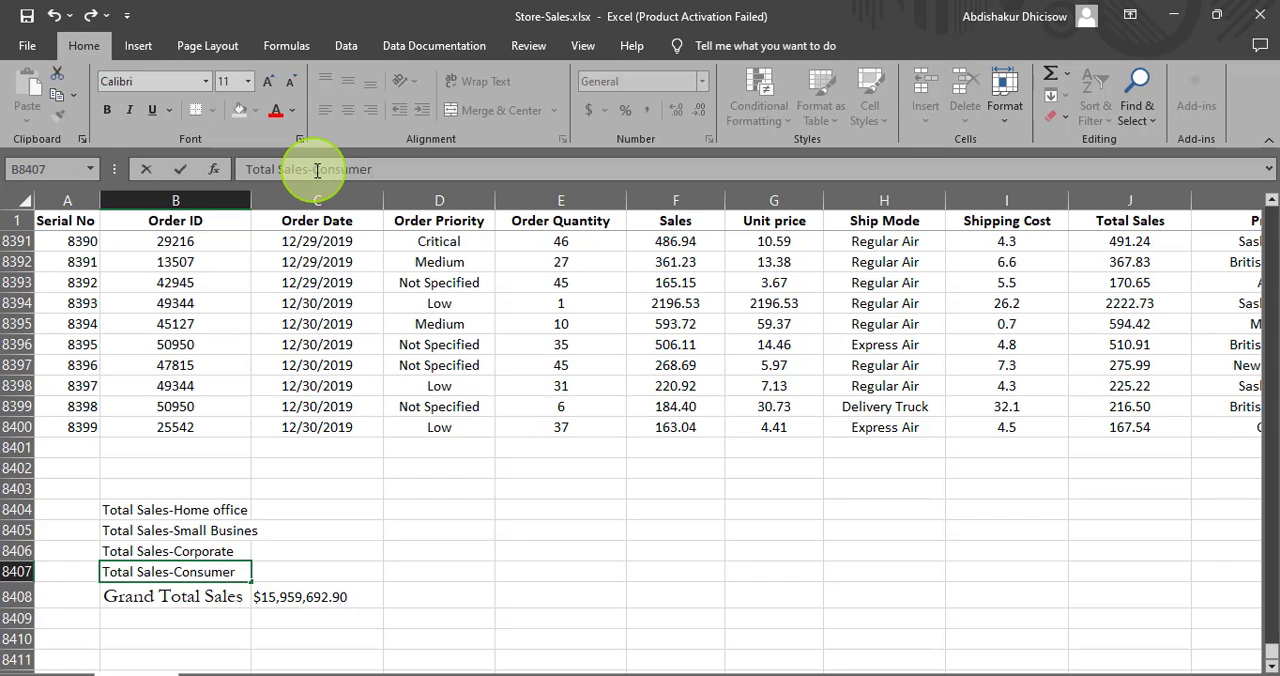
type("sumer")
- Start a SUMIF formula in C8404 with the Customer Segment cells L1:L8400 as its range
left_click(317, 513)
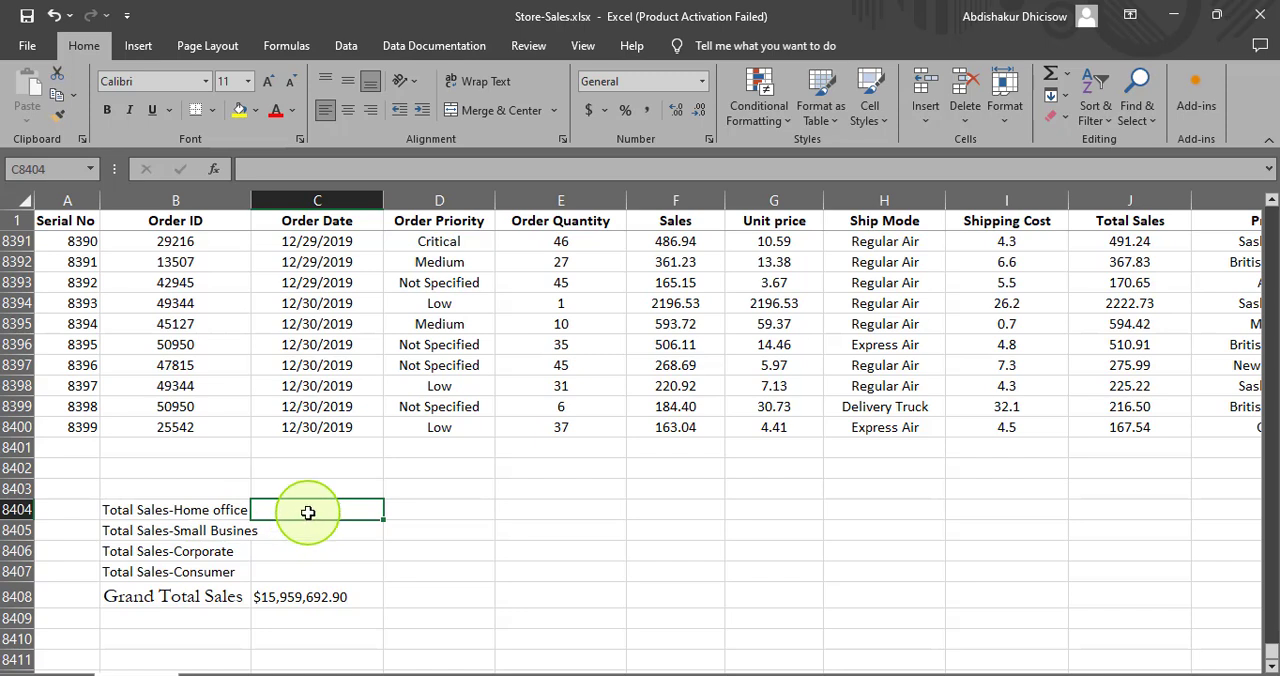
type("=s")
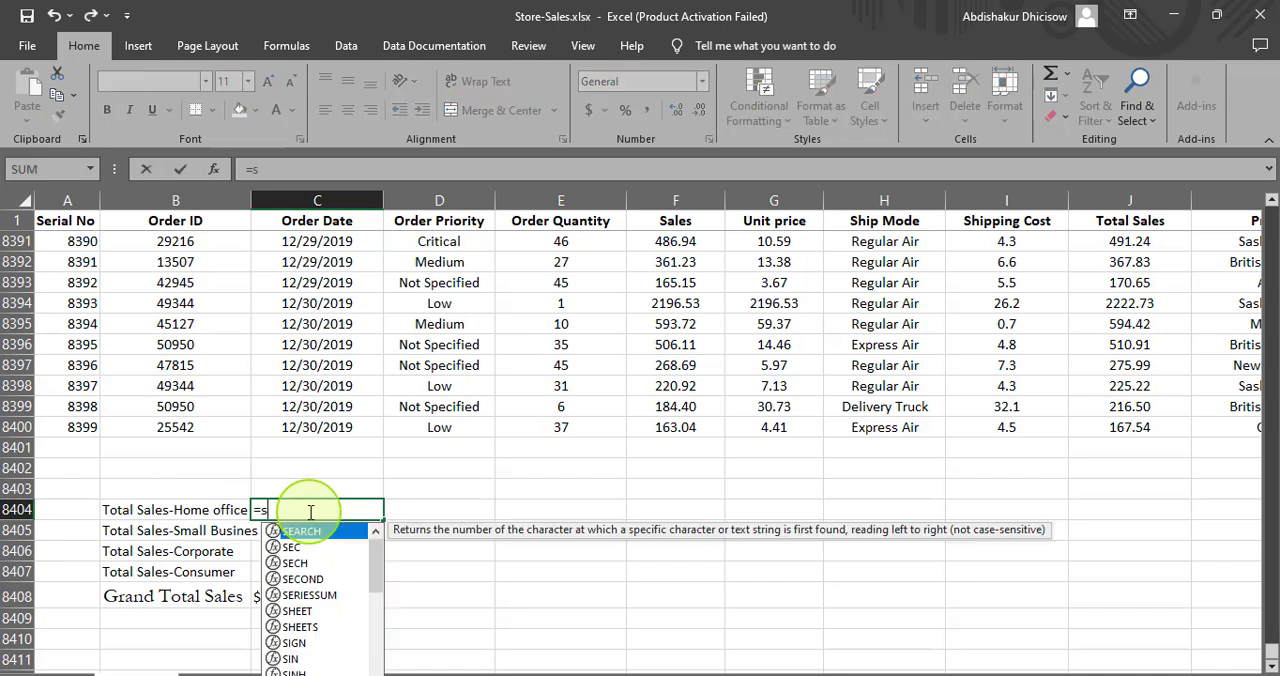
type("umif")
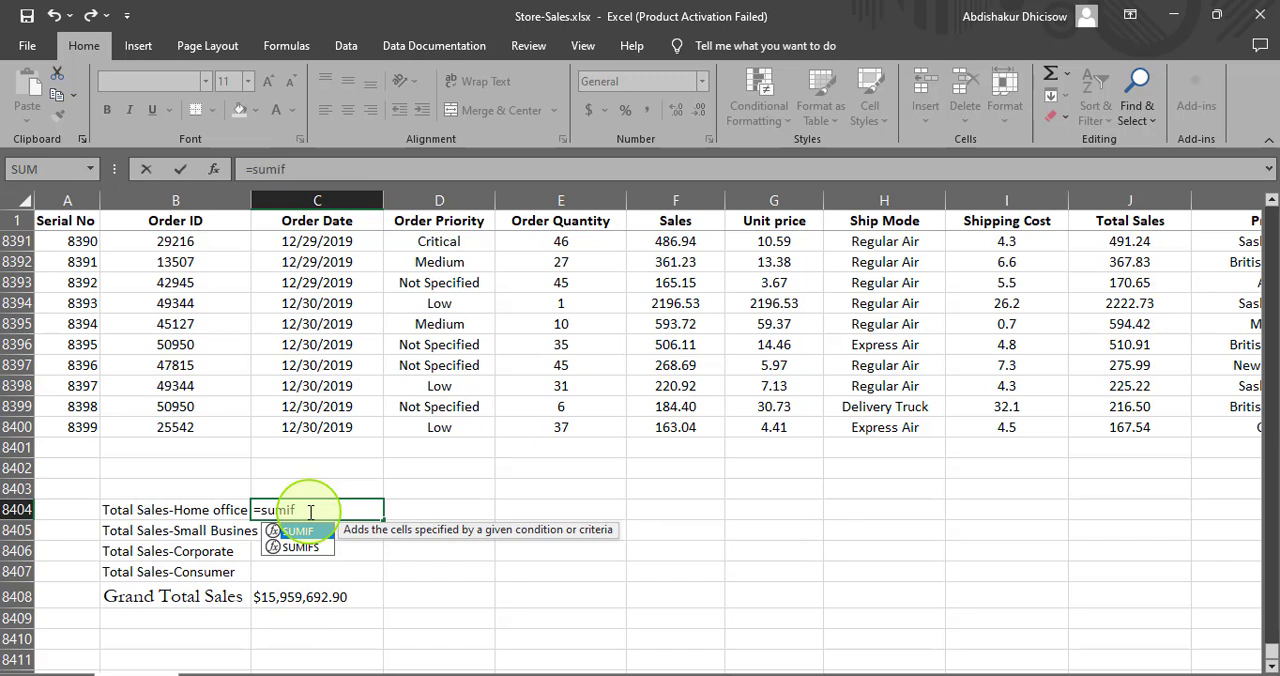
key("Tab")
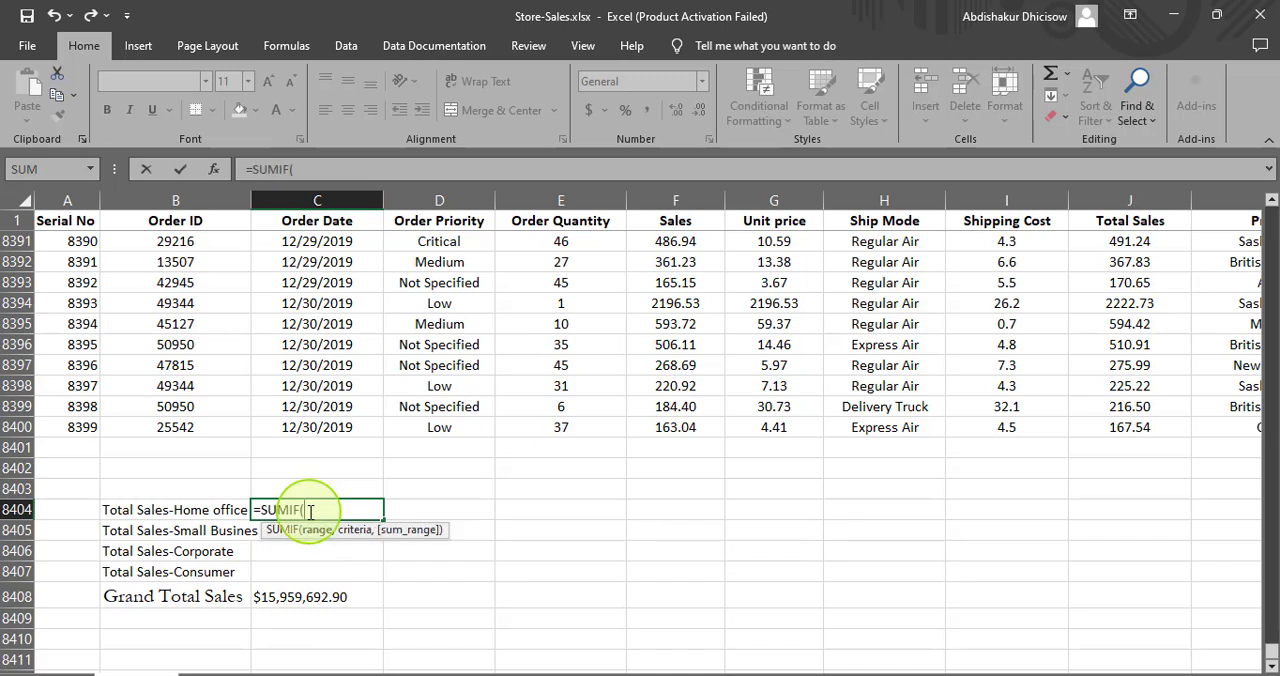
left_click_drag(932, 675, 1022, 668)
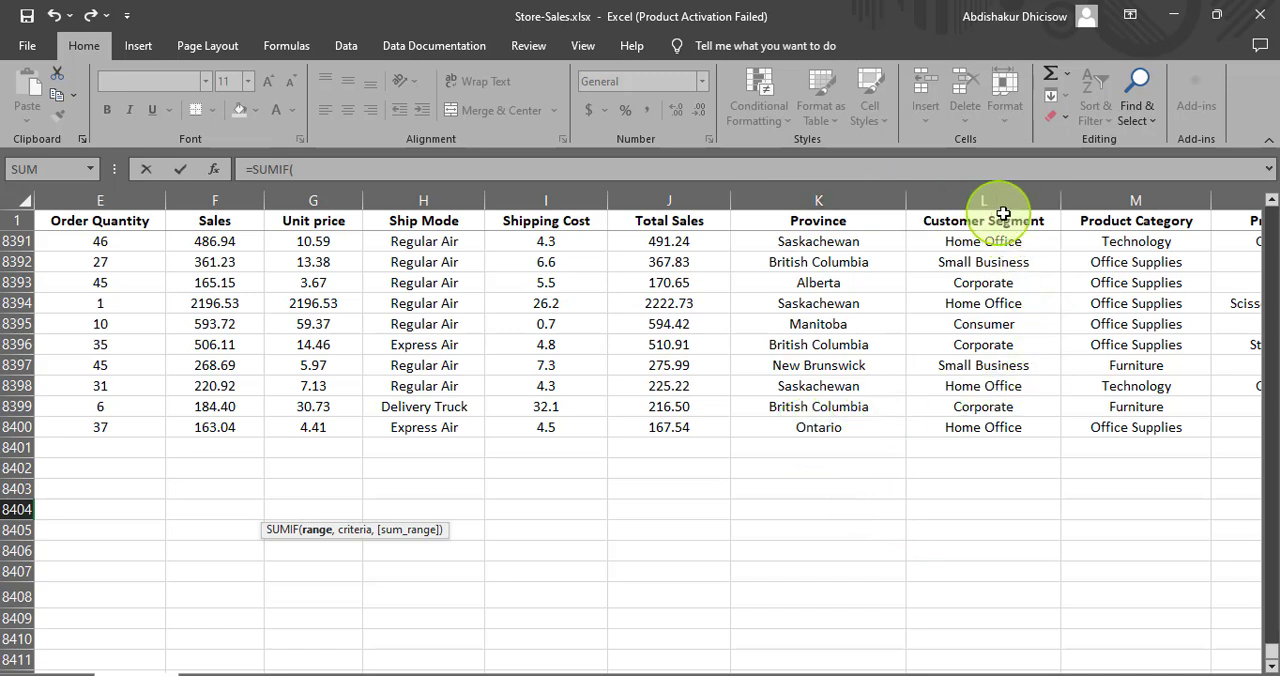
left_click(986, 427)
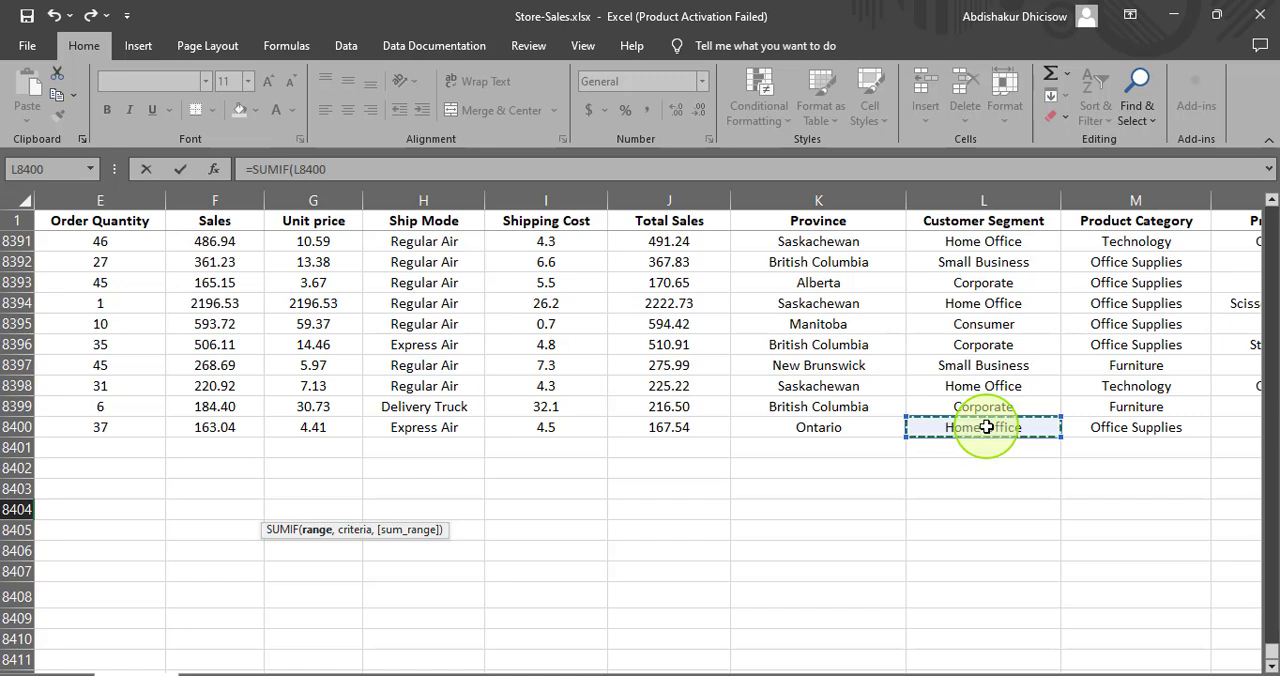
key("ctrl+shift+Up")
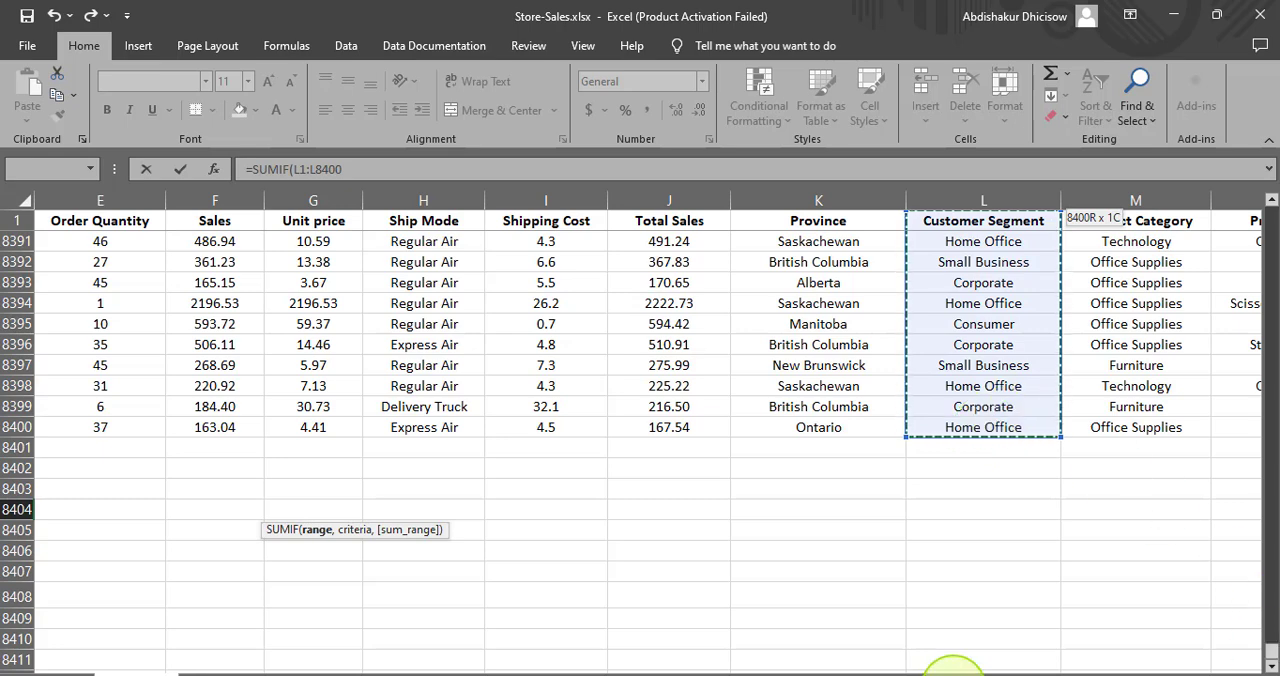
- Correct the SUMIF range in C8404 to begin at L2, making it L2:L8400
left_click_drag(943, 664, 815, 664)
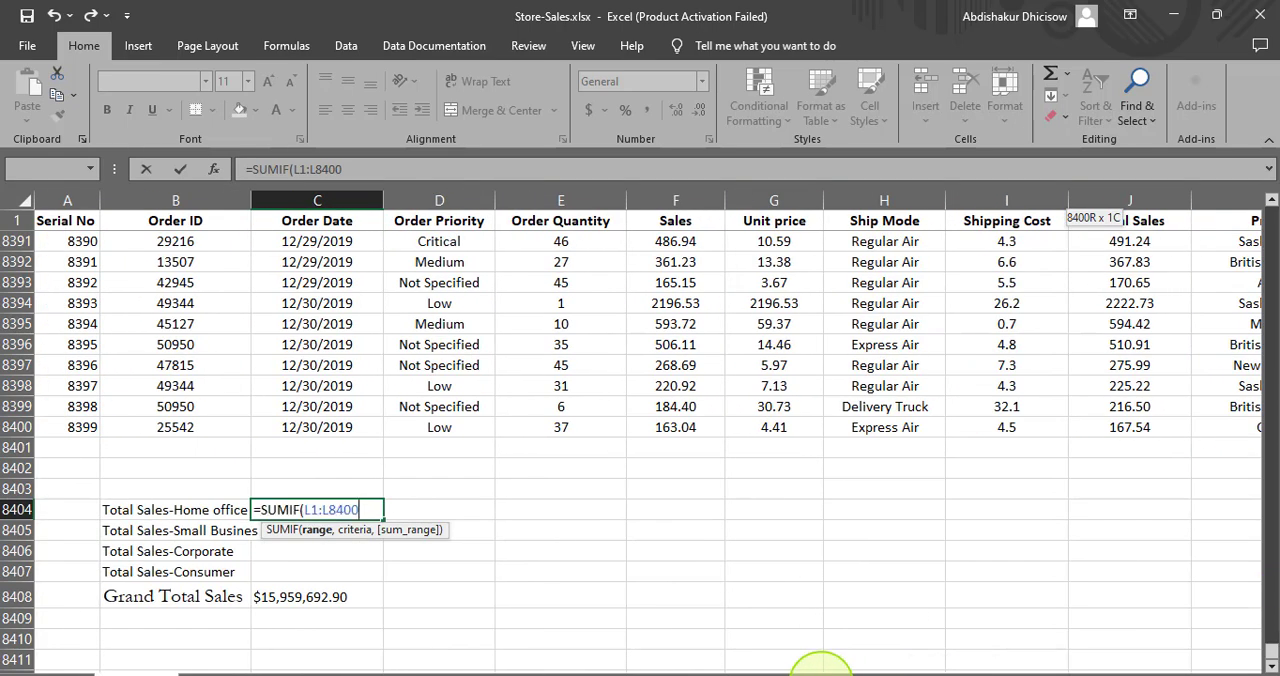
left_click(318, 510)
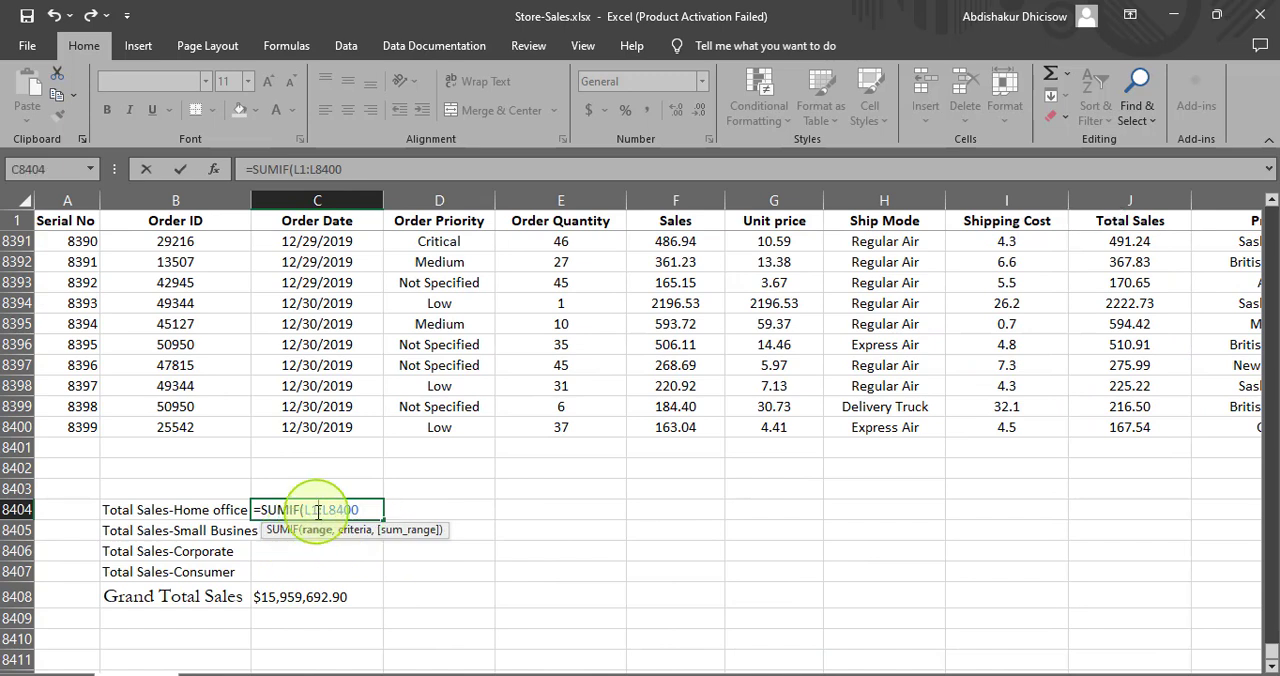
key("BackSpace")
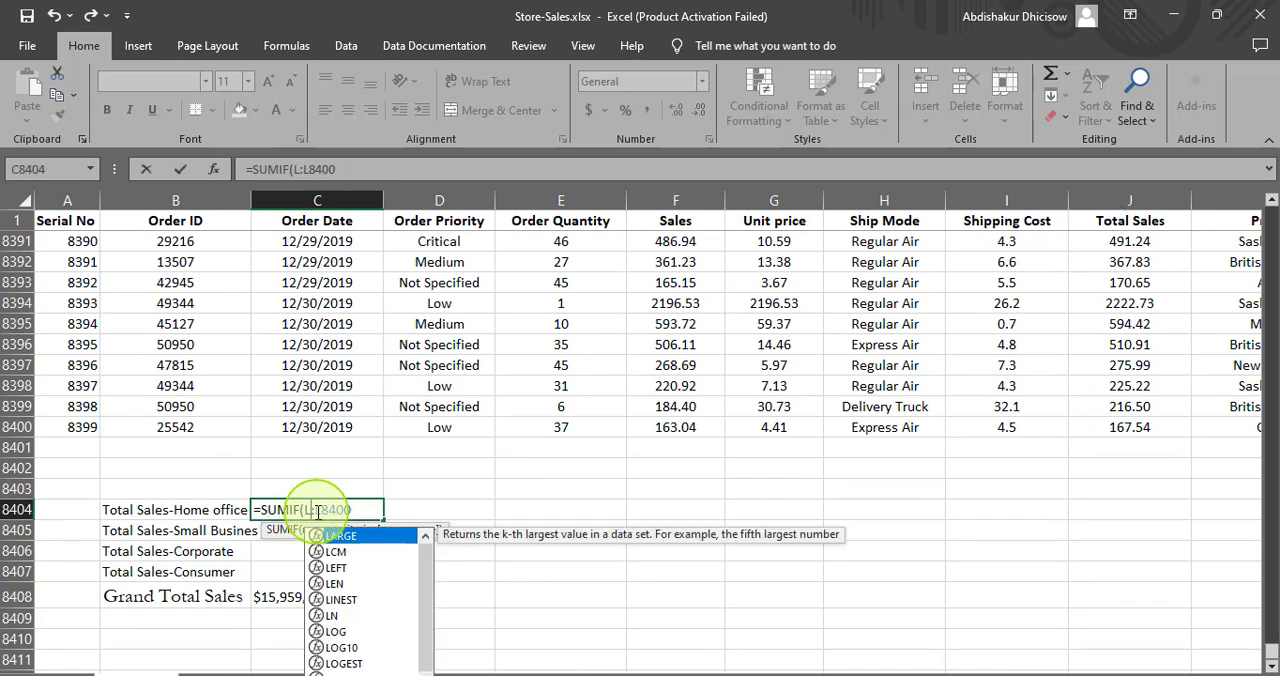
type("2")
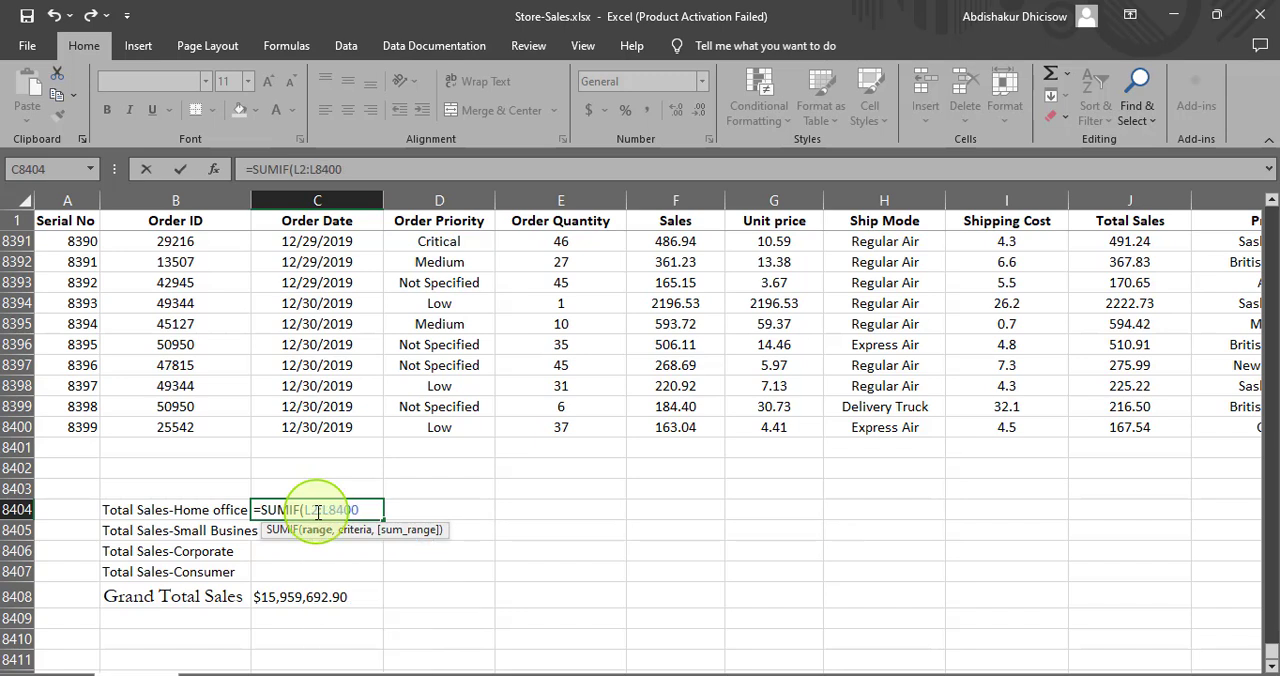
left_click(361, 512)
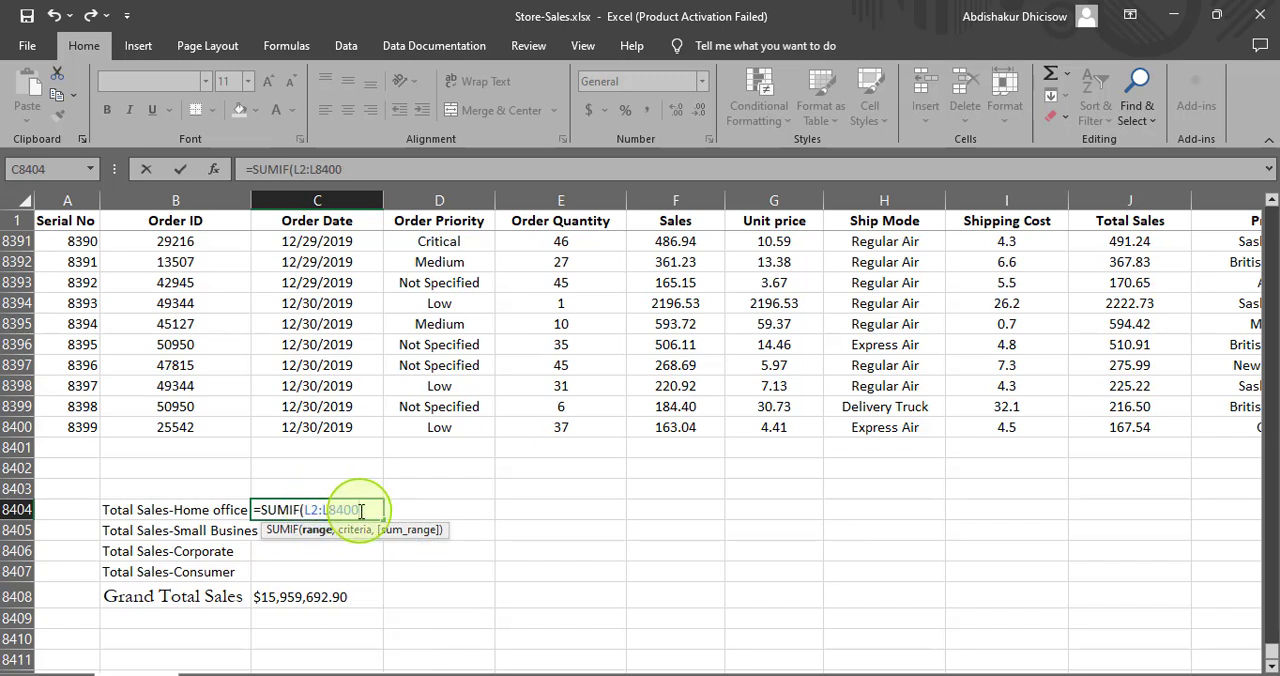
- Add "Home Office" as the criteria argument of the SUMIF formula in C8404
type(",")
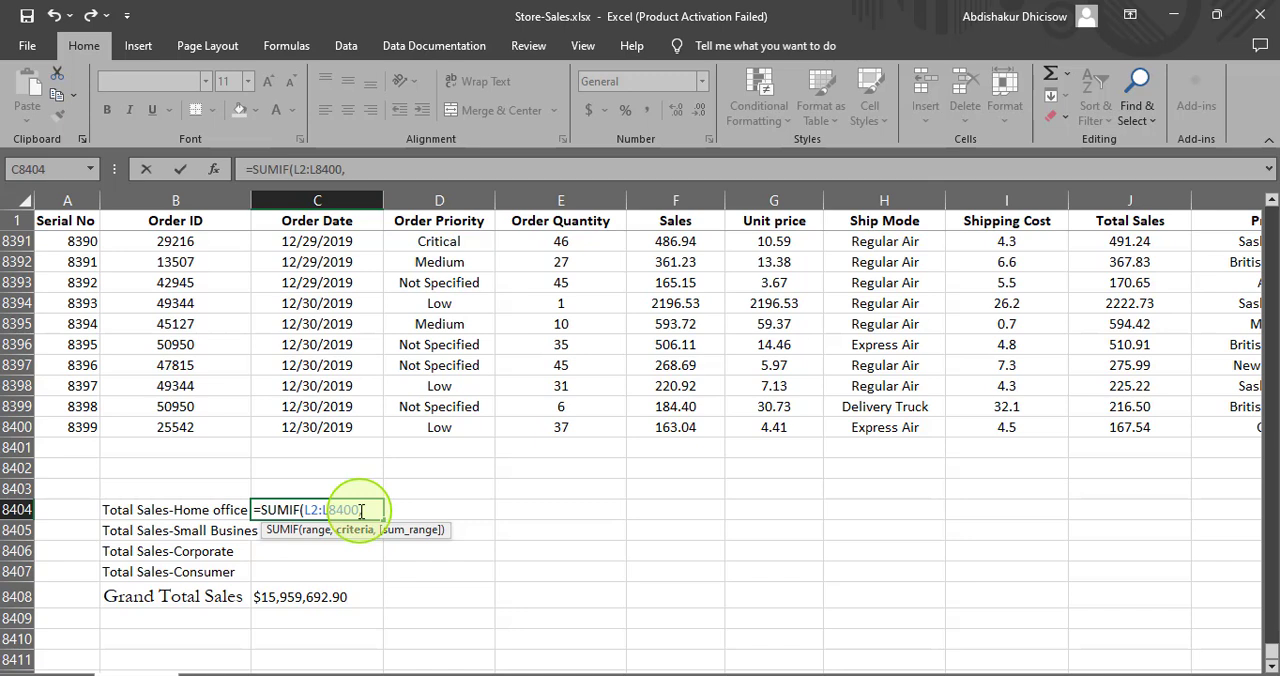
type("\"Home")
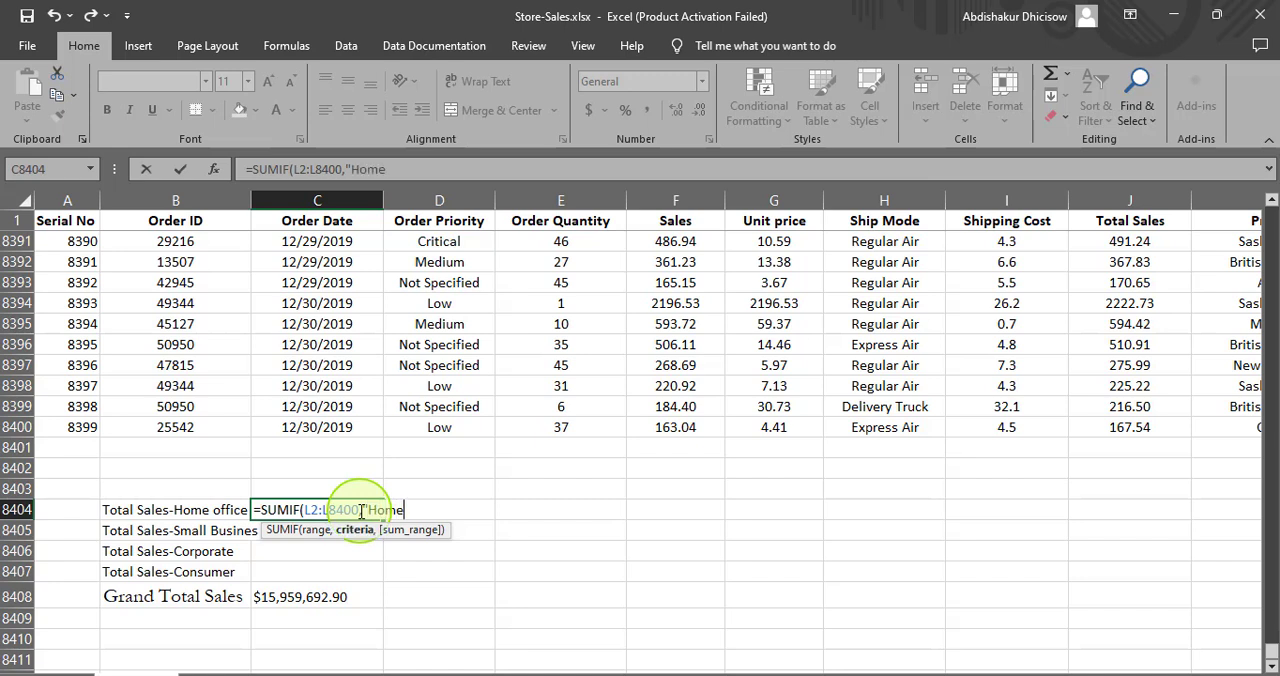
type(" Office")
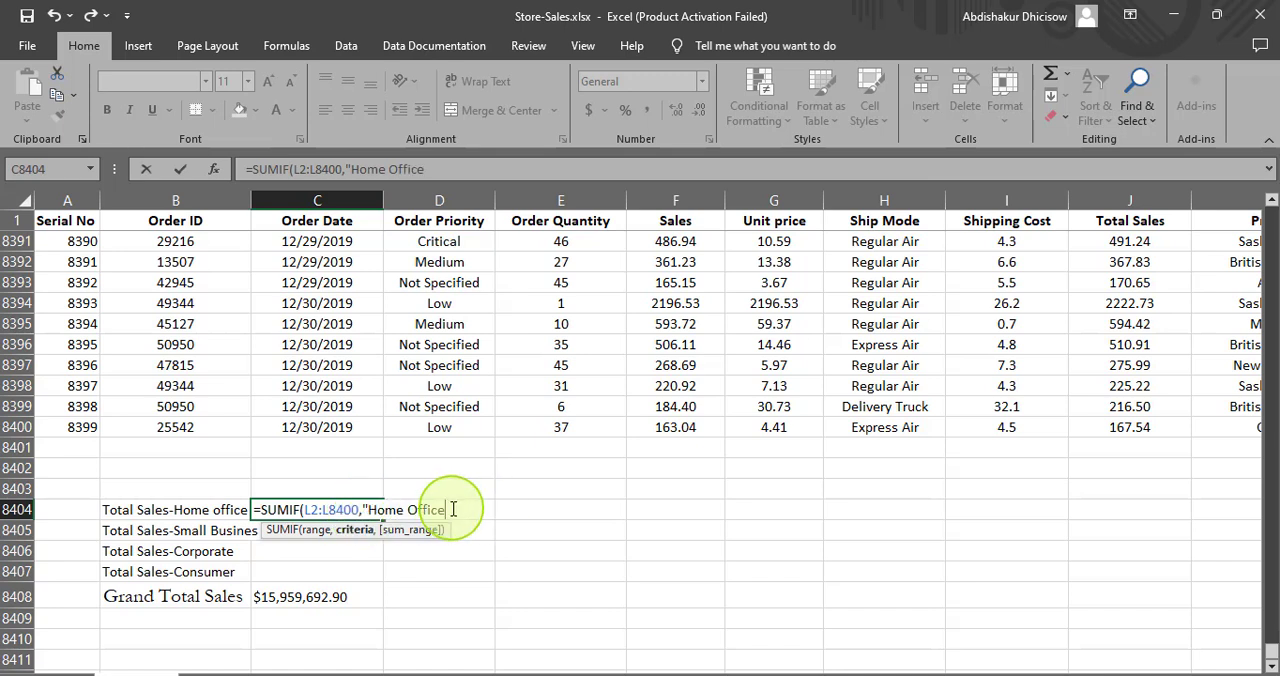
type("\"")
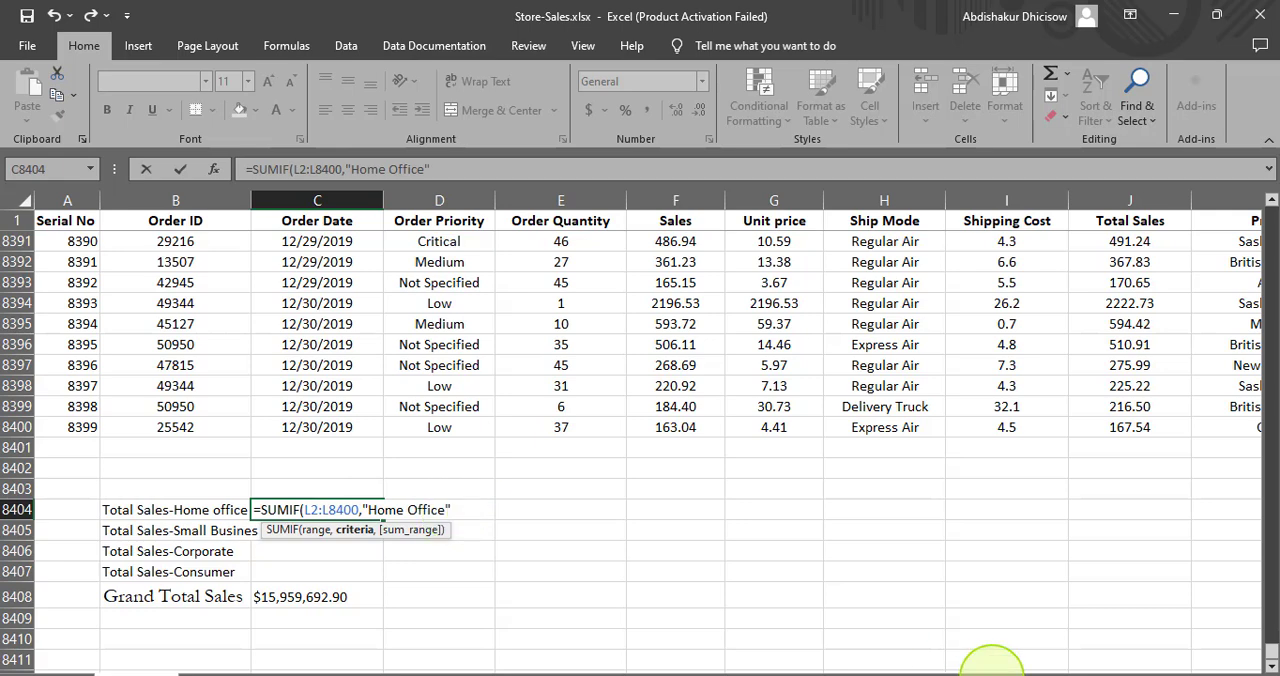
- Add the Sales cells F1:F8400 as the sum range of the SUMIF formula in C8404
left_click_drag(920, 675, 1027, 675)
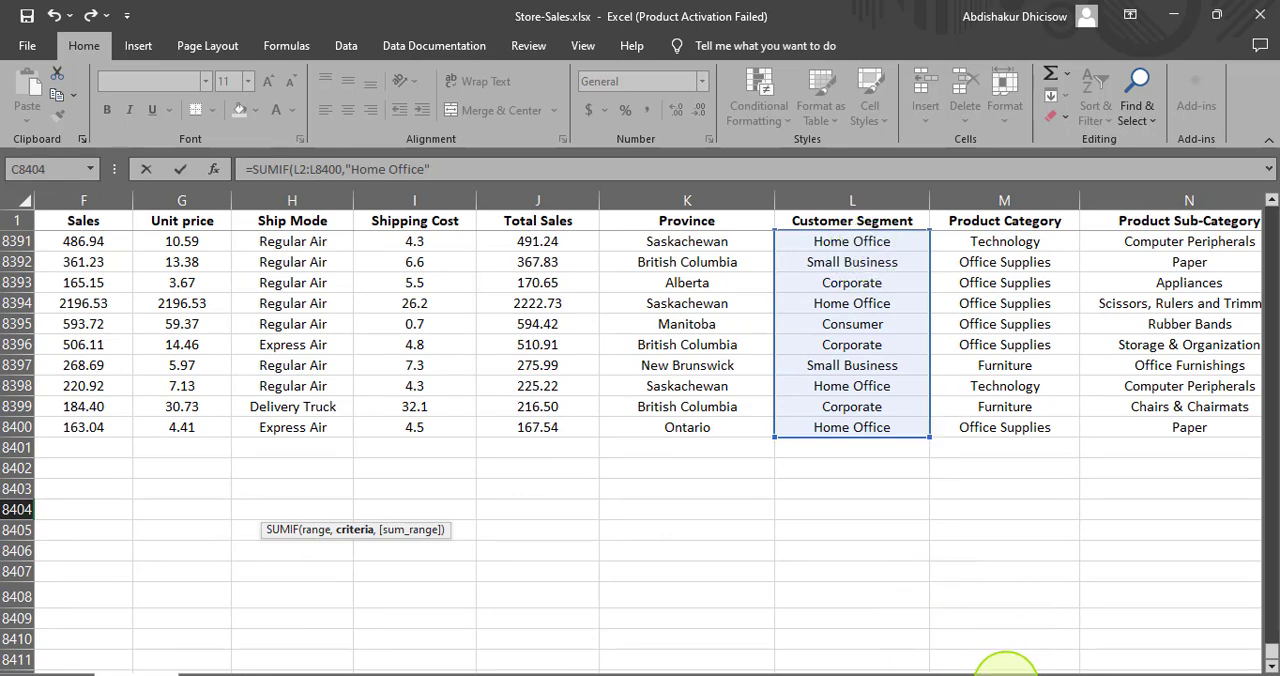
left_click_drag(1000, 672, 866, 672)
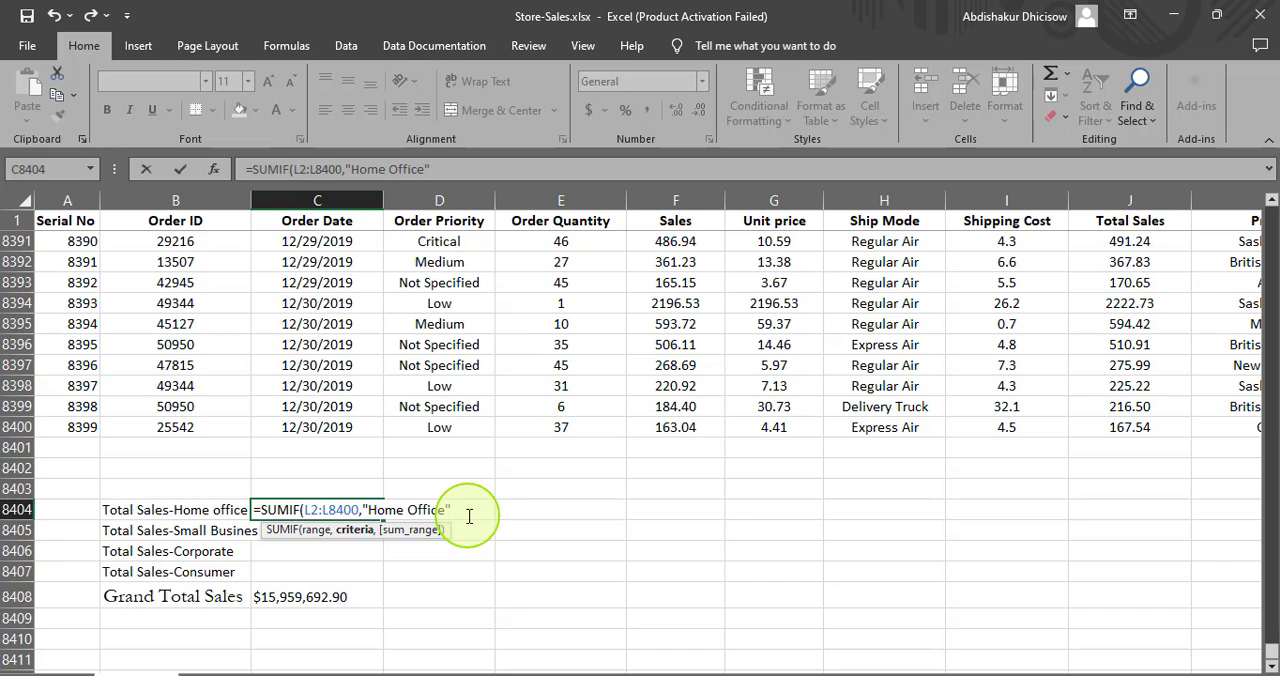
type(",")
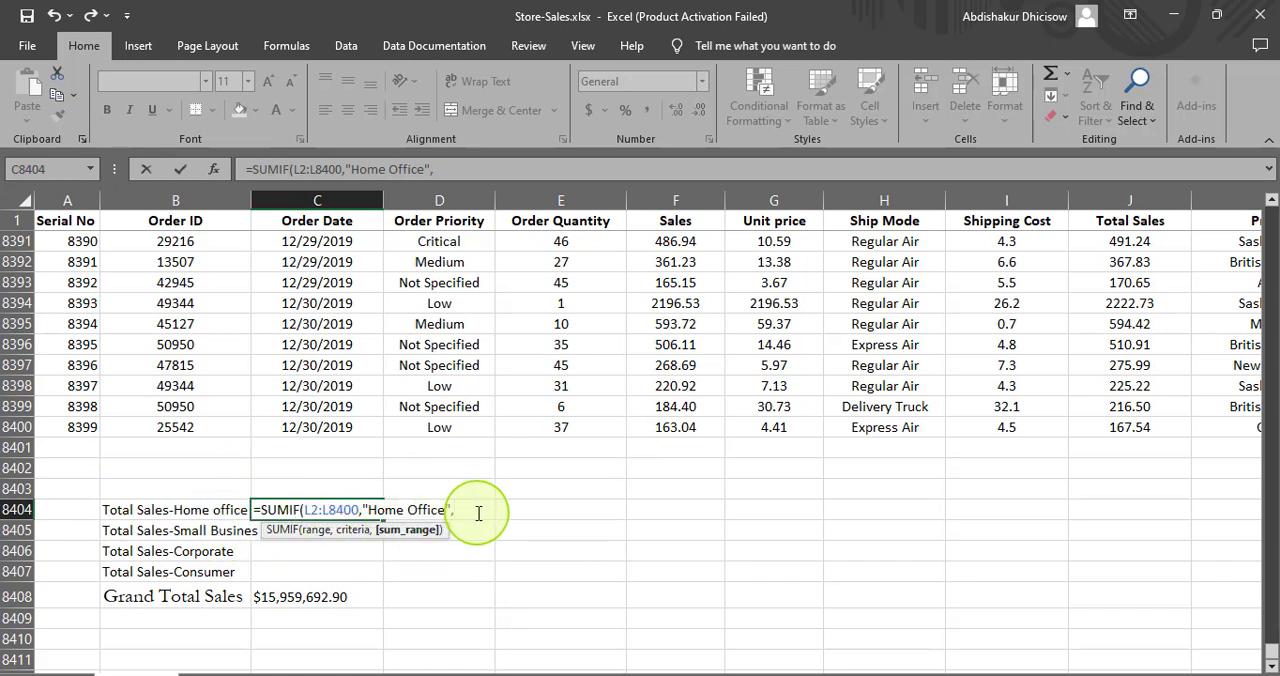
left_click(658, 427)
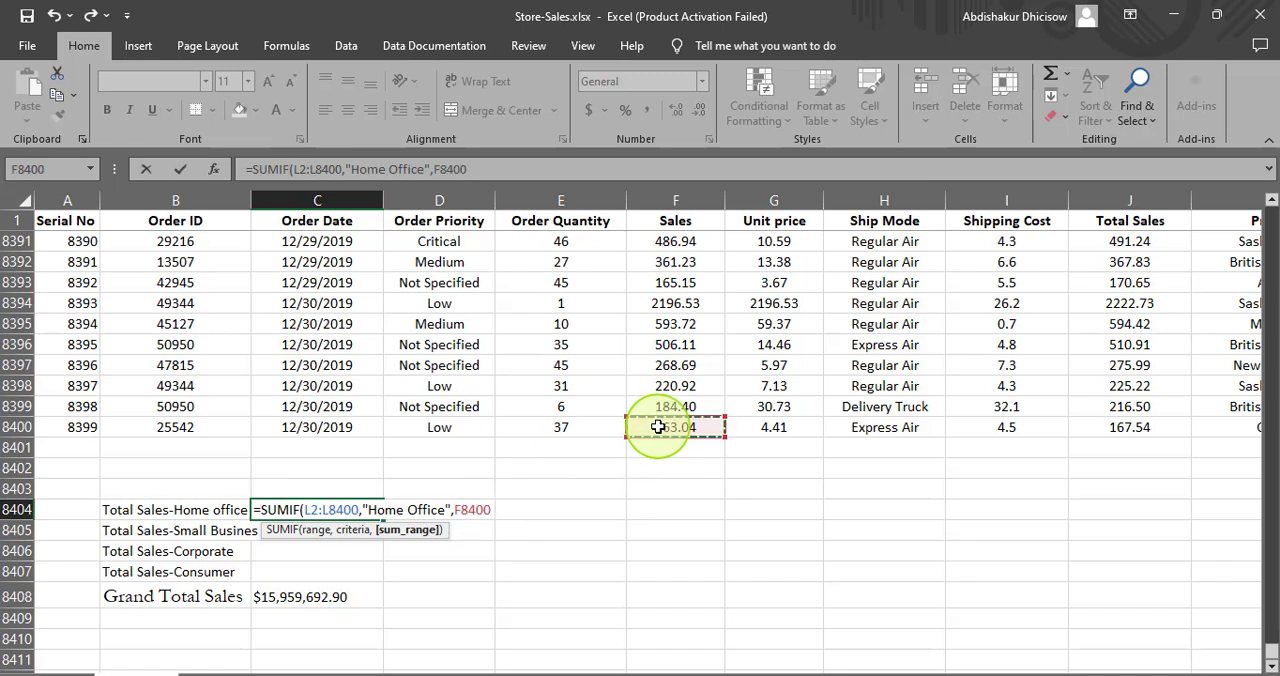
key("ctrl+shift+Up")
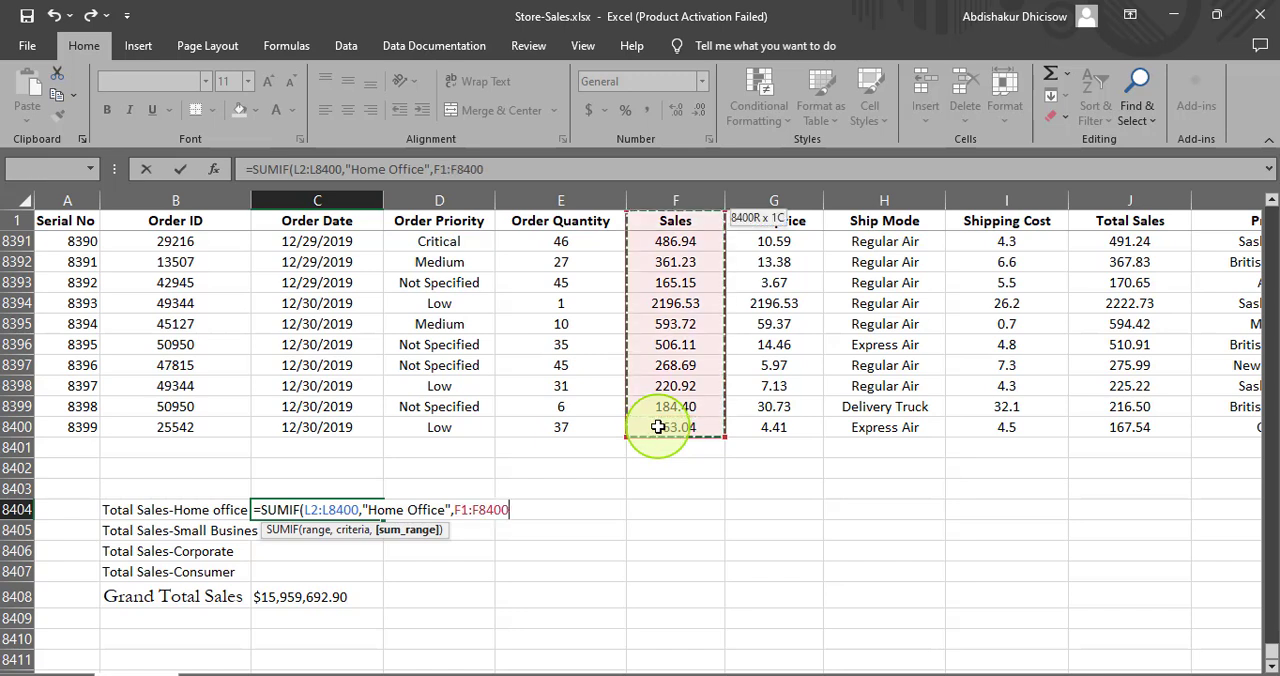
- Correct the sum range in C8404 to F2:F8400 and complete the SUMIF formula for Home Office
left_click(468, 511)
key("BackSpace")
type("2")
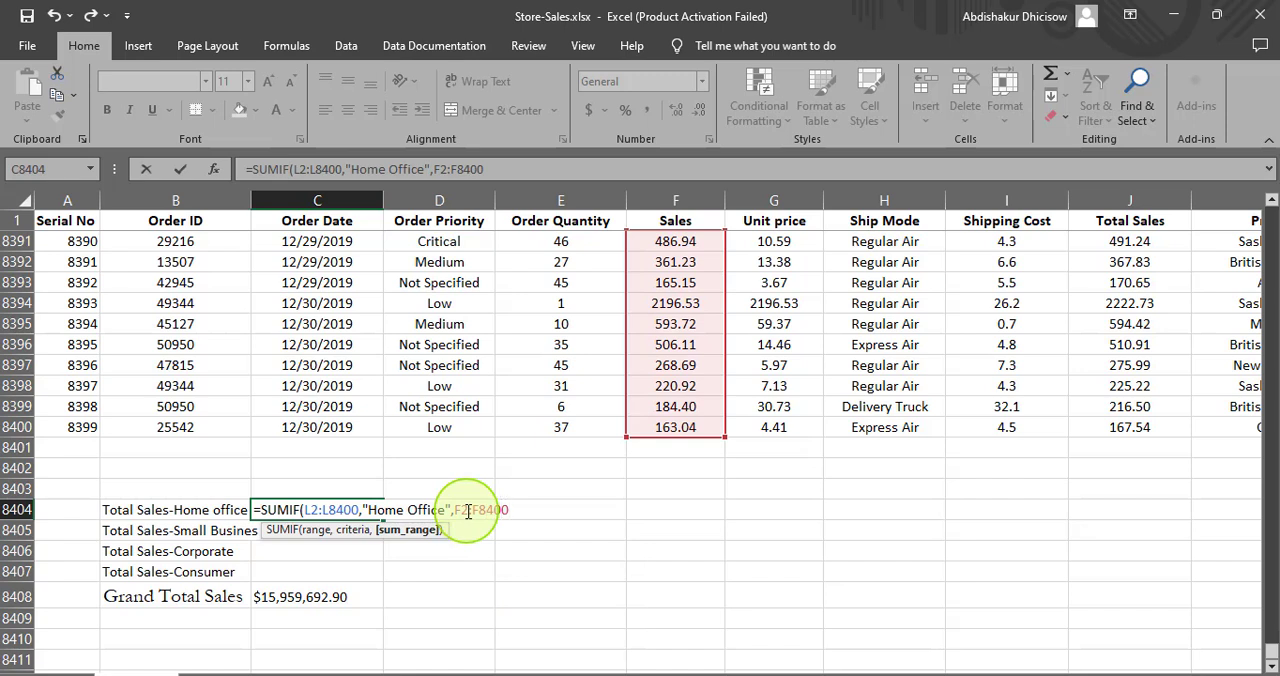
type(")")
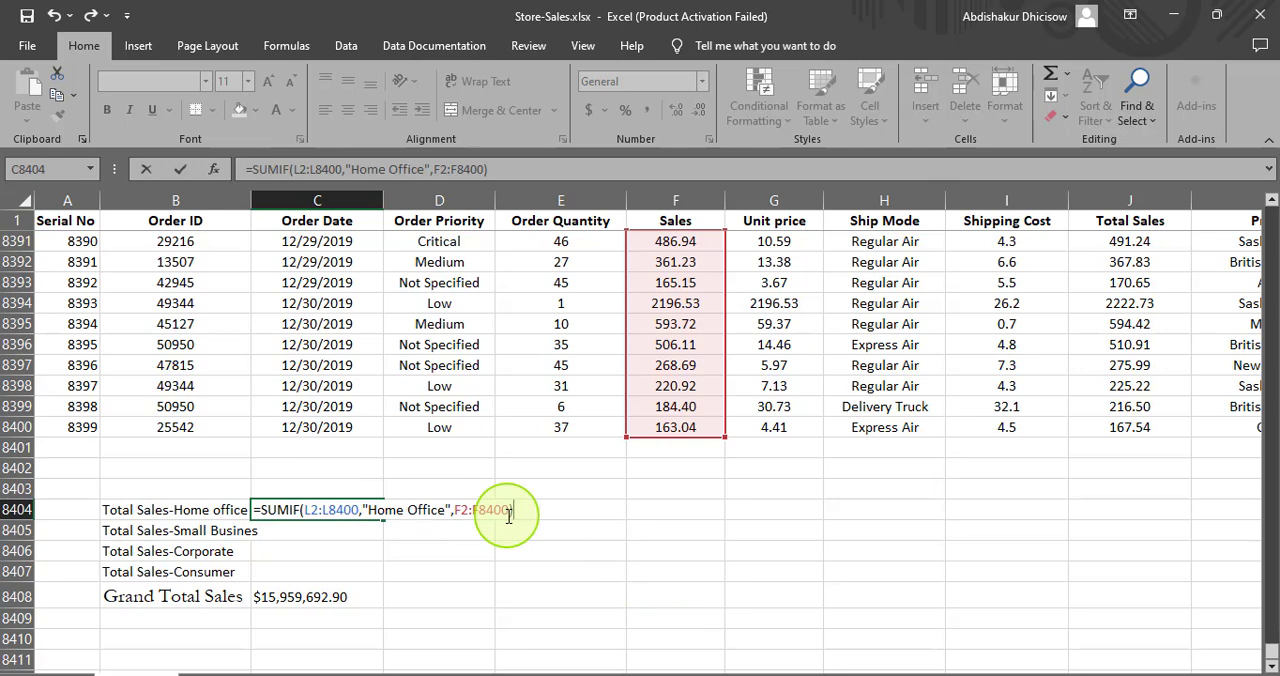
key("Return")
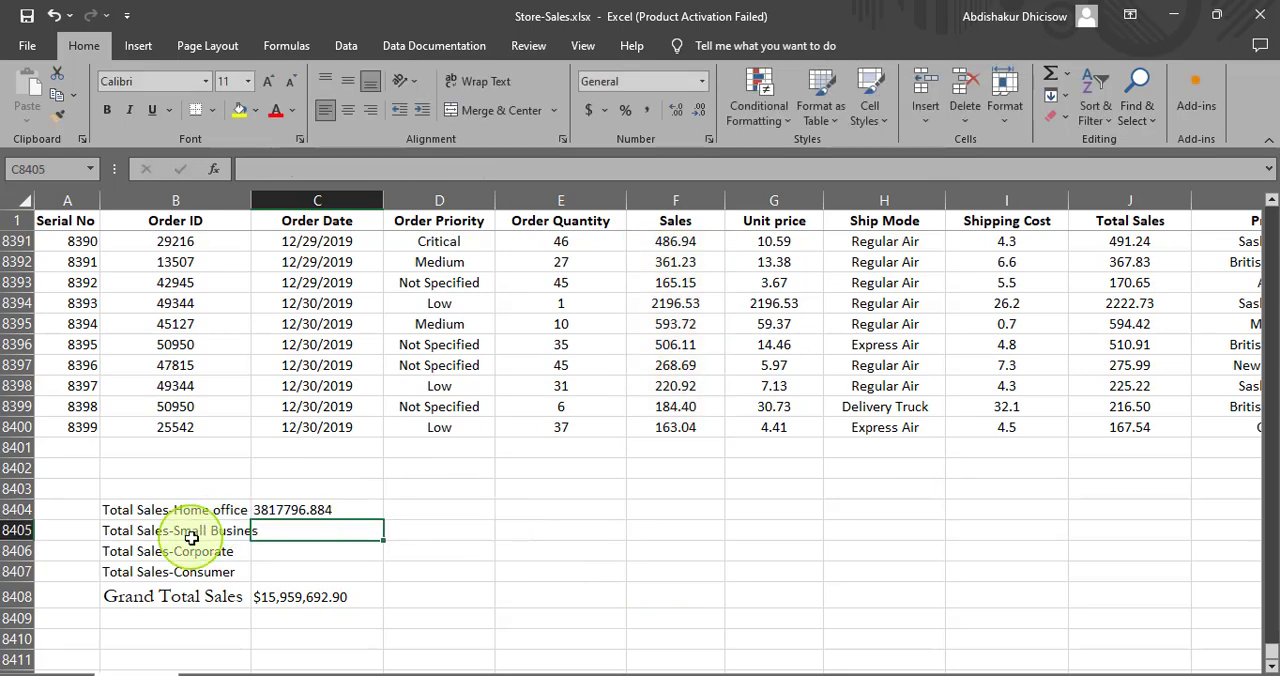
- Format the Home Office total in C8404 as Number with two decimal places
left_click(267, 510)
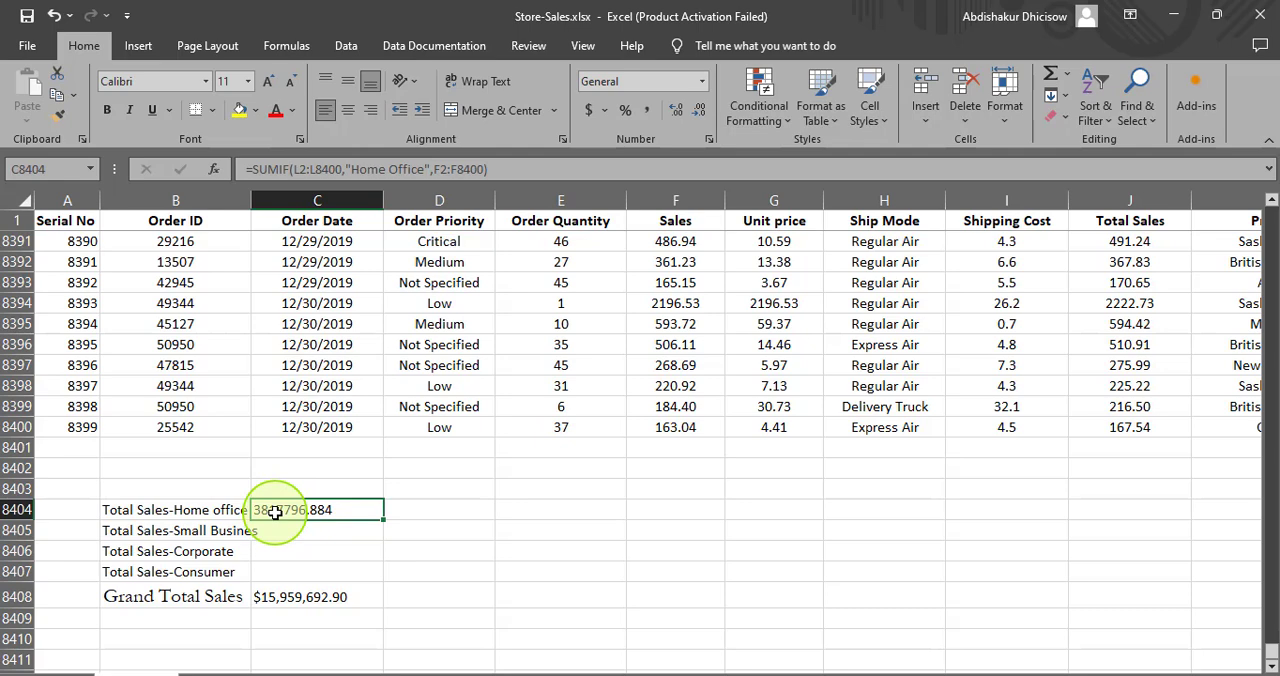
right_click(276, 512)
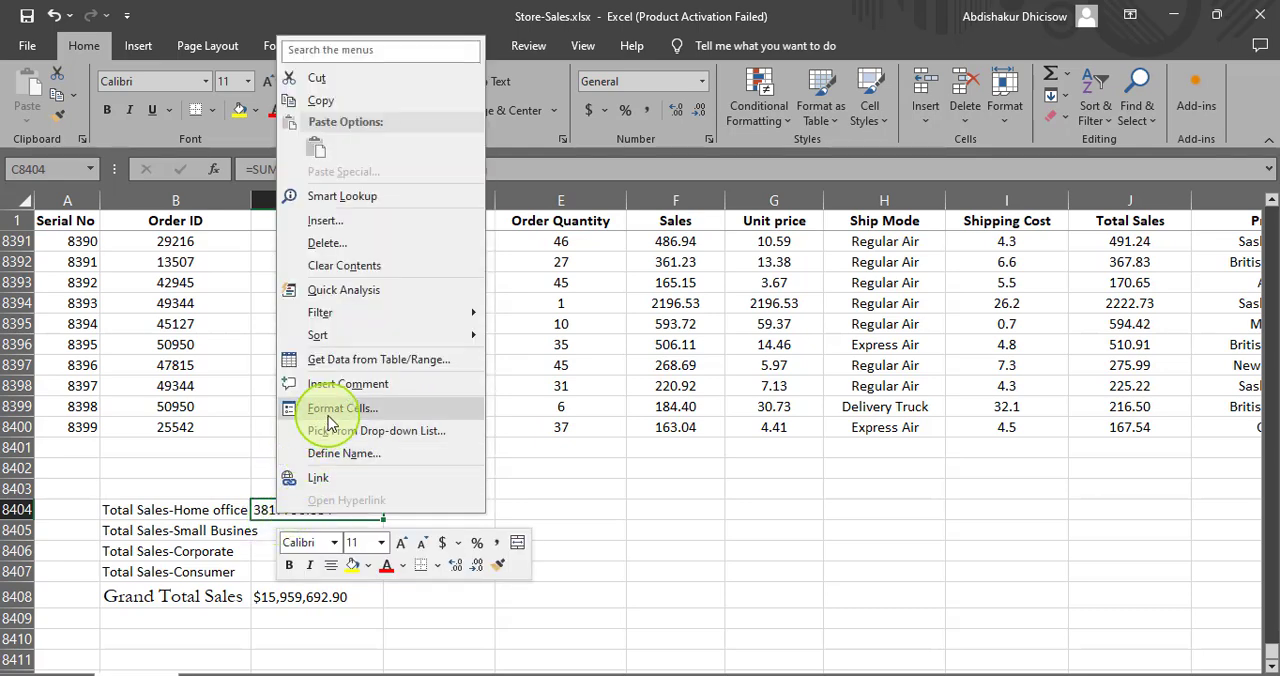
left_click(329, 410)
left_click(125, 275)
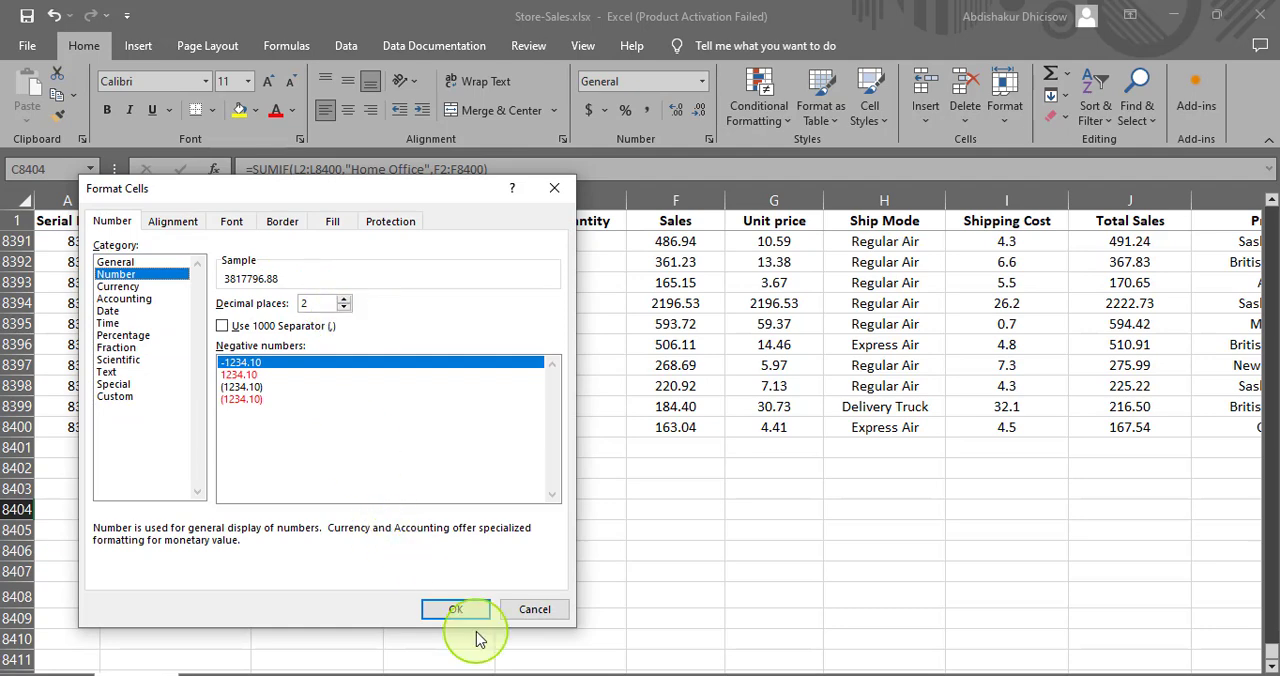
left_click(444, 608)
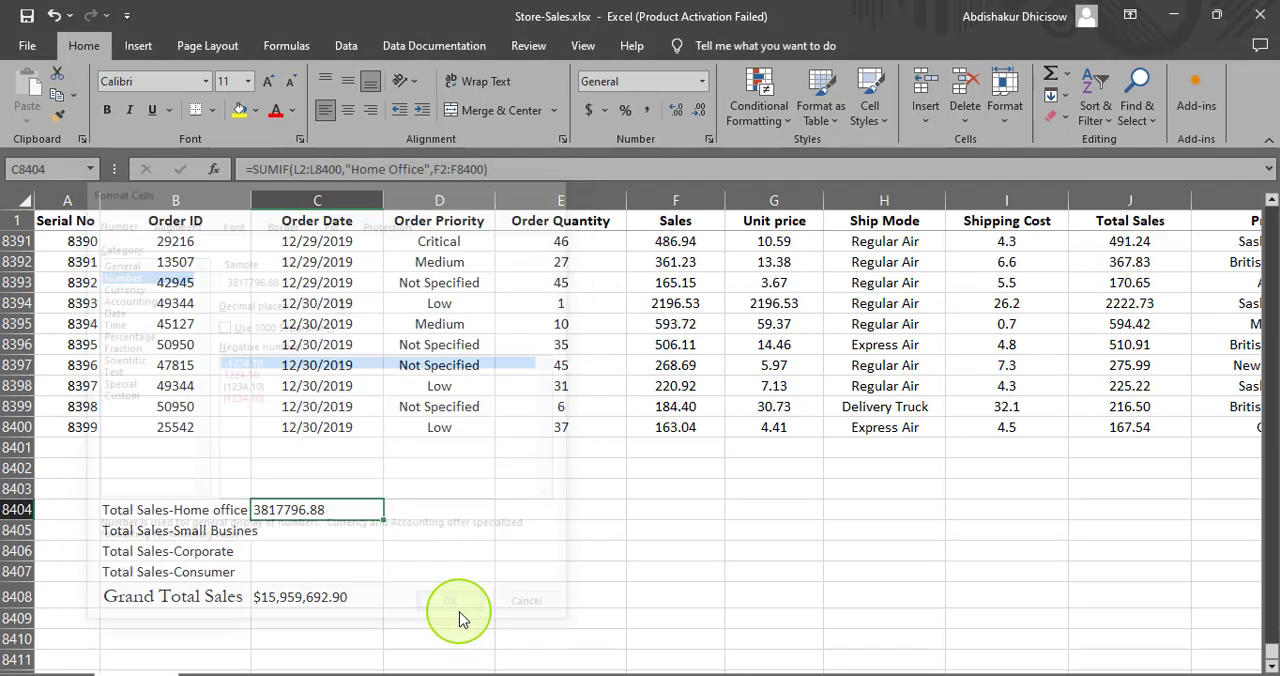
- Format the Home Office total in C8404 as Currency with the $ symbol and two decimal places
right_click(312, 511)
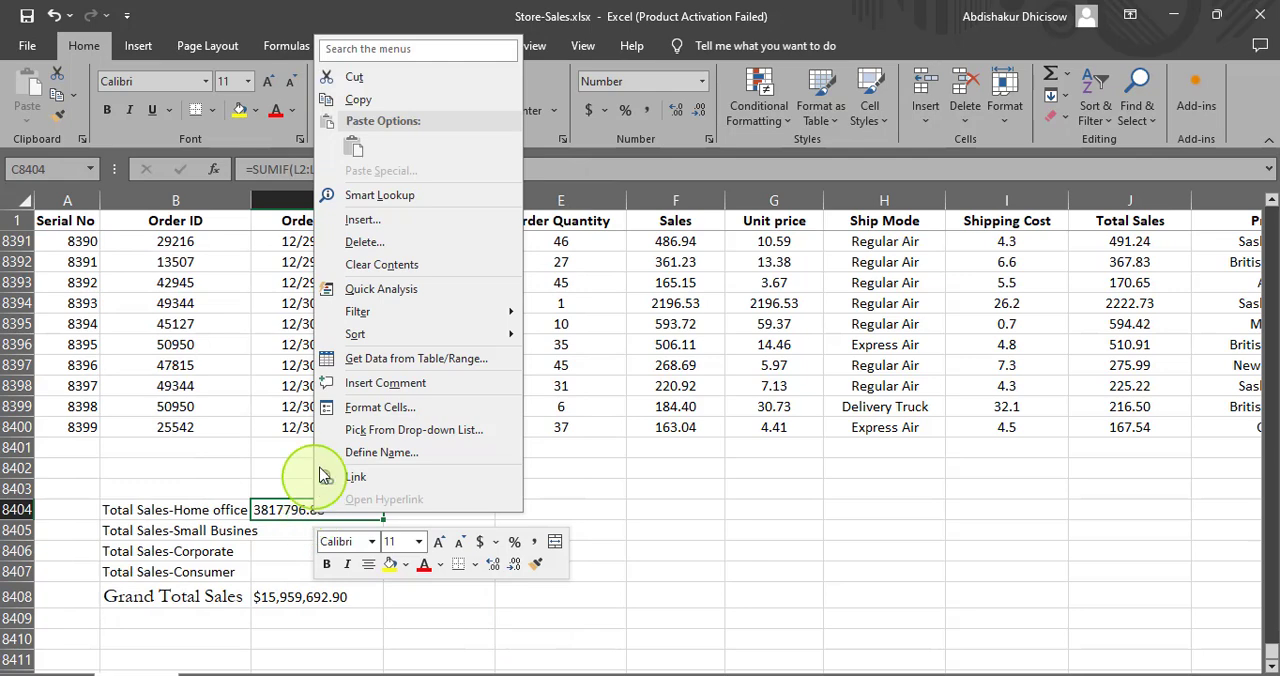
left_click(355, 409)
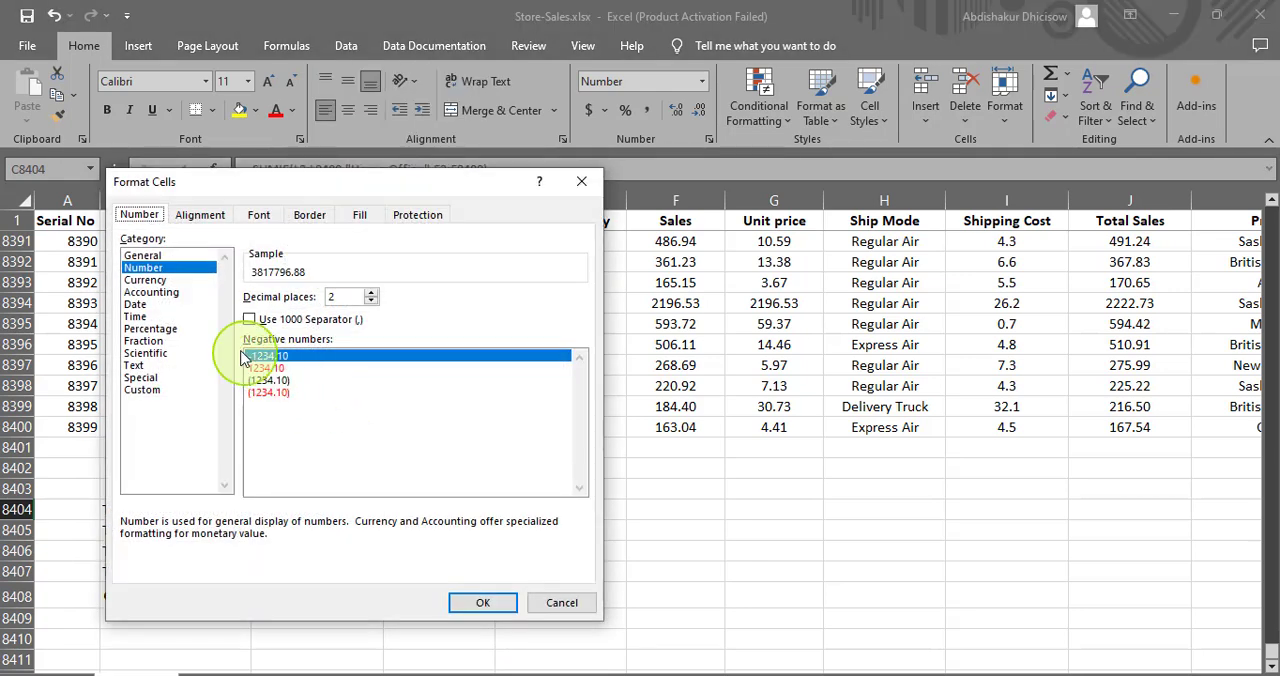
left_click(147, 280)
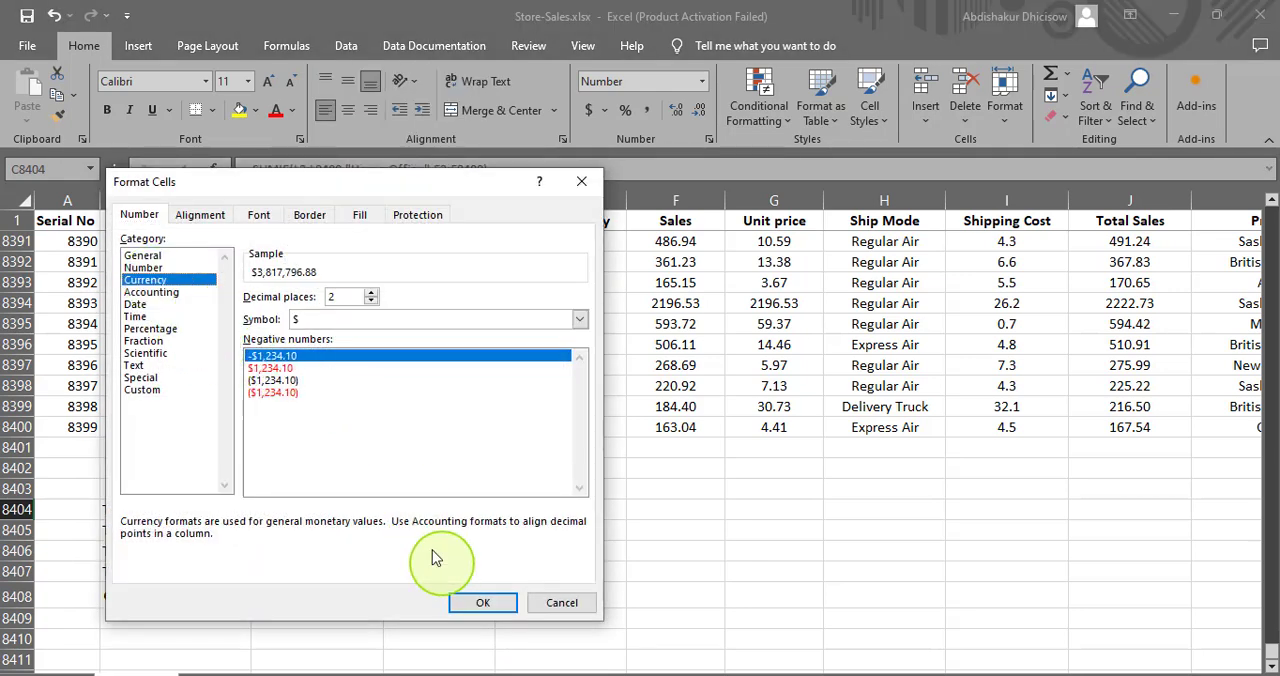
left_click(476, 604)
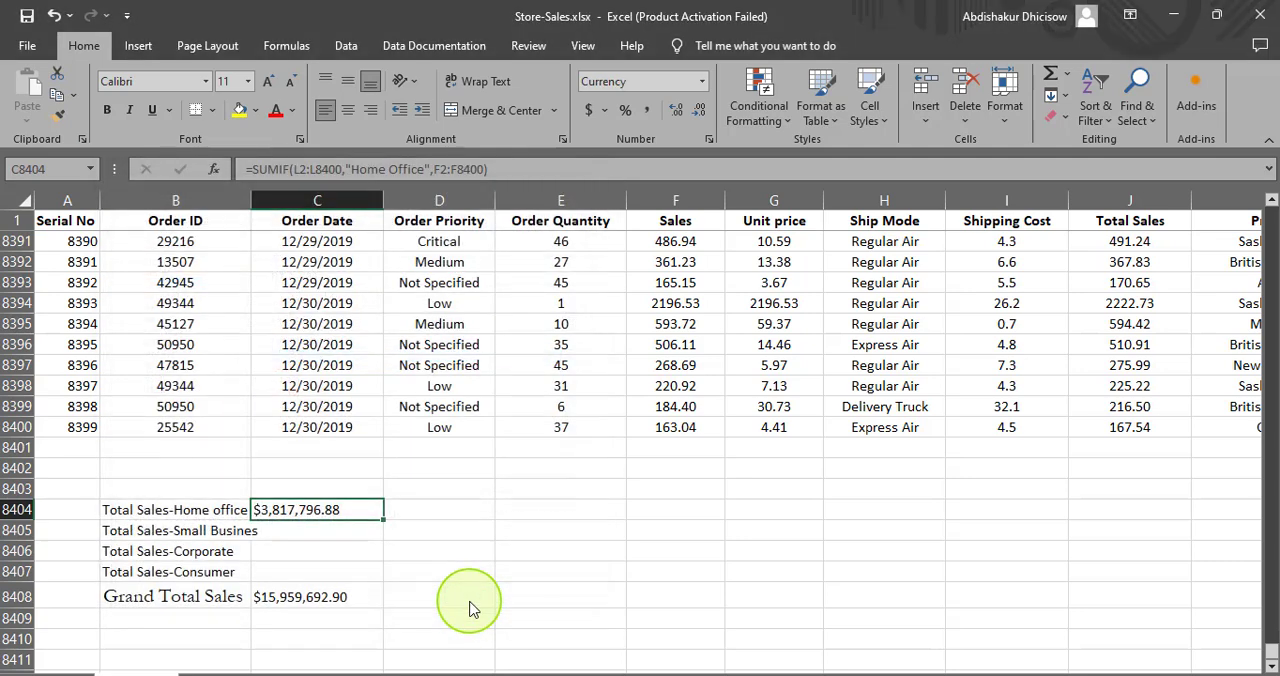
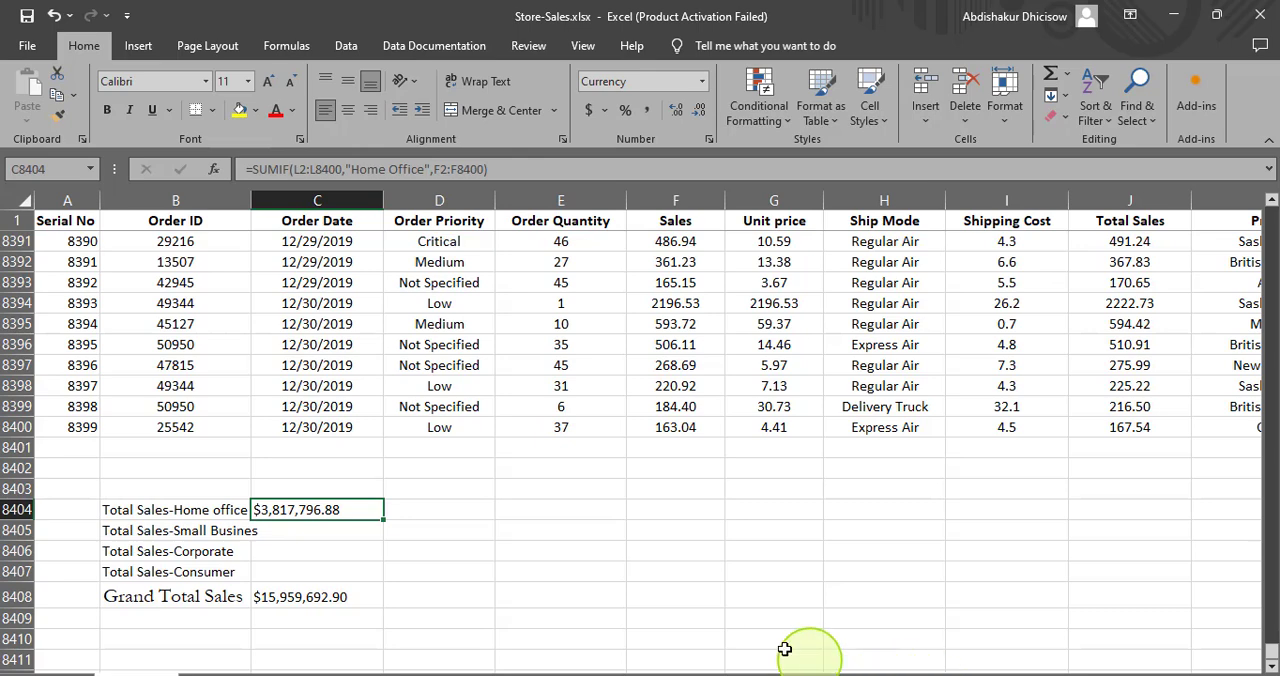
left_click_drag(915, 672, 988, 666)
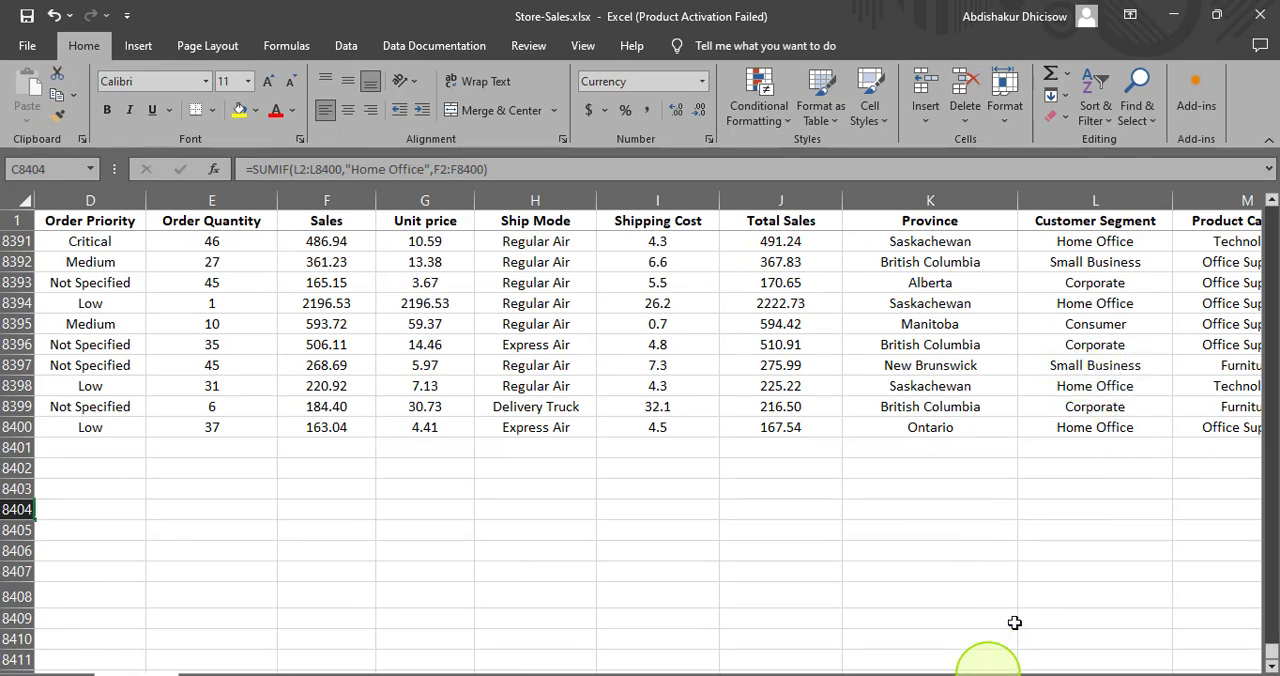
left_click_drag(958, 662, 835, 660)
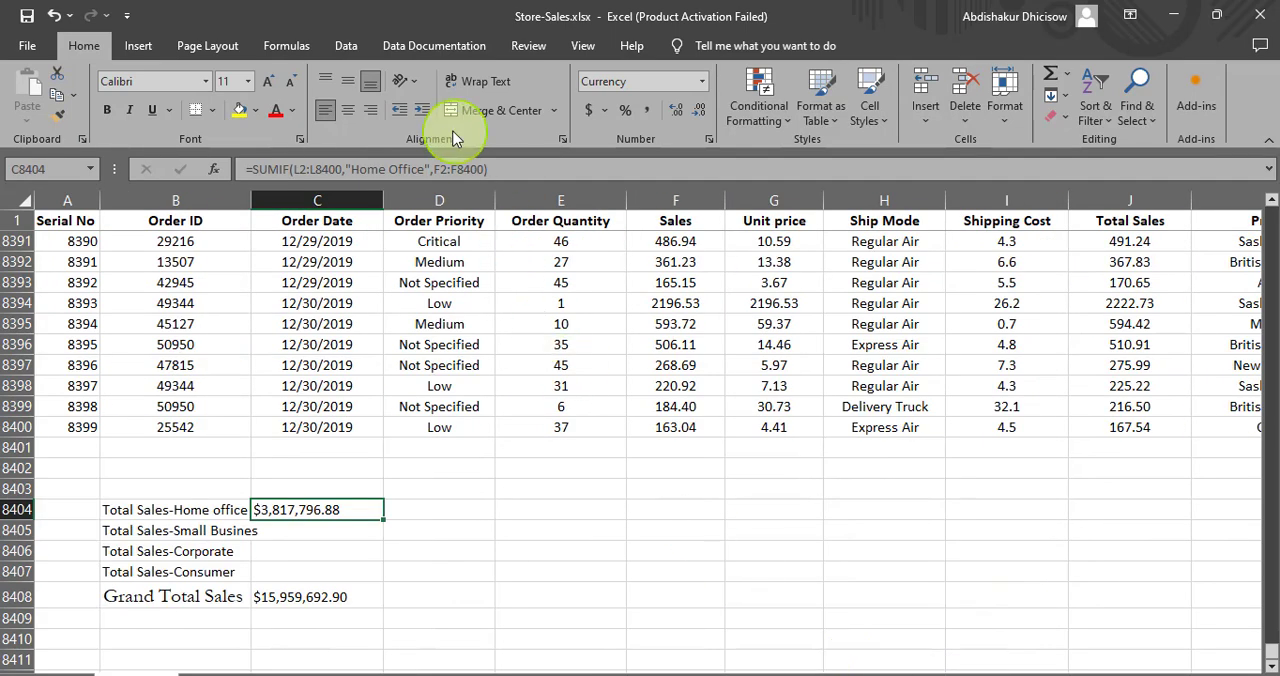
left_click(424, 170)
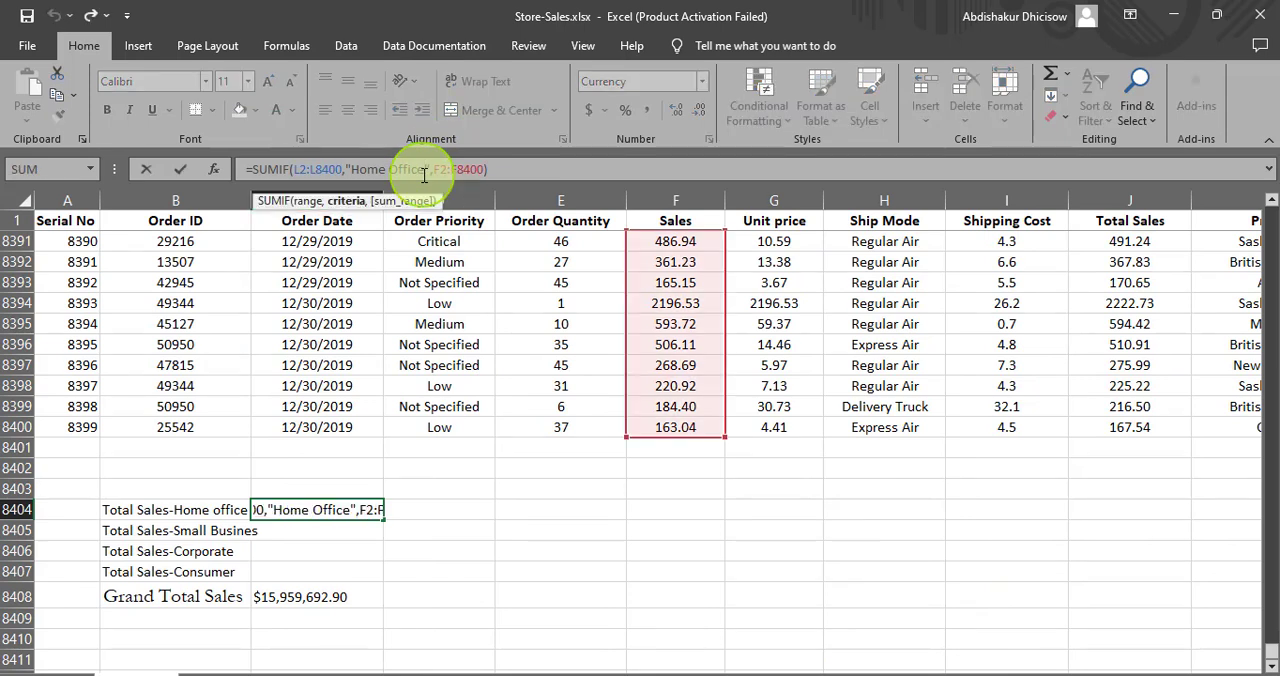
key("BackSpace")
key("BackSpace")
key("BackSpace")
key("BackSpace")
key("BackSpace")
key("BackSpace")
key("BackSpace")
key("BackSpace")
key("BackSpace")
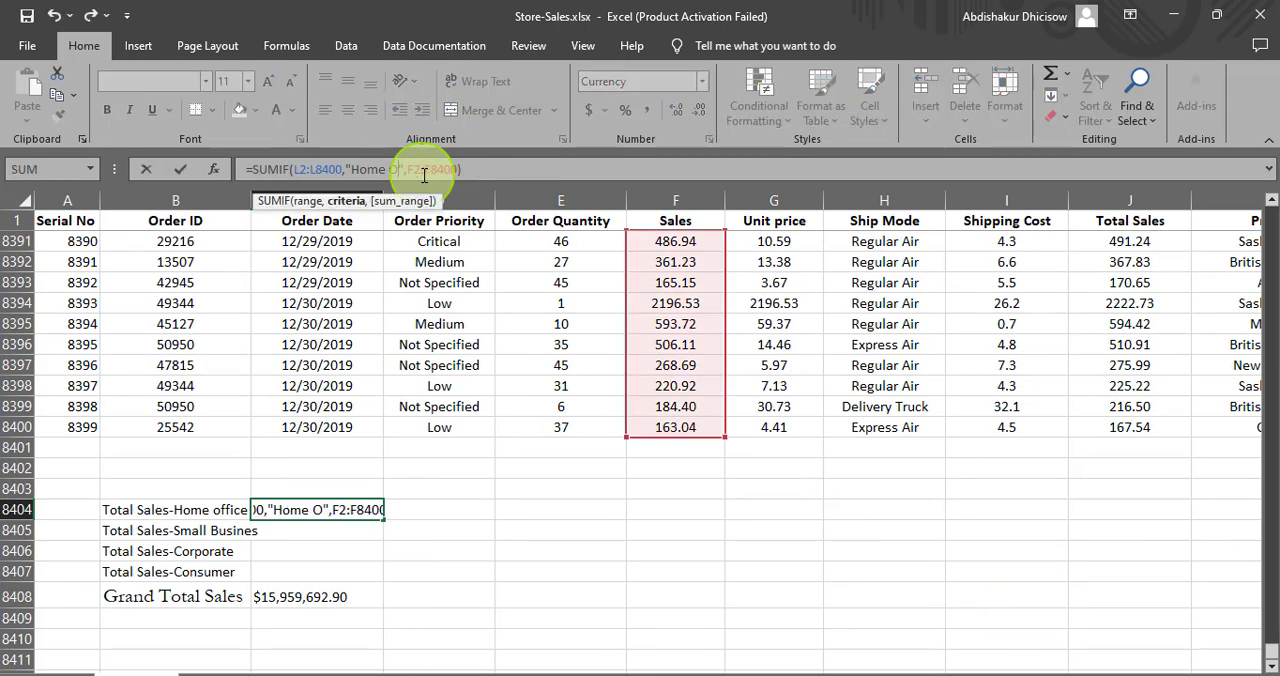
key("BackSpace")
key("BackSpace")
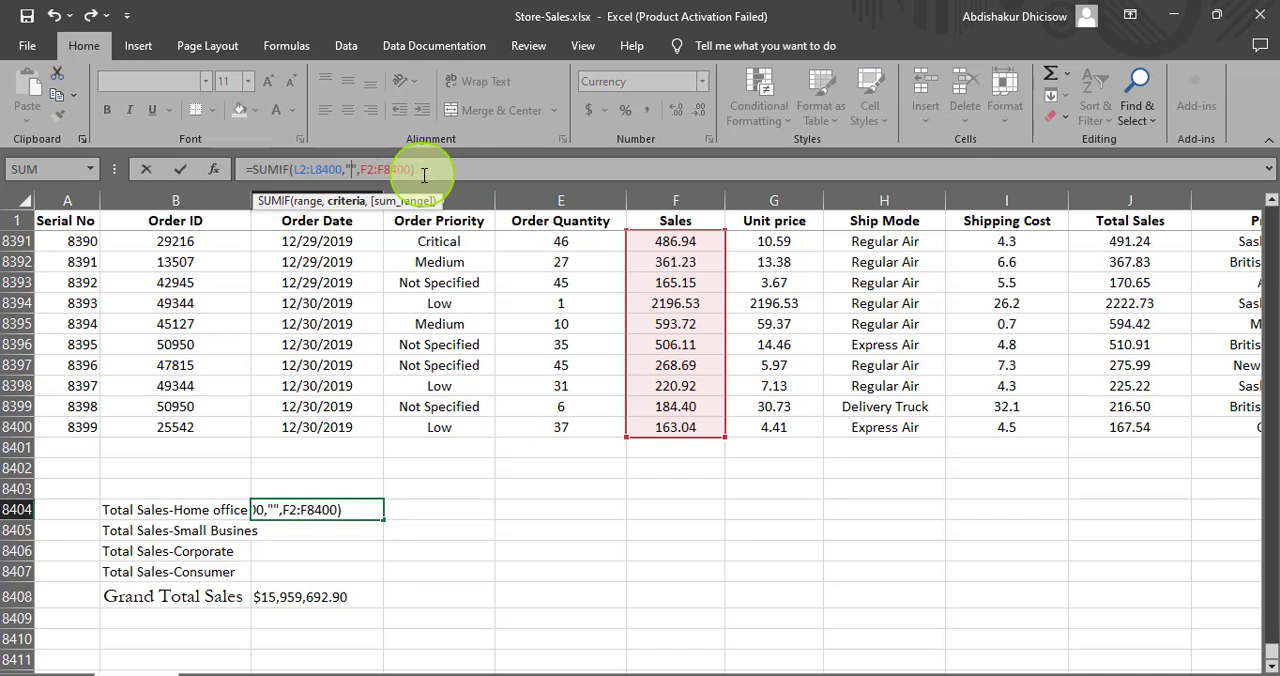
type("Small")
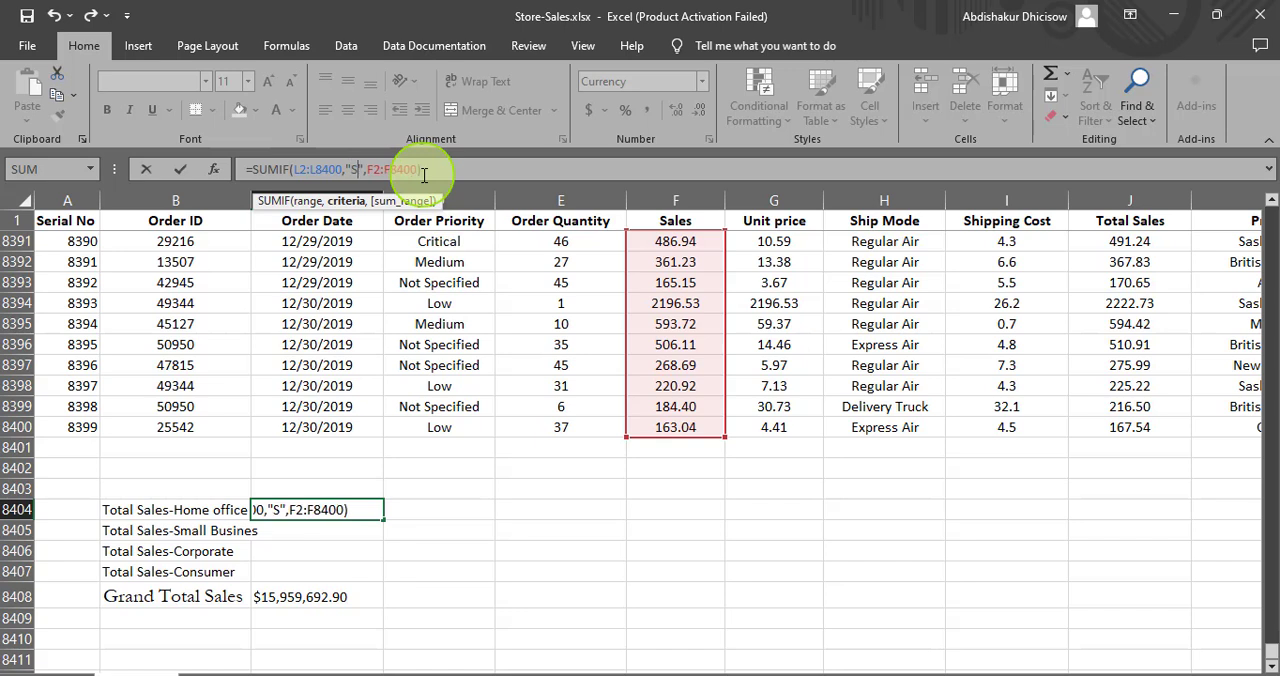
type(" Business")
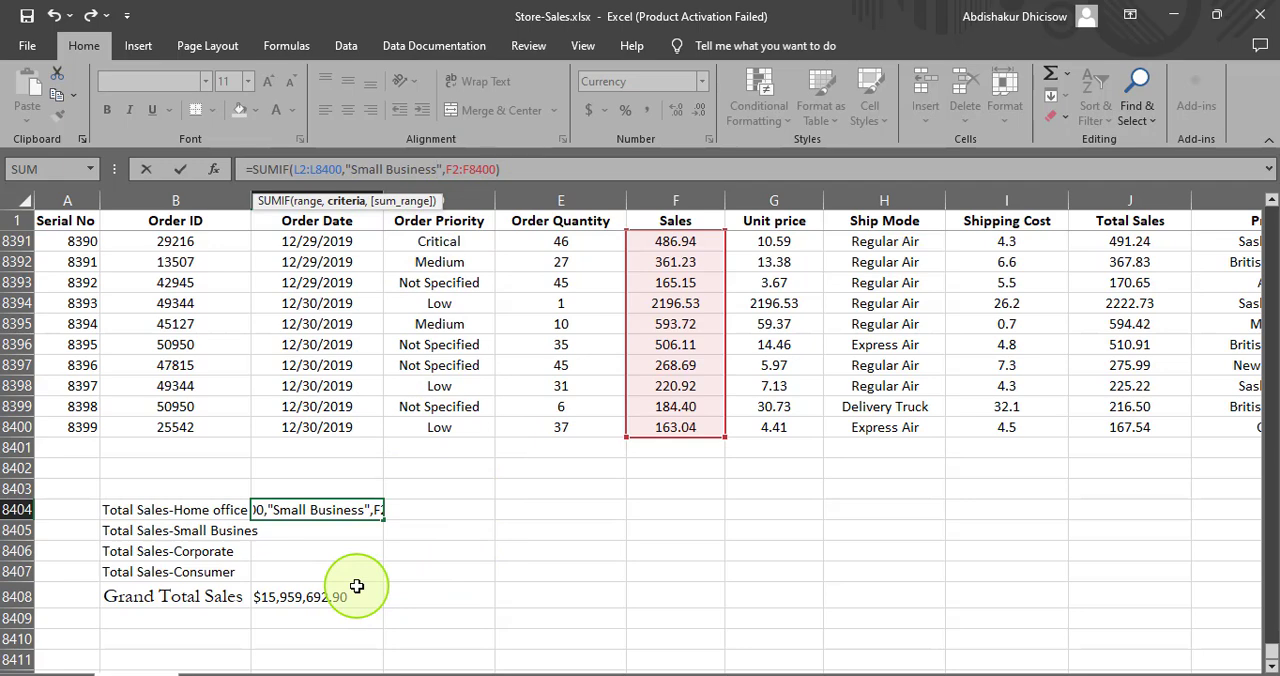
key("ctrl+z")
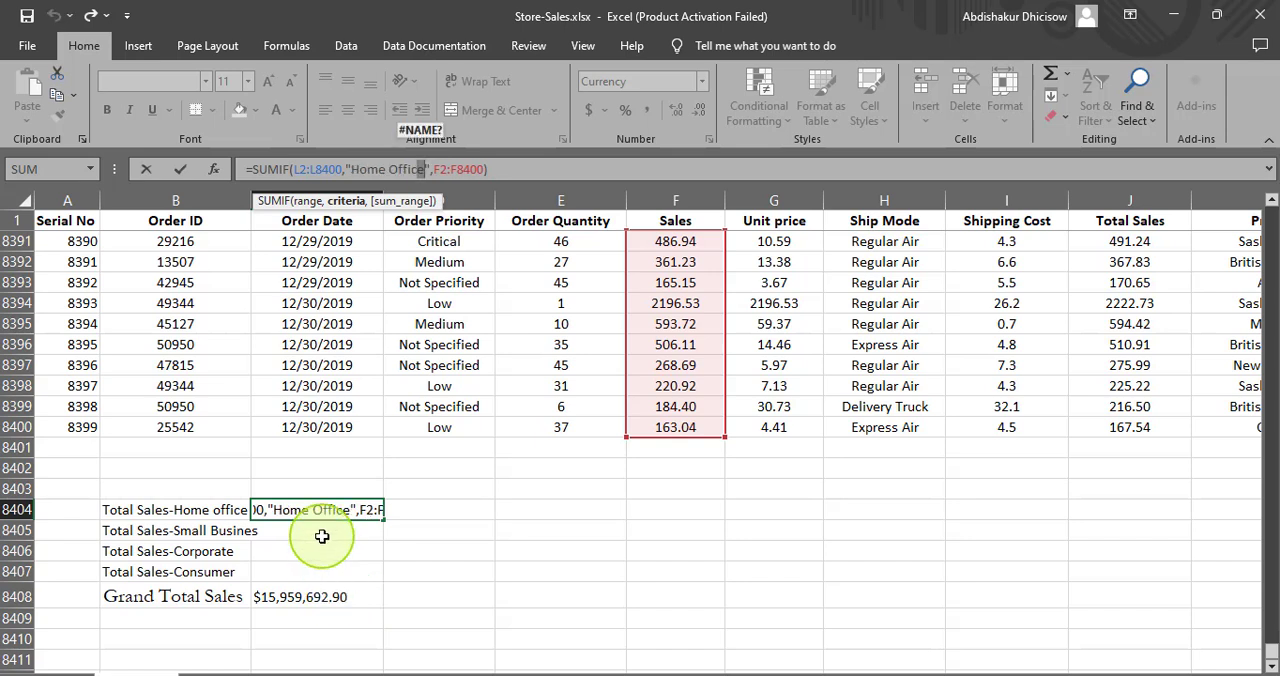
key("Return")
- Copy the Home Office SUMIF formula from C8404 into C8405, C8406 and C8407 for the other customer segments
left_click(303, 512)
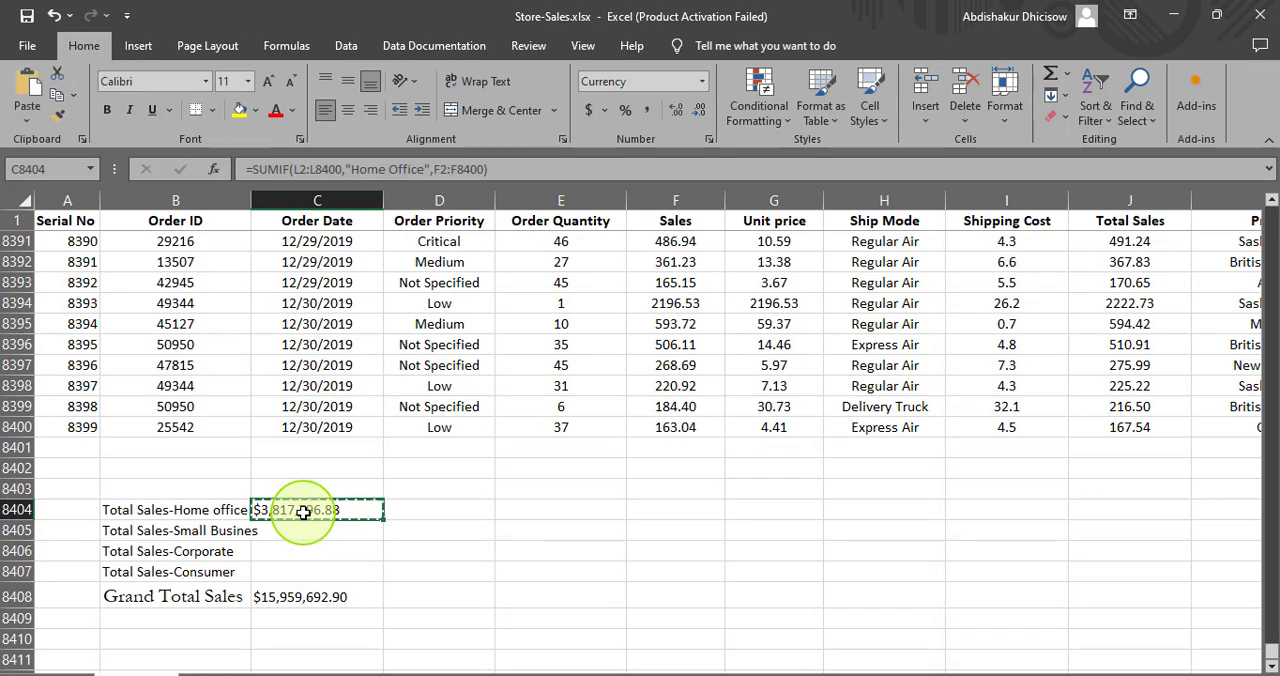
left_click(298, 534)
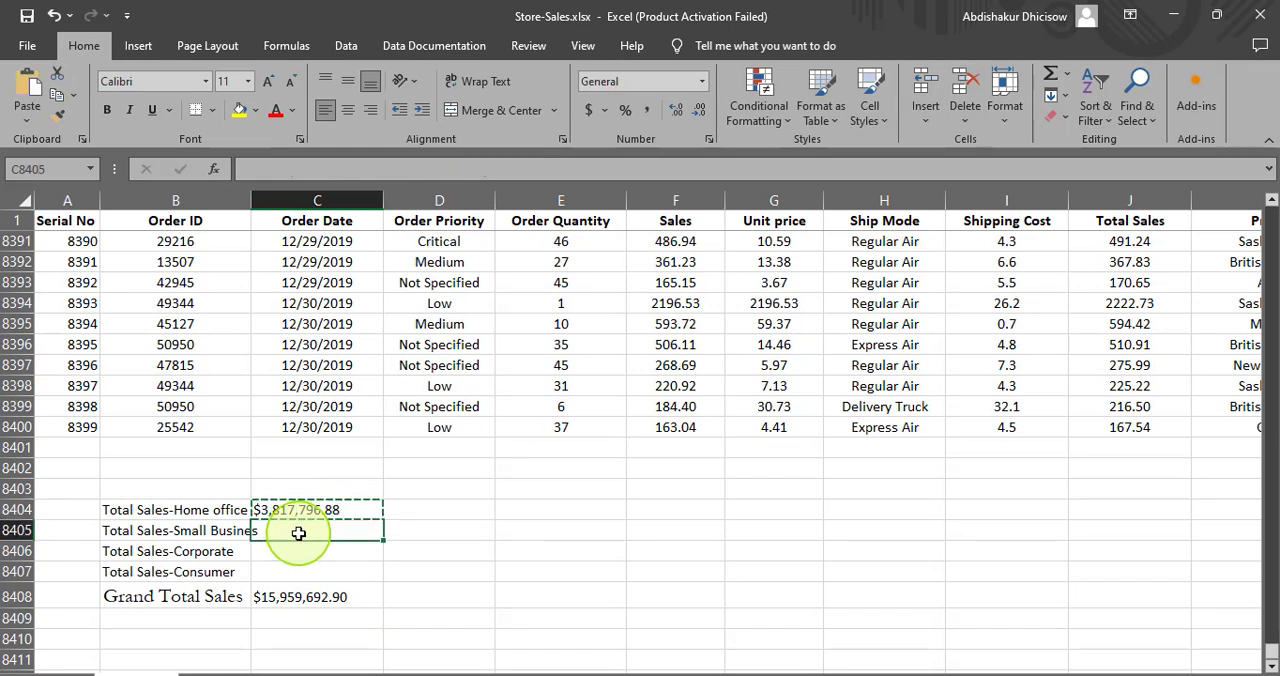
type("=SUMIF(L3:L8401,\"Home Office\",F3:F8401)")
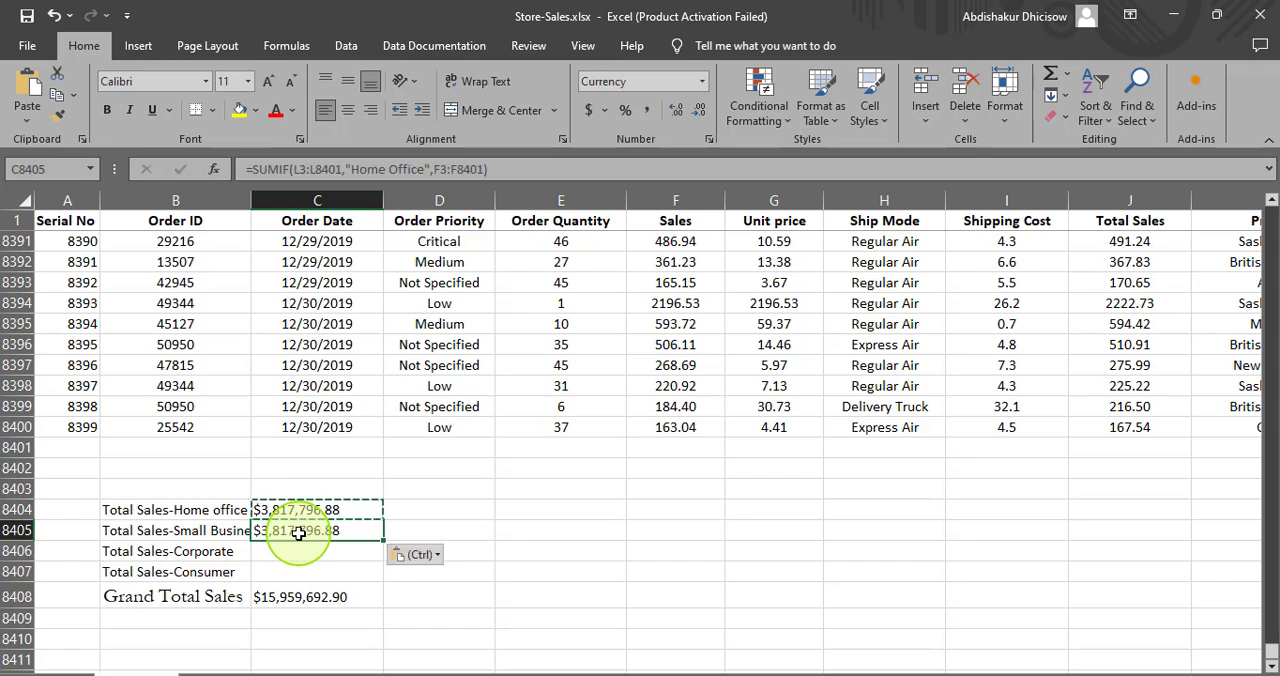
left_click(304, 551)
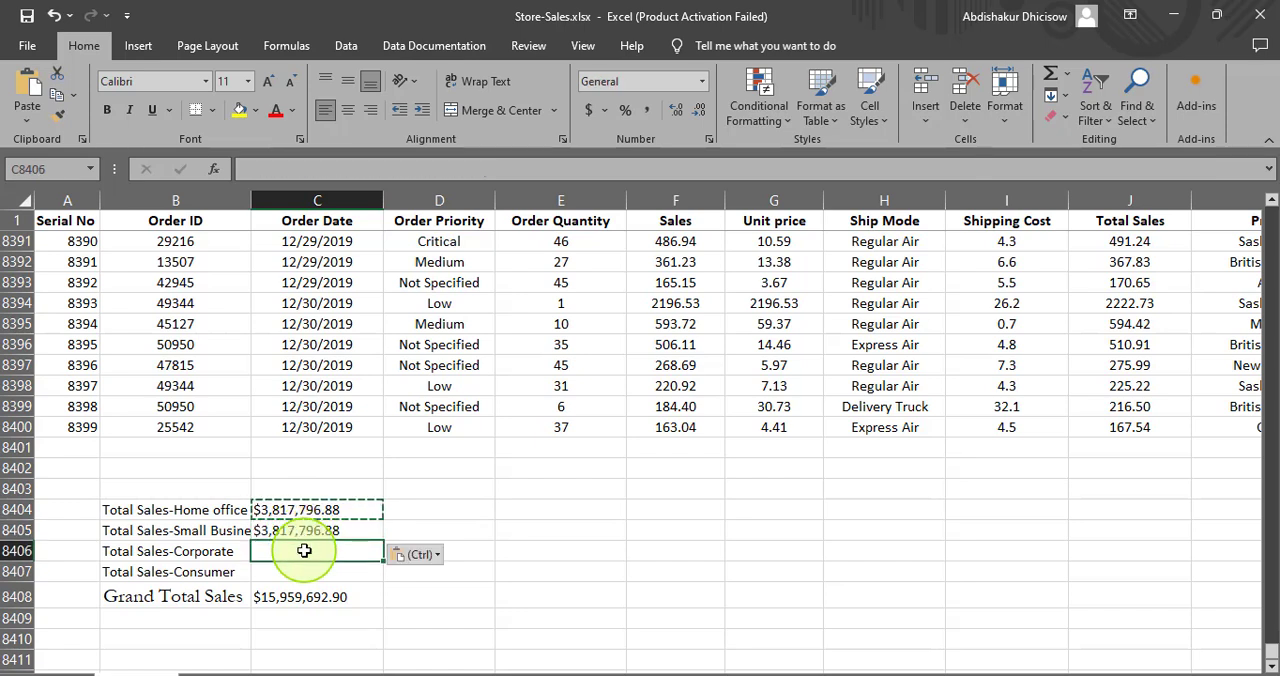
type("=SUMIF(L4:L8402,\"Home Office\",F4:F8402)")
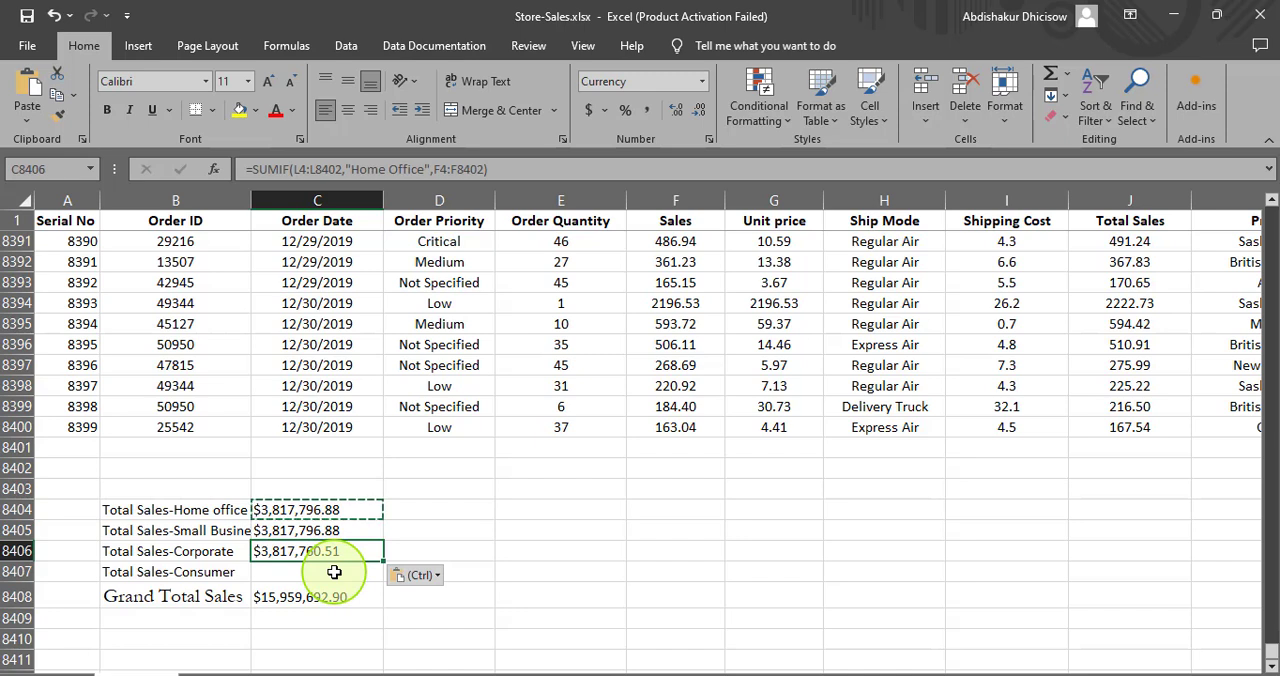
left_click(334, 572)
type("=SUMIF(L5:L8403,\"Home Office\",F5:F8403)")
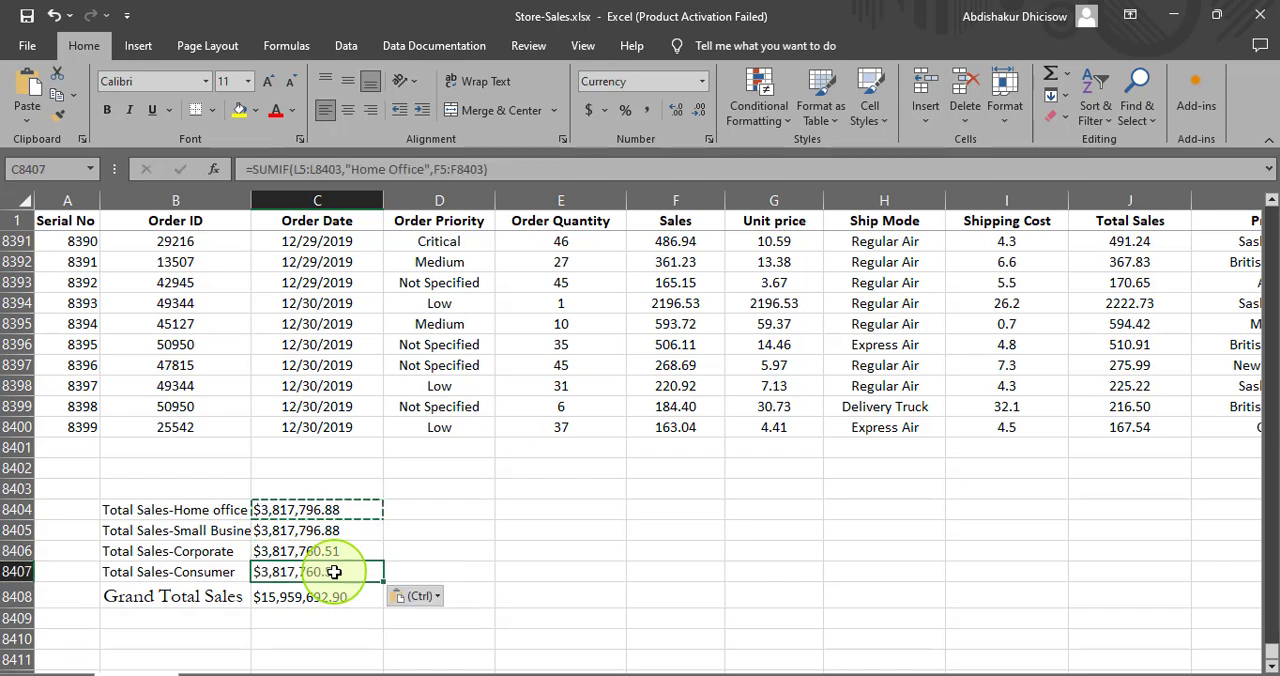
- Change the SUMIF criterion in C8405 to "Small Business"
left_click(322, 533)
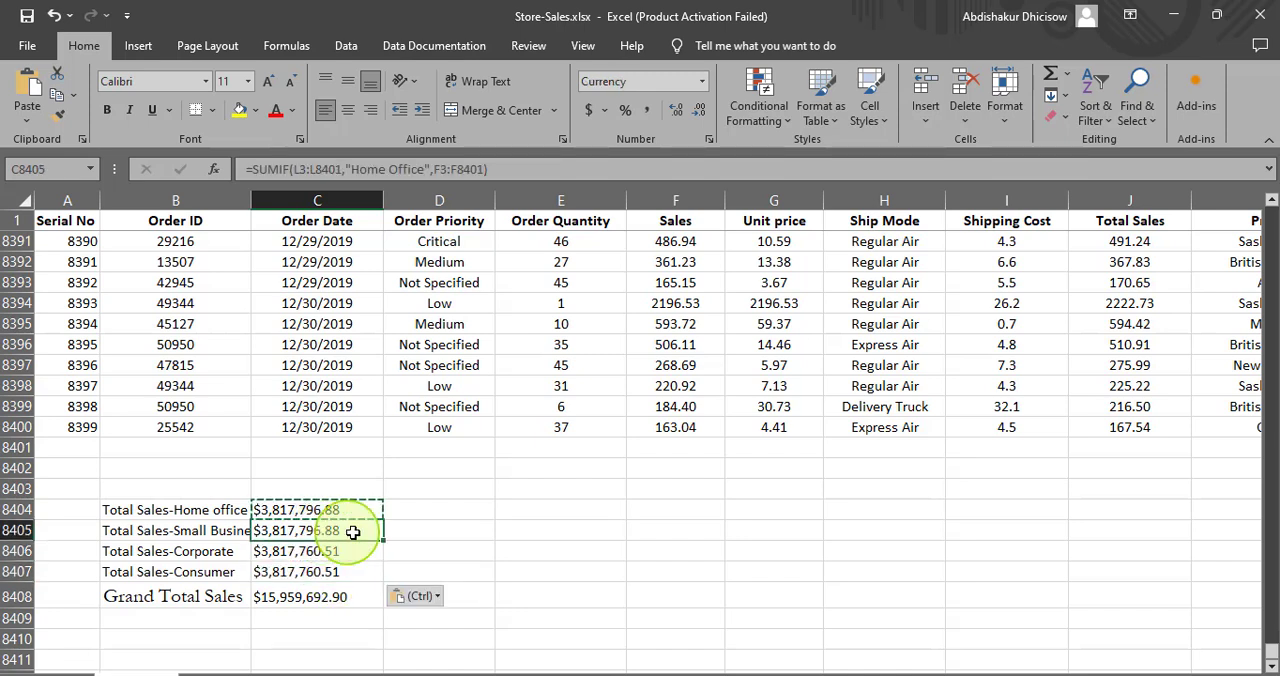
left_click(428, 168)
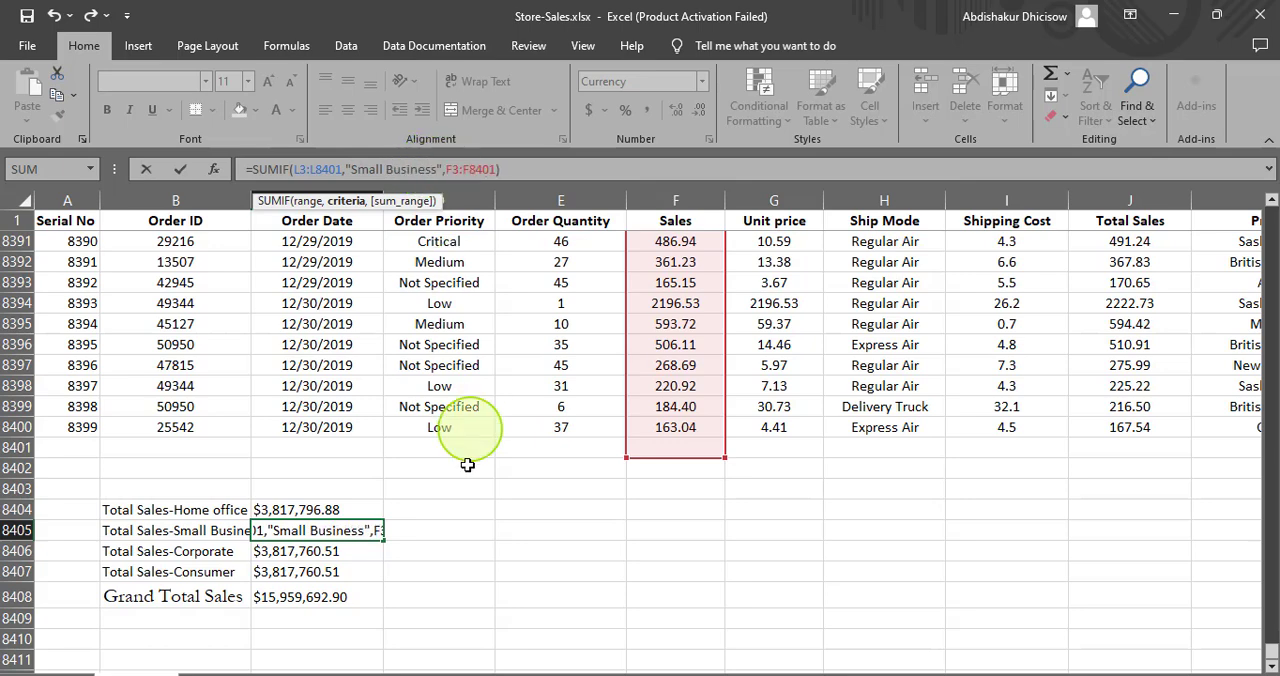
left_click(330, 556)
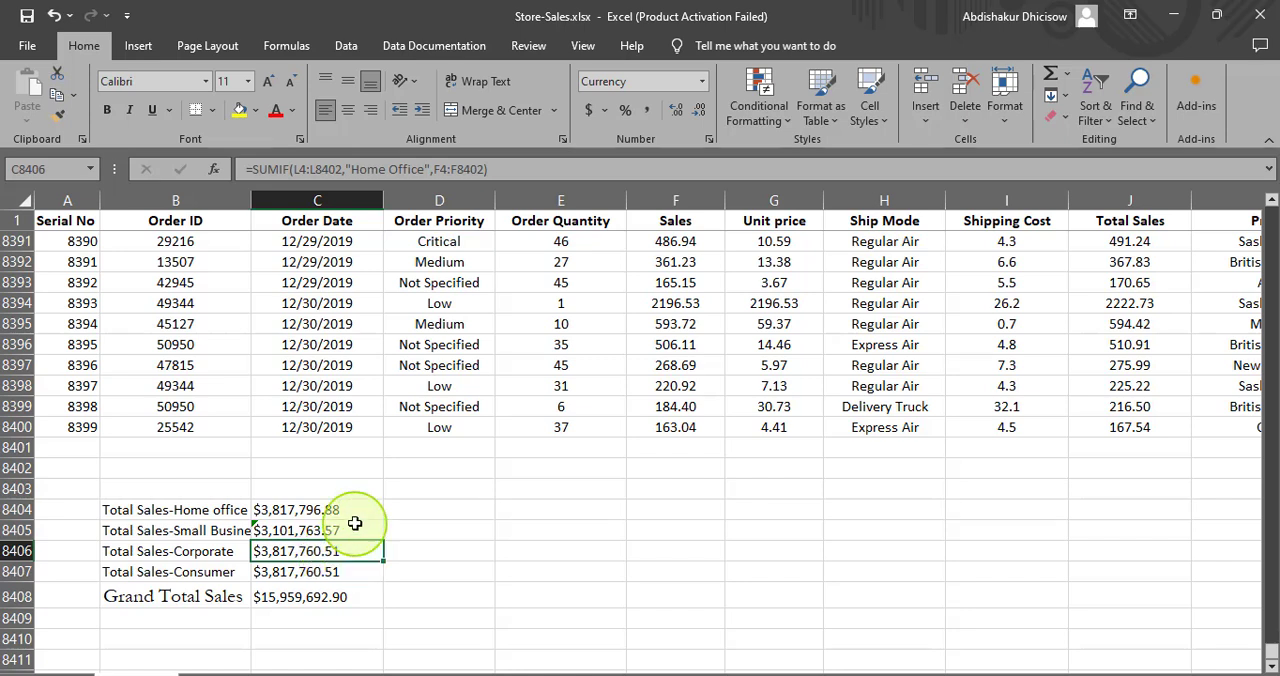
left_click(326, 531)
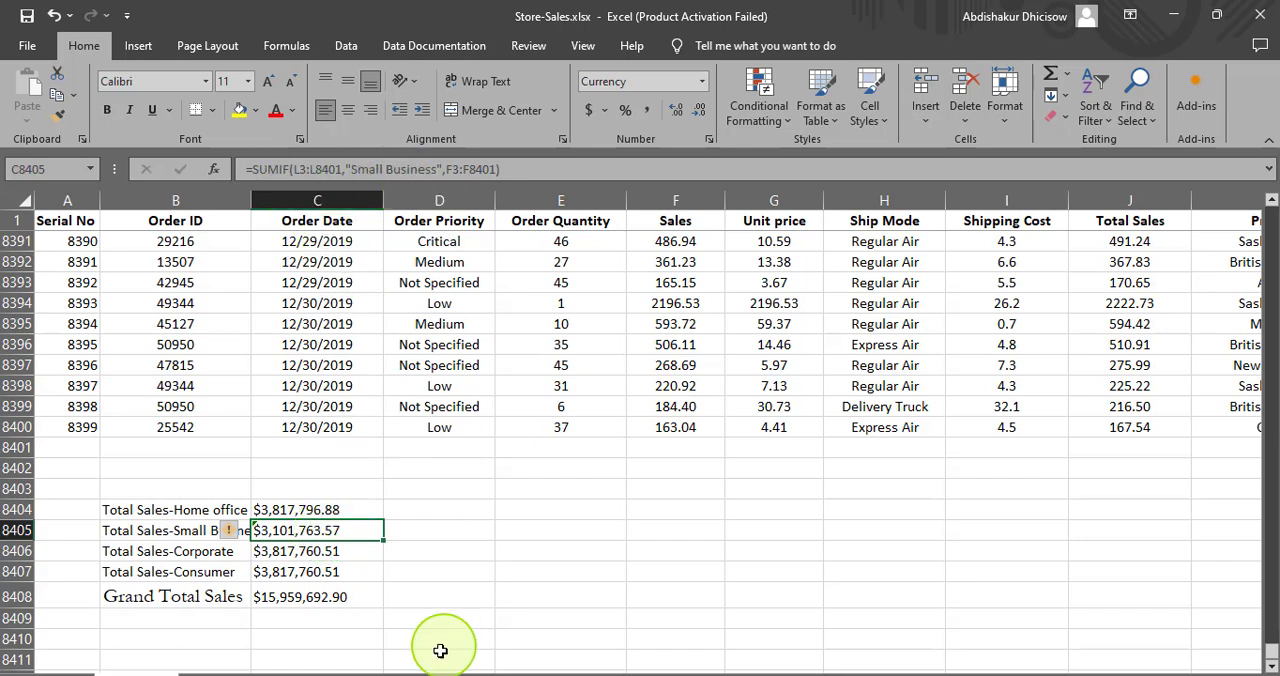
- Replace the SUMIF criterion in C8406 with "Corporate" and complete the formula
left_click(290, 551)
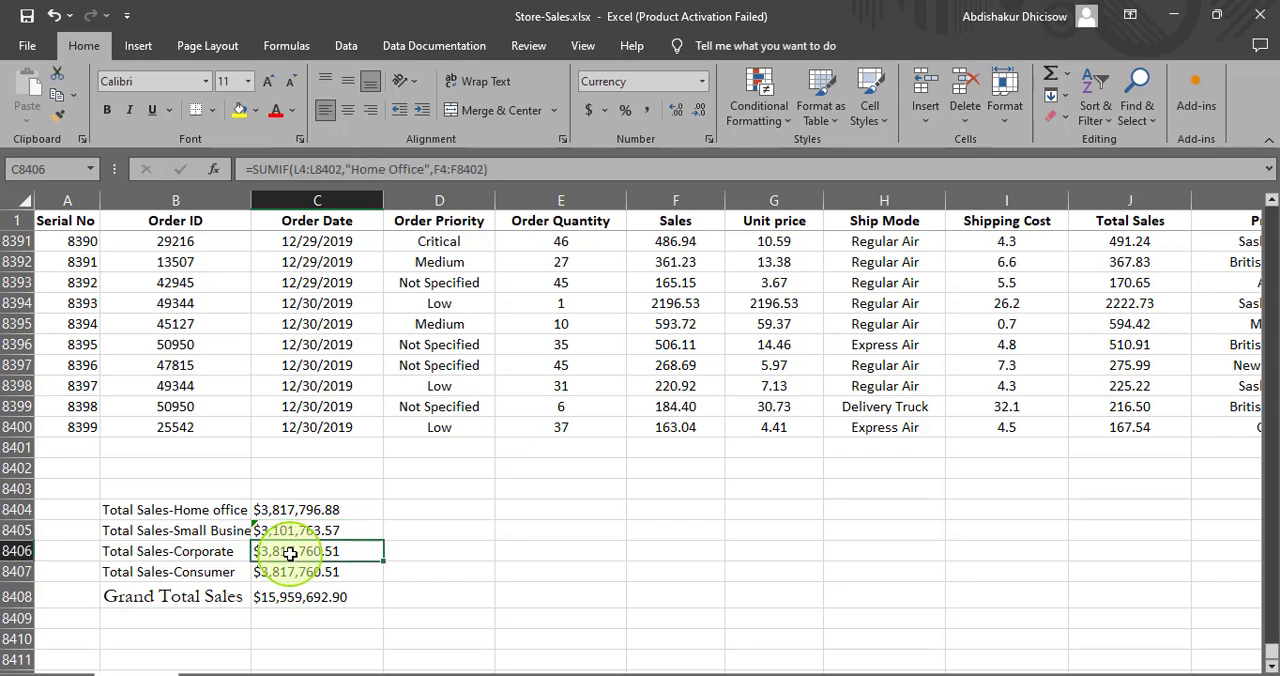
left_click(425, 169)
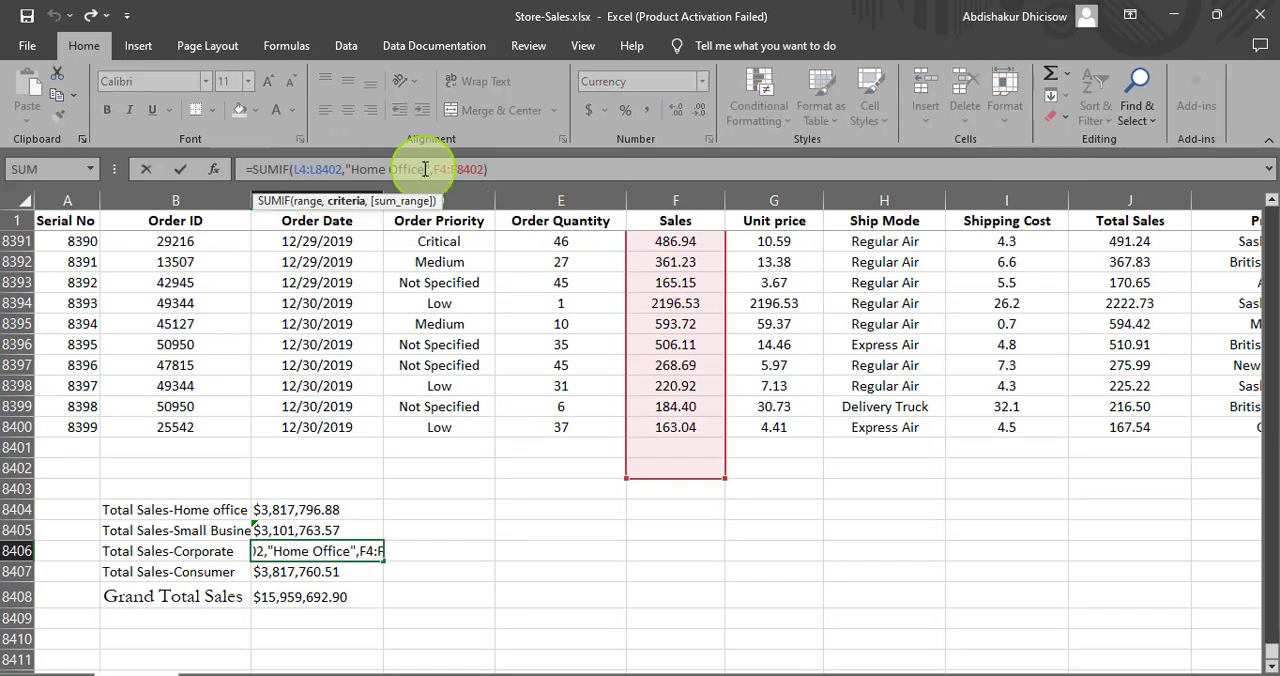
key("BackSpace")
key("BackSpace")
key("BackSpace")
key("BackSpace")
key("BackSpace")
key("BackSpace")
key("BackSpace")
key("BackSpace")
key("BackSpace")
key("BackSpace")
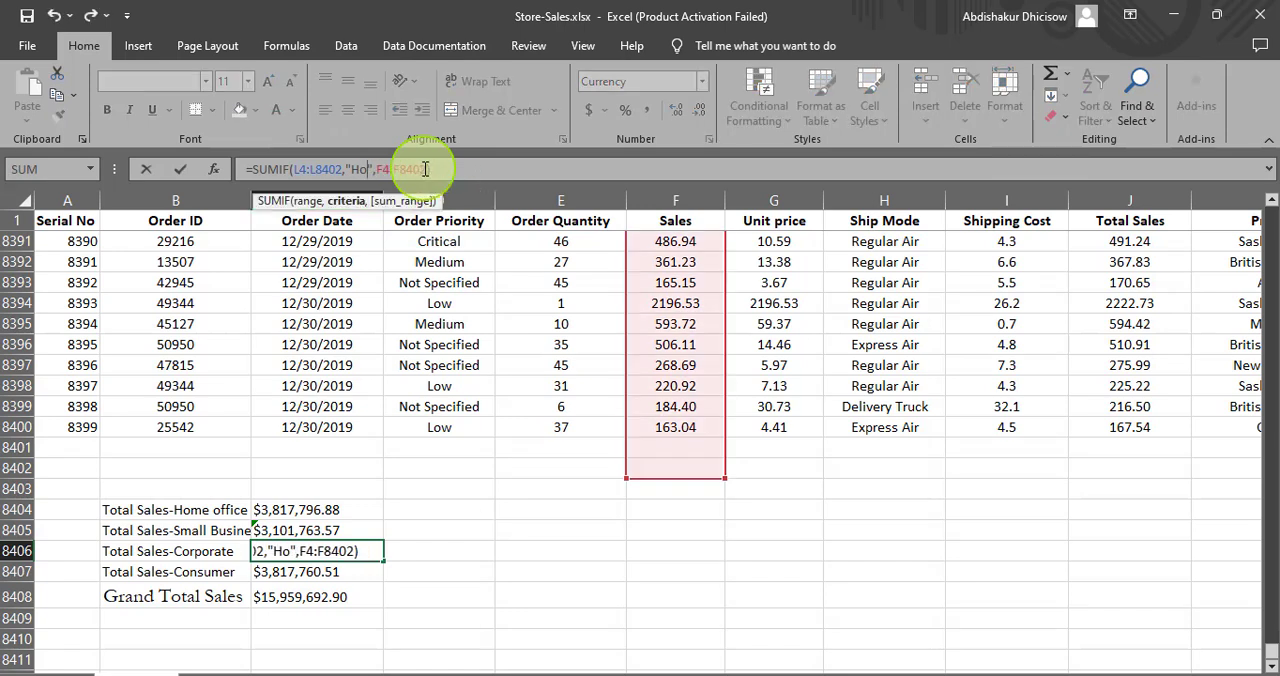
key("BackSpace")
type("Corporate")
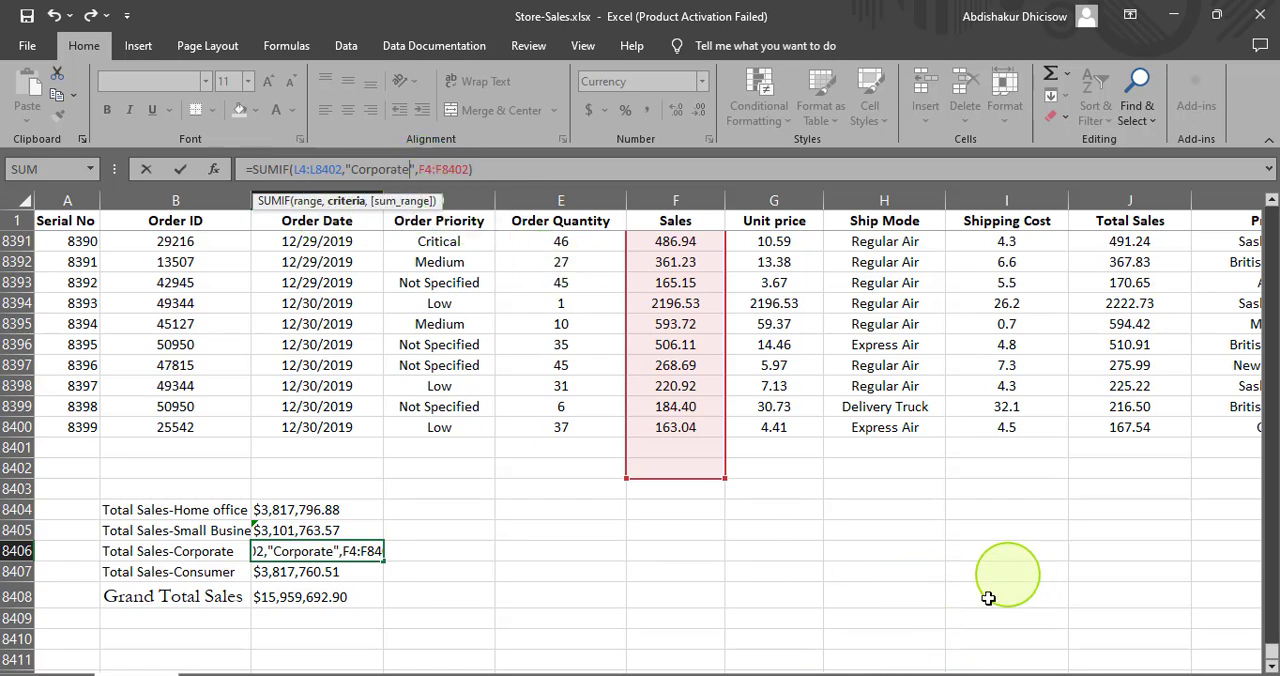
left_click_drag(946, 666, 1048, 665)
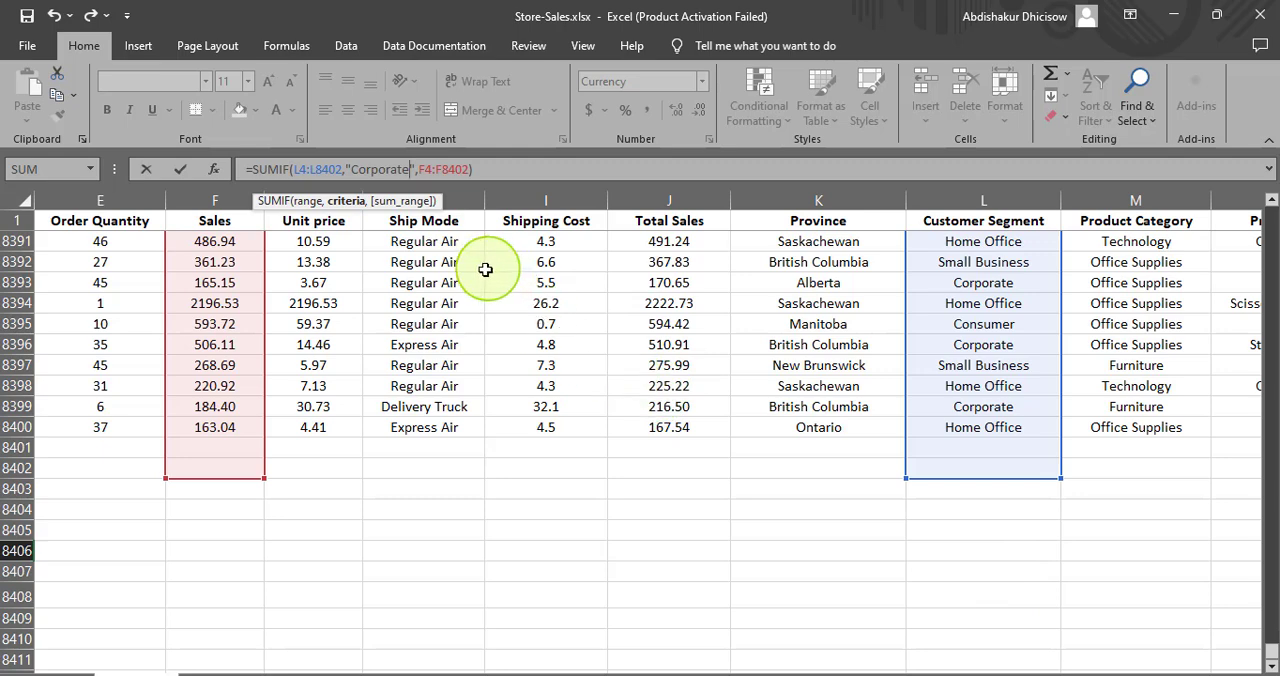
left_click_drag(946, 664, 476, 580)
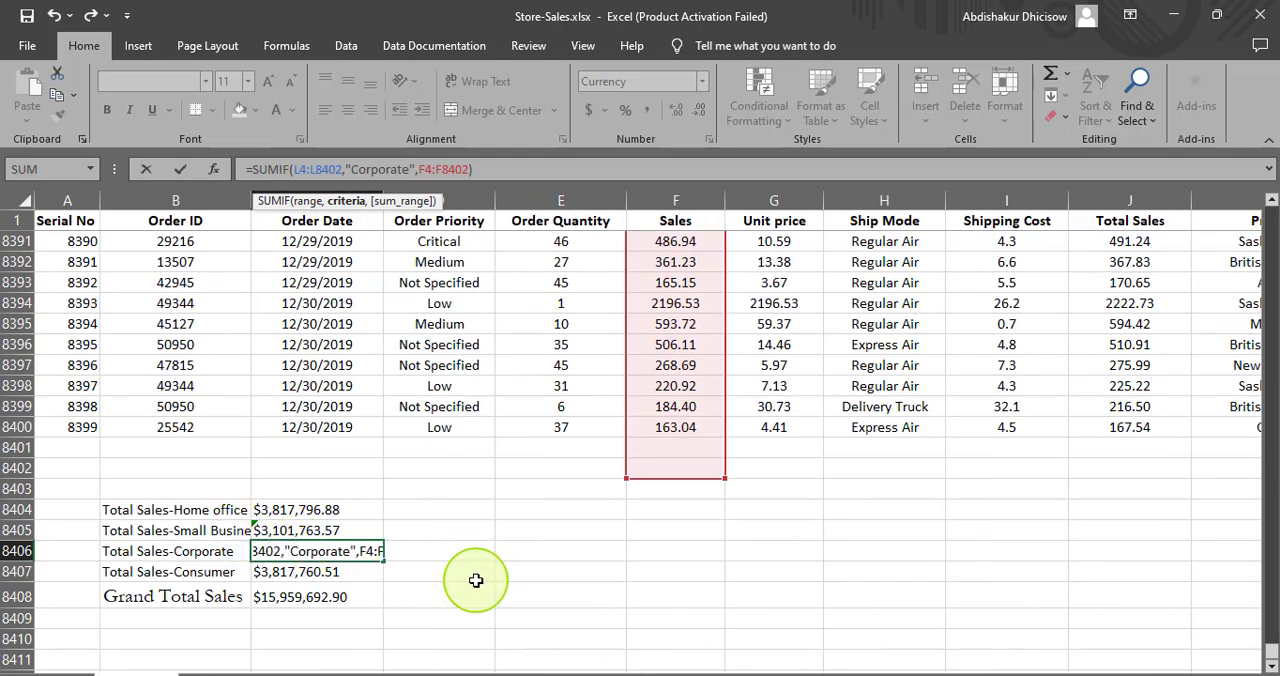
key("Return")
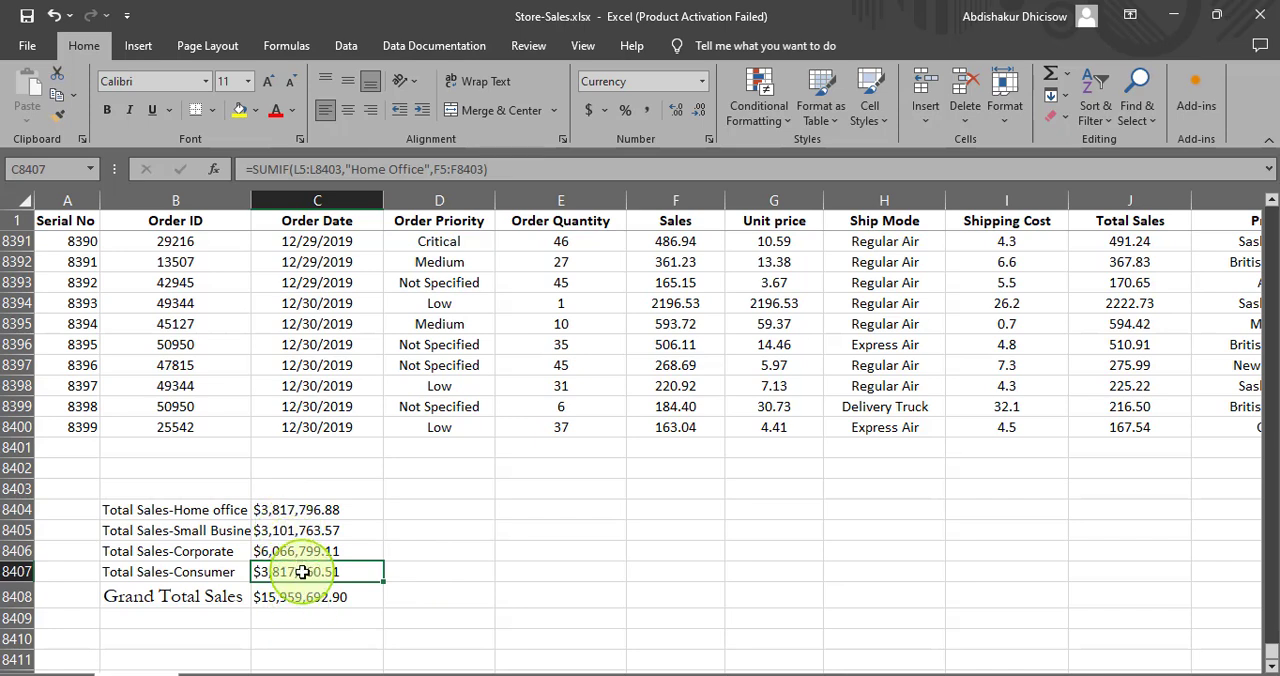
- Replace the SUMIF criterion in C8407 with "Consumer" and complete the formula
left_click(427, 172)
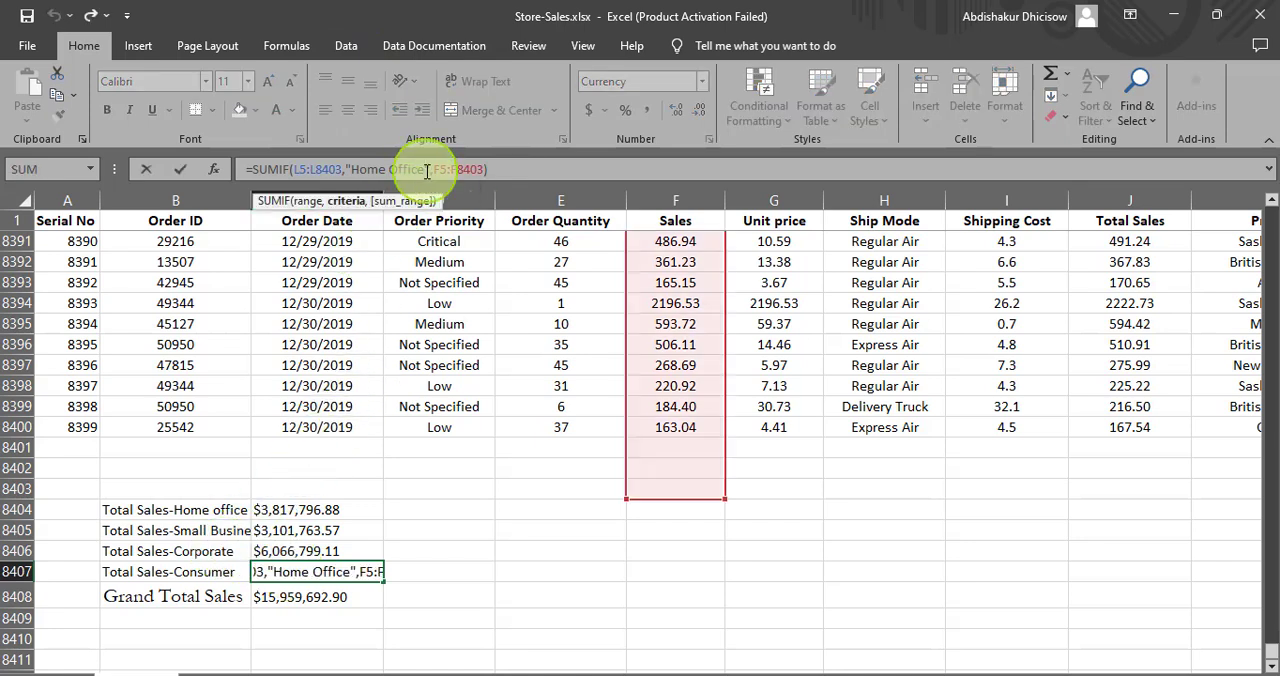
key("BackSpace")
key("BackSpace")
key("BackSpace")
key("BackSpace")
key("BackSpace")
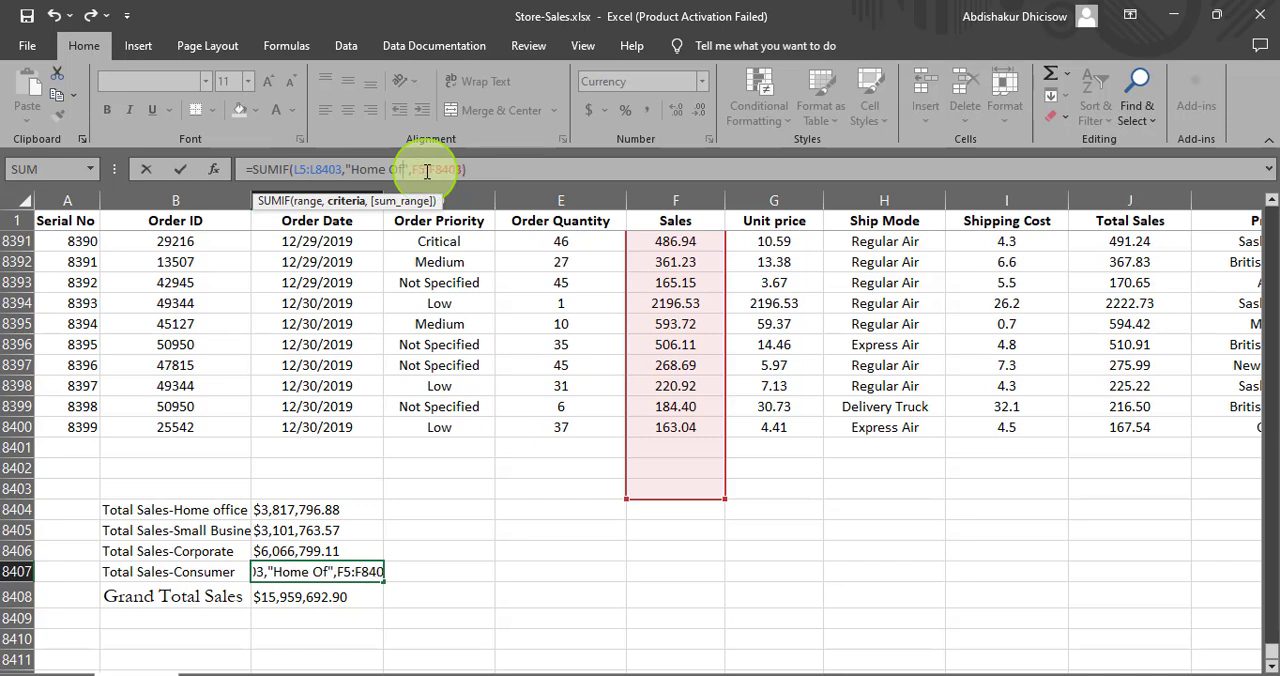
key("BackSpace")
key("BackSpace")
key("BackSpace")
key("BackSpace")
key("BackSpace")
key("BackSpace")
key("BackSpace")
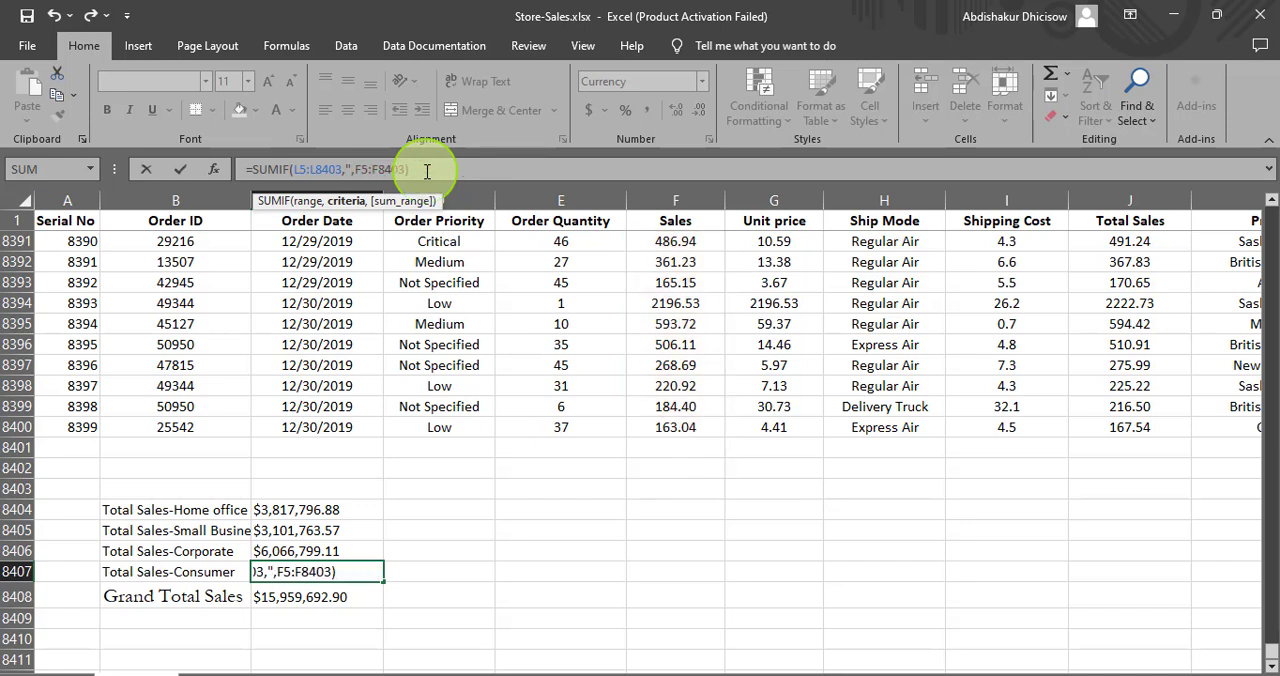
type("\"Consumer\"")
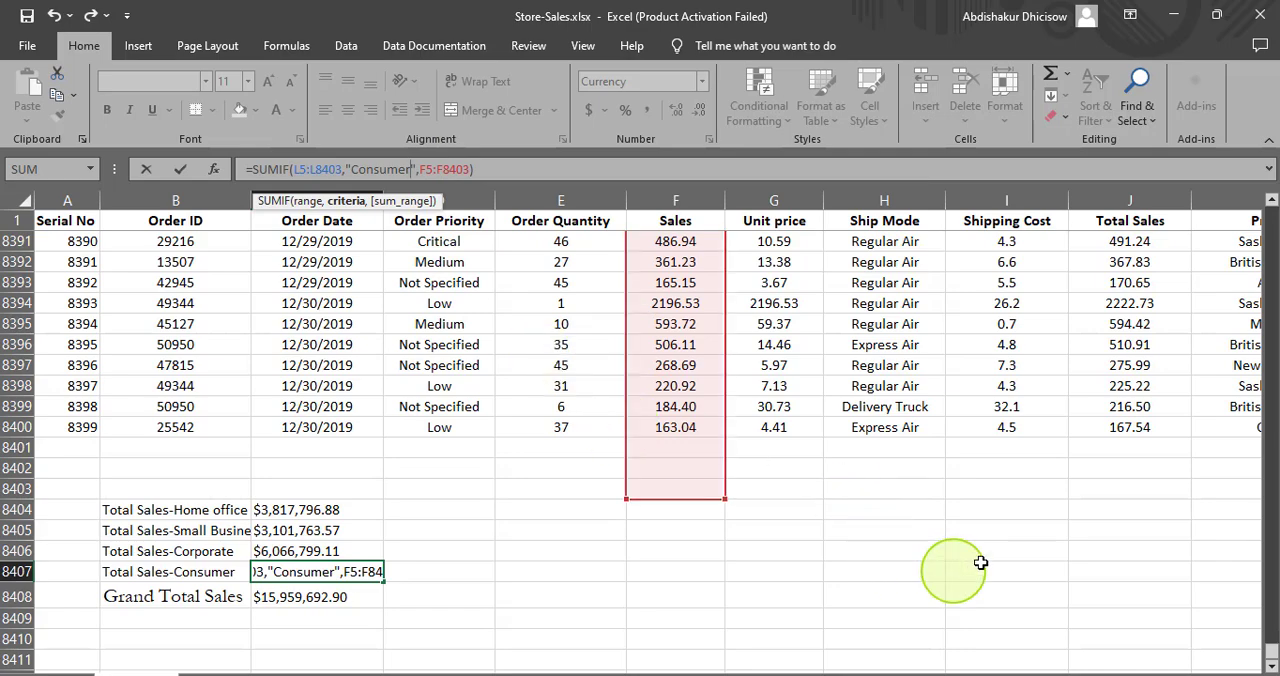
mouse_move(923, 664)
left_mouse_down()
mouse_move(993, 670)
mouse_move(900, 664)
left_mouse_up()
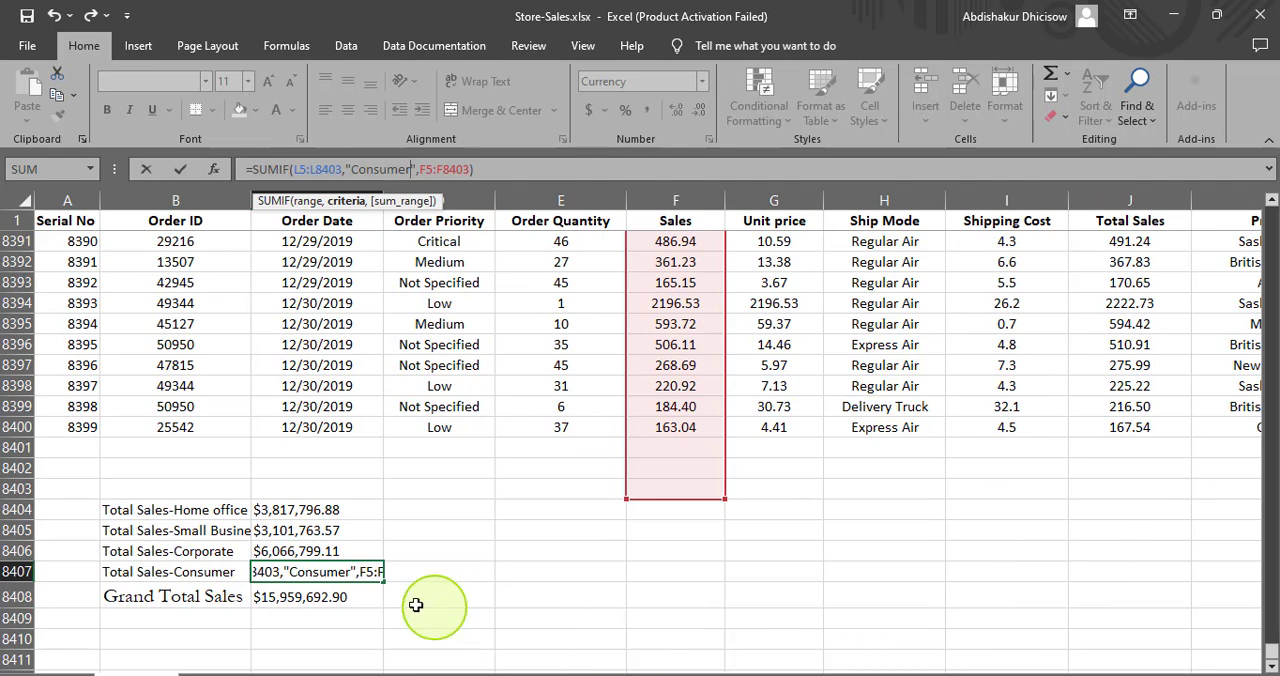
left_click(495, 169)
key("Return")
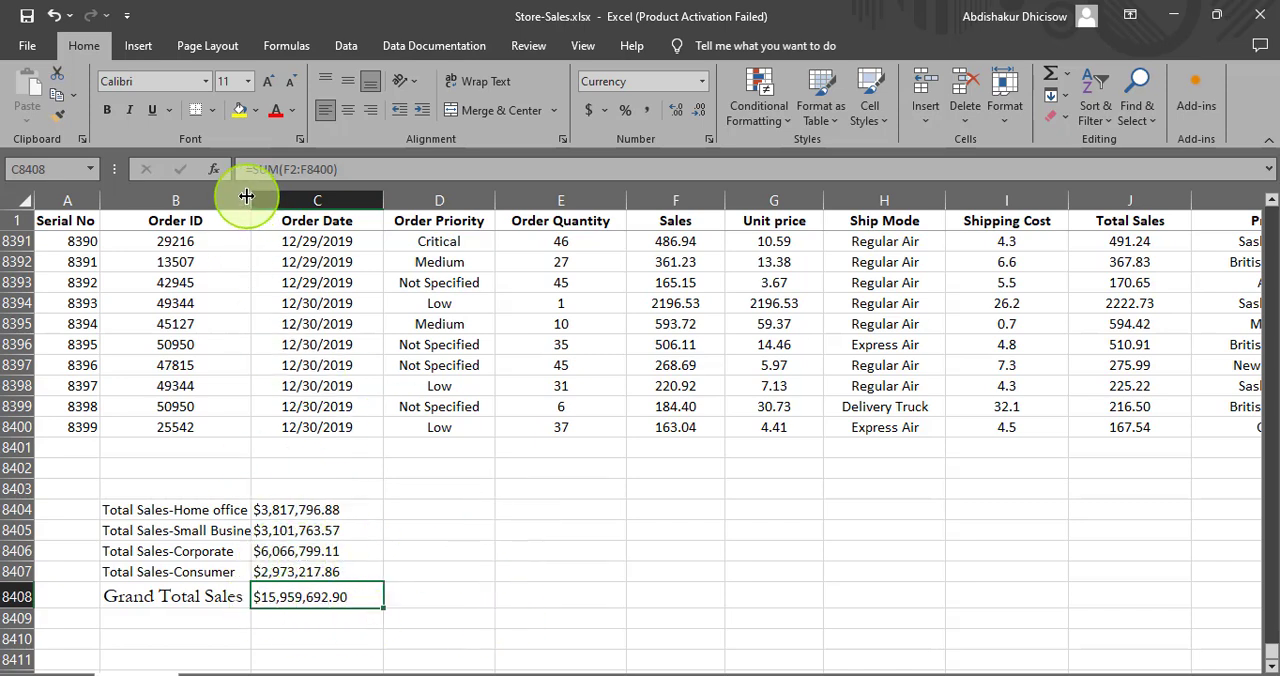
- Widen column B to fit the total labels, and make the amounts in C8404:C8408 bold and one font size step larger
left_click_drag(248, 196, 271, 196)
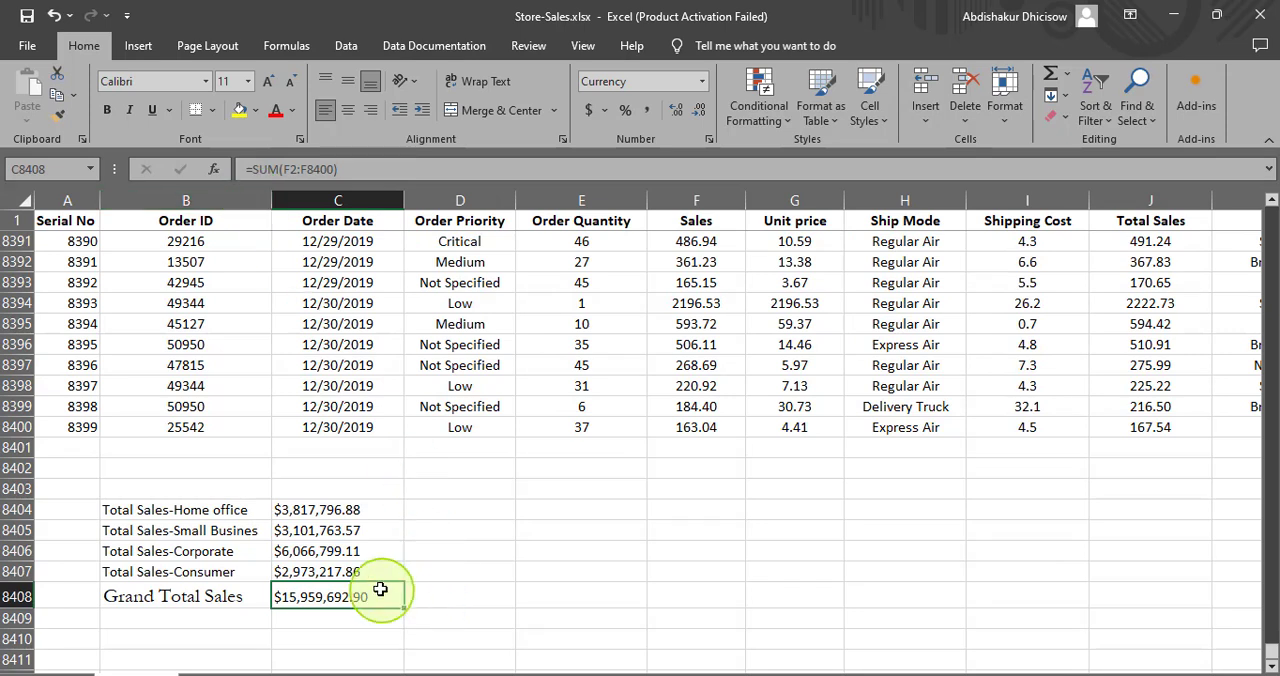
left_click_drag(278, 515, 356, 590)
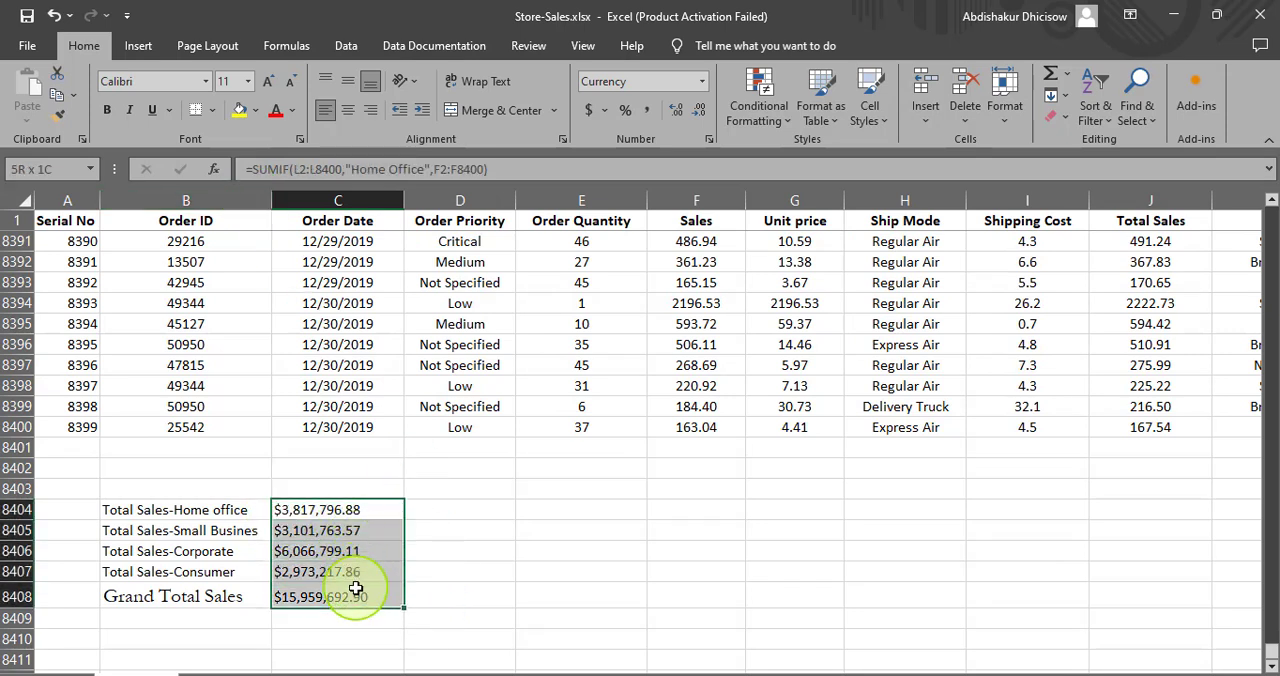
left_click(108, 112)
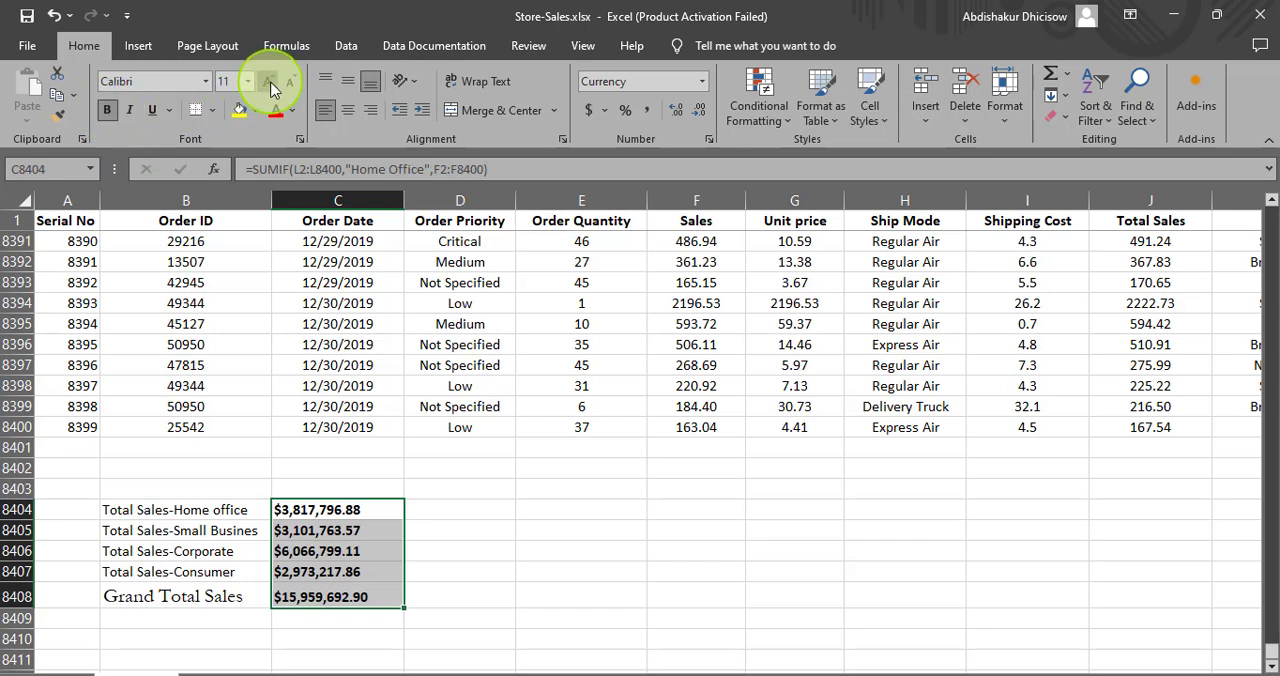
left_click(272, 86)
left_click(497, 589)
- Make the labels in B8404:B8408 bold and one font size step larger, and widen column B to fit them
left_click_drag(113, 509, 221, 603)
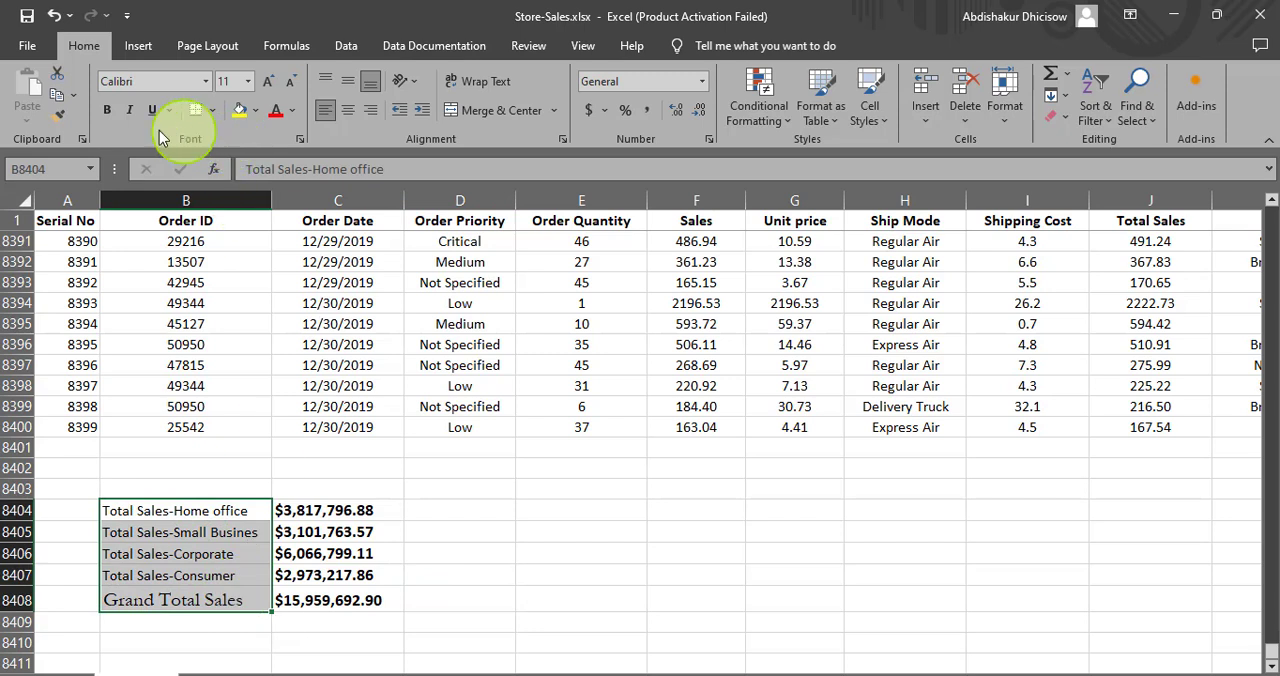
left_click(112, 114)
left_click(270, 81)
left_click(564, 592)
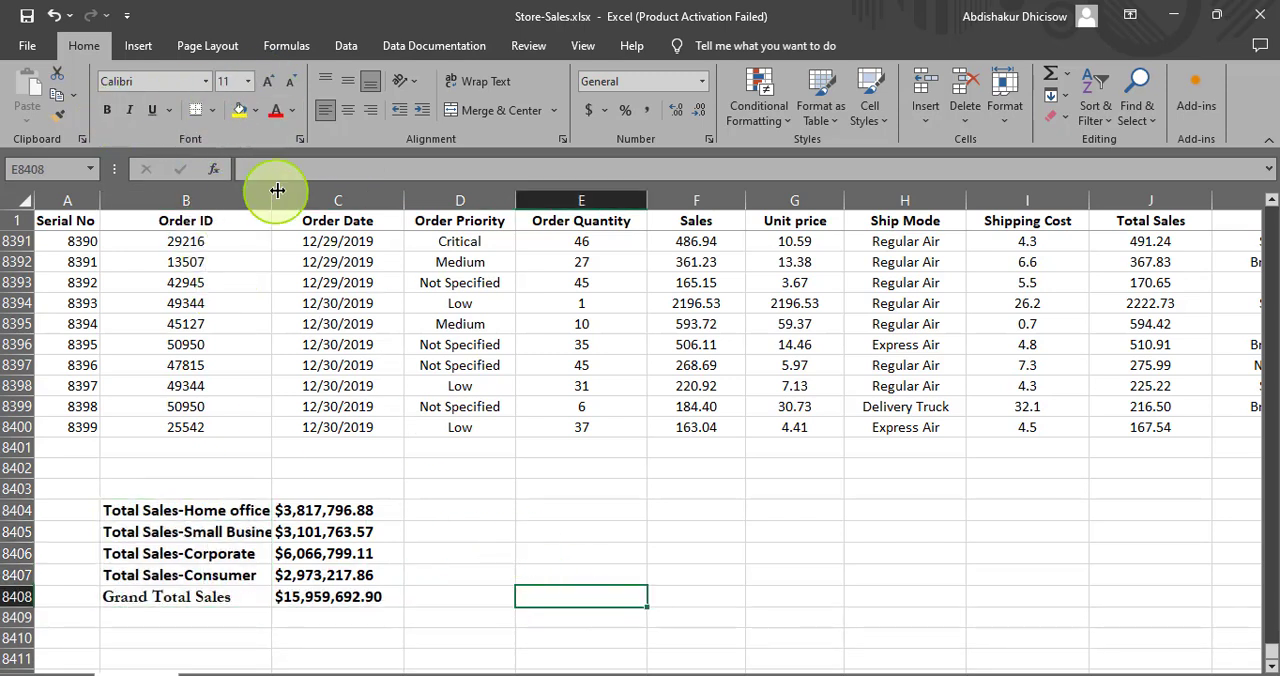
left_click_drag(271, 199, 289, 200)
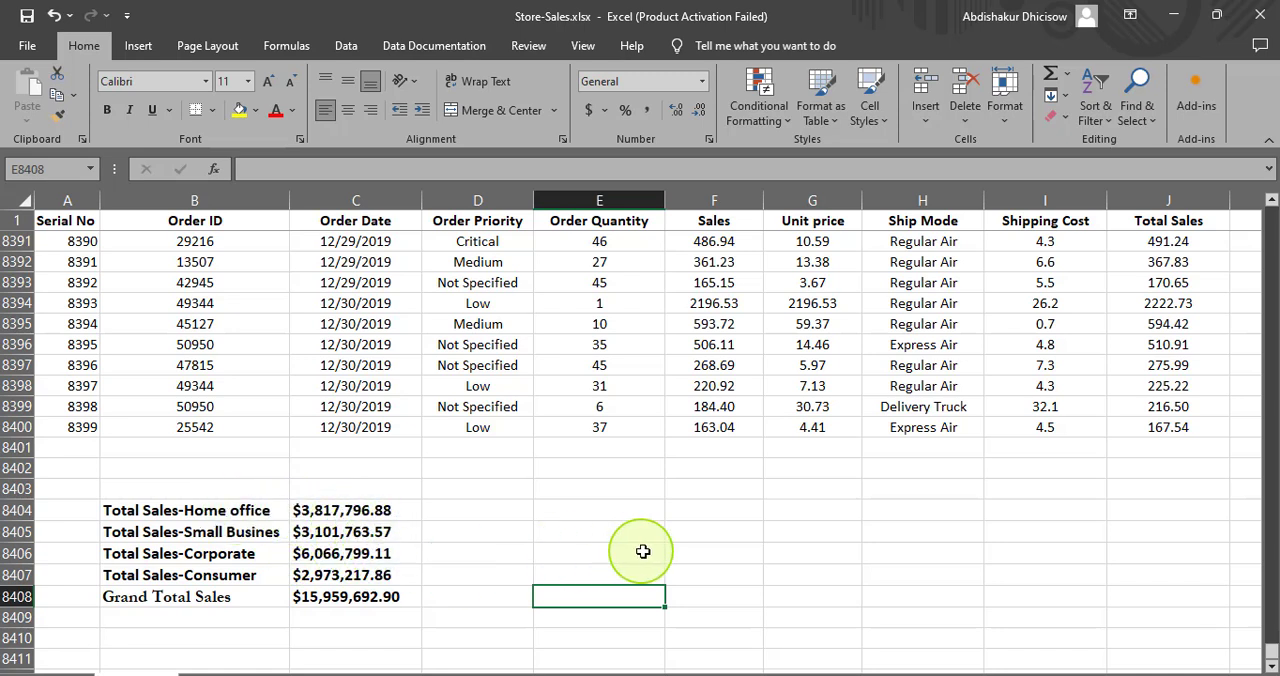
- Enter the labels MAX, MIN and Count in cells E8404, E8405 and E8406
key("Up")
left_click(633, 513)
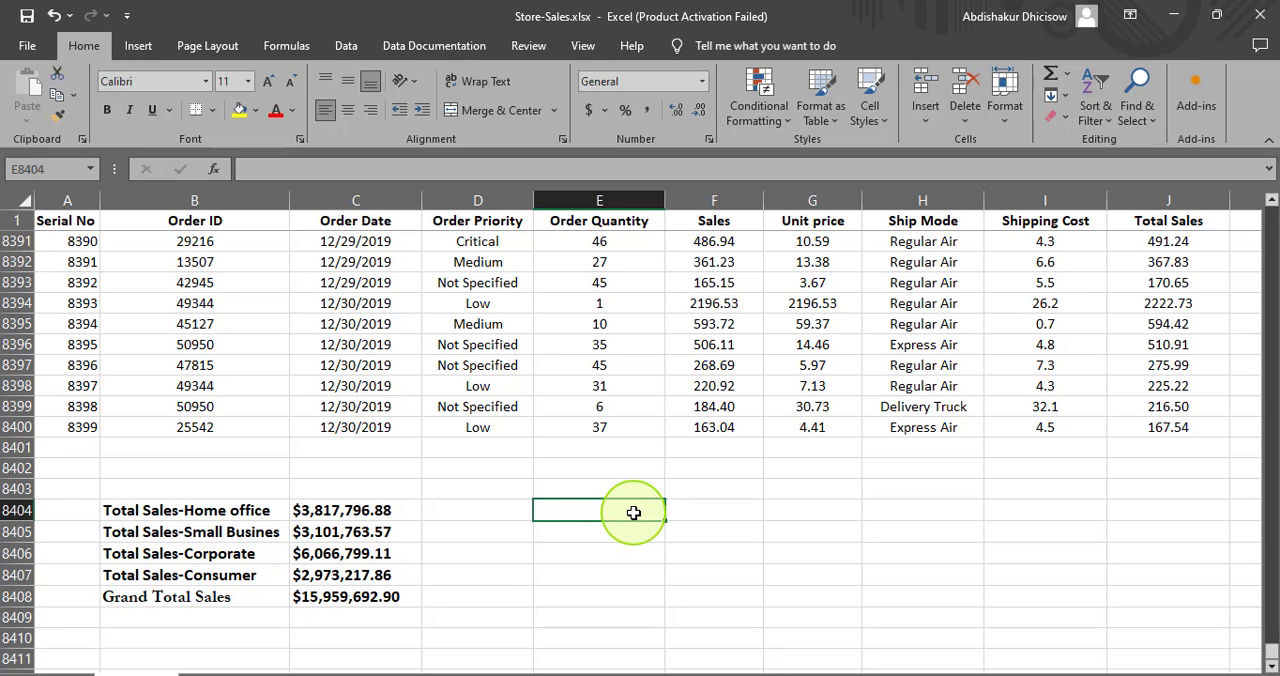
type("MAX")
left_click(700, 511)
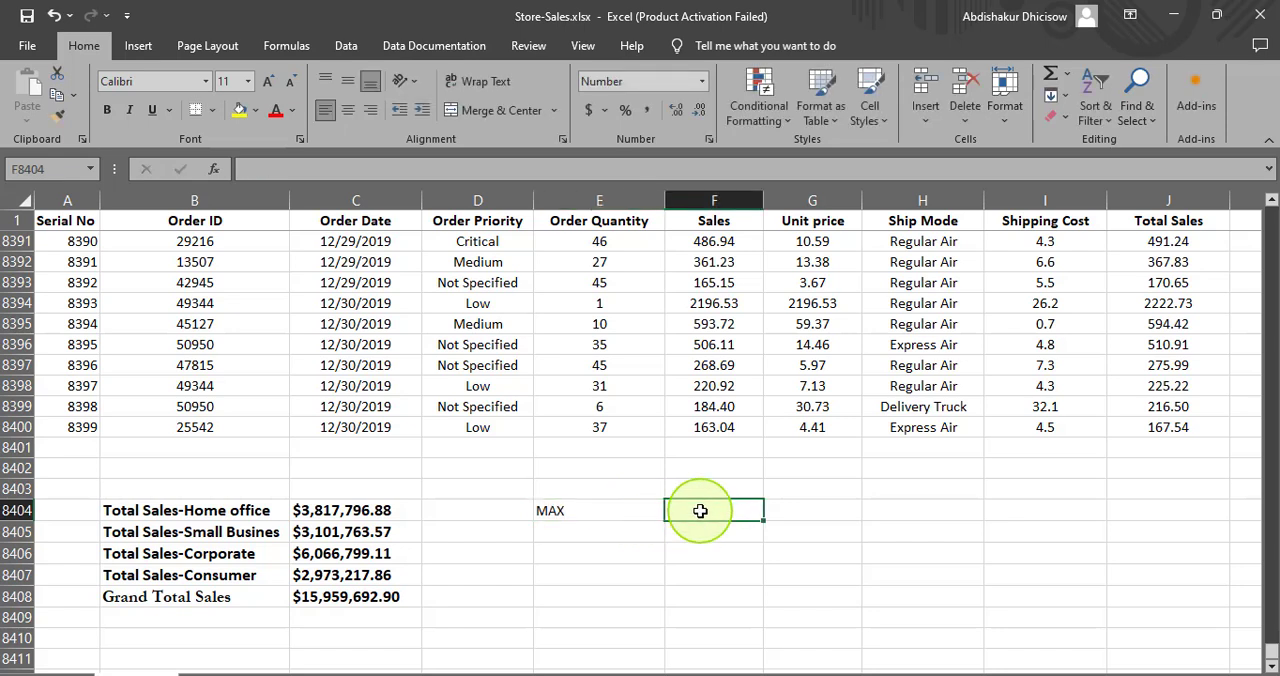
left_click(609, 527)
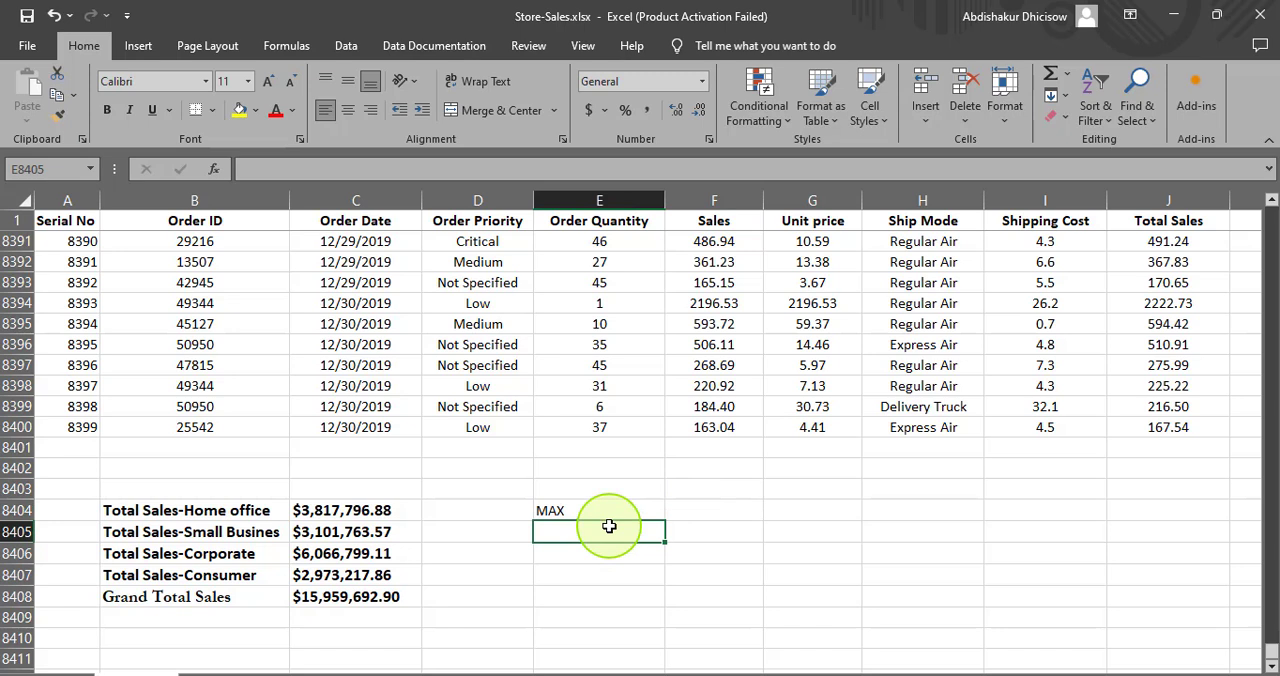
type("MIN")
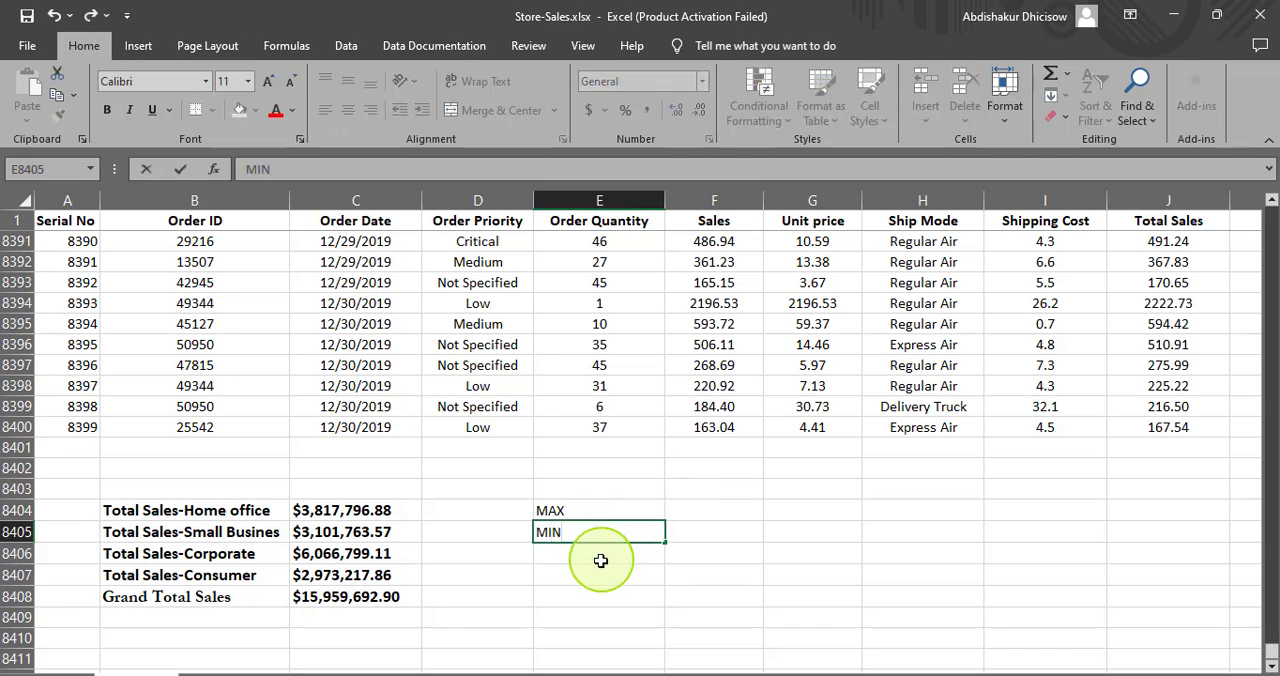
left_click(598, 557)
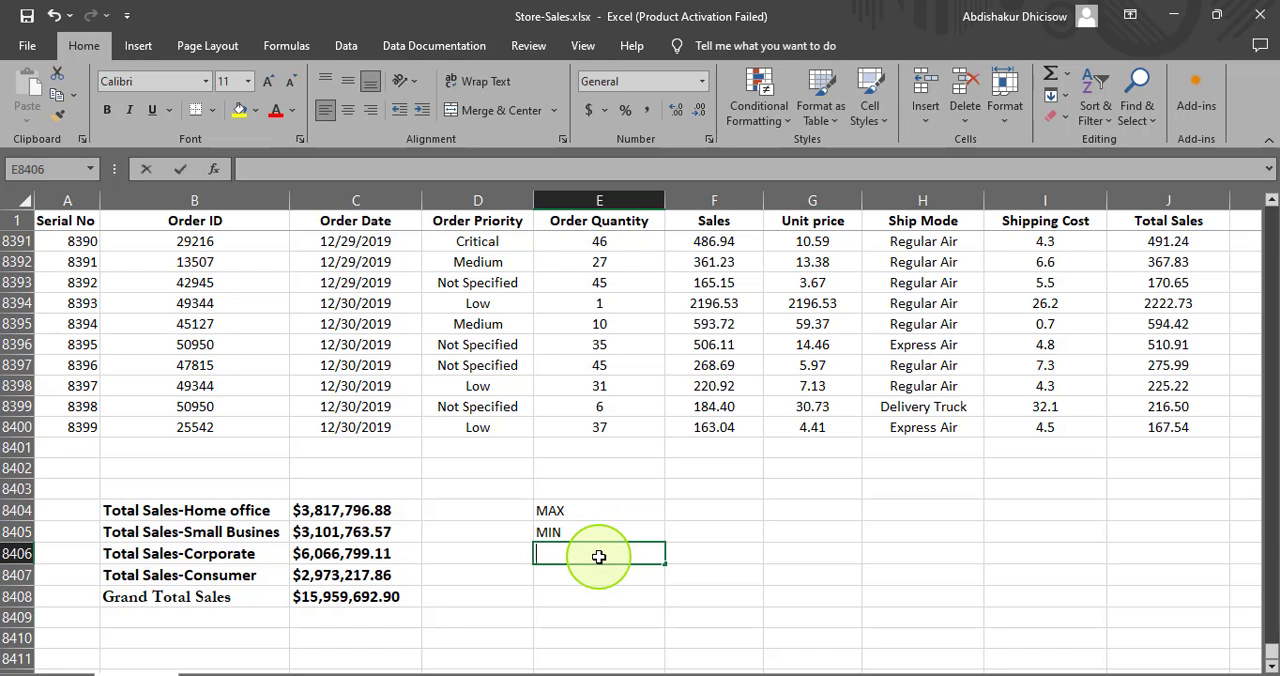
type("Count")
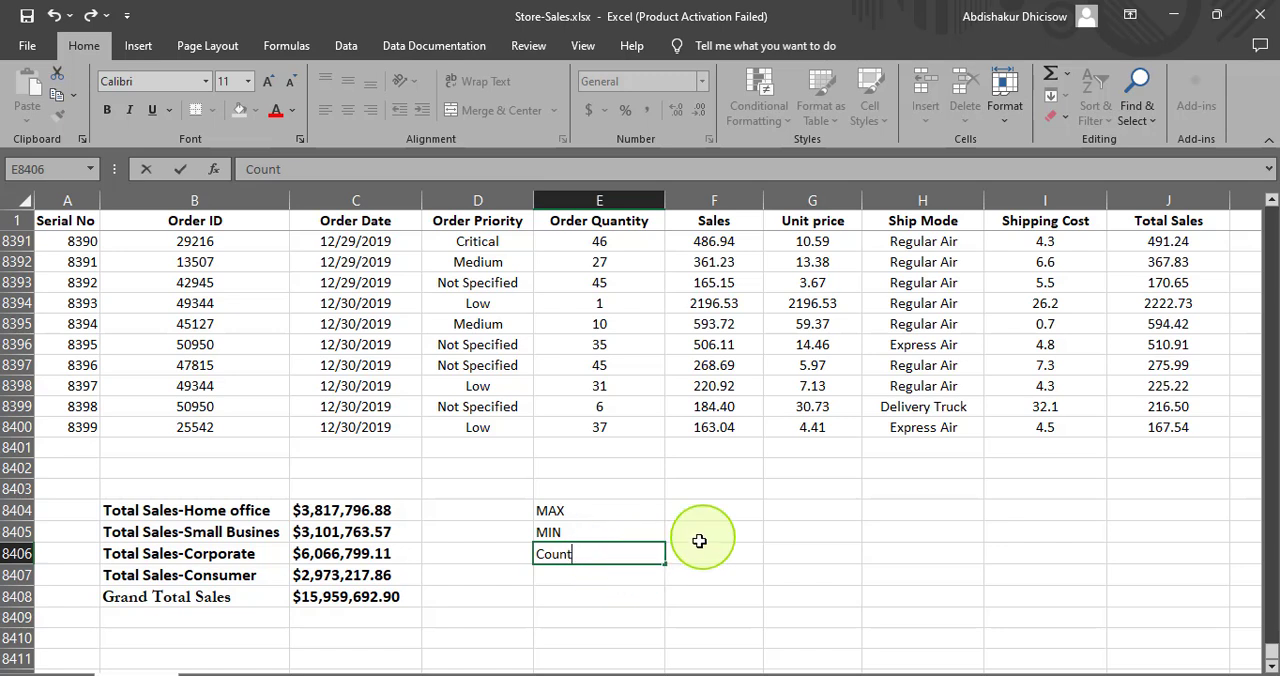
- Calculate the highest segment total in F8404 with the formula =MAX(C8404:C8407)
left_click(726, 514)
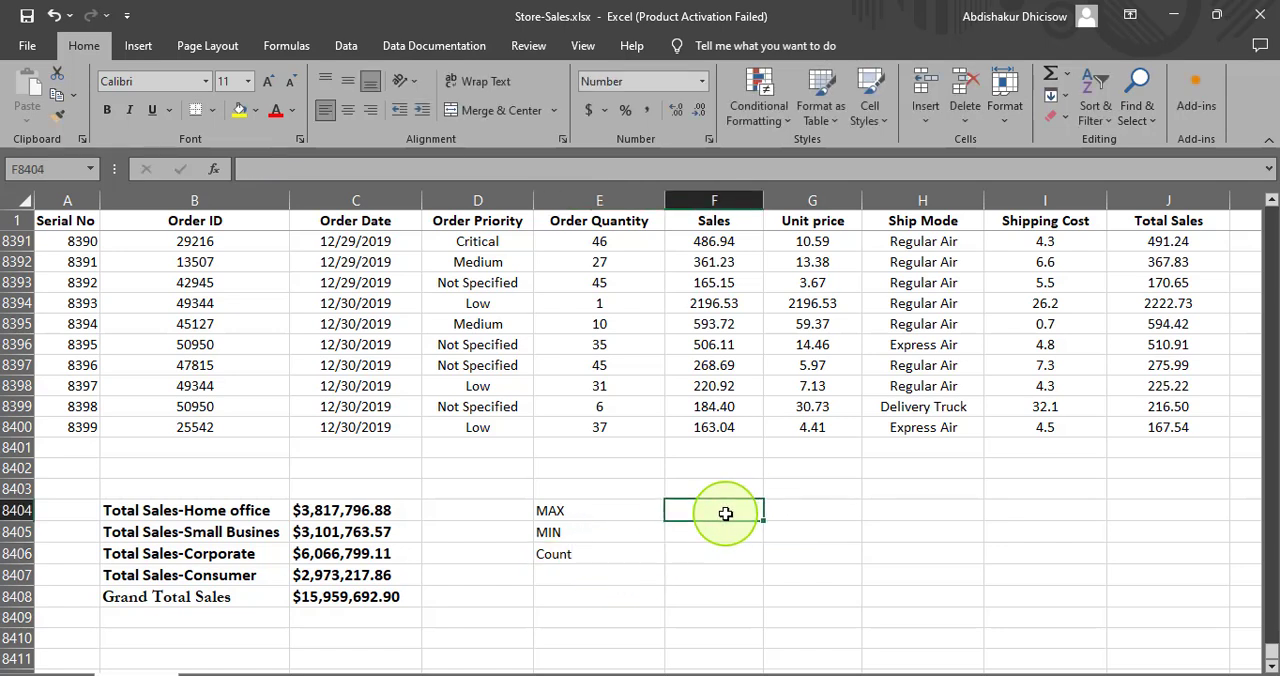
type("=")
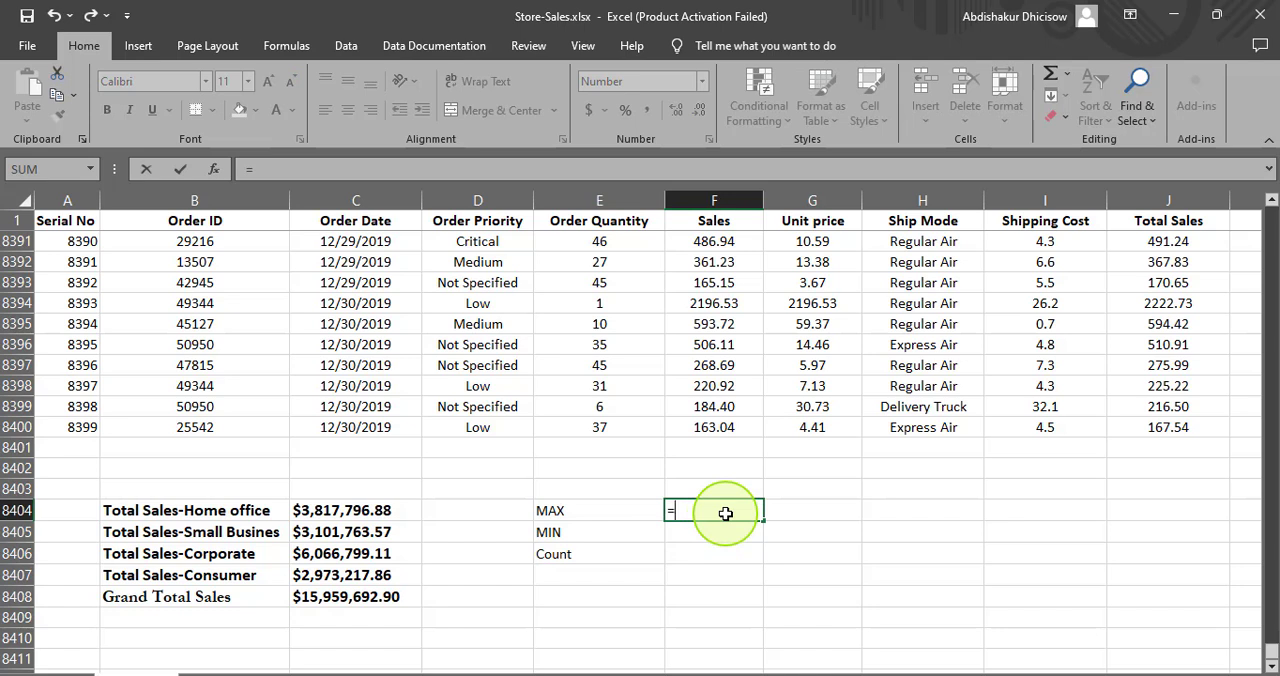
type("ma")
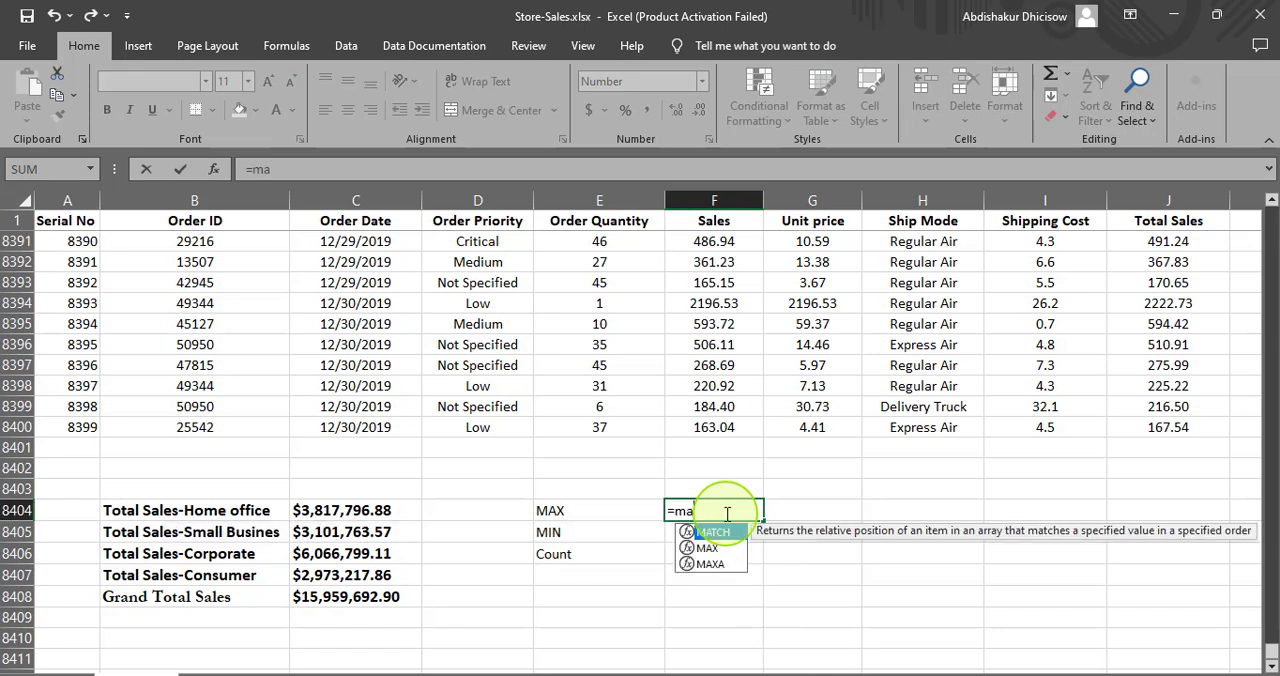
left_click(717, 549)
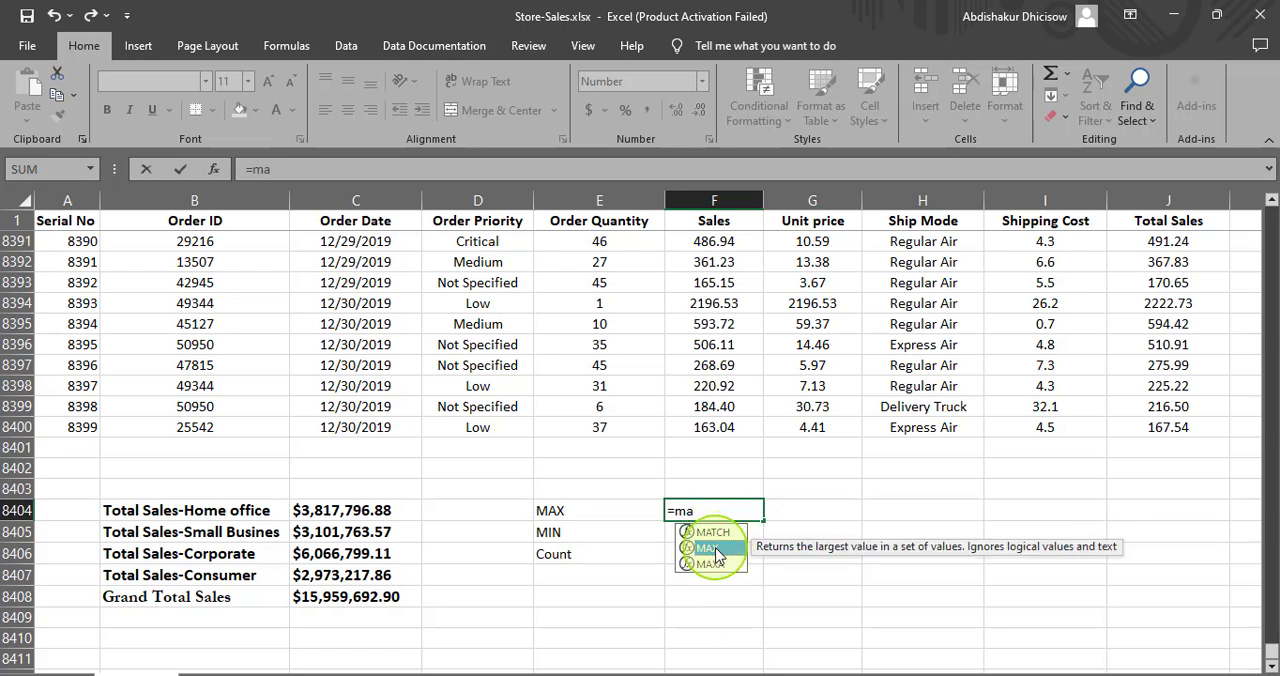
double_click(717, 549)
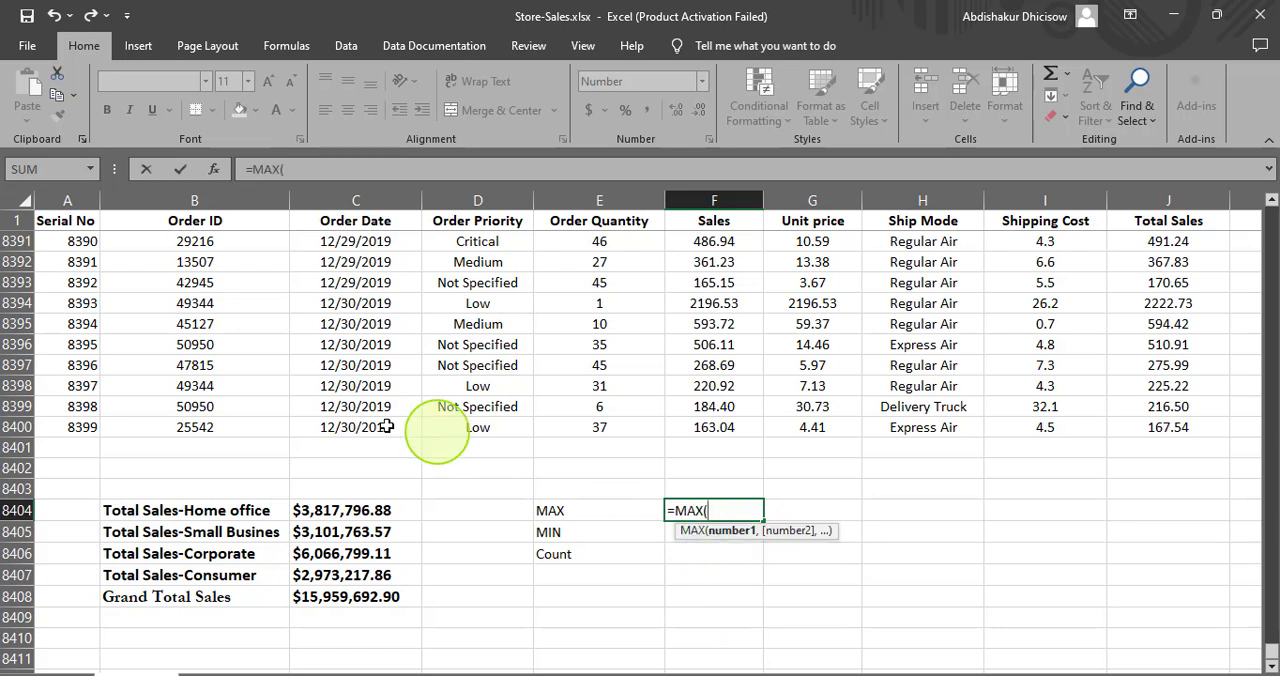
left_click_drag(310, 507, 367, 572)
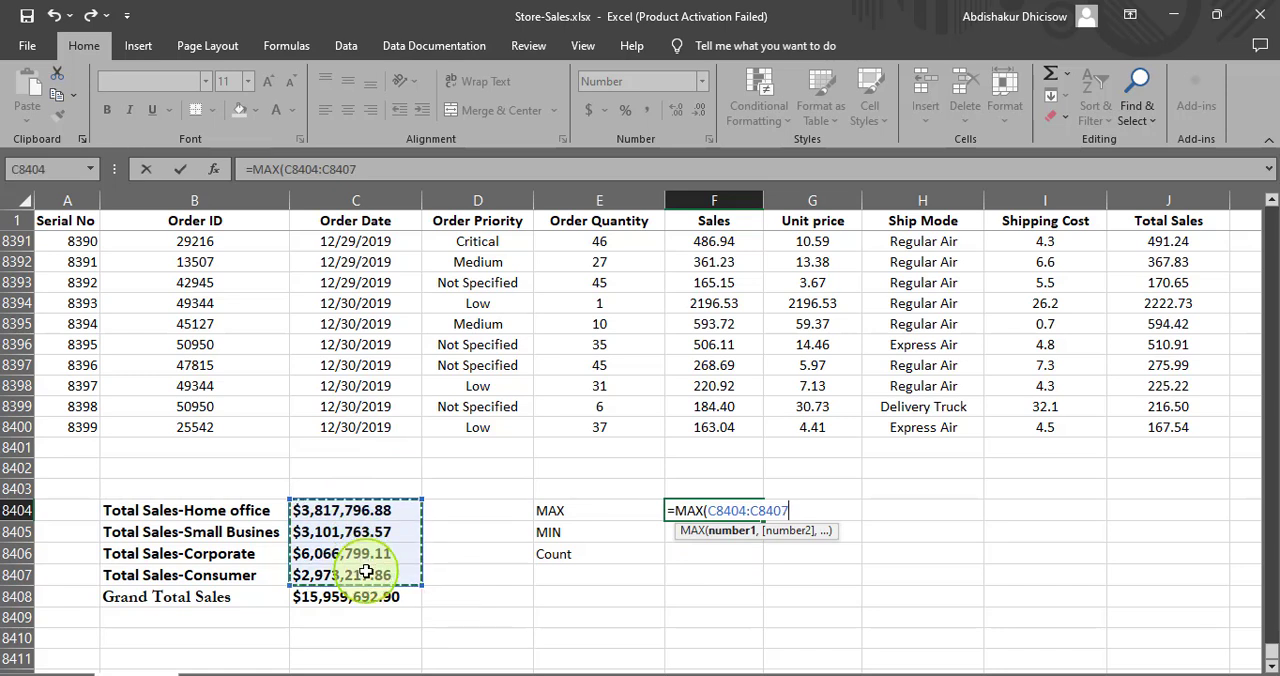
type(")")
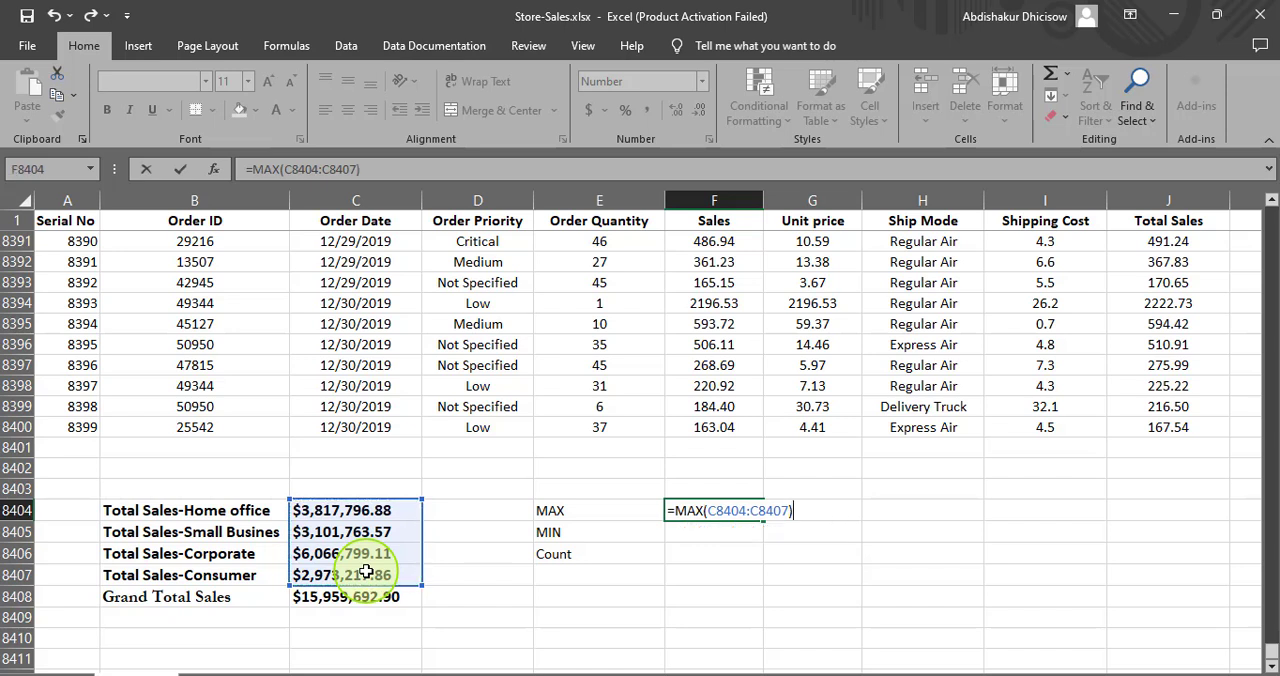
key("Return")
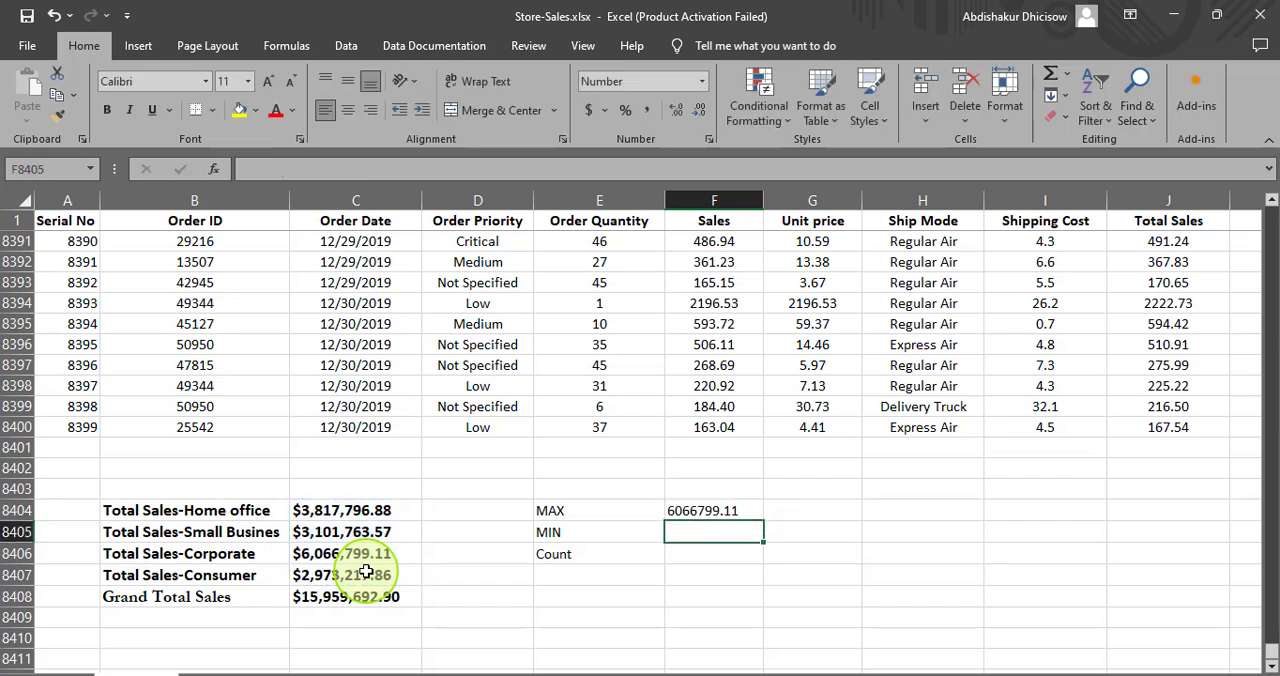
- Format the MAX result in F8404 as Currency
left_click(697, 512)
right_click(697, 512)
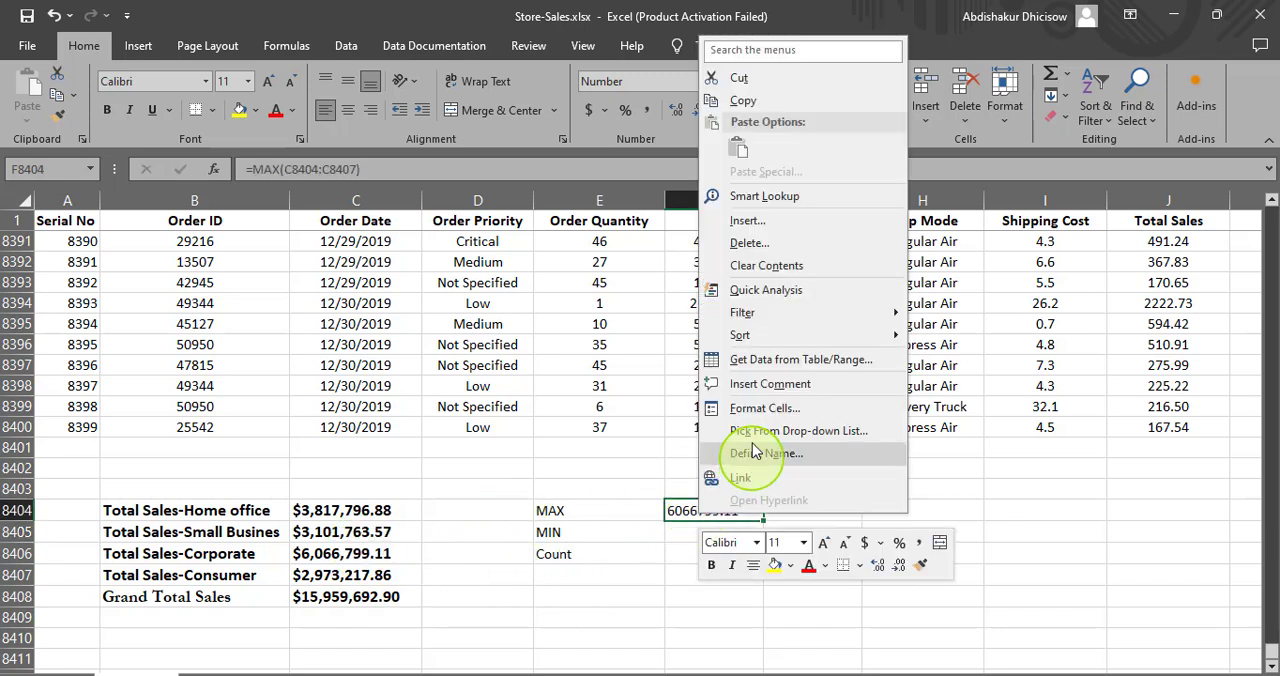
left_click(757, 410)
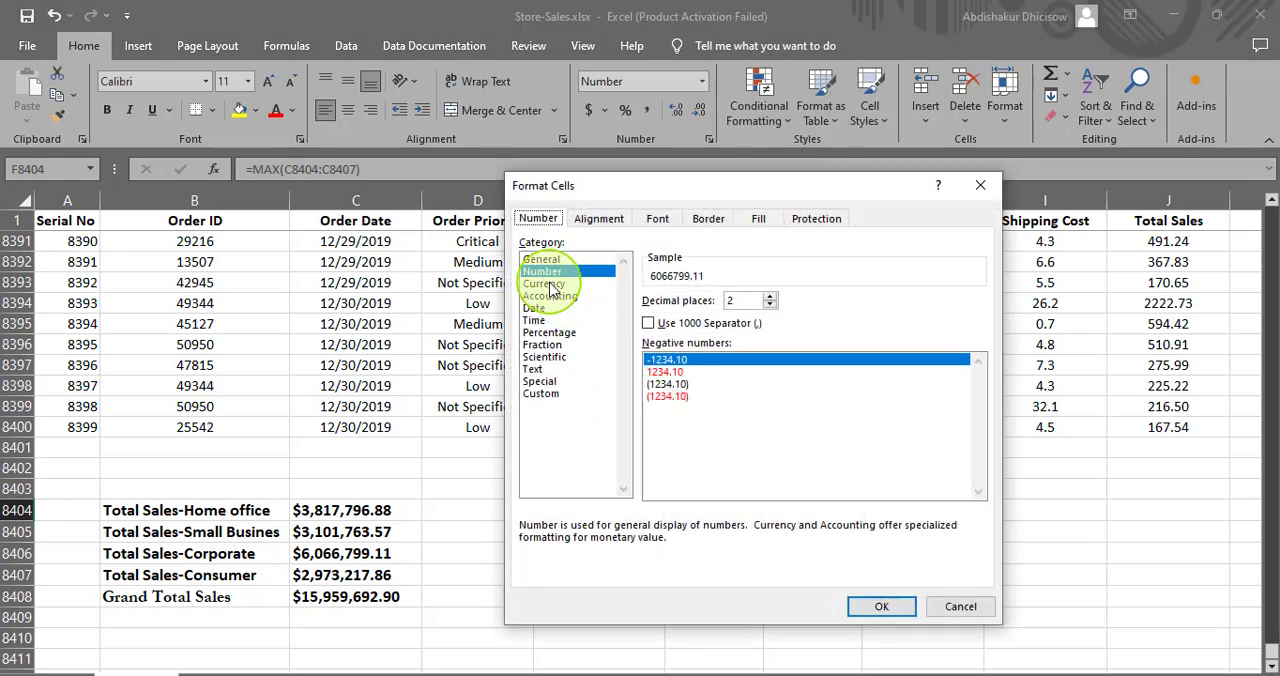
left_click(550, 285)
left_click(870, 612)
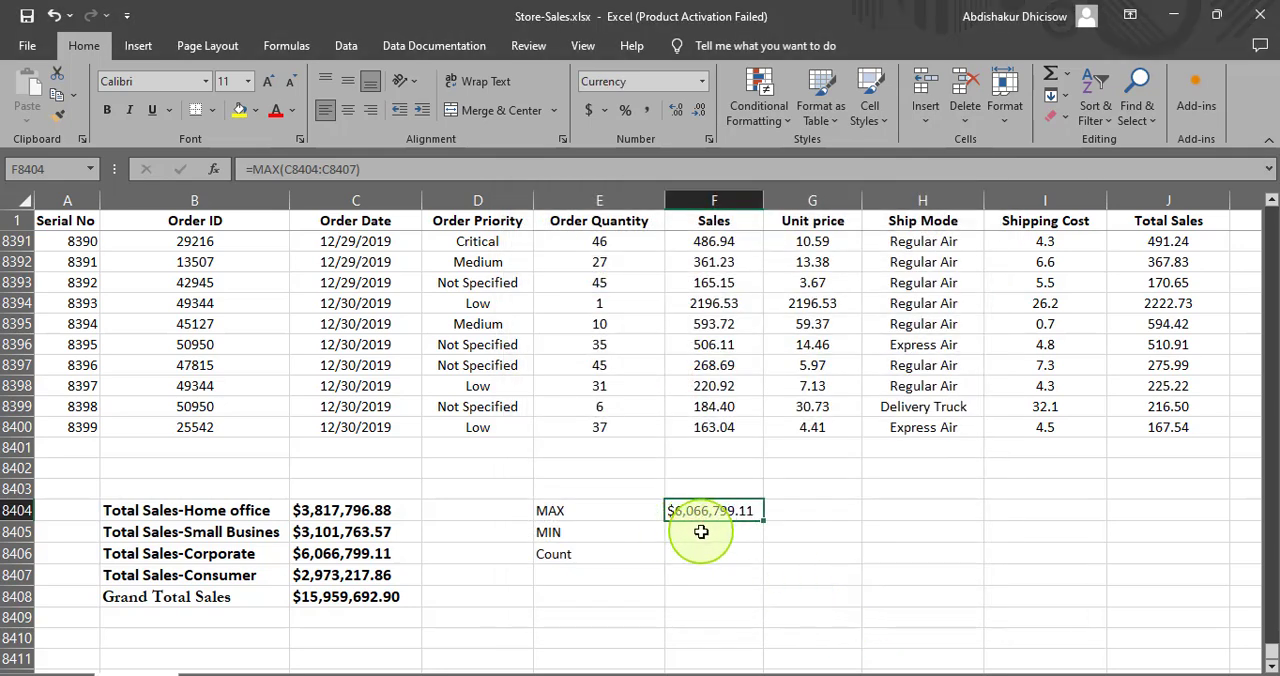
- Calculate the lowest segment total in F8405 with the formula =MIN(C8404:C8407)
left_click(701, 532)
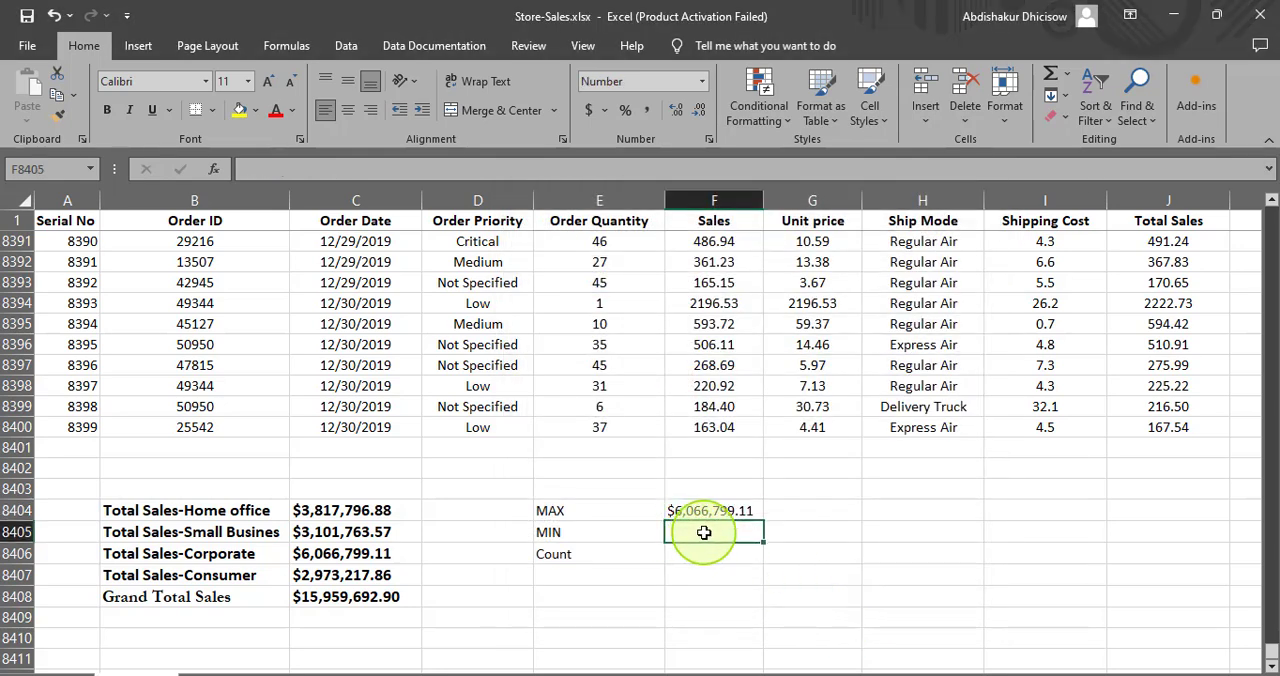
type("=min")
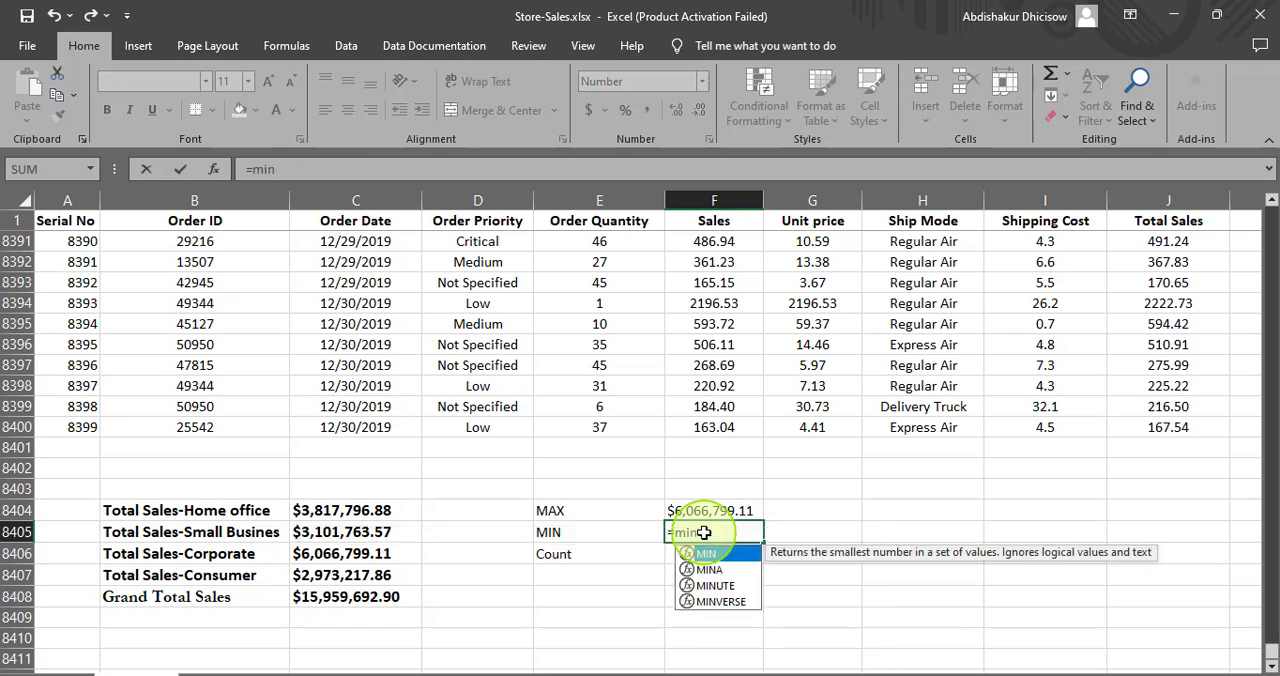
key("Tab")
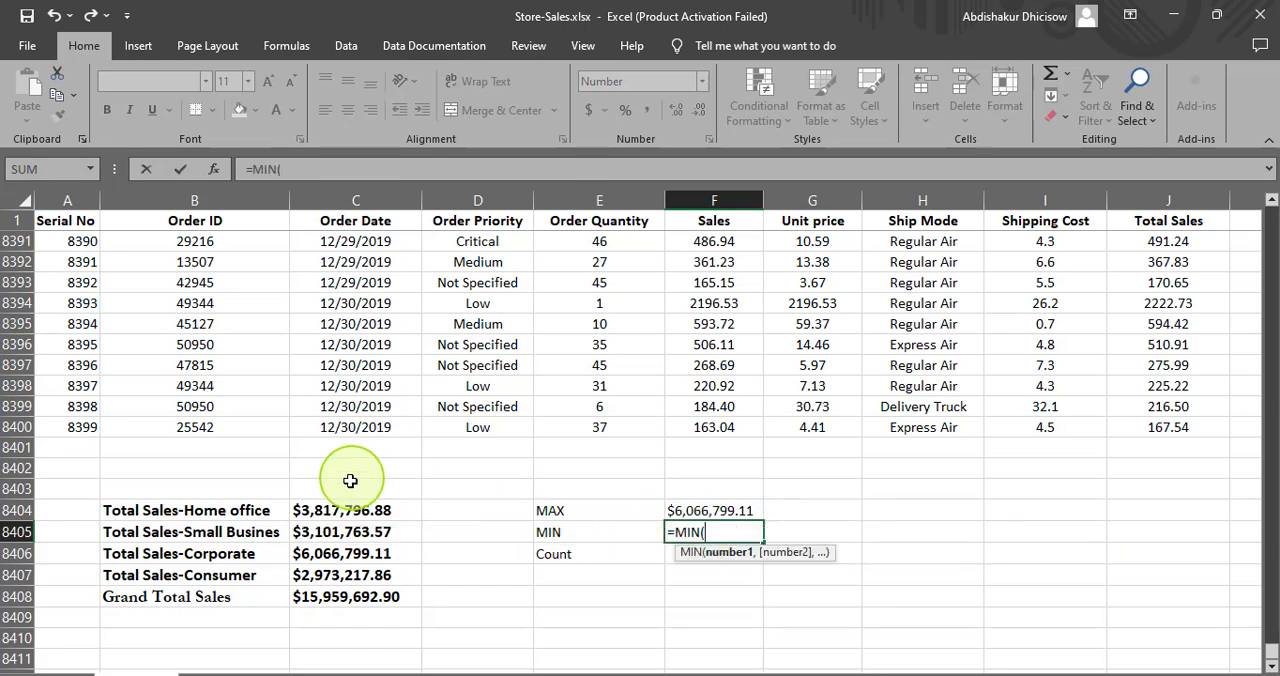
left_click_drag(343, 510, 422, 592)
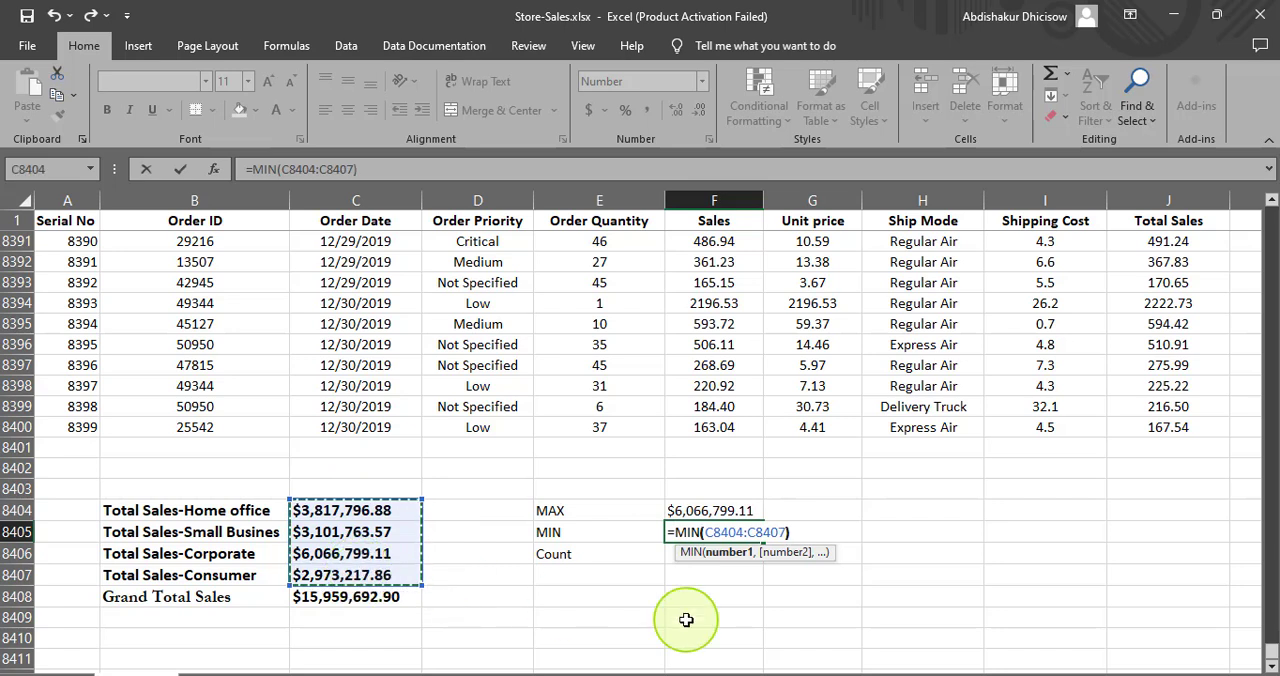
key("Return")
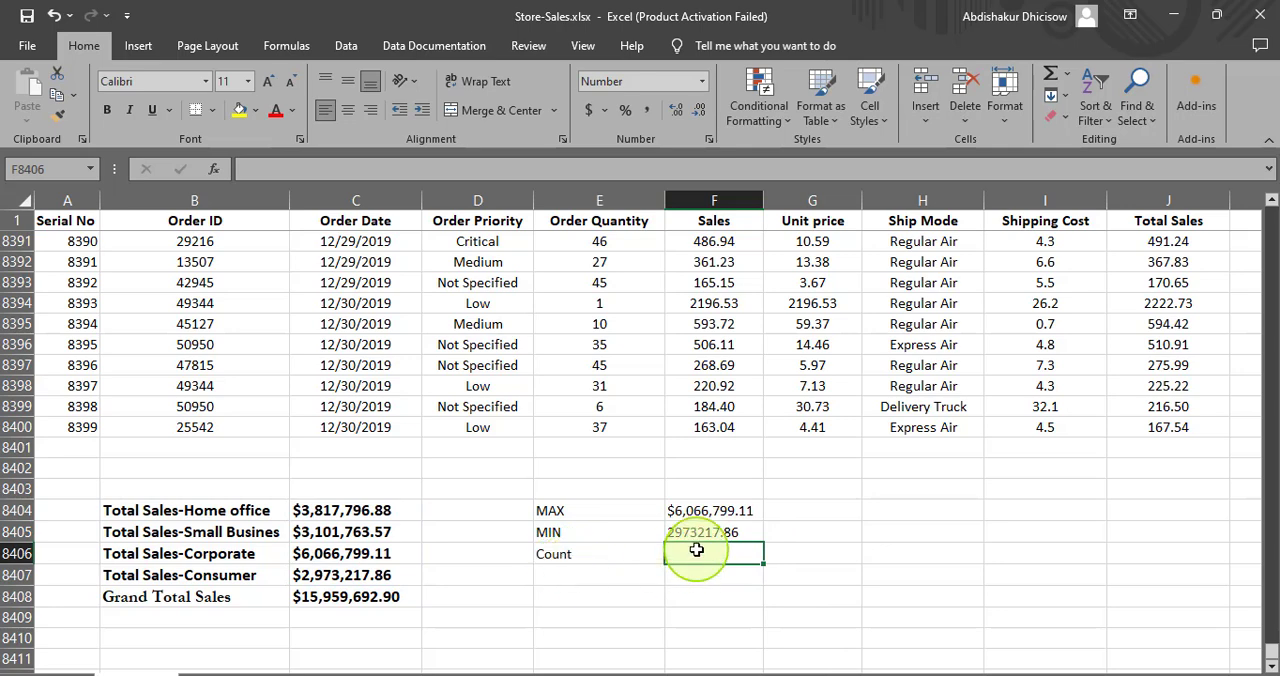
- Count the segment totals in F8406 with the formula =COUNT(C8404:C8407)
type("=coun")
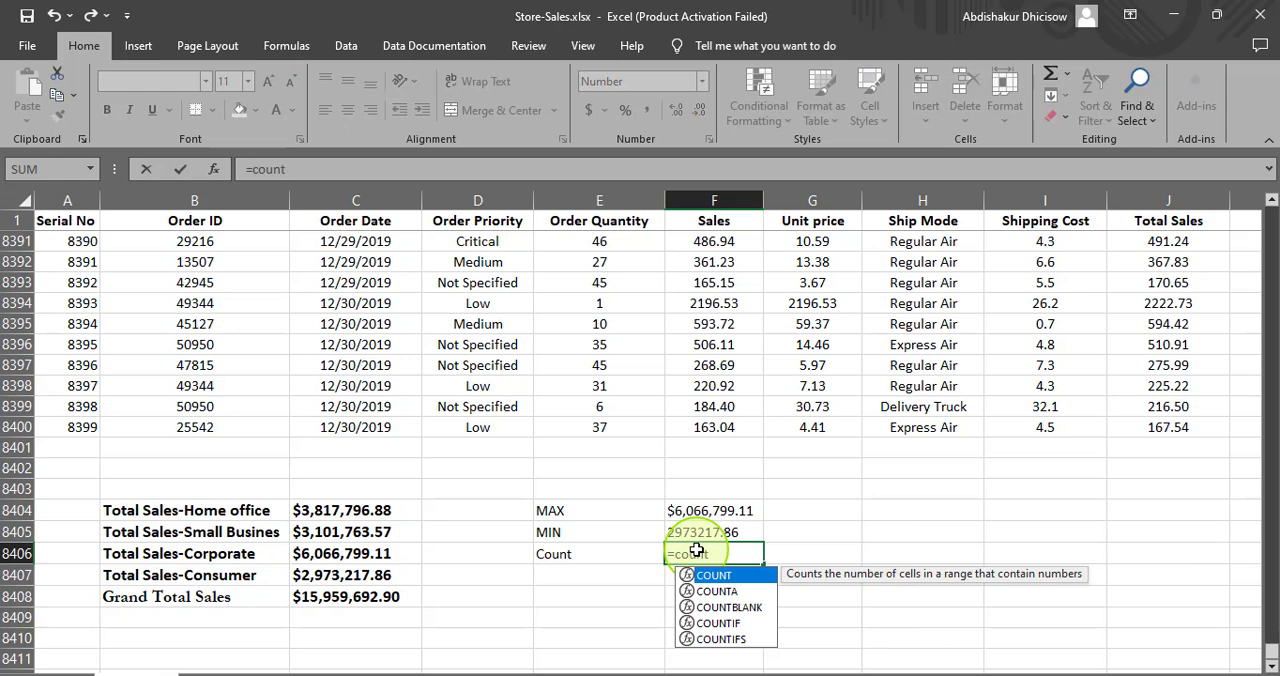
type("t")
key("Tab")
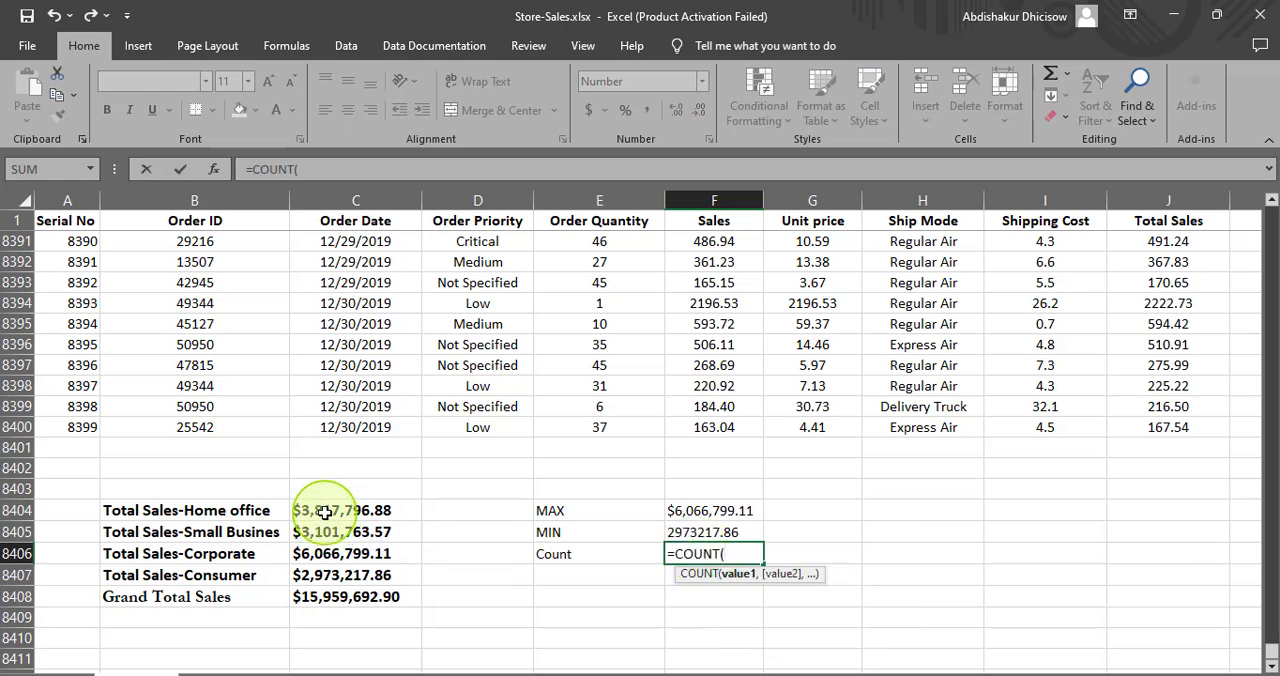
left_click_drag(325, 509, 351, 575)
type(")")
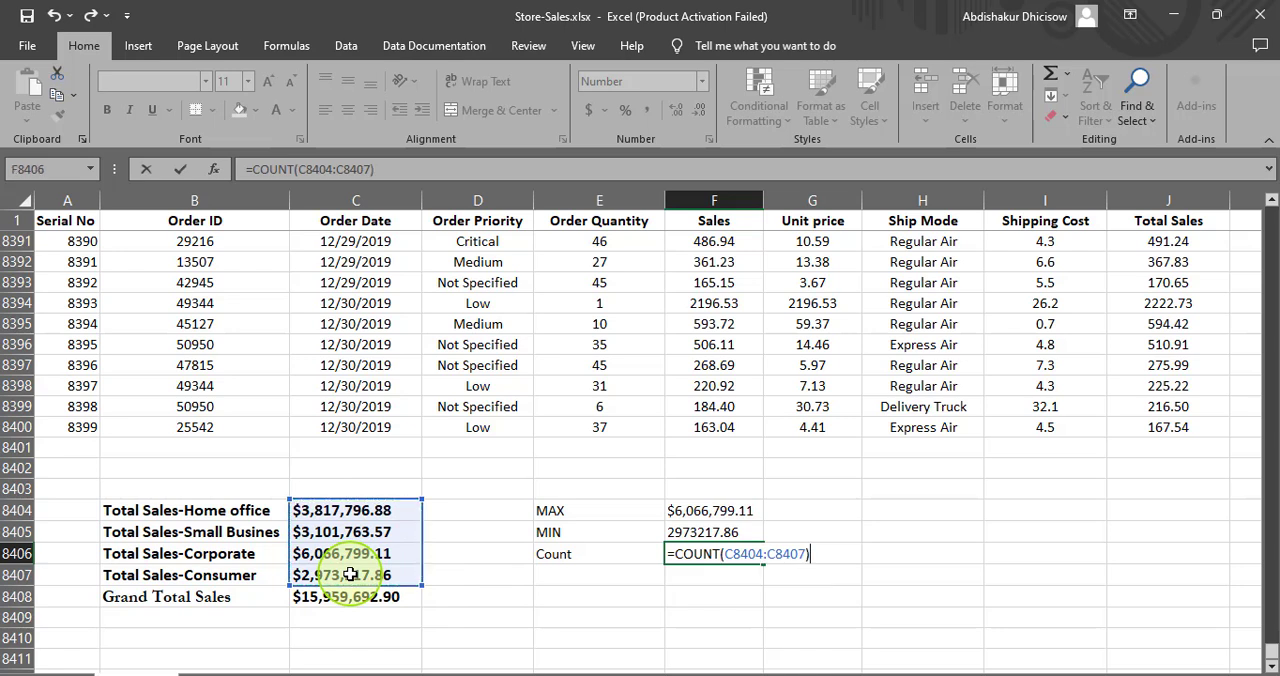
key("Return")
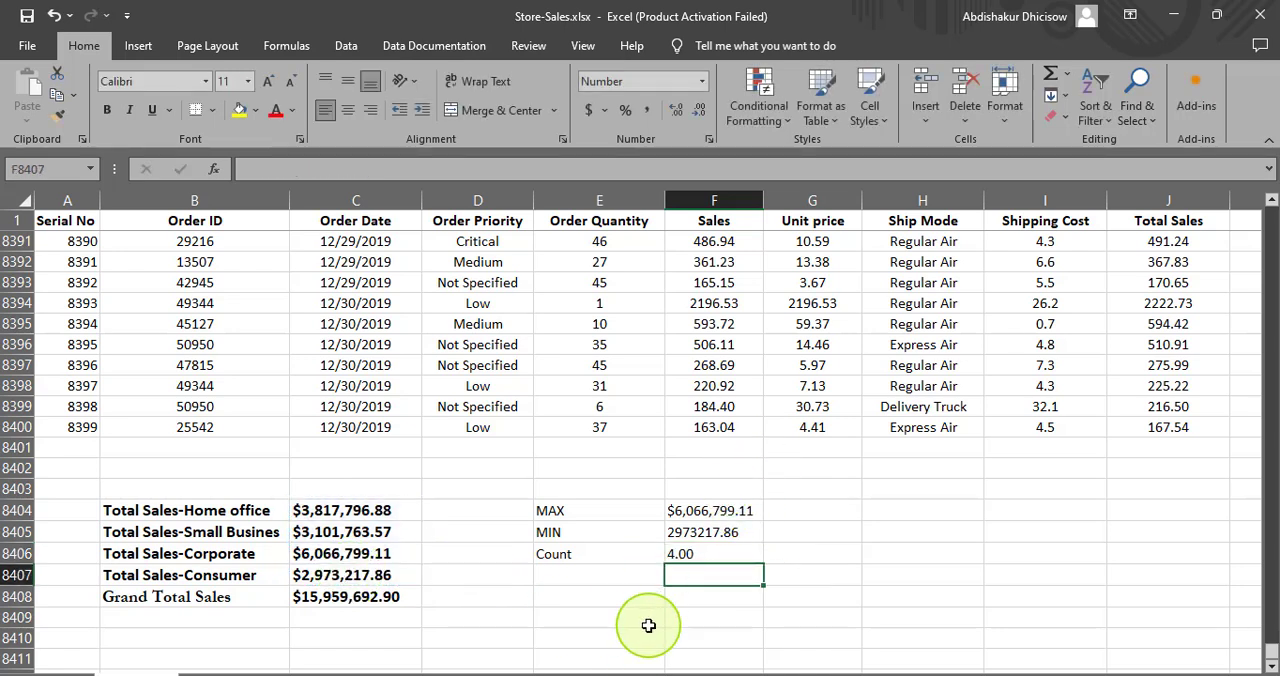
- Apply the Currency format with two decimal places and no symbol to the MAX and MIN results in F8404:F8405
left_click_drag(673, 508, 678, 525)
right_click(678, 527)
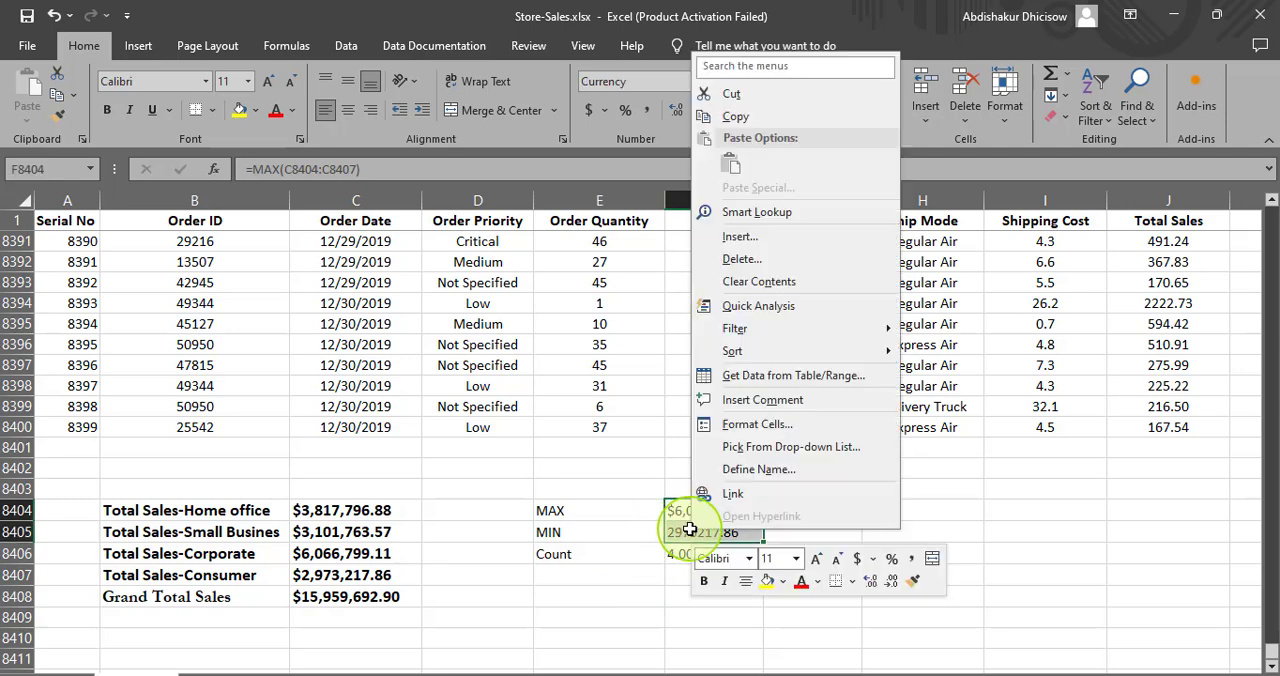
left_click(741, 430)
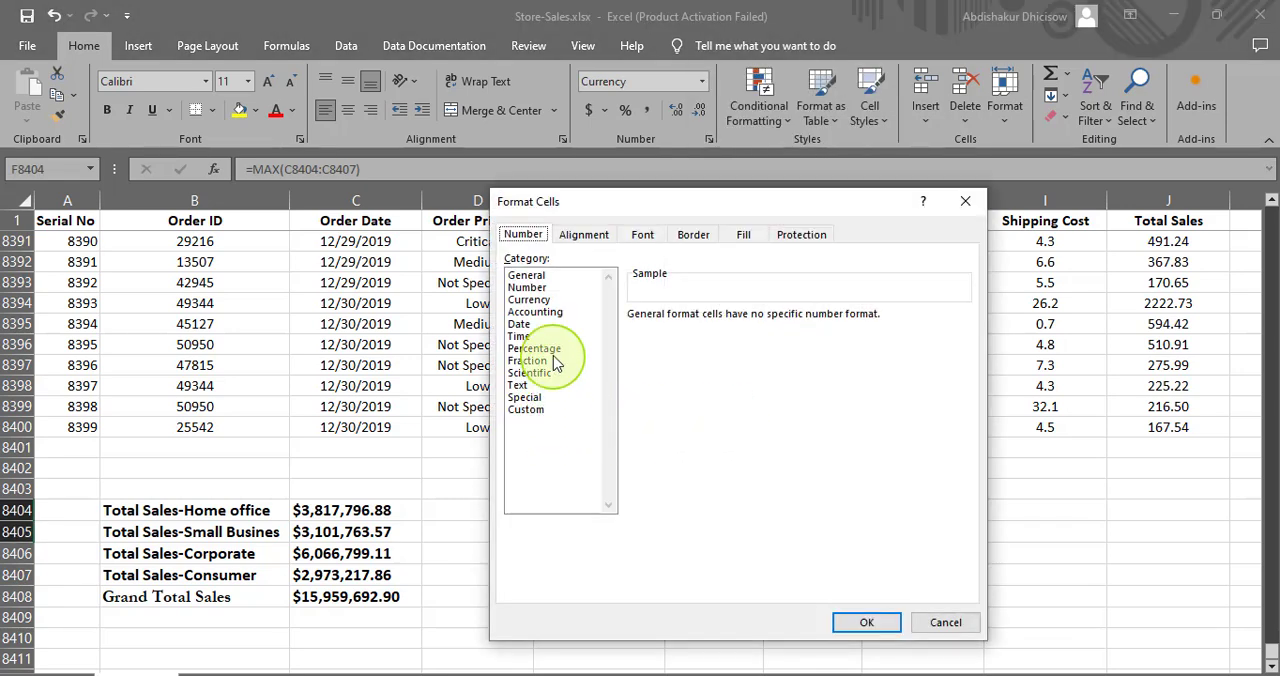
left_click(531, 300)
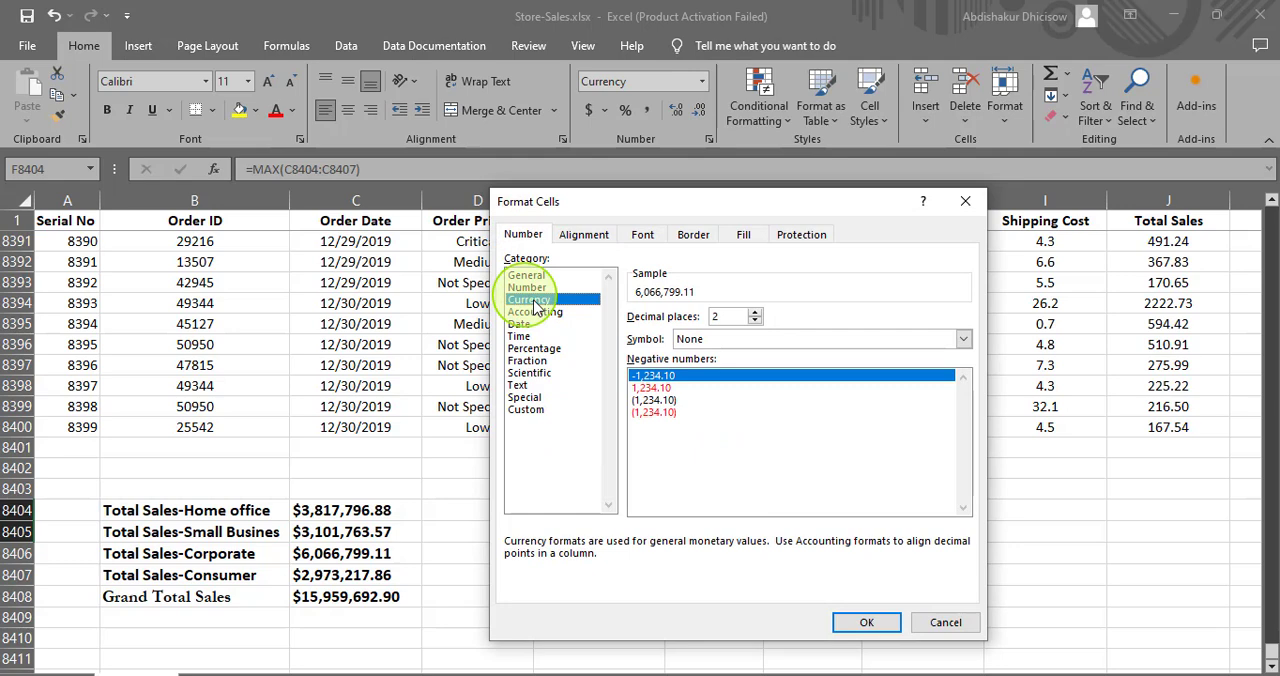
left_click(852, 622)
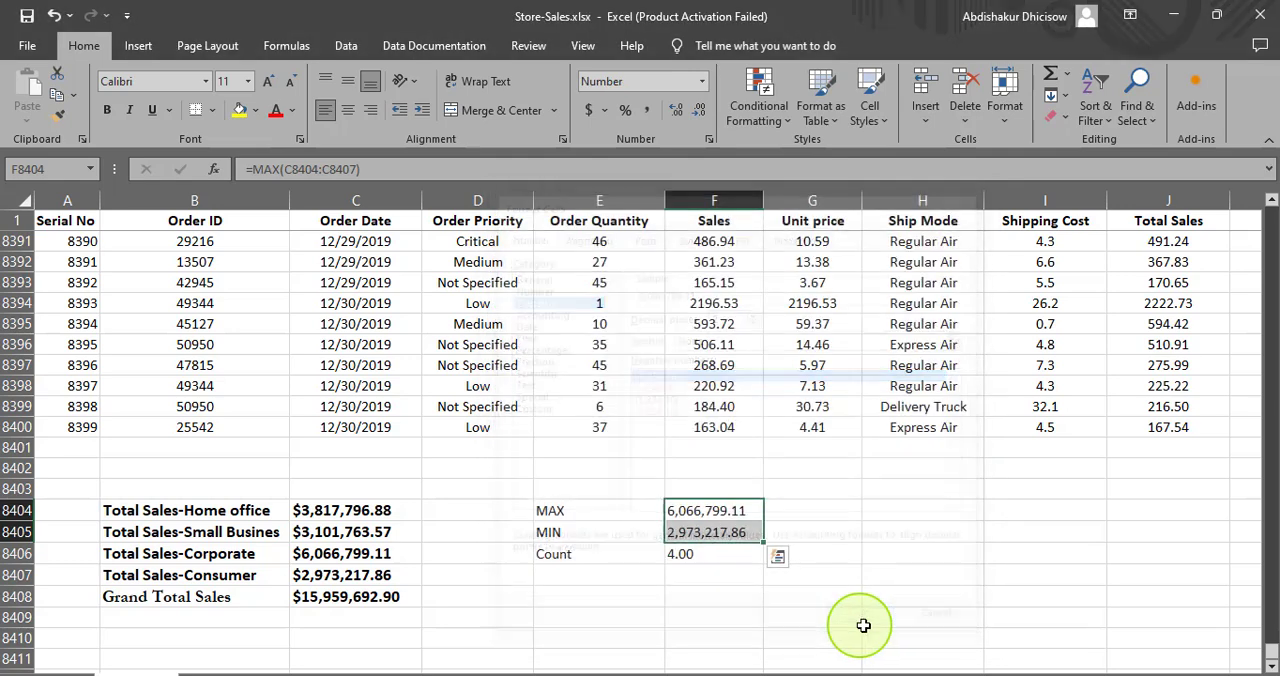
- Format the MAX and MIN results in F8404:F8405 as Currency with the $ symbol and two decimal places
right_click(683, 511)
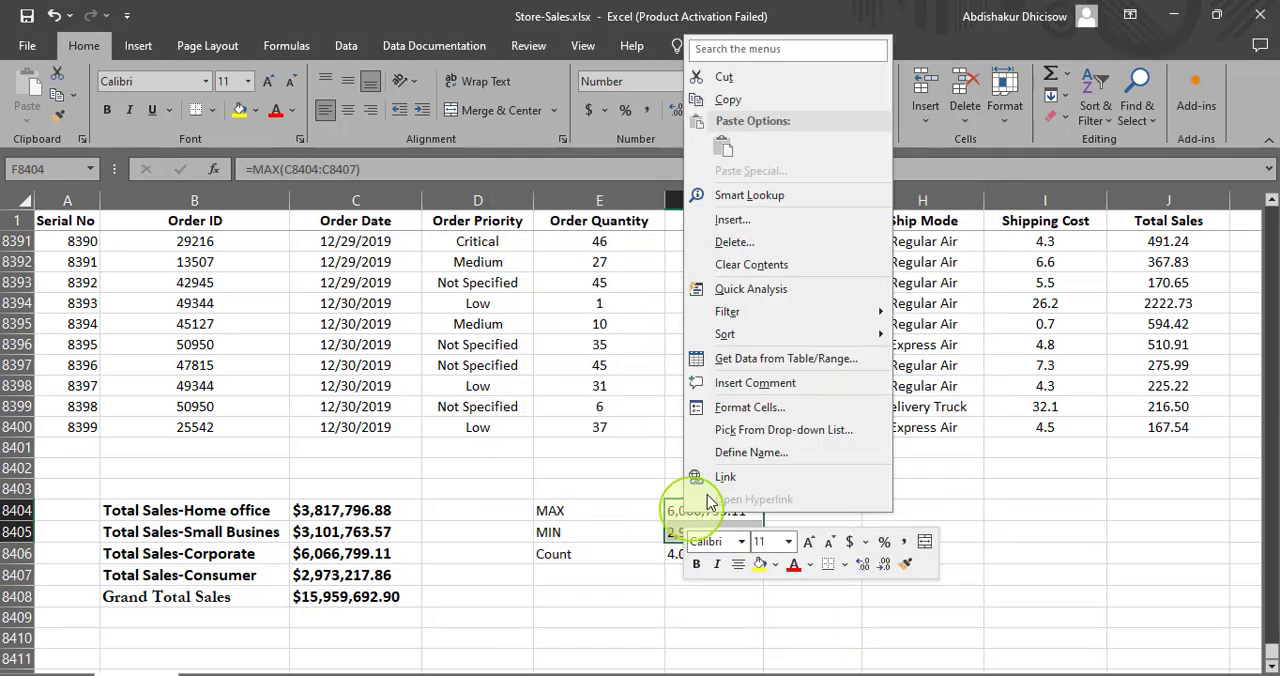
left_click(714, 486)
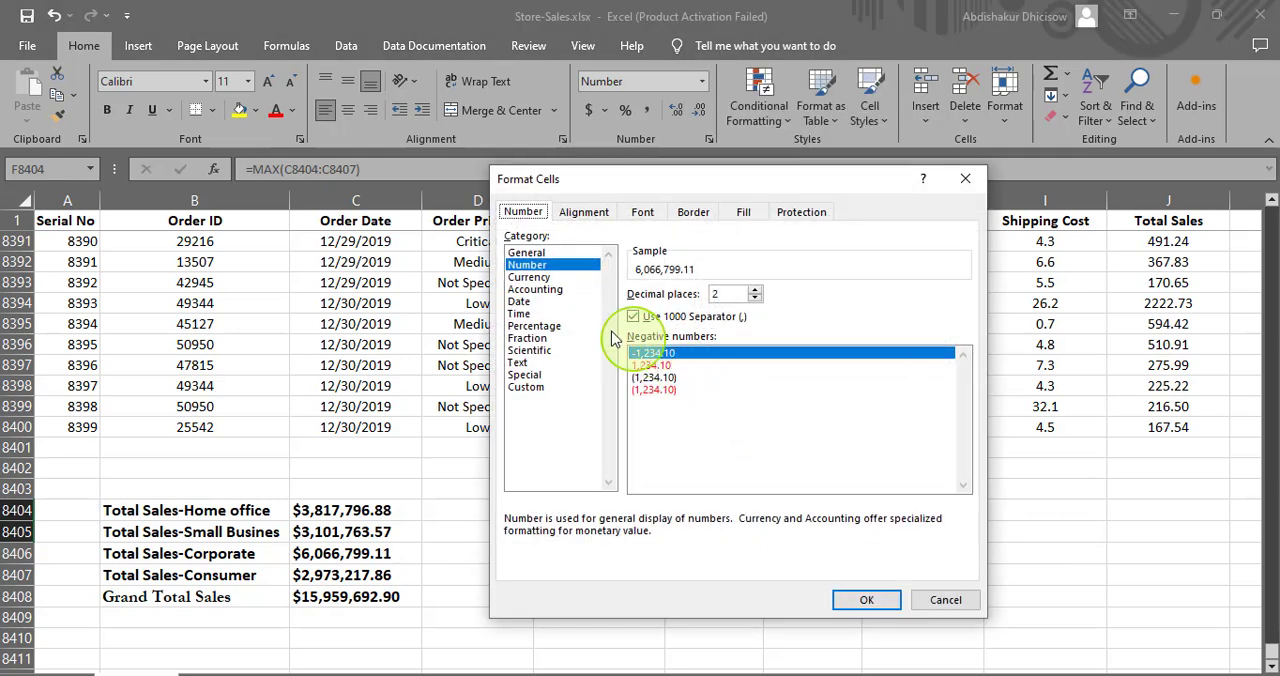
left_click(533, 277)
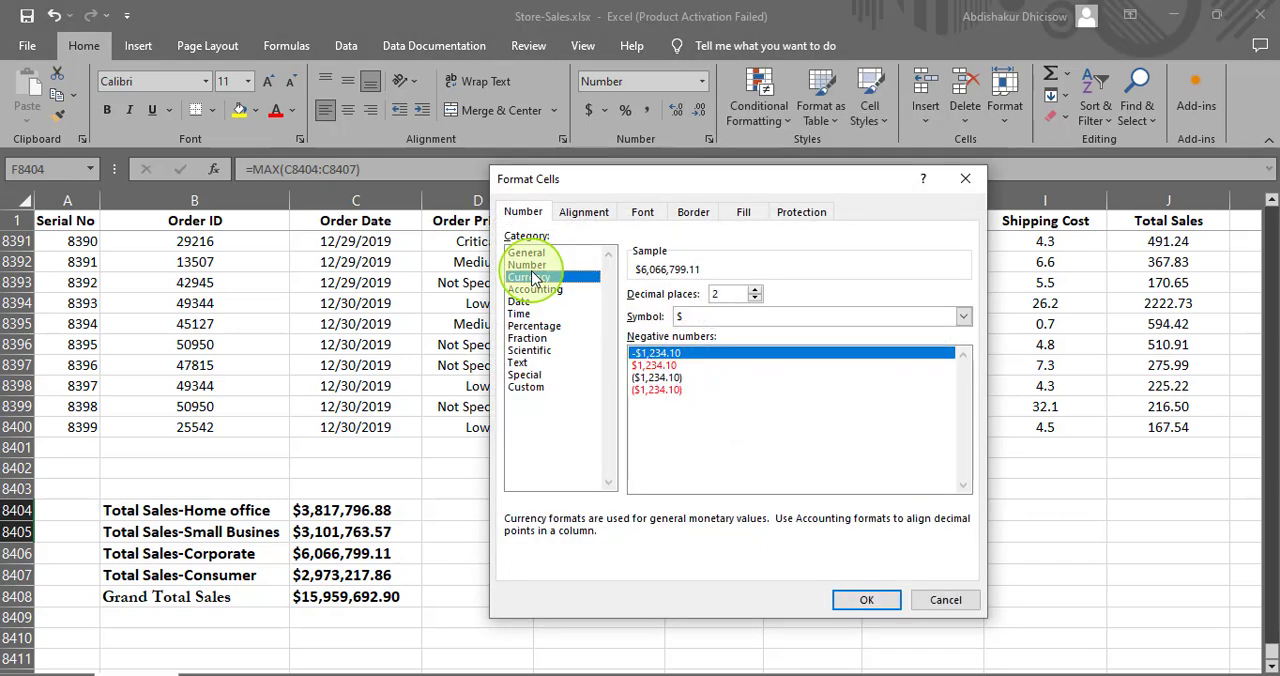
left_click(888, 599)
left_click(905, 573)
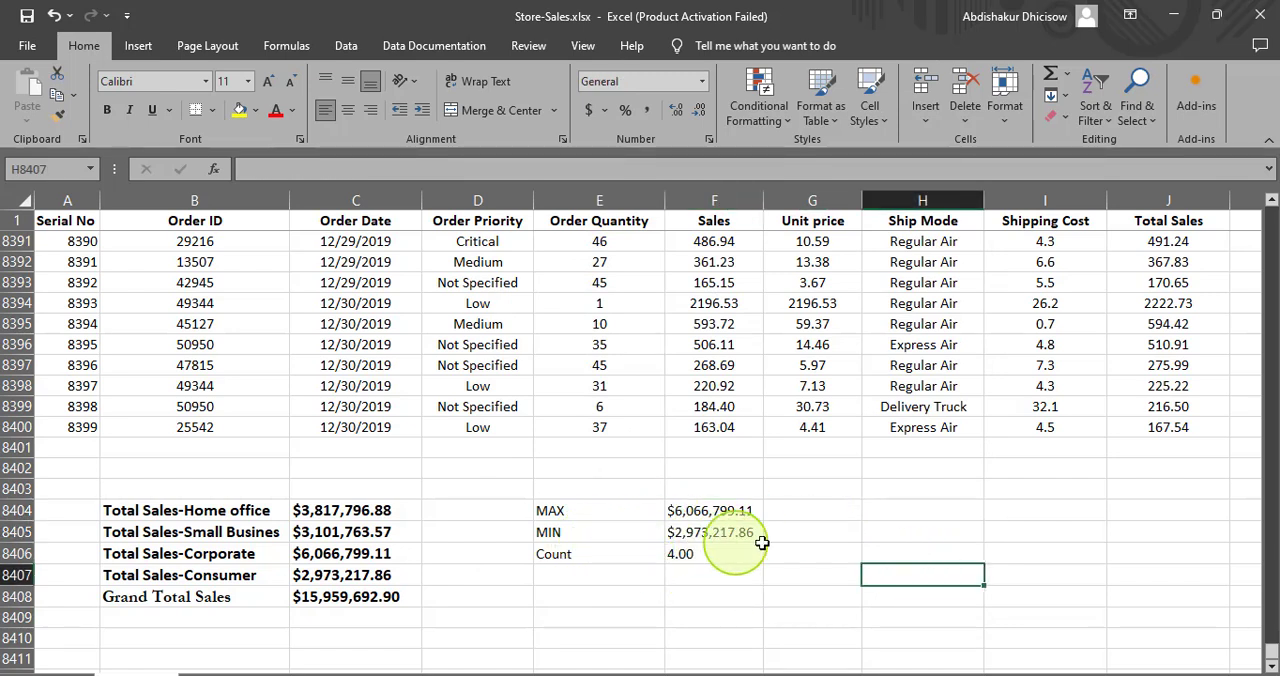
- Label E8407 as Average and calculate the average segment total in F8407 with the formula =AVERAGE(C8404:C8407)
left_click(553, 577)
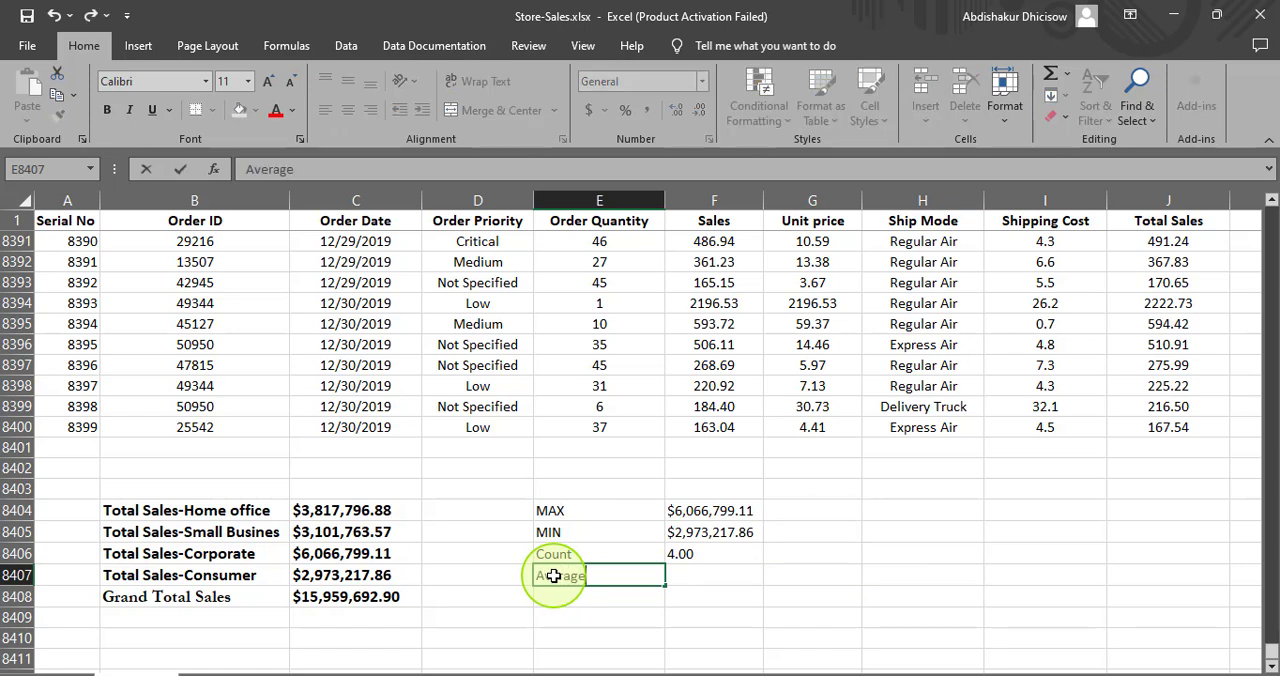
left_click(713, 575)
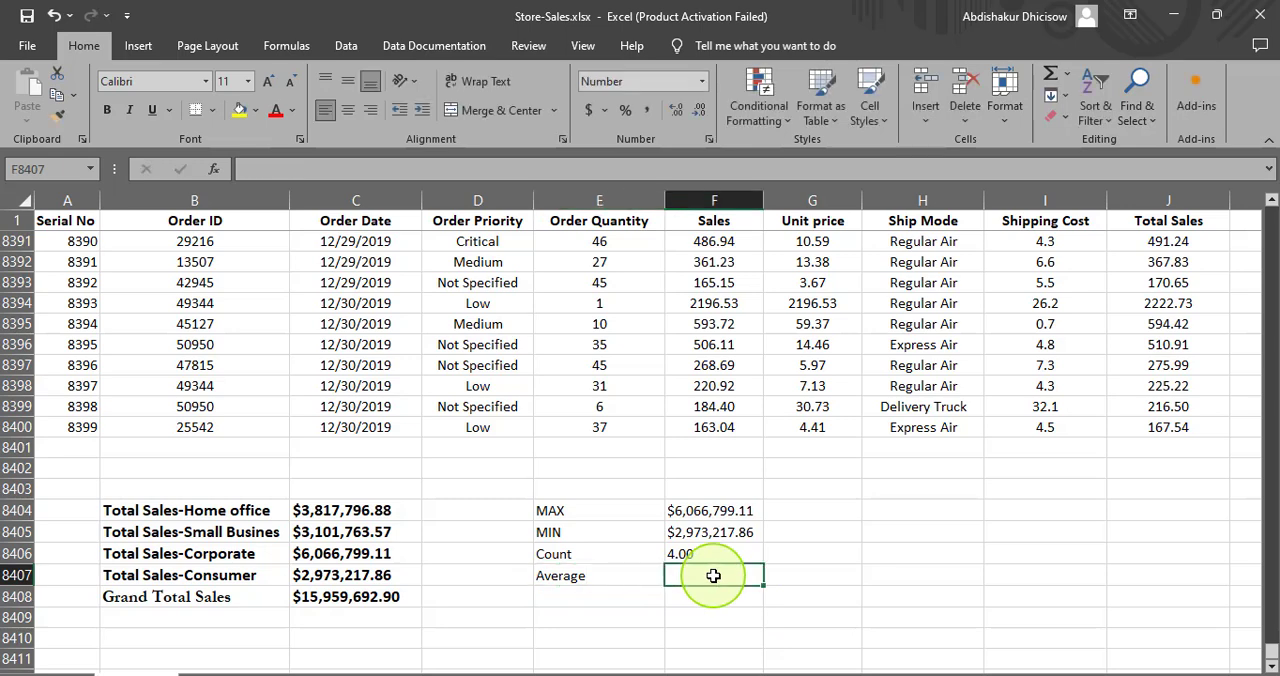
type("=av")
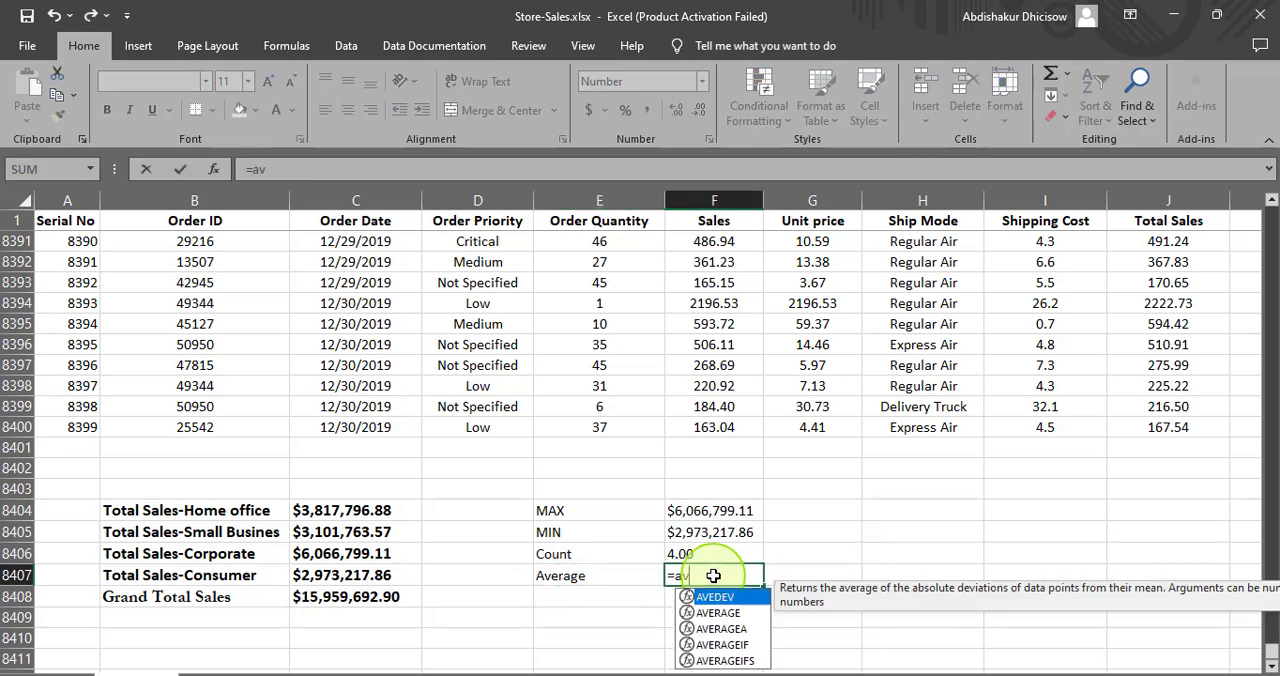
type("er")
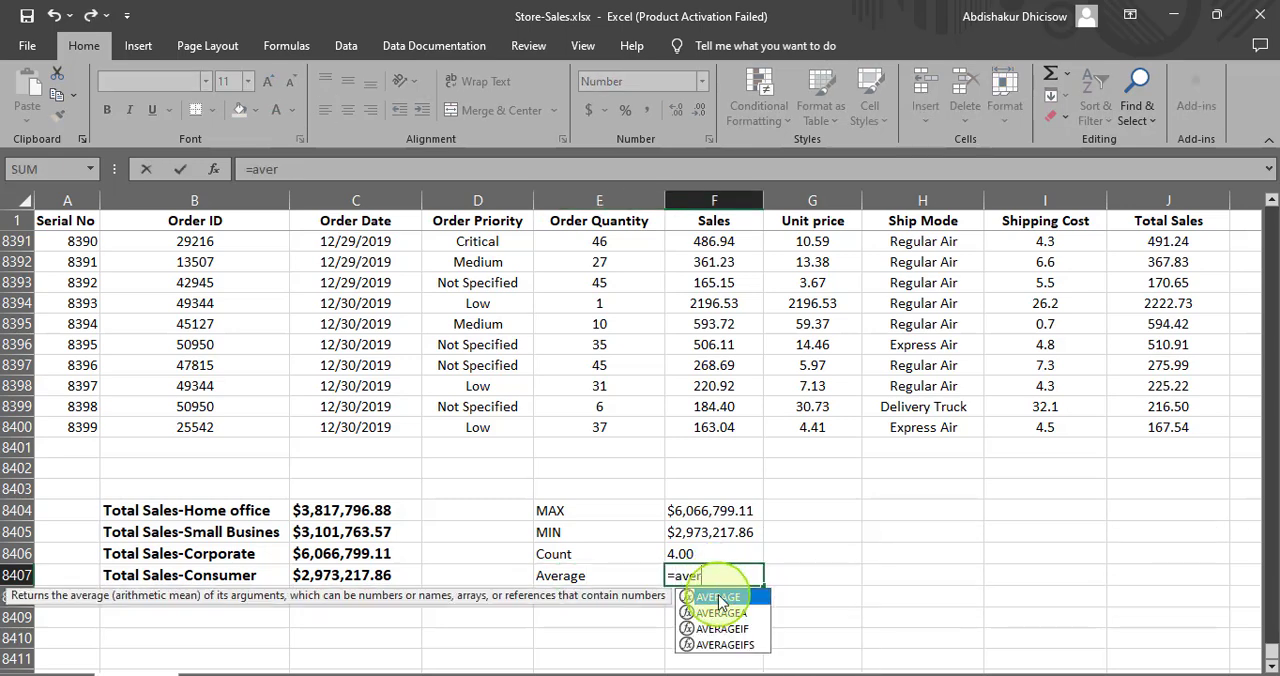
double_click(719, 600)
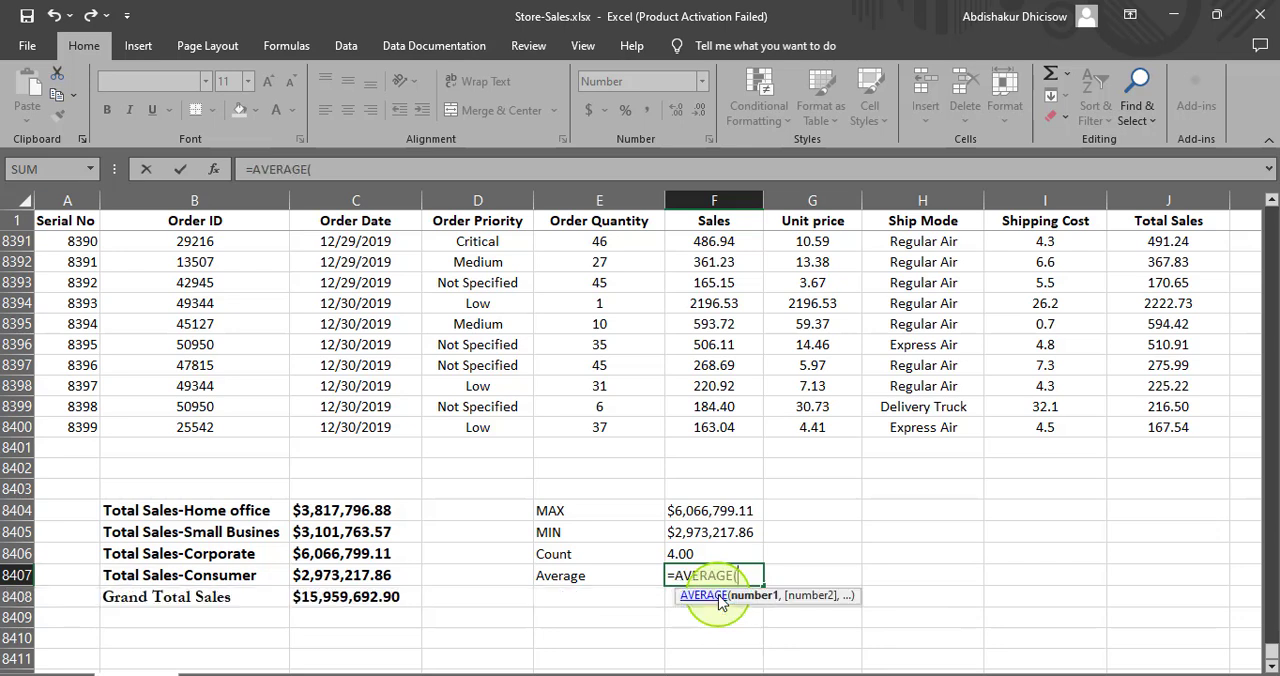
left_click(335, 511)
left_click_drag(333, 530, 360, 573)
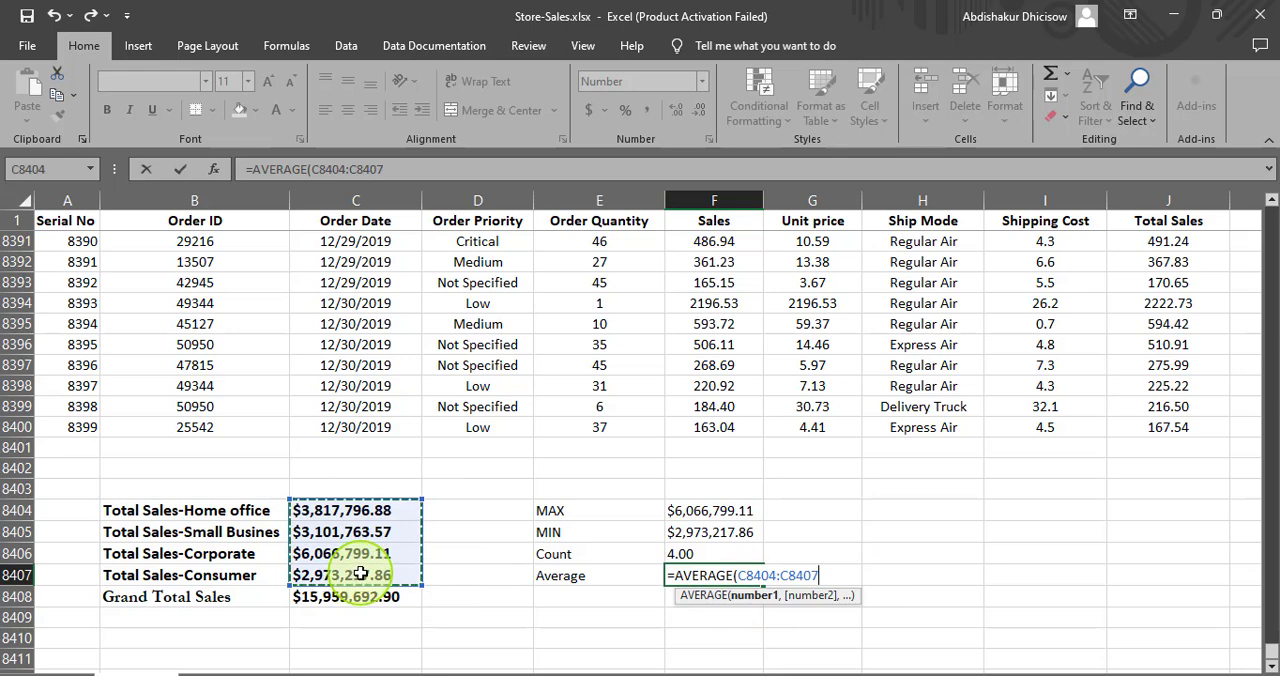
type(")")
key("Return")
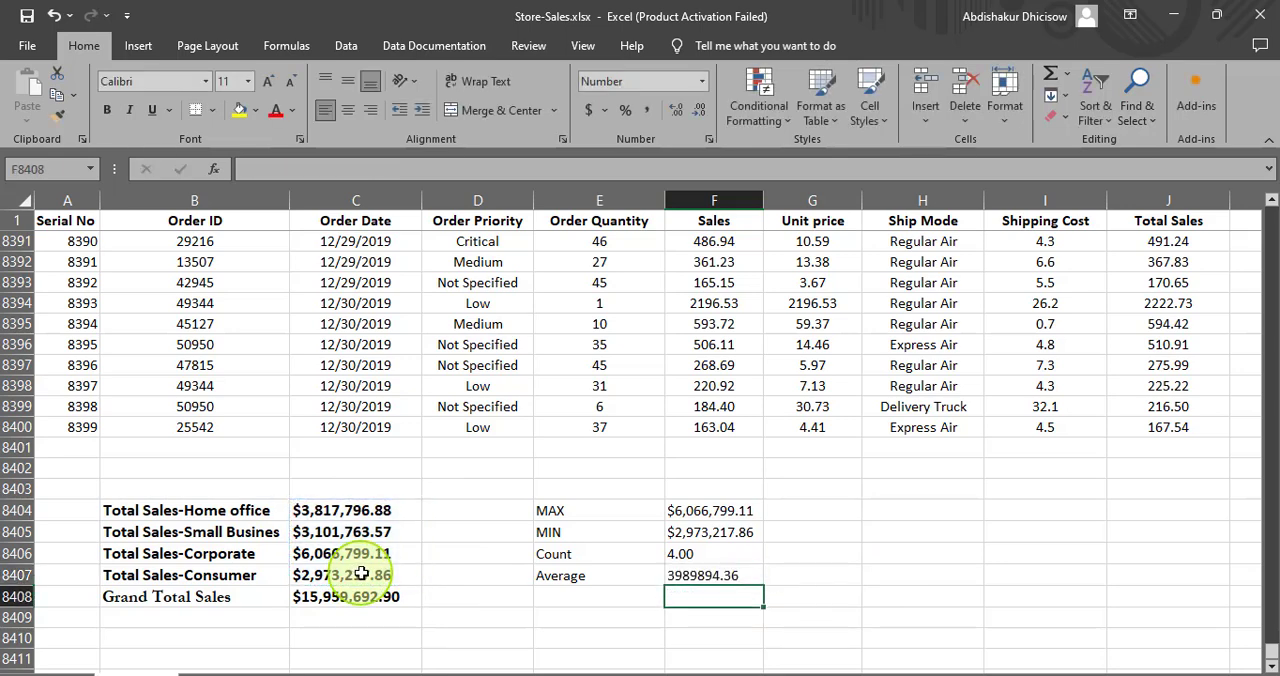
- Format the Average result in F8407 as Currency with the $ symbol and two decimal places
left_click(718, 575)
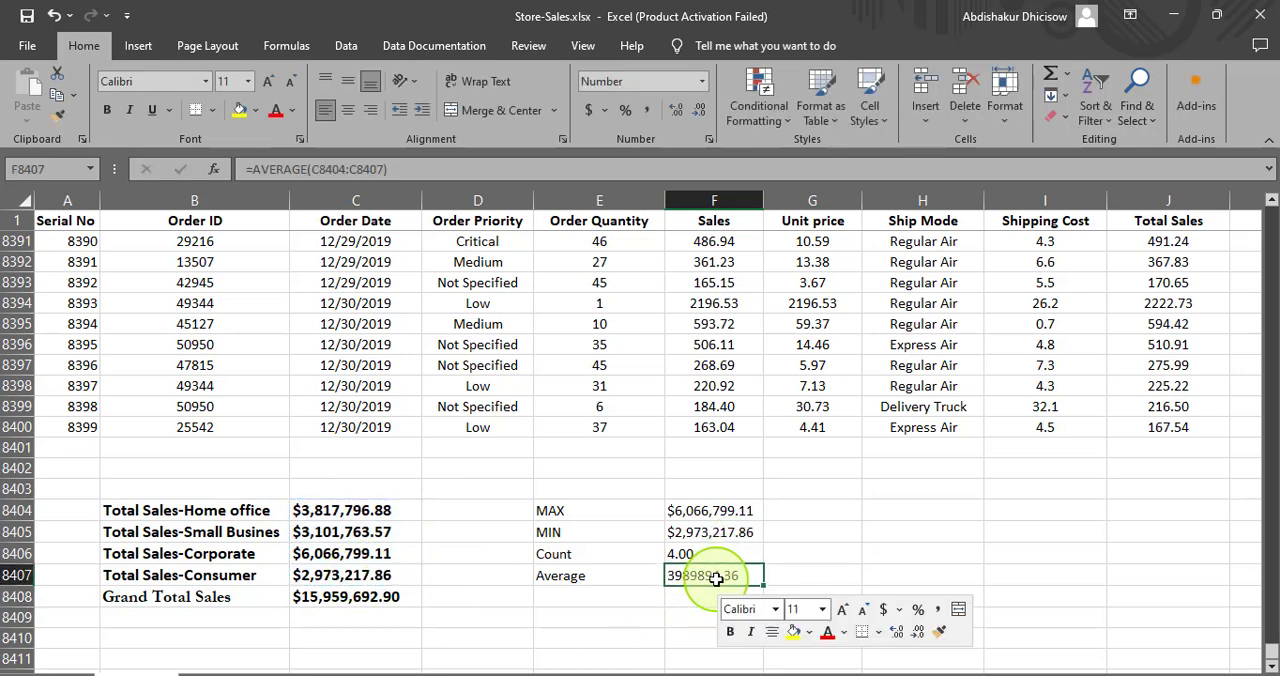
right_click(716, 578)
left_click(765, 475)
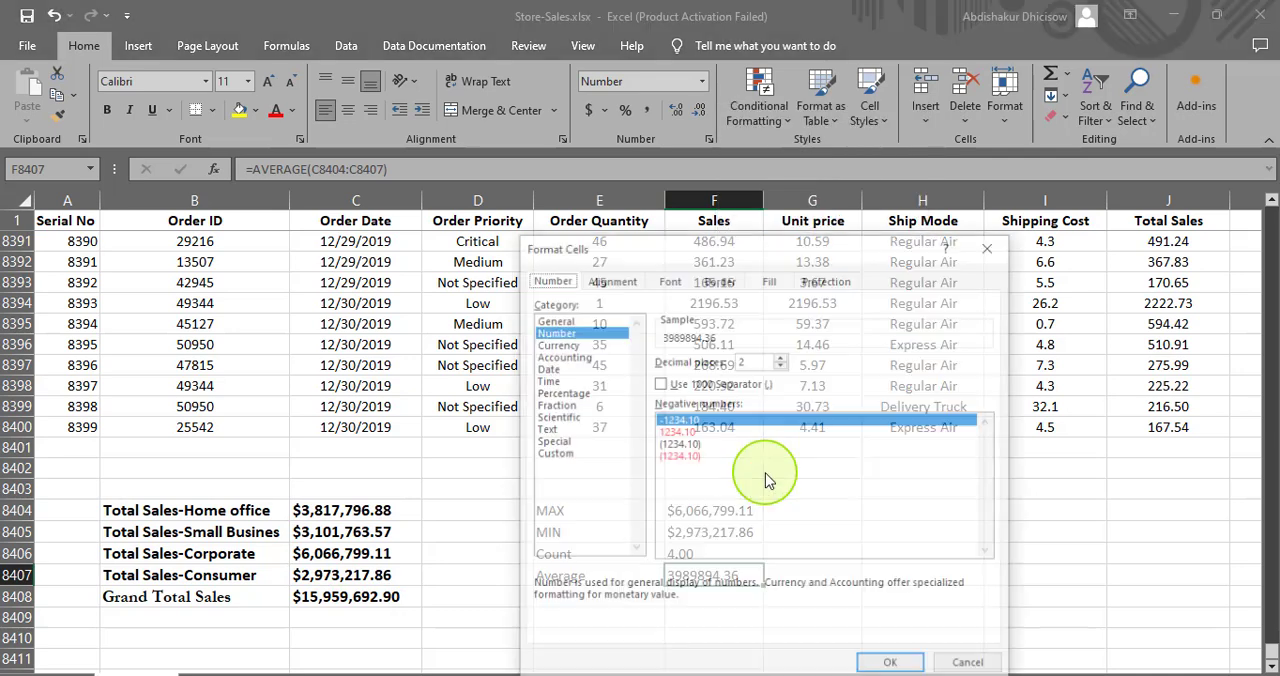
left_click(556, 343)
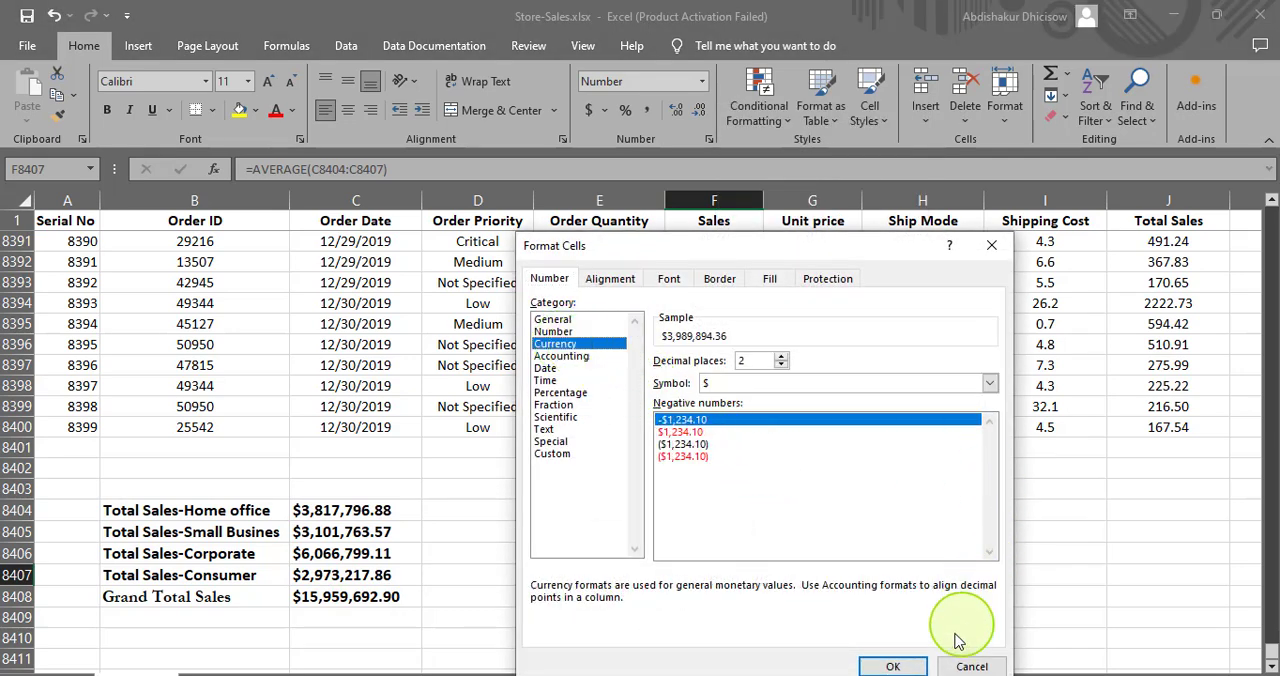
left_click(893, 665)
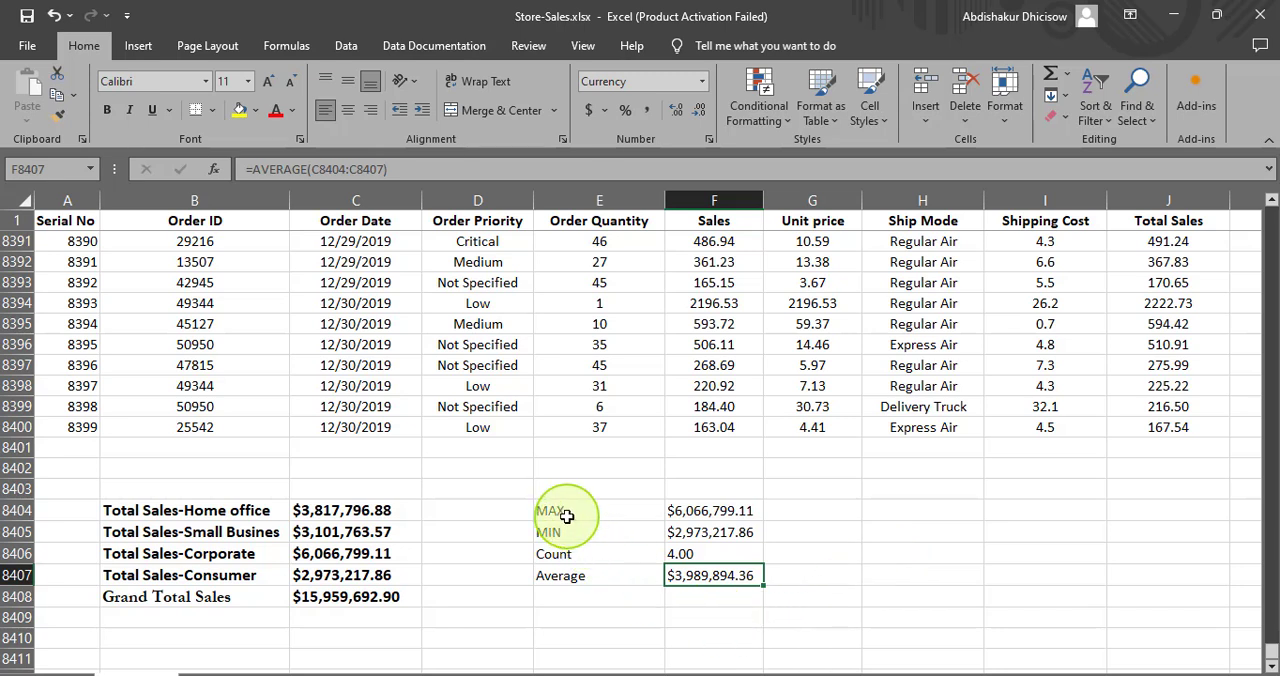
- Make the summary labels in E8404:E8407 bold and increase their font size
left_click(566, 511)
left_click_drag(566, 511, 571, 571)
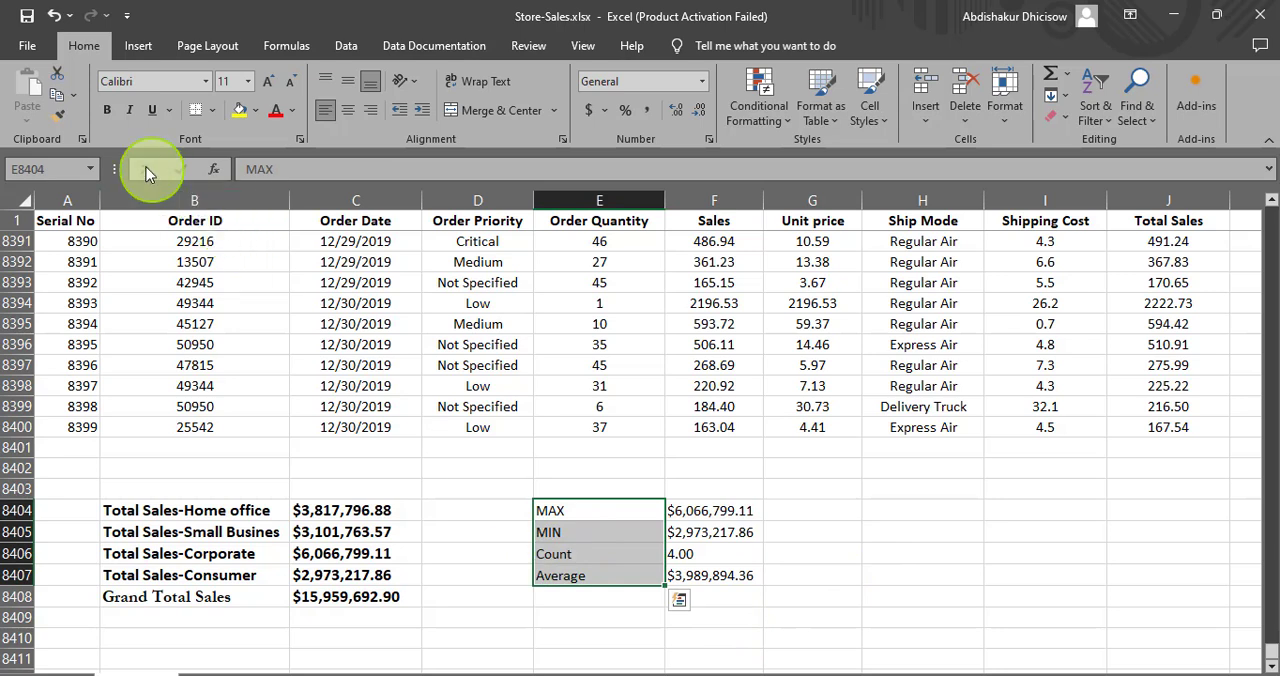
left_click(107, 110)
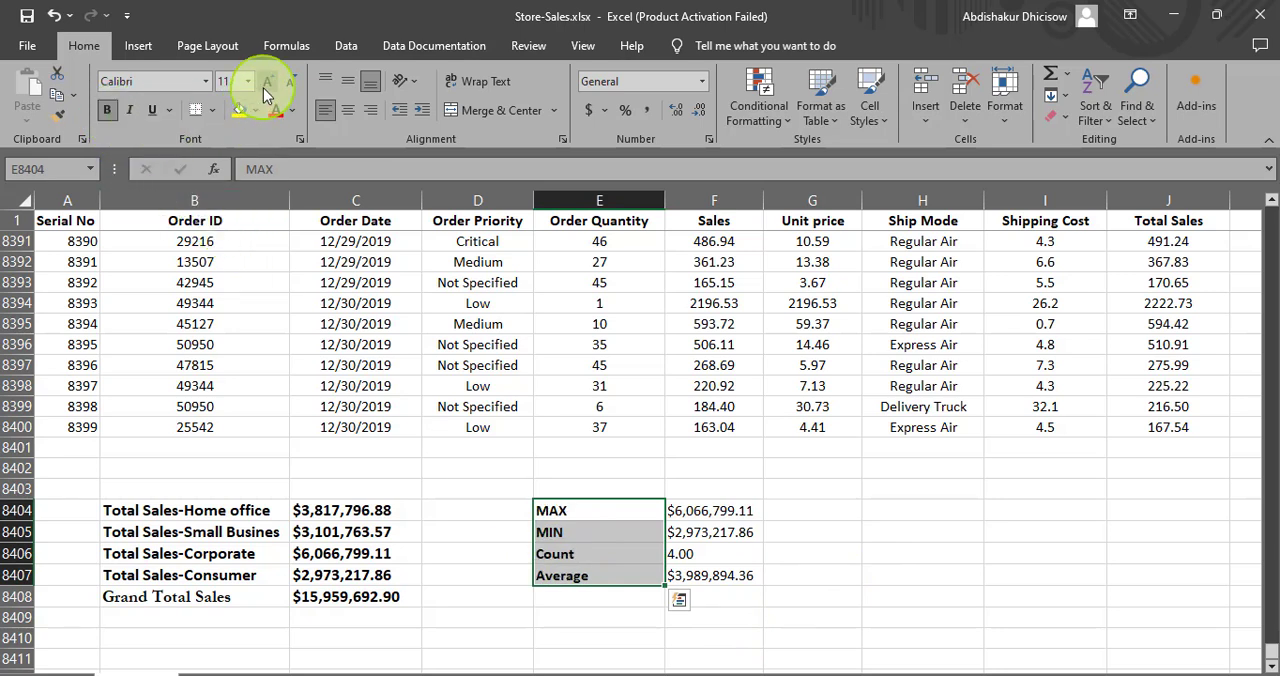
left_click(1000, 616)
- Make the summary results in F8404:F8407 bold at font size 12 and widen column F to fit them
left_click_drag(677, 510, 740, 572)
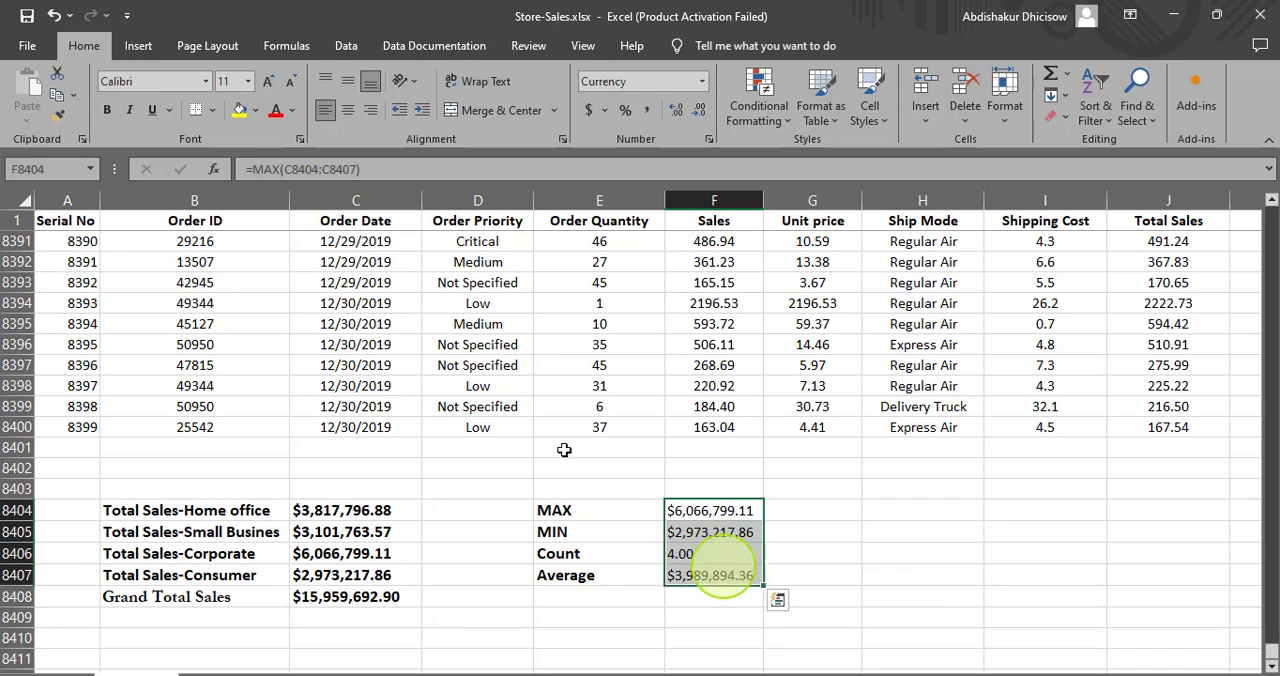
left_click(267, 81)
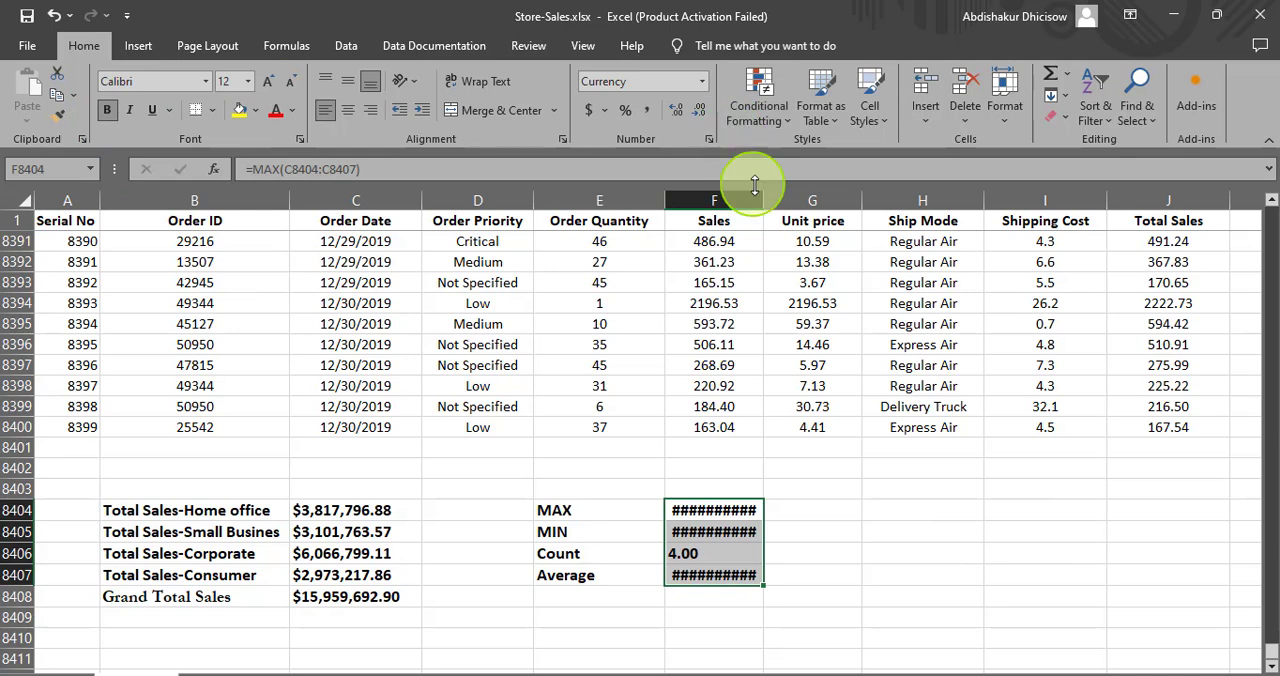
left_click_drag(763, 200, 800, 224)
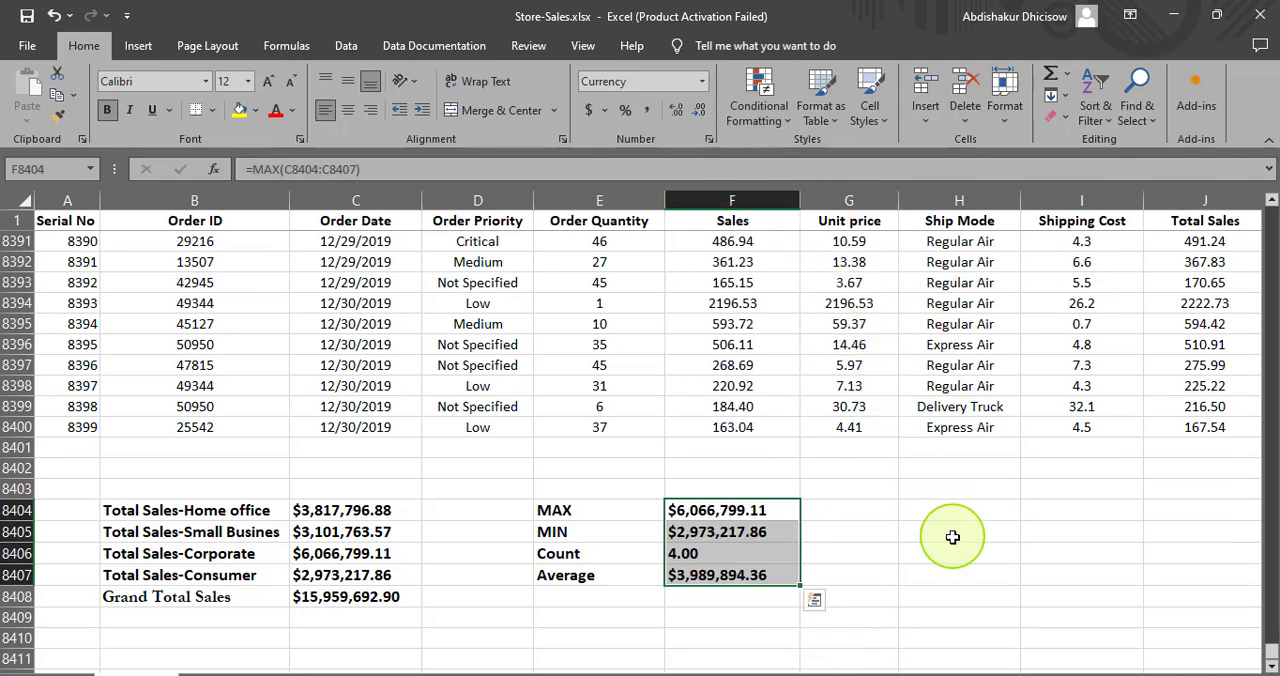
left_click(945, 595)
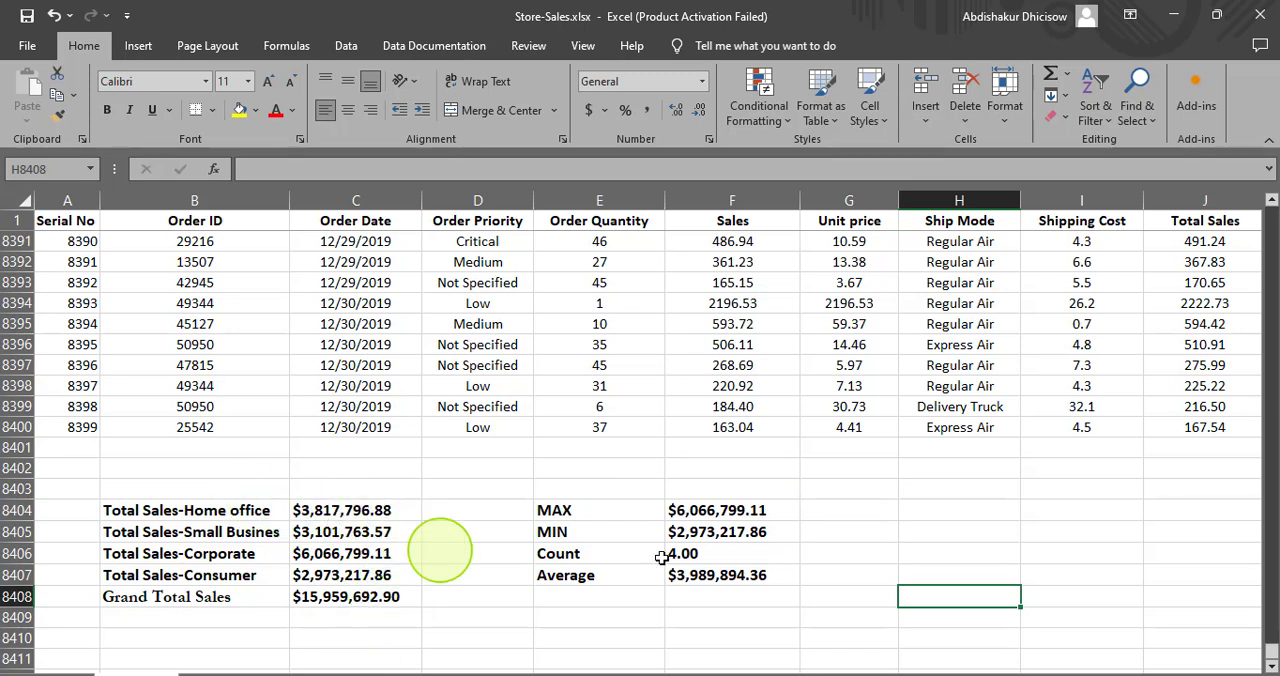
- Calculate the Home office share of the grand total in G8404 with the formula =C8404/C8408
left_click(836, 510)
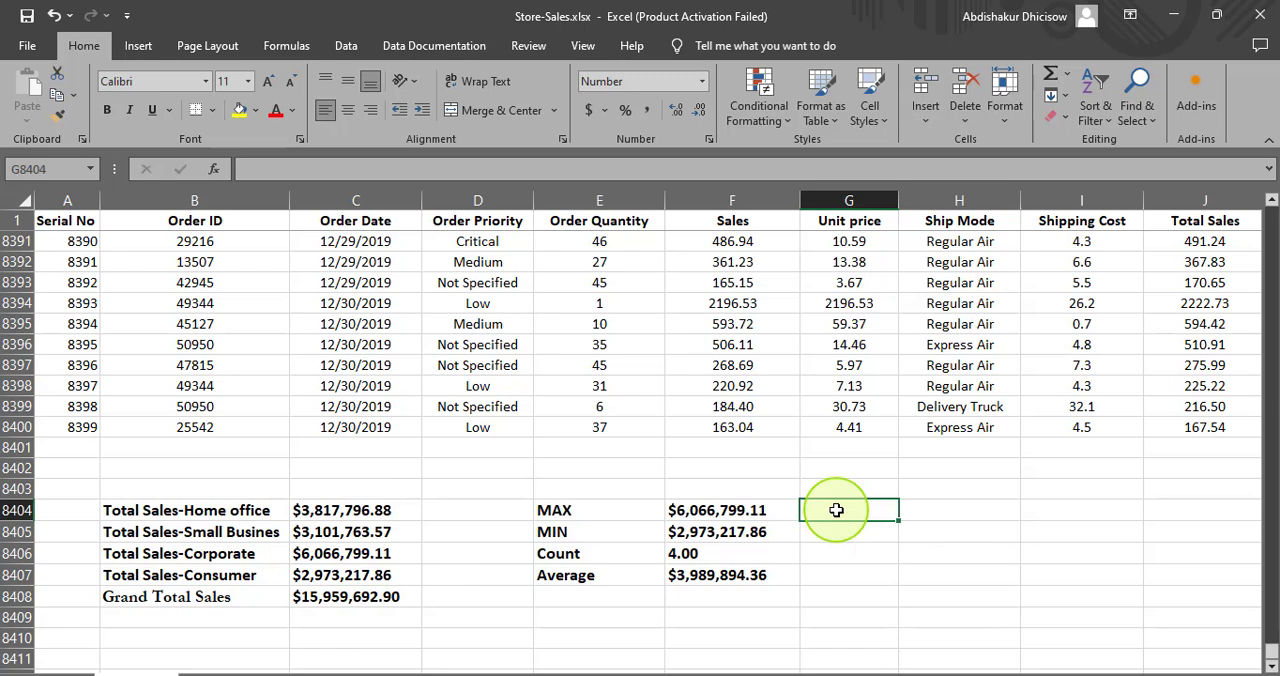
type("=")
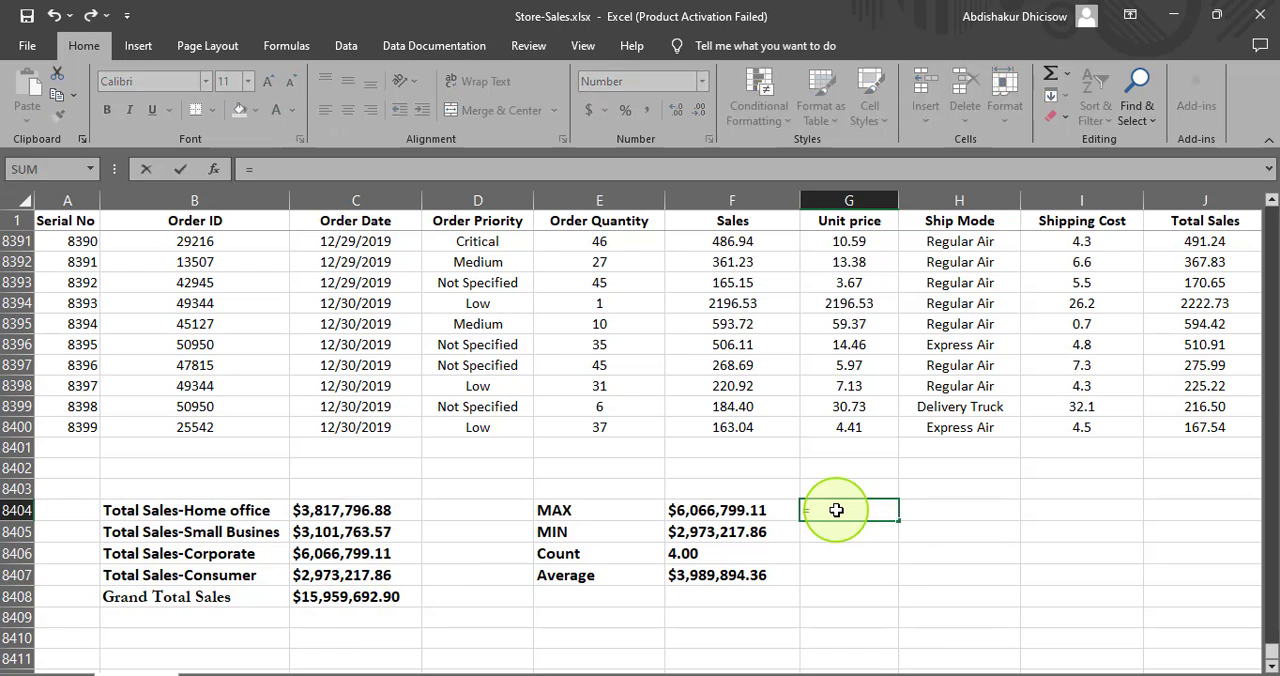
left_click(340, 513)
type("/")
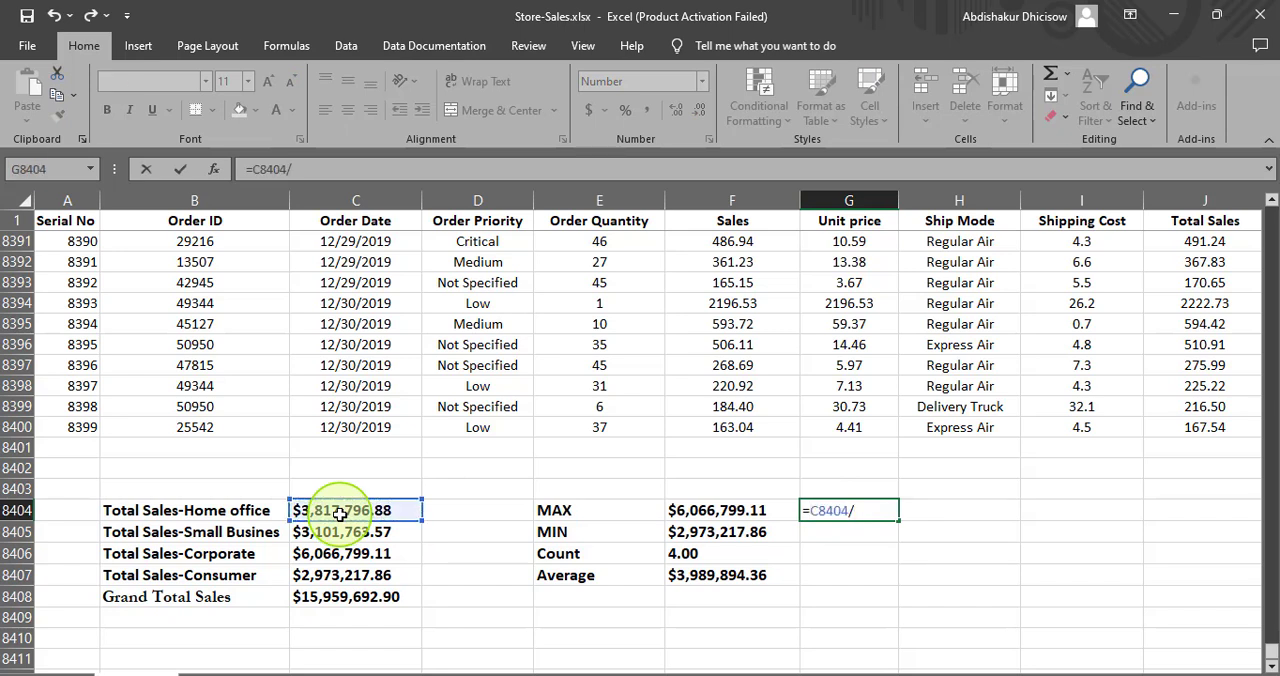
left_click(342, 597)
key("Return")
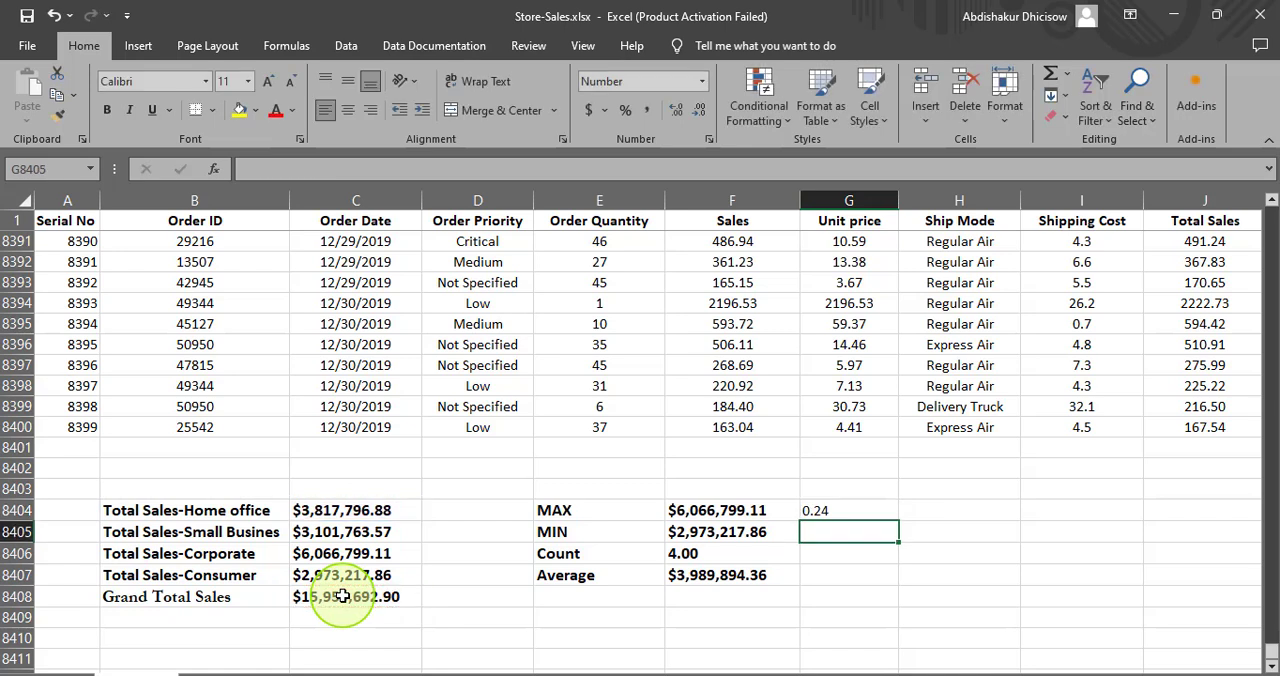
- Lock the grand total's row in the G8404 share formula so that it reads =C8404/C$8408
left_click(847, 510)
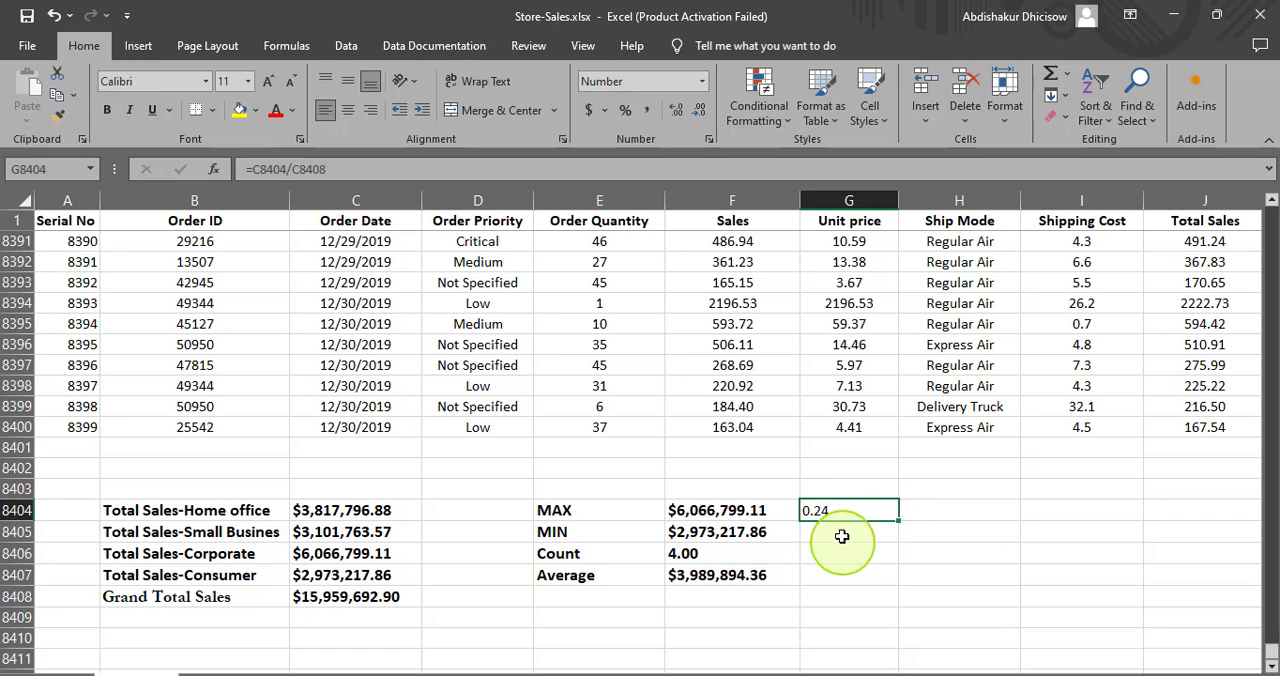
left_click(842, 532)
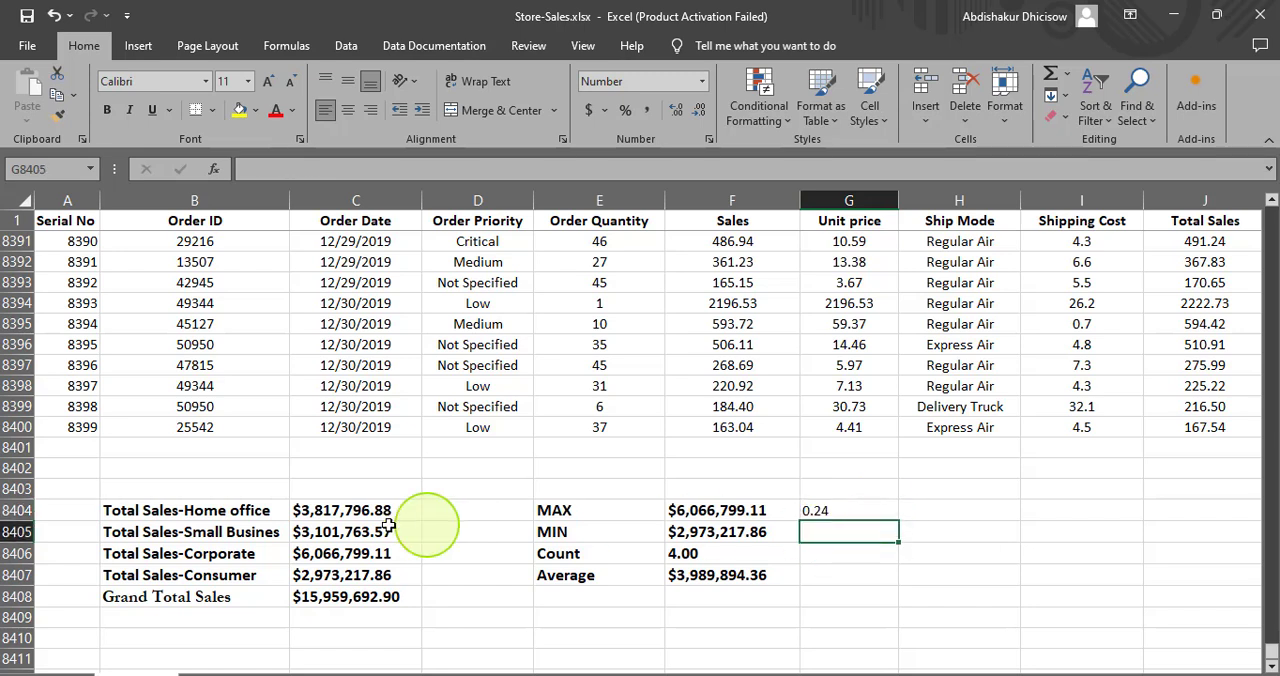
left_click(852, 511)
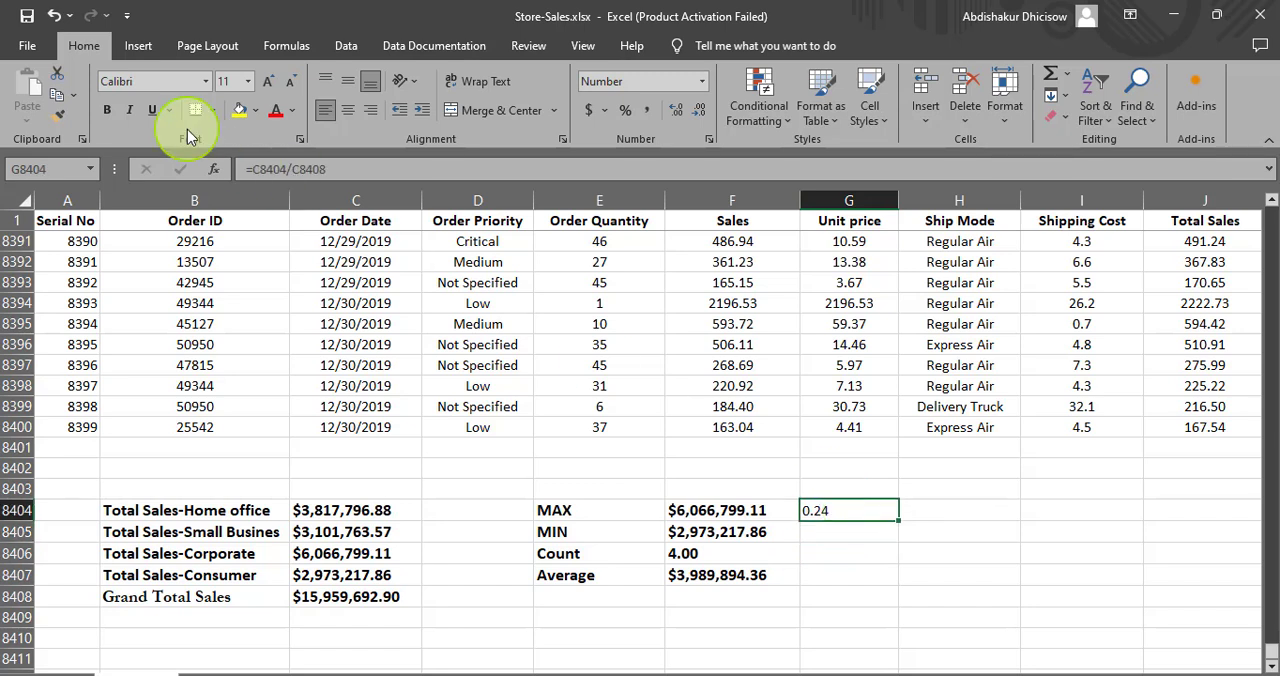
left_click(300, 172)
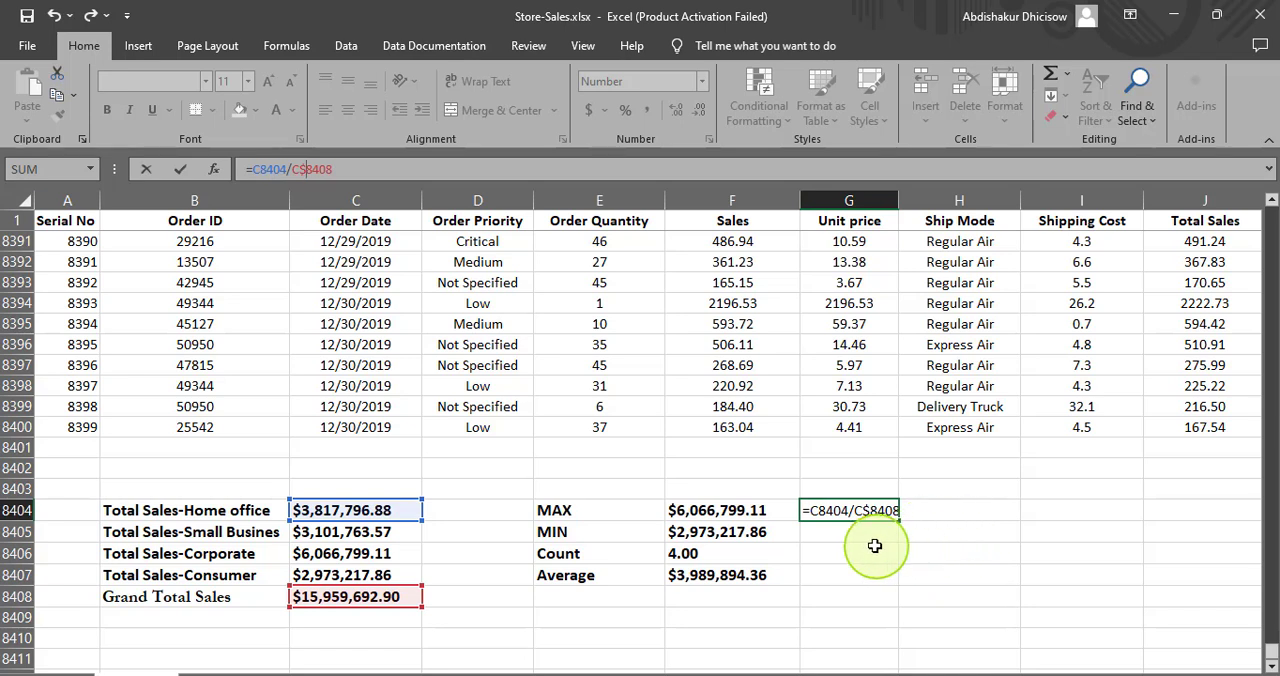
left_click(938, 538)
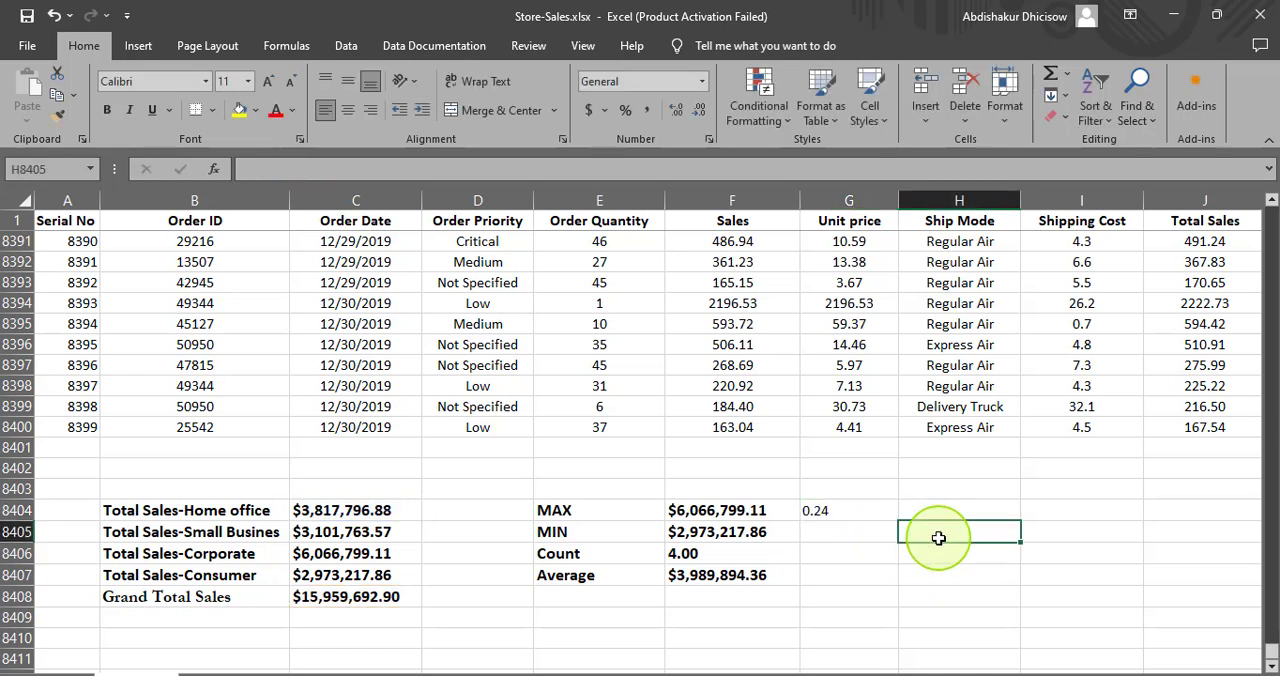
- Copy the share formula from G8404 into G8405:G8407 for the Small Business, Corporate and Consumer segments
left_click(844, 512)
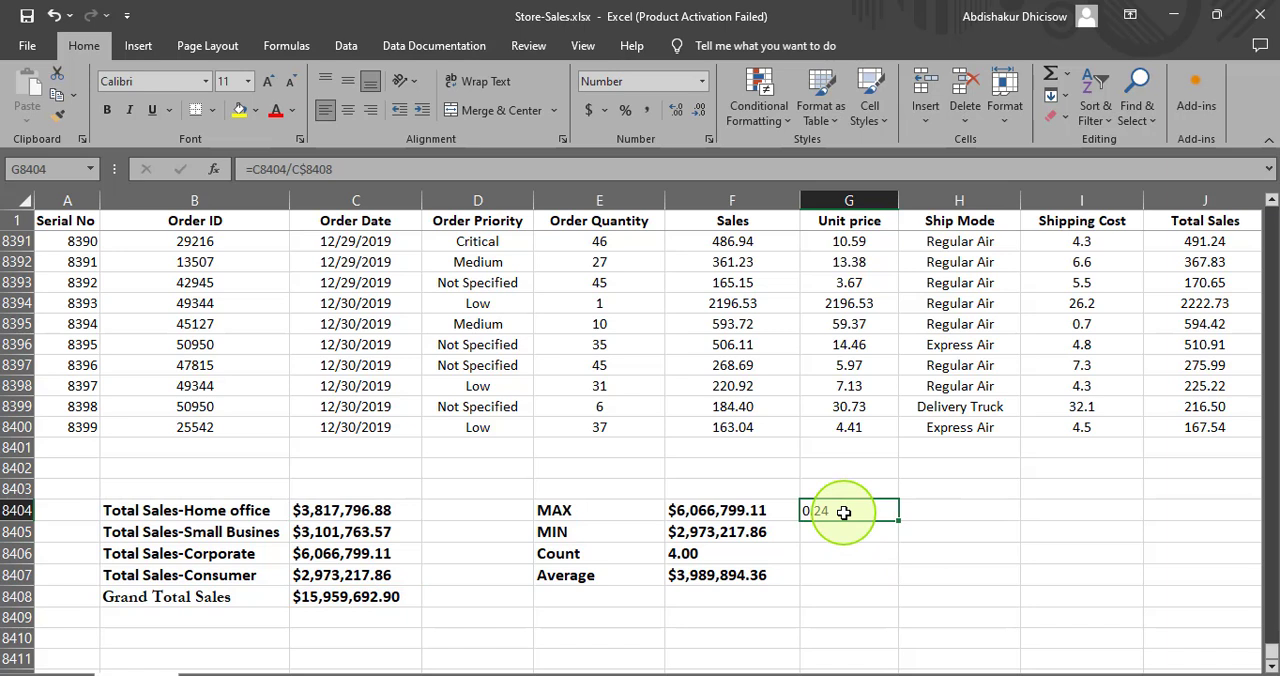
left_click(844, 536)
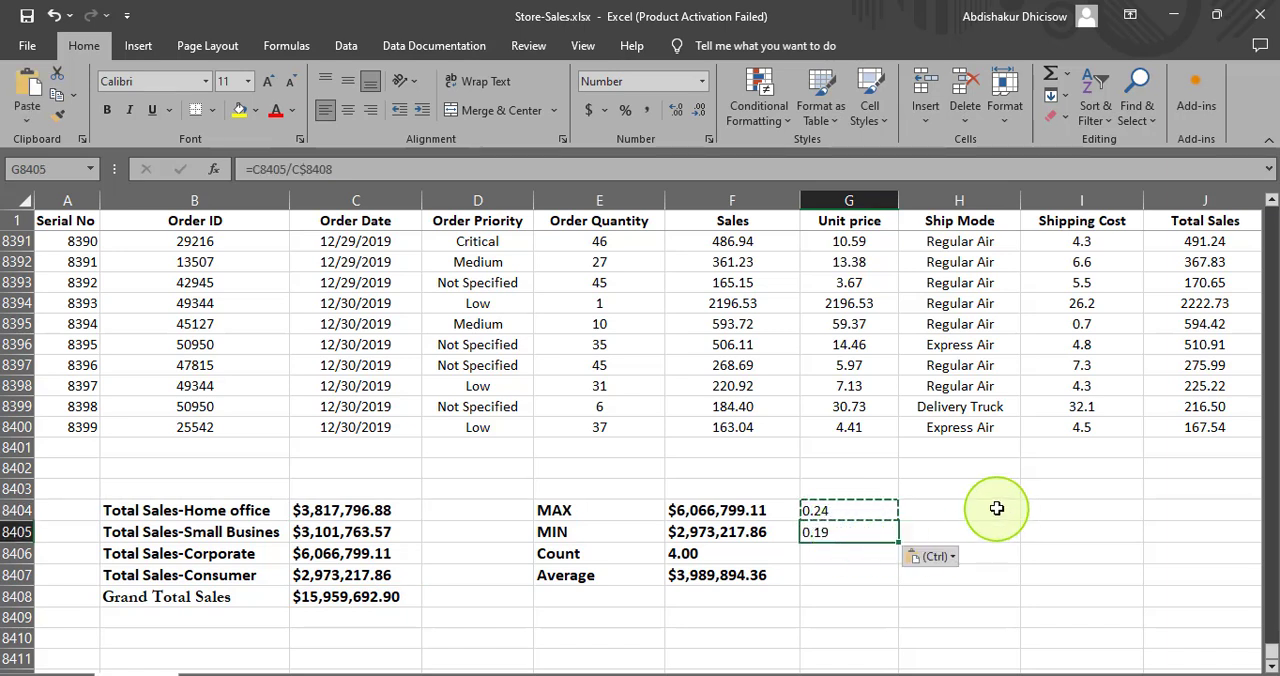
left_click(826, 557)
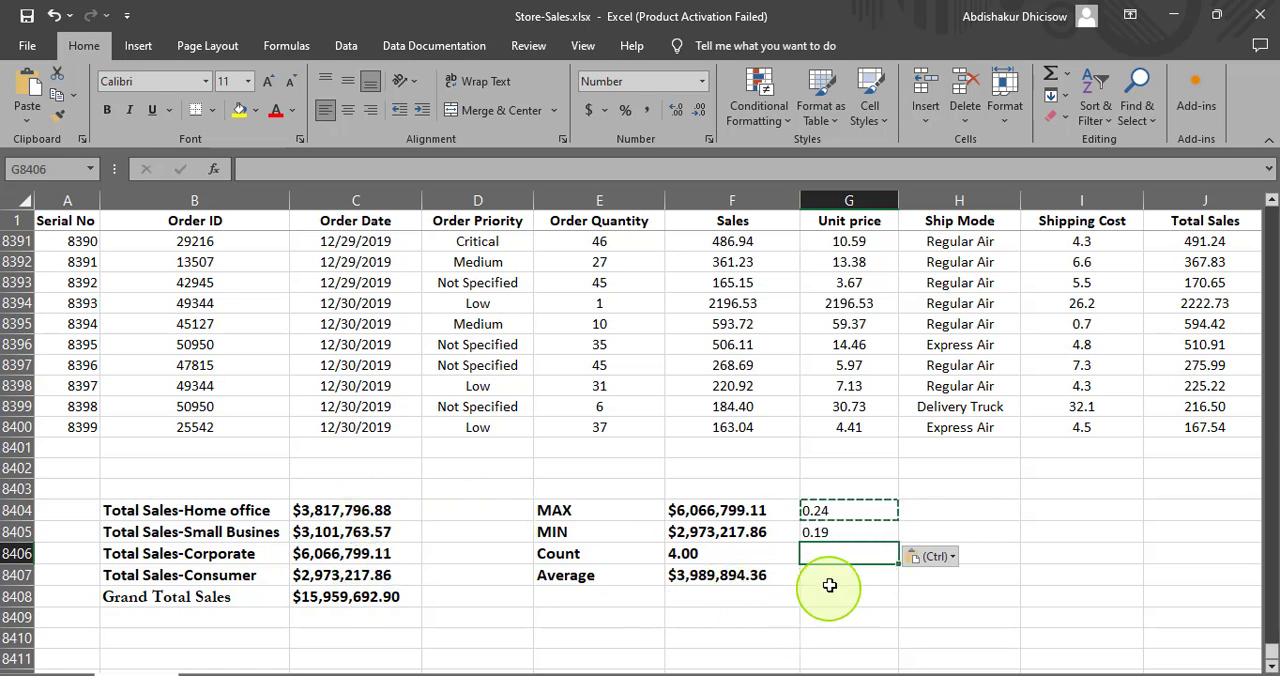
type("=C8406/C$8408")
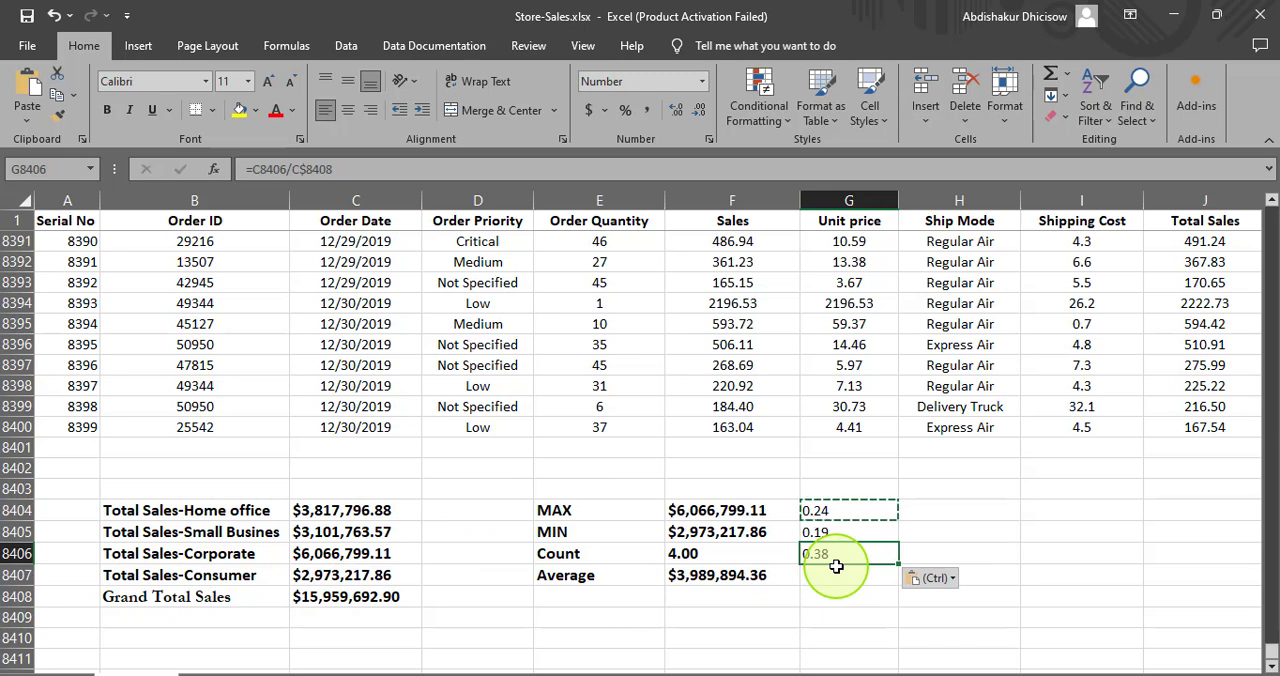
left_click(827, 575)
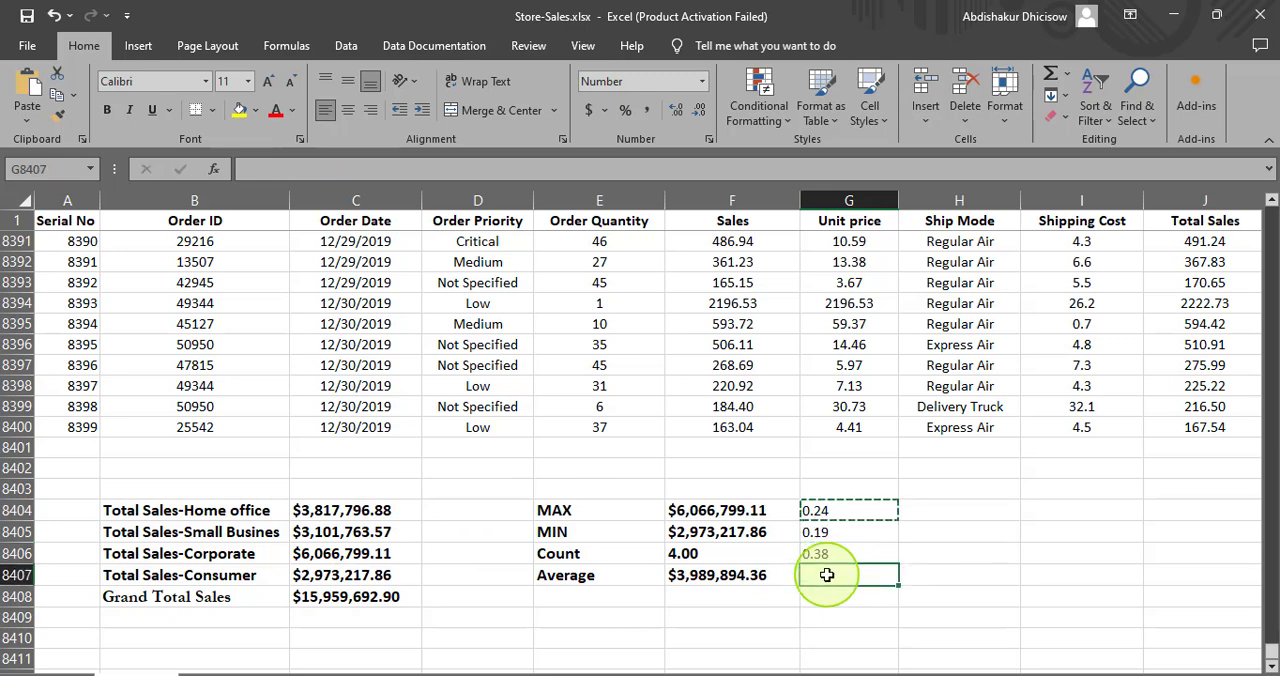
type("=C8407/C$8408")
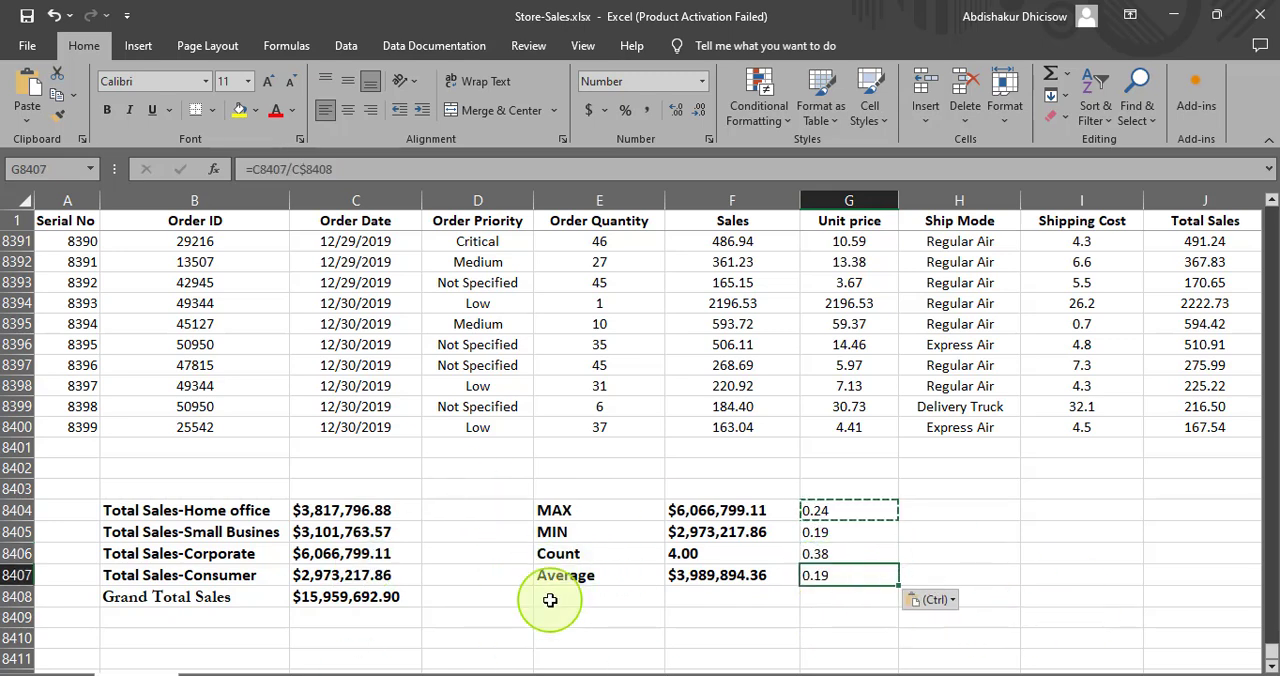
left_click(838, 530)
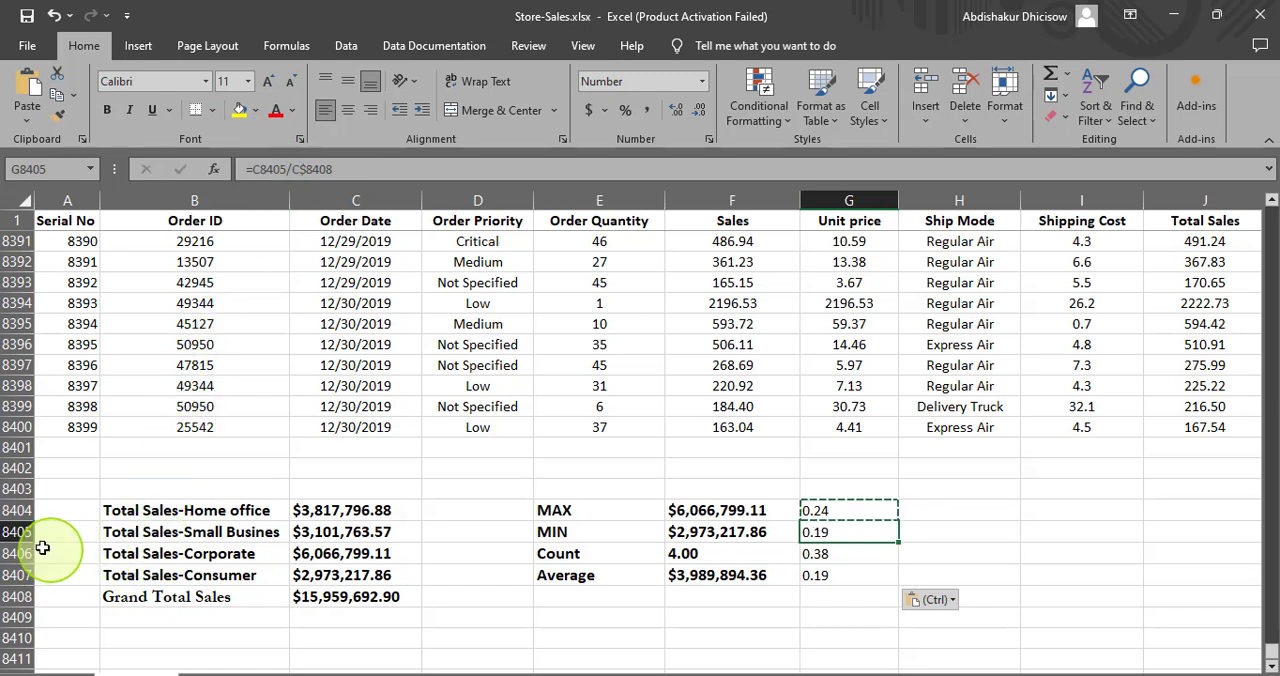
left_click(116, 533)
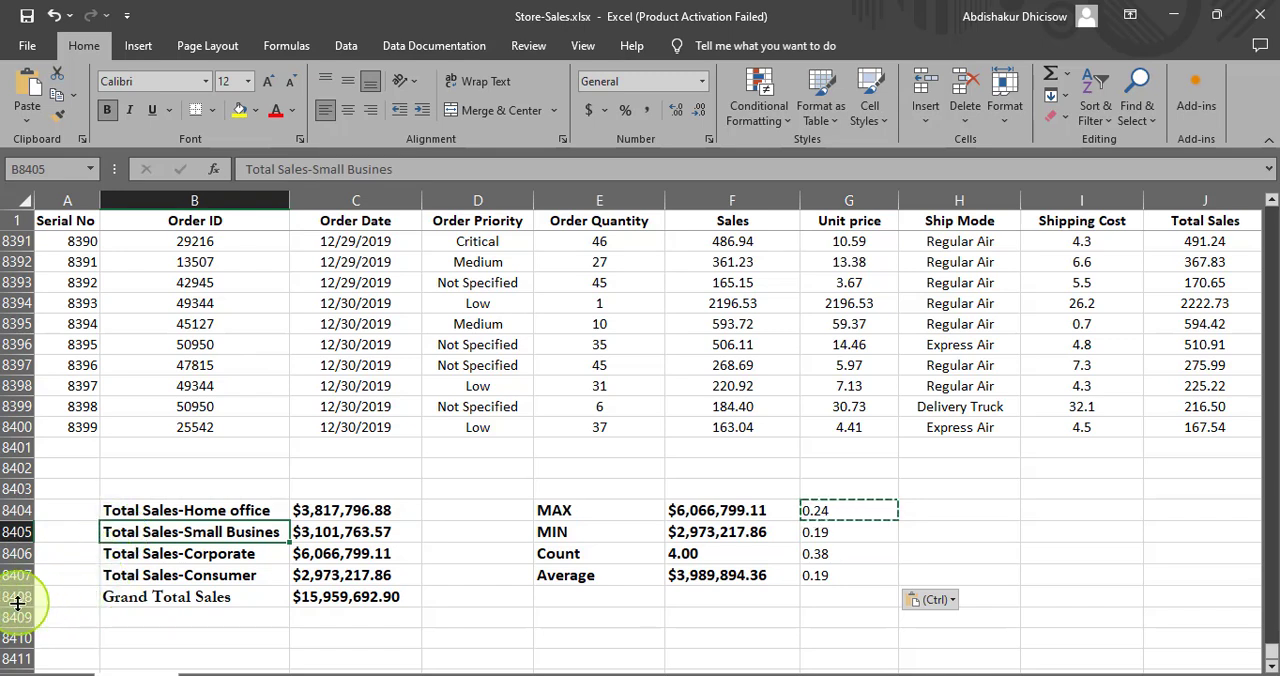
left_click(825, 535)
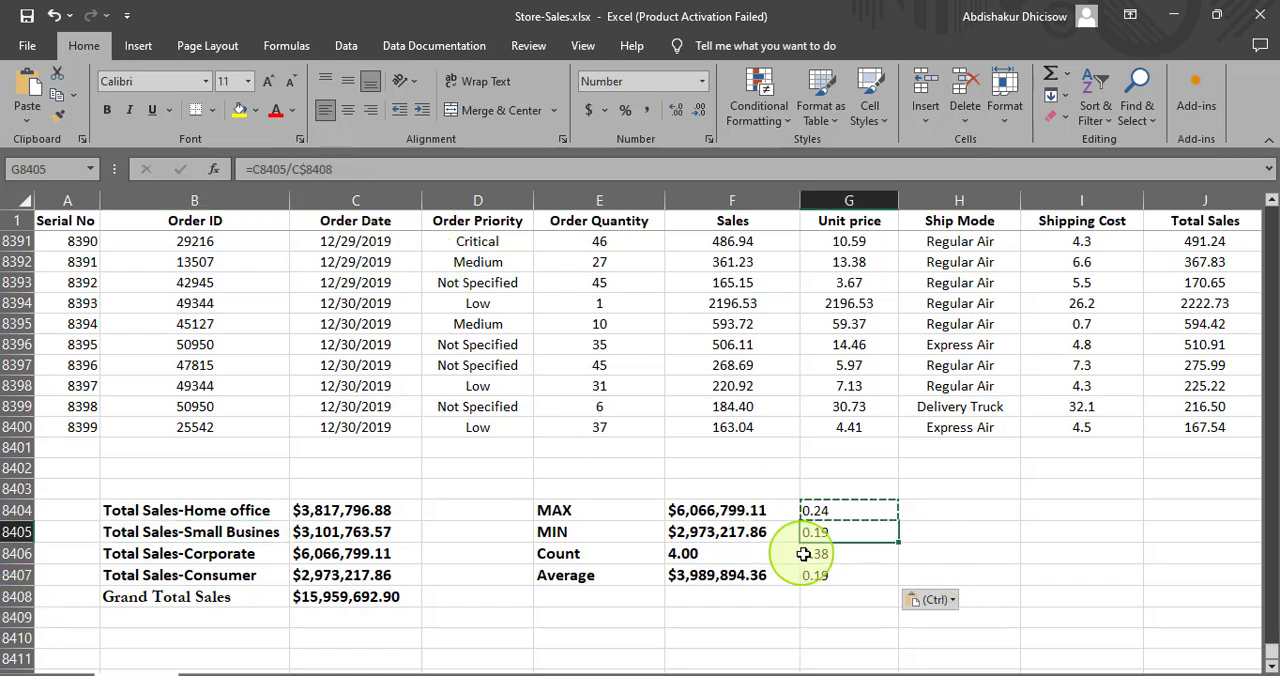
left_click(810, 560)
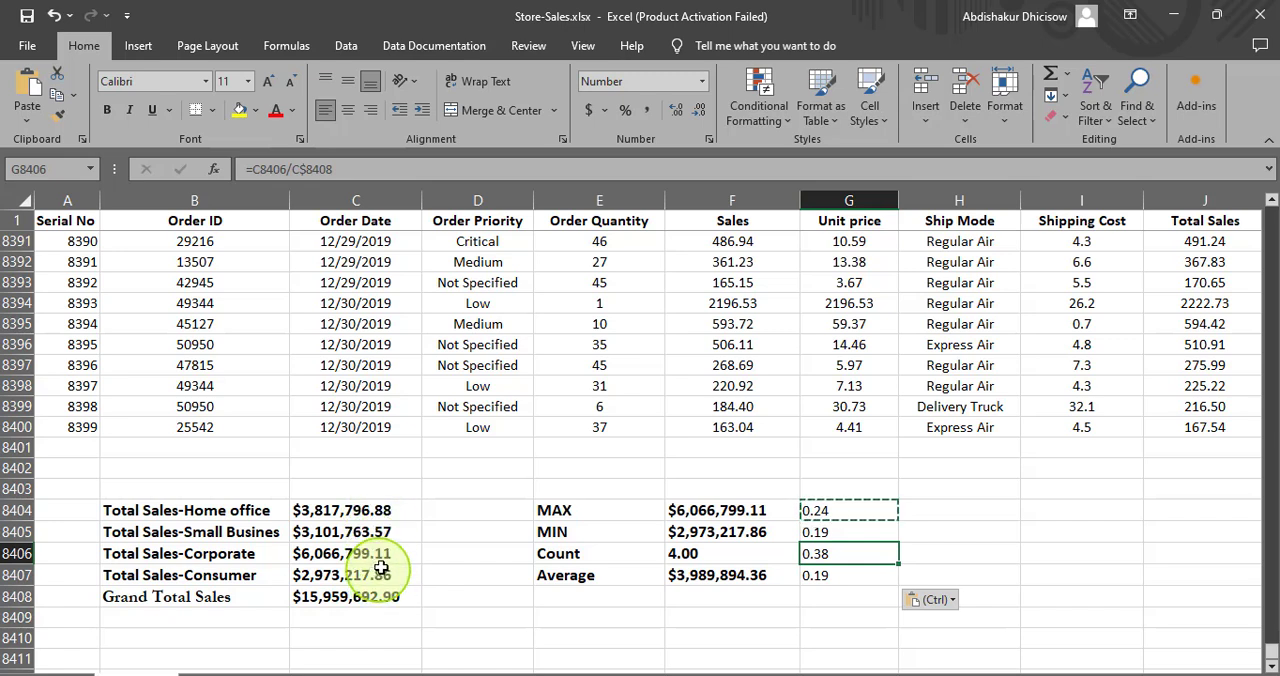
- Enter the heading "Percntage" in G8403 and format it bold at font size 14 with a yellow fill
left_click(838, 486)
type("Percntage")
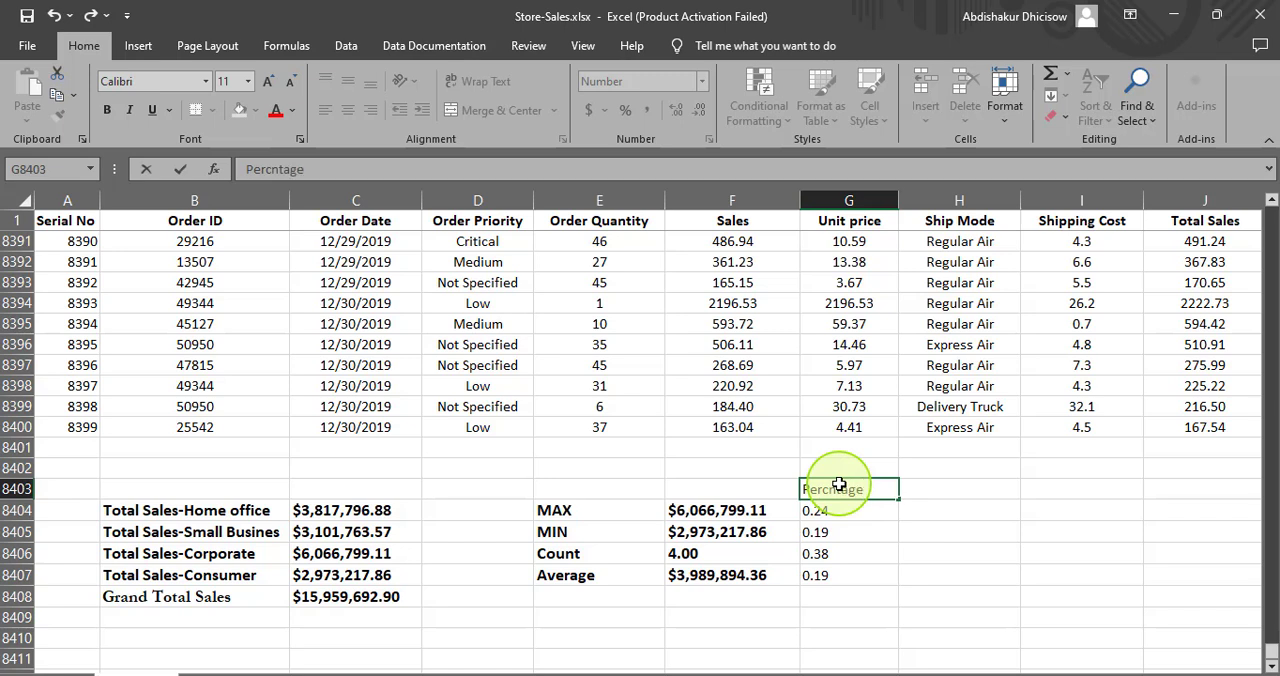
key("Return")
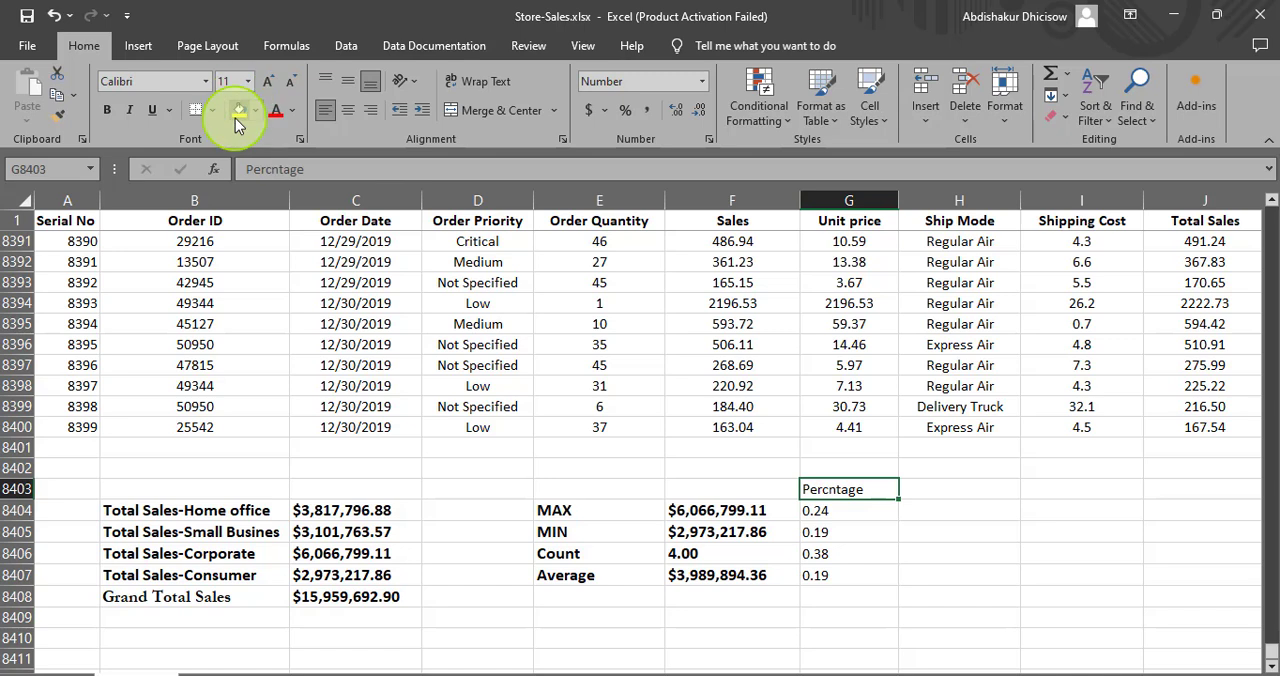
left_click(108, 108)
left_click(268, 81)
left_click(268, 81)
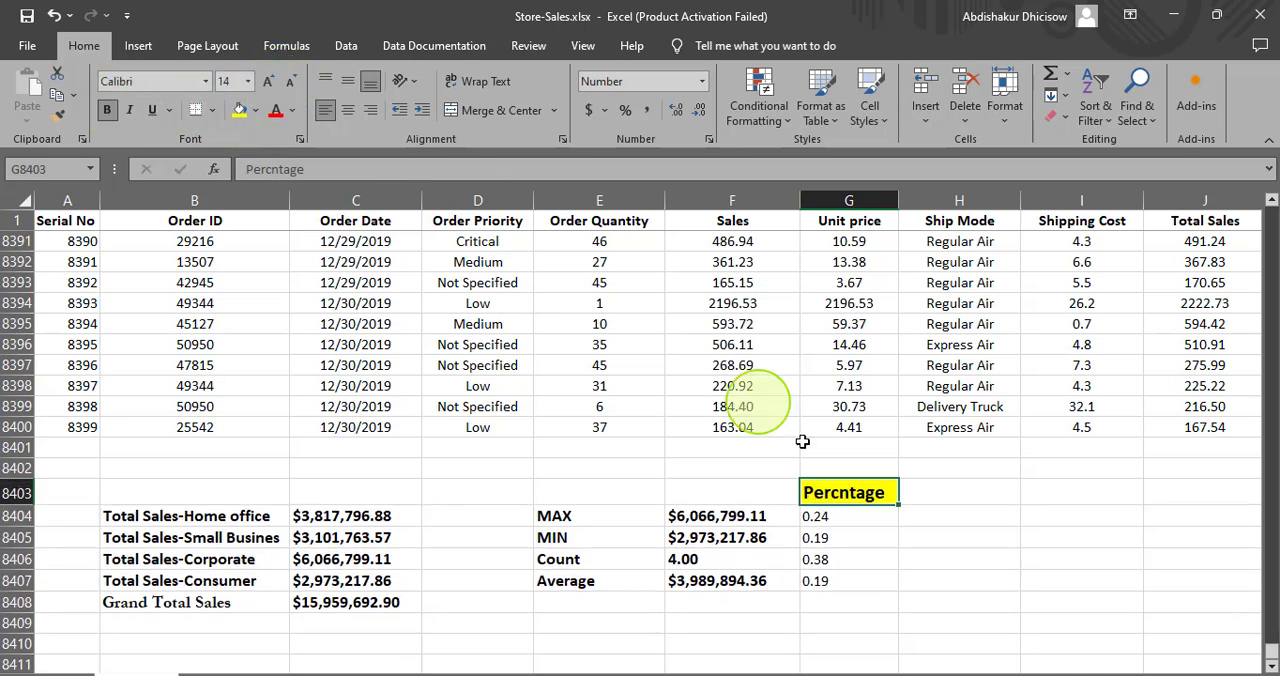
left_click(961, 533)
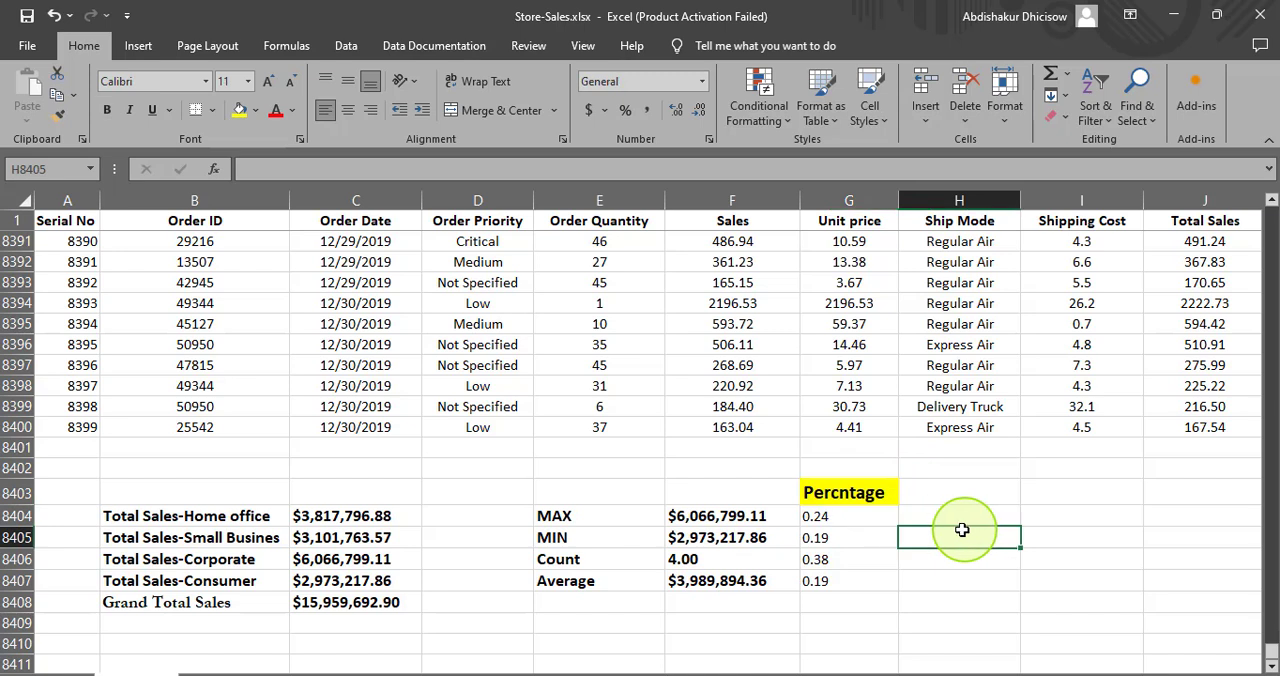
- Correct the spelling of the G8403 heading to "Percentage"
left_click(837, 500)
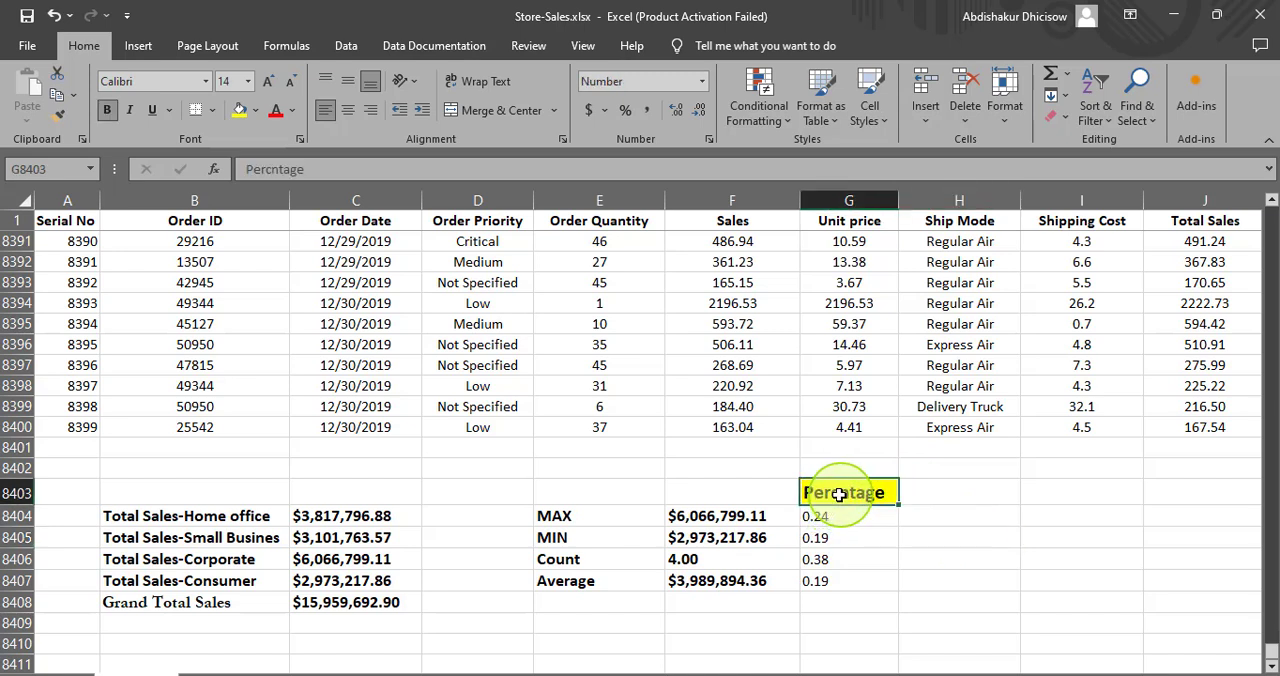
left_click(272, 170)
type("e")
left_click(1078, 515)
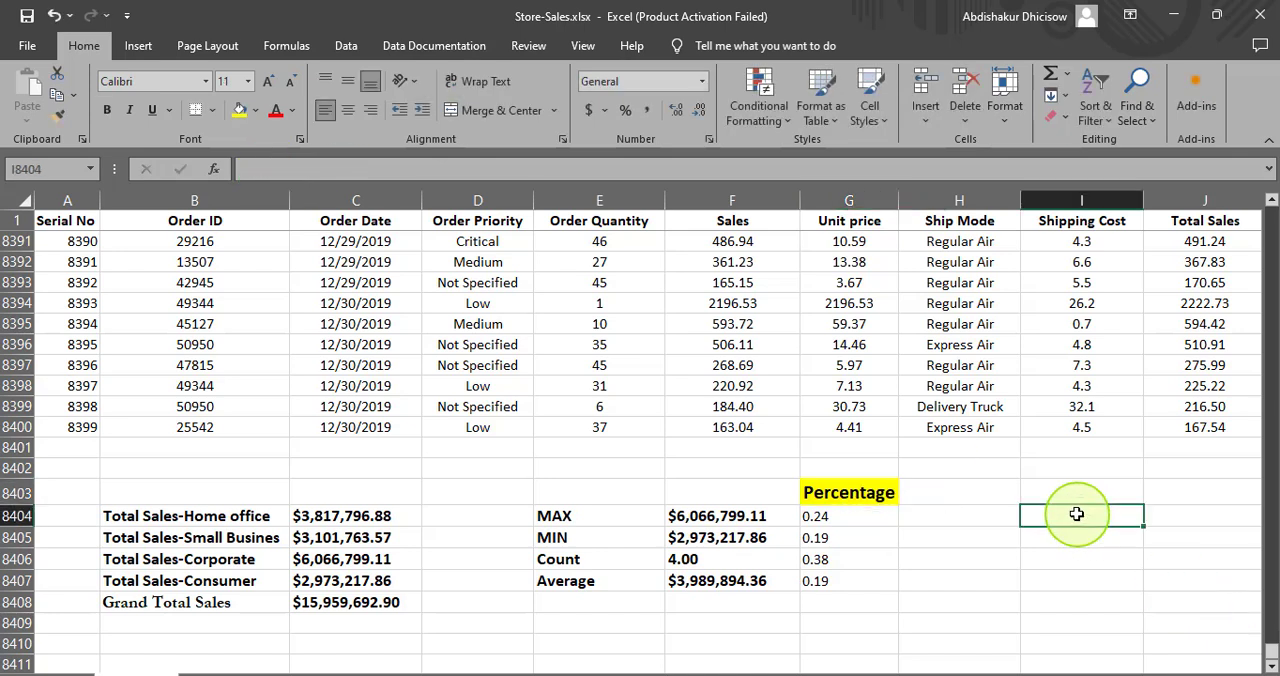
- Apply a blue fill colour to the segment shares in G8404:G8407
left_click(833, 515)
left_click_drag(833, 515, 866, 580)
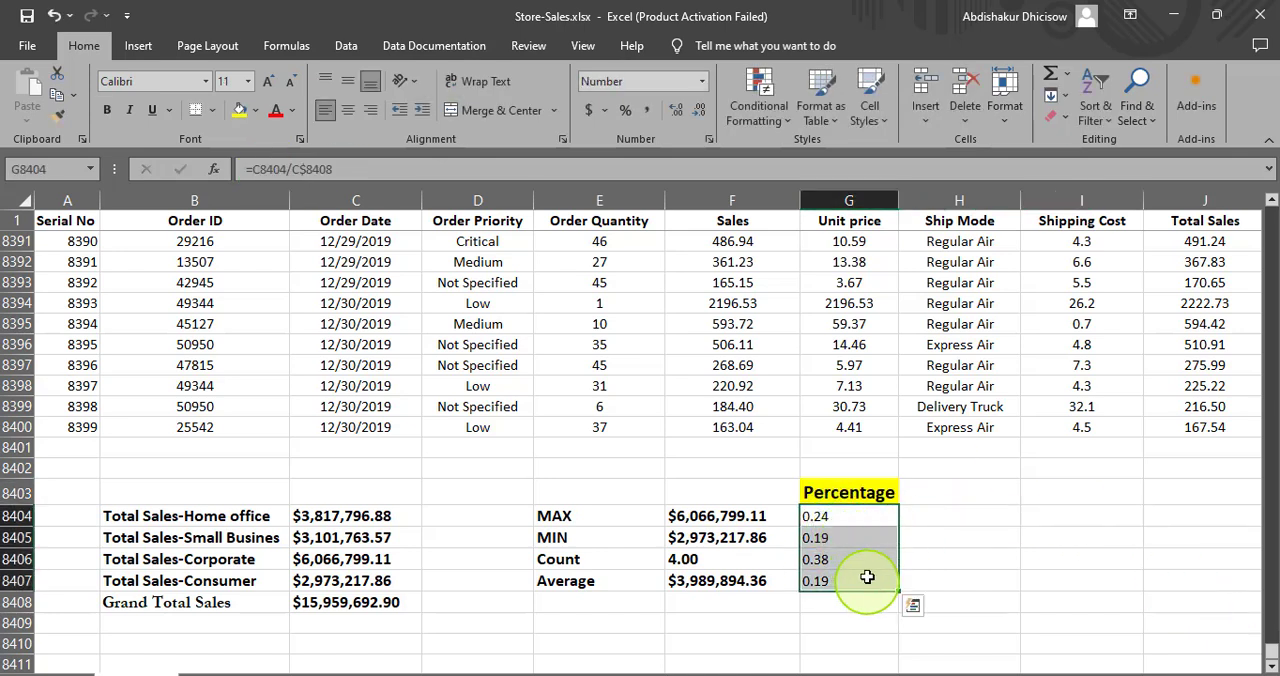
left_click(254, 109)
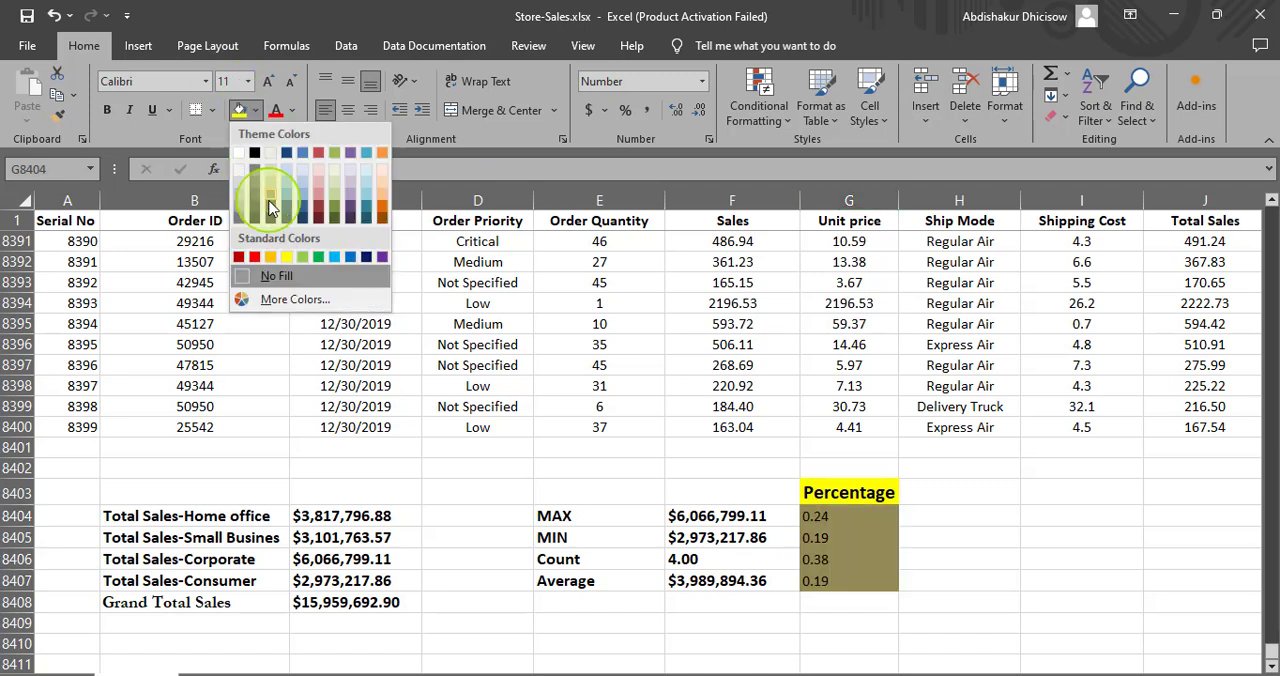
left_click(305, 162)
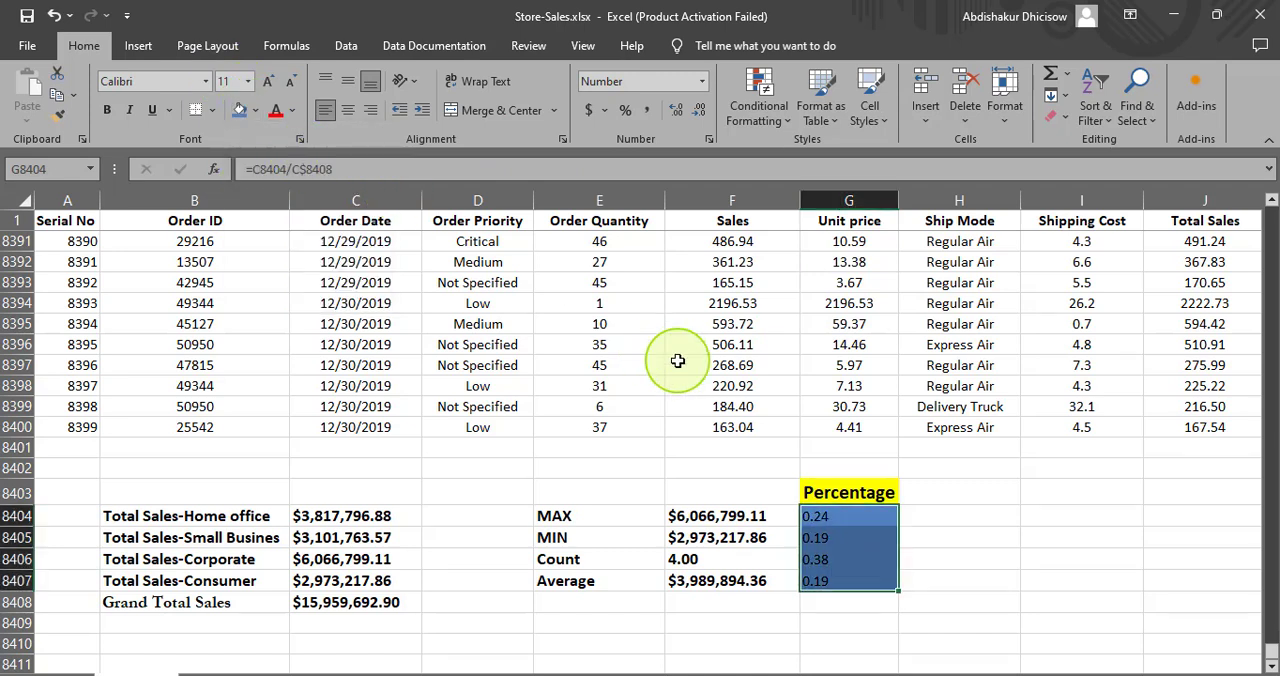
left_click(990, 552)
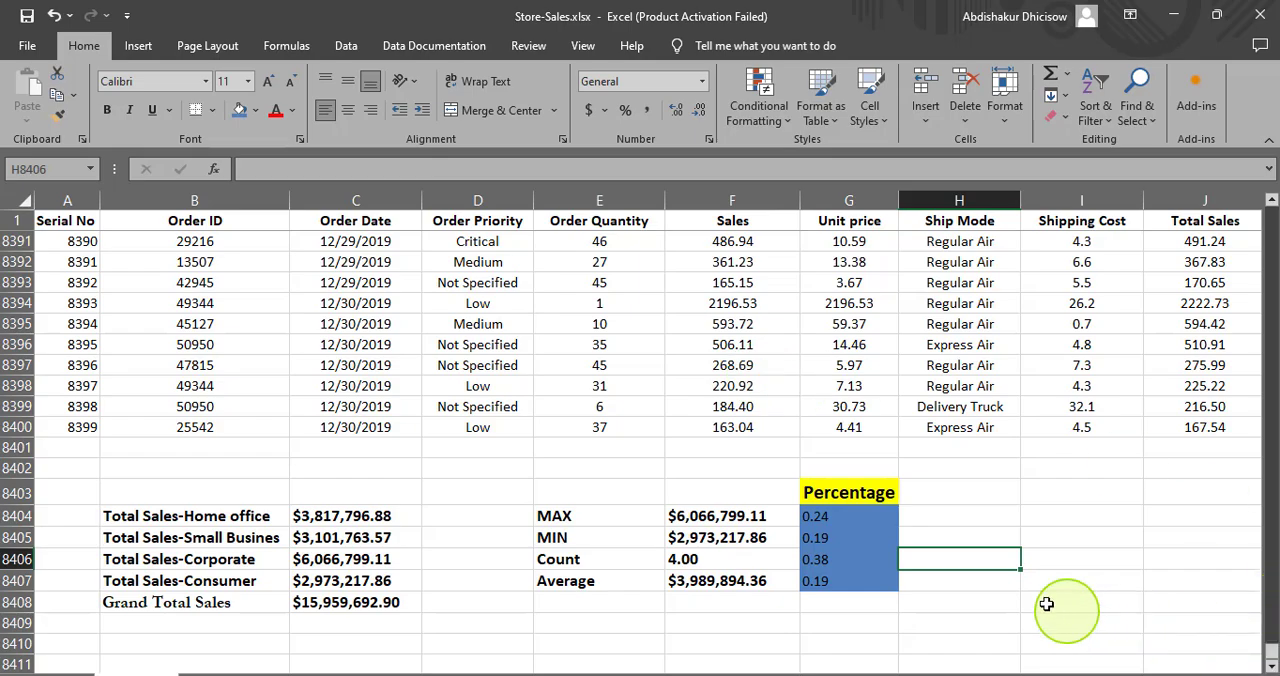
- Examine the Unit price and Total Sales columns, the summary block and the Order Priority values in the first data rows
scroll(991, 572, "up", 20)
scroll(988, 486, "down", 20)
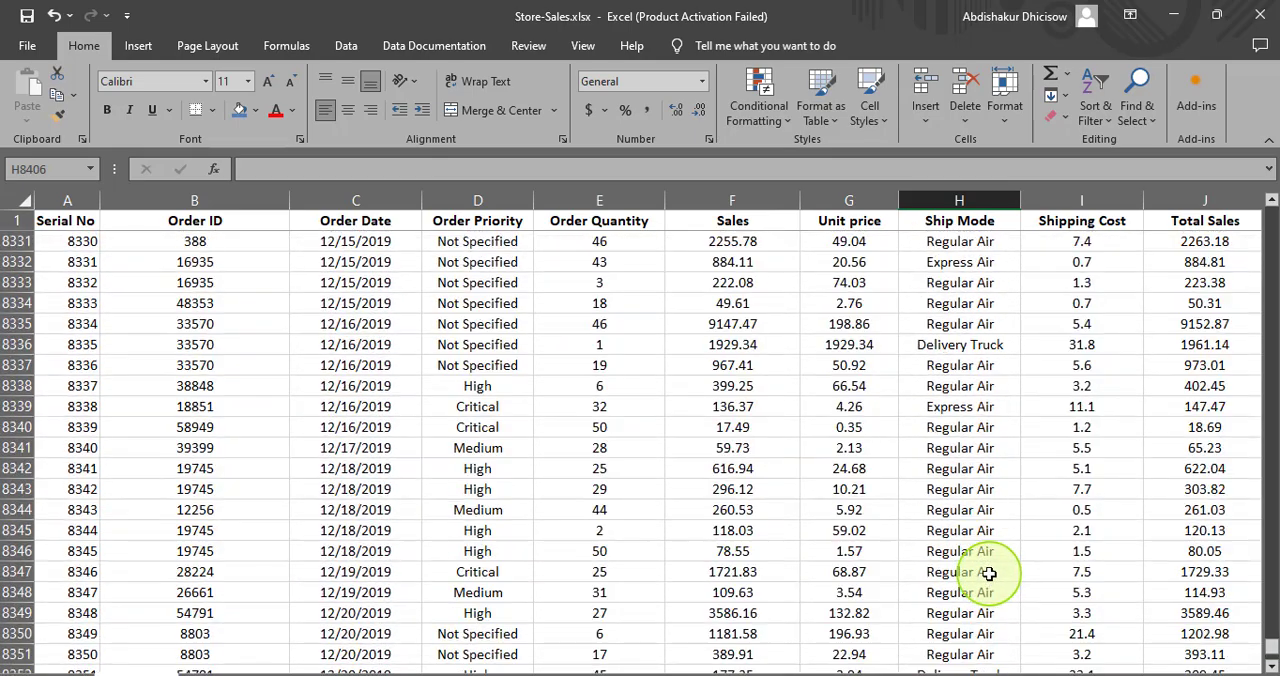
scroll(988, 486, "up", 20)
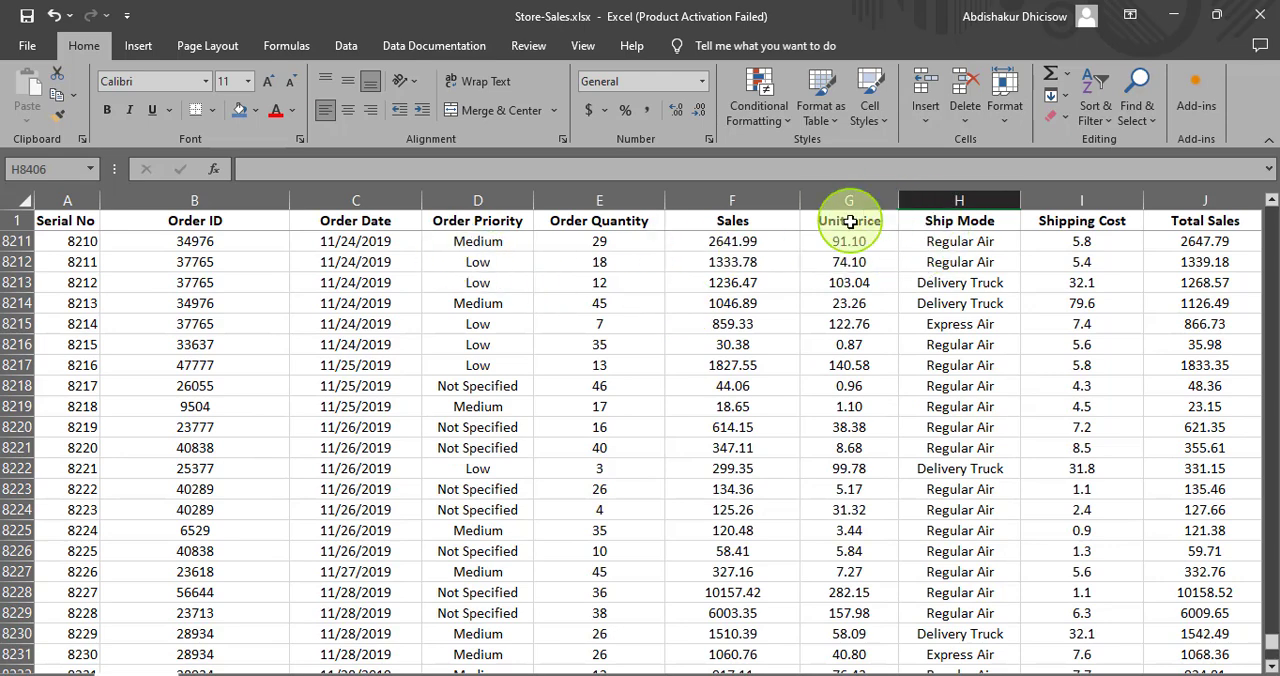
left_click(849, 220)
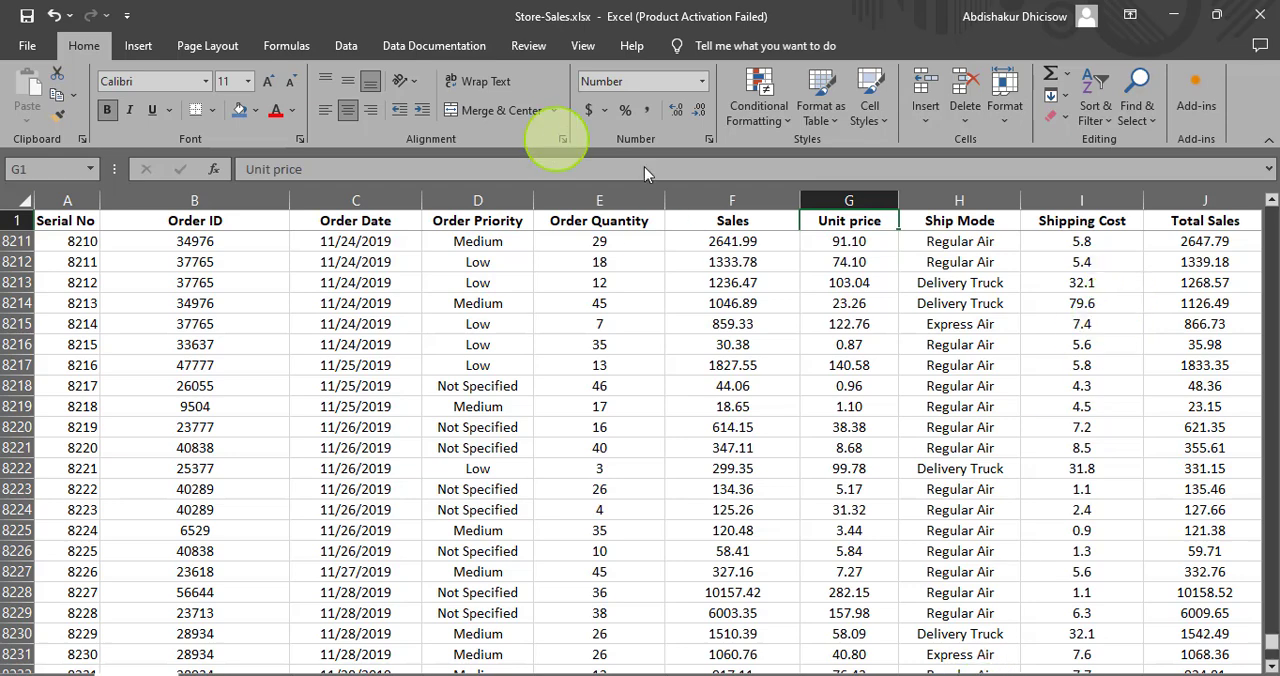
left_click(1207, 218)
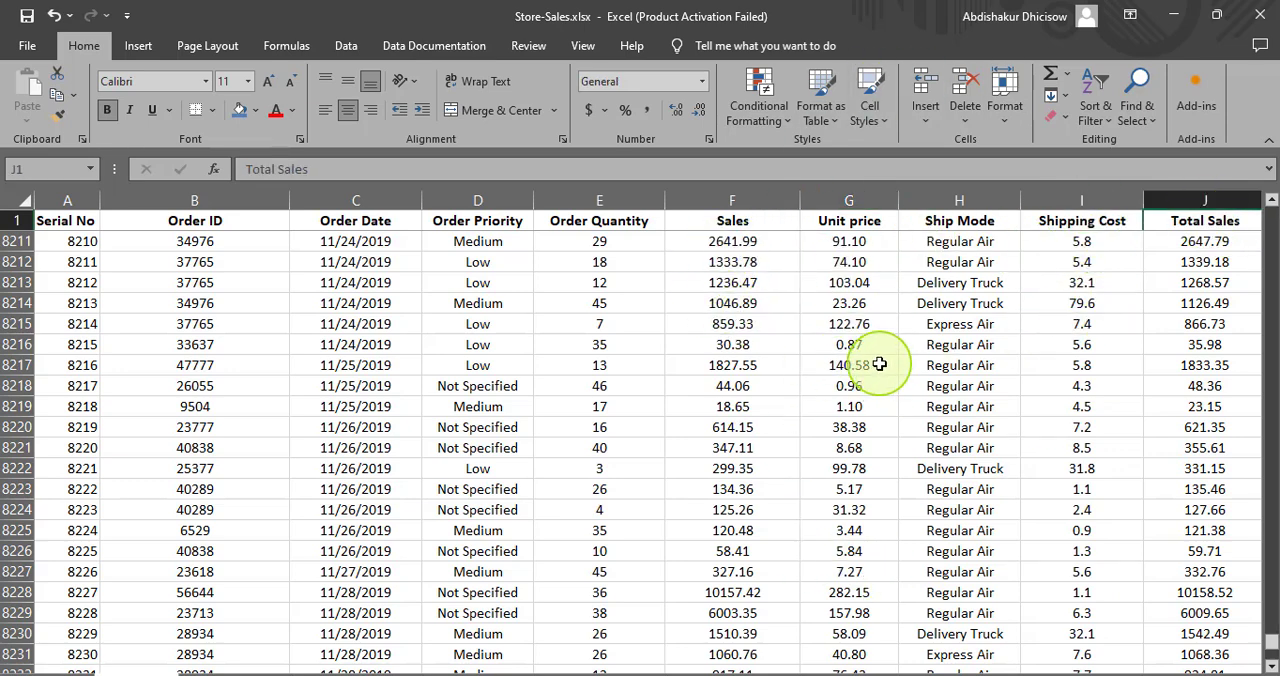
left_click_drag(1270, 665, 1272, 668)
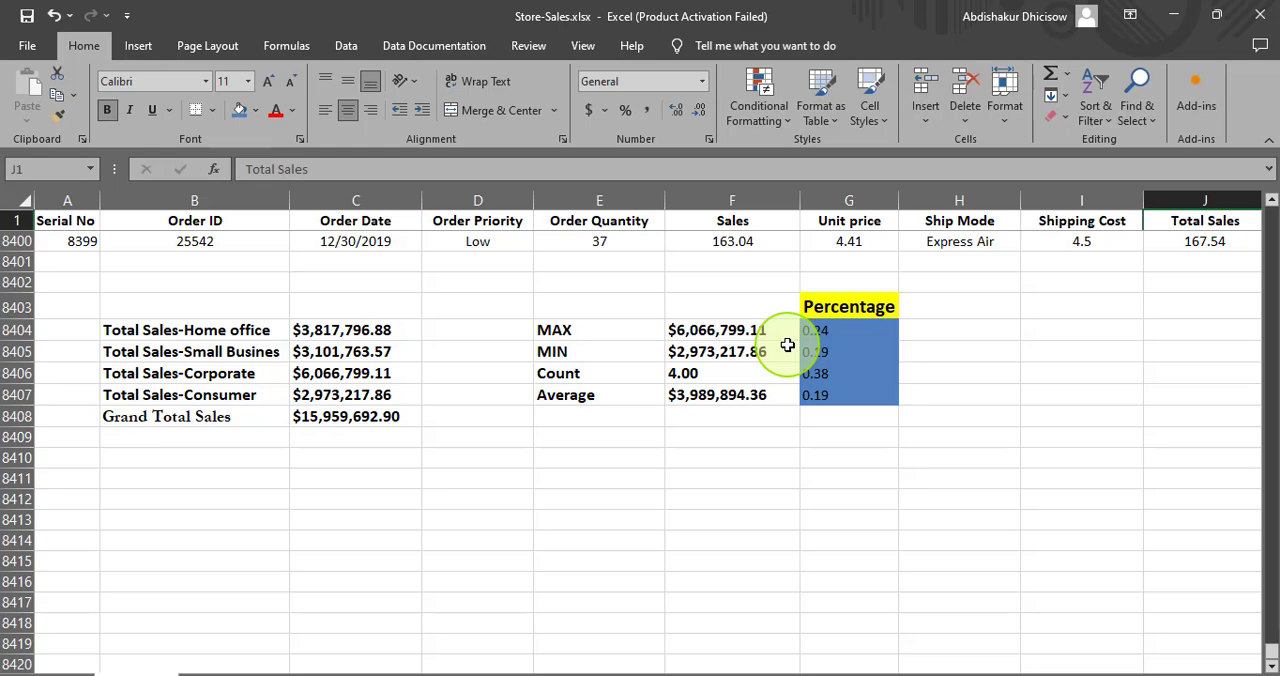
left_click_drag(1272, 651, 1270, 205)
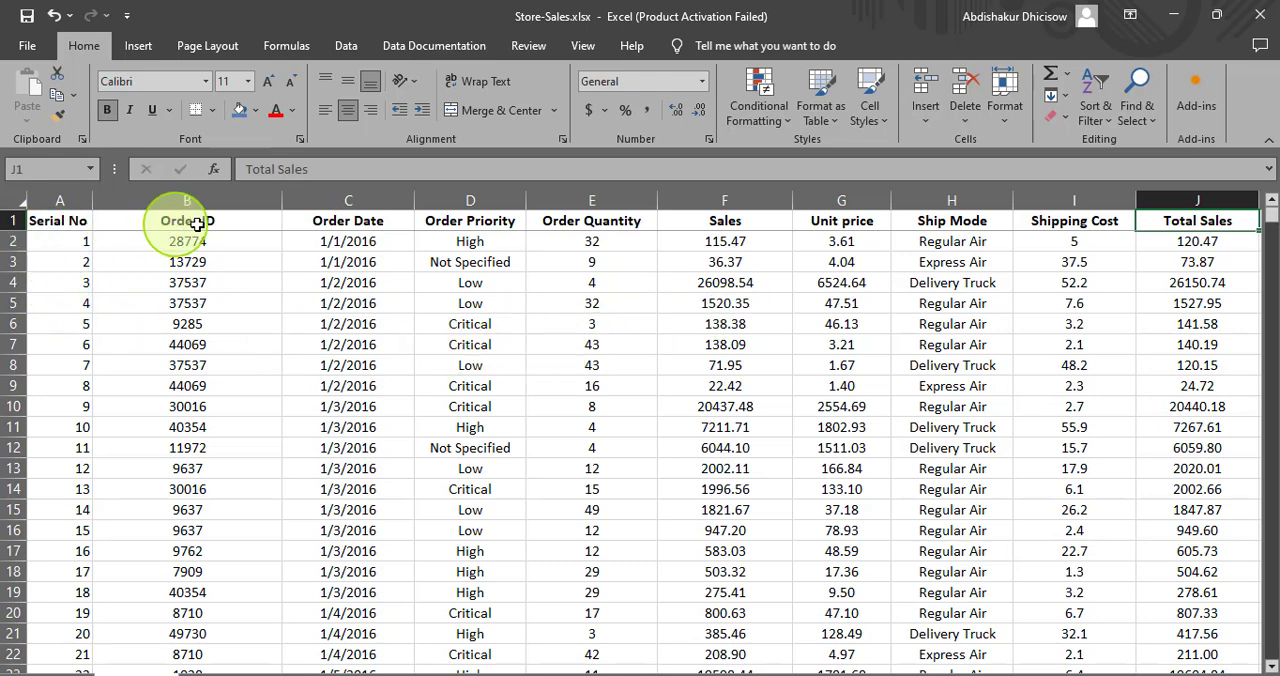
left_click(484, 222)
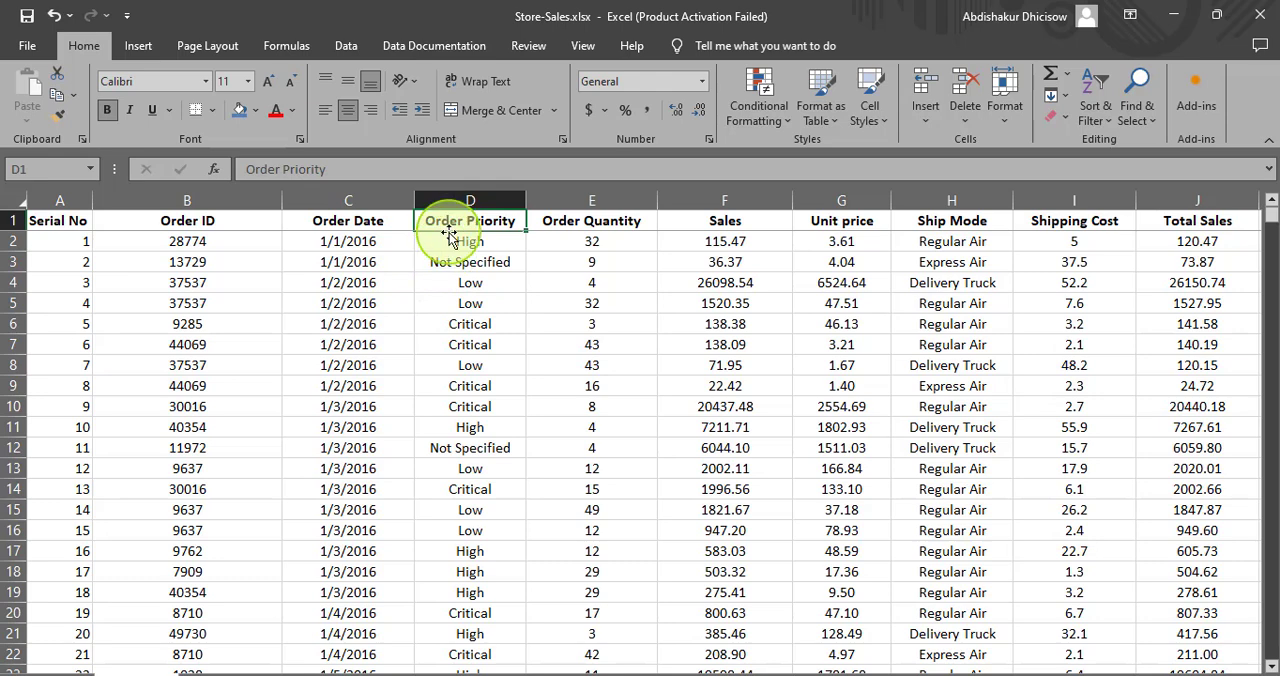
left_click(448, 242)
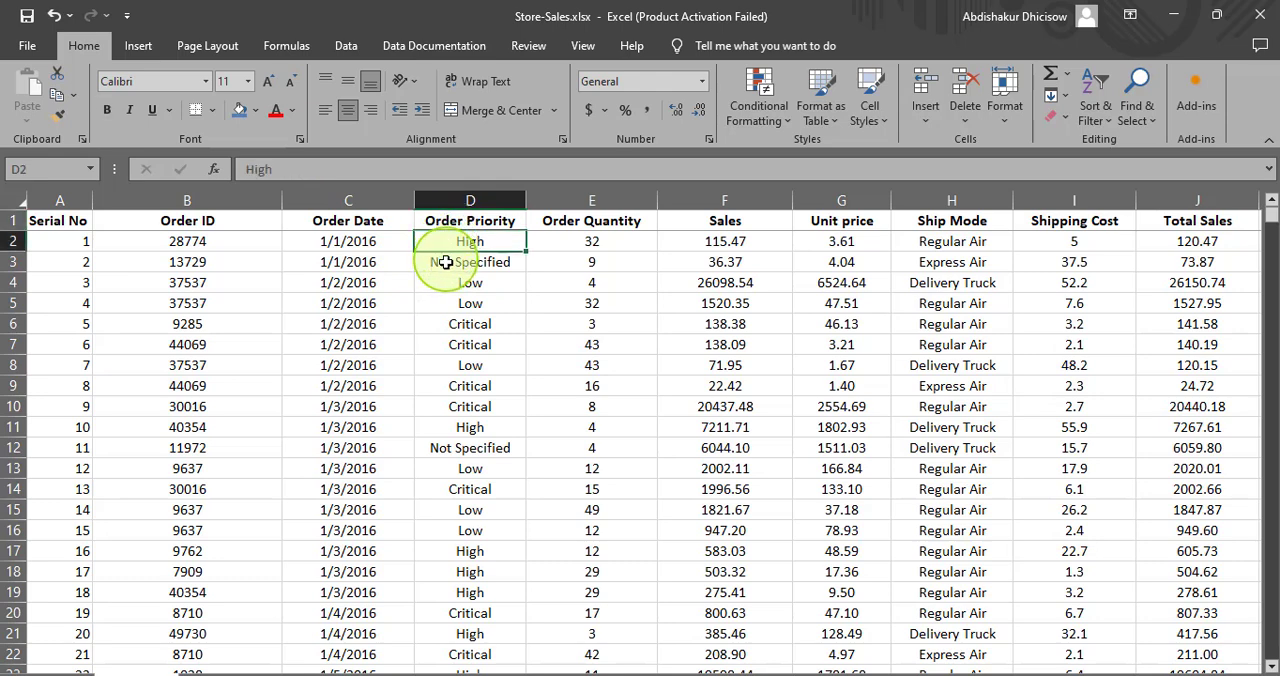
left_click(446, 262)
left_click(452, 284)
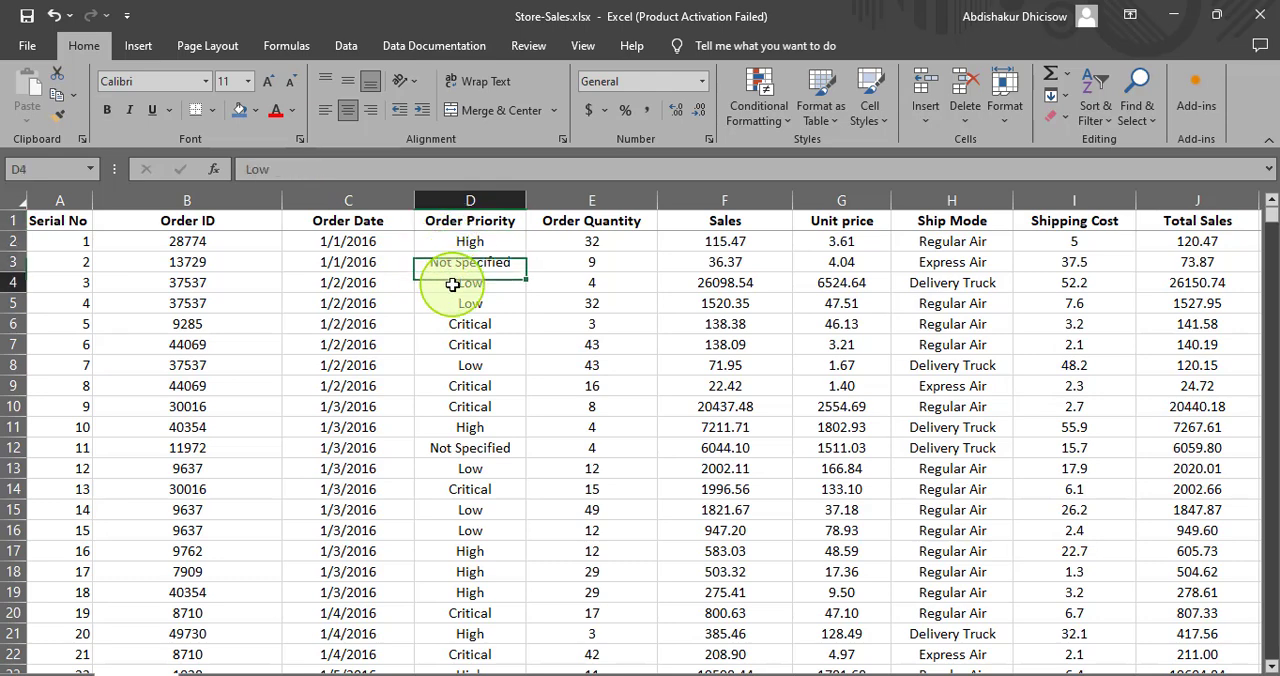
left_click(454, 326)
left_click(449, 344)
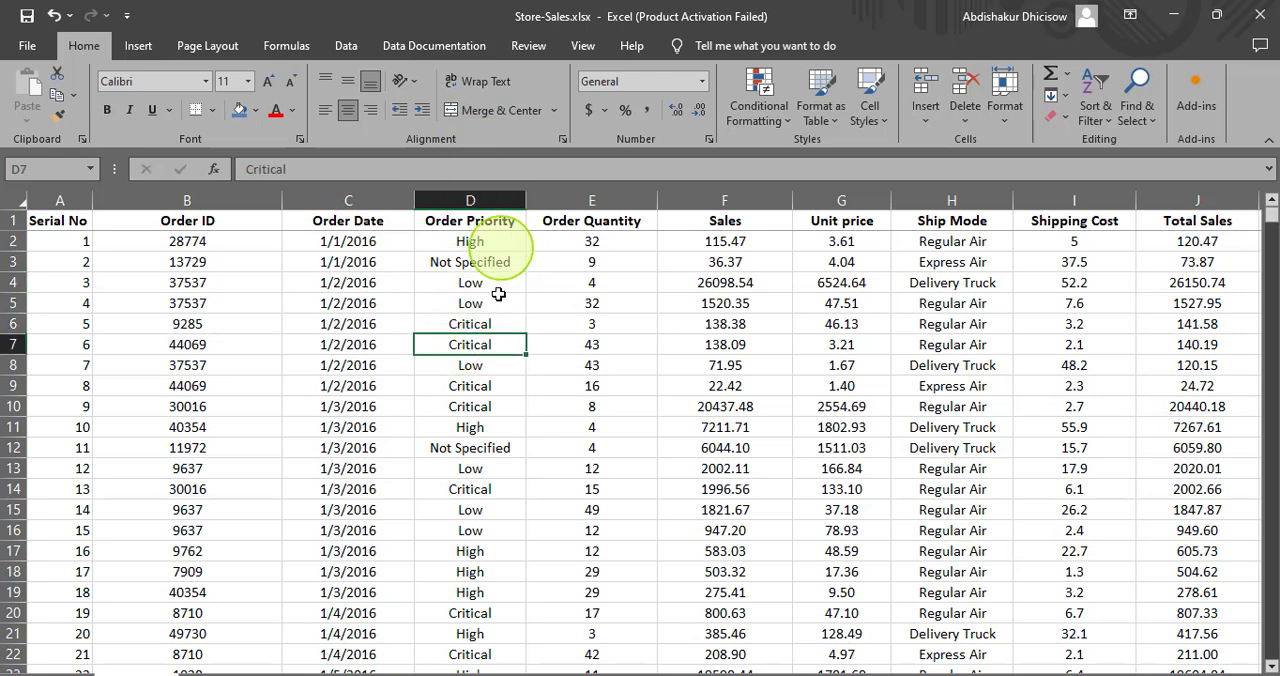
- Insert a blank column between Order Priority and Order Quantity
left_click(544, 202)
right_click(544, 202)
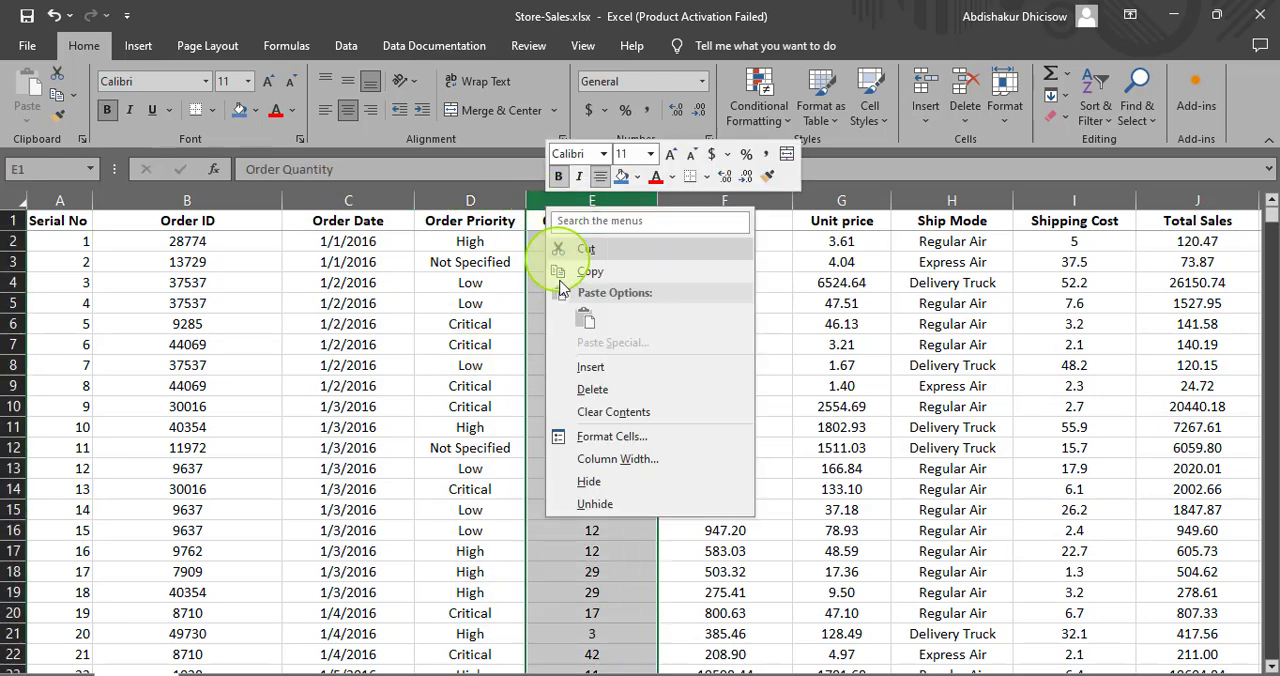
left_click(572, 366)
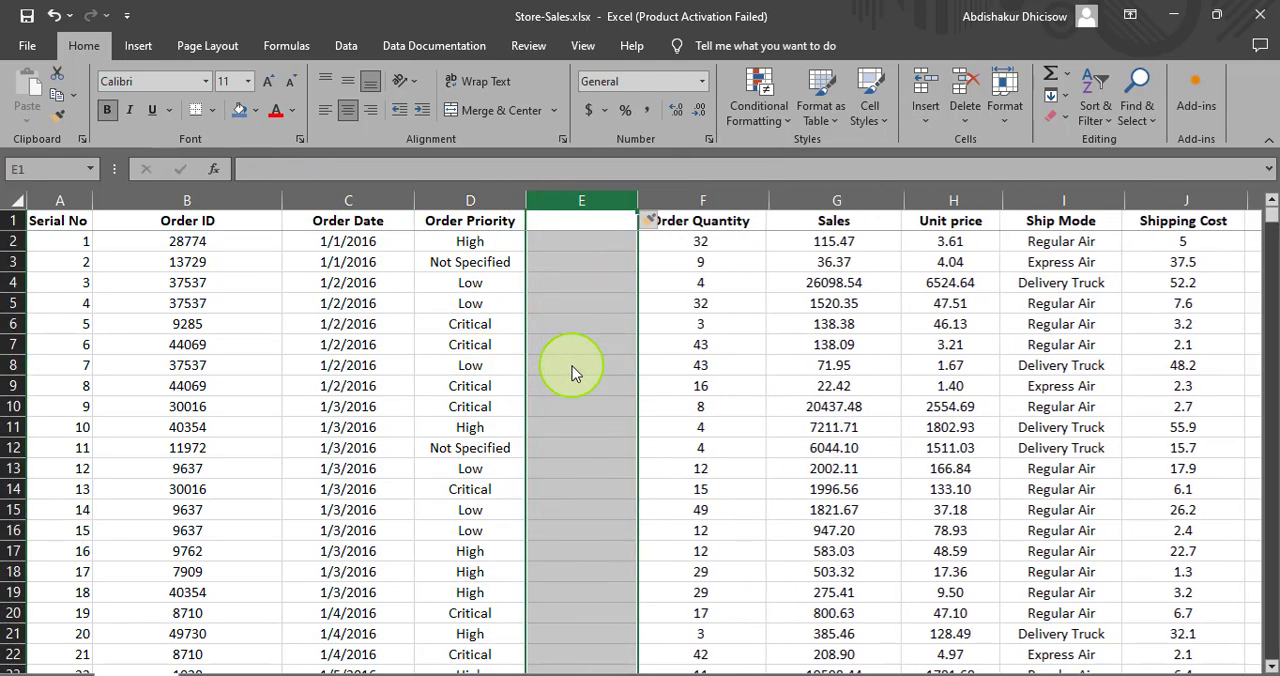
- Enter the heading "Priority Star Rating" in E1 and widen column E to fit it
left_click(560, 226)
type("Prior")
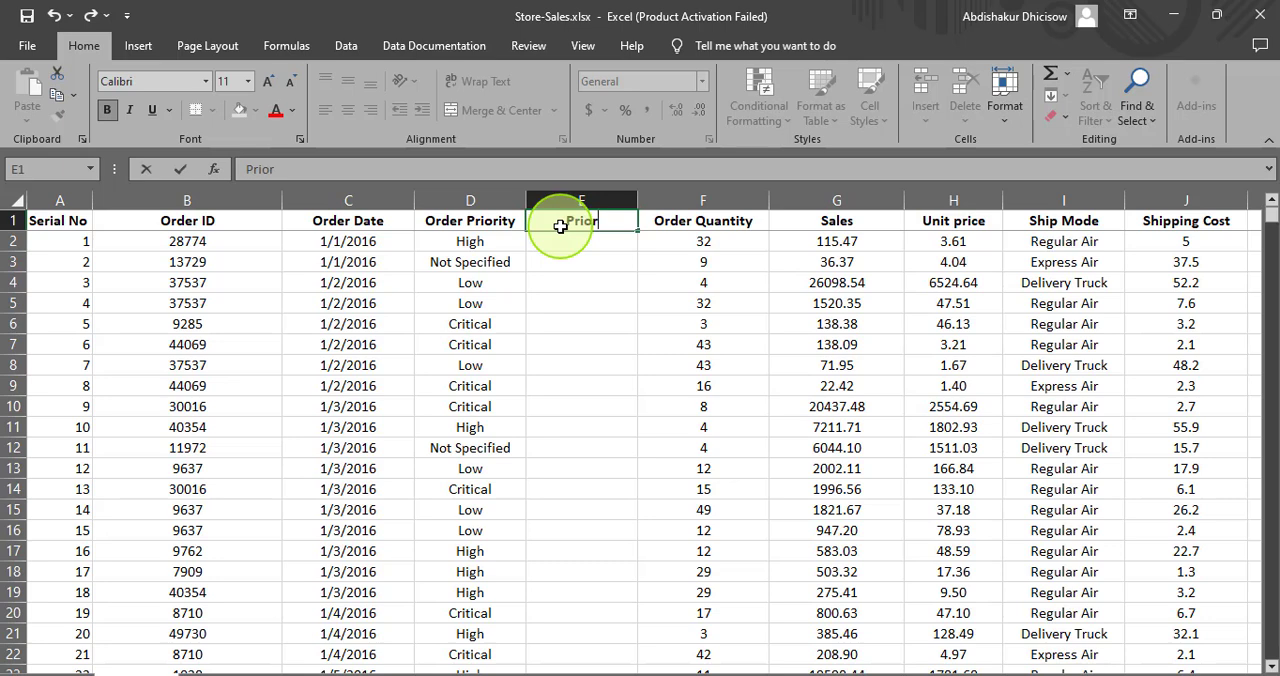
type("ity Star Rating")
key("Return")
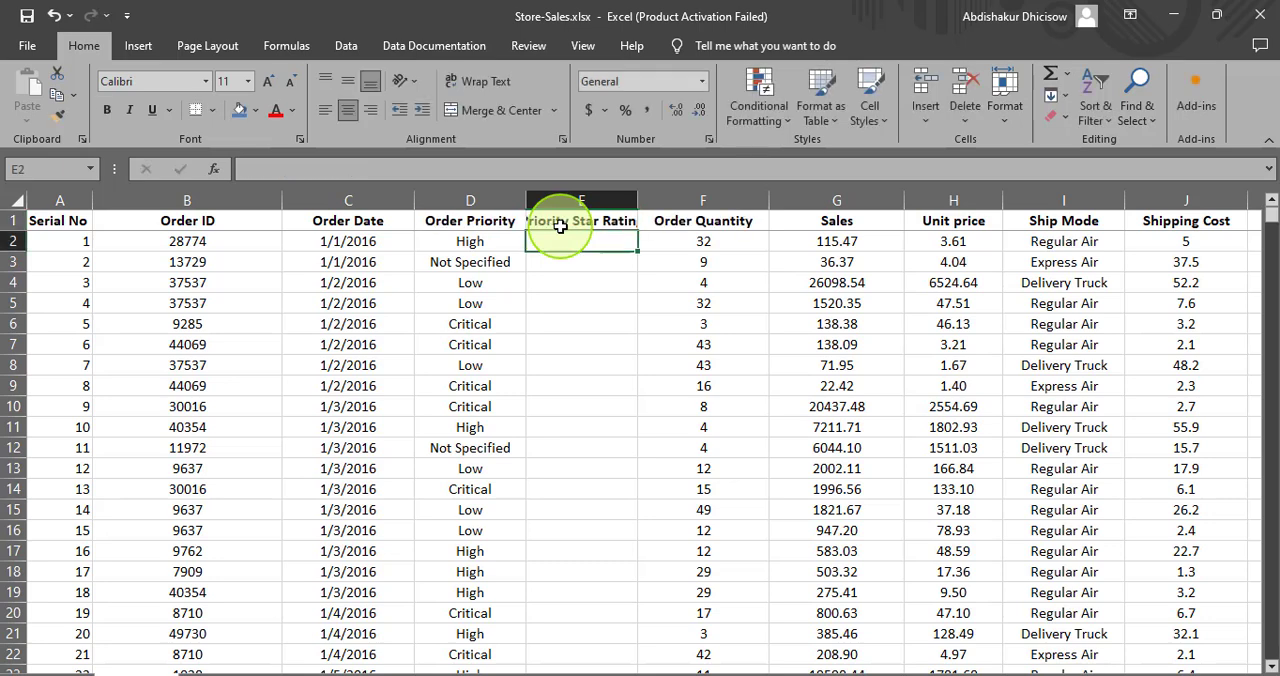
double_click(638, 201)
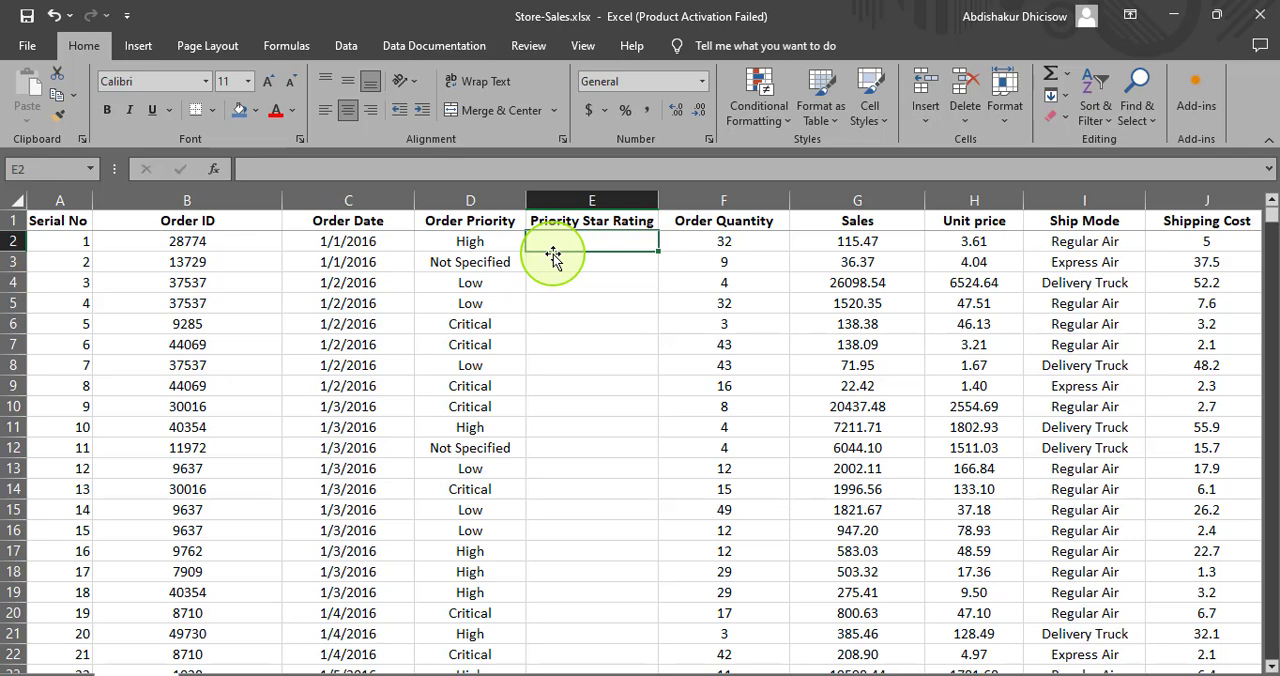
- Enter a formula in E2 that returns two stars for High order priority and one otherwise: =IF(D2="High","**","*")
type("=")
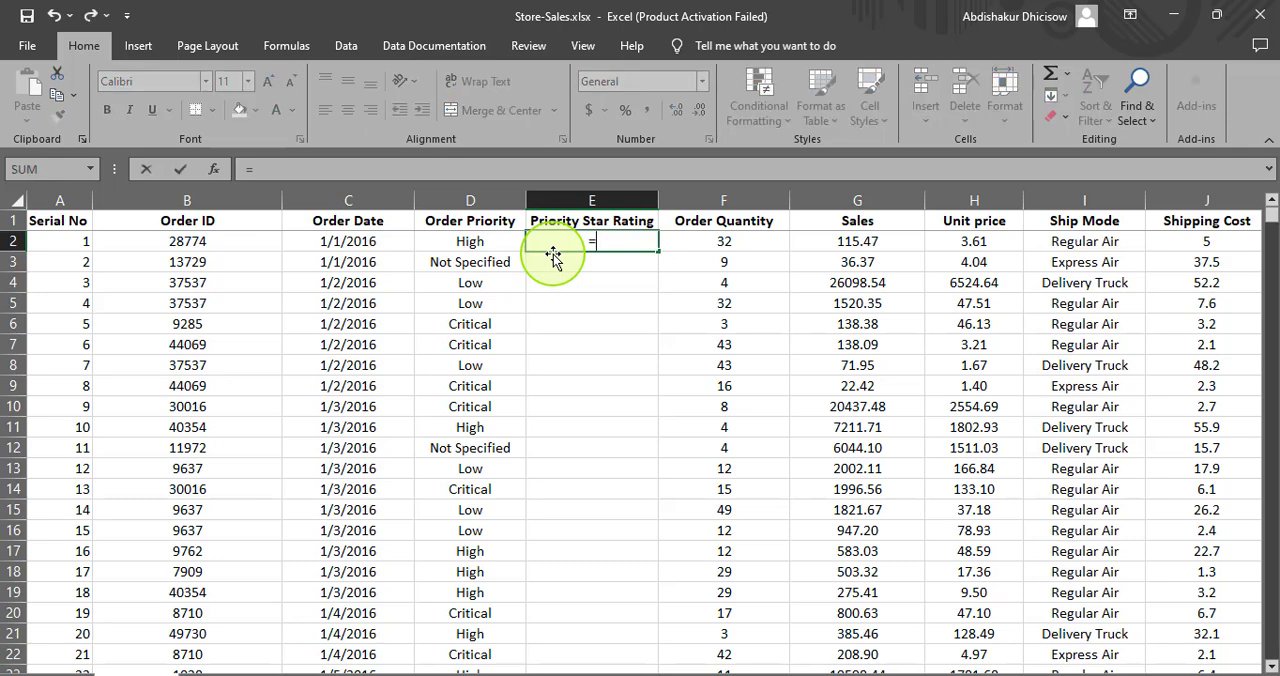
type("if")
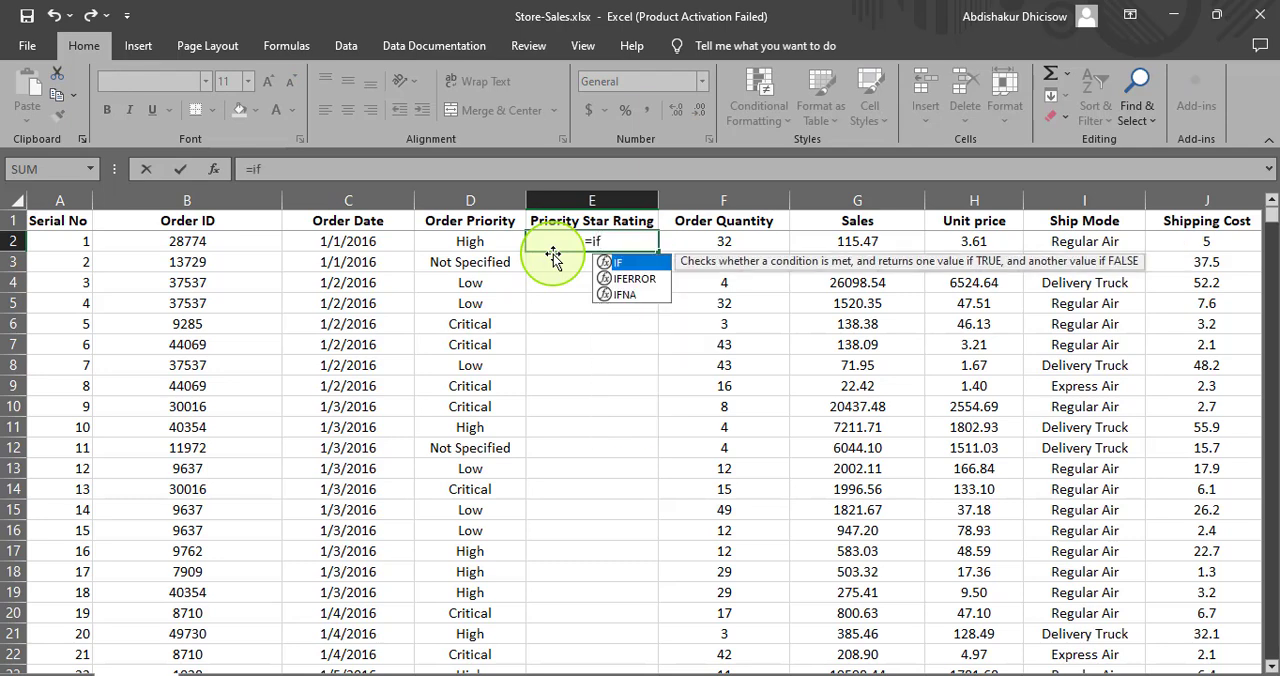
key("Tab")
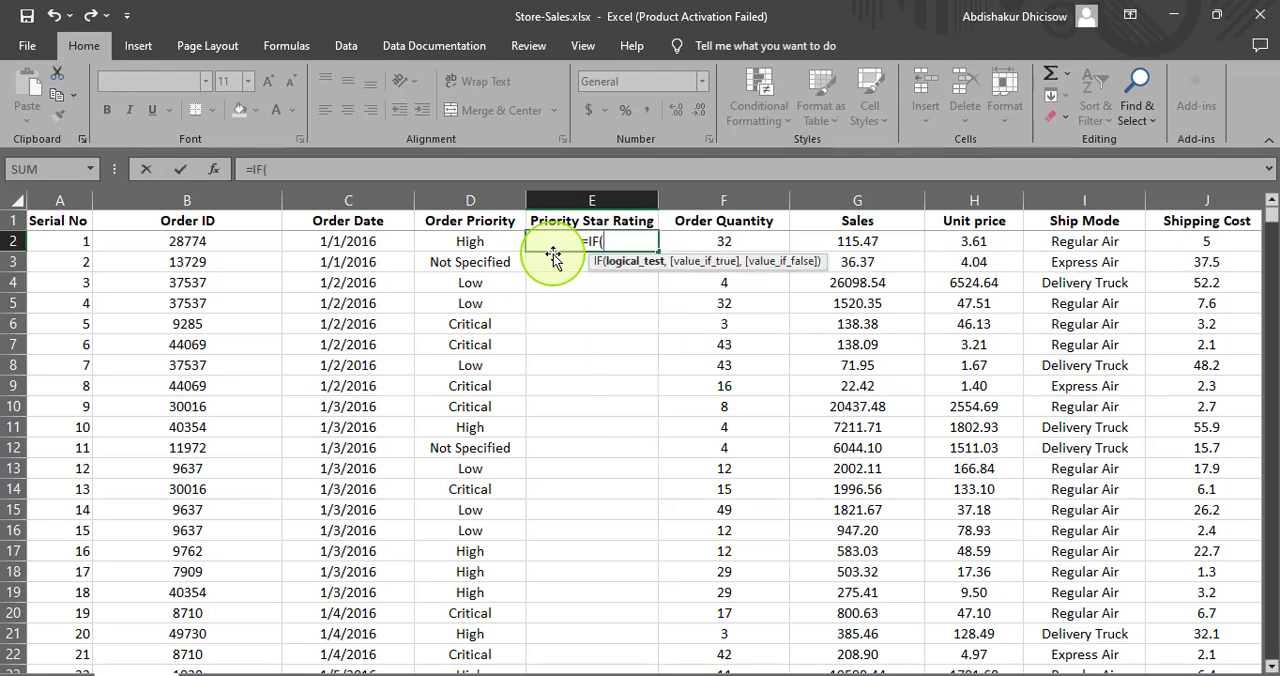
left_click(457, 242)
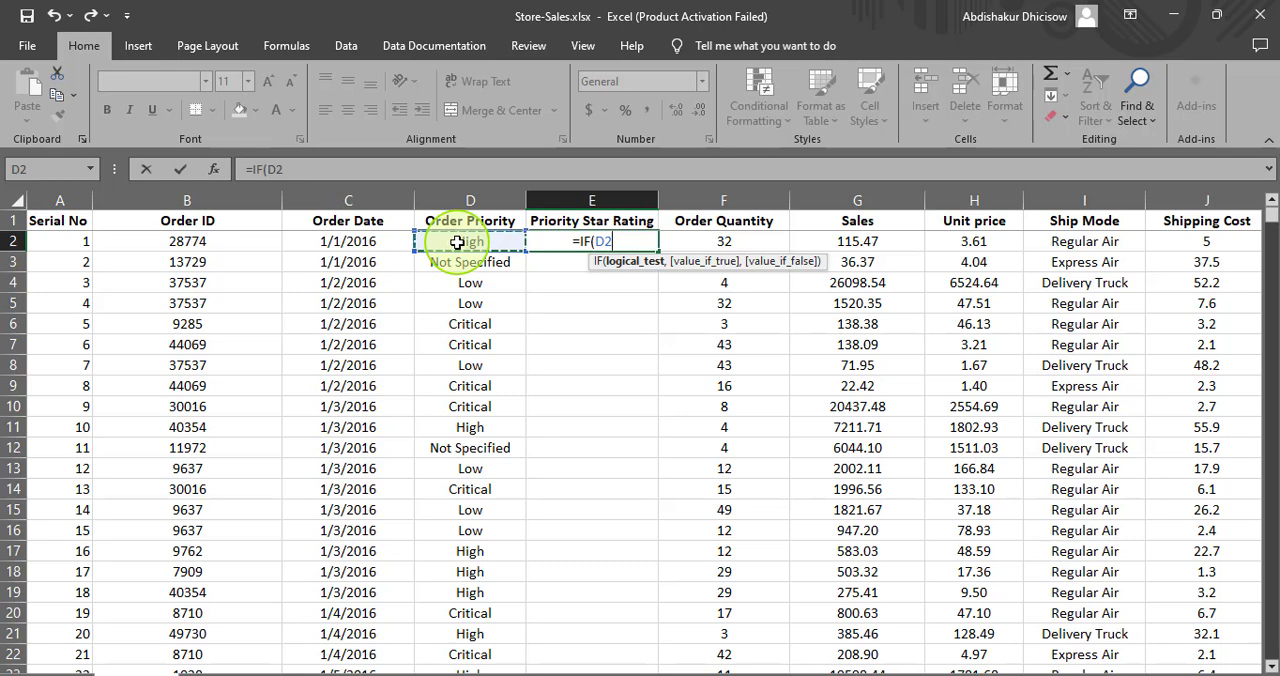
type("=")
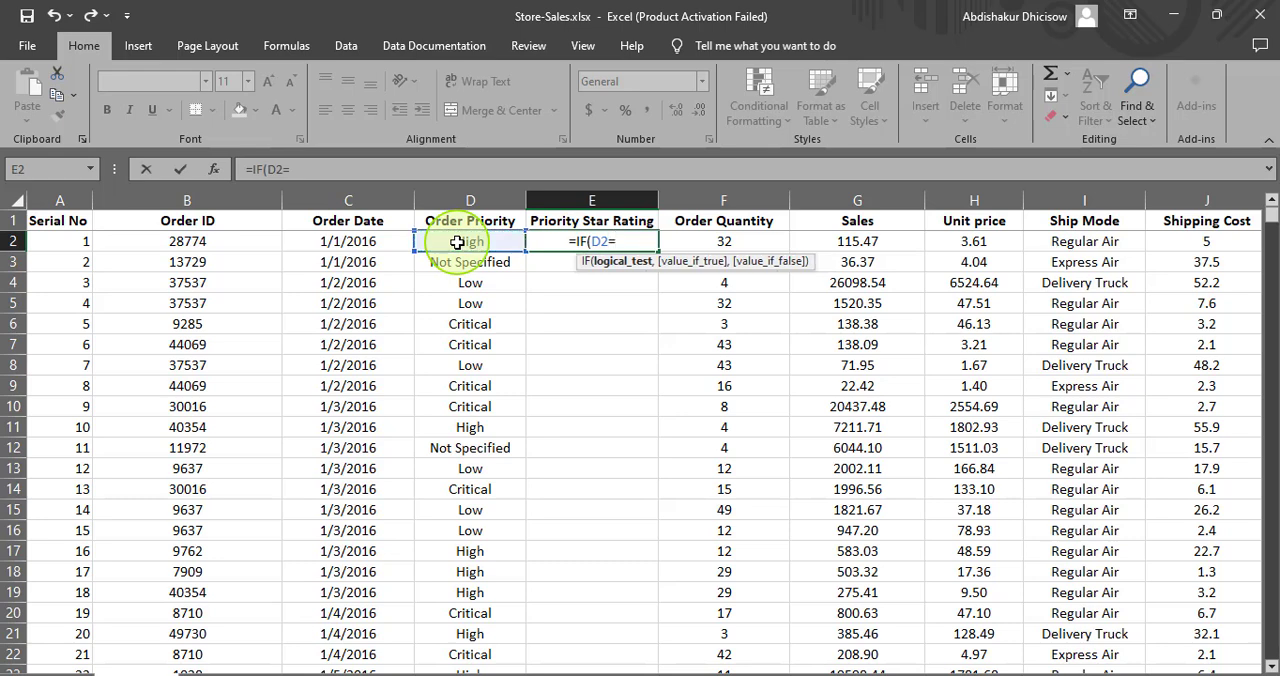
type("\"")
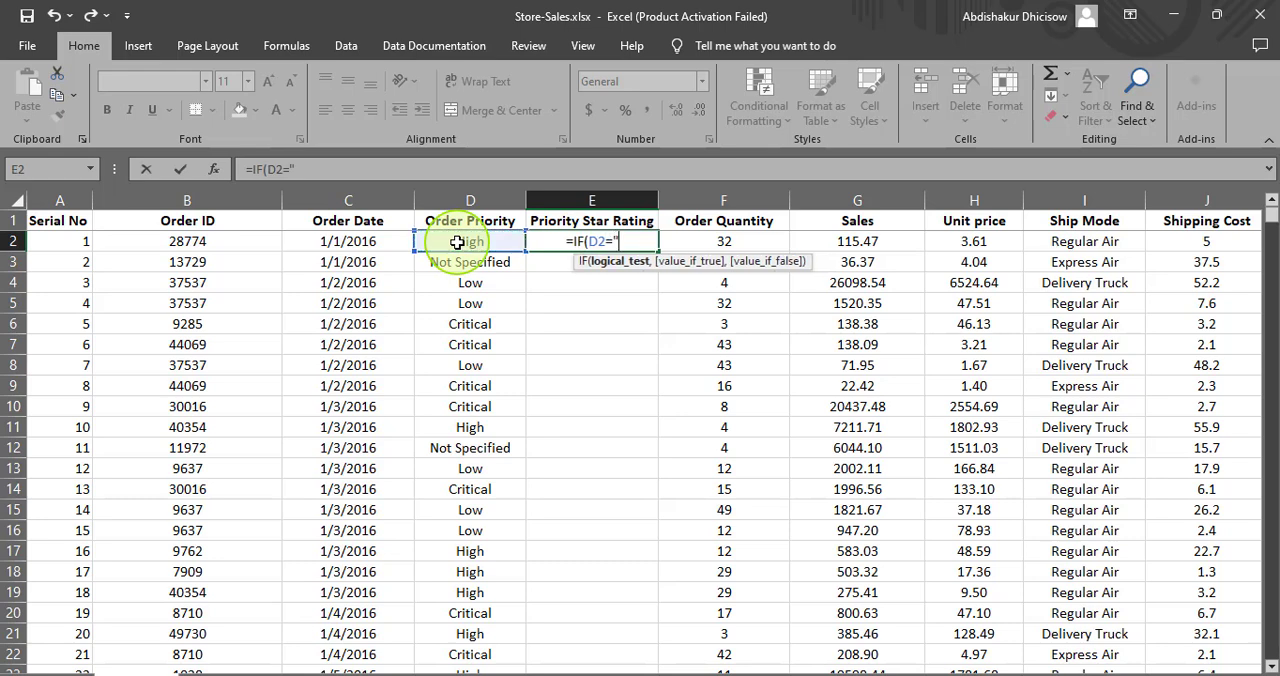
type("Hi")
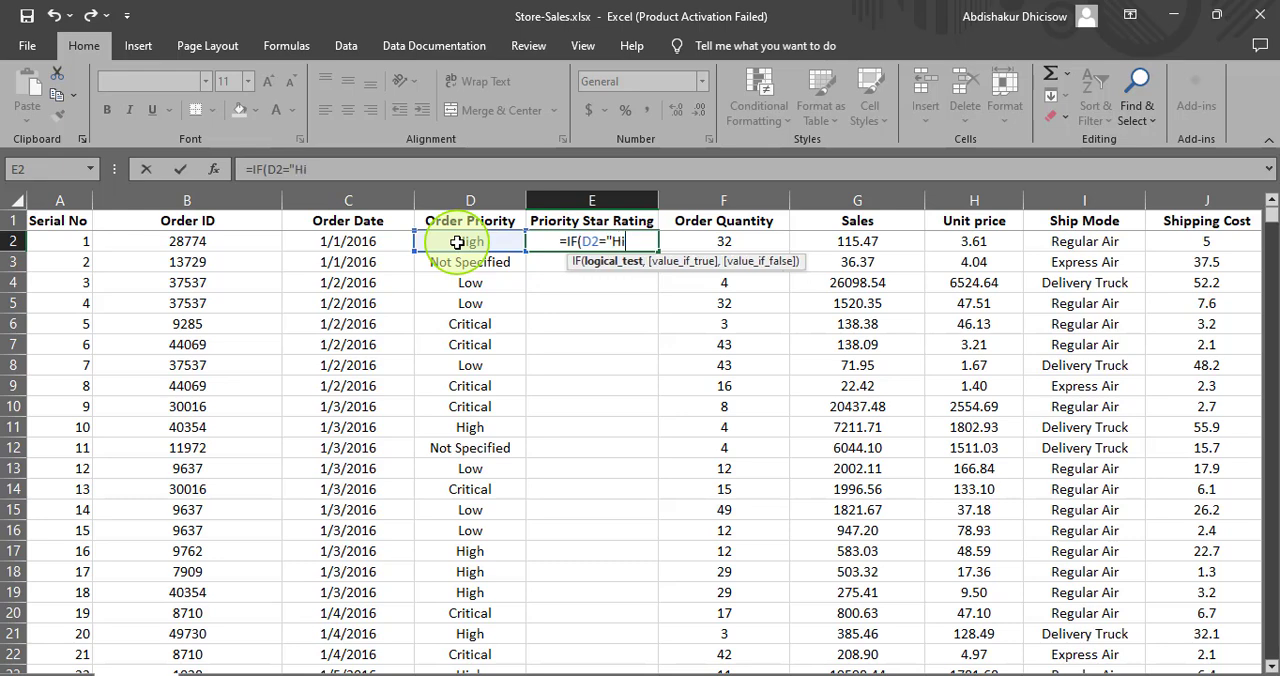
type("gh\"")
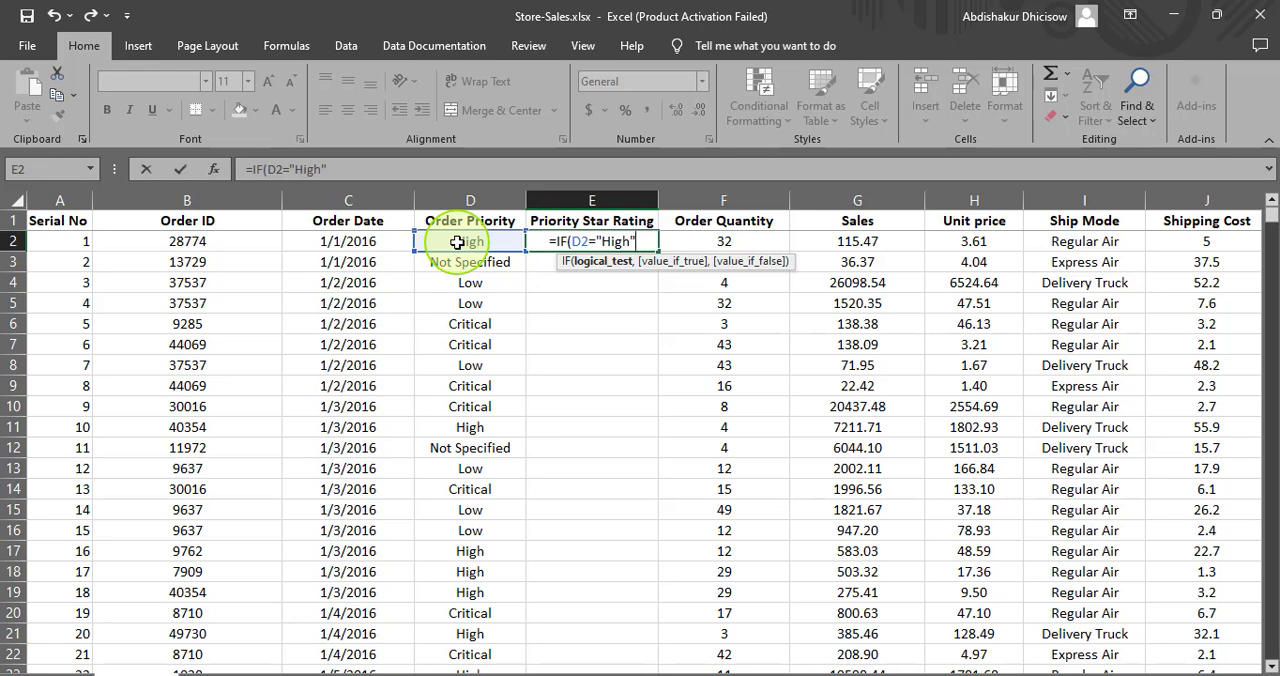
type(",\"")
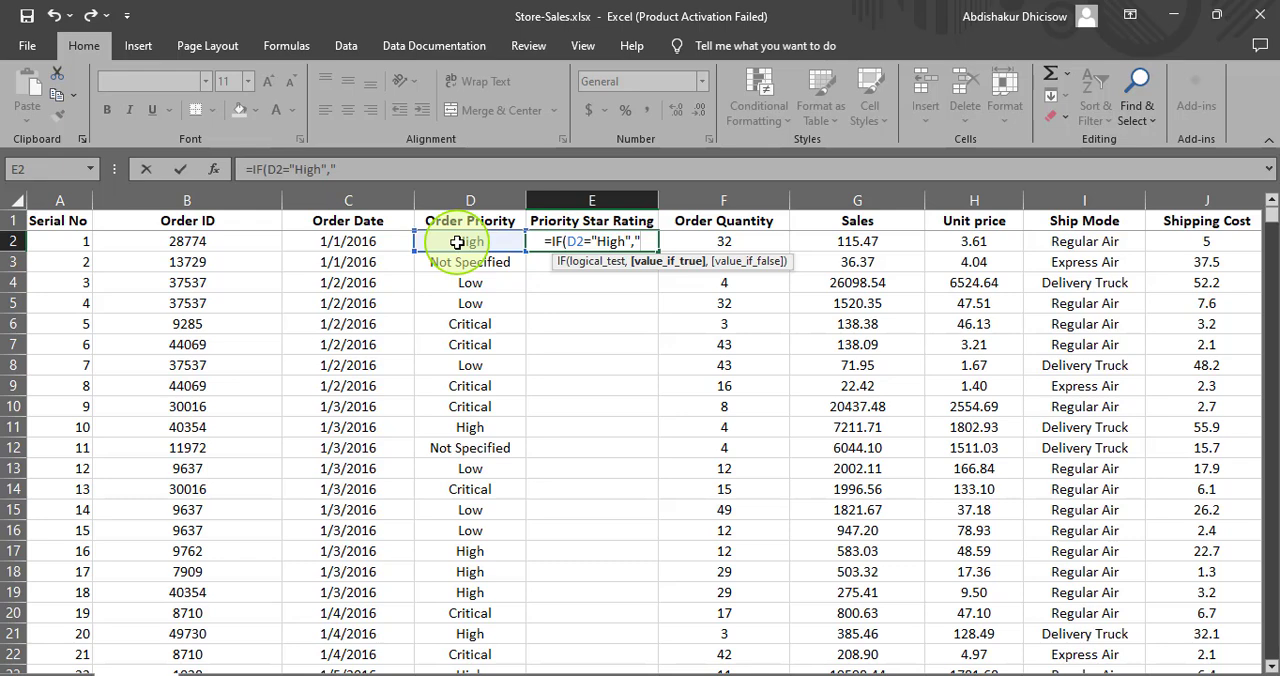
type("**")
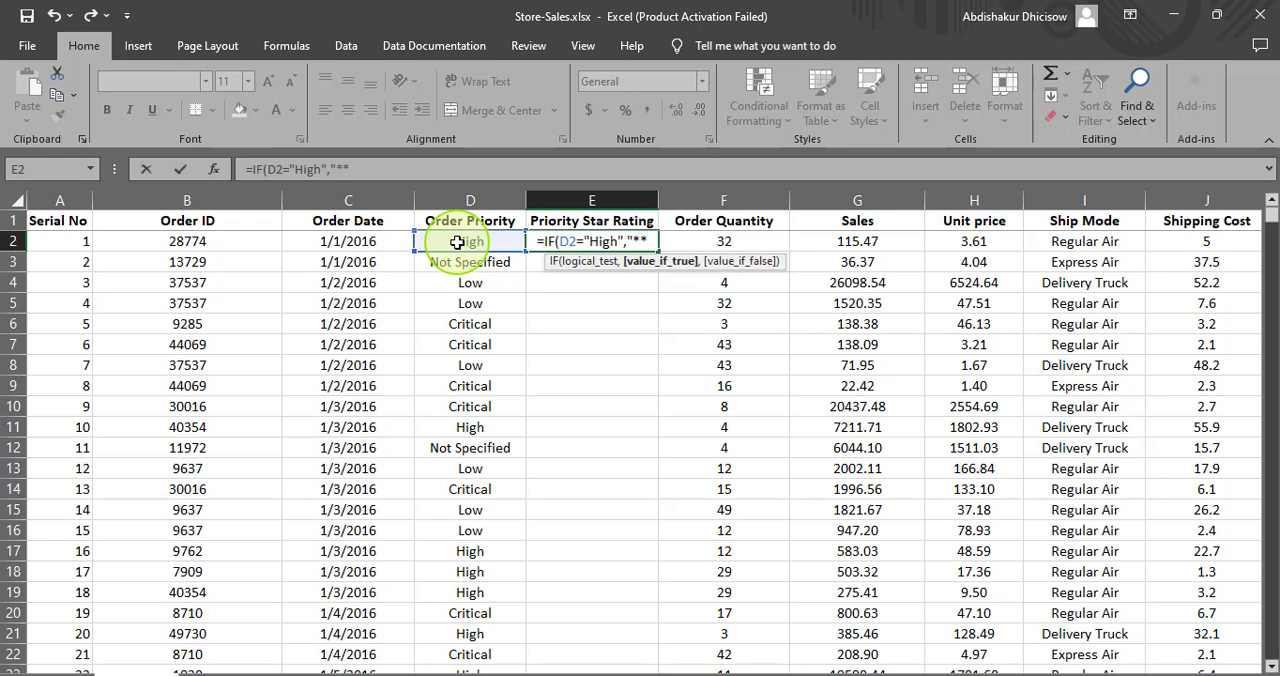
type("\"")
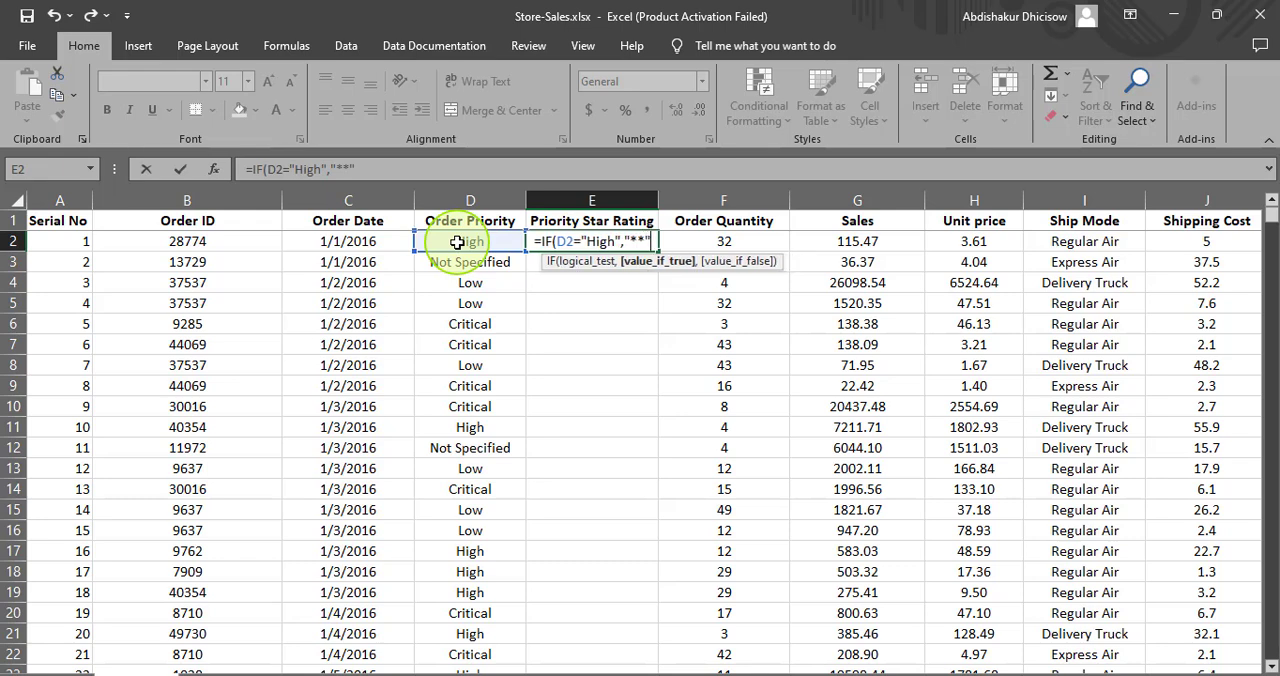
type(",")
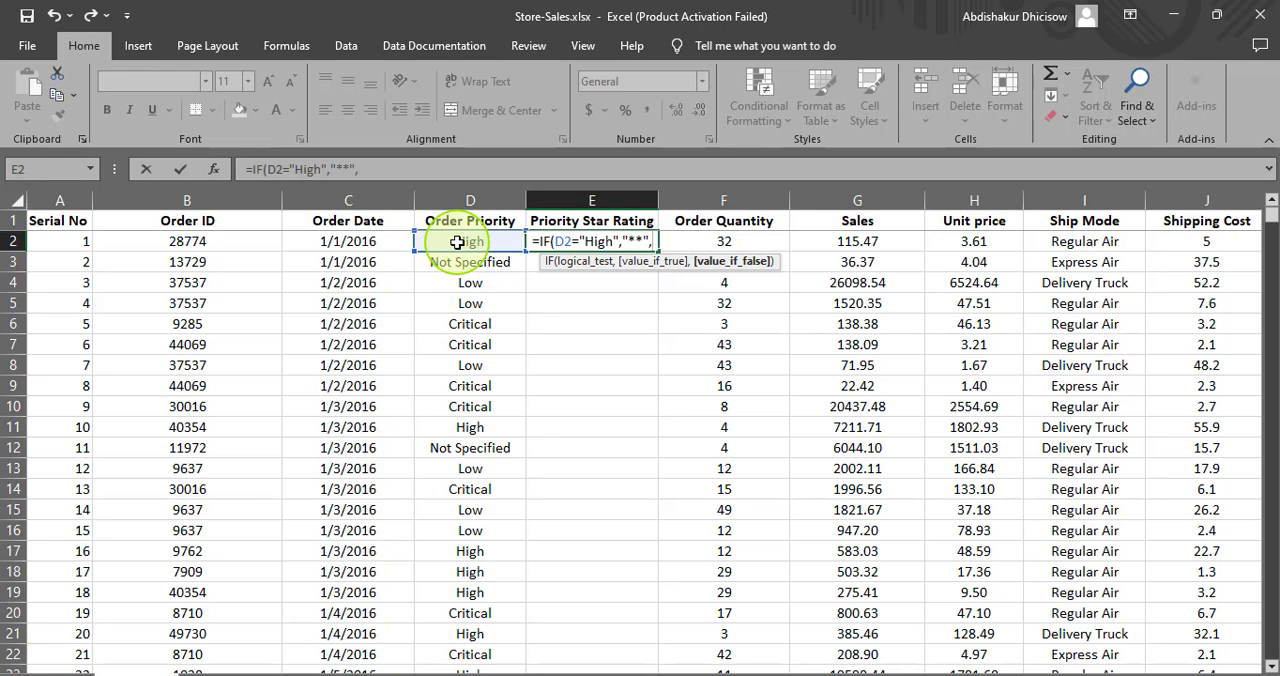
type("\"")
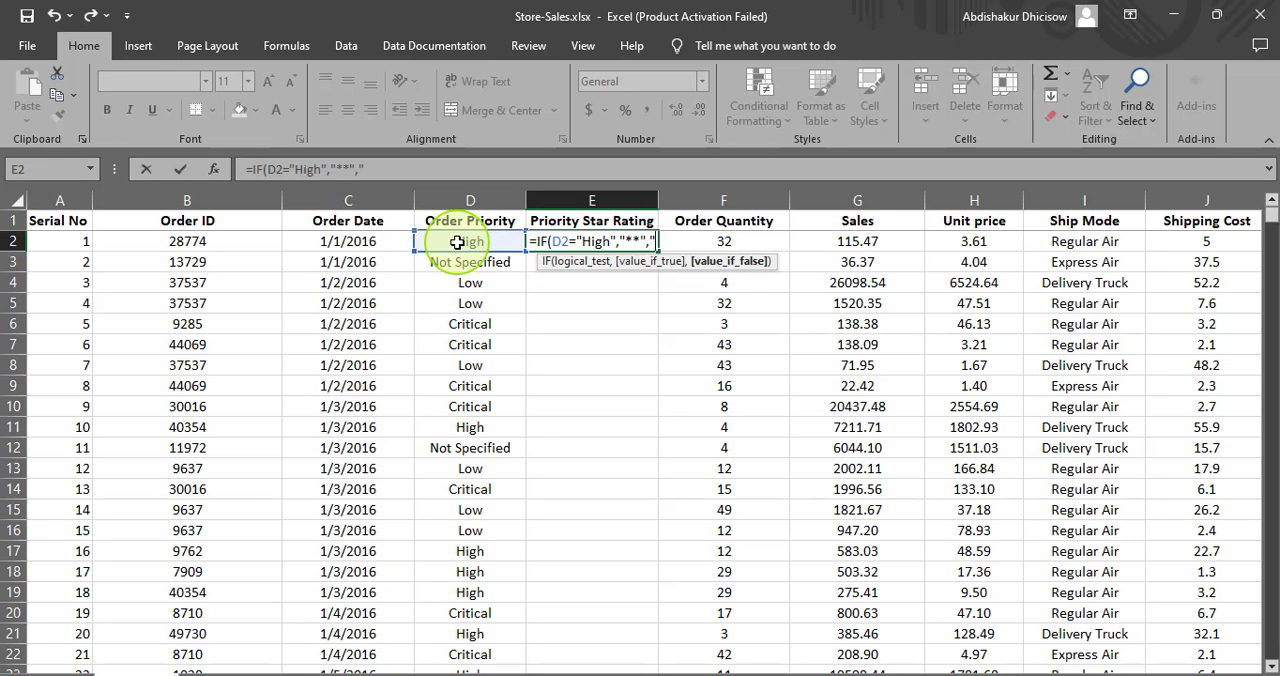
type("*")
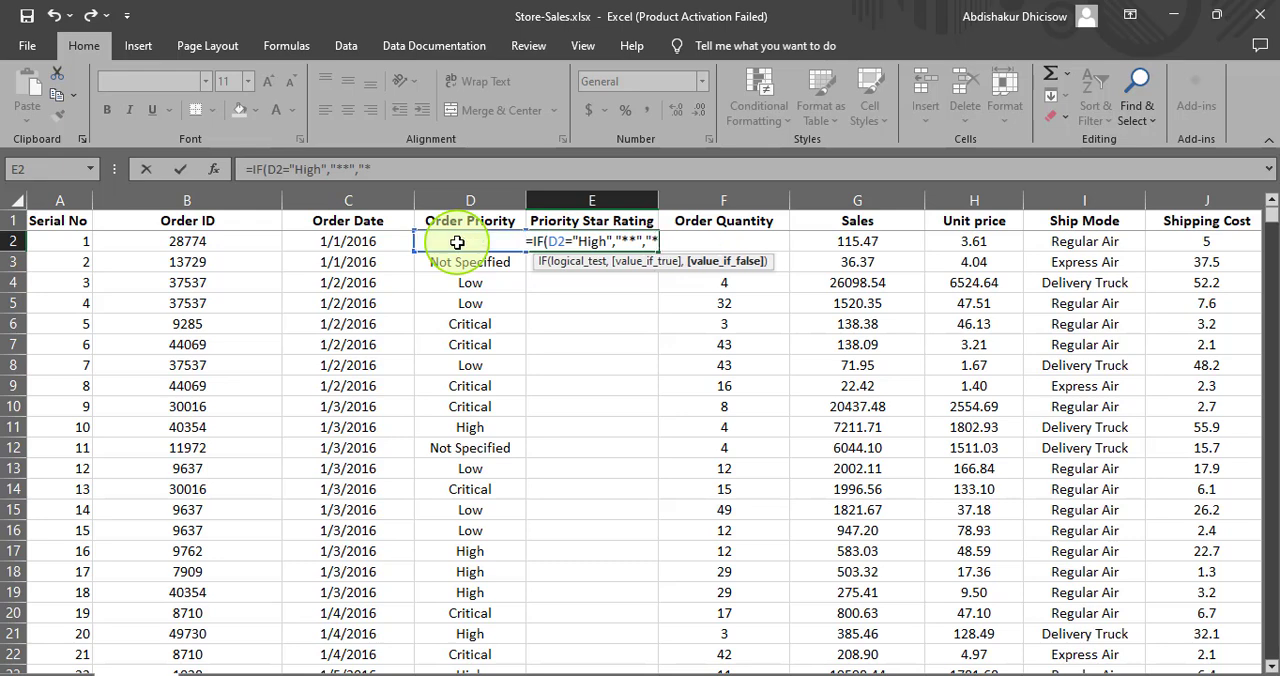
type("\"")
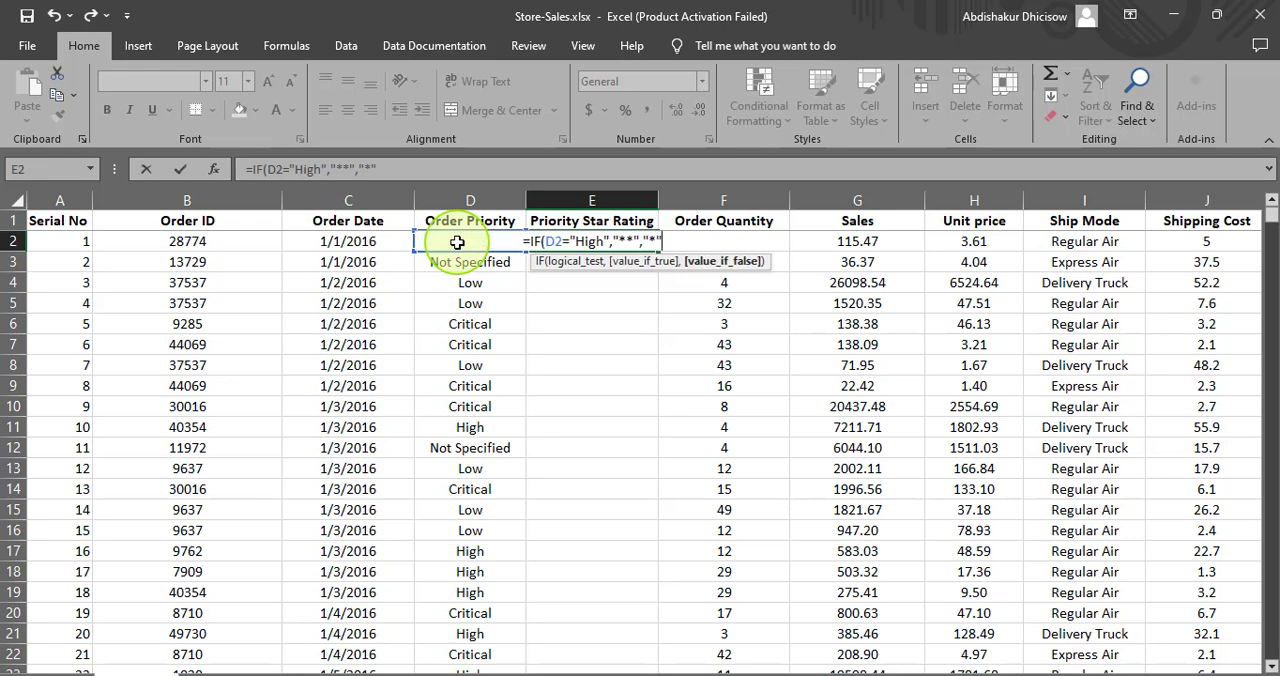
type(")")
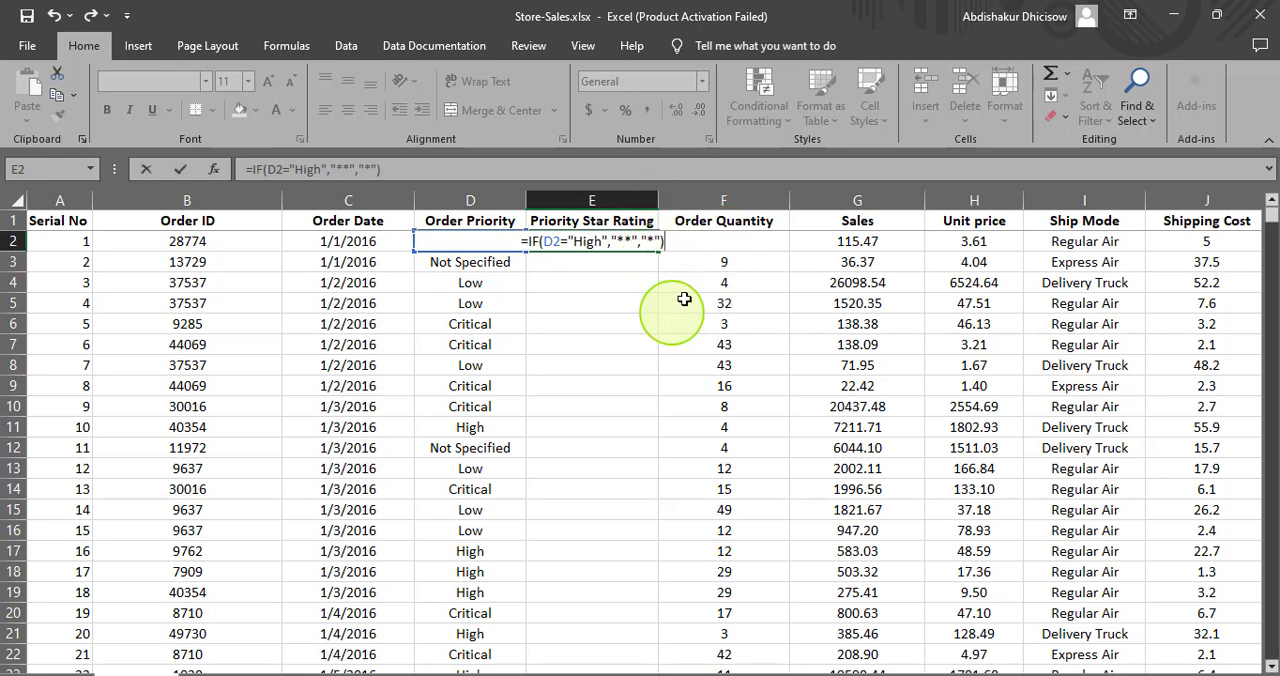
key("Return")
- Fill the star rating formula from E2 down the whole Priority Star Rating column
left_click(592, 241)
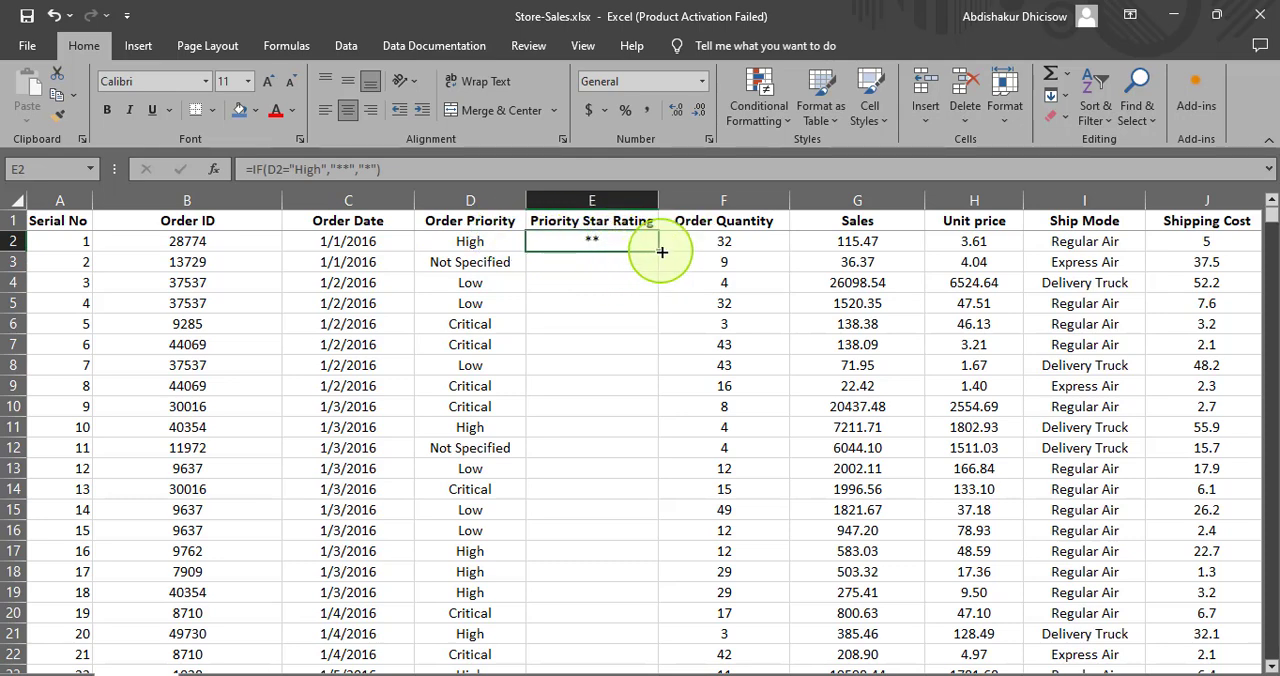
left_click_drag(659, 253, 657, 316)
double_click(657, 316)
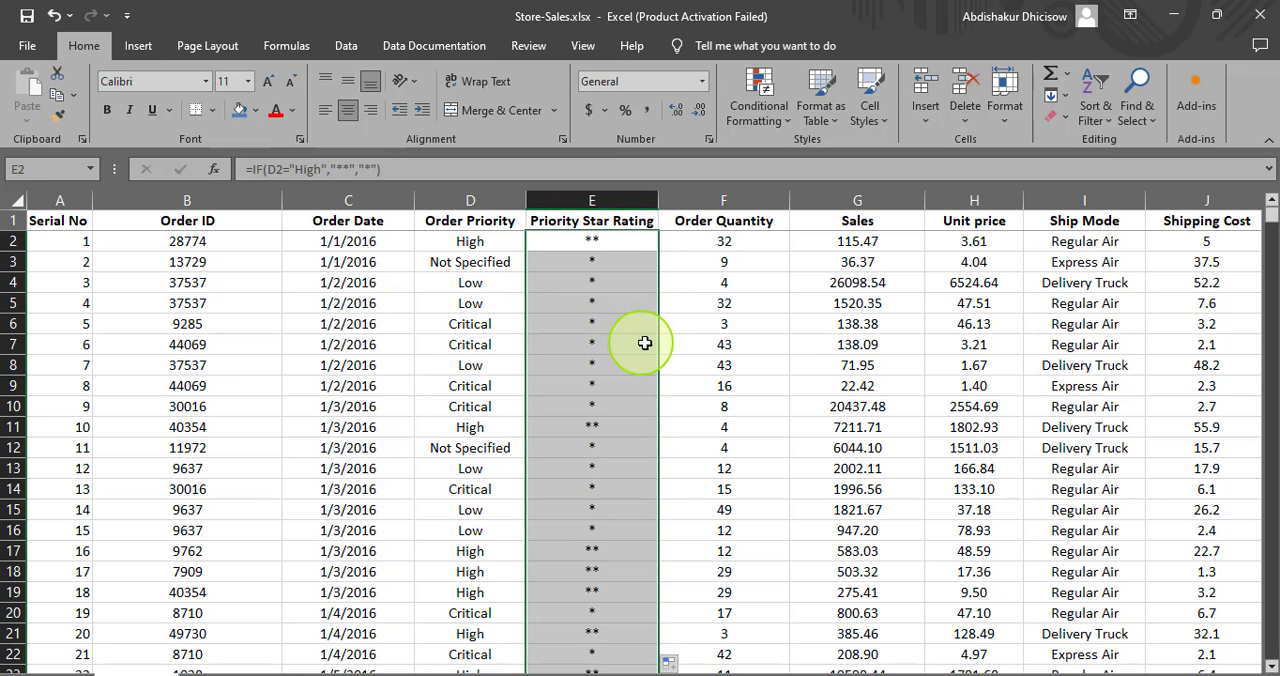
- Delete the entire Priority Star Rating column, from the last data row up to its heading
left_click(575, 240)
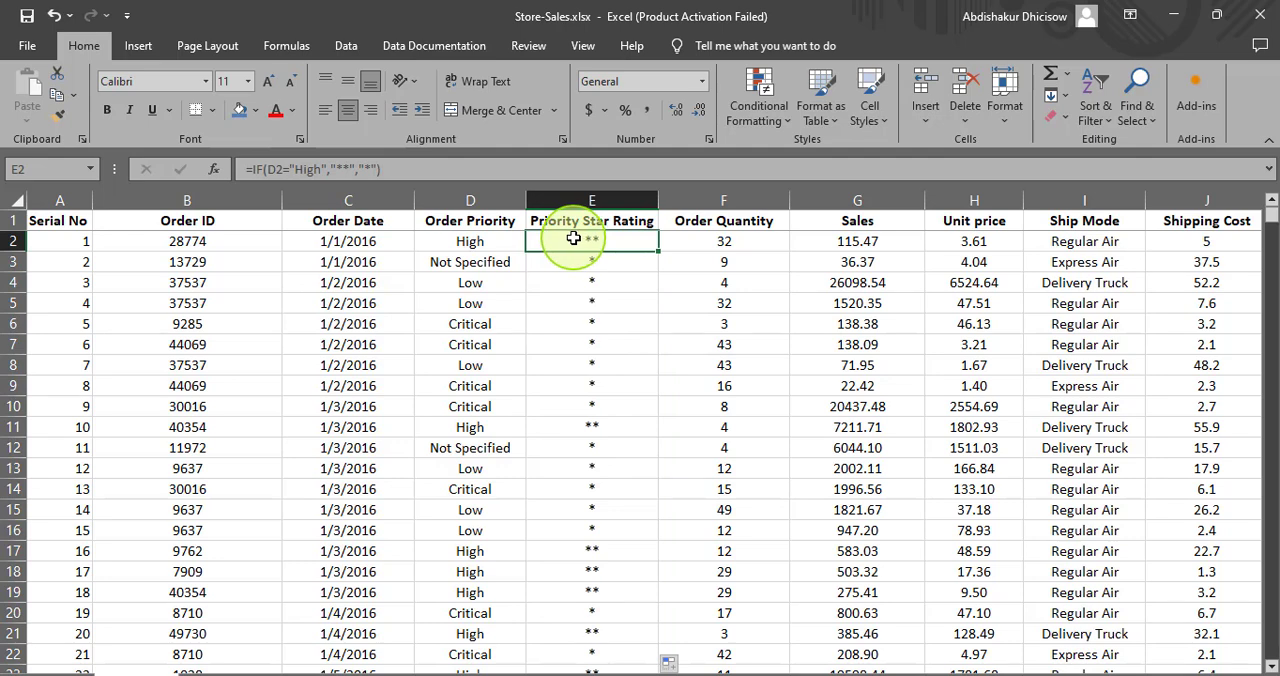
key("ctrl+Down")
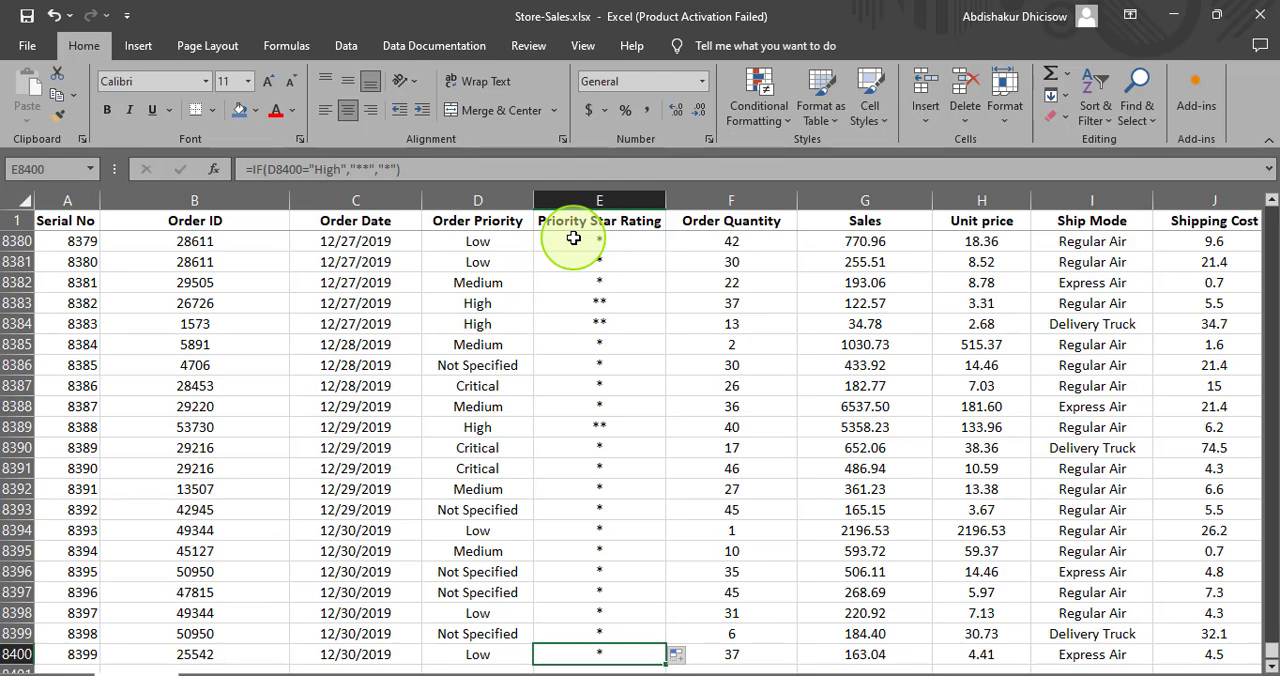
key("ctrl+shift+Up")
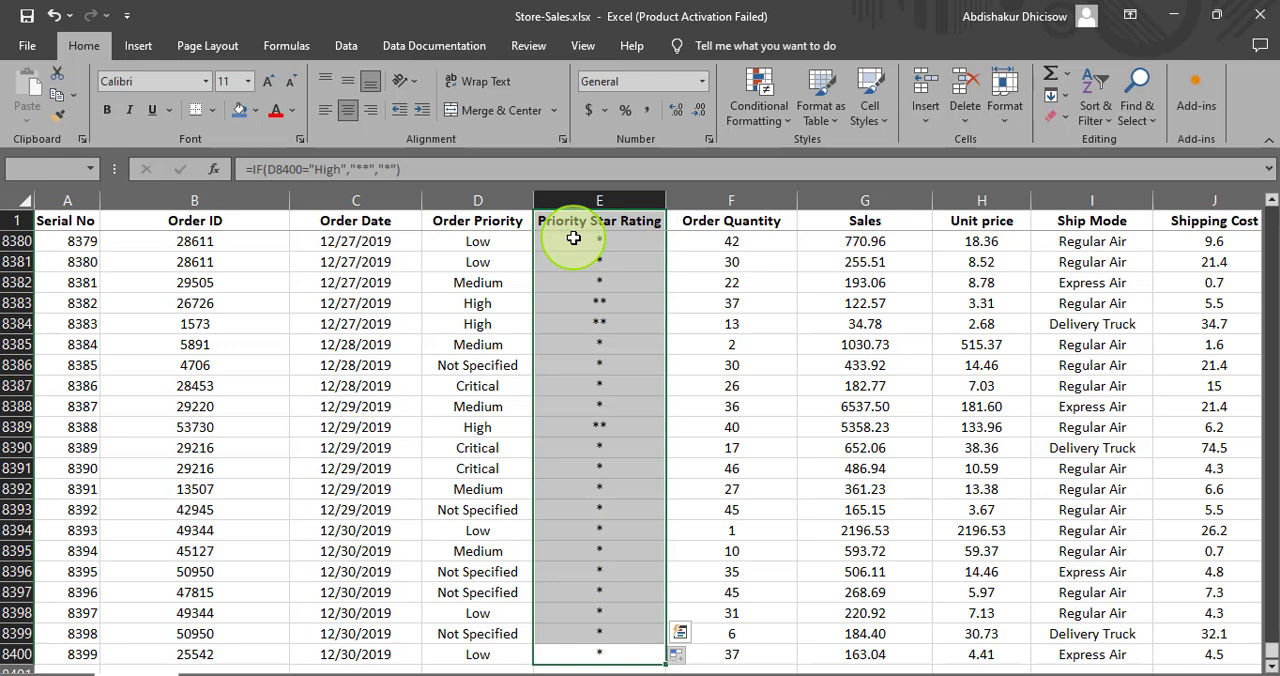
right_click(573, 238)
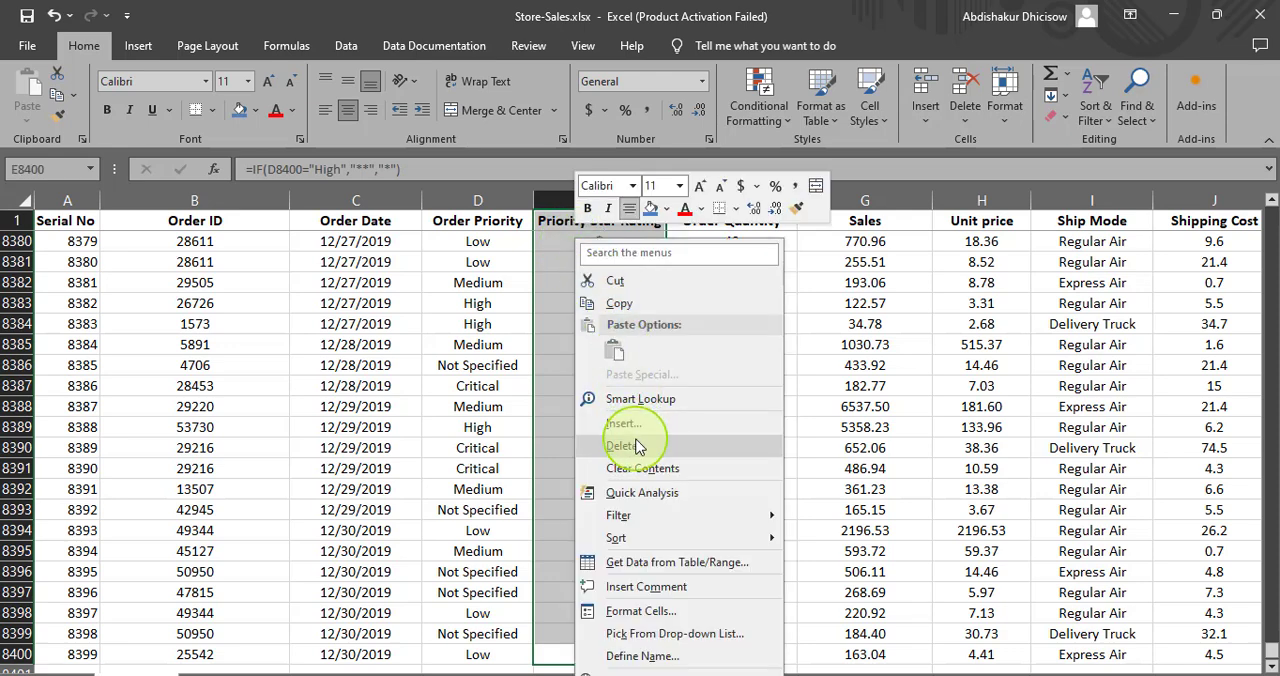
left_click(636, 444)
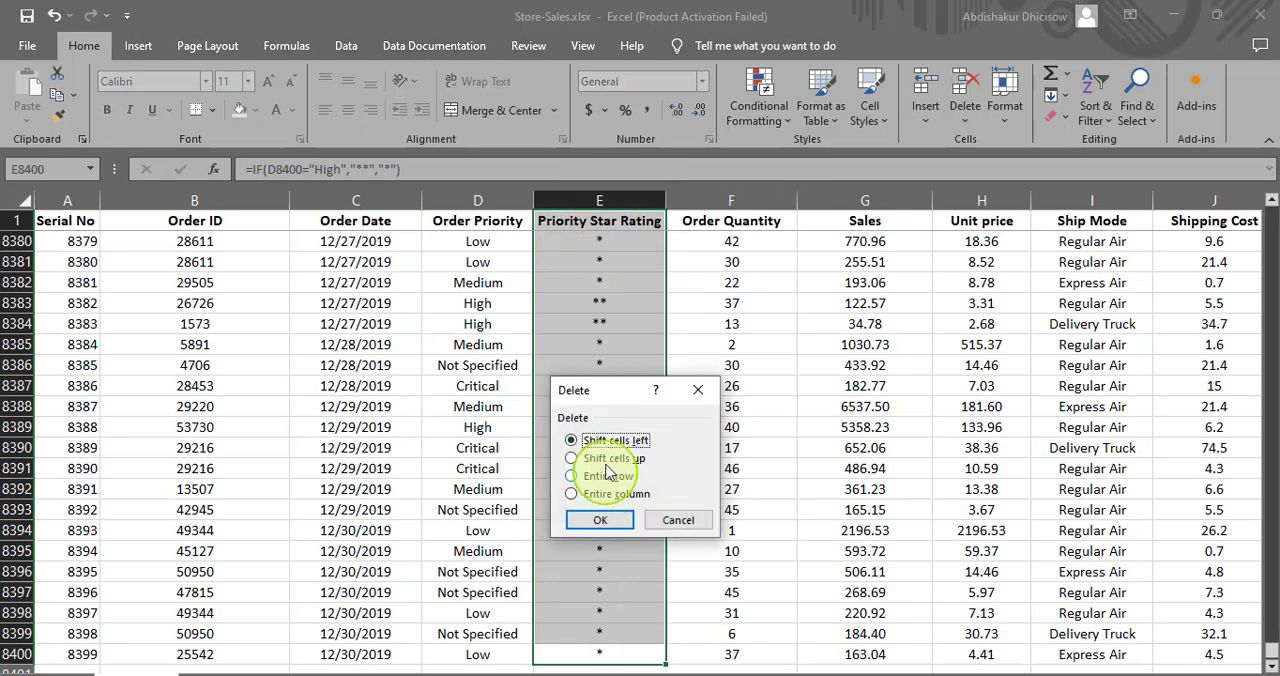
left_click(610, 493)
left_click(603, 521)
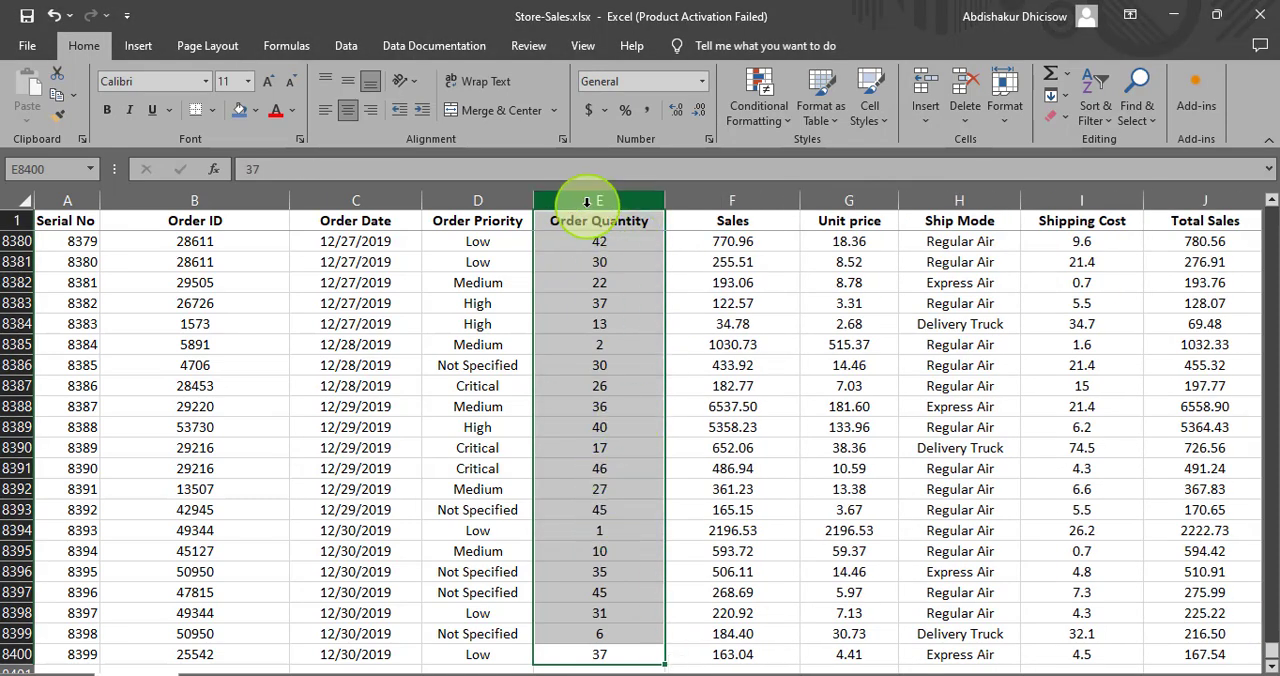
- Try inserting blank columns before Sales, Unit price and Ship Mode at once, and undo the insertion
right_click(587, 202)
key("Escape")
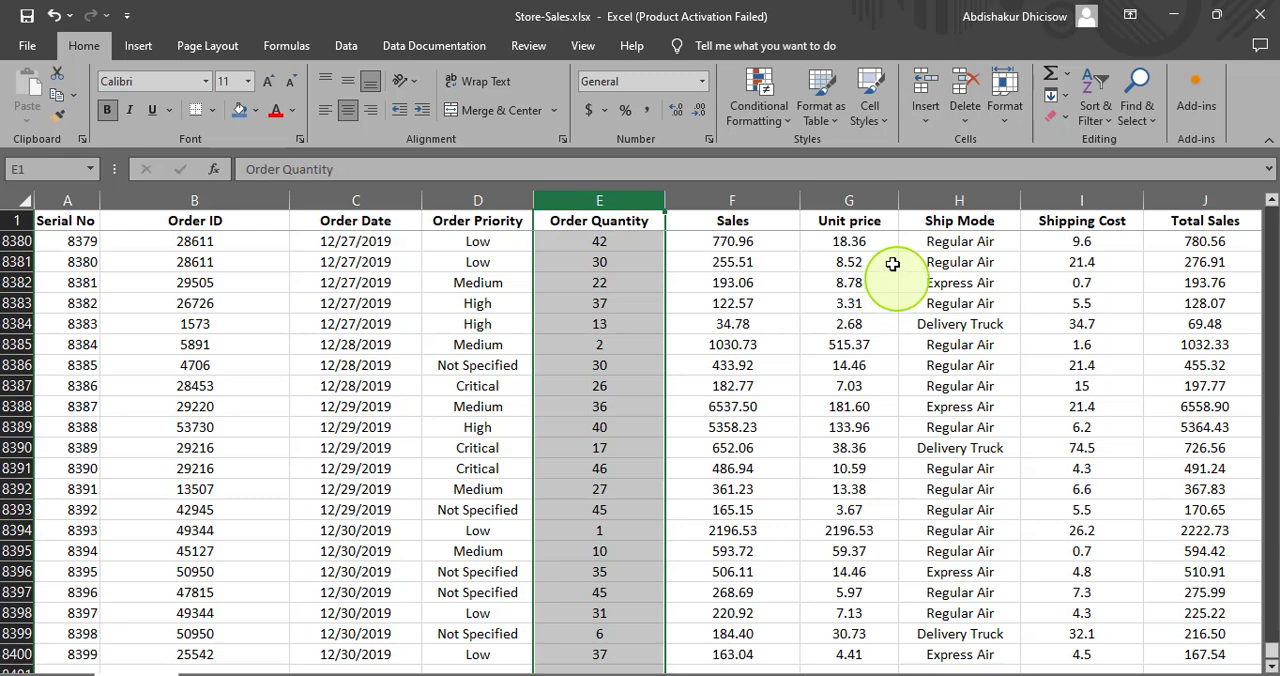
left_click(967, 201)
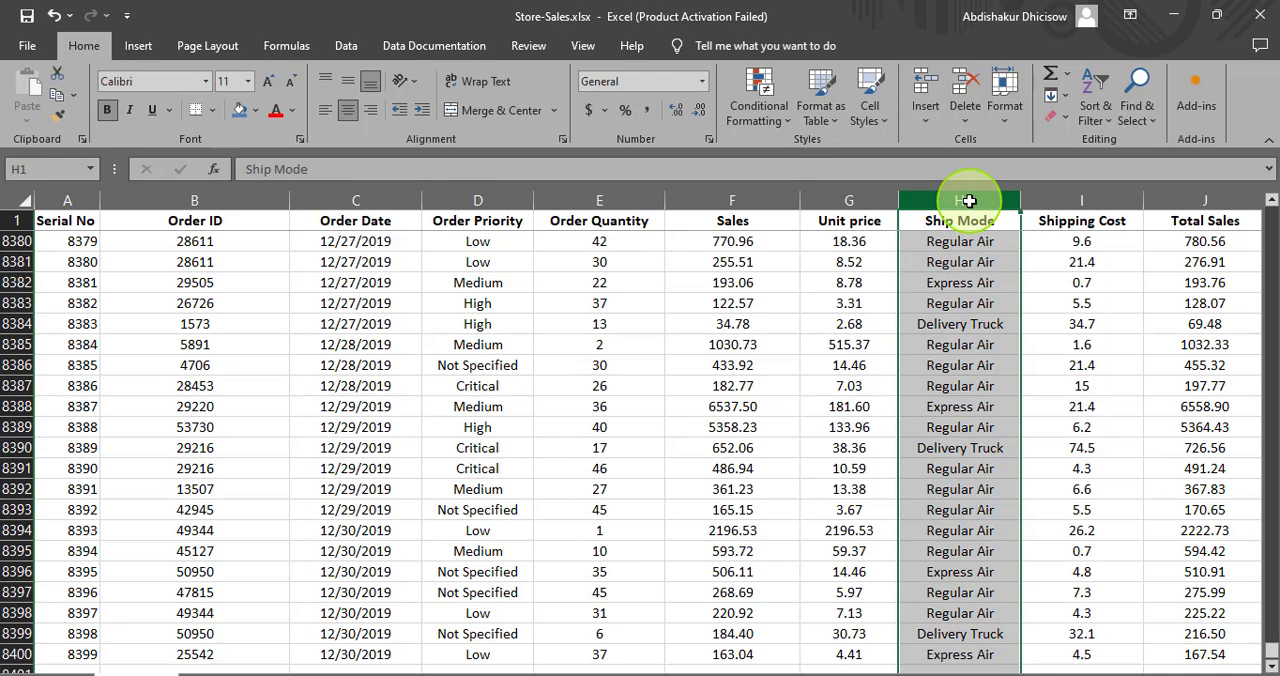
left_click(849, 201, "ctrl")
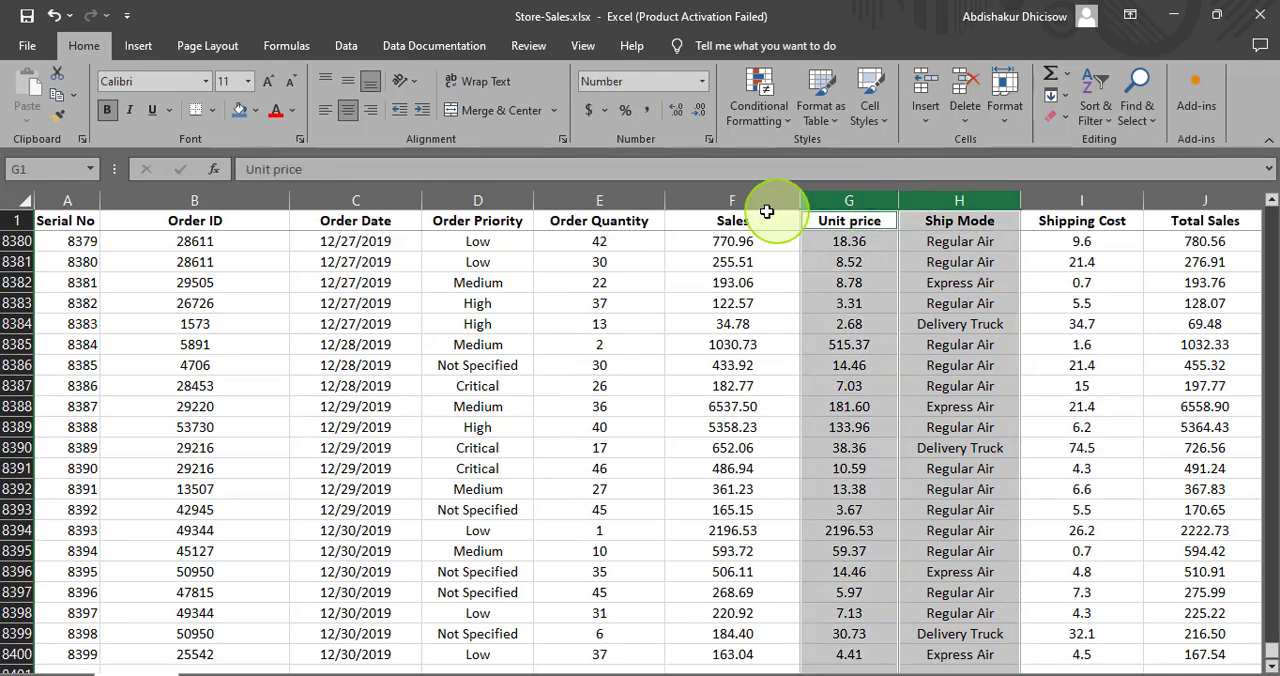
left_click(766, 201, "ctrl")
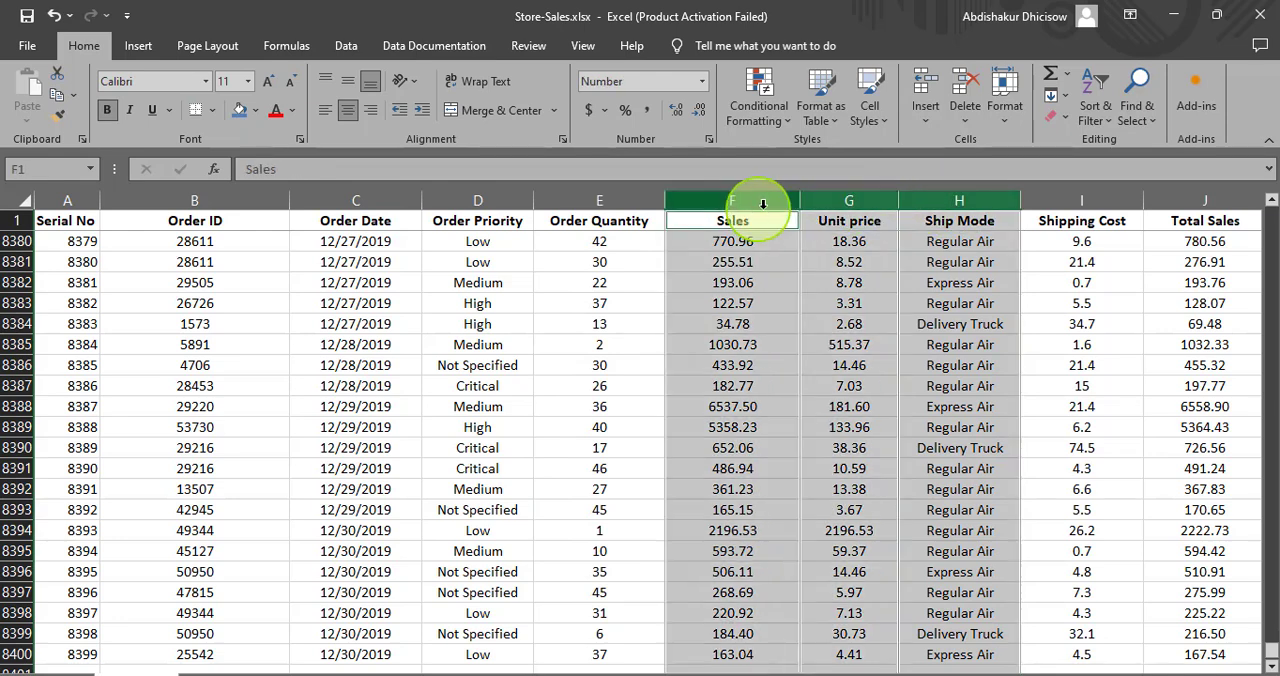
right_click(944, 201)
left_click(986, 364)
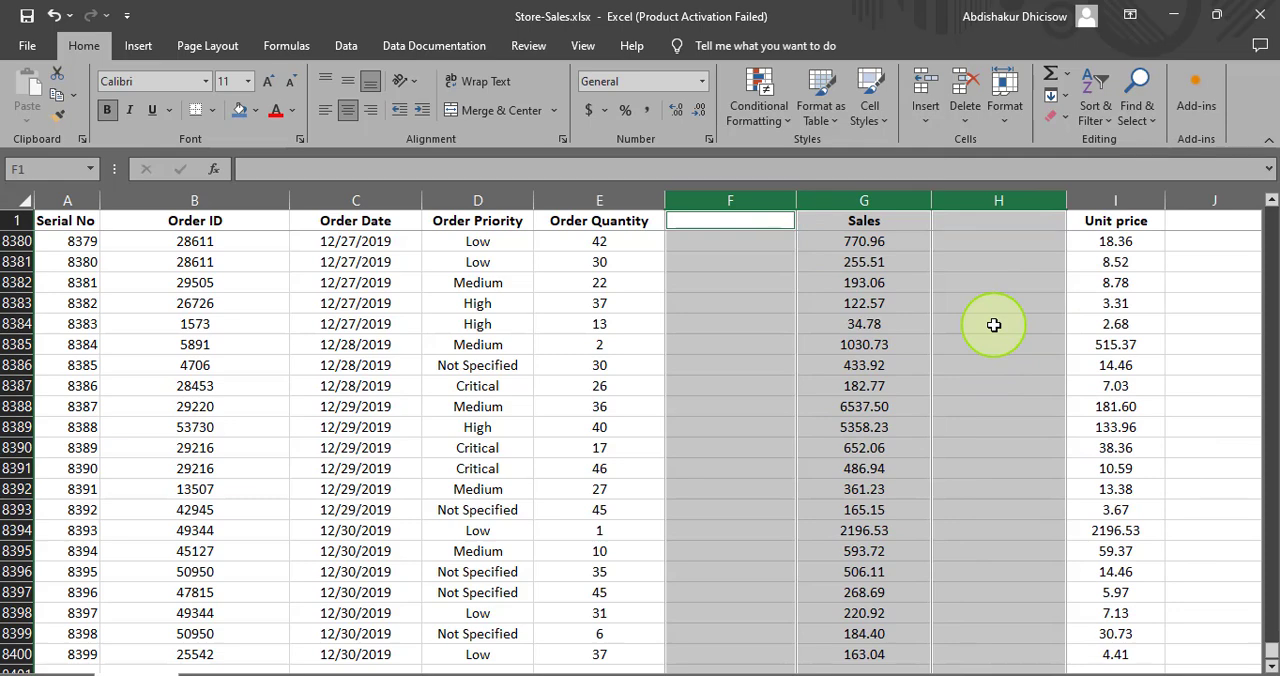
key("ctrl+z")
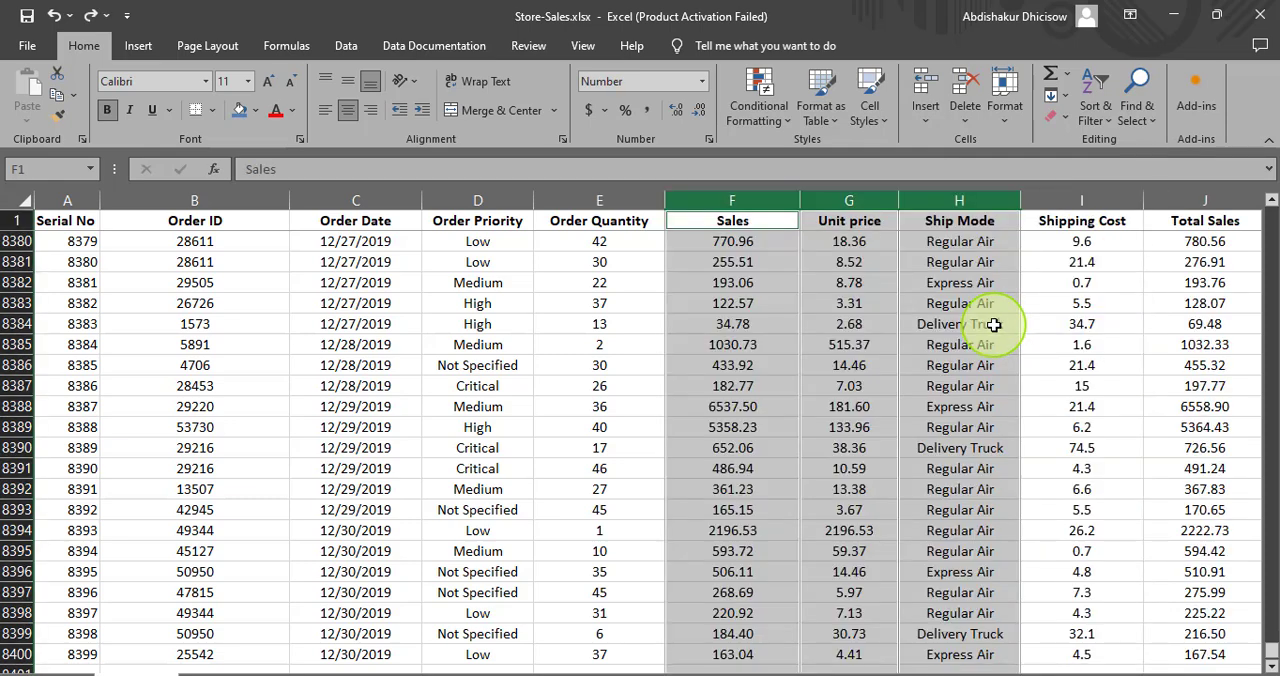
- Select the Sales, Unit price and Ship Mode columns separately and insert a blank column before each of them
left_click(845, 201)
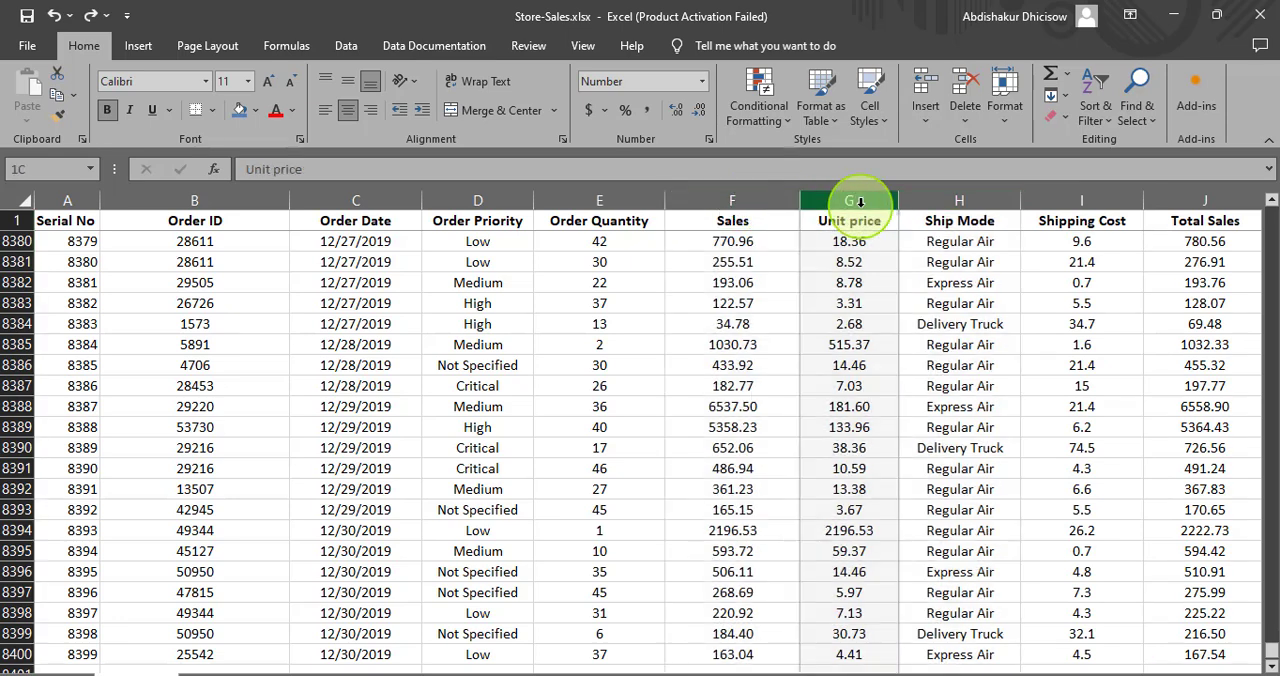
left_click(726, 203)
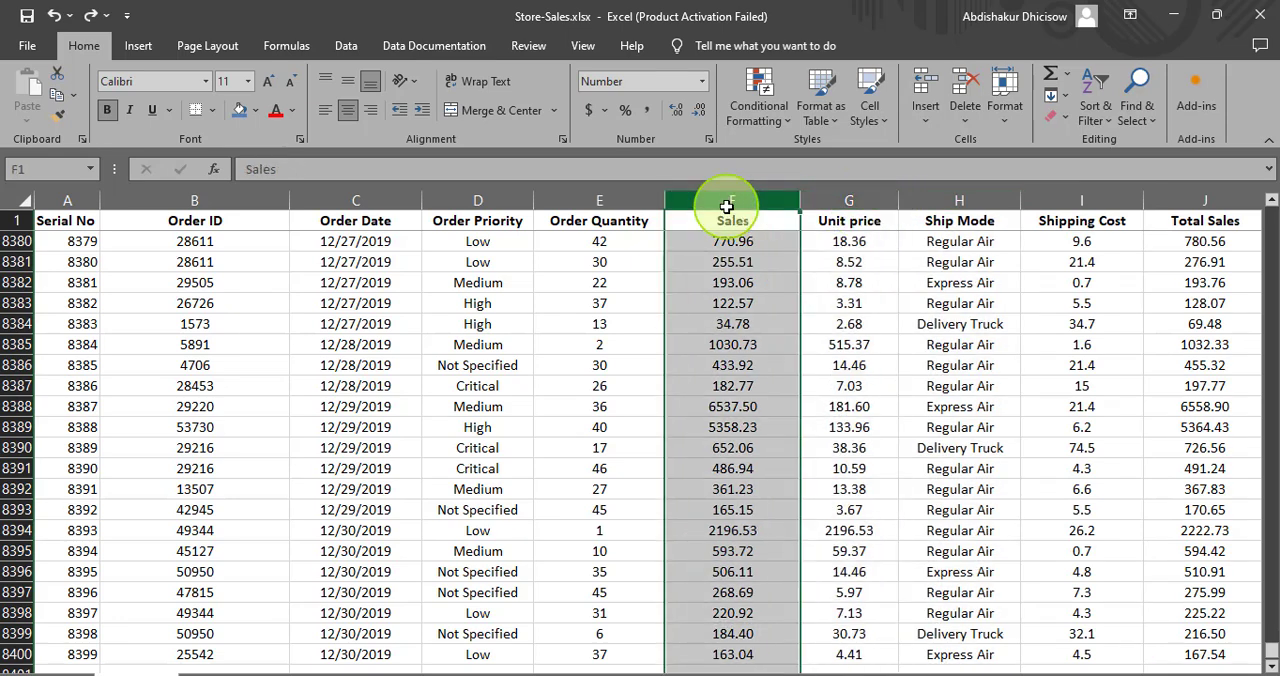
left_click(838, 201, "ctrl")
left_click(932, 203, "ctrl")
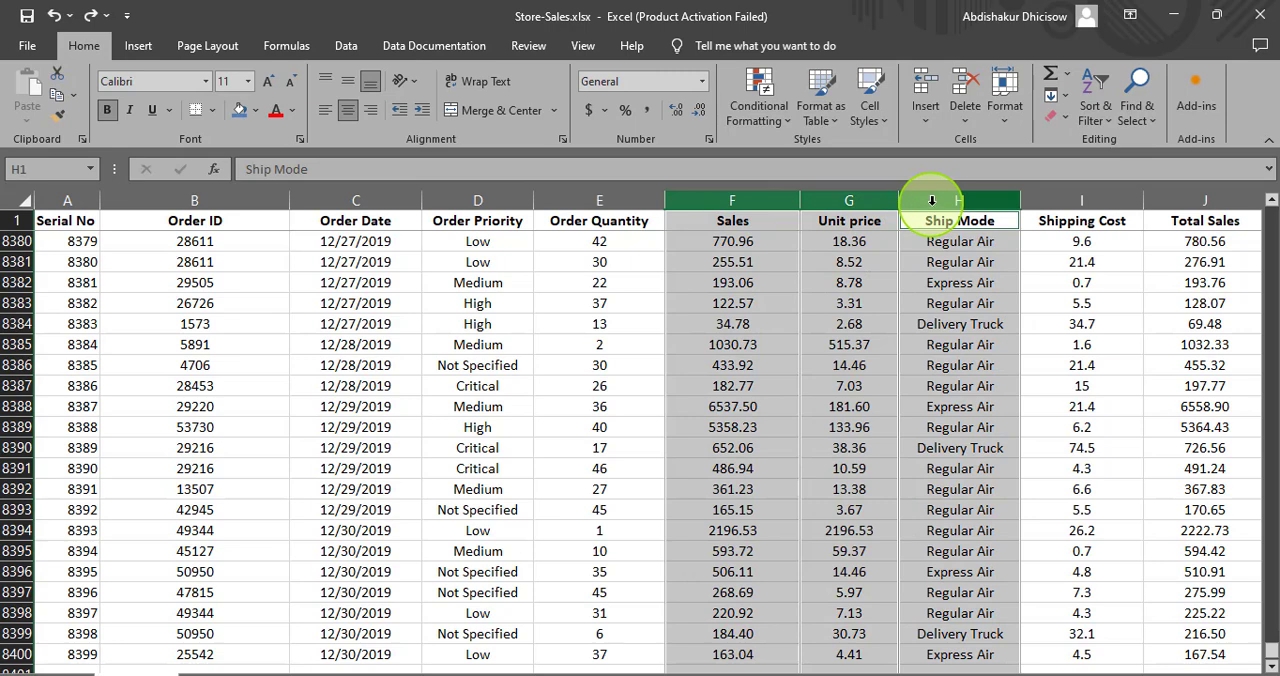
left_click(1039, 201, "ctrl")
left_click(1039, 201, "ctrl")
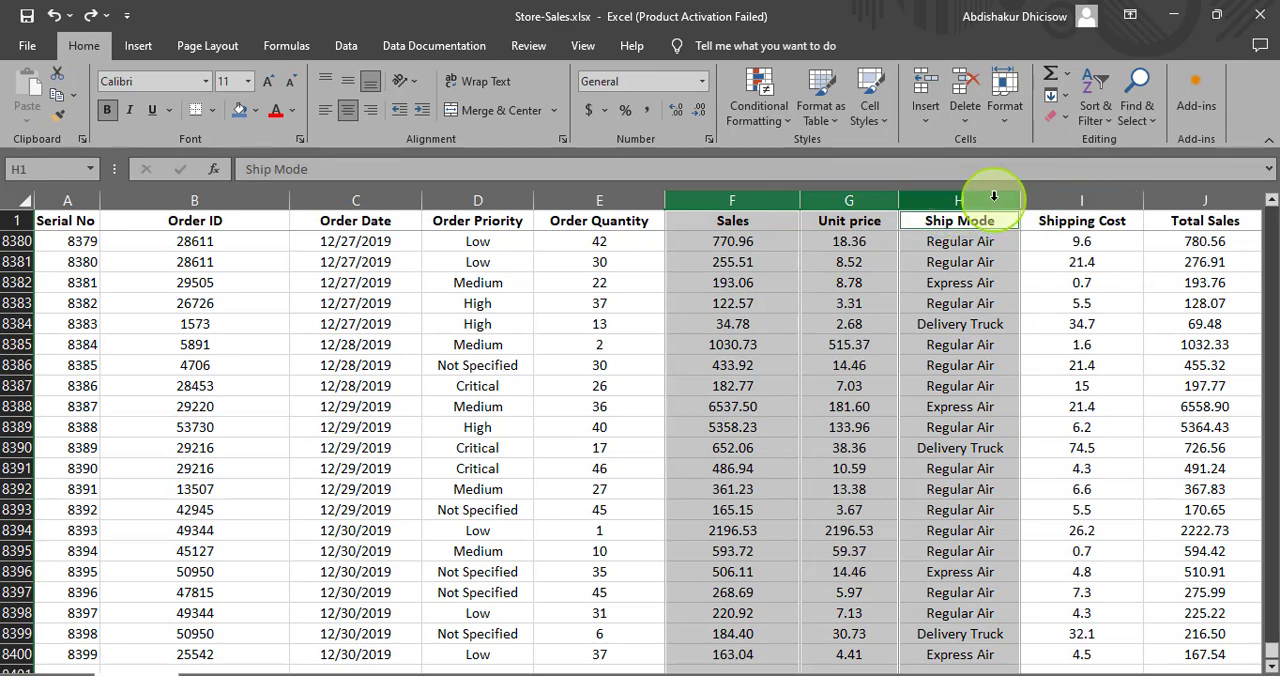
right_click(922, 198)
left_click(978, 371)
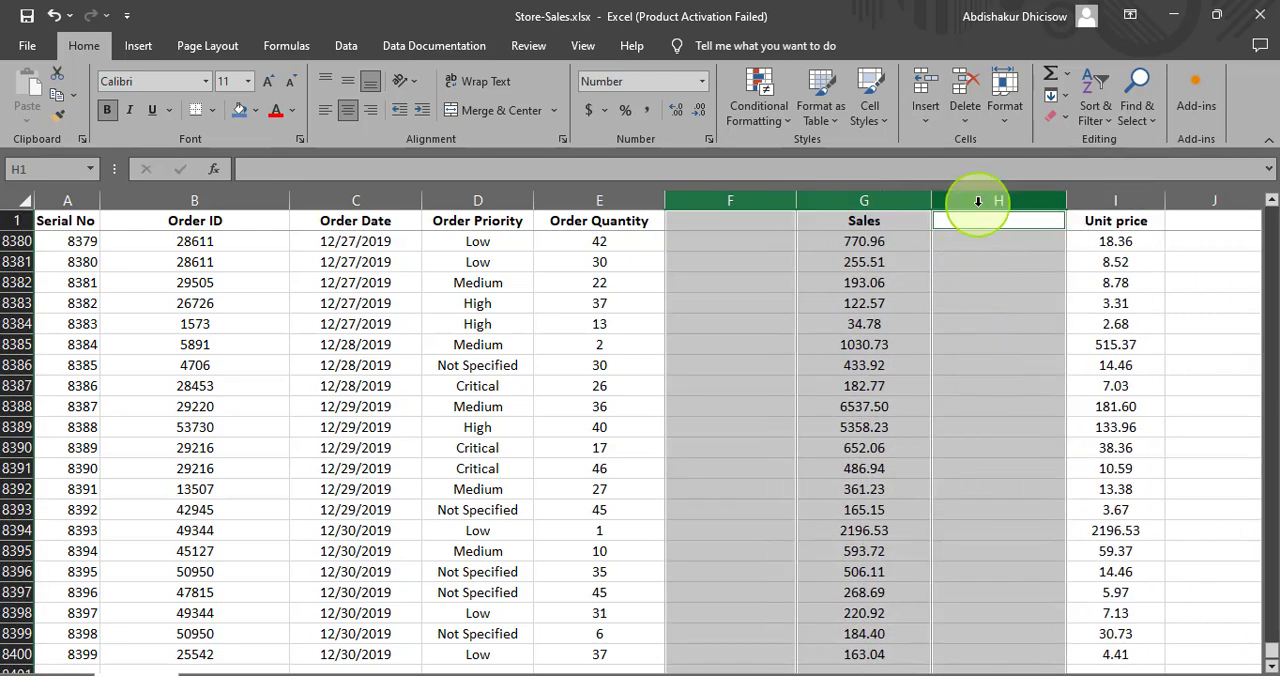
left_click(874, 199)
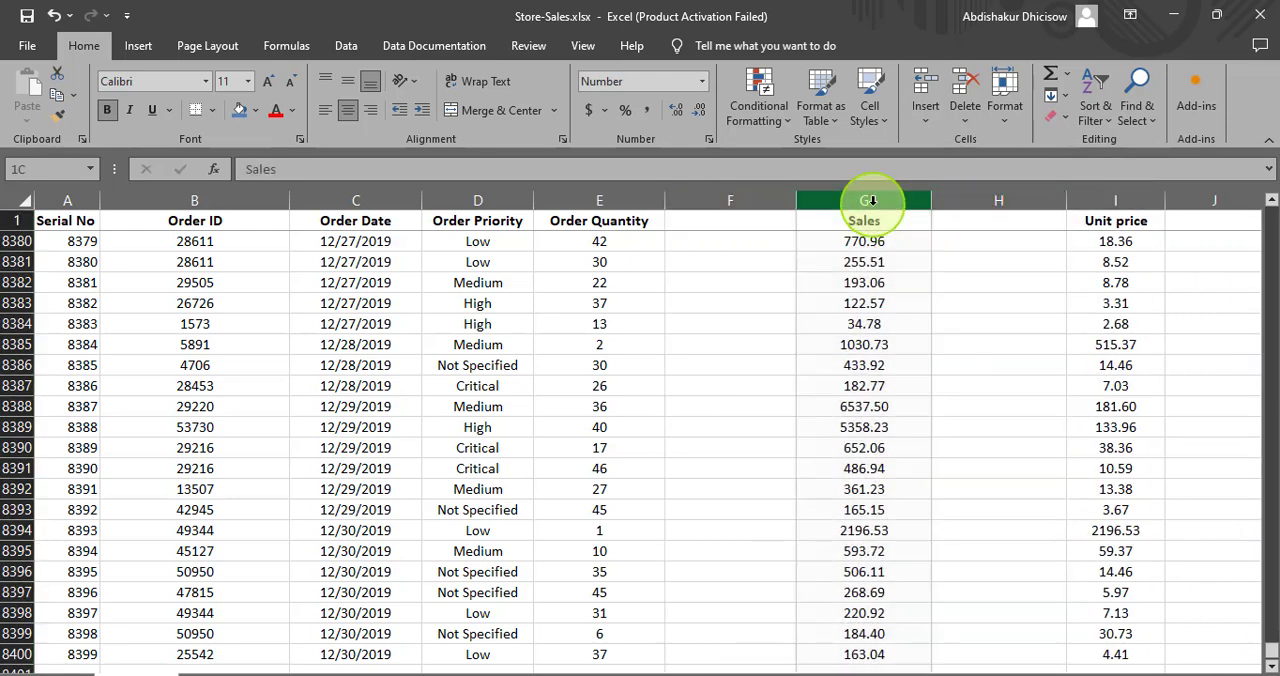
- Undo the last insertion of blank columns before Sales, Unit price and Ship Mode
left_click_drag(856, 197, 985, 195)
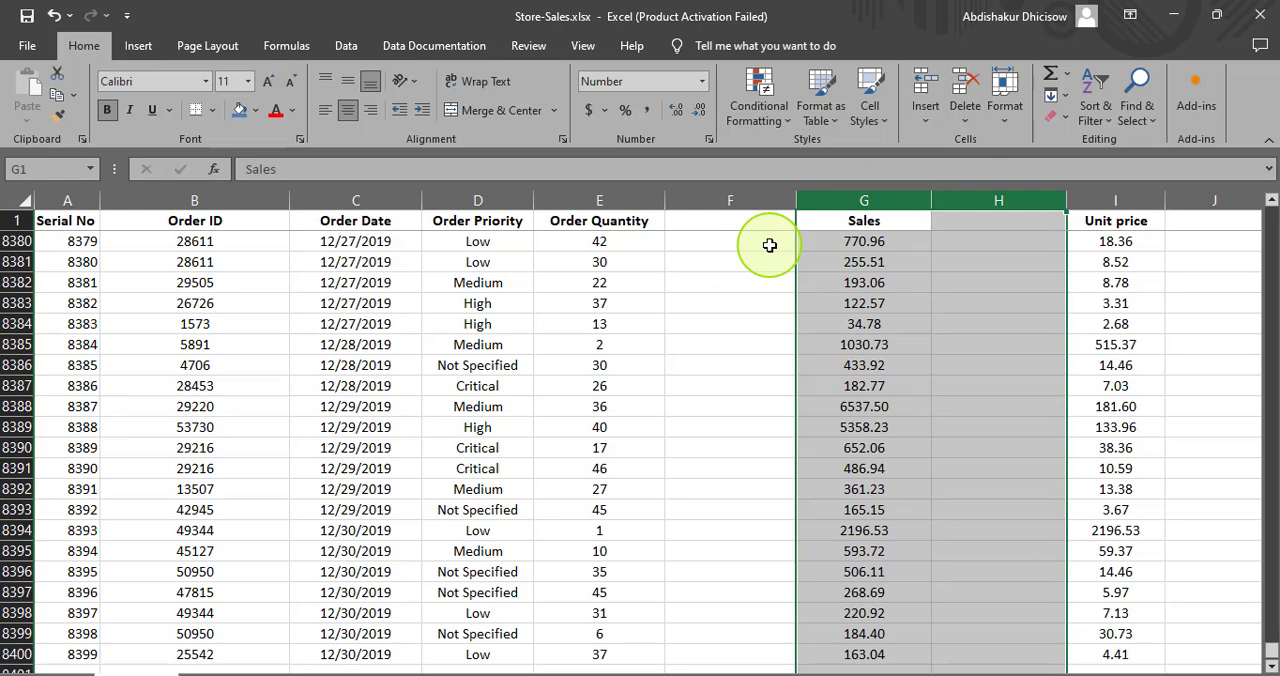
key("ctrl+z")
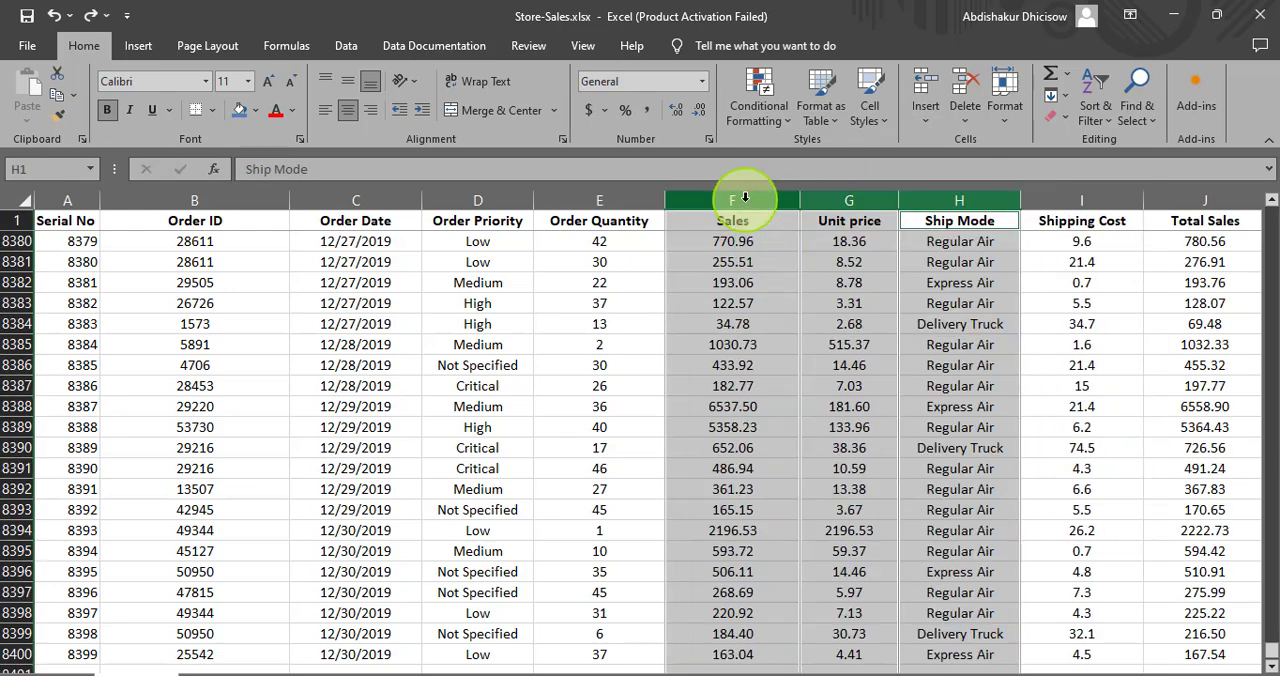
- Insert blank columns before Sales, Unit price and Ship Mode, and repeat the insertion on the still selected columns F, G and H
right_click(745, 202)
left_click(795, 366)
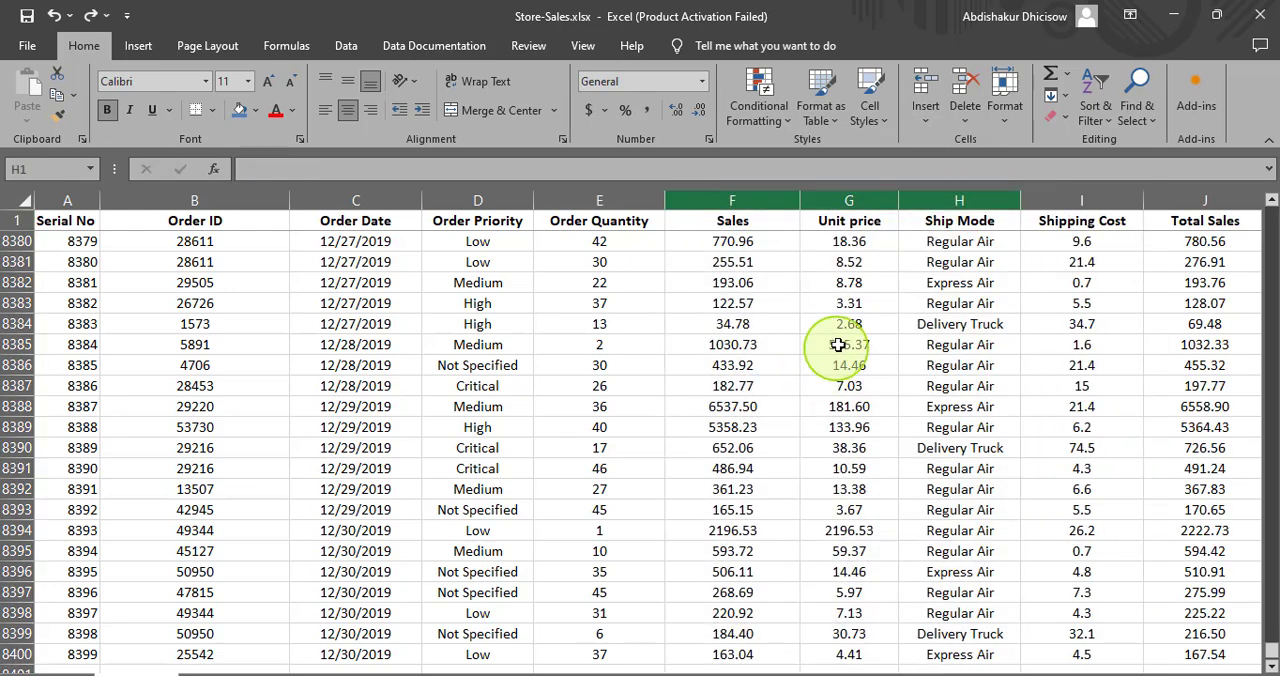
right_click(829, 202)
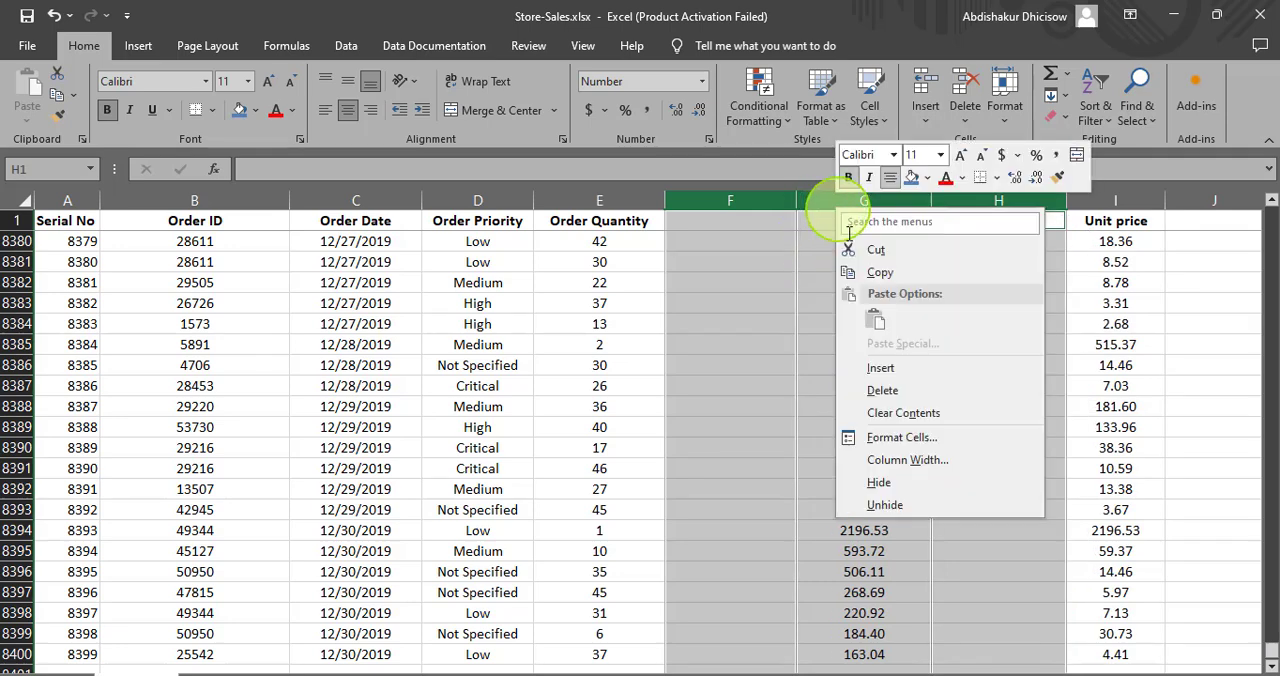
left_click(870, 368)
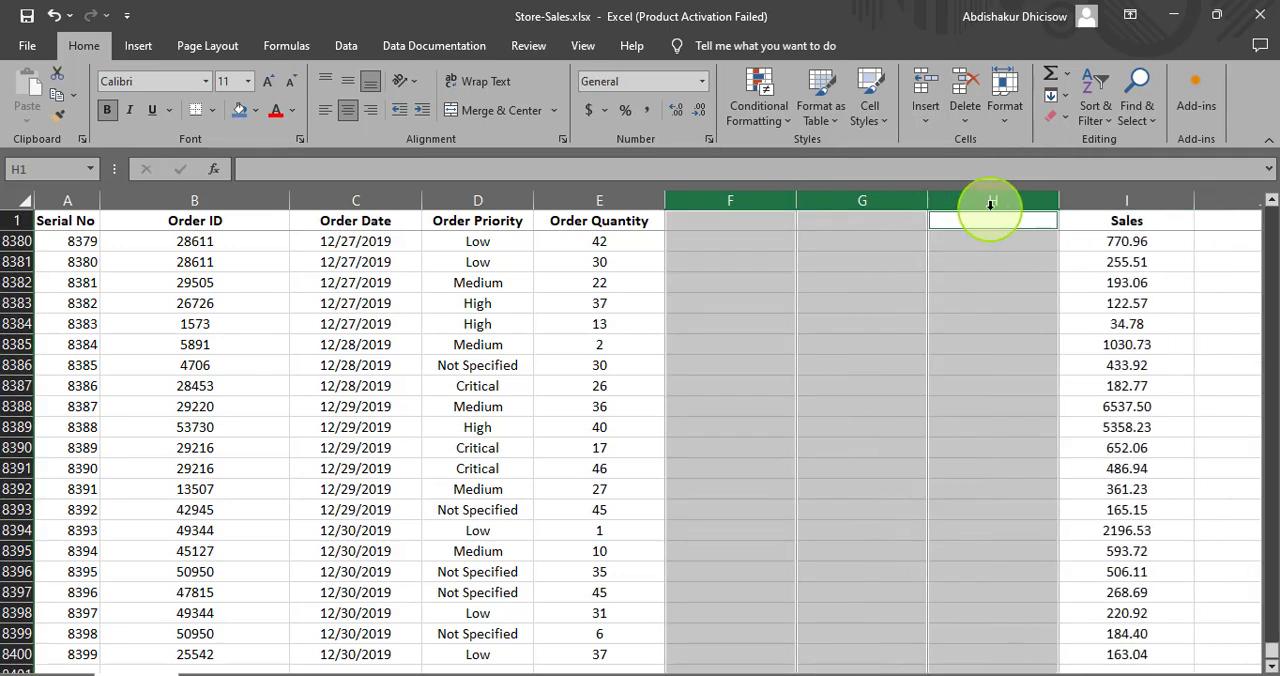
left_click_drag(871, 670, 928, 670)
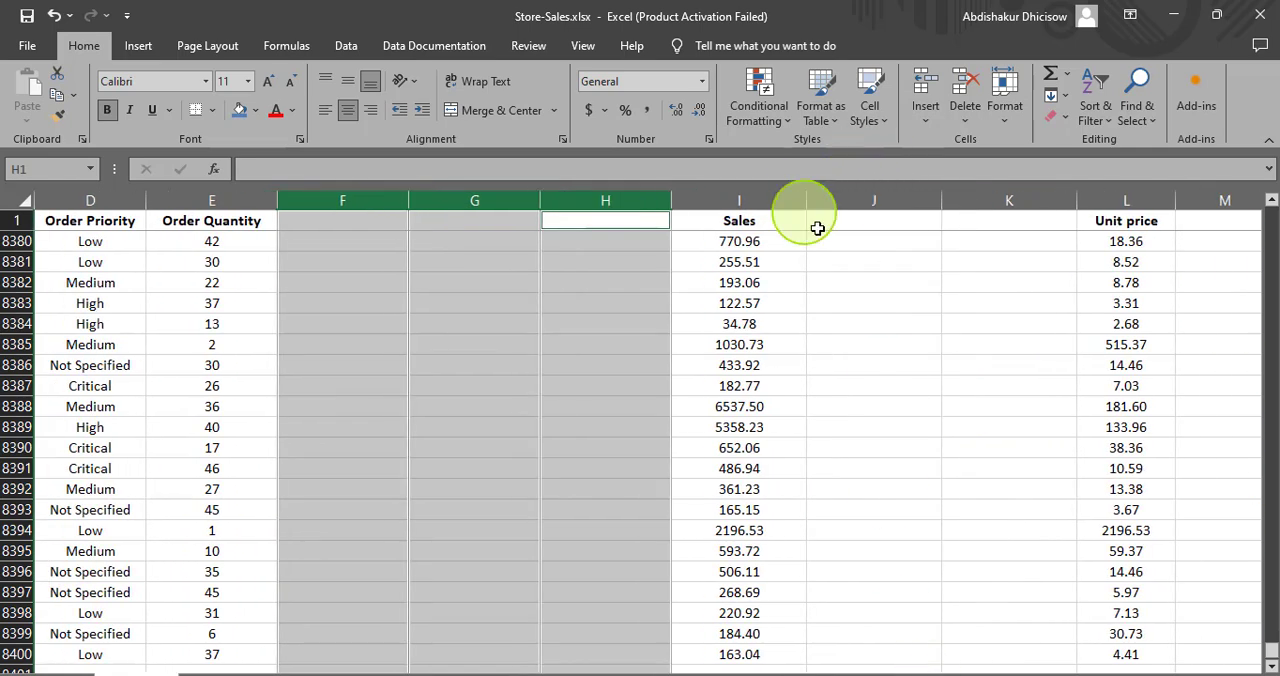
- Delete the two blank columns J and K between Sales and Unit price
left_click(849, 200)
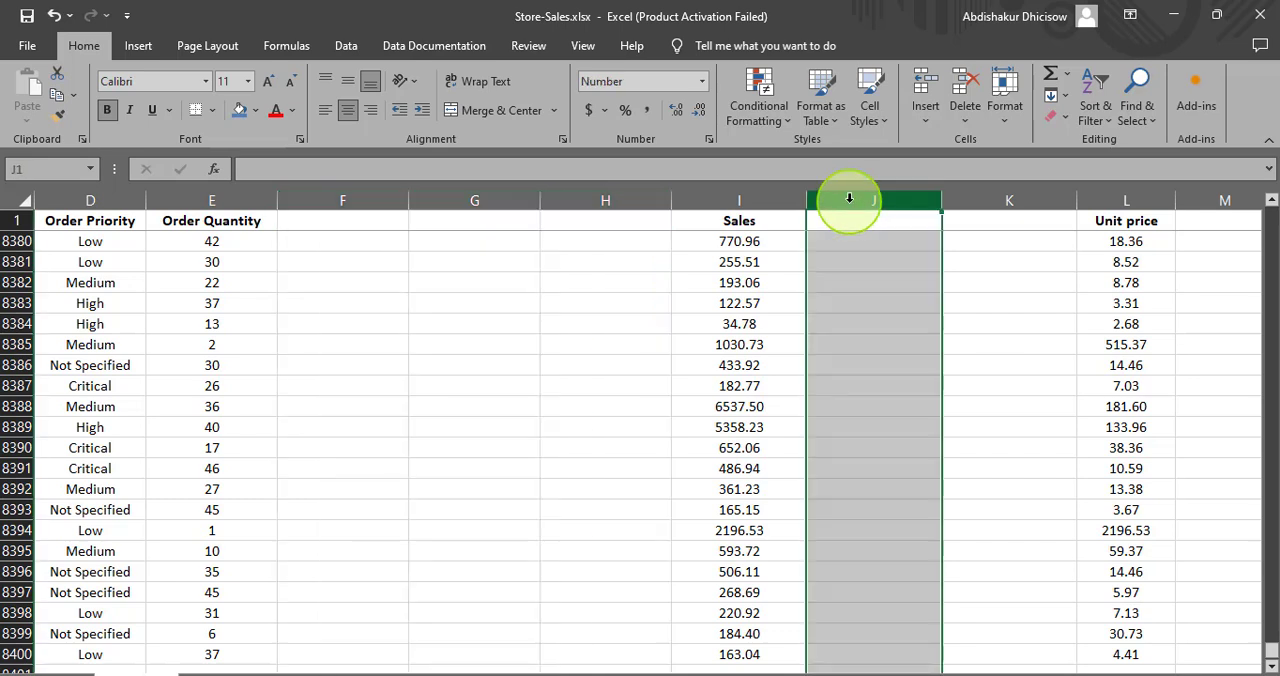
left_click(963, 205, "ctrl")
right_click(963, 205)
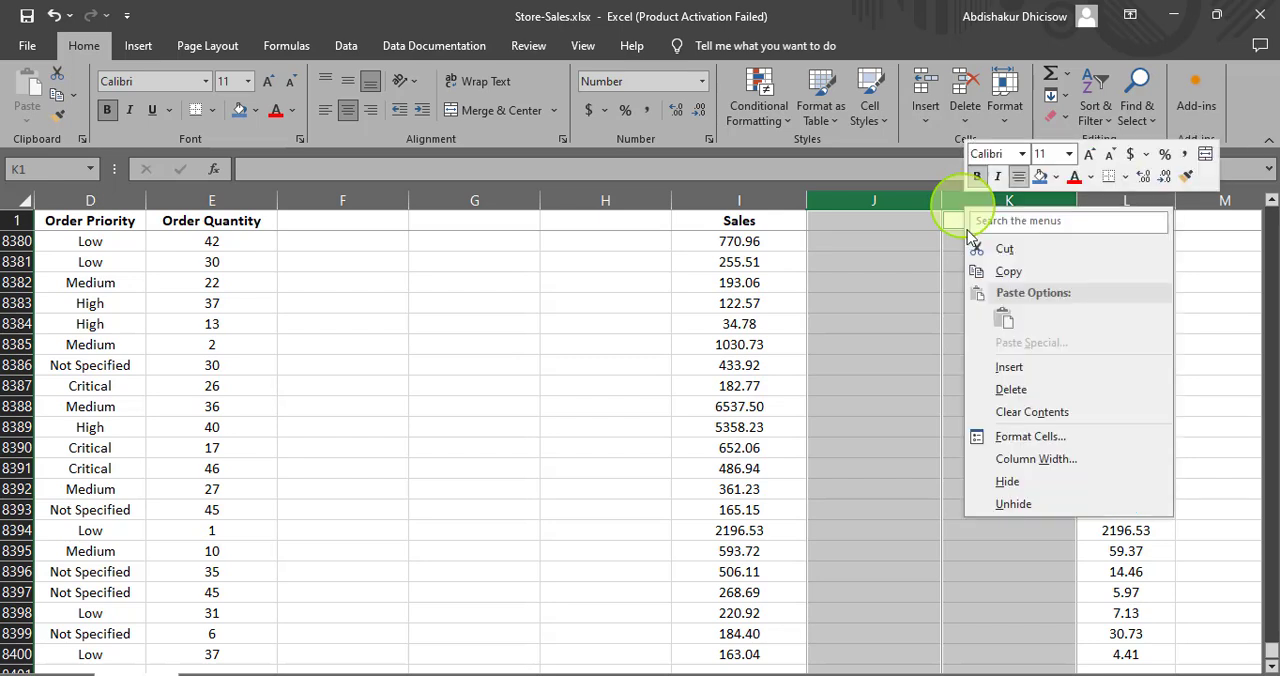
left_click(914, 386)
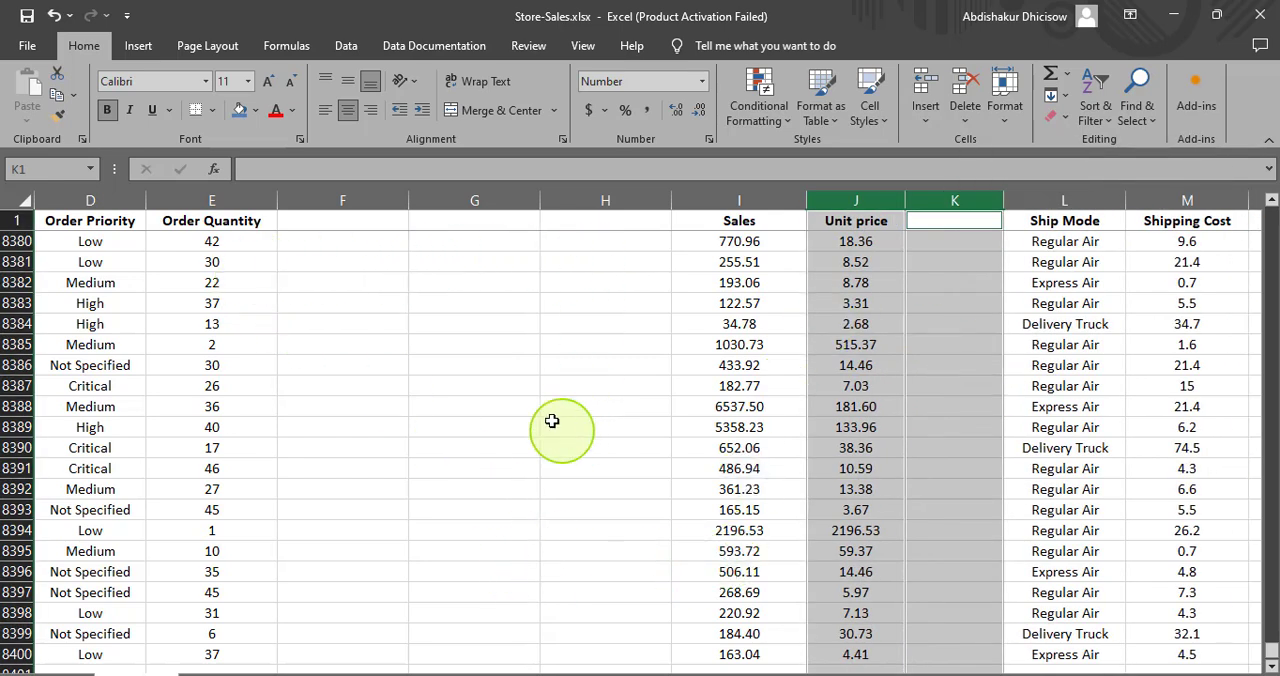
- Enter the heading "Priority Star Rating" in F1 of the blank column after Order Quantity
left_click(294, 222)
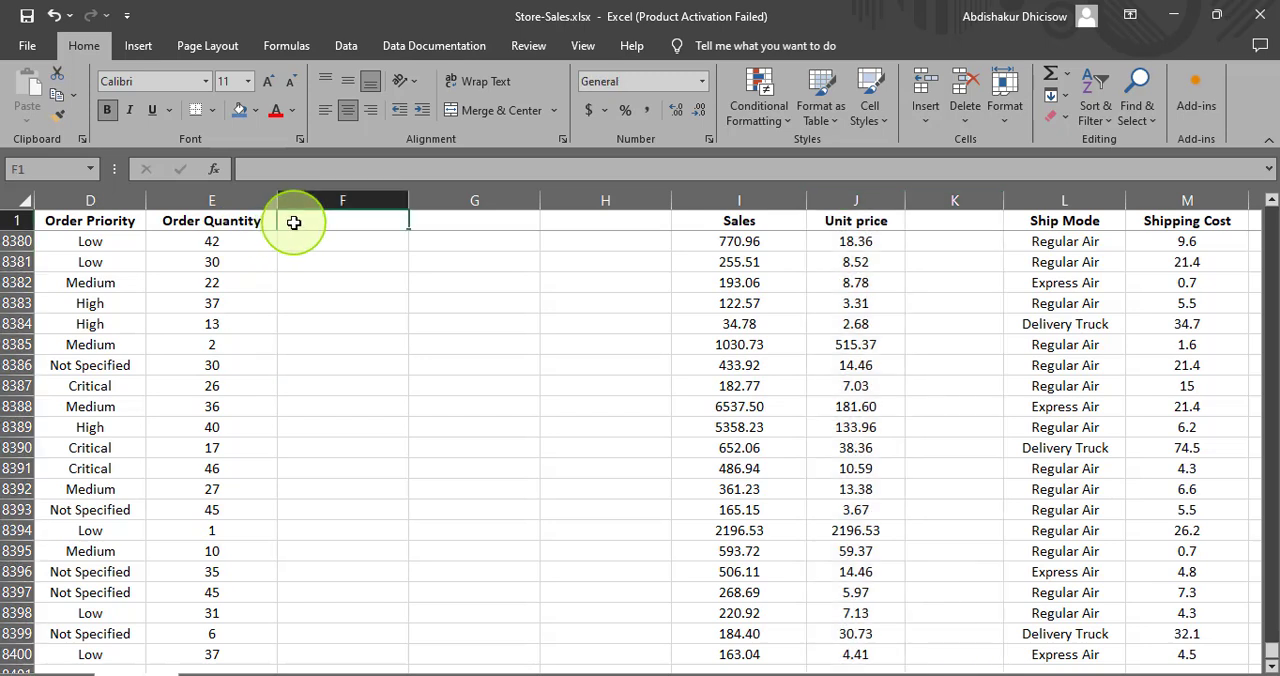
type("Priori")
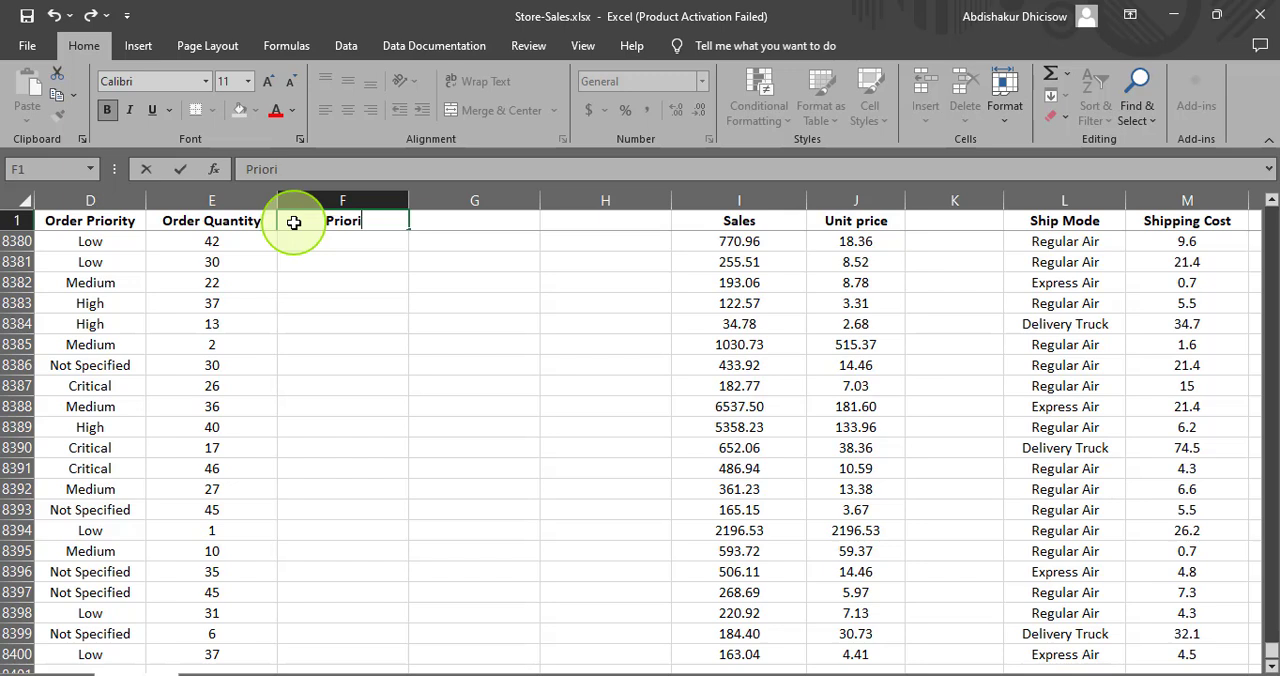
type("ty Star ar")
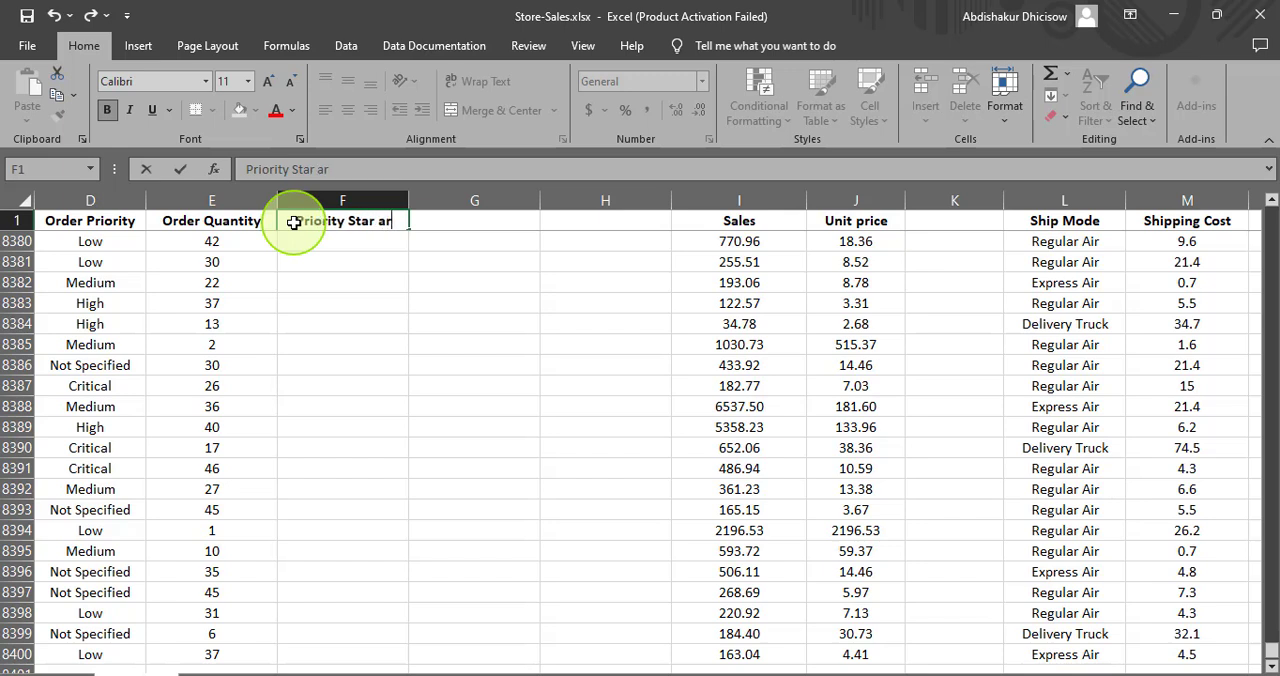
key("BackSpace")
key("BackSpace")
type("Rating")
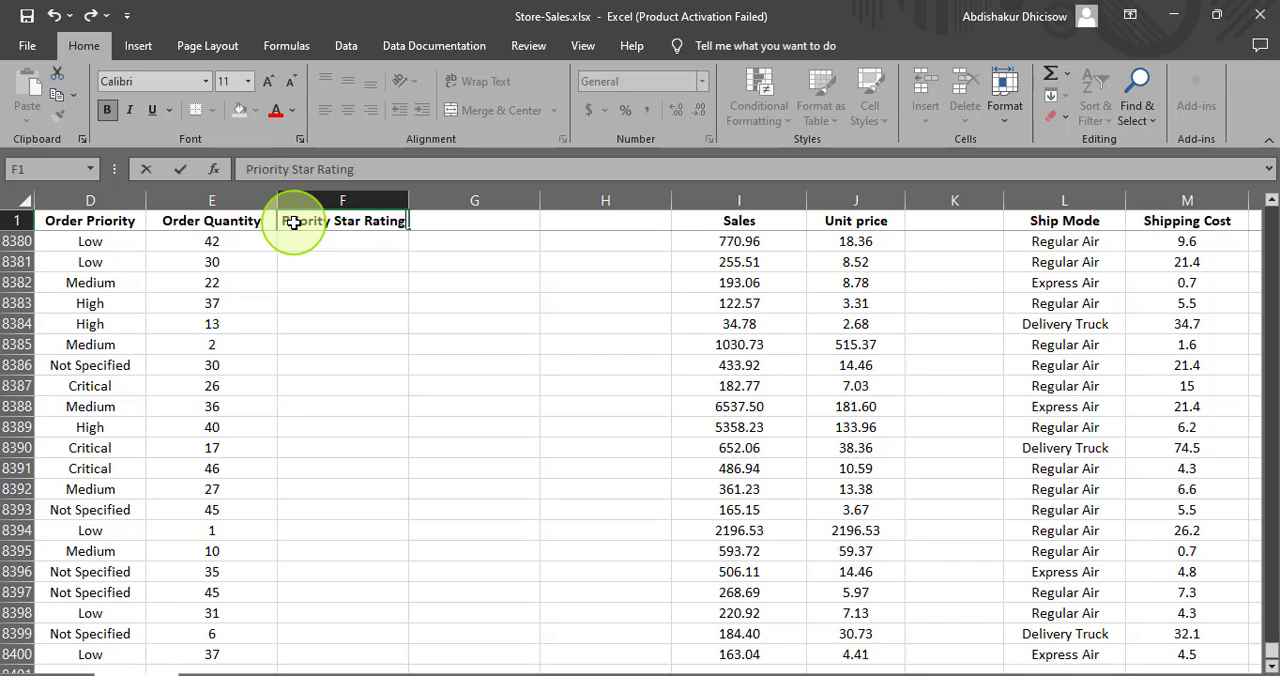
left_click(300, 236)
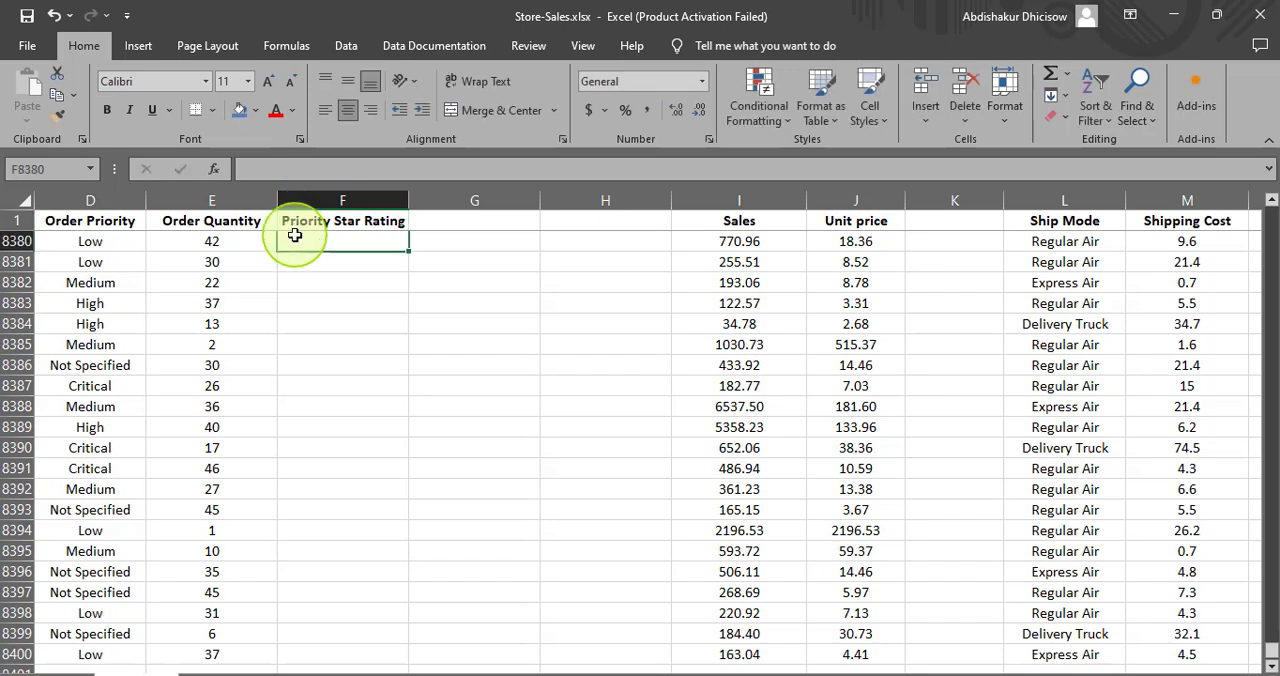
left_click(349, 261)
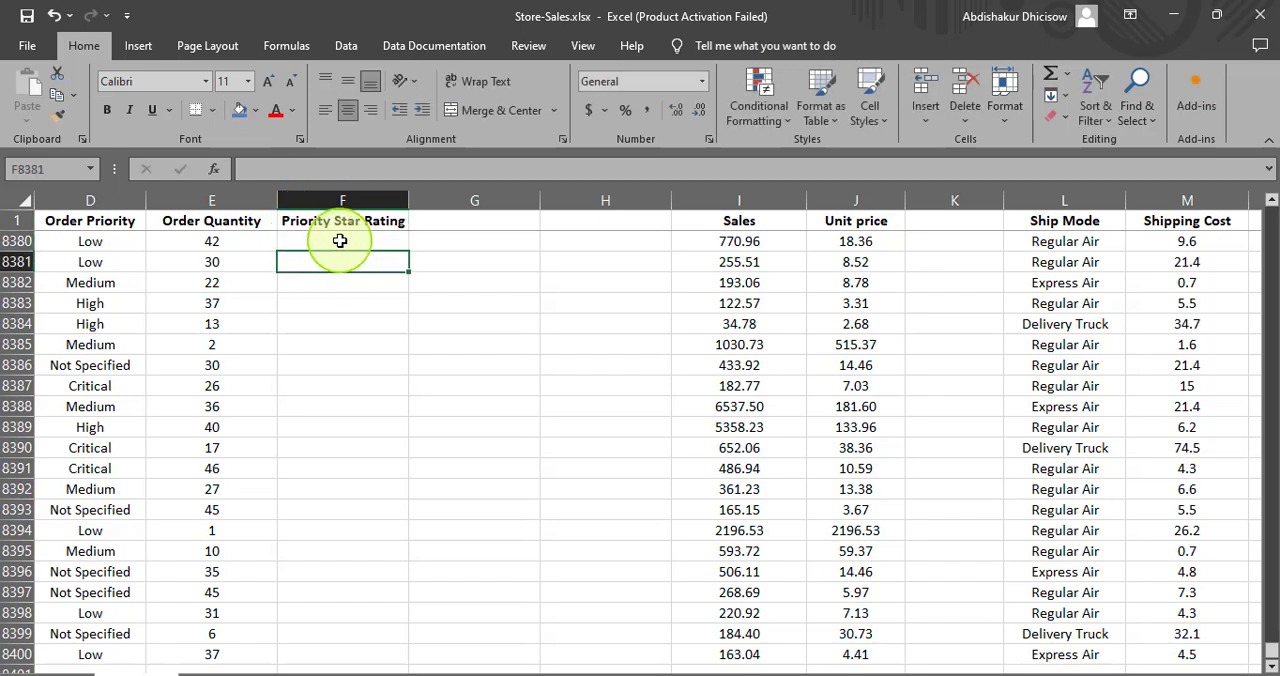
left_click(340, 241)
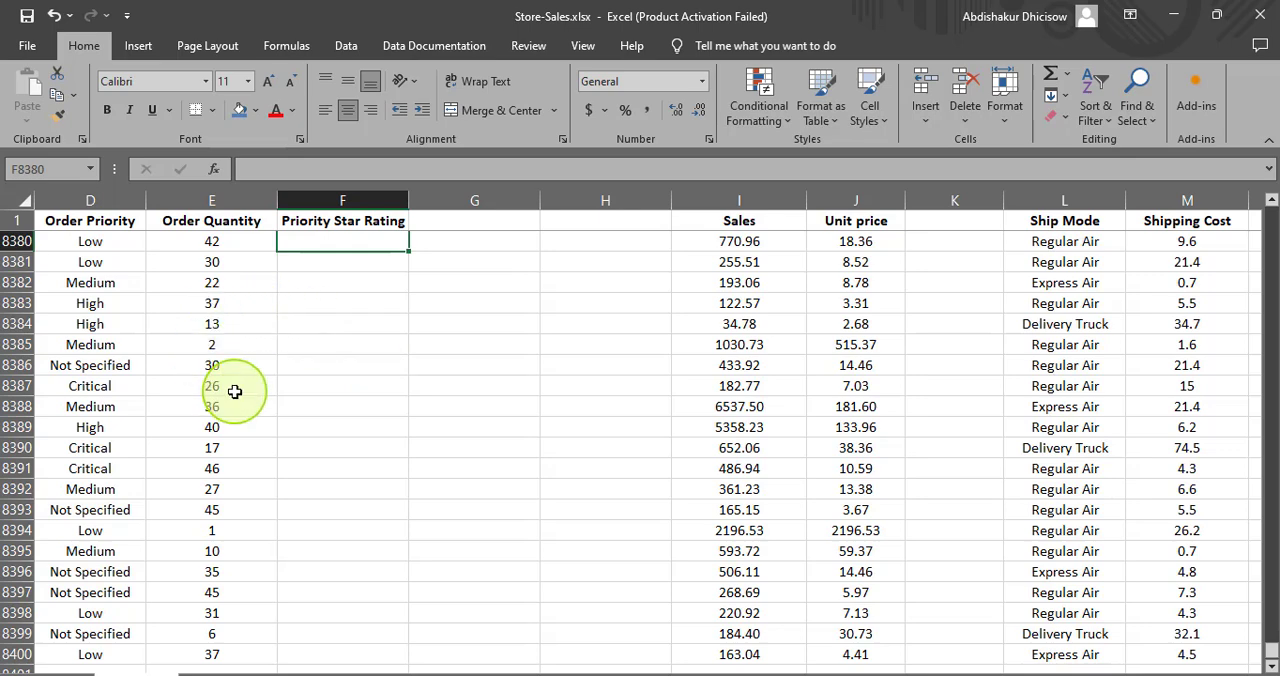
- Undo the F1 heading, the deletion of the two blank columns and both blank column insertions
key("ctrl+z")
key("ctrl+z")
key("ctrl+z")
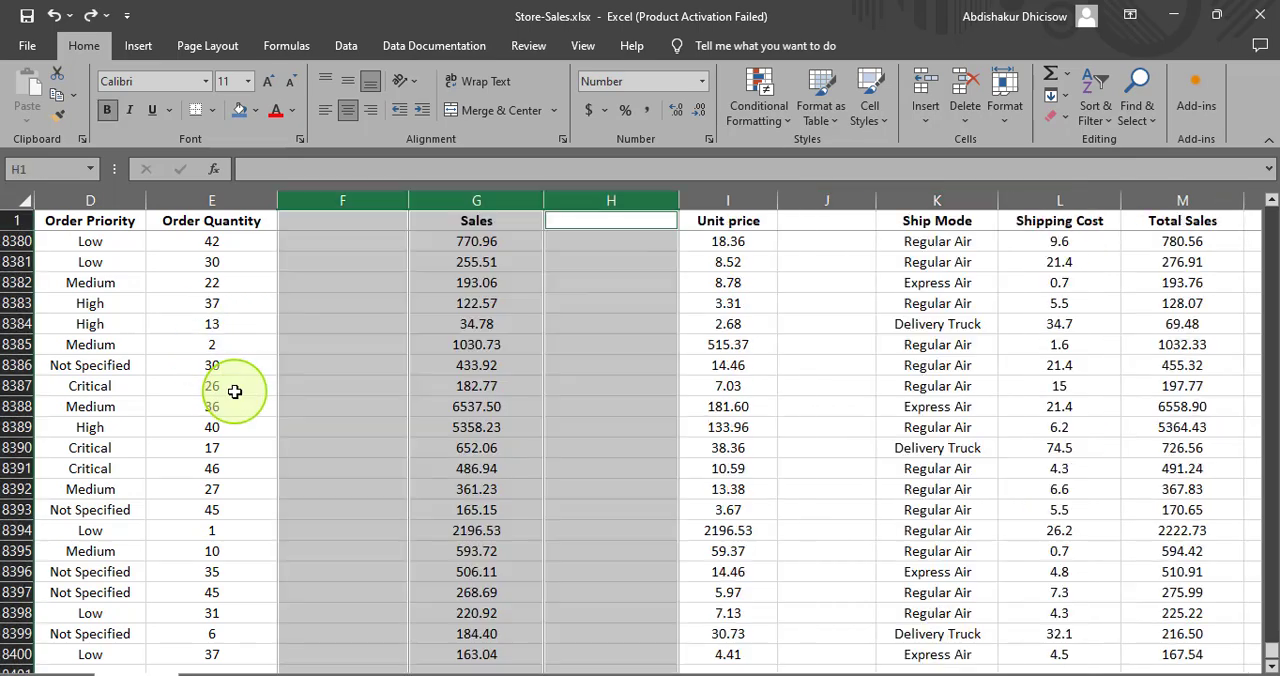
key("ctrl+z")
key("ctrl+z")
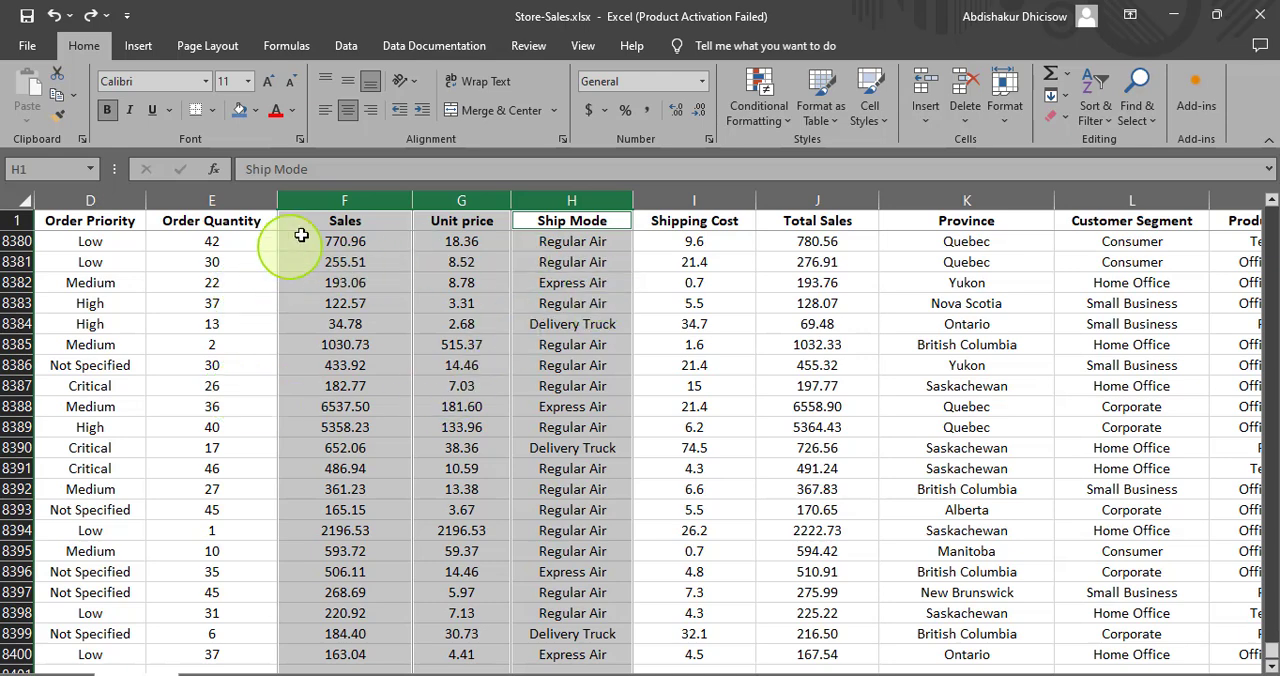
- Insert three blank columns, one at a time, between Order Priority and Order Quantity
left_click(335, 203)
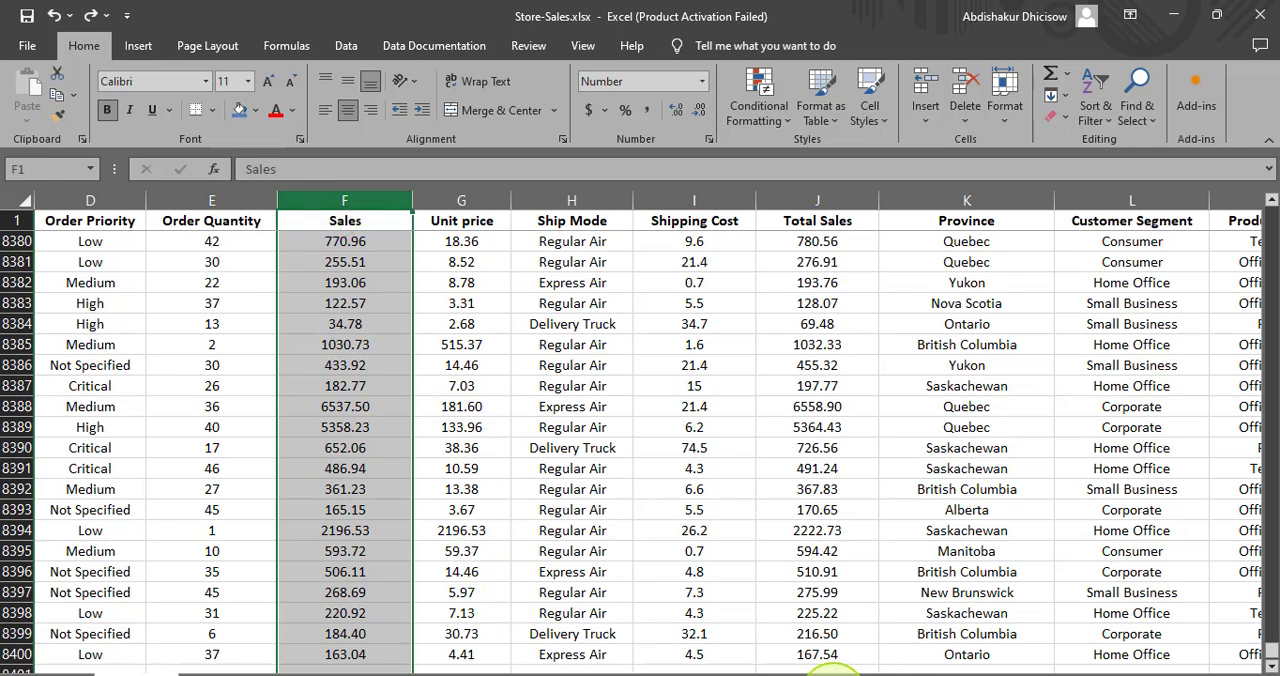
left_click_drag(894, 668, 818, 666)
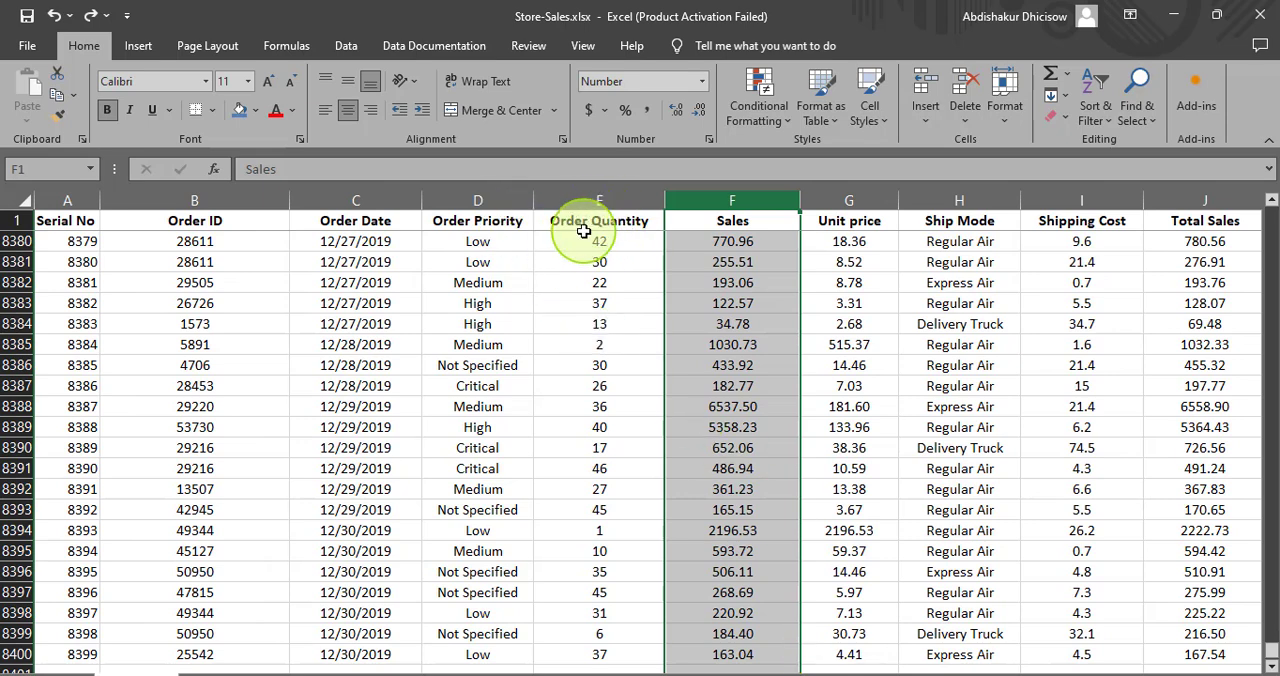
left_click(573, 199)
right_click(573, 199)
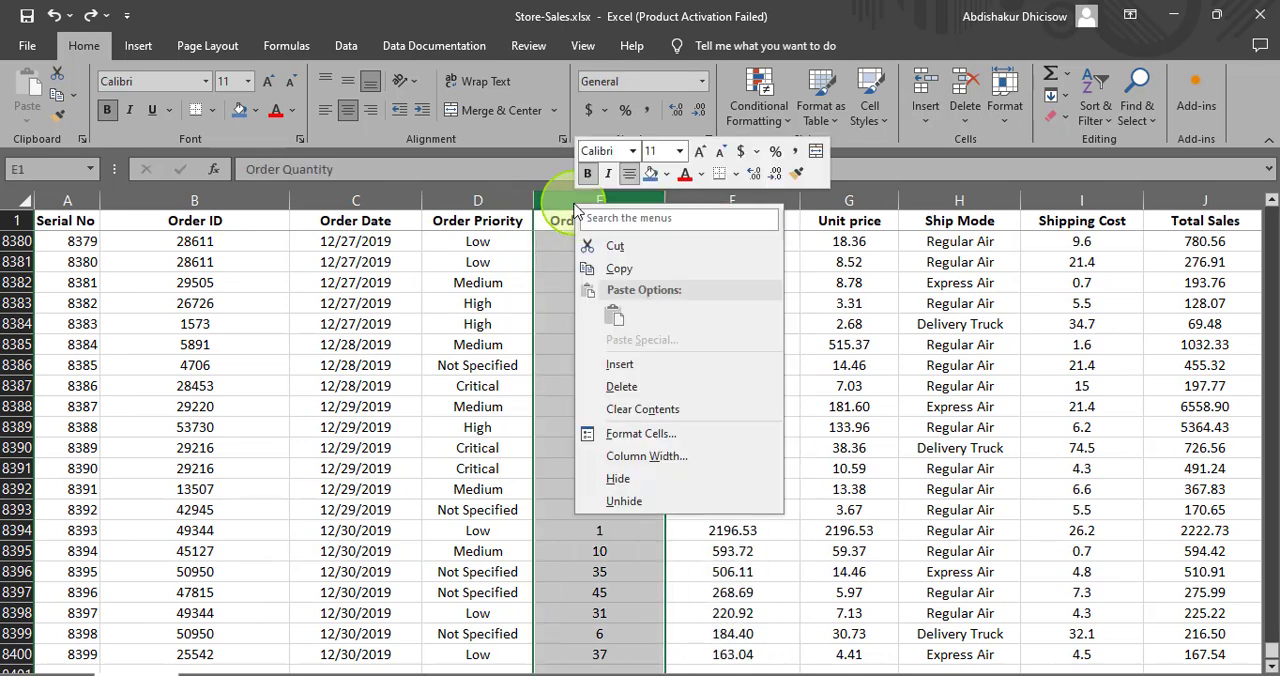
left_click(608, 362)
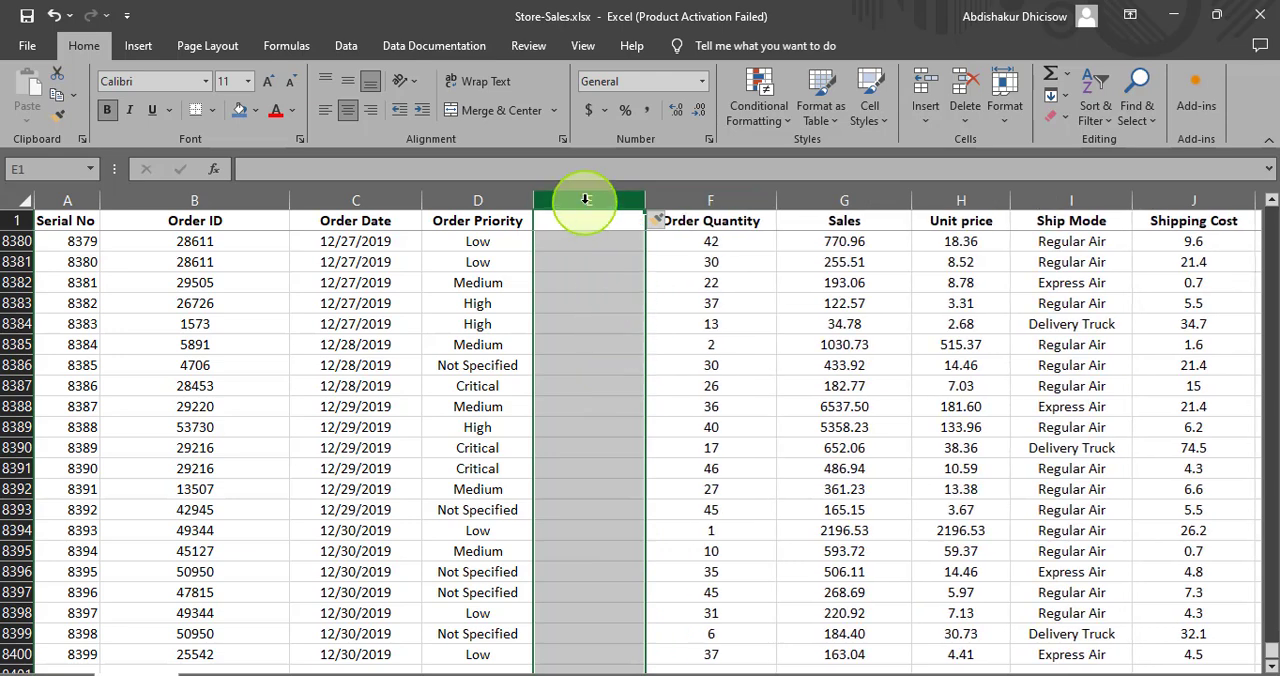
left_click(681, 200)
right_click(686, 202)
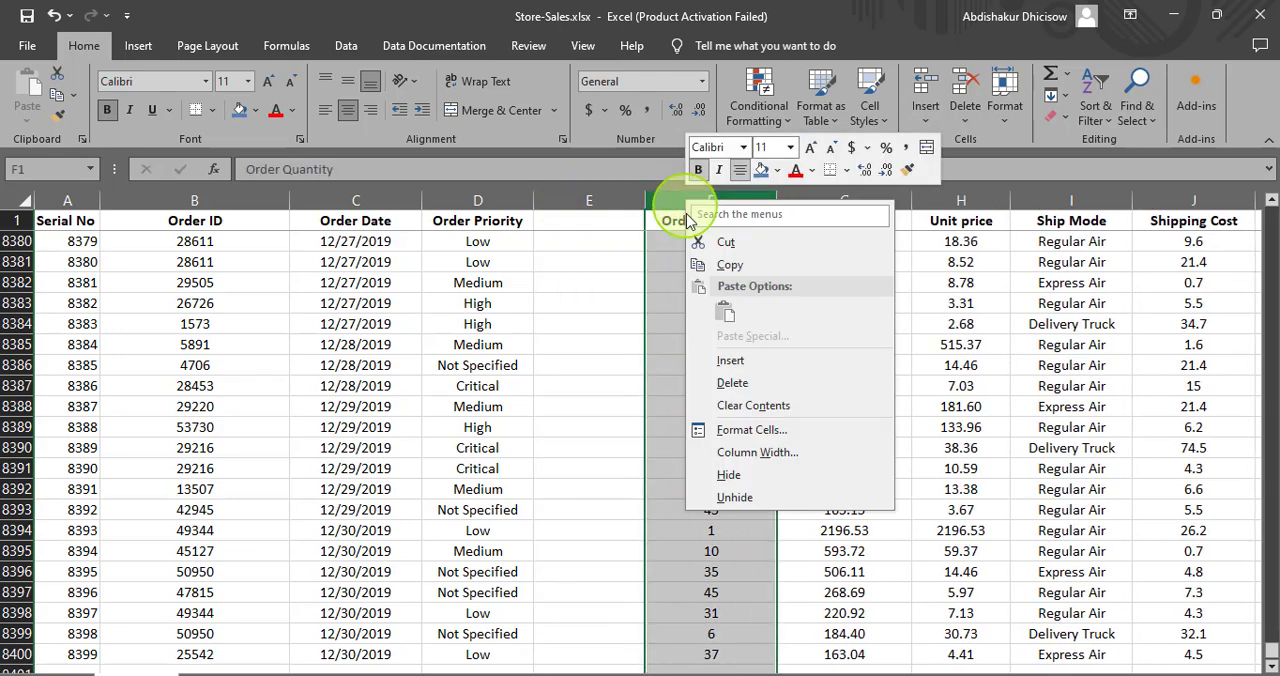
left_click(733, 361)
left_click(786, 201)
right_click(786, 202)
left_click(821, 368)
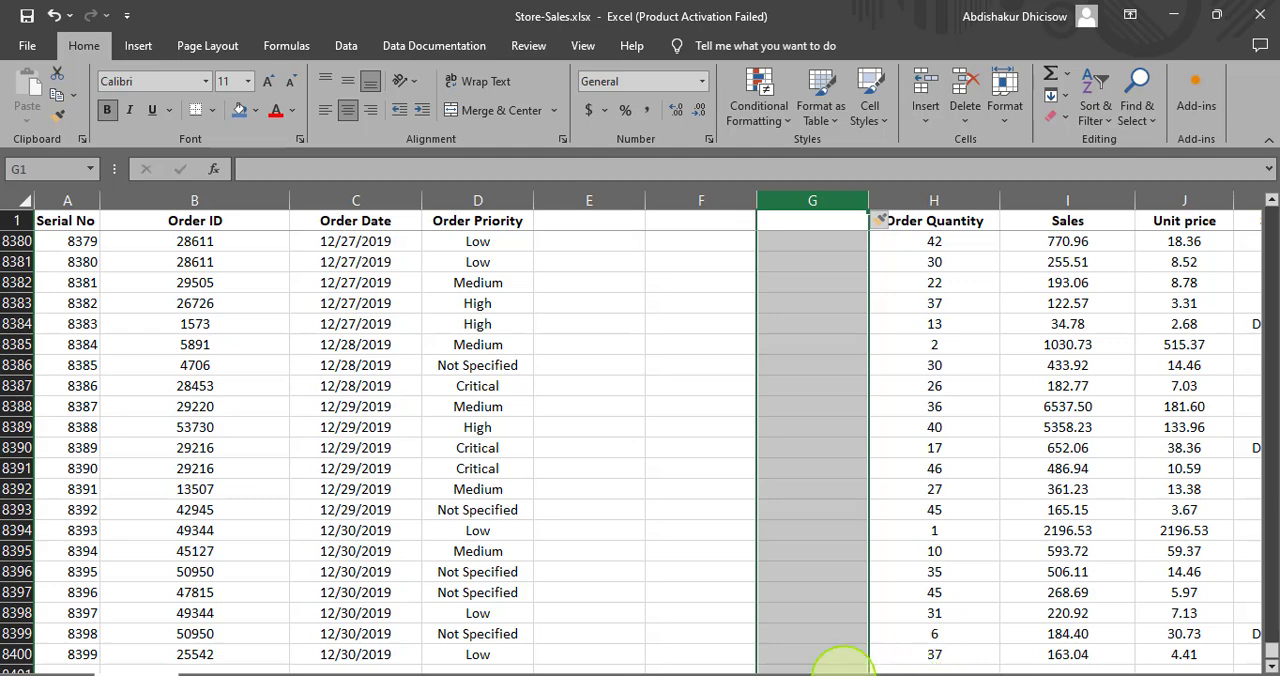
- Enter the heading "Priotiy Star Rating" in E1 and fit the width of column E to it
mouse_move(912, 664)
left_mouse_down()
mouse_move(960, 662)
mouse_move(908, 665)
left_mouse_up()
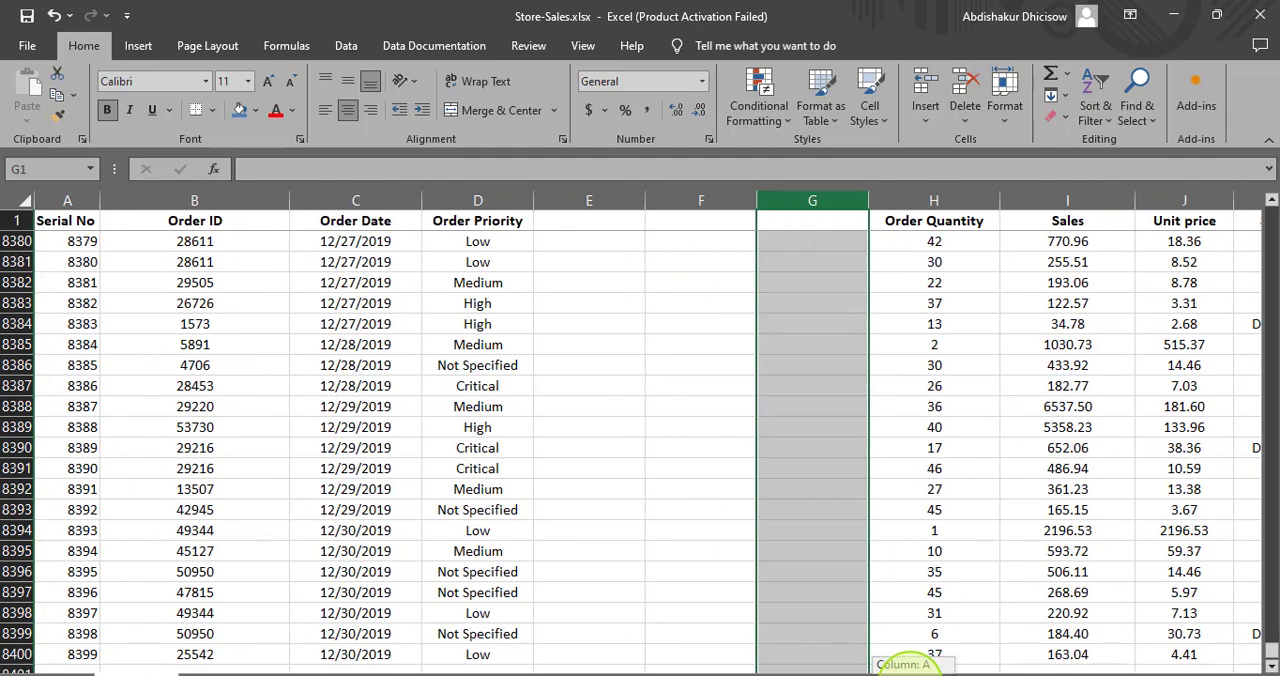
left_click(575, 220)
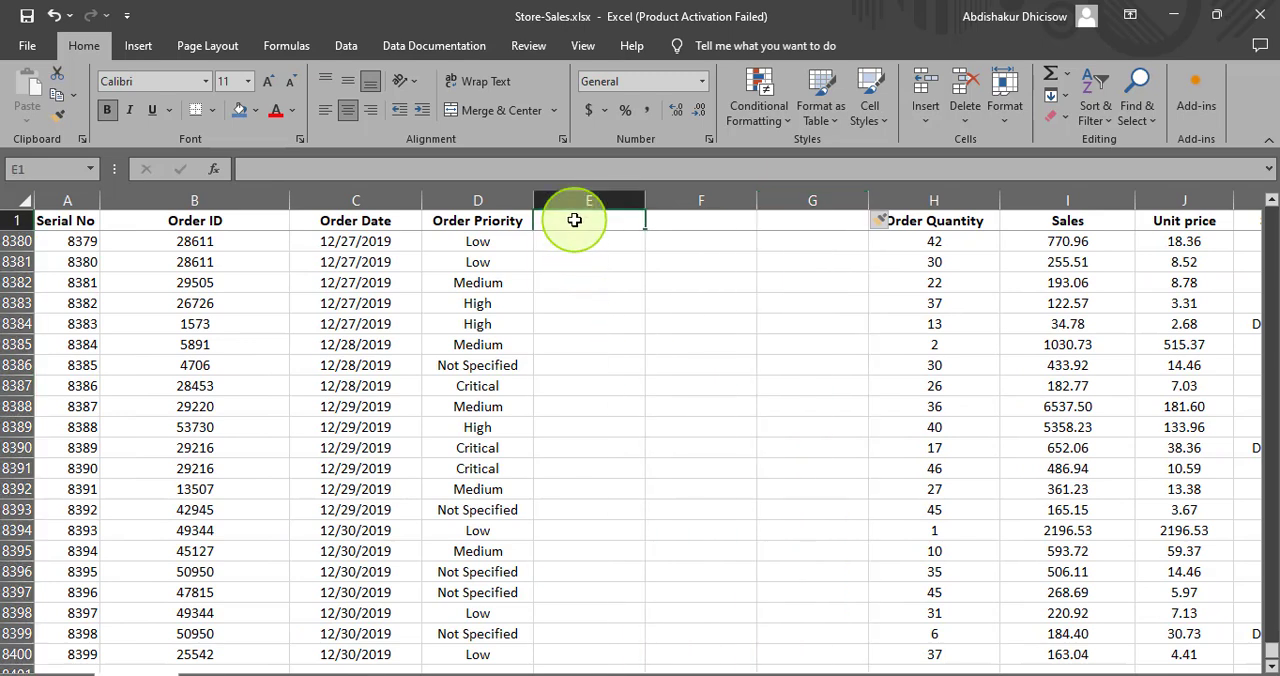
type("P")
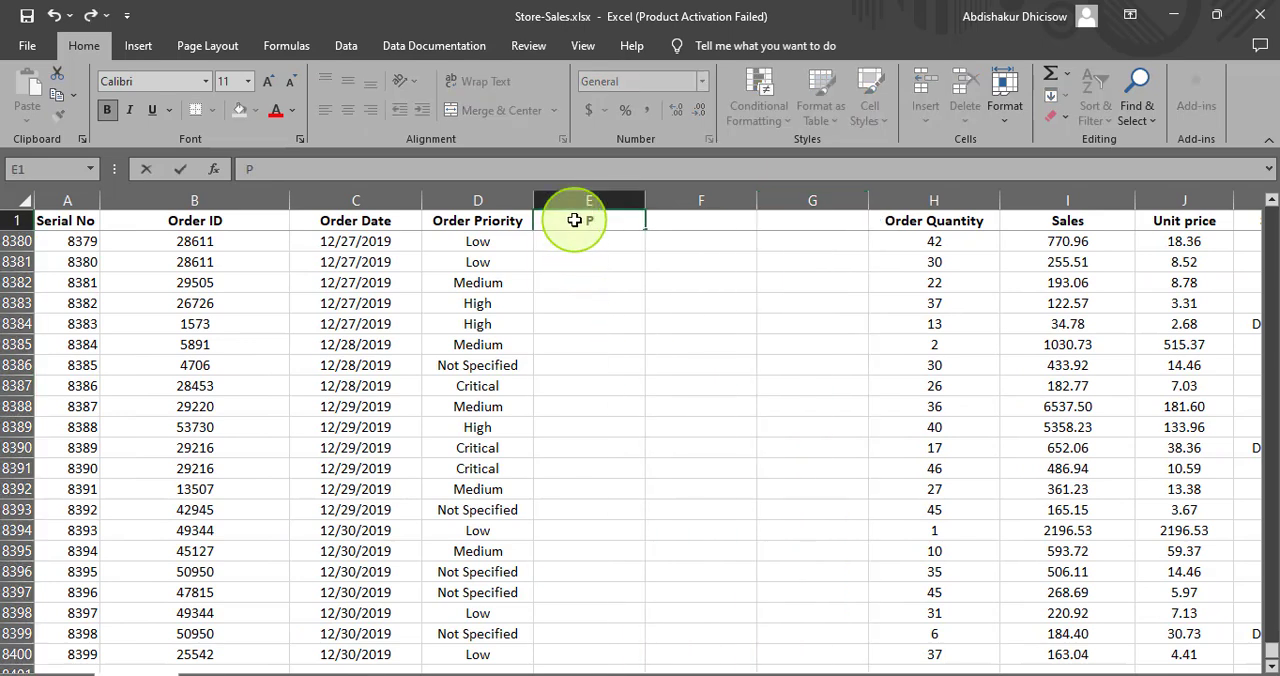
type("riotiy Star Ratu")
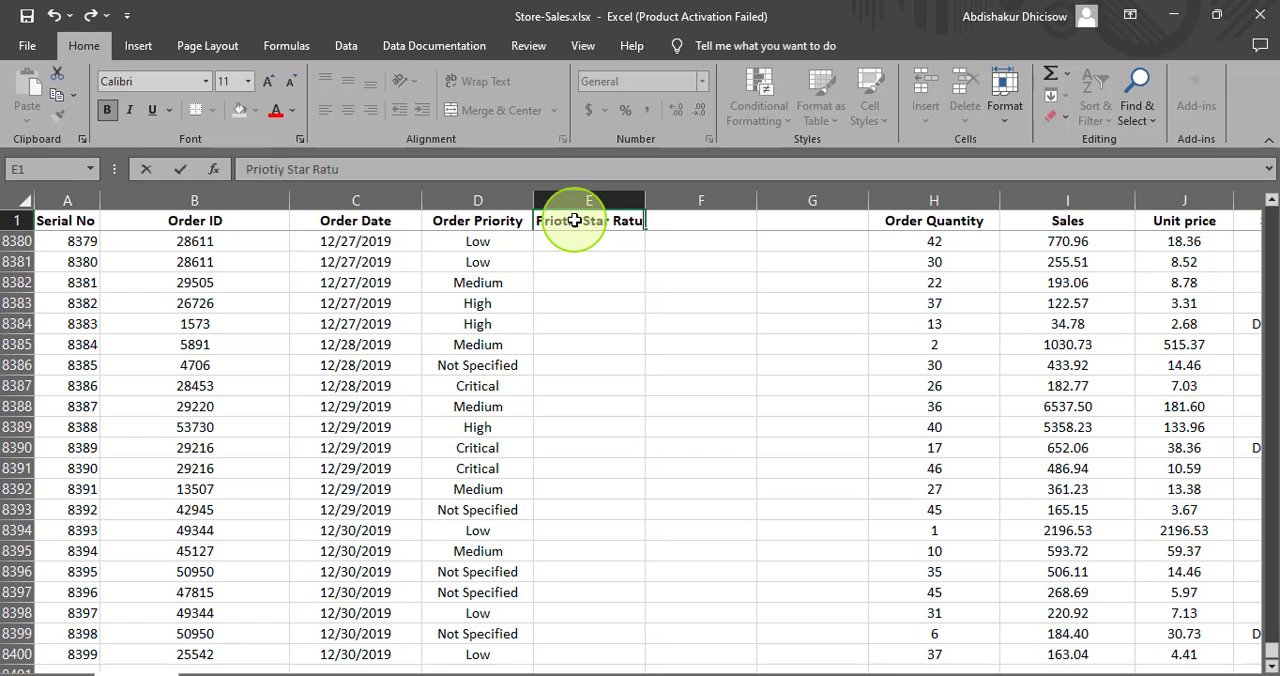
key("BackSpace")
type("ing")
key("Return")
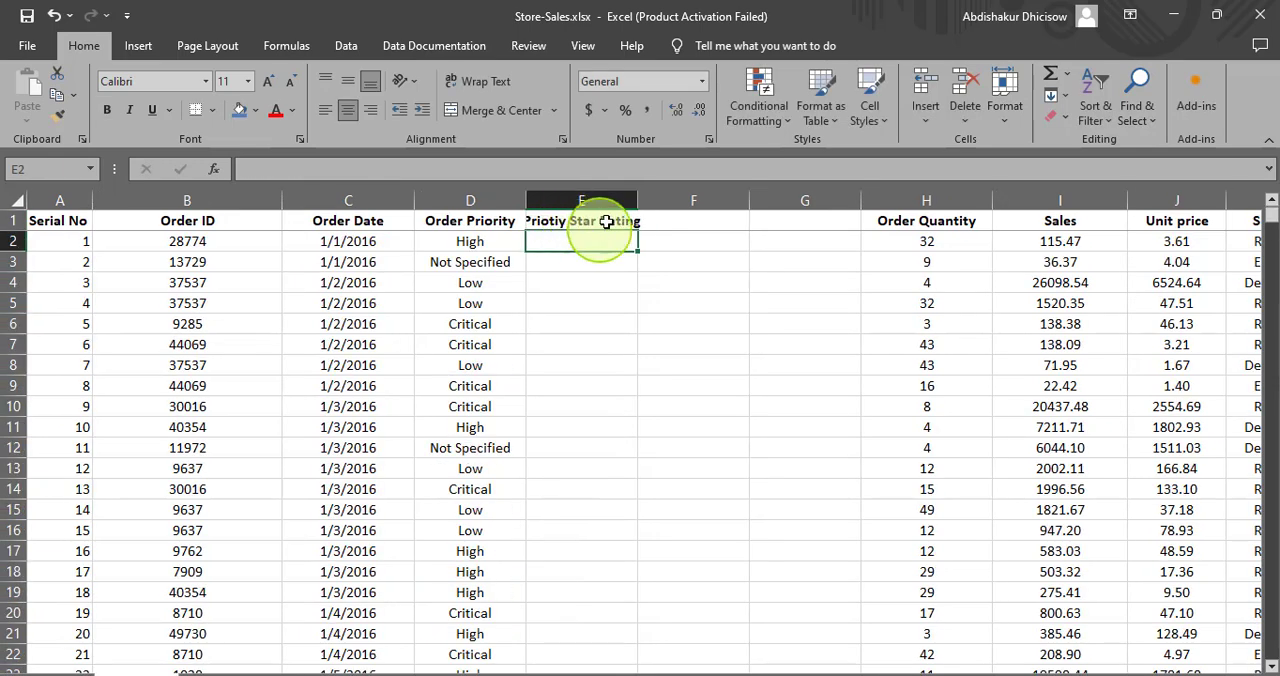
double_click(638, 199)
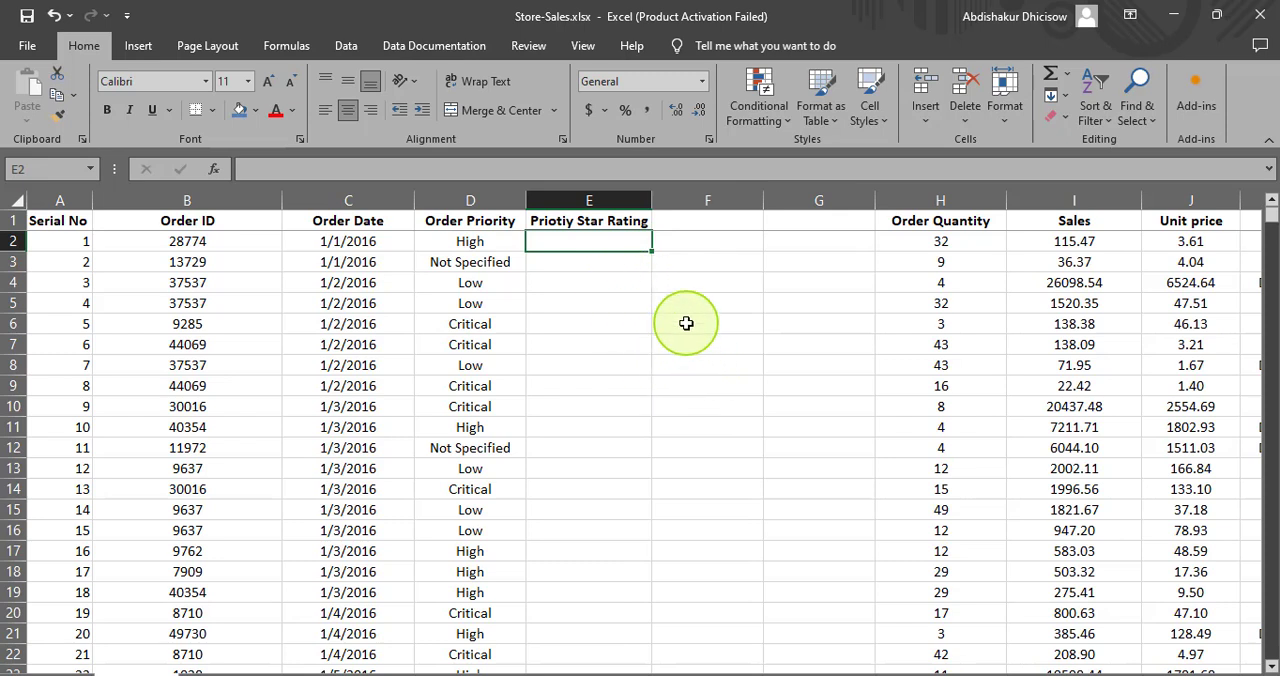
- Enter the order priority levels Low, Medium and High in cells F6, F7 and F8
left_click(686, 323)
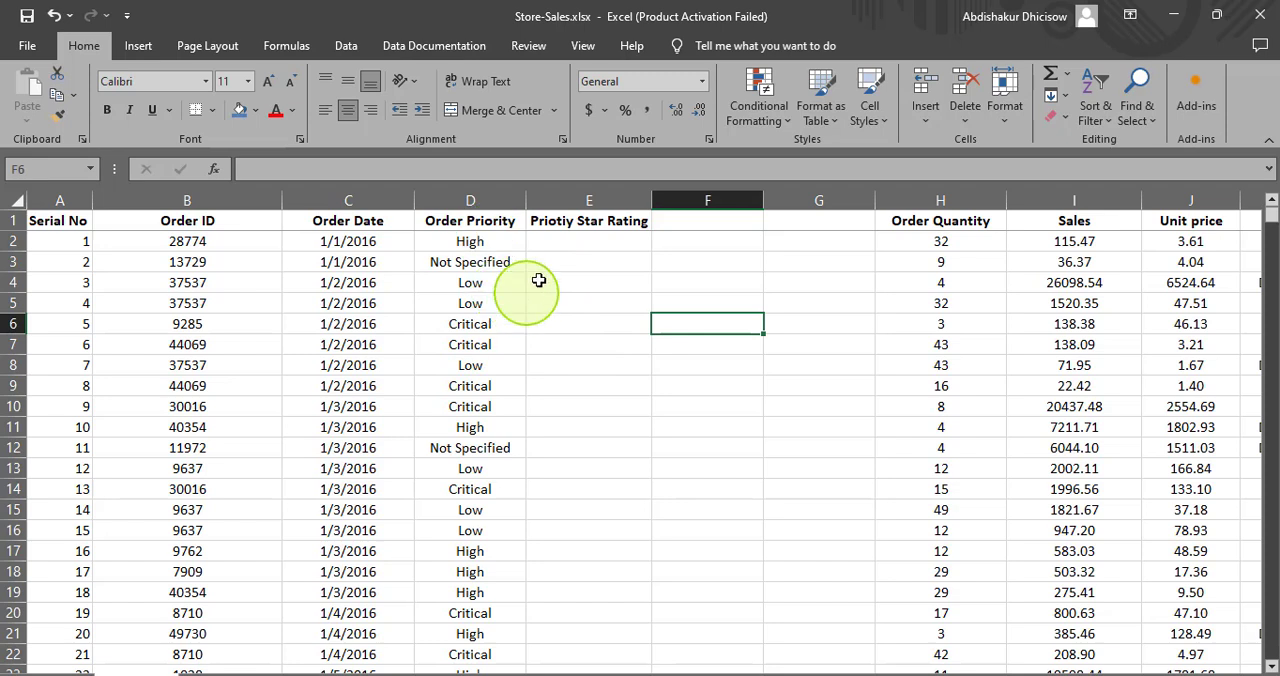
type("Lo")
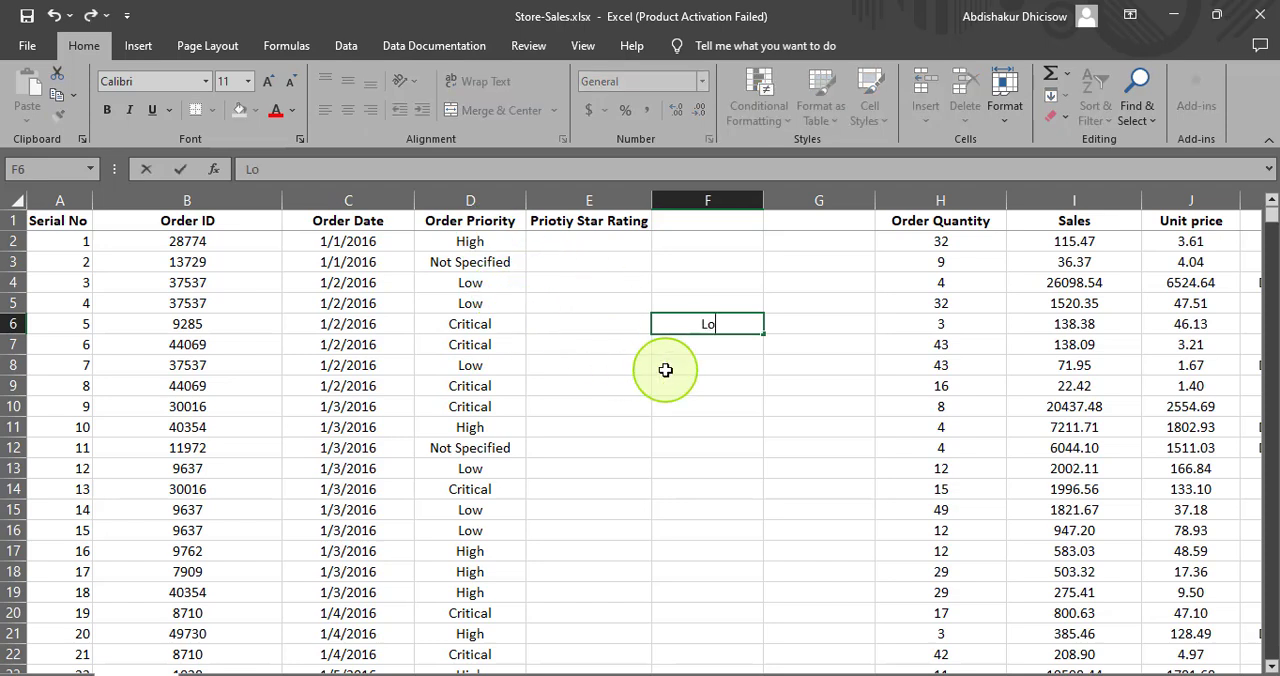
type("w")
left_click(695, 344)
type("Medium")
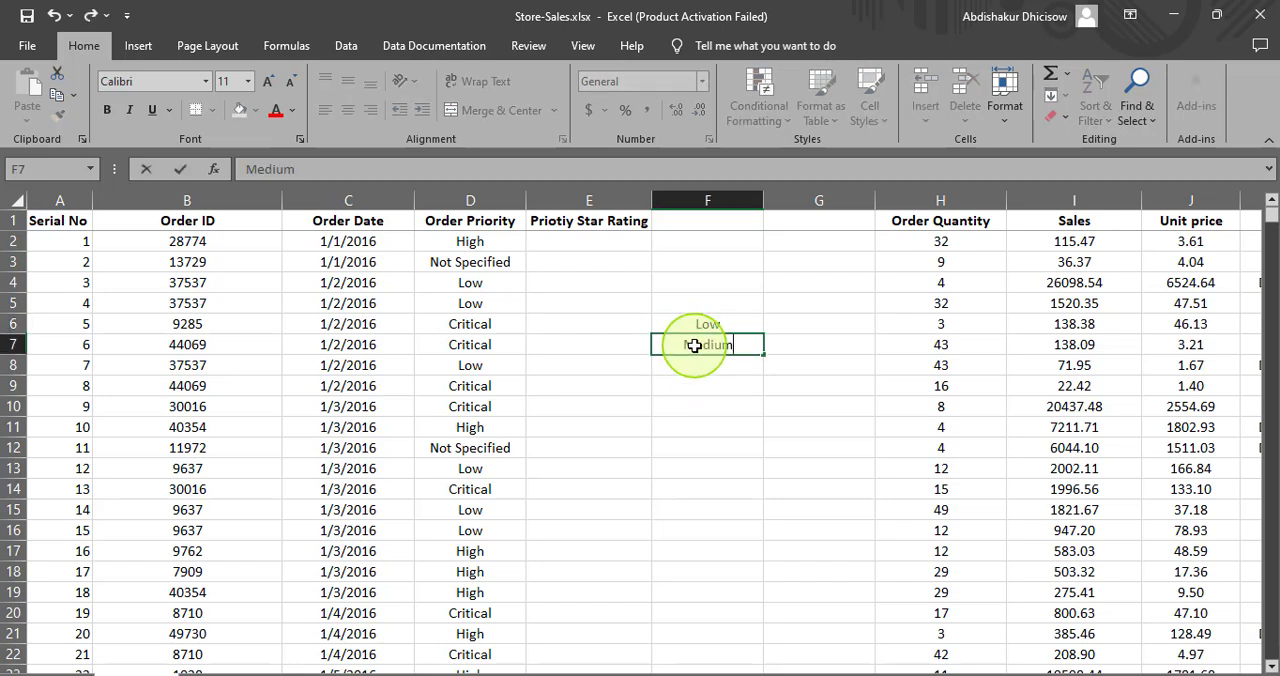
left_click(697, 366)
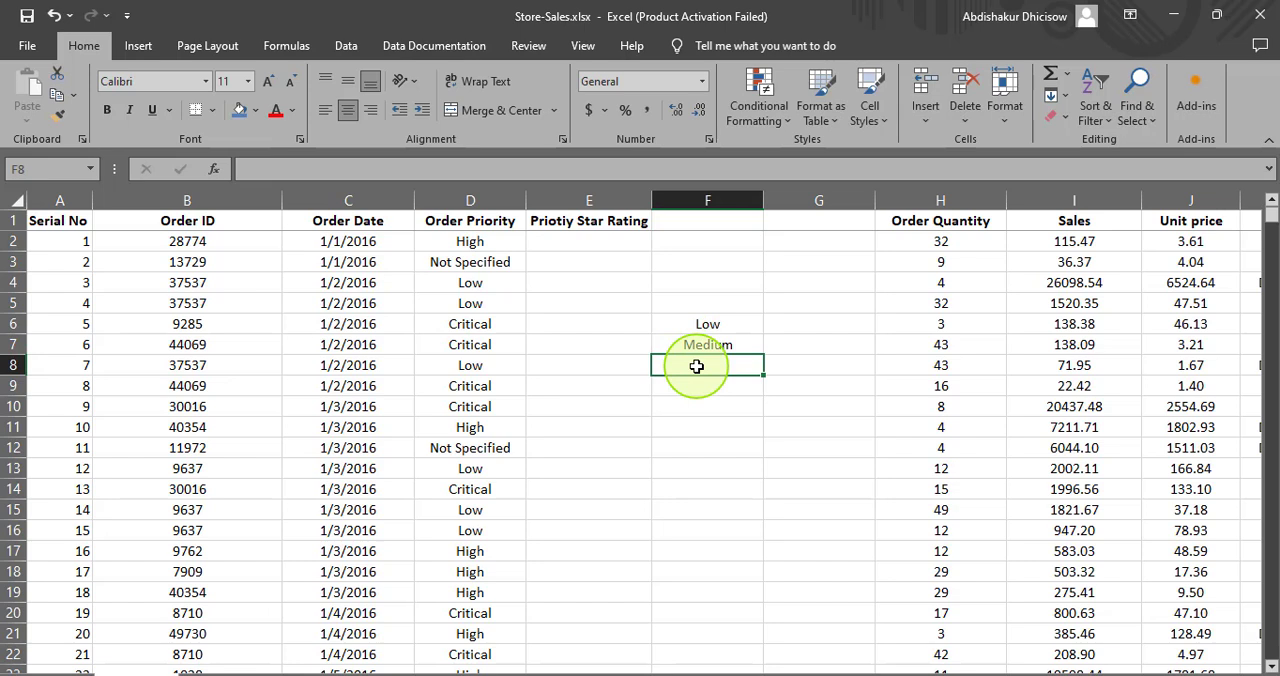
type("Hi")
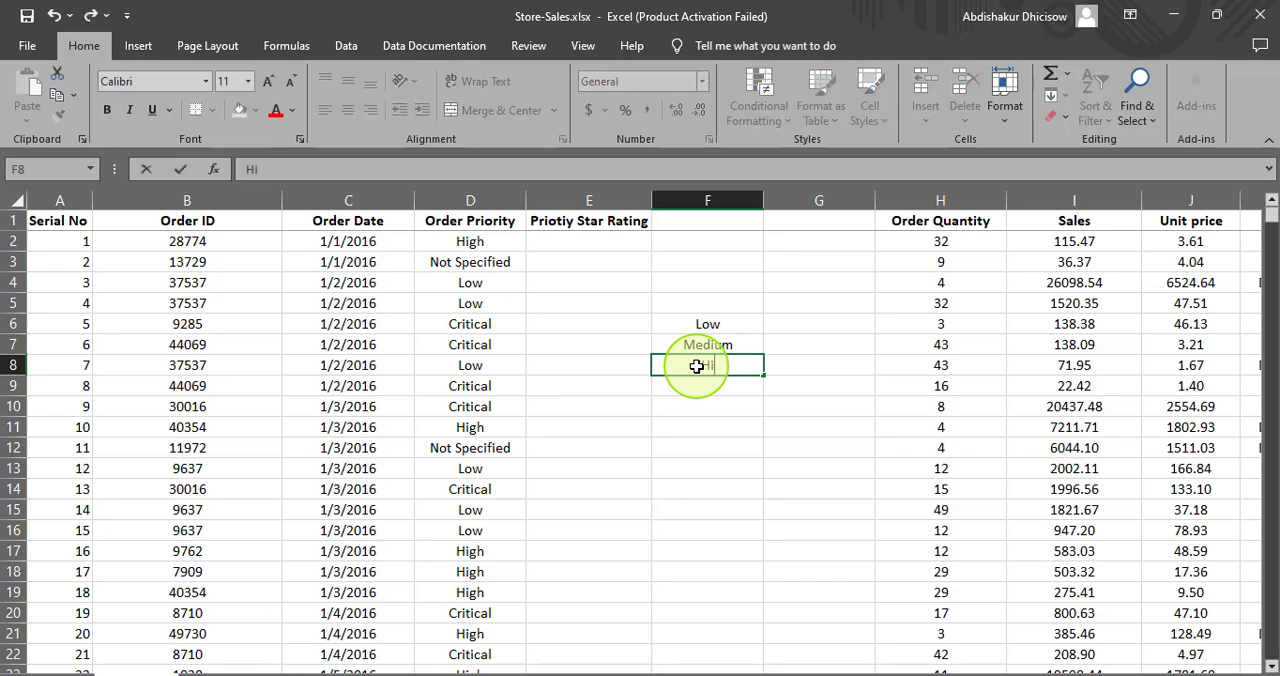
type("gh")
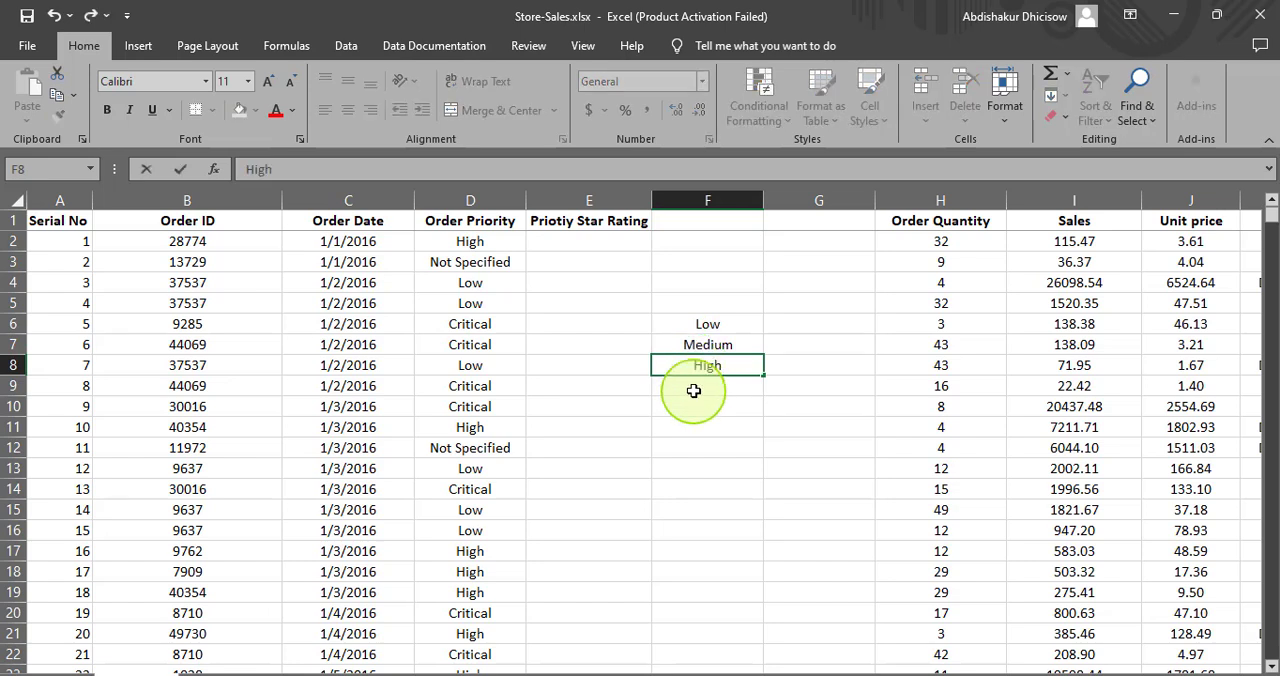
- Add the priority levels Critical in F9 and Not Specified in F10
left_click(694, 389)
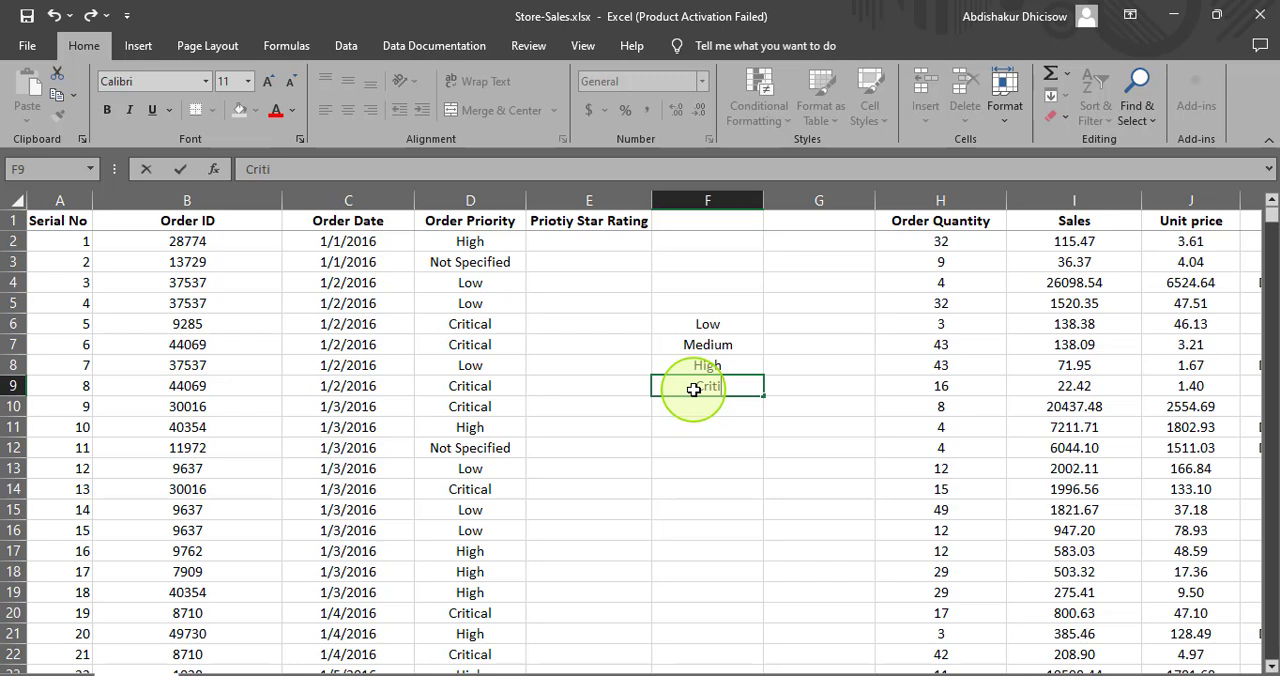
type("Critical")
key("ctrl+Return")
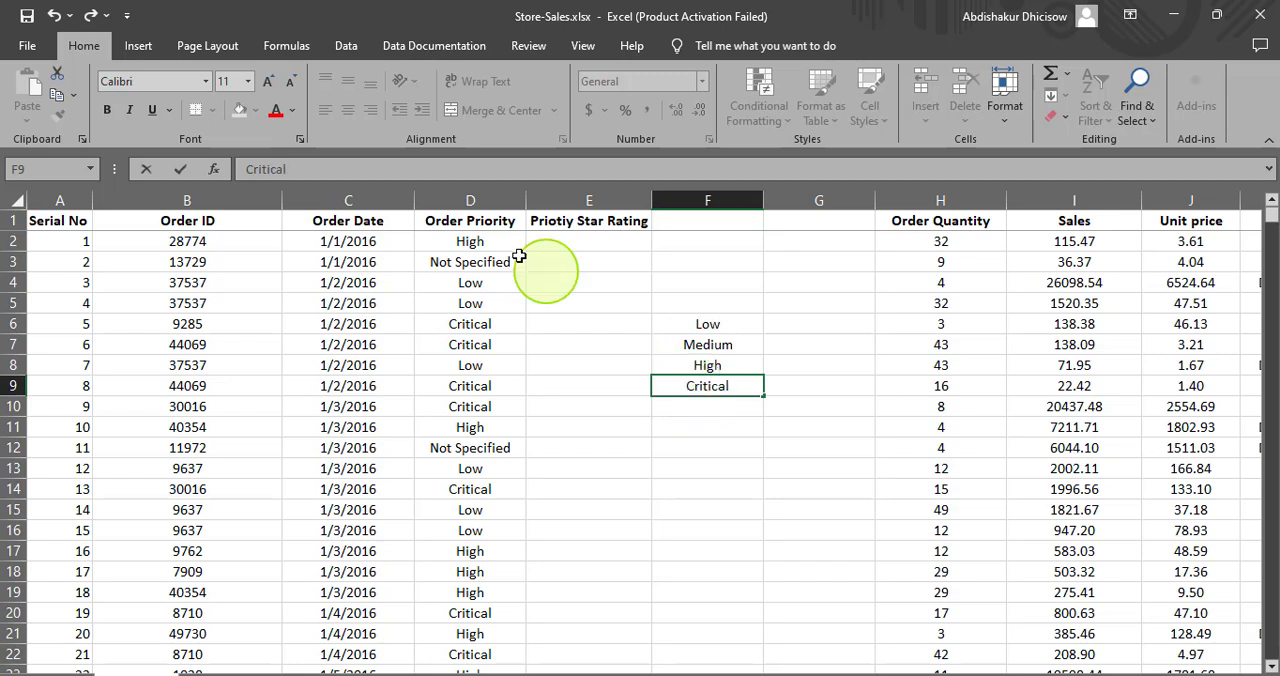
left_click(706, 406)
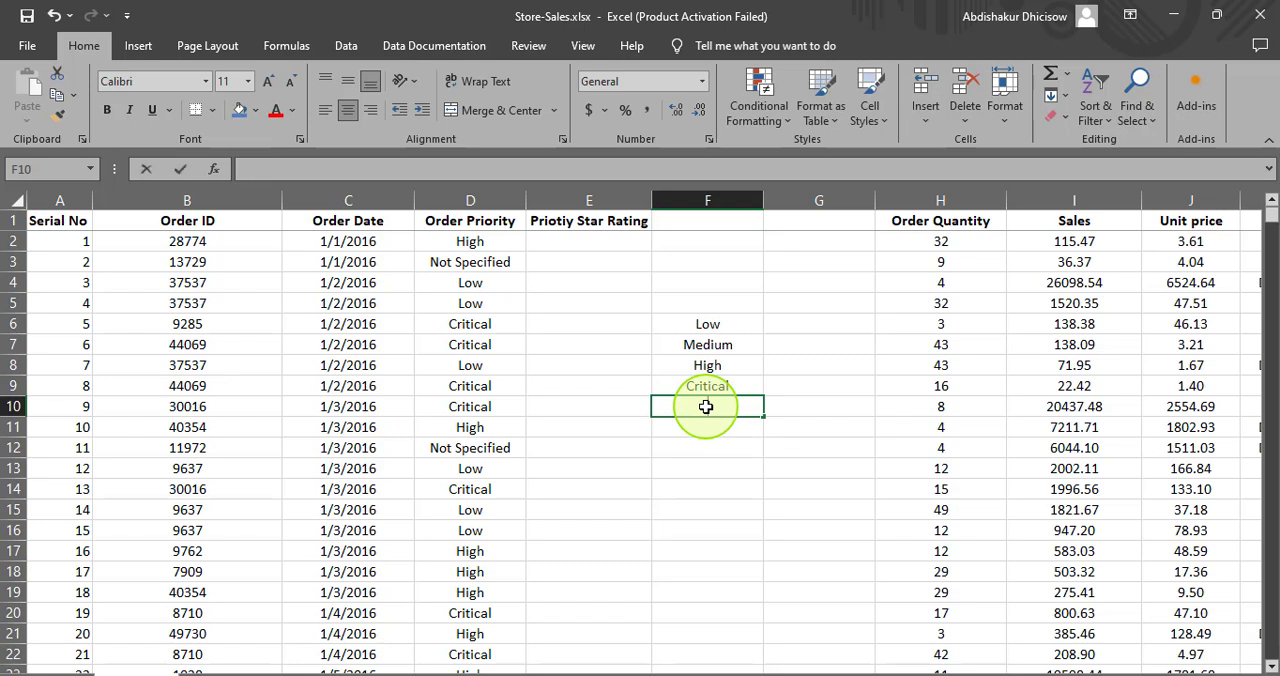
type("Not")
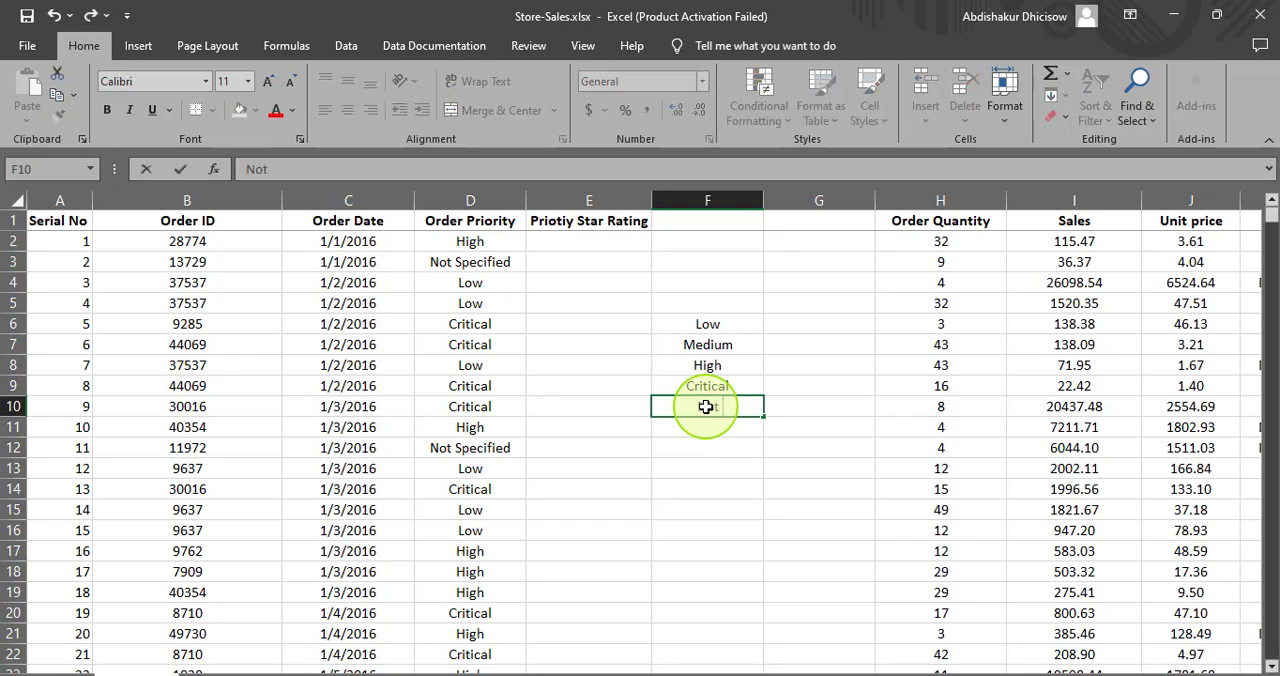
type(" Specified")
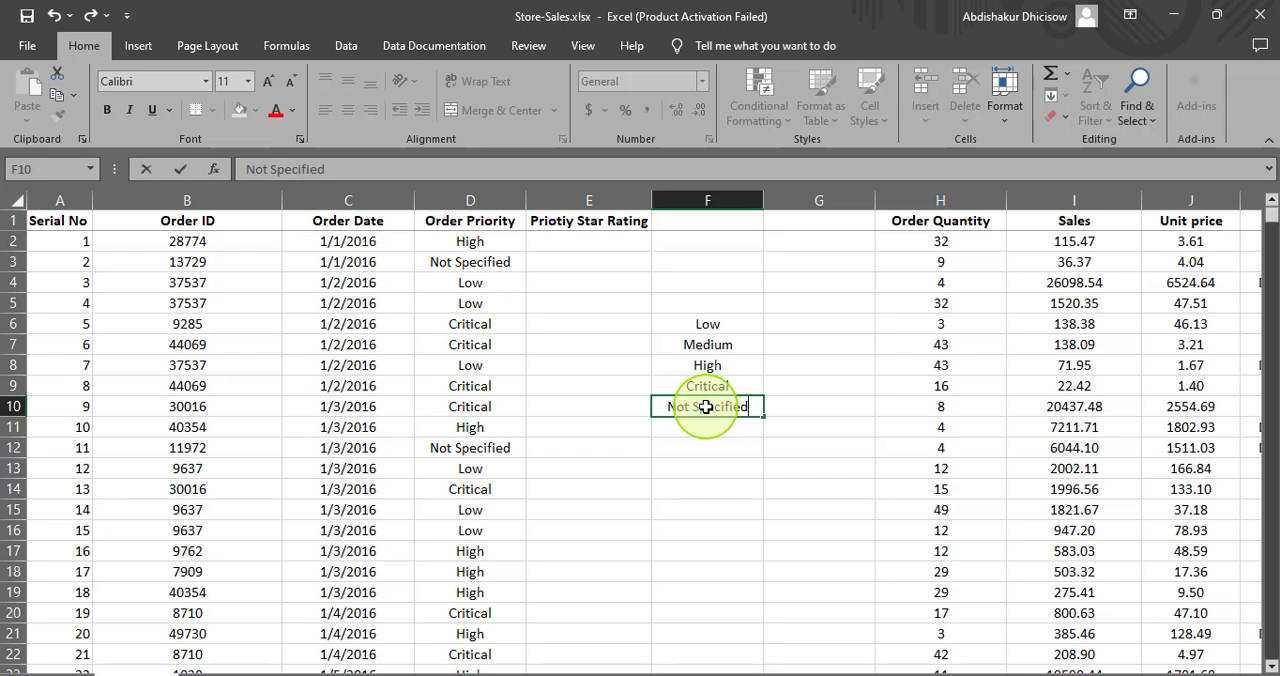
- Enter star ratings beside the priority levels: * in G6 and G7, ** in G8, *** in G9 and * in G10
left_click(817, 320)
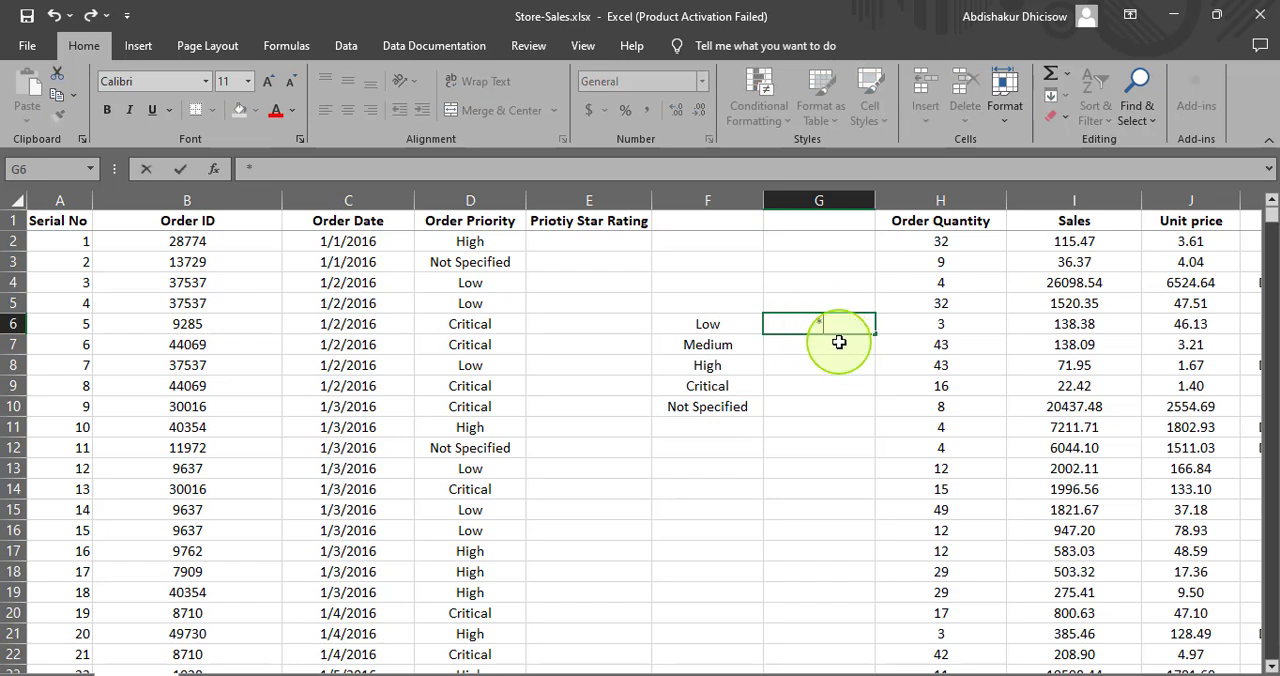
left_click(839, 342)
type("*")
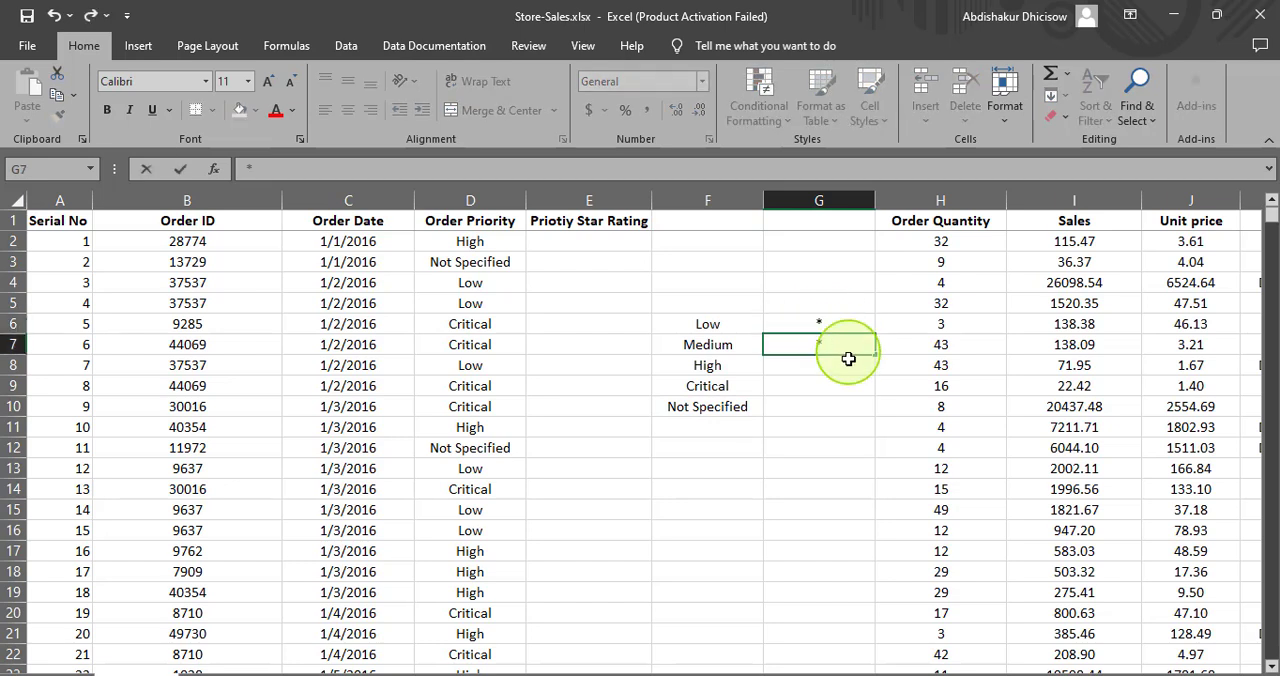
left_click(829, 366)
type("**")
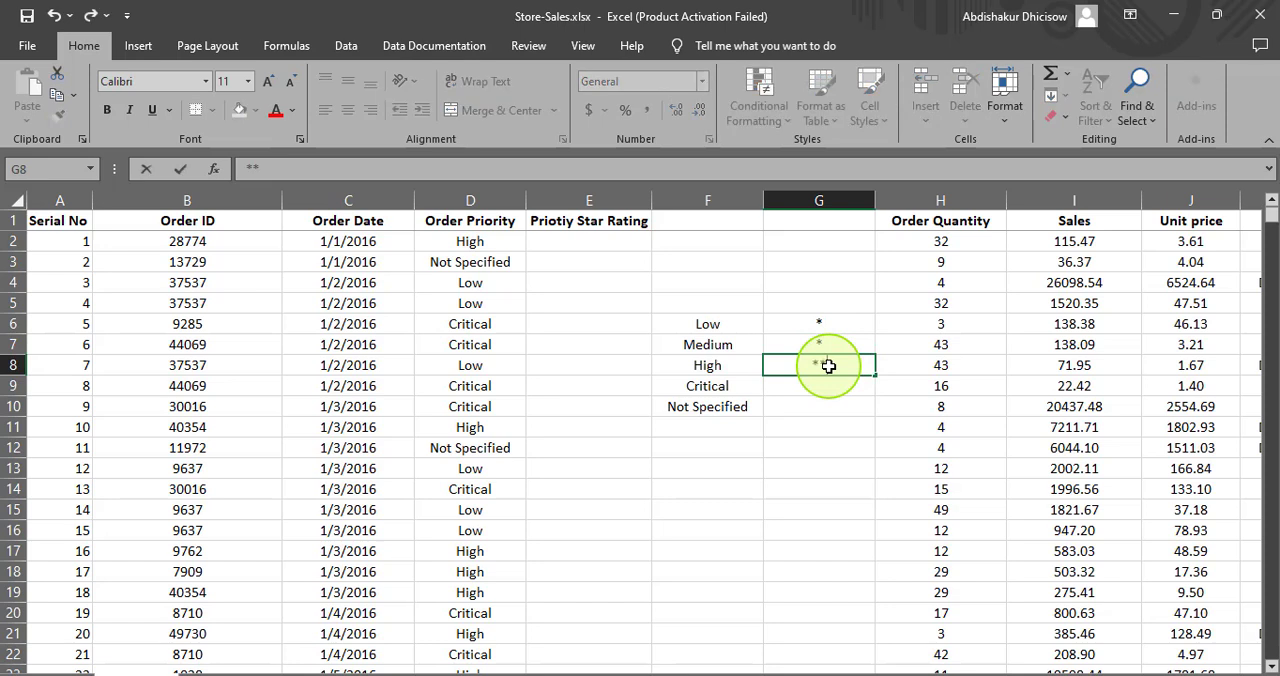
left_click(805, 393)
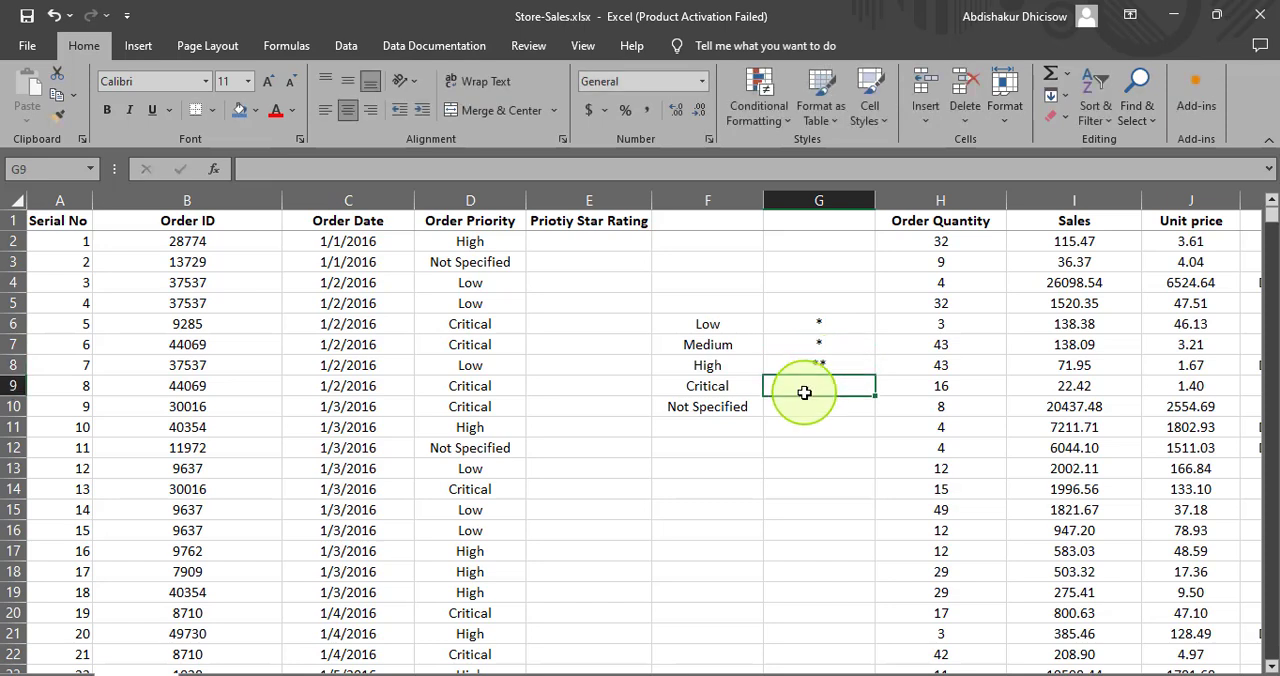
type("**")
left_click(803, 407)
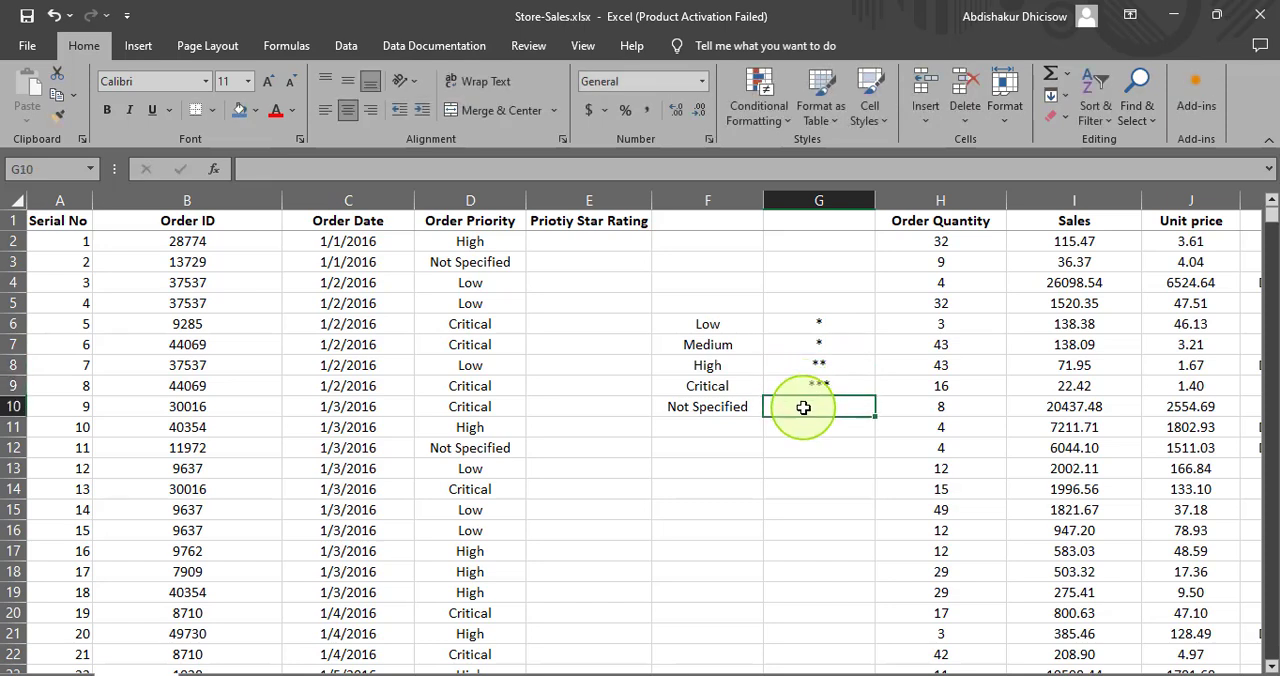
type("*")
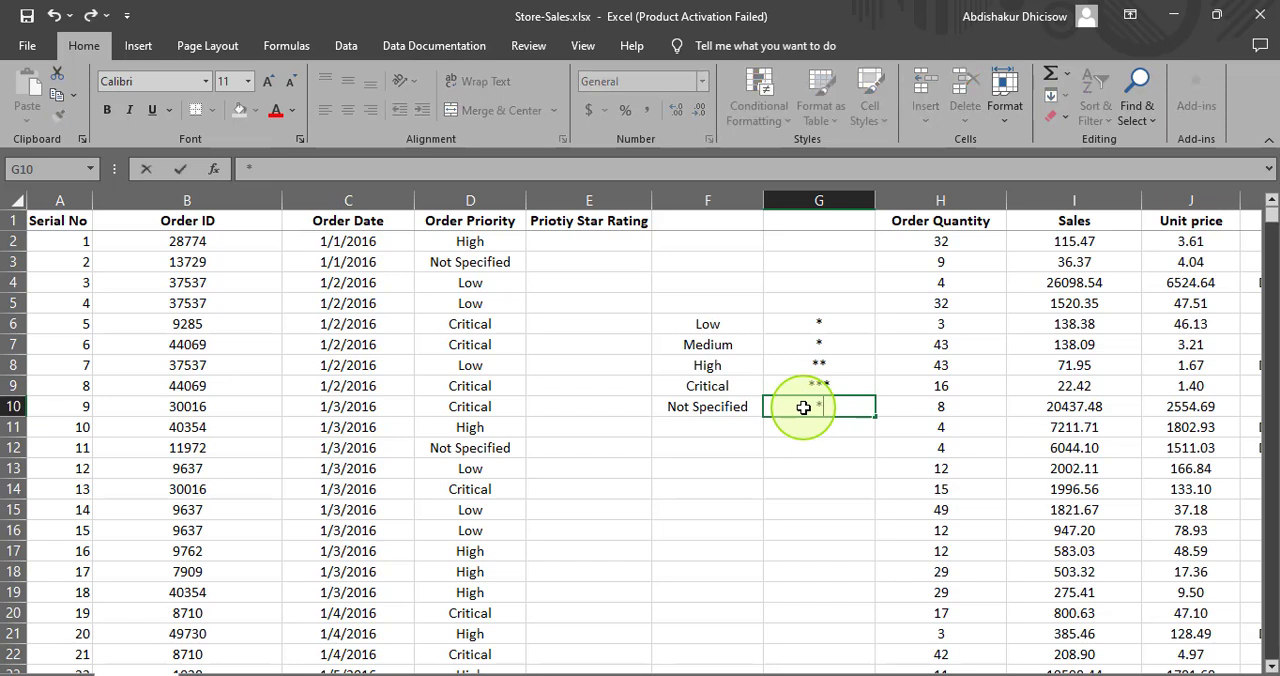
left_click(816, 469)
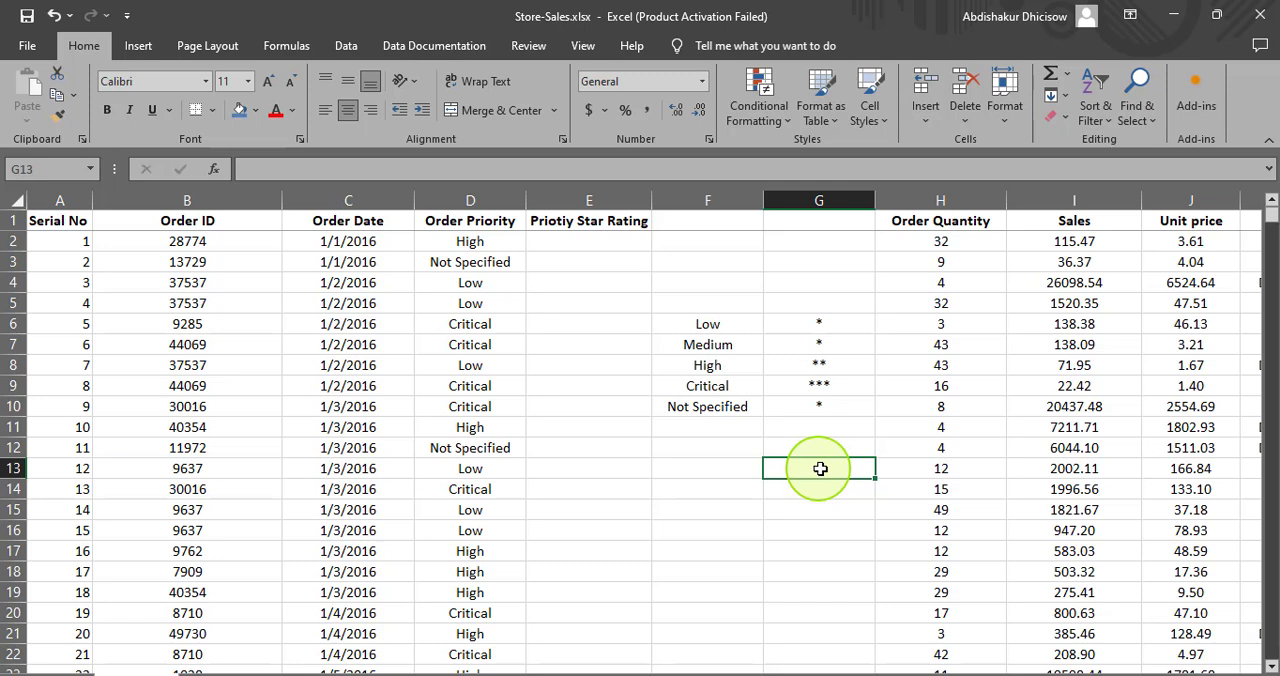
left_click(546, 240)
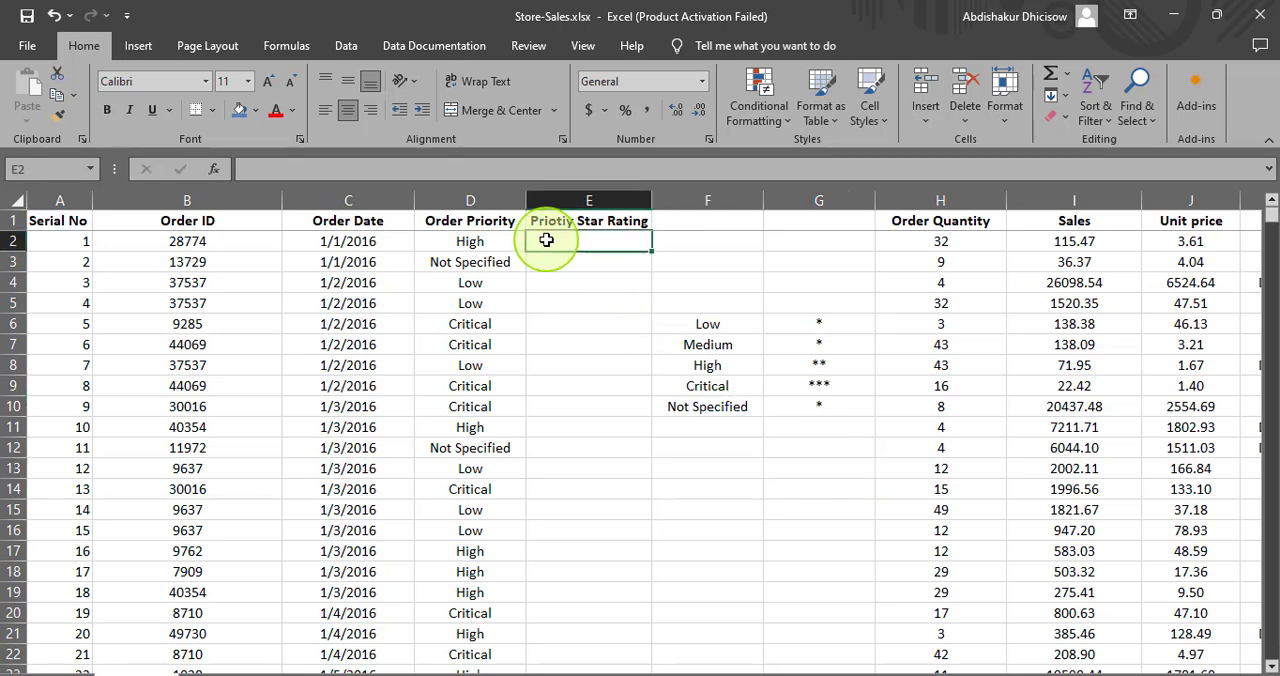
type("=vlook")
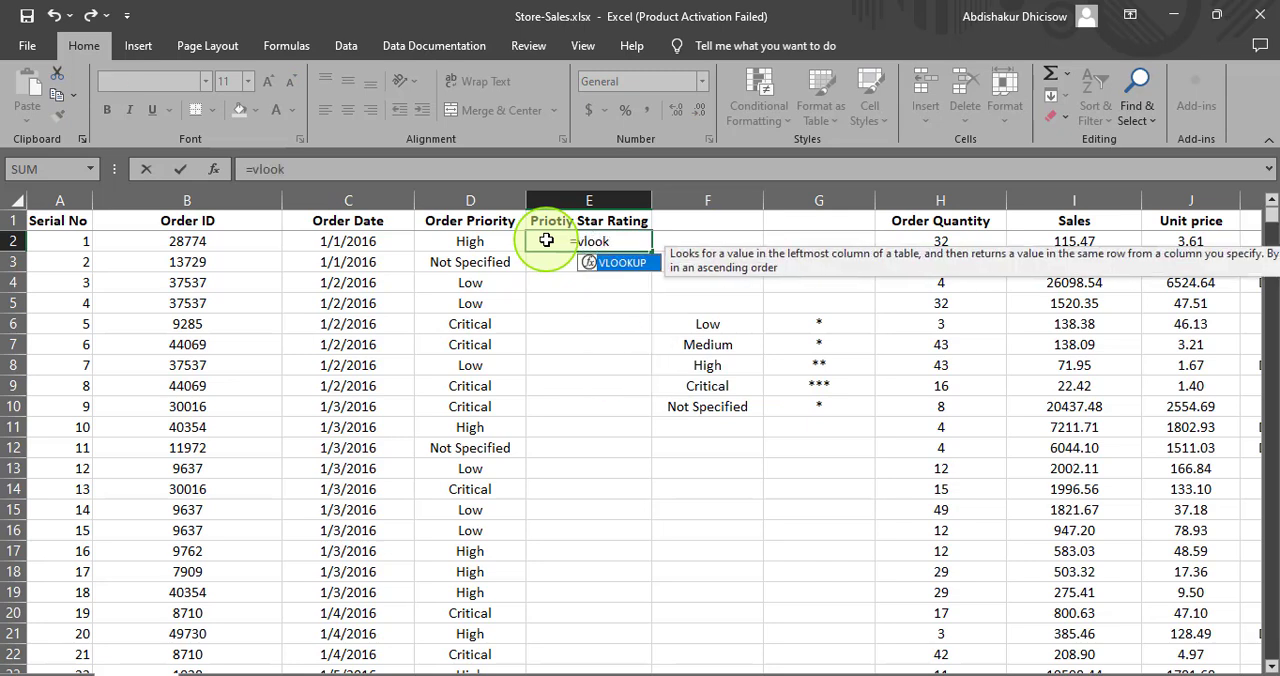
key("Tab")
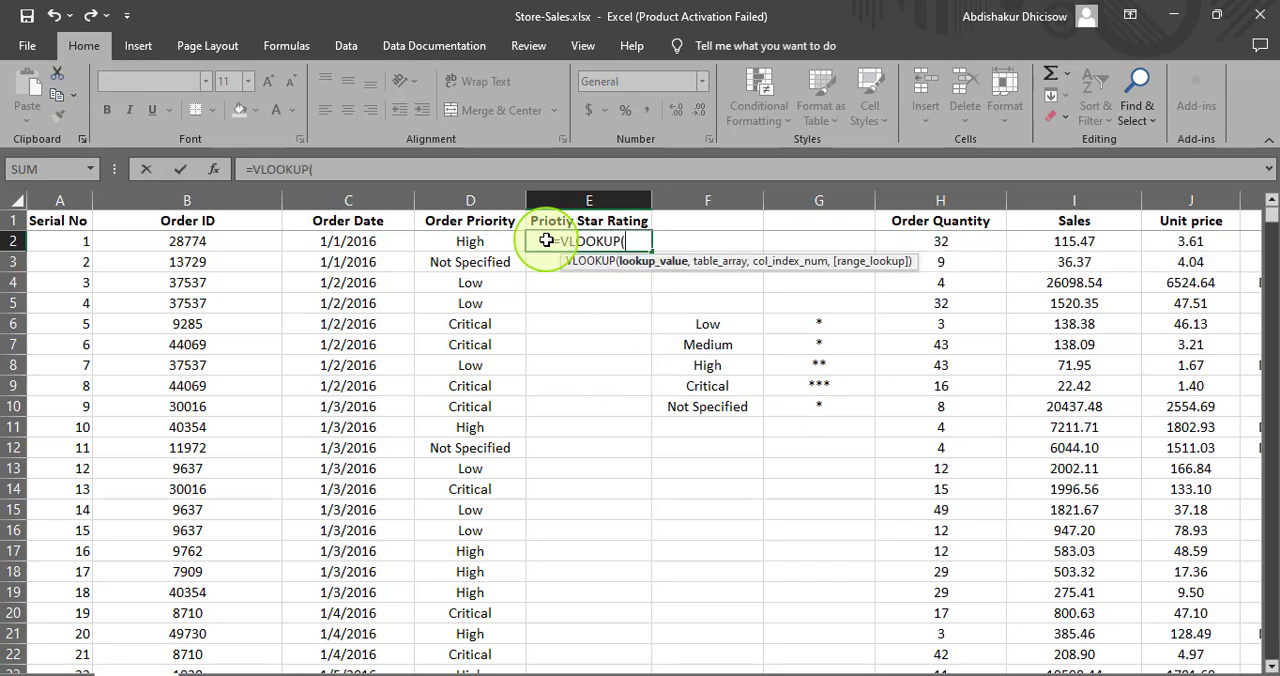
left_click(487, 240)
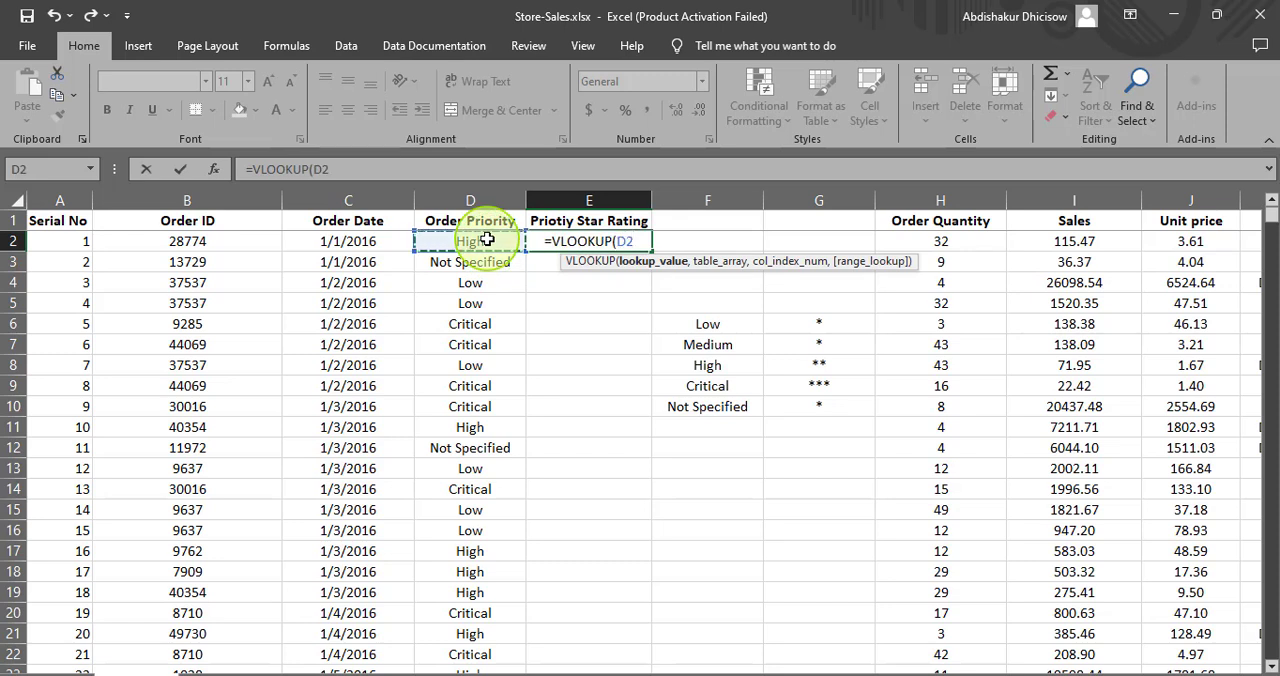
type(",")
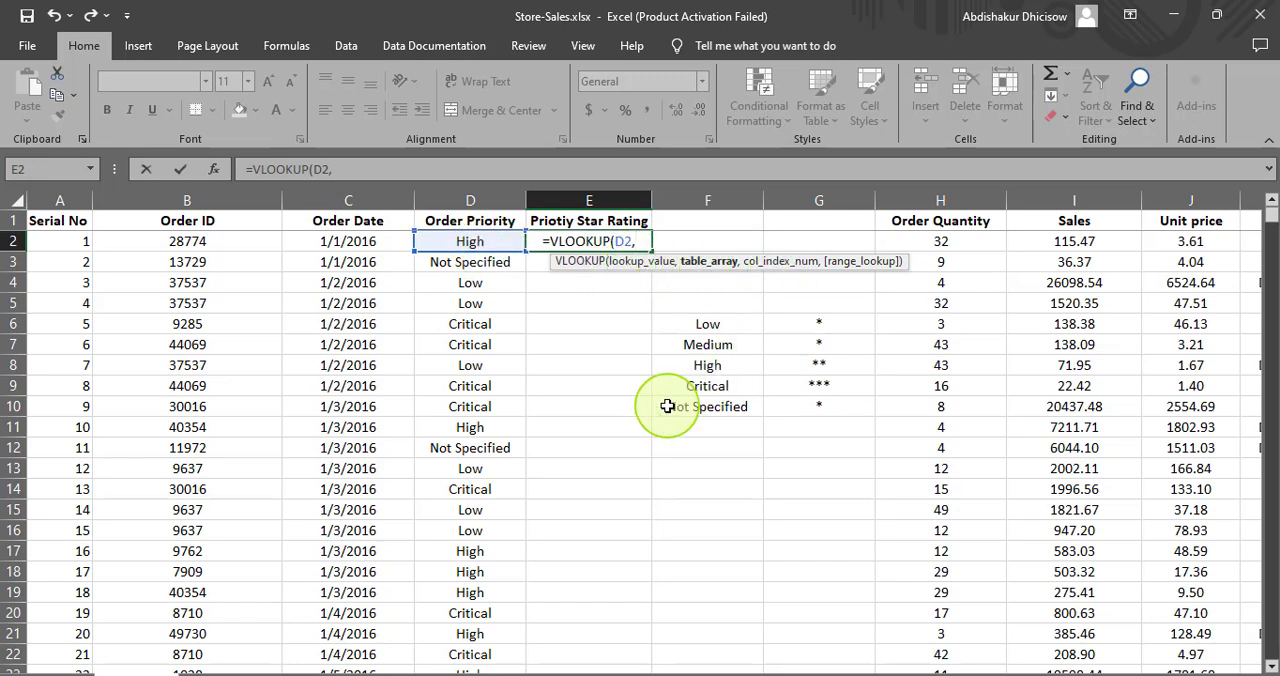
left_click_drag(666, 319, 851, 400)
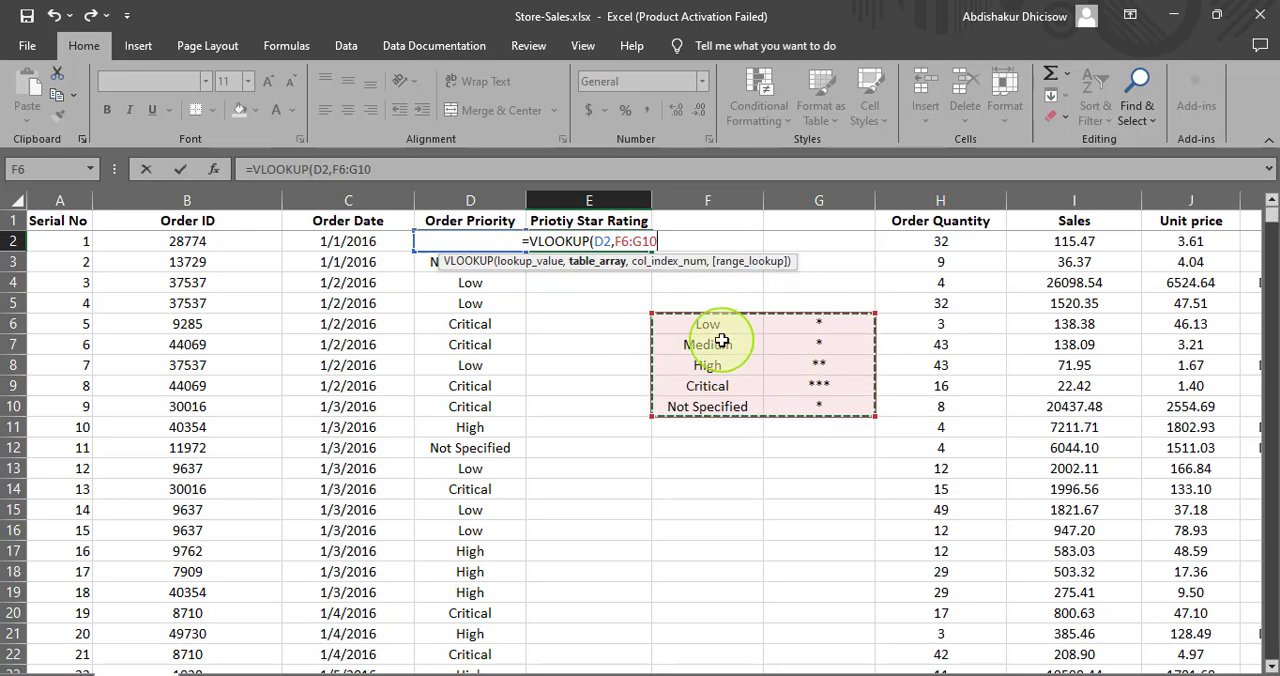
key("BackSpace")
key("BackSpace")
key("BackSpace")
key("BackSpace")
key("BackSpace")
key("BackSpace")
key("BackSpace")
key("BackSpace")
key("BackSpace")
key("BackSpace")
key("BackSpace")
key("BackSpace")
key("BackSpace")
key("BackSpace")
key("BackSpace")
key("BackSpace")
key("BackSpace")
key("BackSpace")
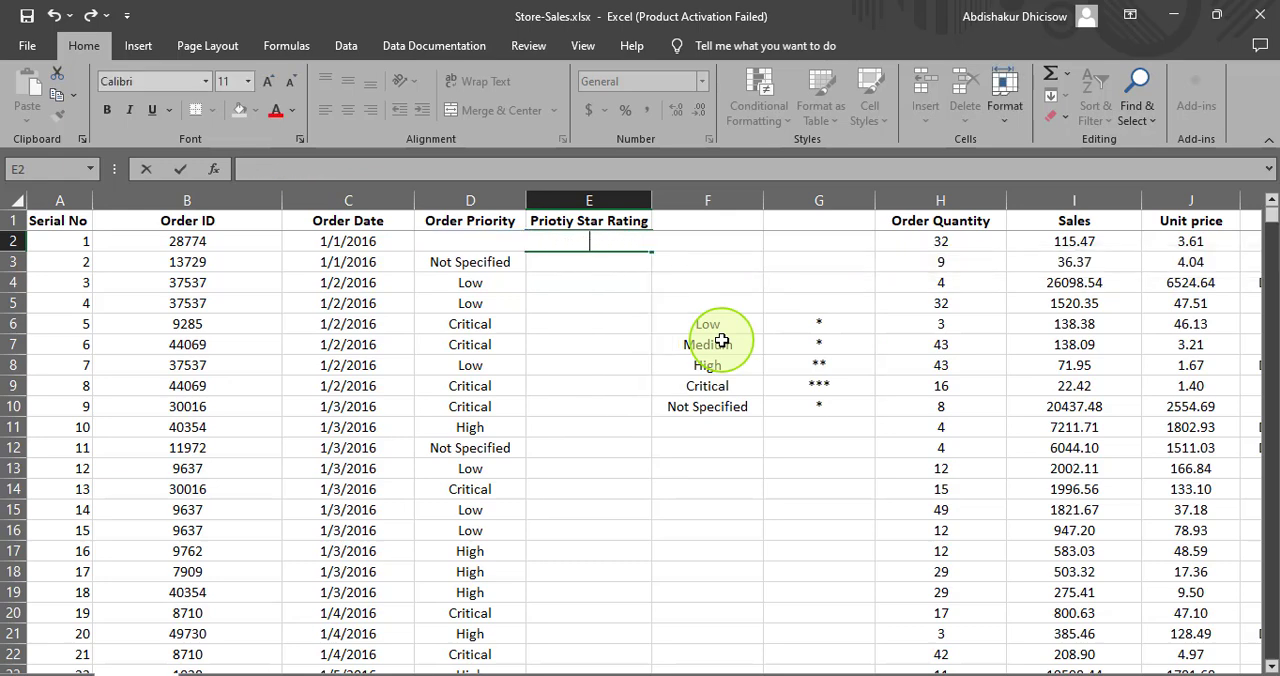
left_click(710, 507)
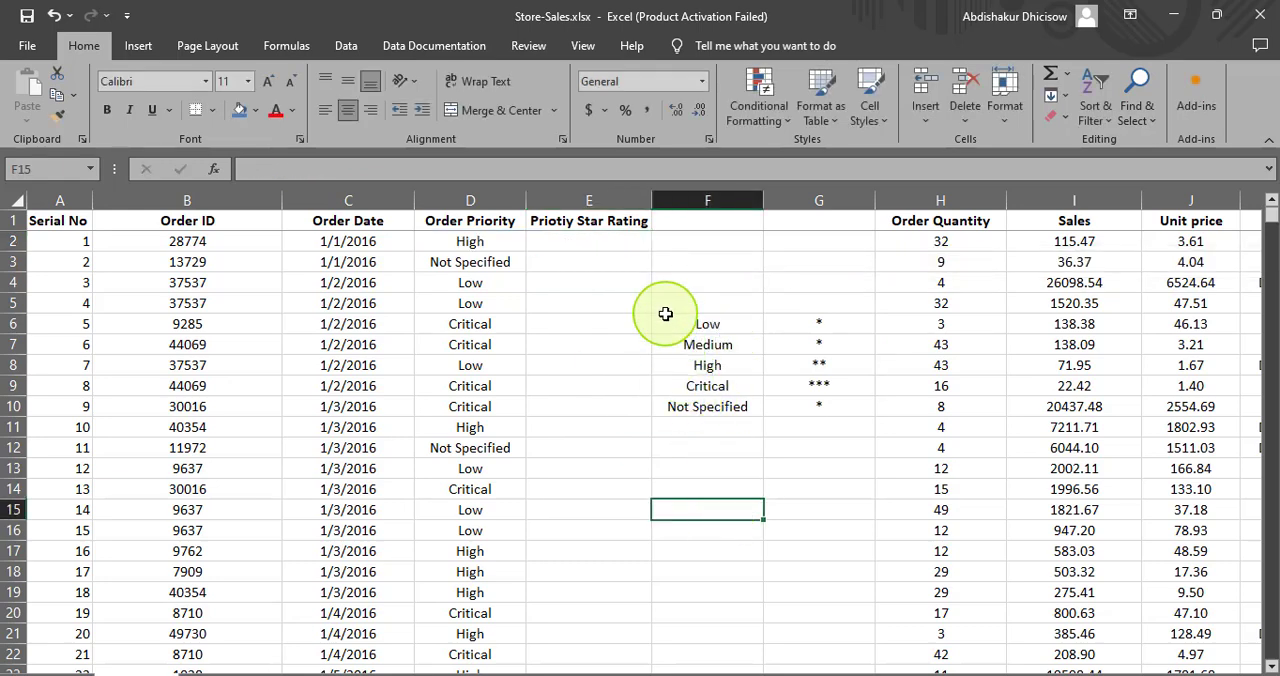
left_click_drag(665, 318, 818, 408)
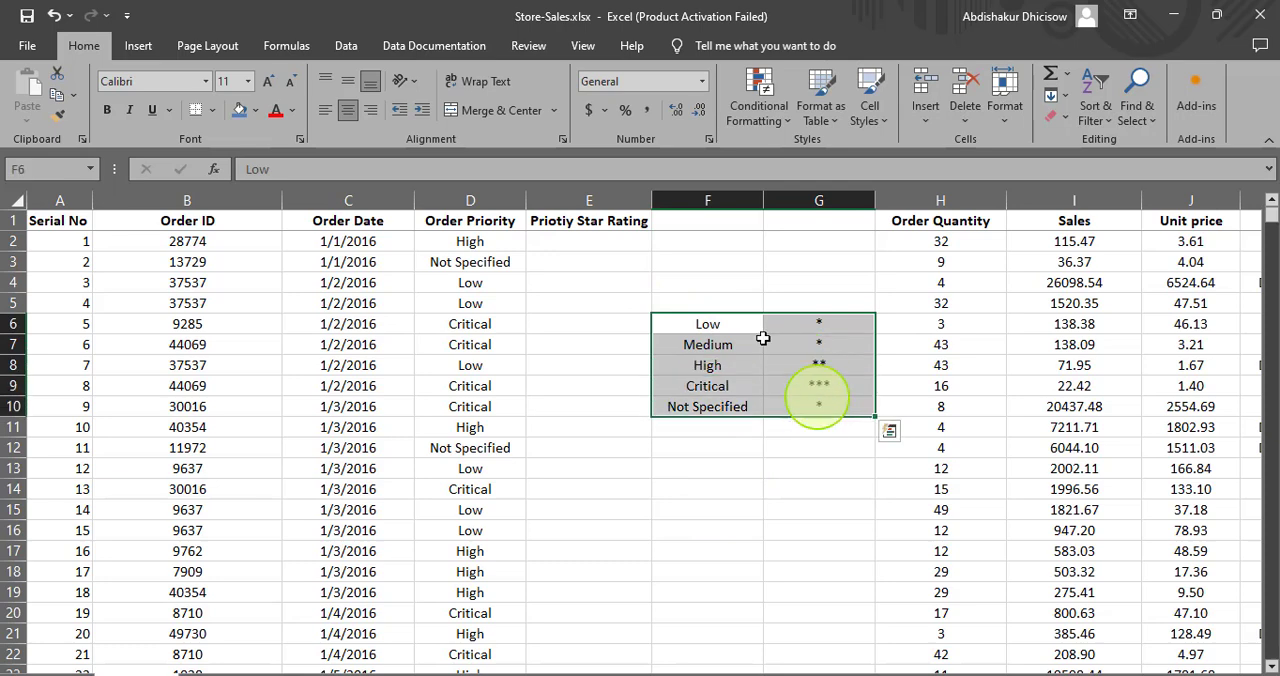
left_click(346, 45)
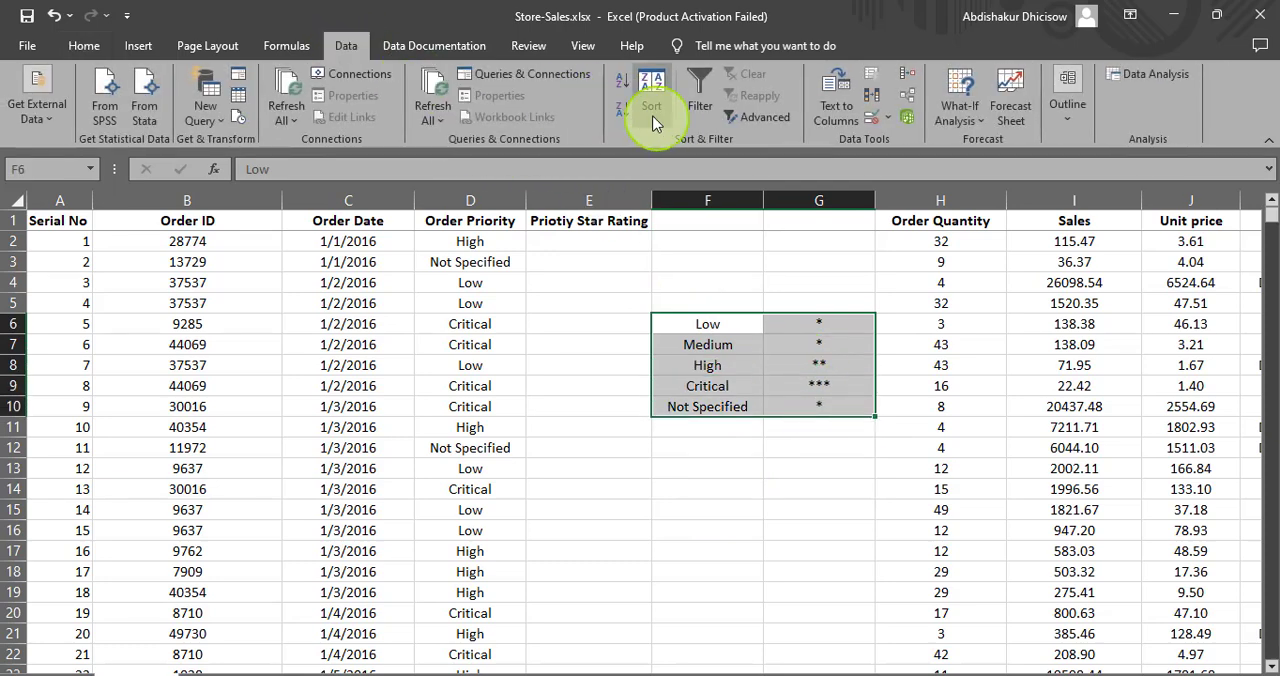
left_click(651, 100)
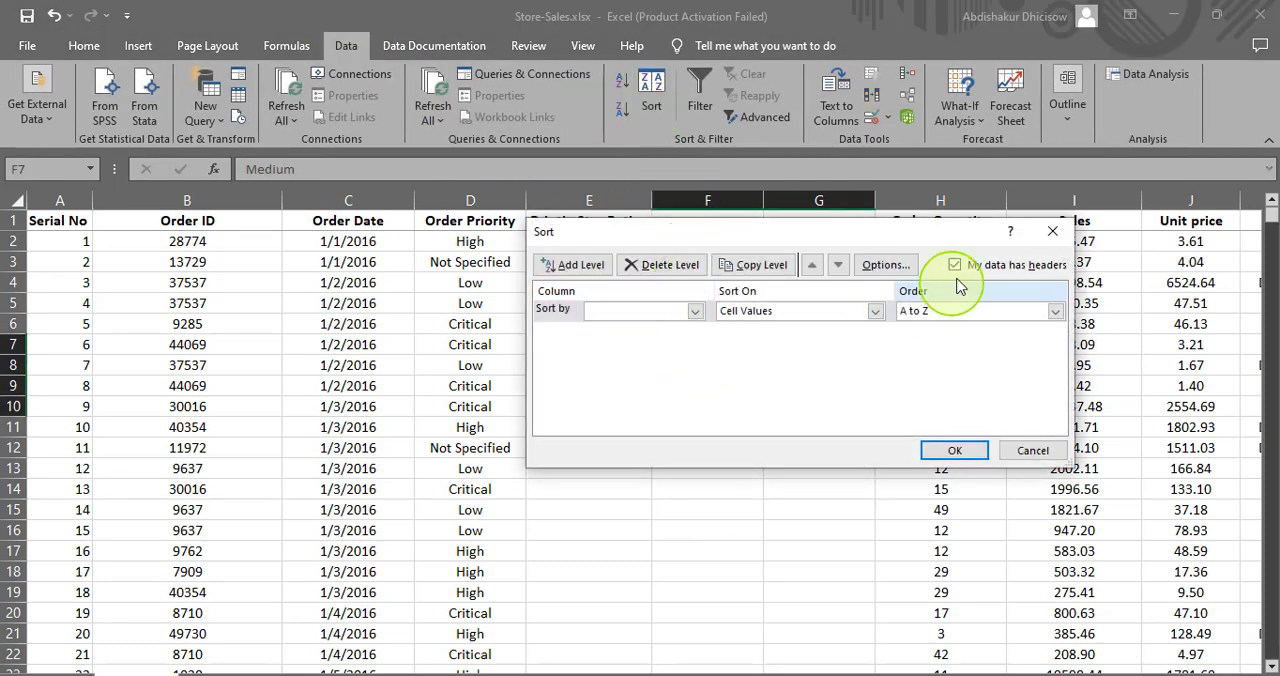
left_click(955, 264)
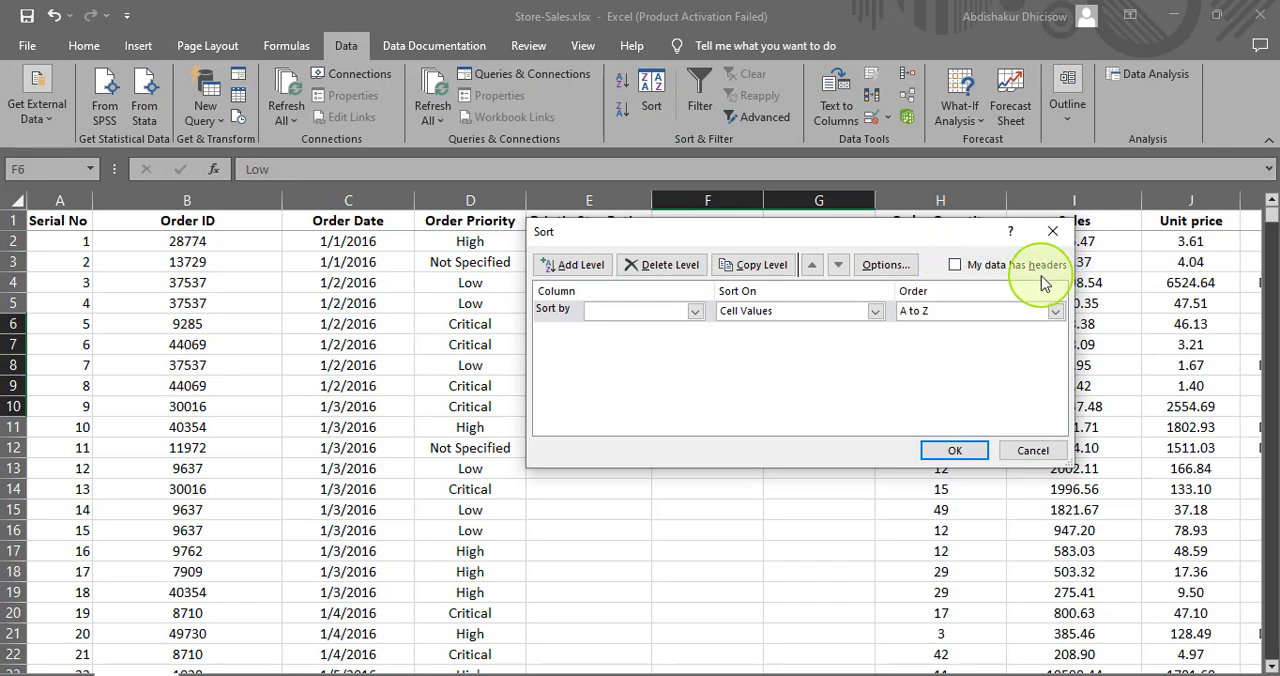
left_click(694, 312)
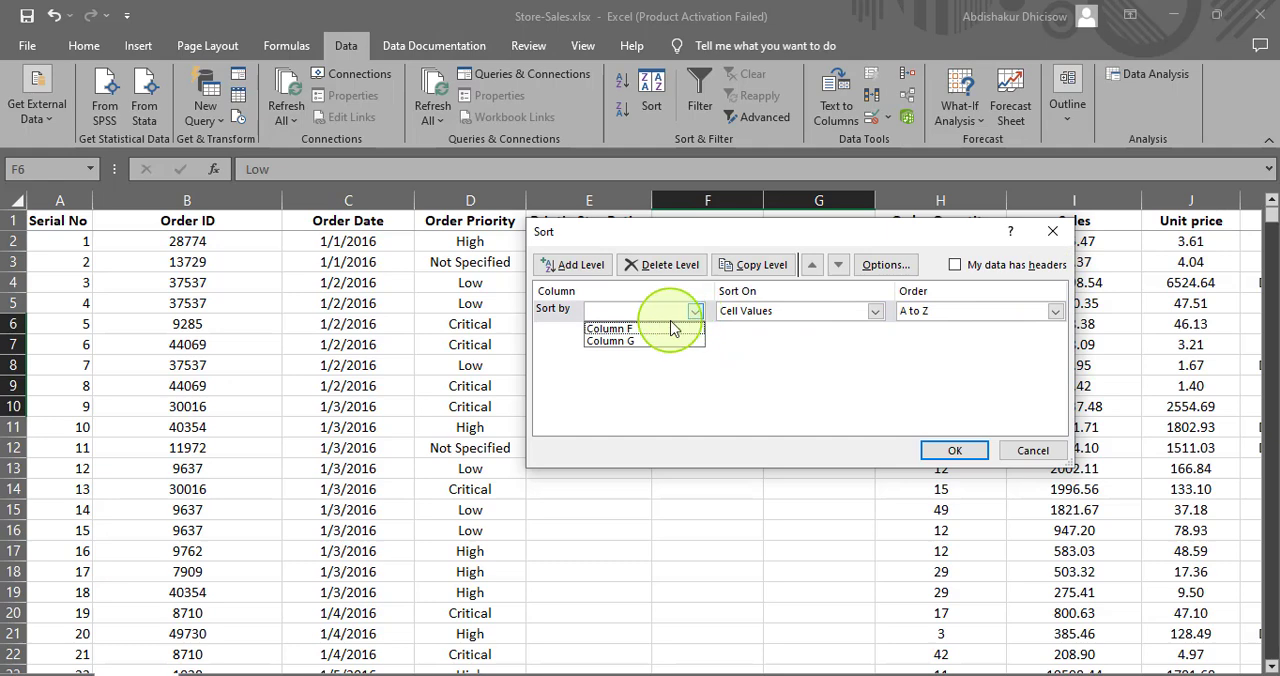
left_click(770, 240)
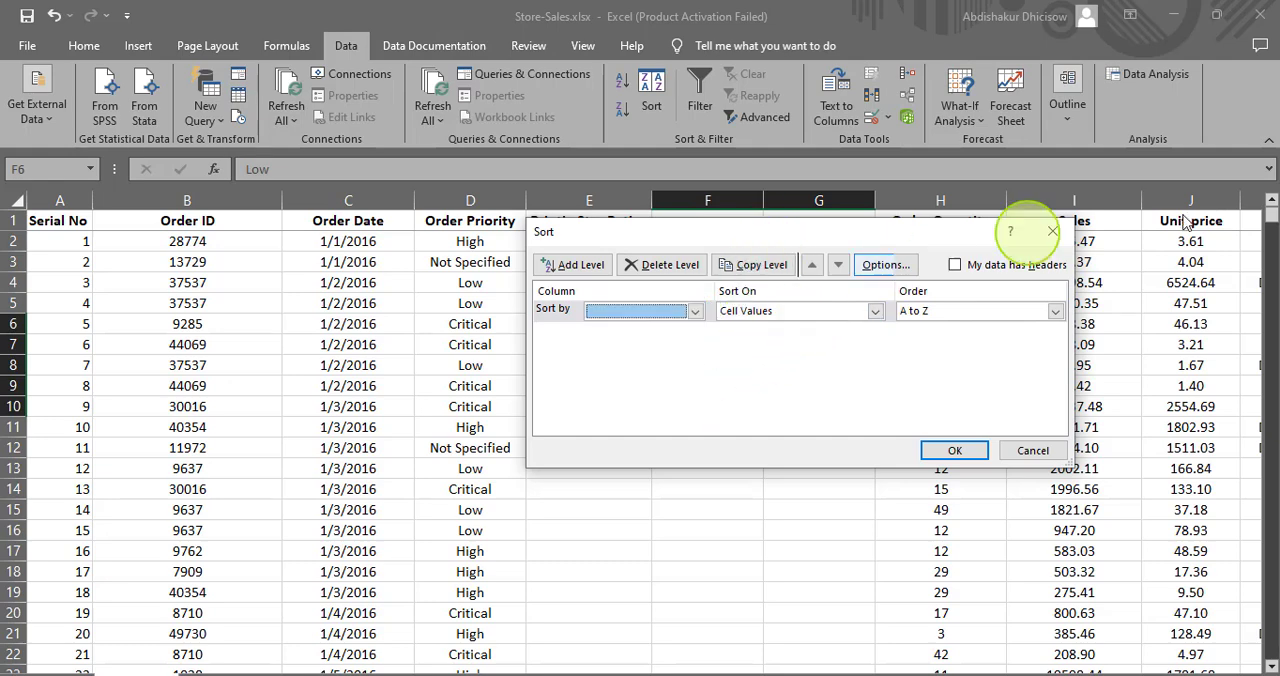
left_click(1052, 231)
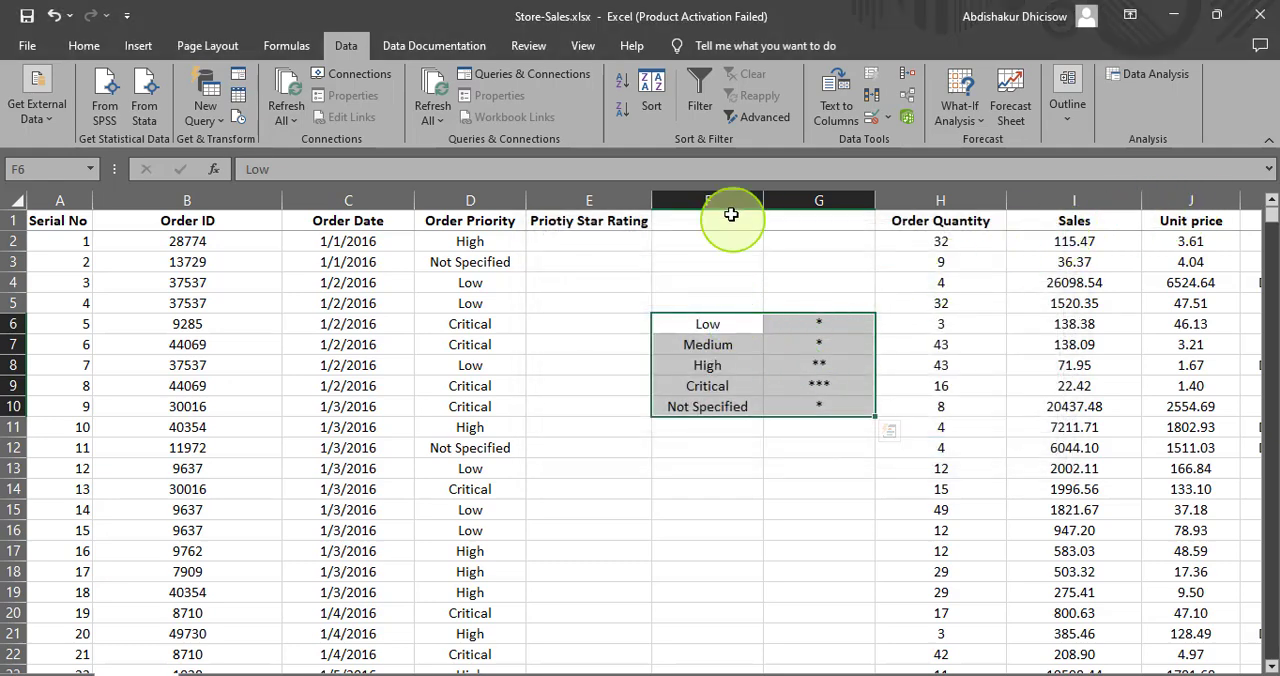
- Sort the priority list in F6:G10 by column F cell values from A to Z, treating it as having no headers
left_click(658, 108)
left_click(695, 311)
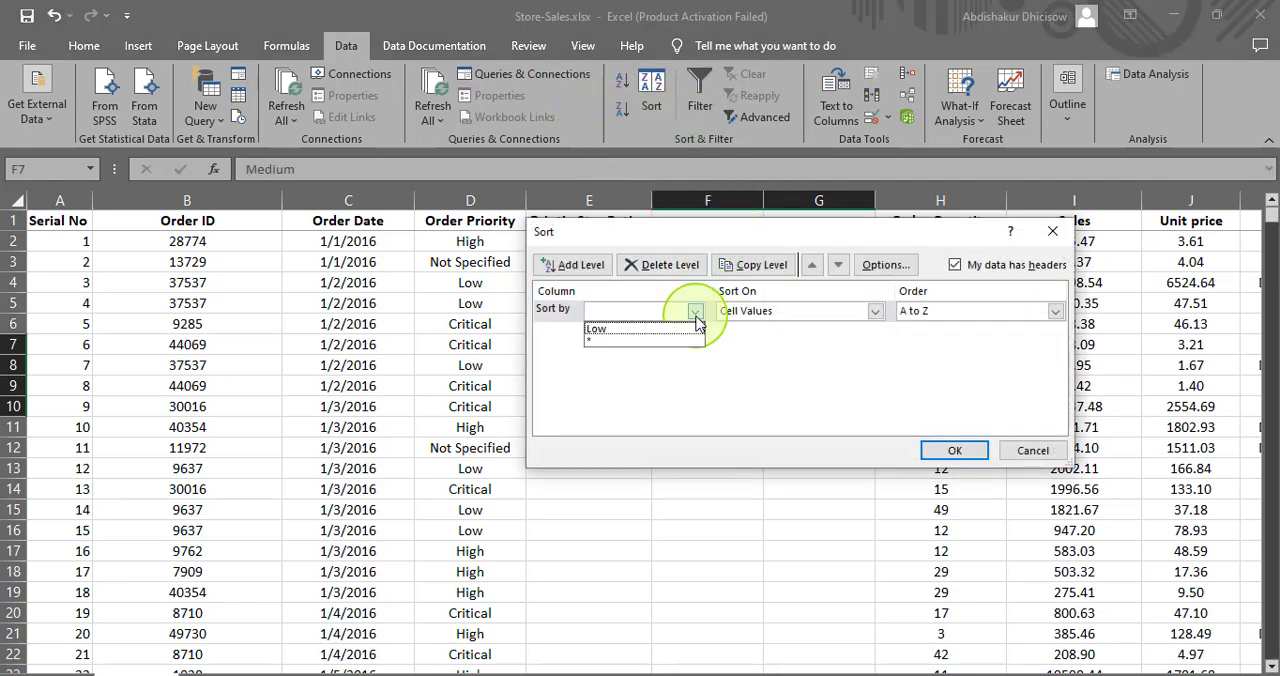
left_click(955, 266)
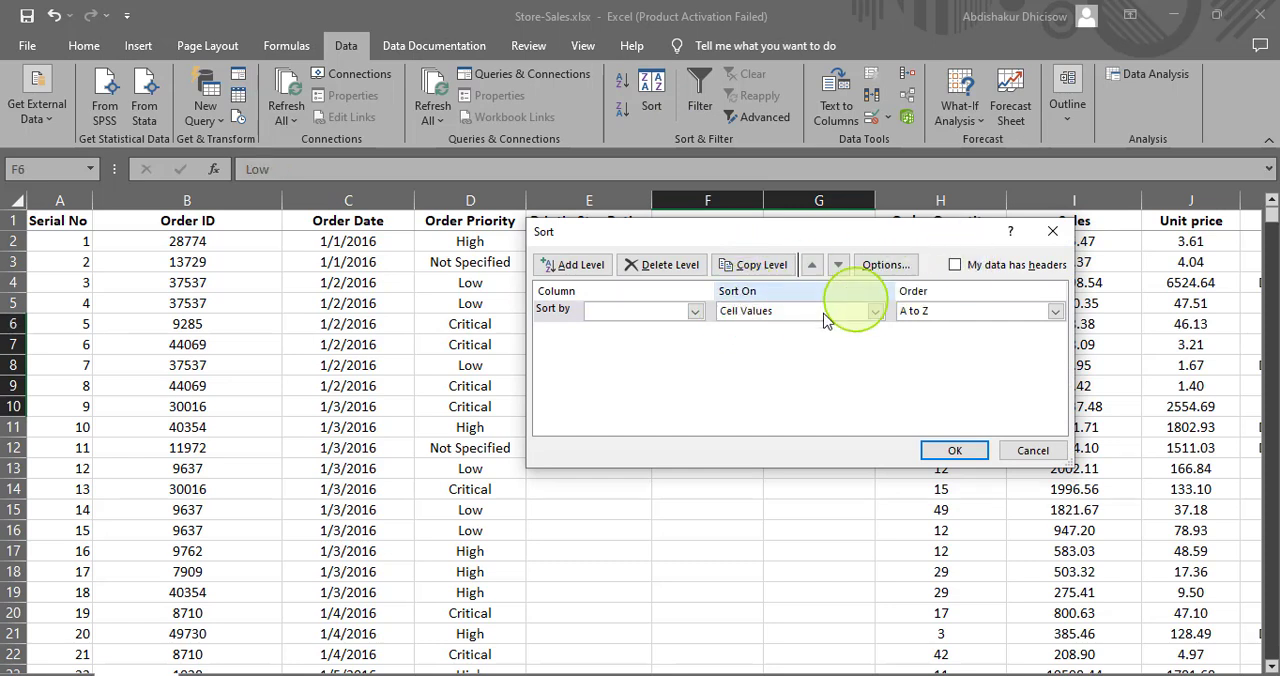
left_click(695, 311)
left_click(620, 328)
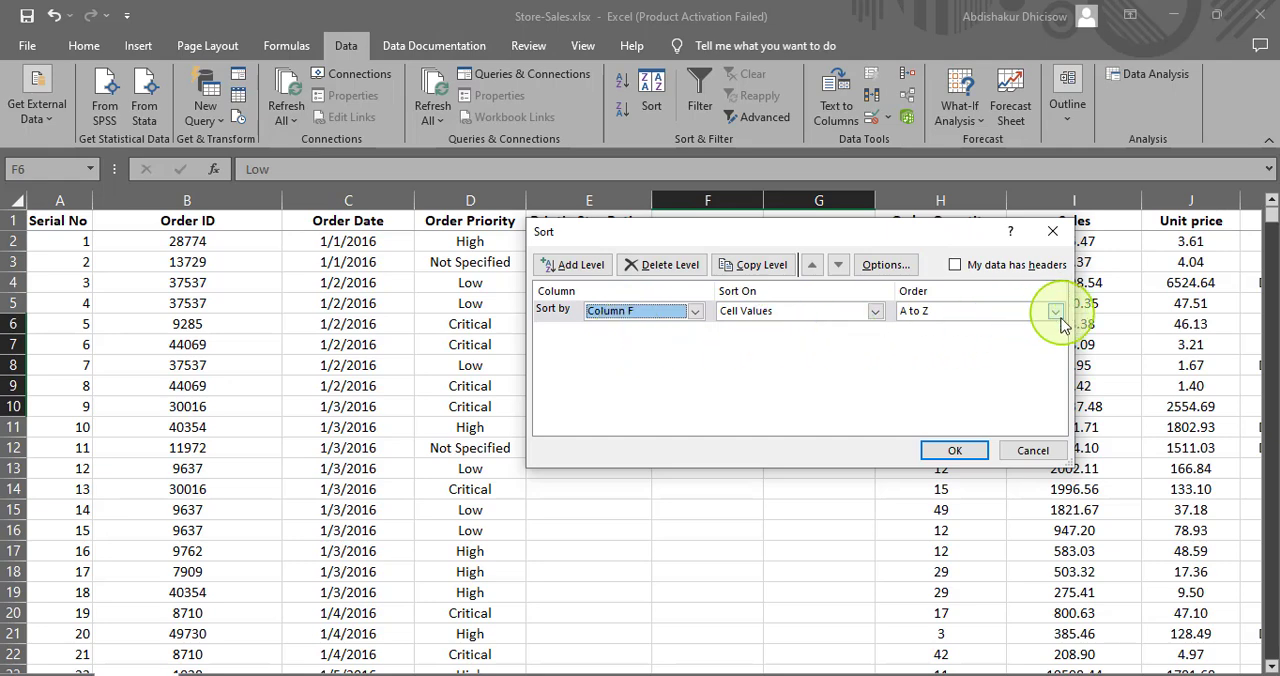
left_click(955, 450)
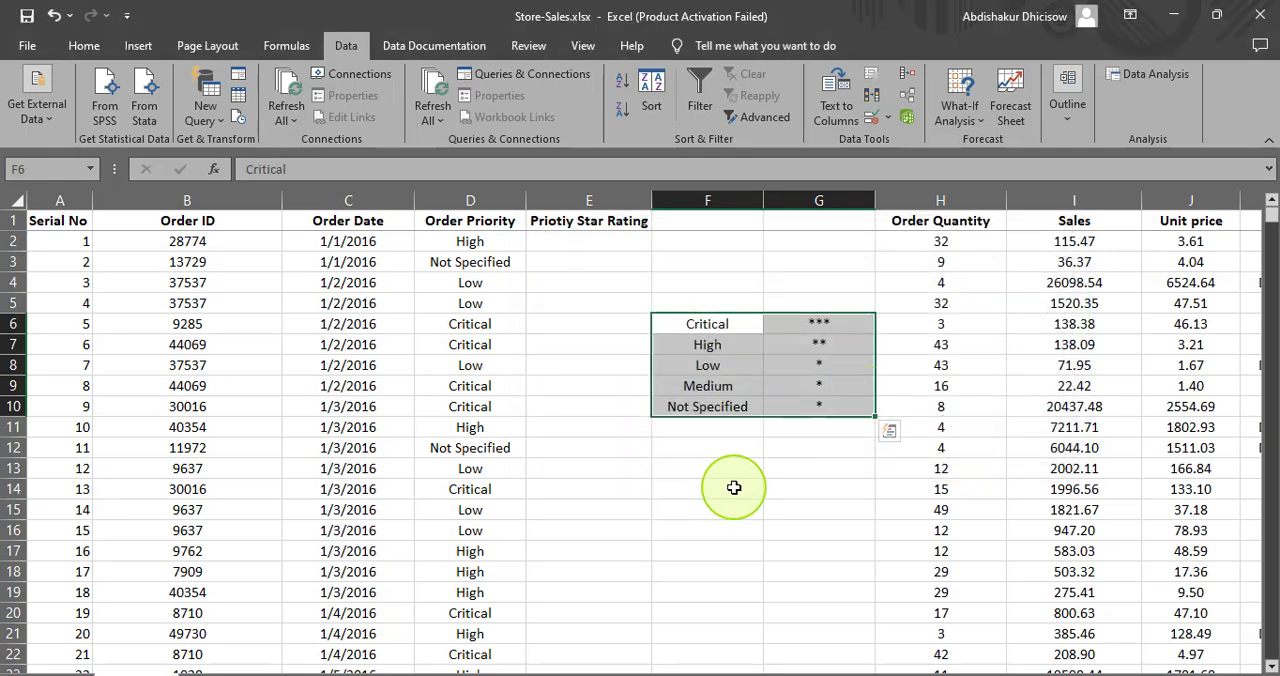
left_click(724, 491)
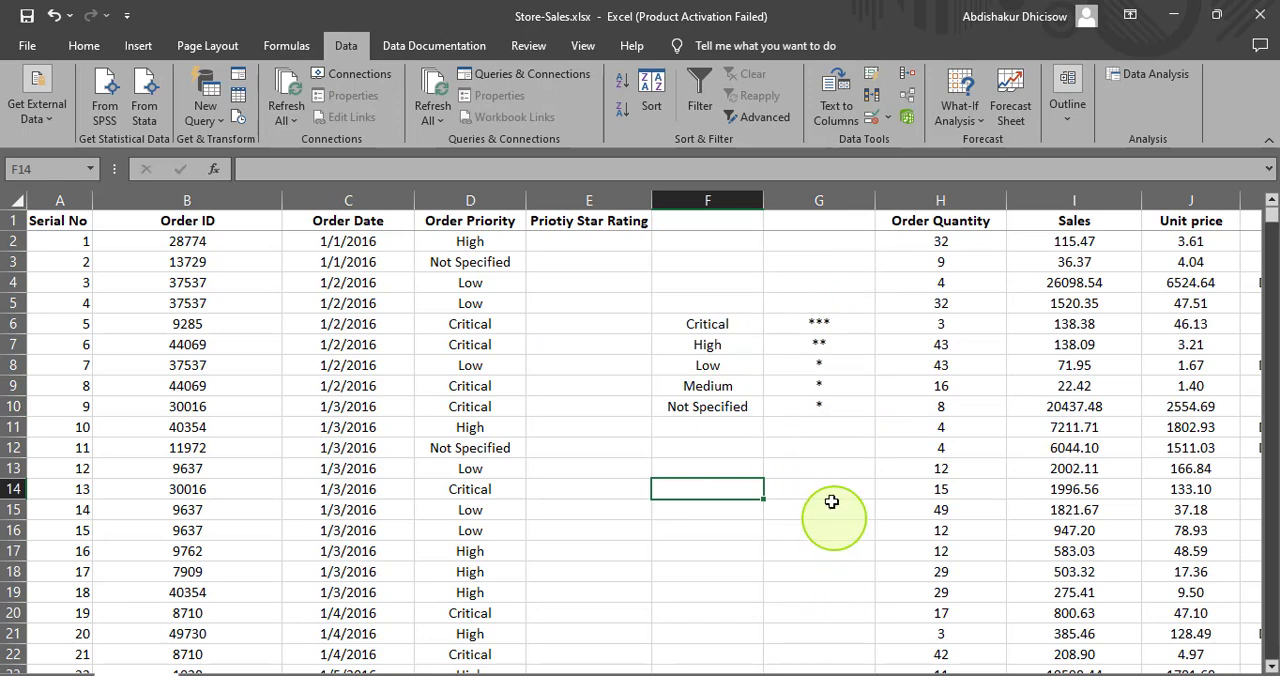
- Start a VLOOKUP formula in E2 with D2 as the lookup value and F6:G10 as the table array
left_click(534, 246)
type("=")
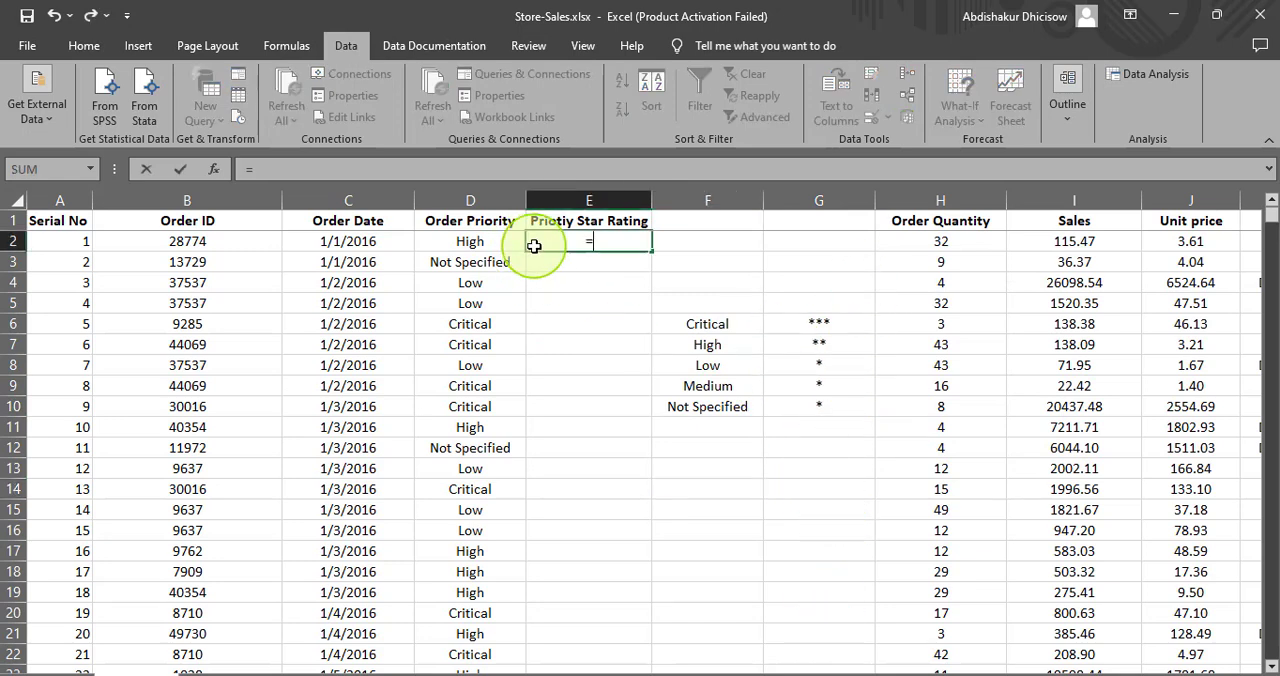
type("v")
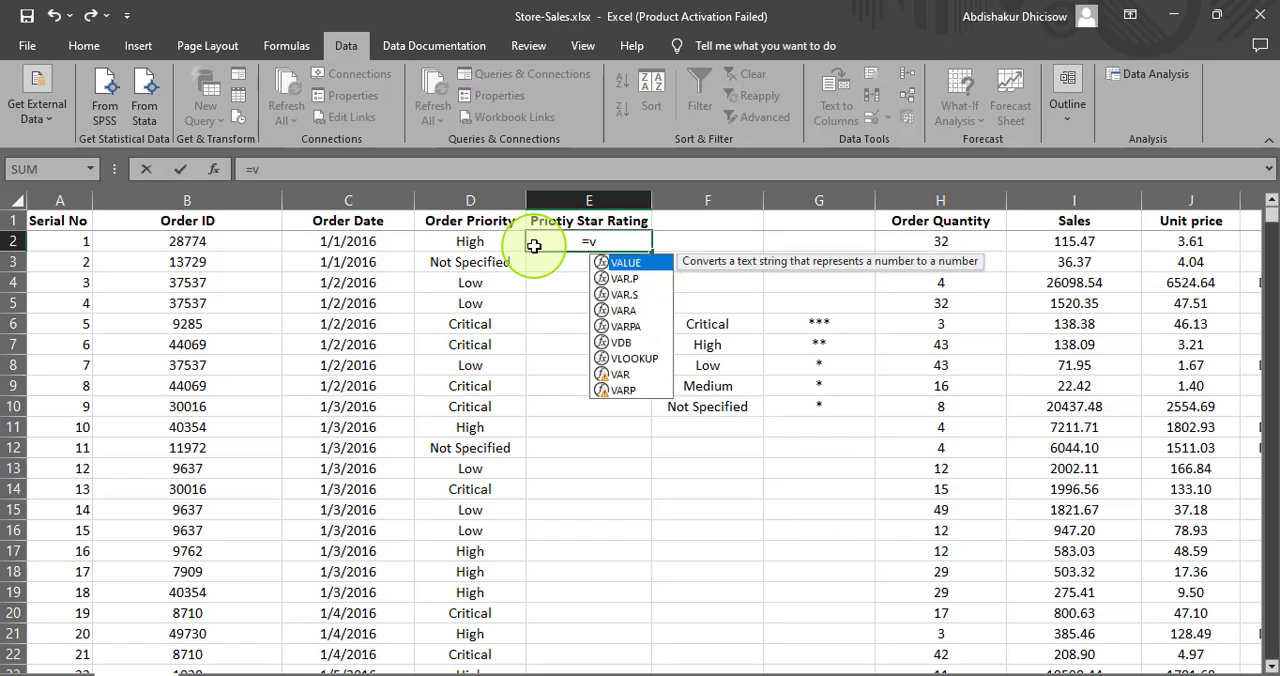
type("look")
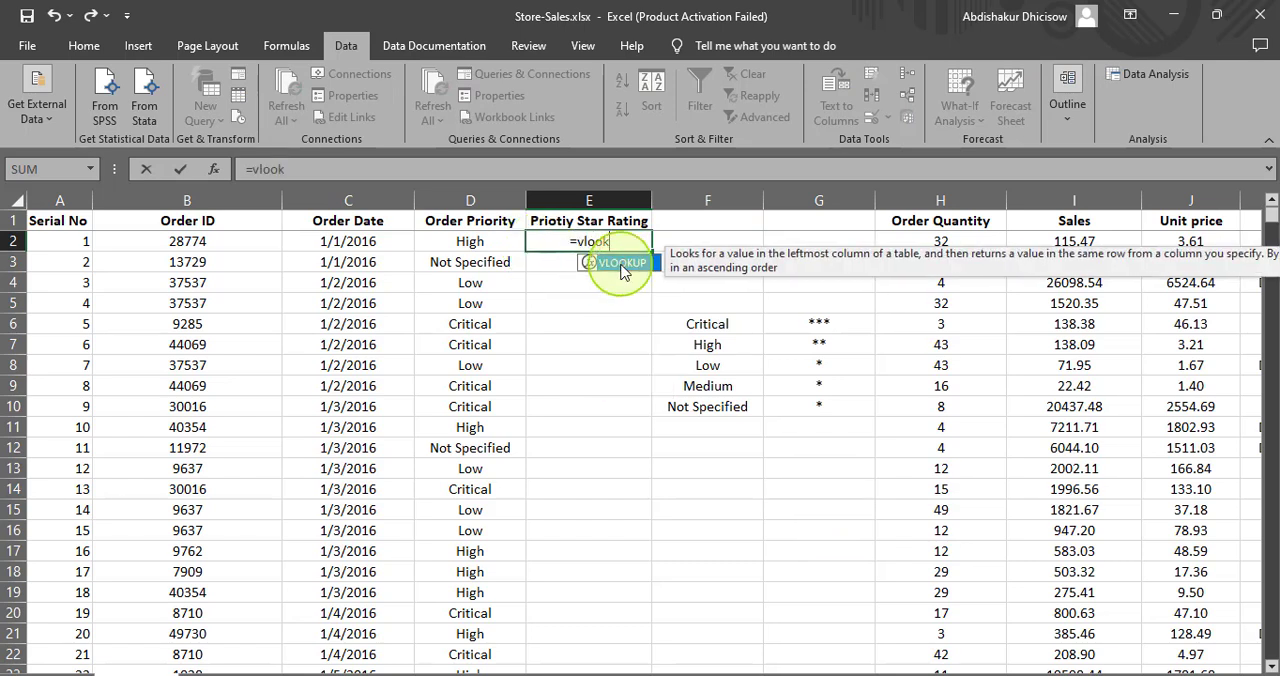
double_click(621, 264)
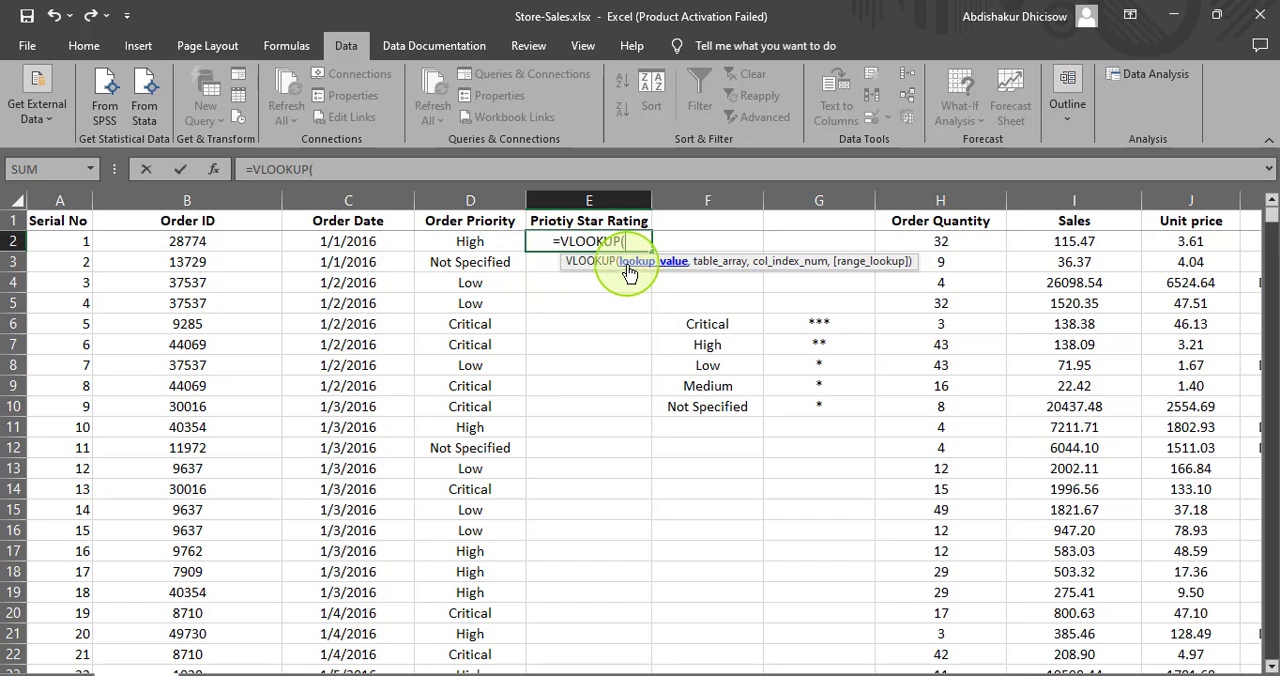
left_click(482, 240)
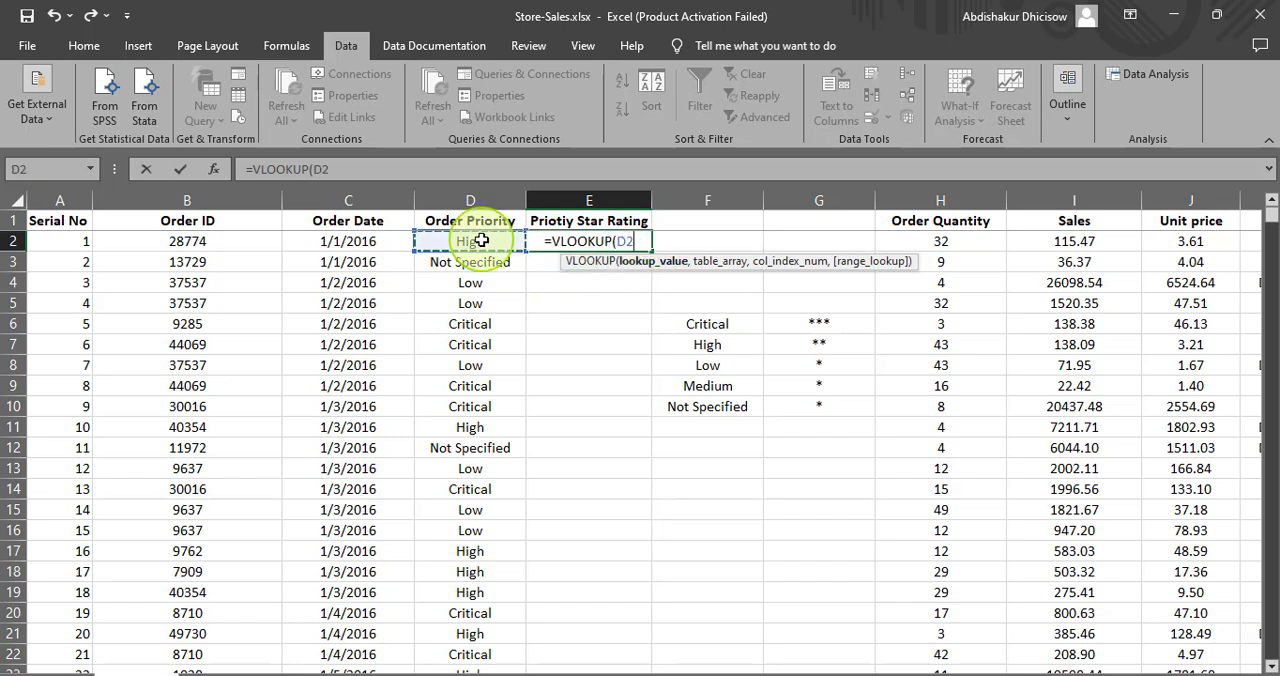
type(",")
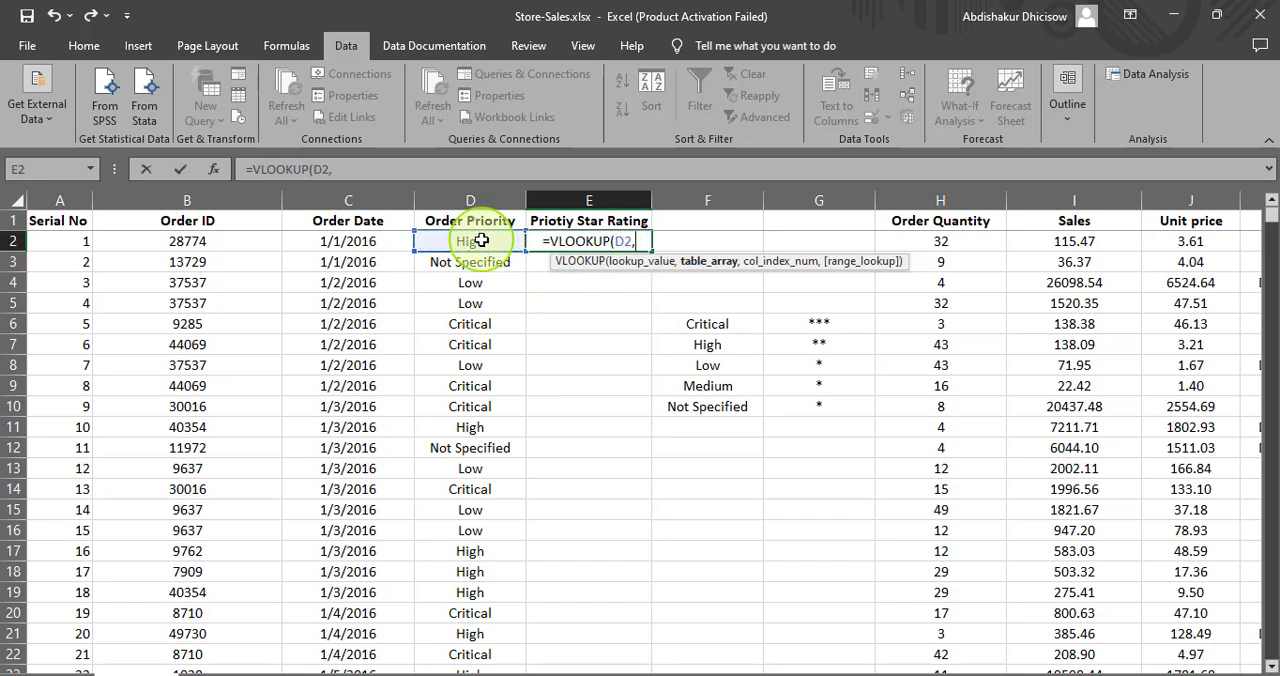
left_click(678, 318)
left_click_drag(722, 328, 830, 412)
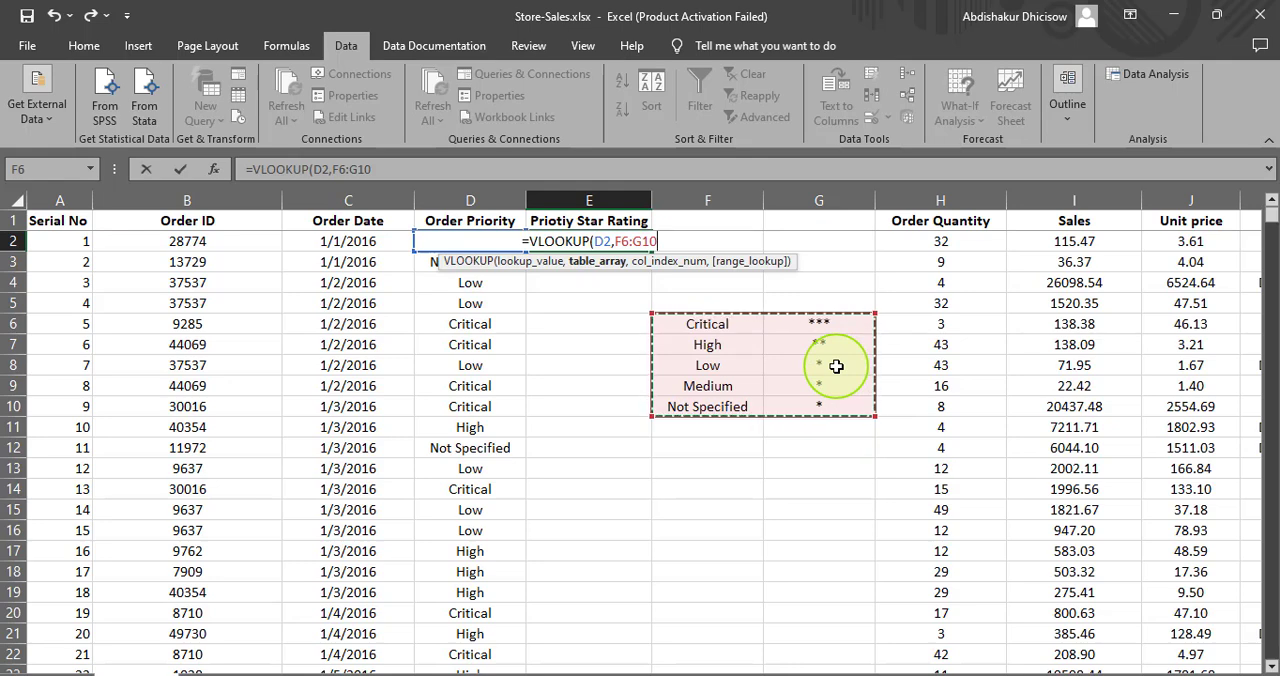
- Complete the VLOOKUP formula in E2 with column index 2 and FALSE for an exact match
type(",")
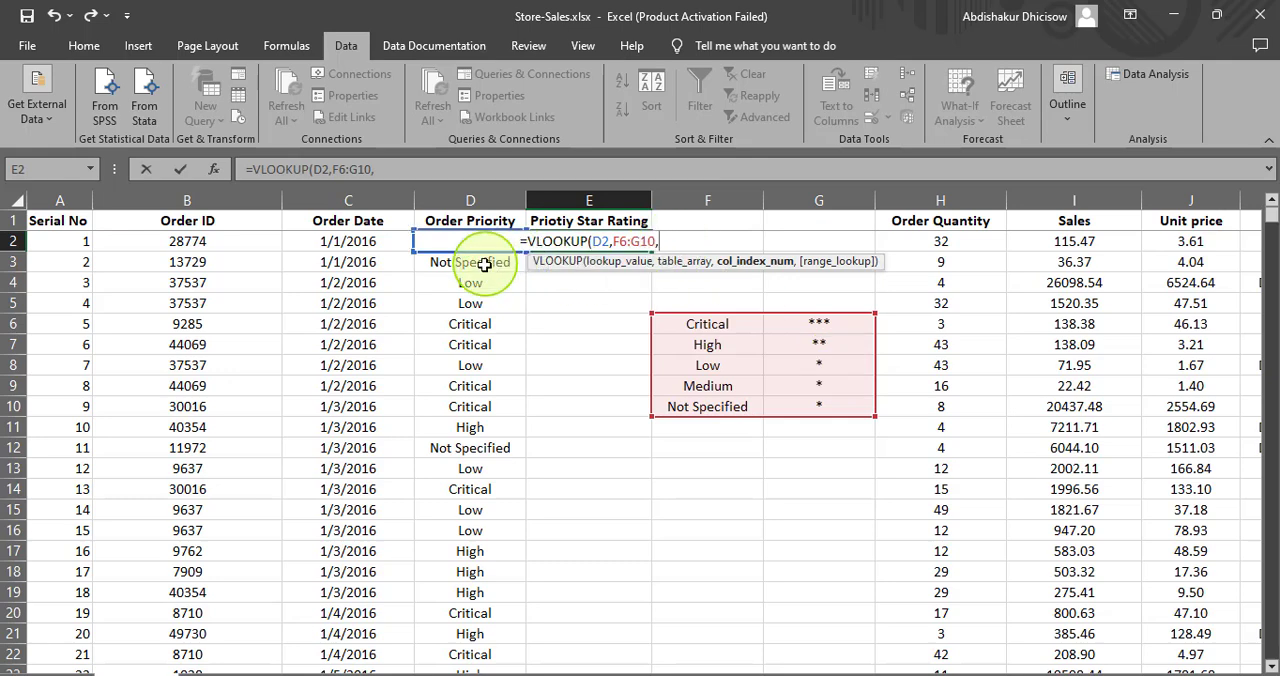
type("2")
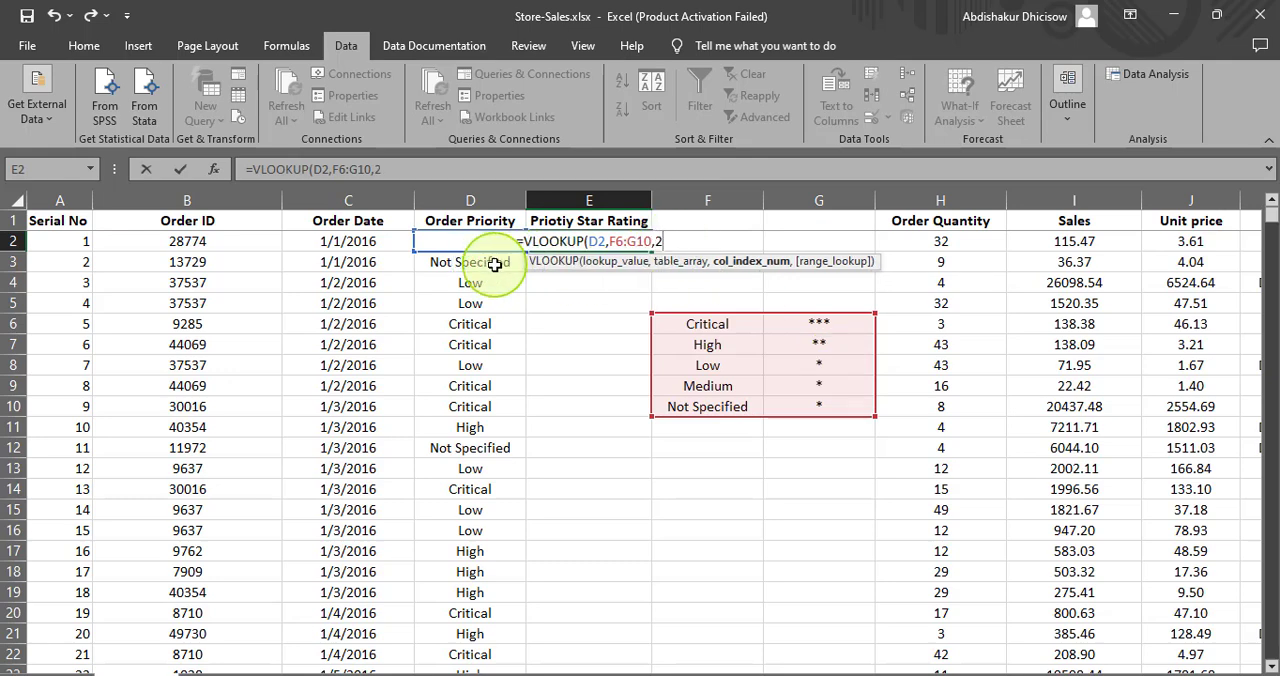
type(",")
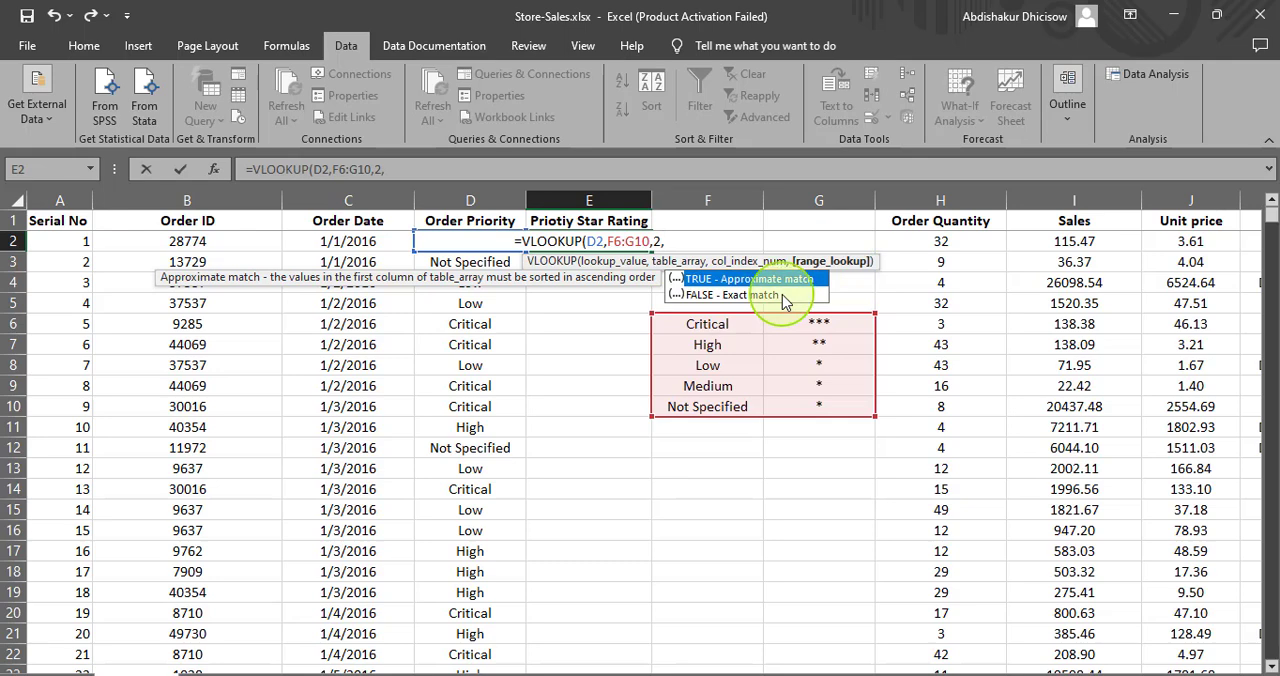
type("F")
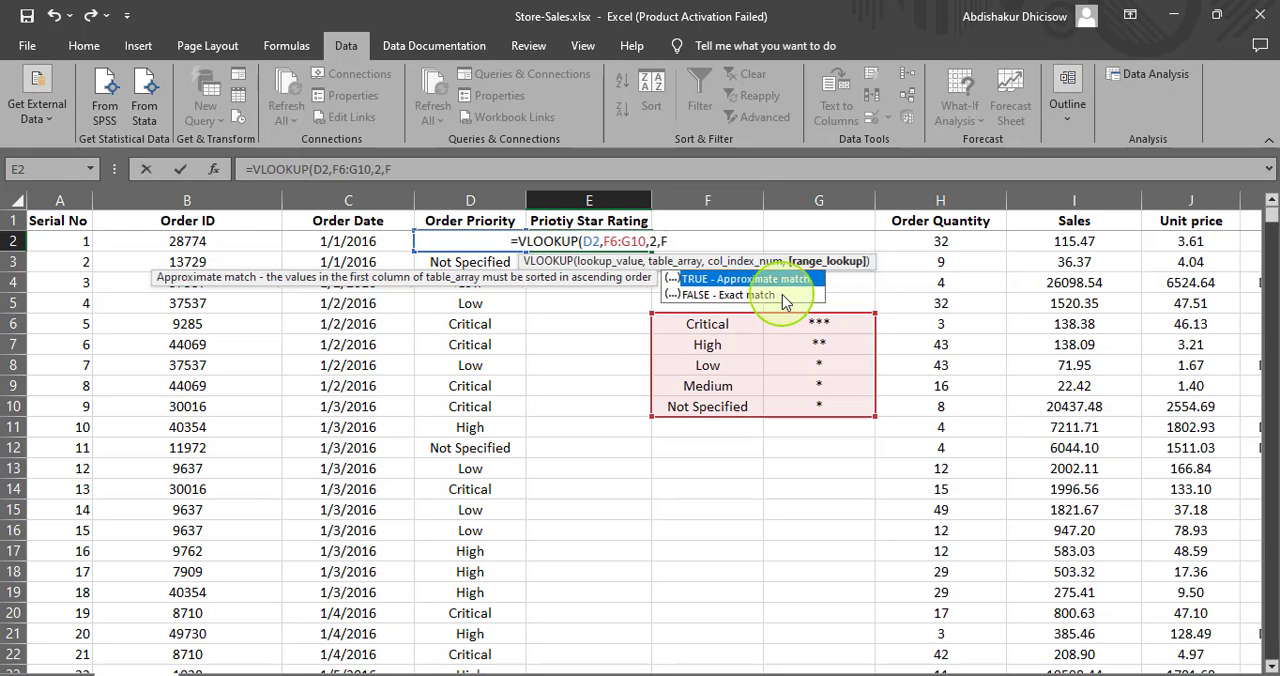
left_click(790, 295)
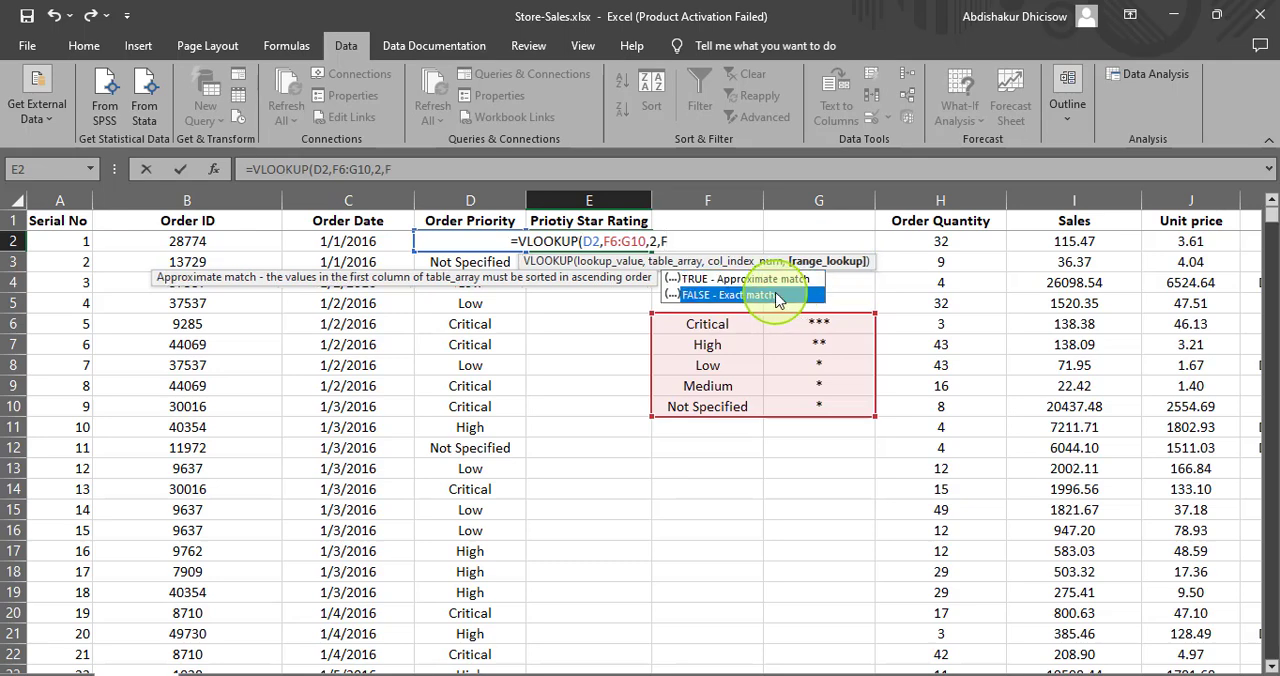
left_click(693, 242)
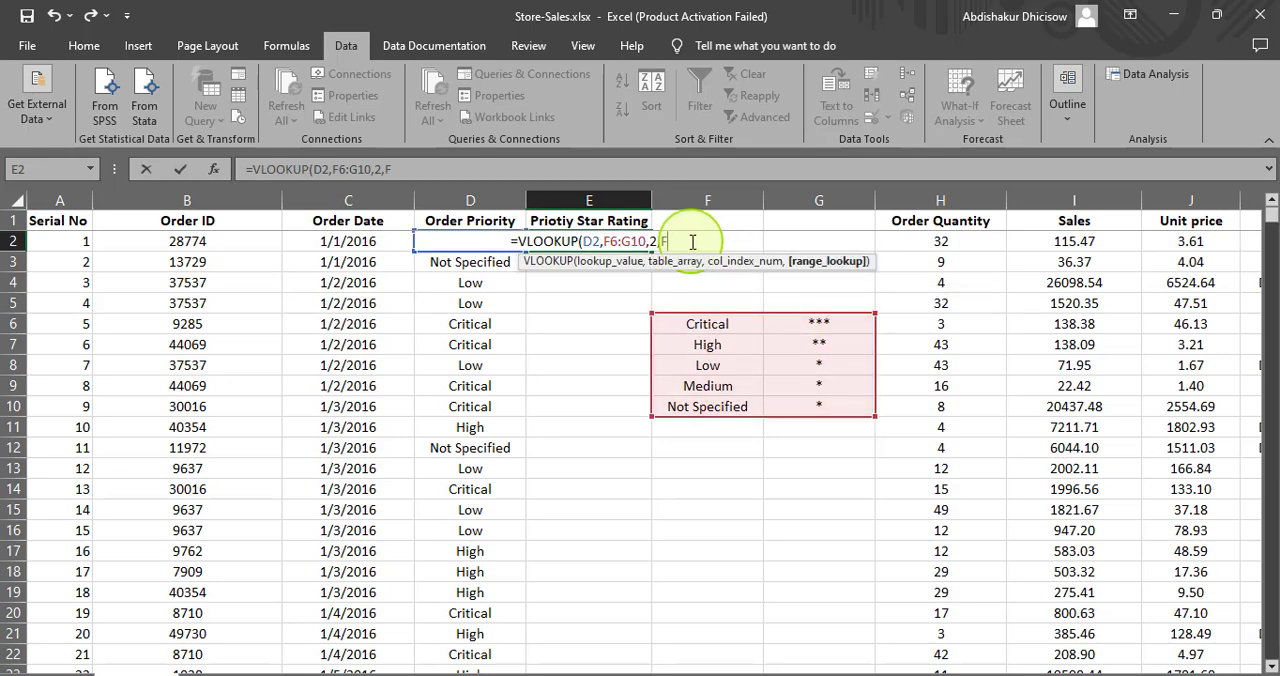
type("FALSE")
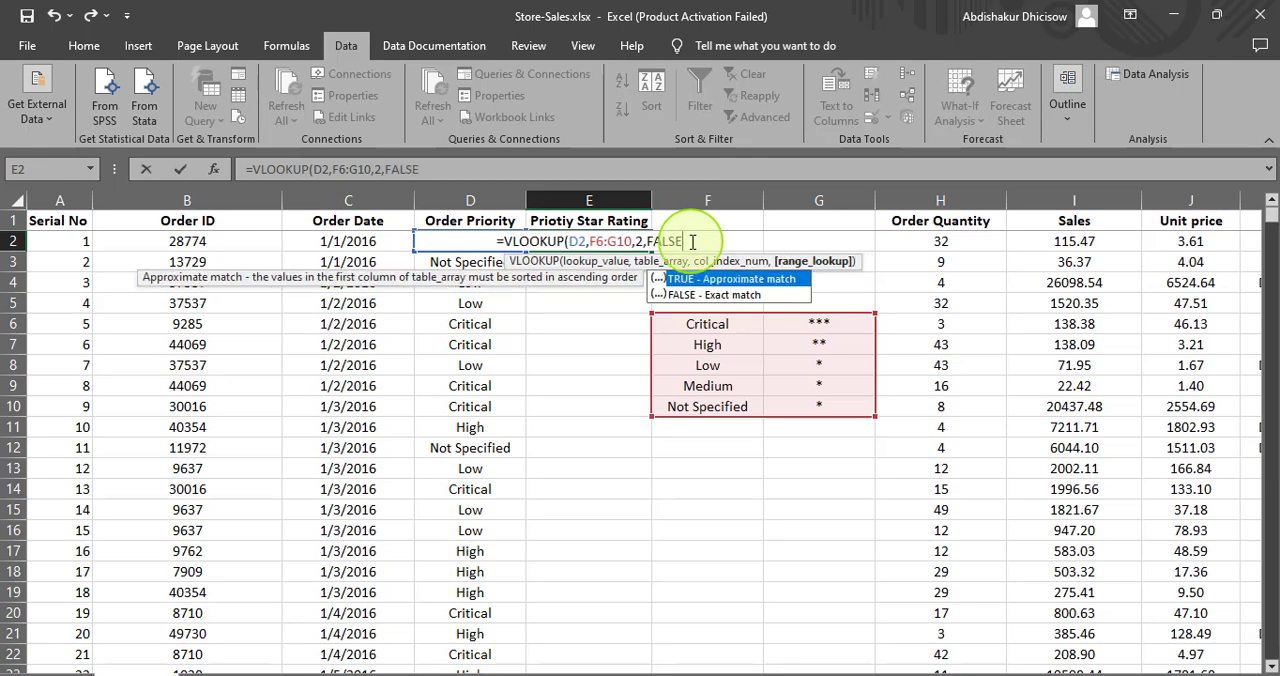
type(")")
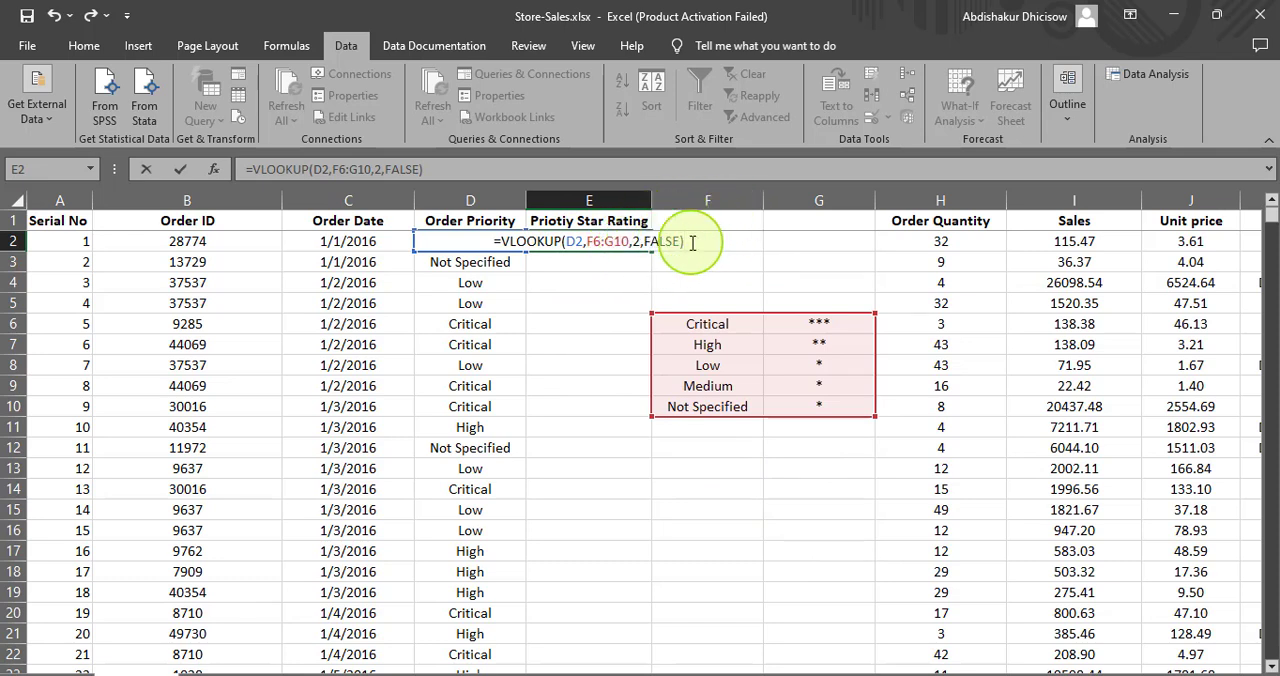
key("Return")
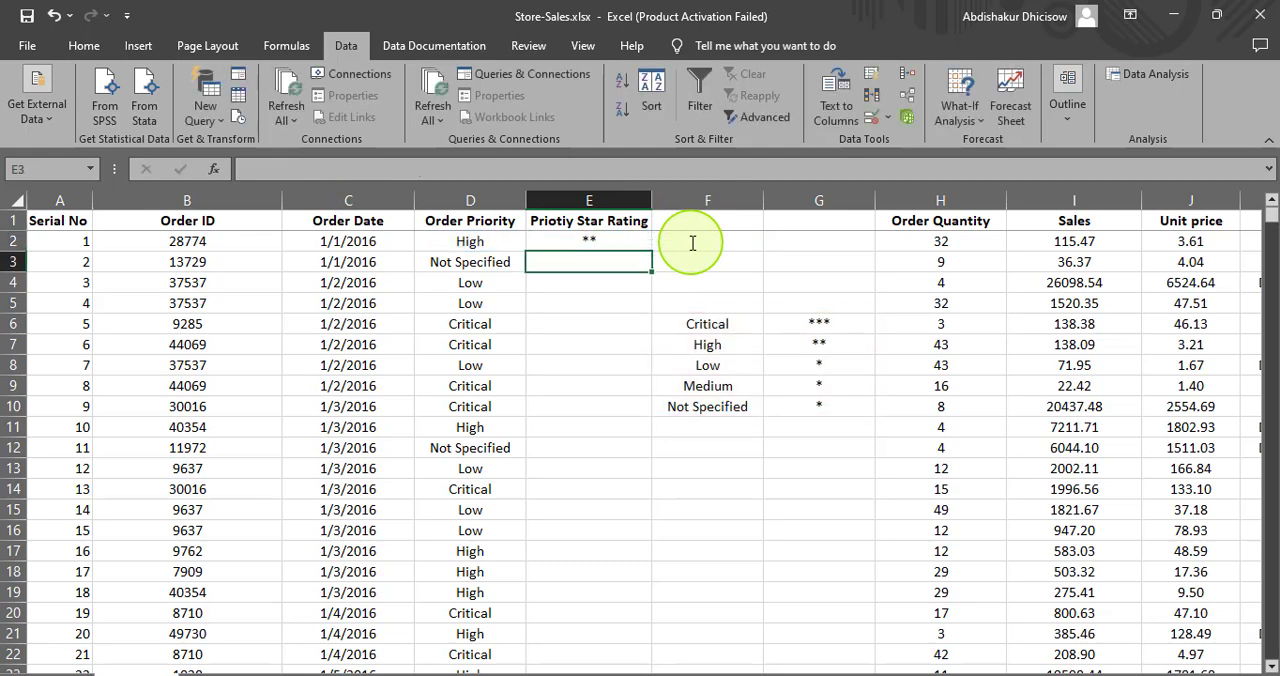
- Try to fill the lookup formula from E2 down the star rating column, and undo the fills
left_click(567, 241)
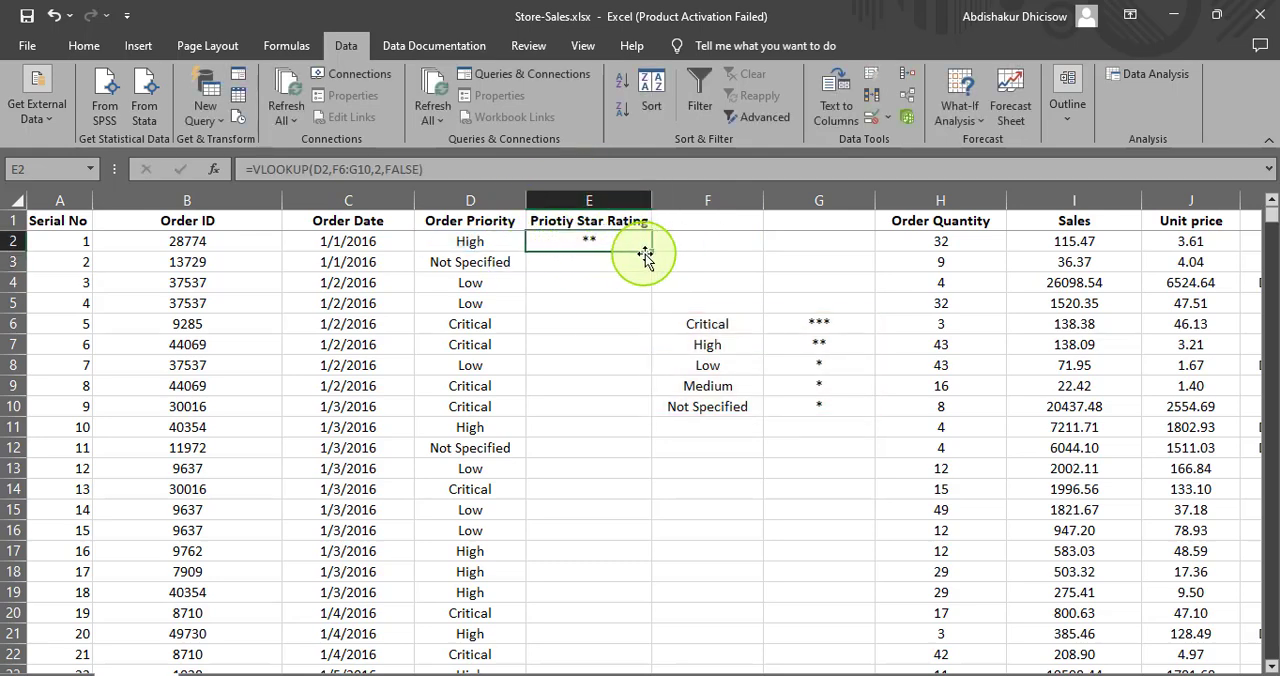
left_click_drag(653, 253, 650, 268)
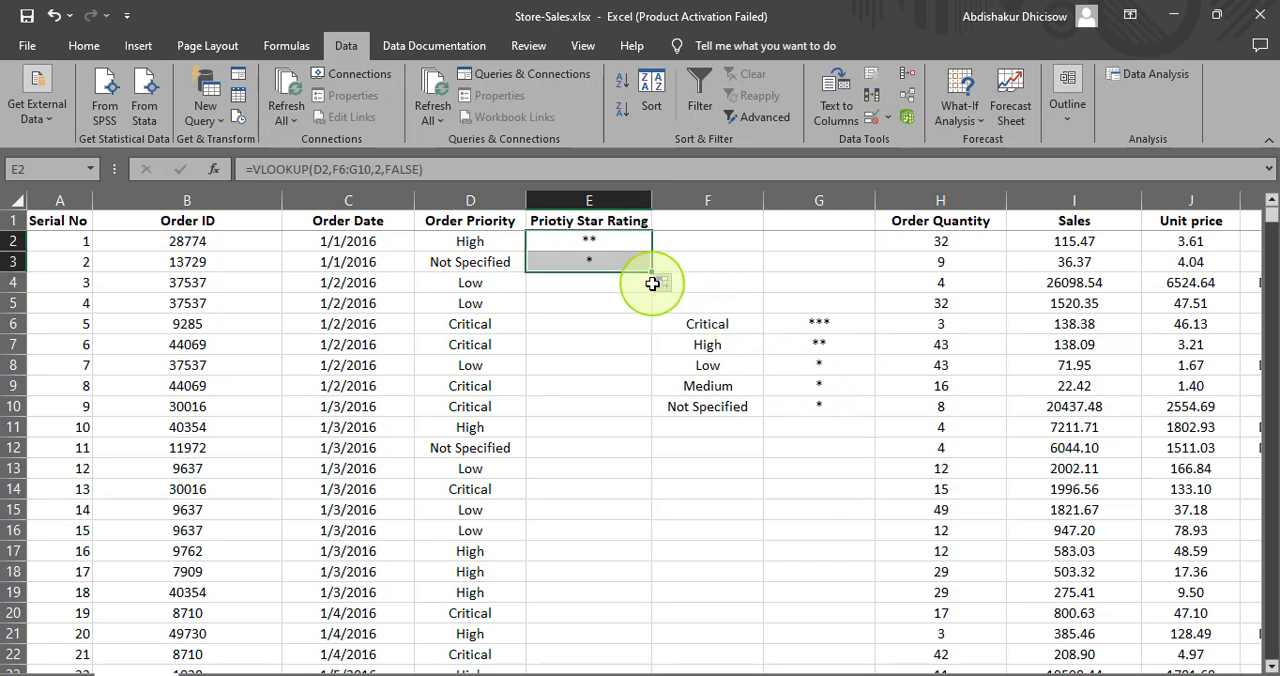
left_click_drag(652, 272, 645, 327)
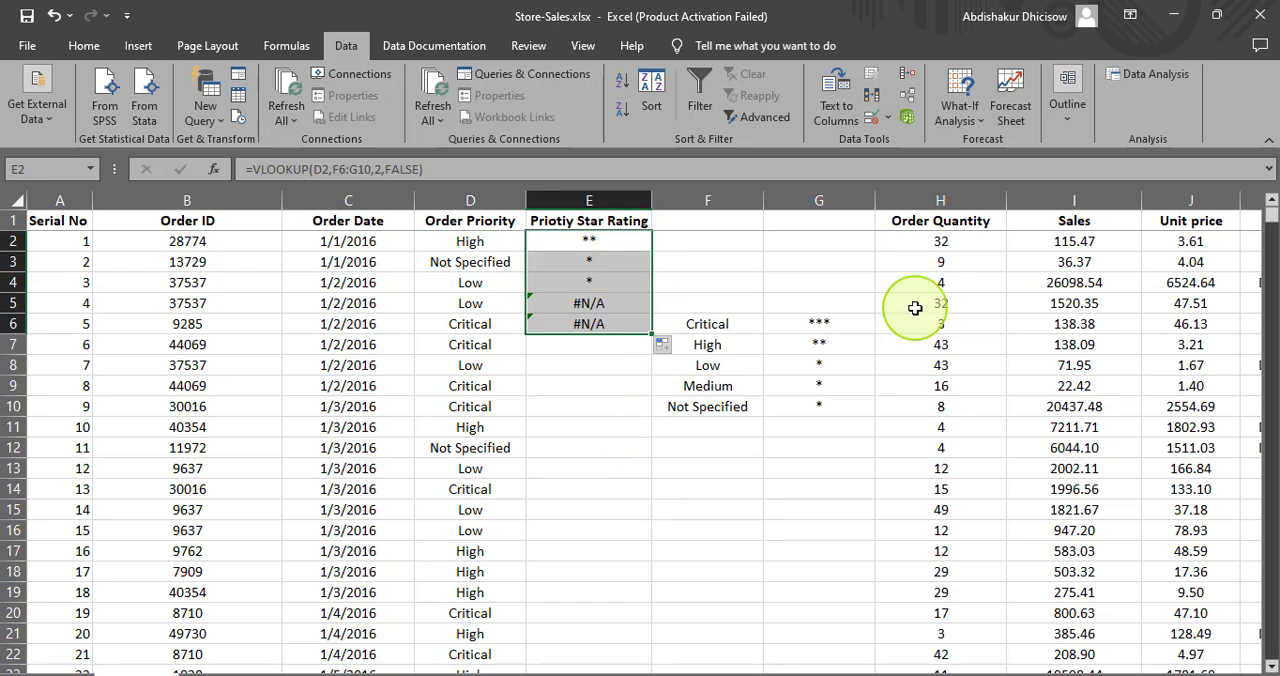
key("ctrl+z")
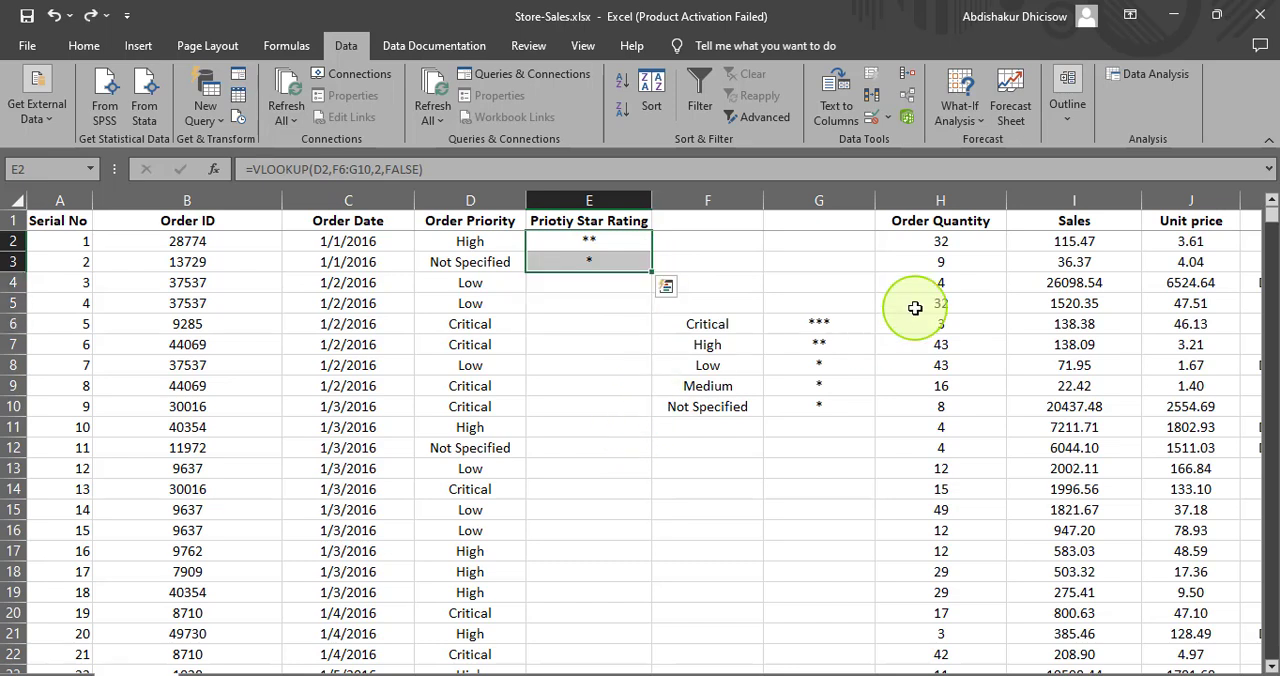
double_click(653, 274)
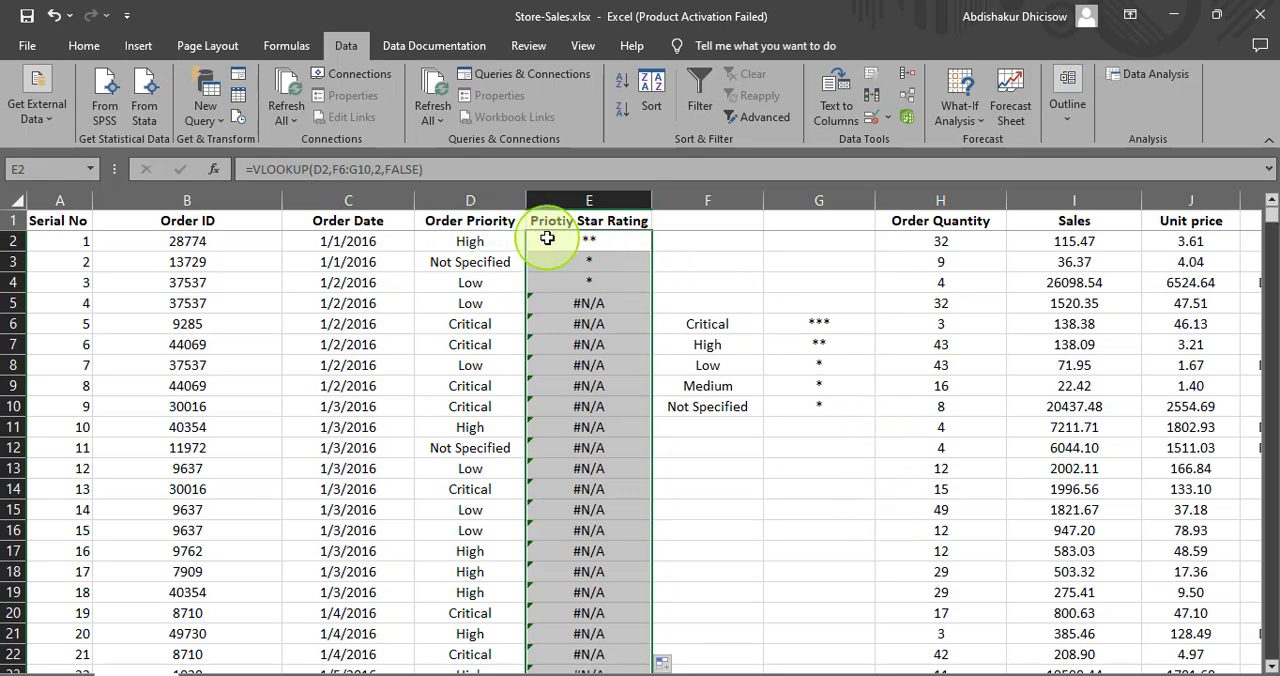
key("ctrl+z")
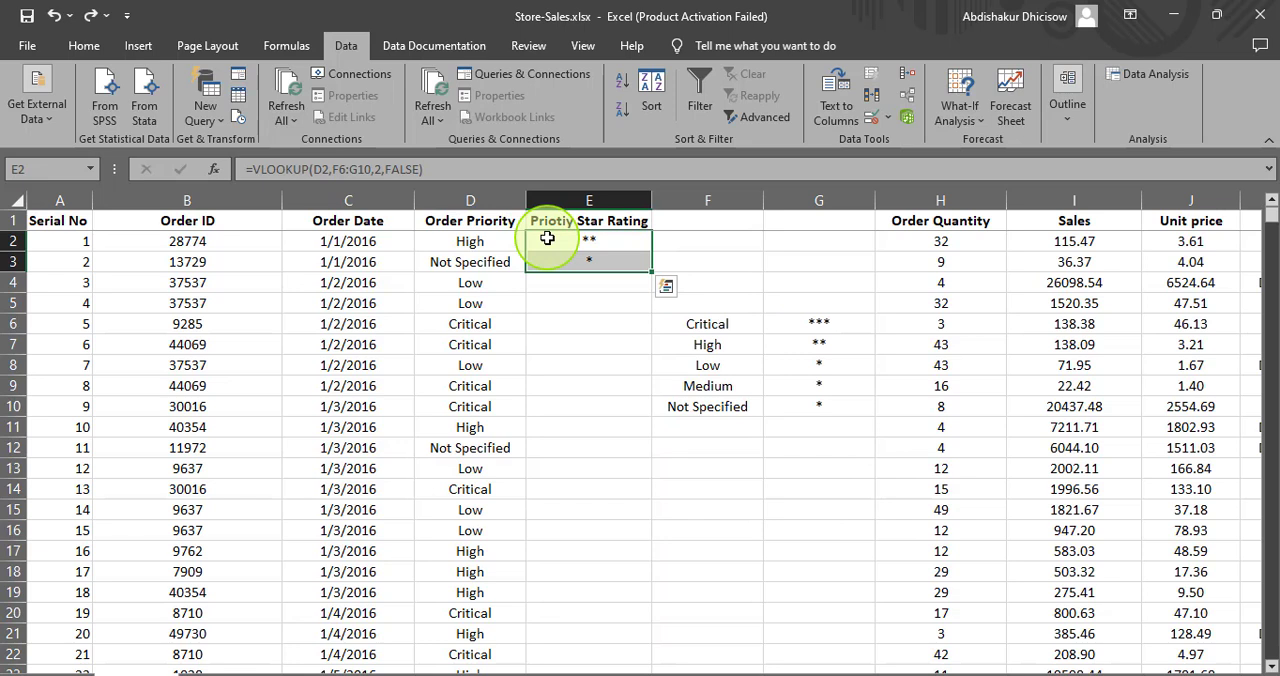
key("ctrl+z")
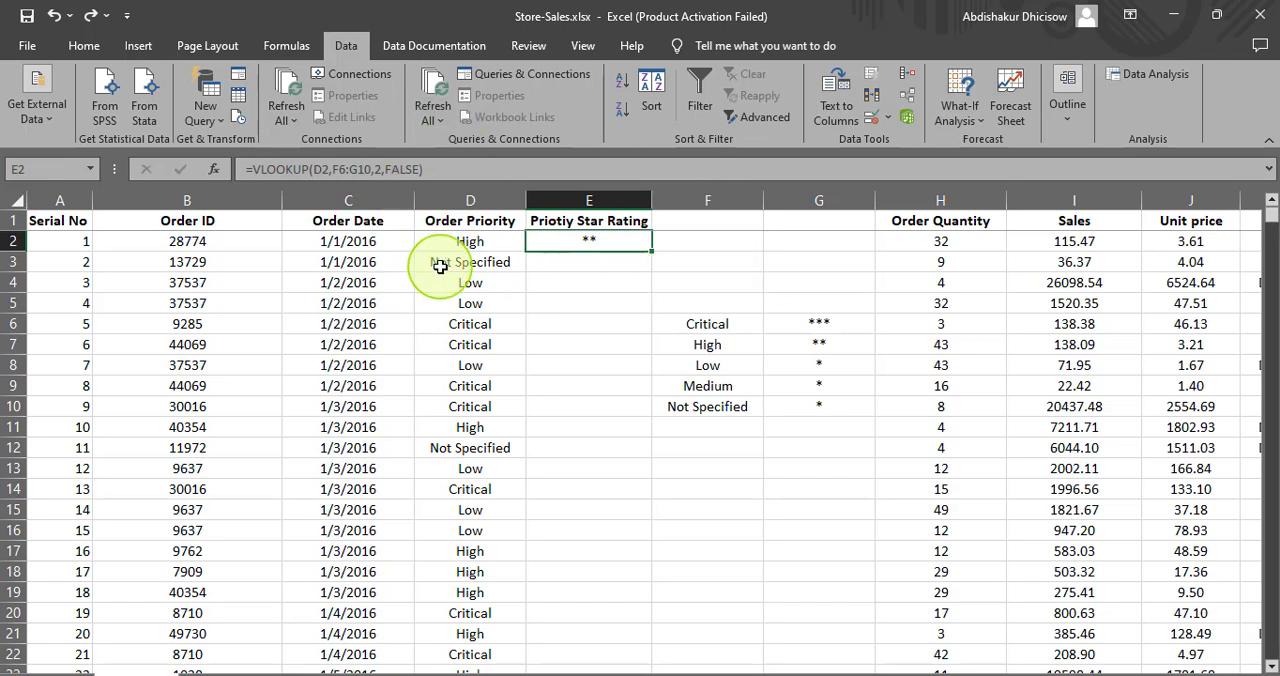
- Make the table array in the E2 formula absolute as $F$6:$G$10
left_click(340, 170)
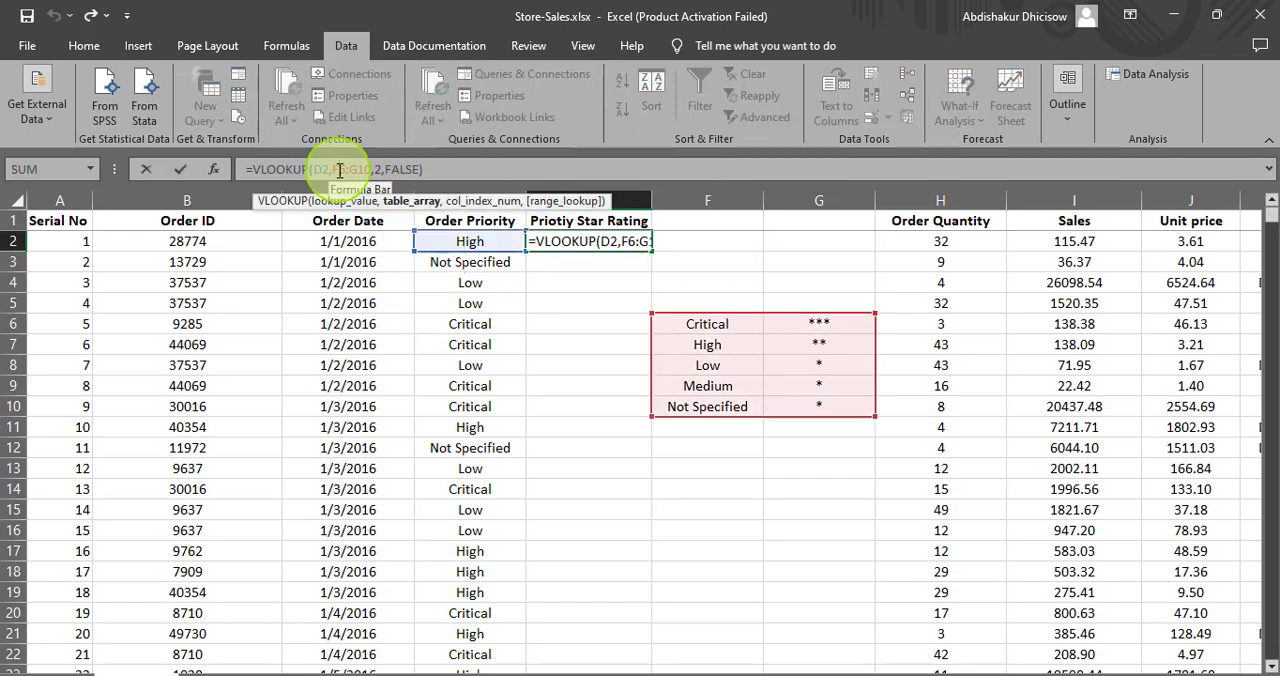
type("$F$")
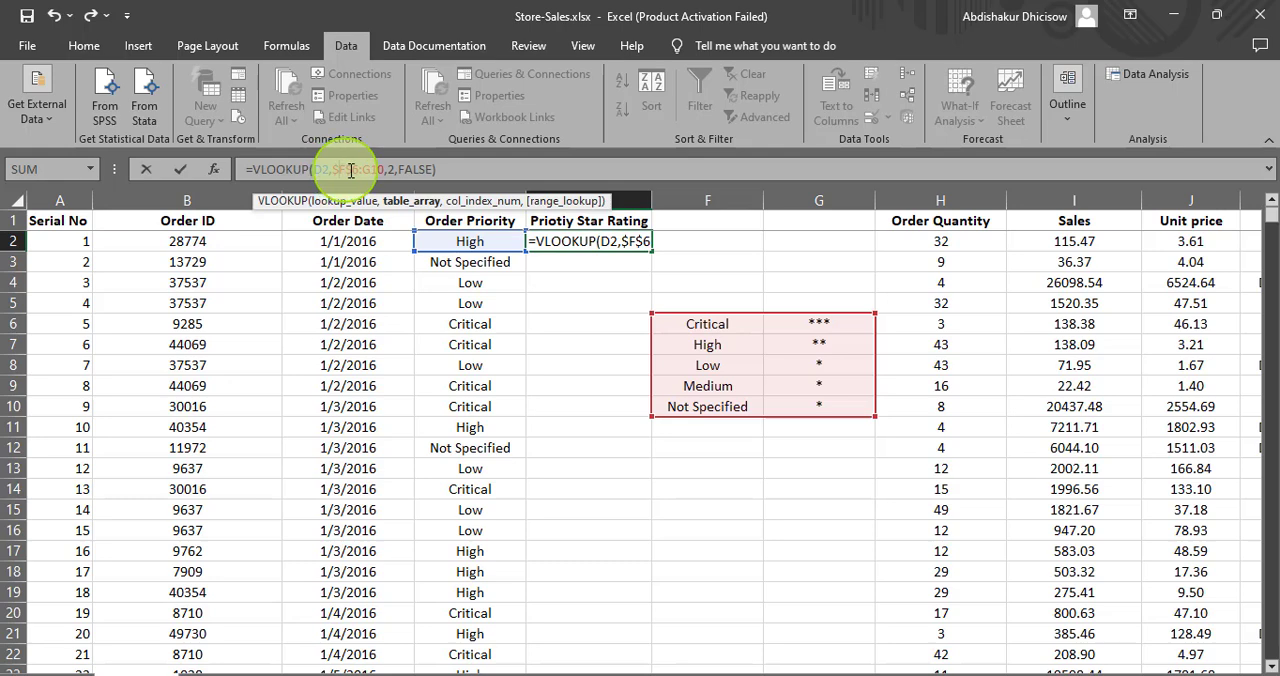
left_click(370, 174)
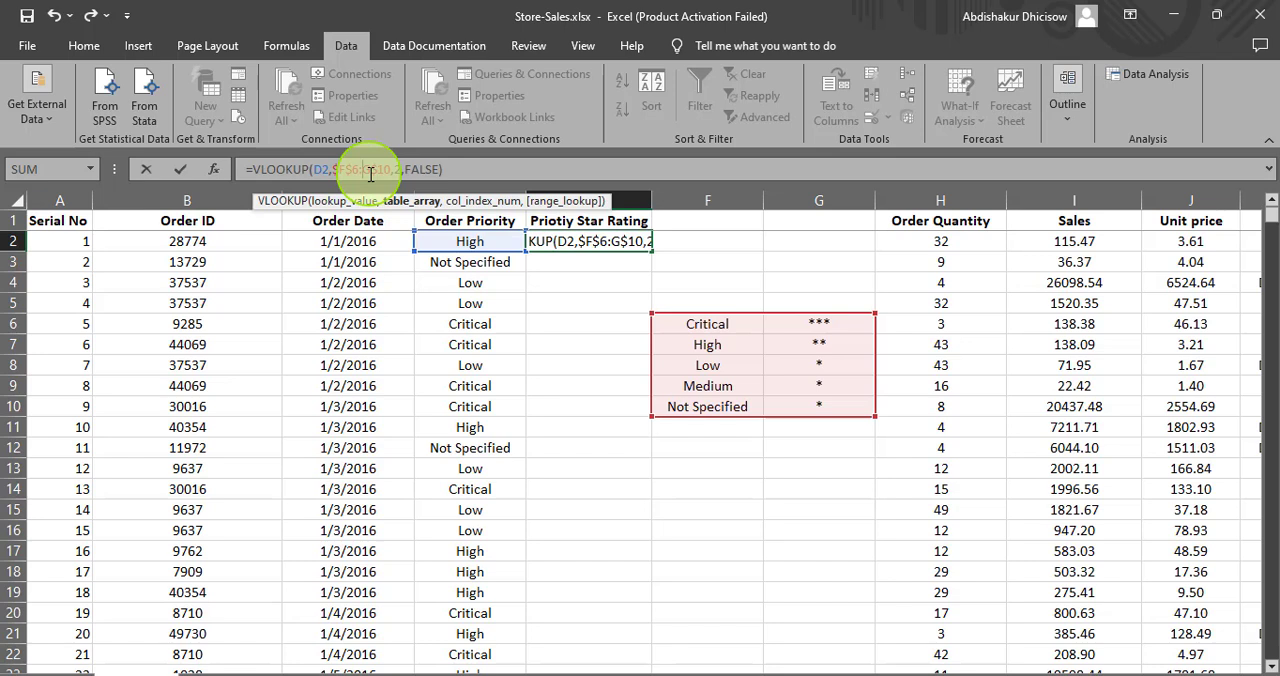
type("$")
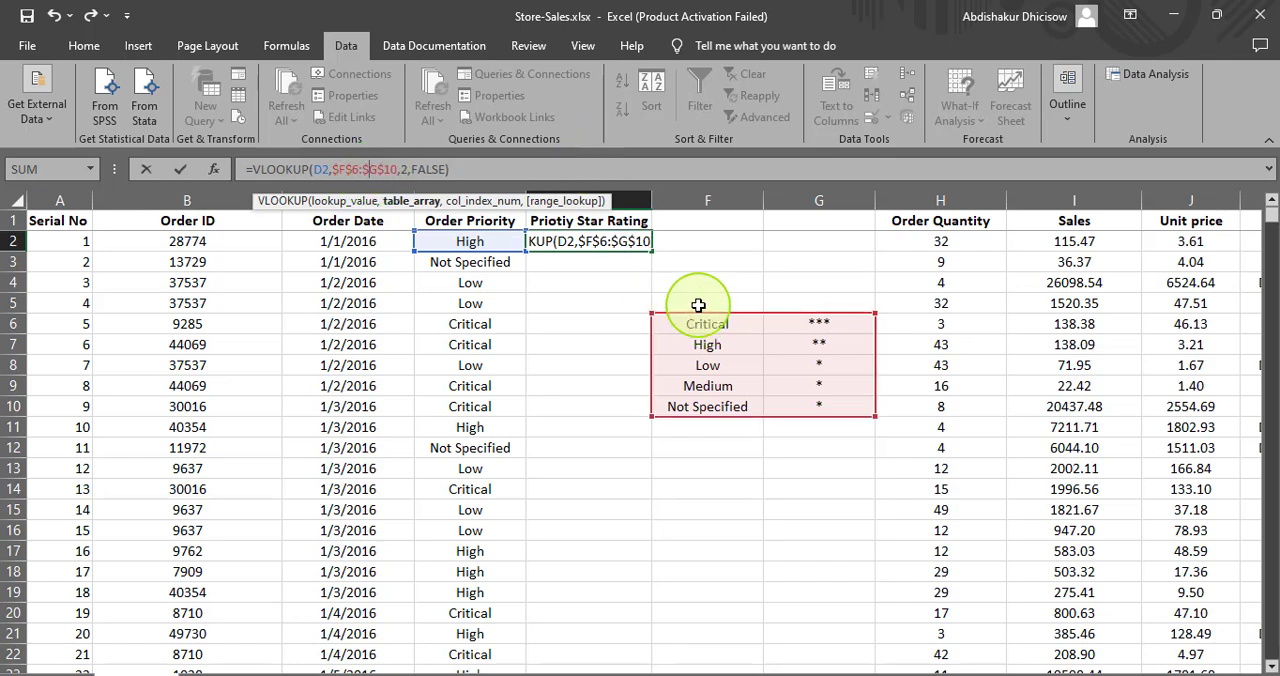
left_click(465, 173)
key("Return")
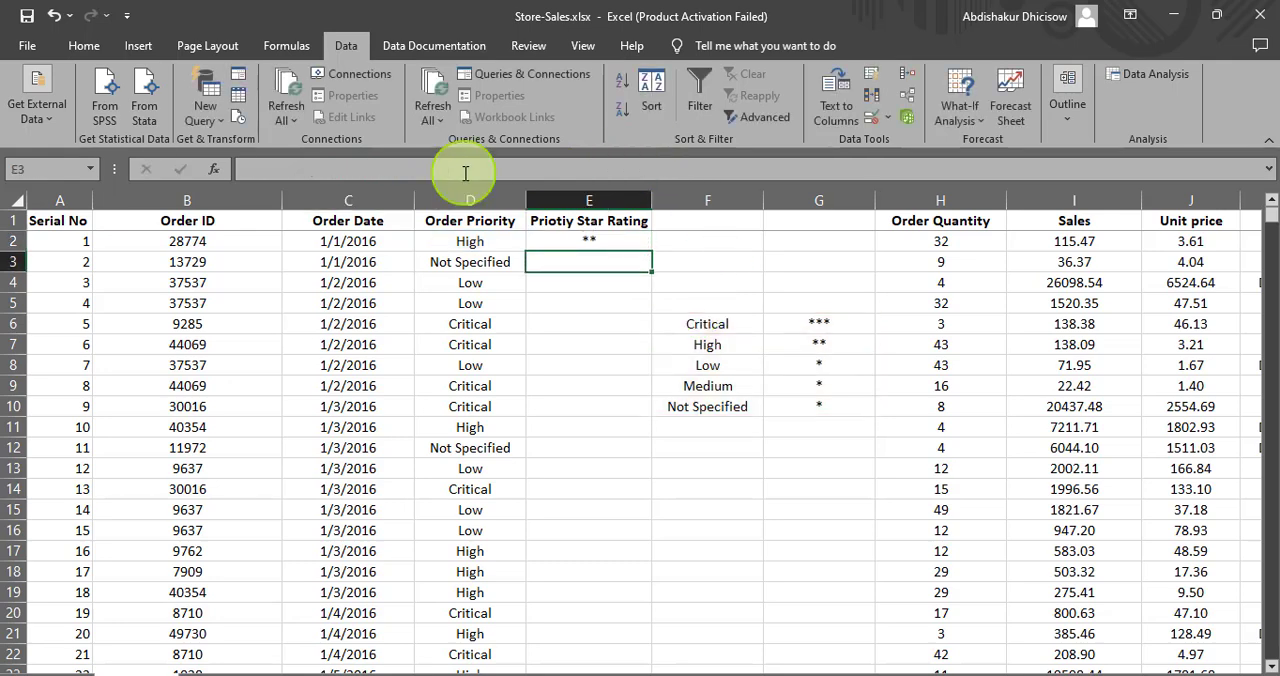
- Fill the lookup formula from E2 down the whole star rating column
left_click(588, 245)
left_click_drag(651, 251, 648, 427)
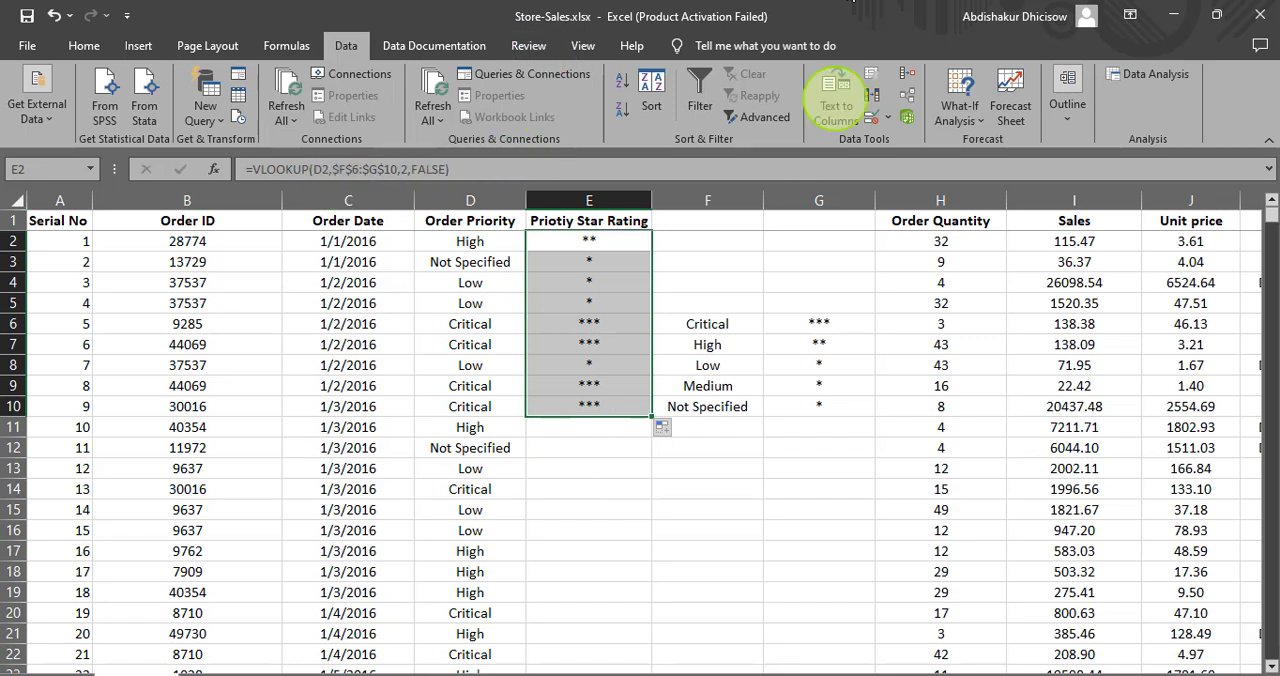
double_click(650, 418)
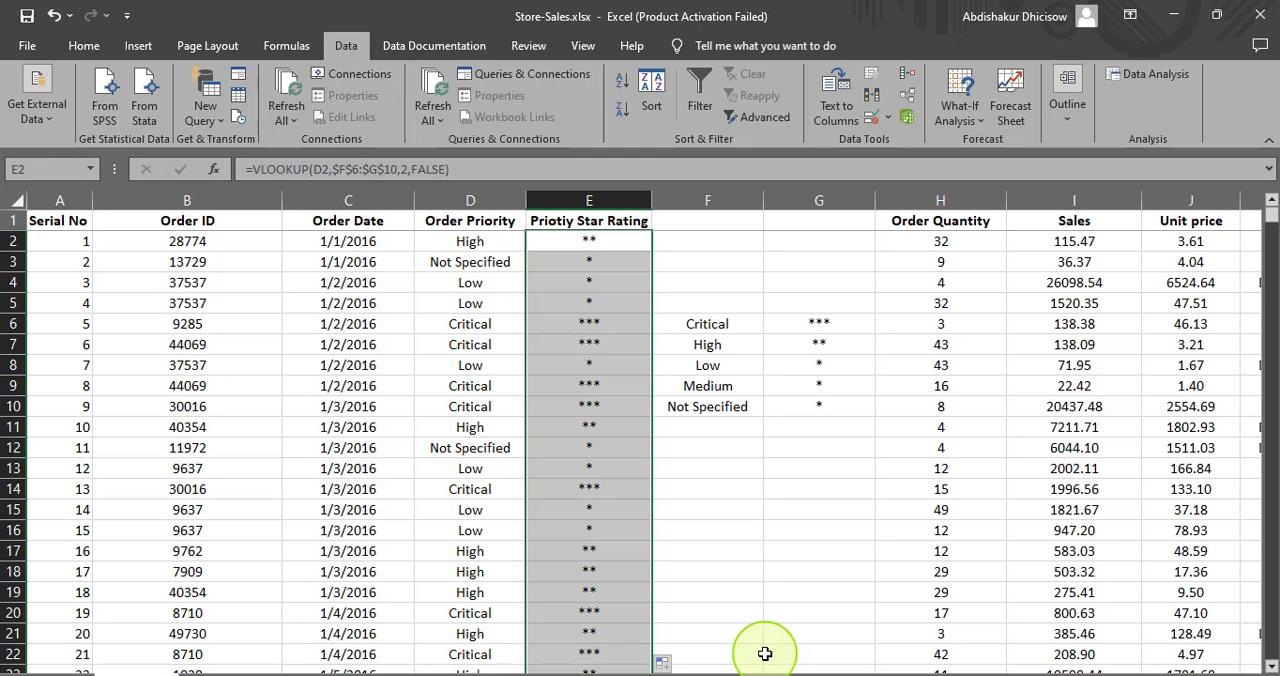
- Check the filled star ratings at the last data row and go back up to the first rows of the sheet
key("ctrl+Down")
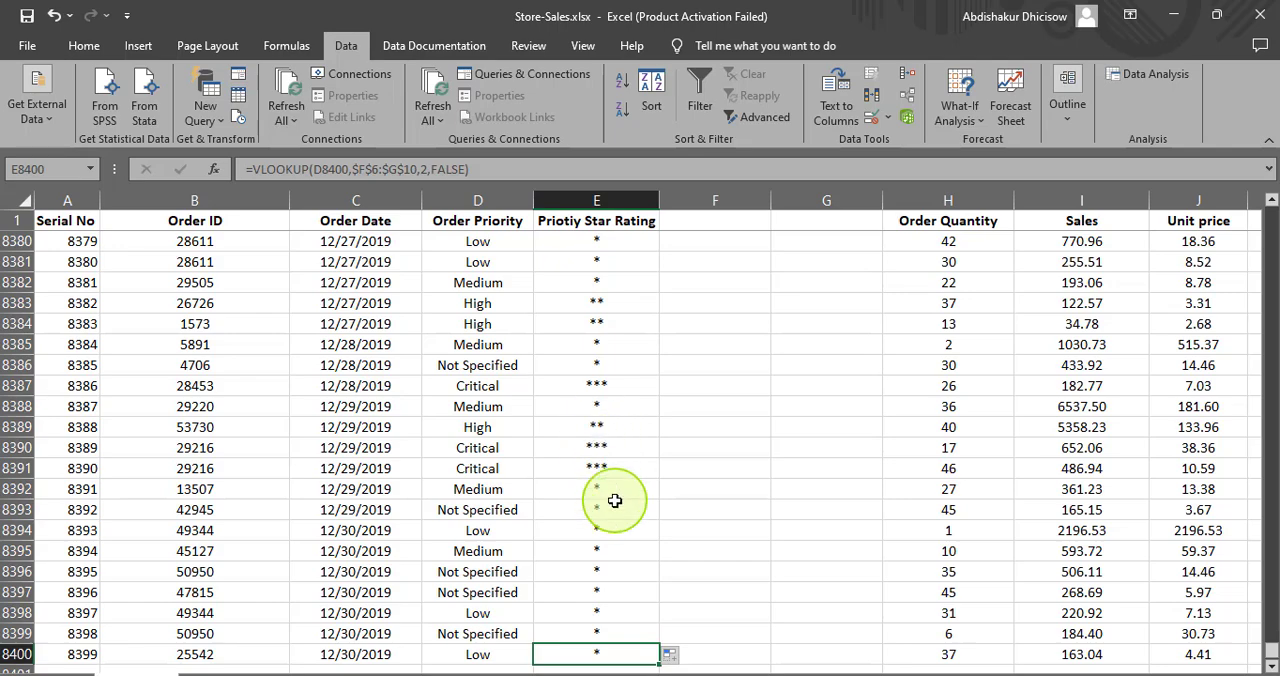
key("ctrl+Up")
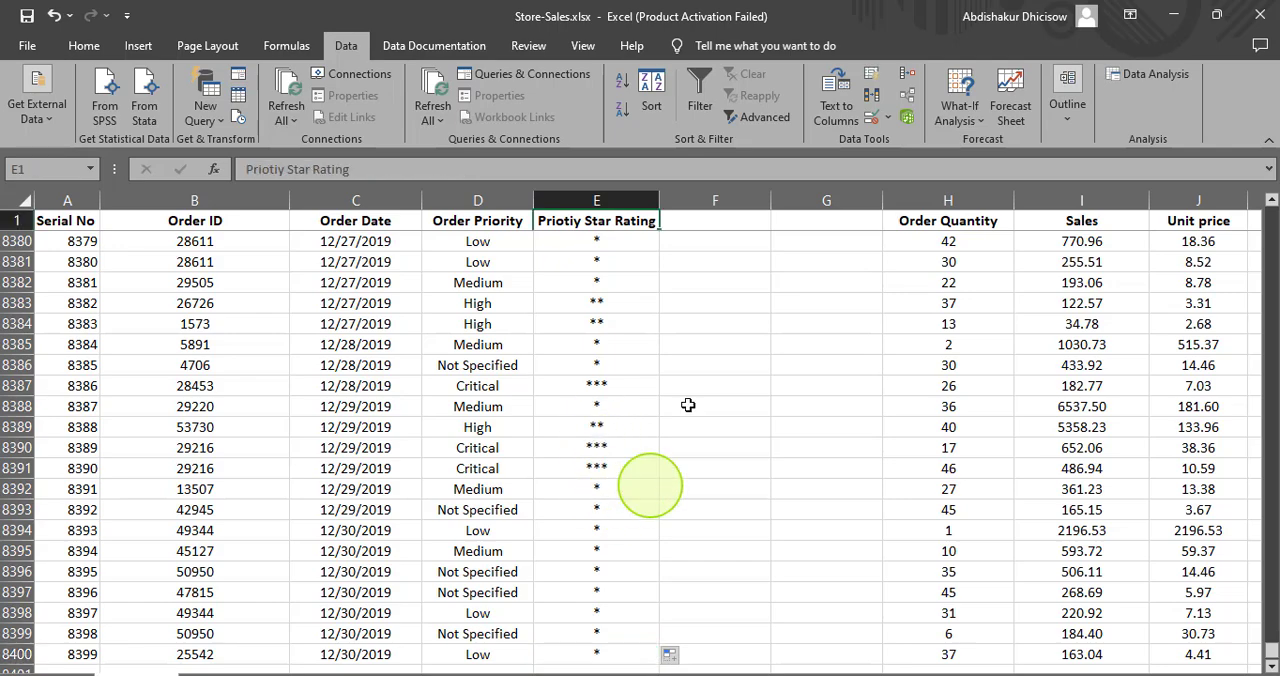
scroll(694, 340, "up", 20)
scroll(694, 340, "up", 20)
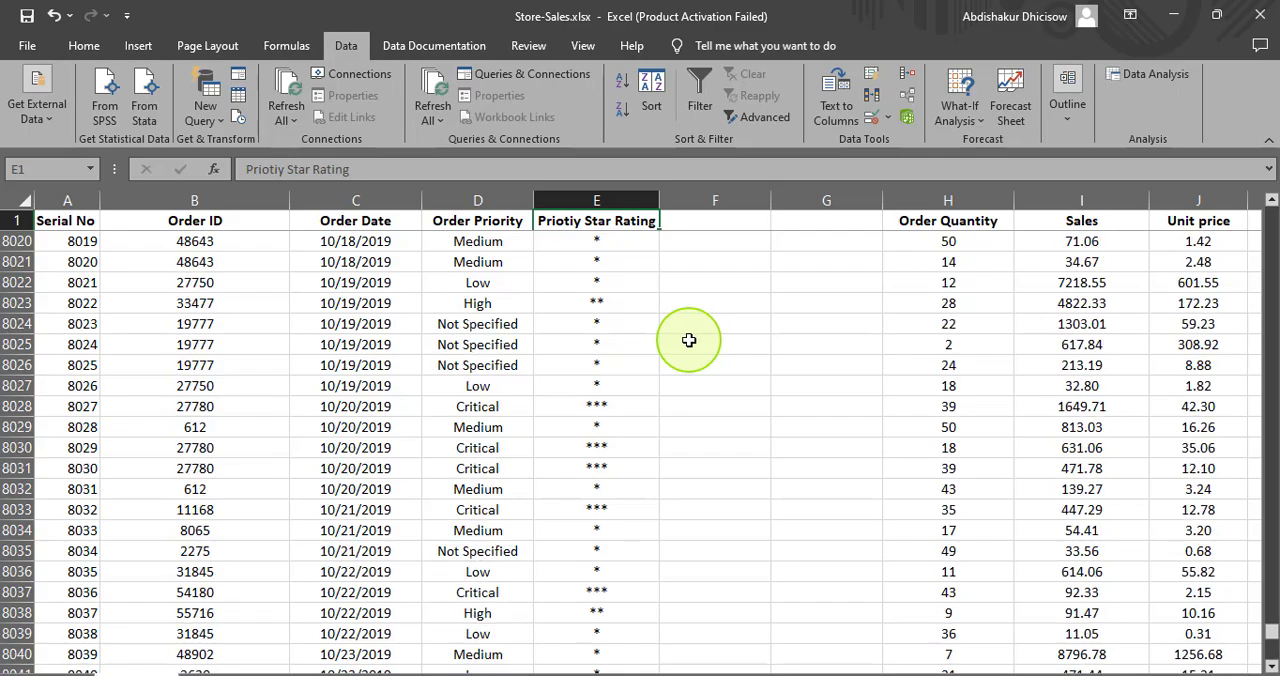
left_click_drag(1271, 652, 1271, 210)
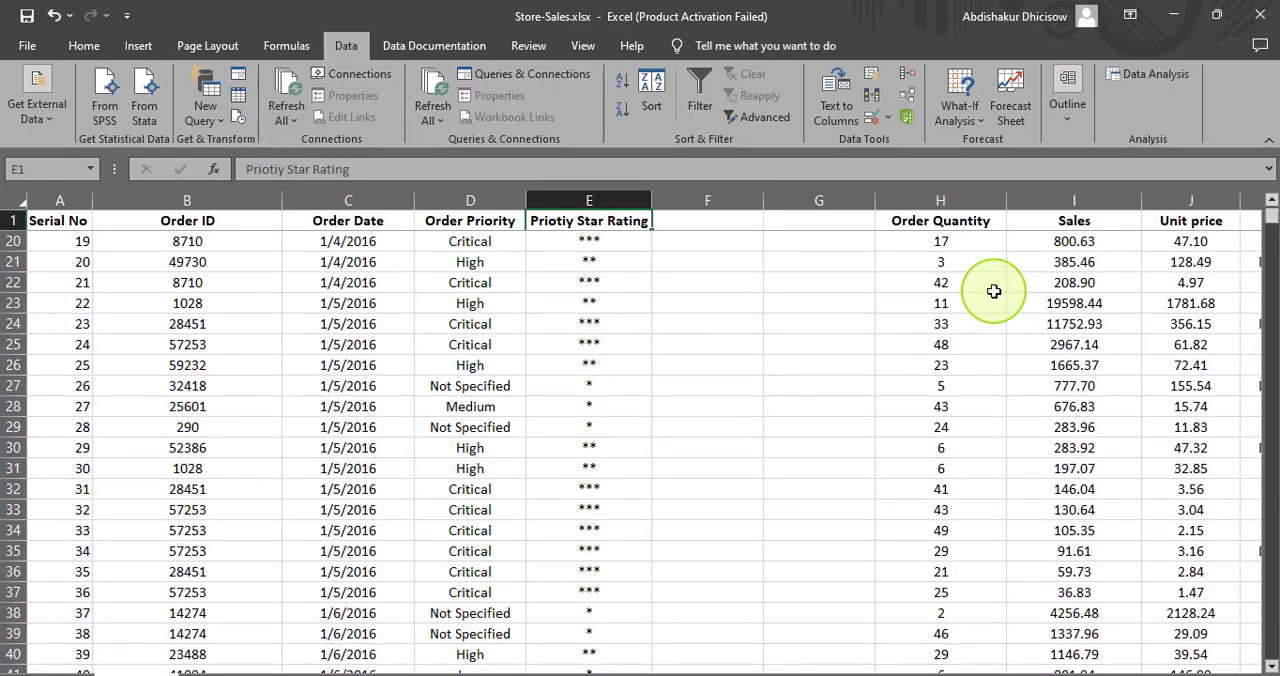
- Try to delete columns F and G holding the lookup list, and undo the deletion
left_click(684, 199)
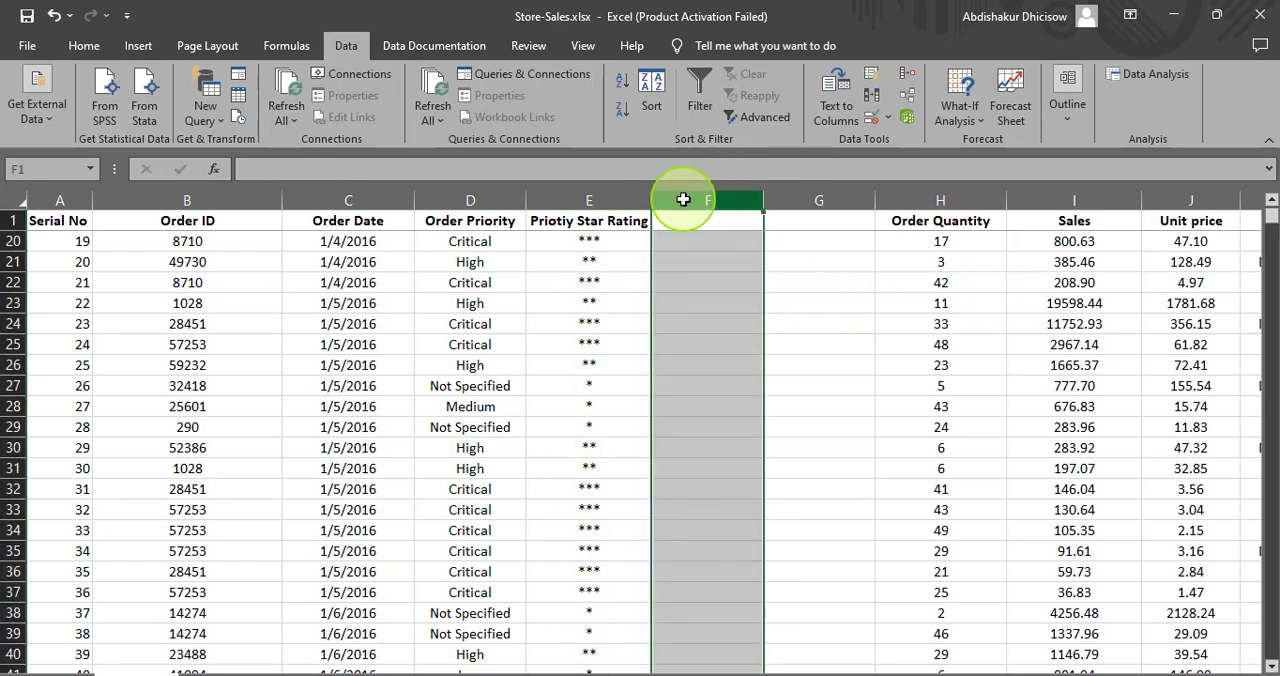
left_click_drag(684, 199, 778, 199)
right_click(778, 200)
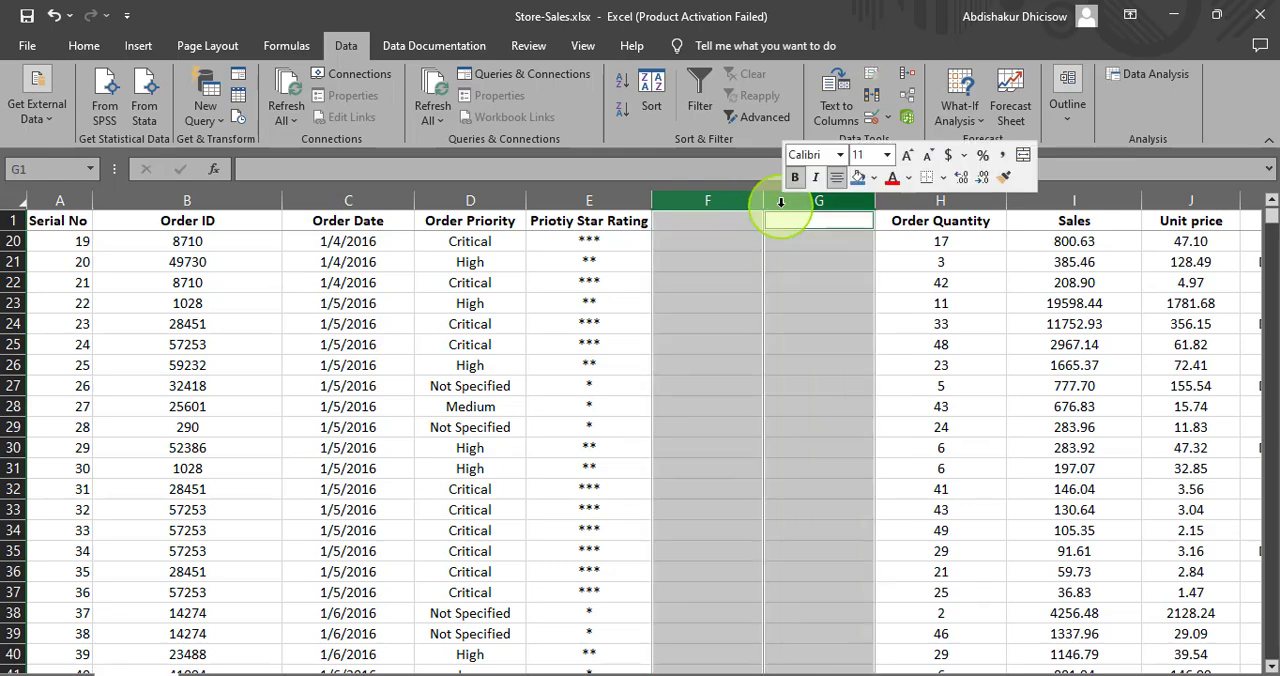
left_click(812, 394)
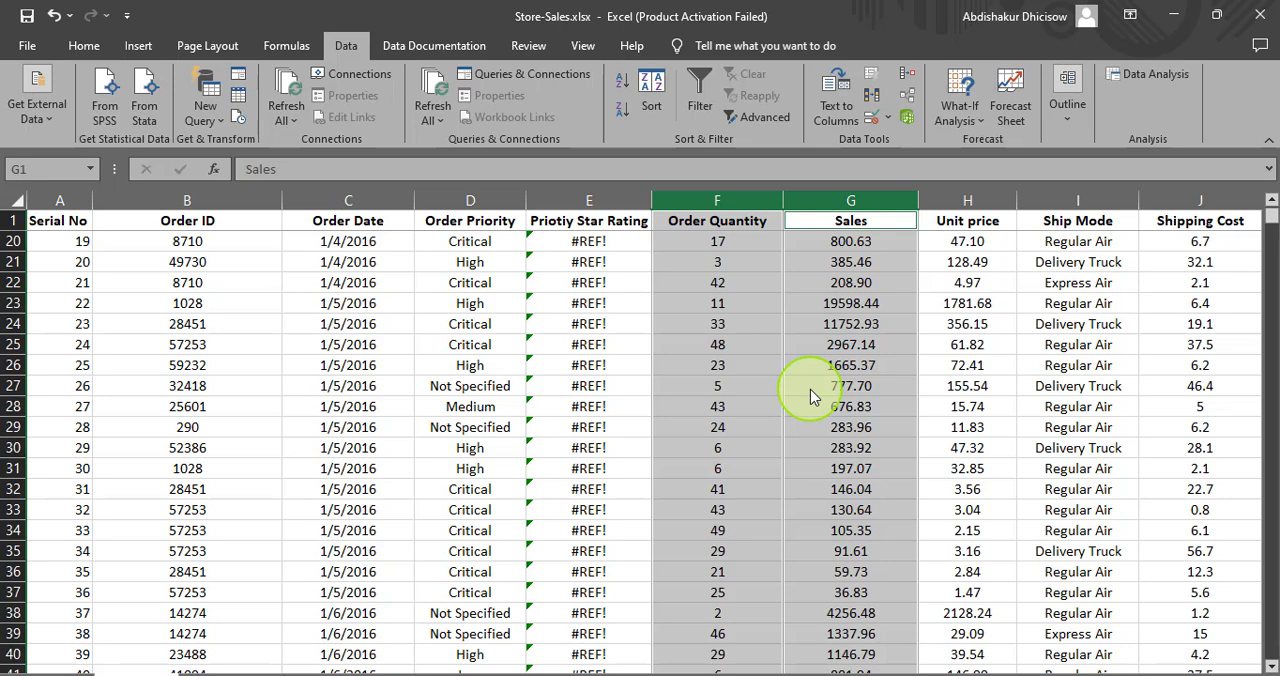
key("ctrl+z")
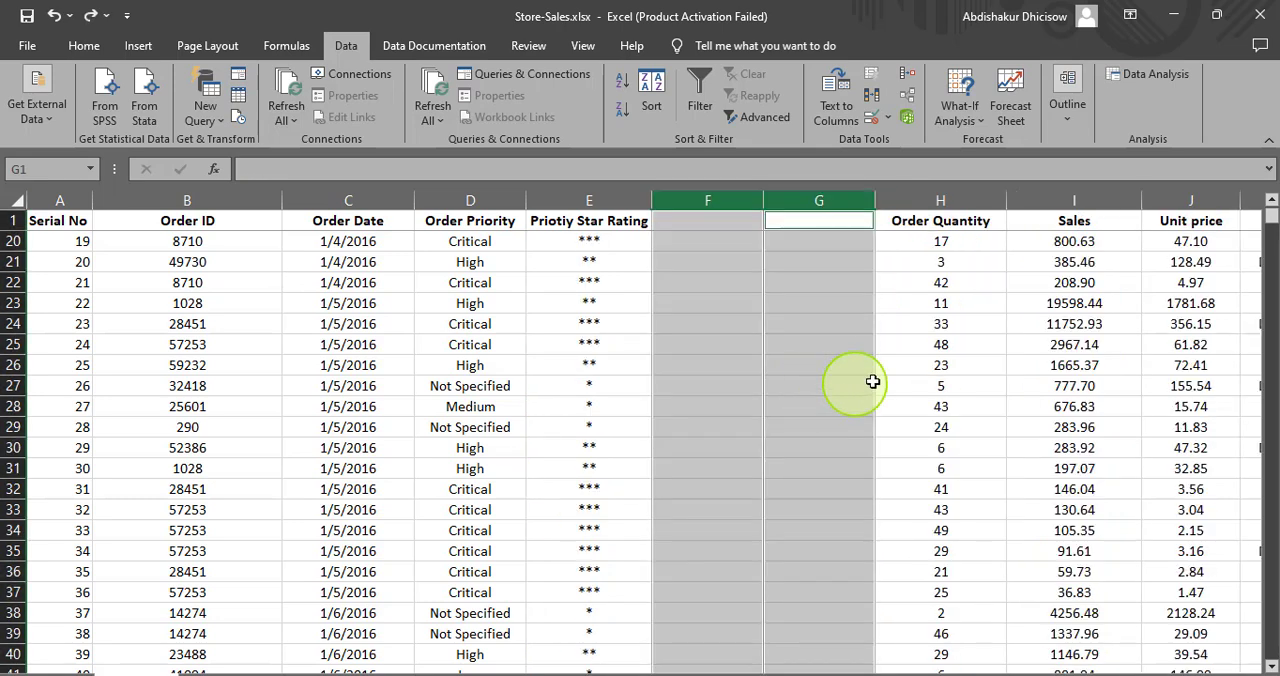
left_click(855, 395)
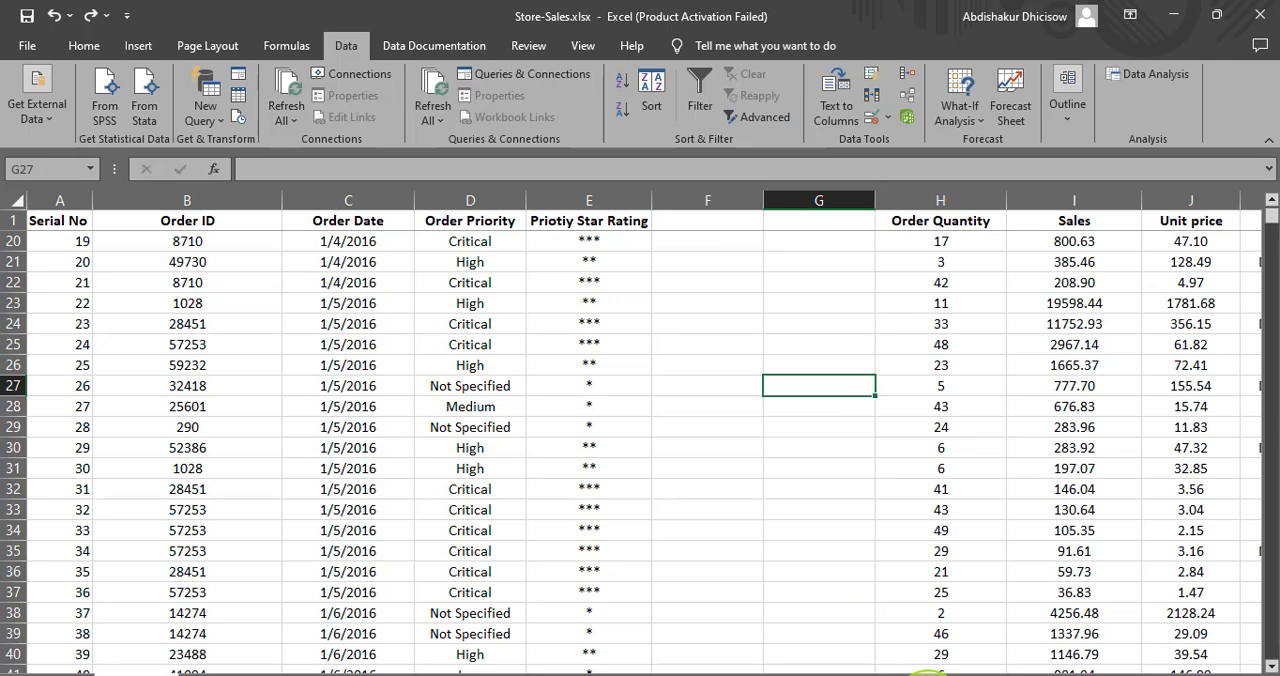
- Examine the star ratings down to the sales summary below the data, and return to the first rows of the sheet
scroll(988, 586, "up", 6)
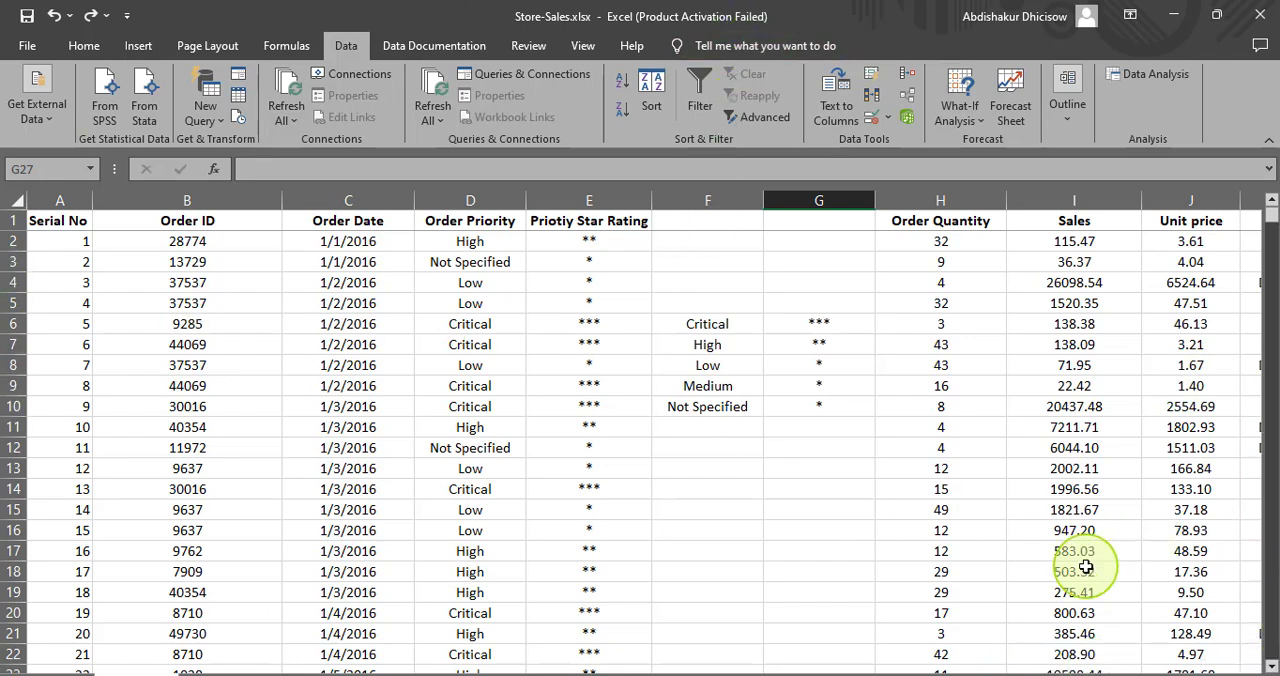
key("ctrl+Down")
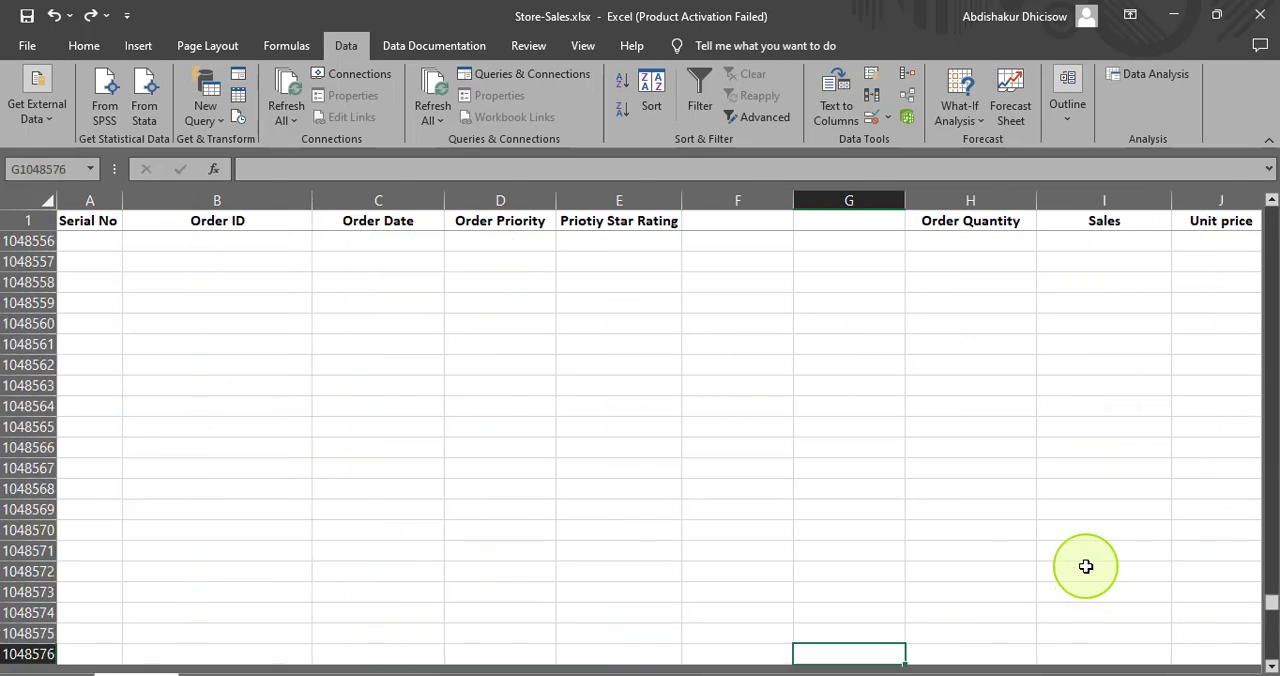
left_click_drag(1266, 648, 1272, 563)
key("ctrl+Up")
scroll(1157, 571, "down", 20)
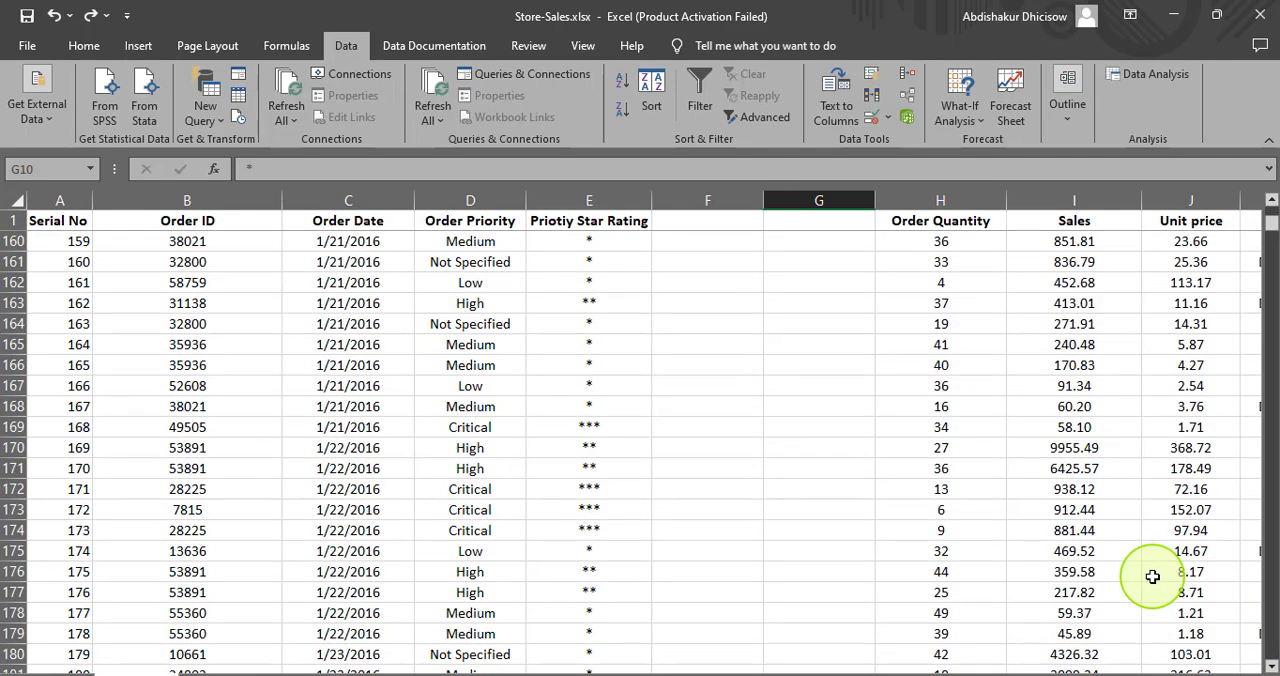
key("ctrl+shift+Down")
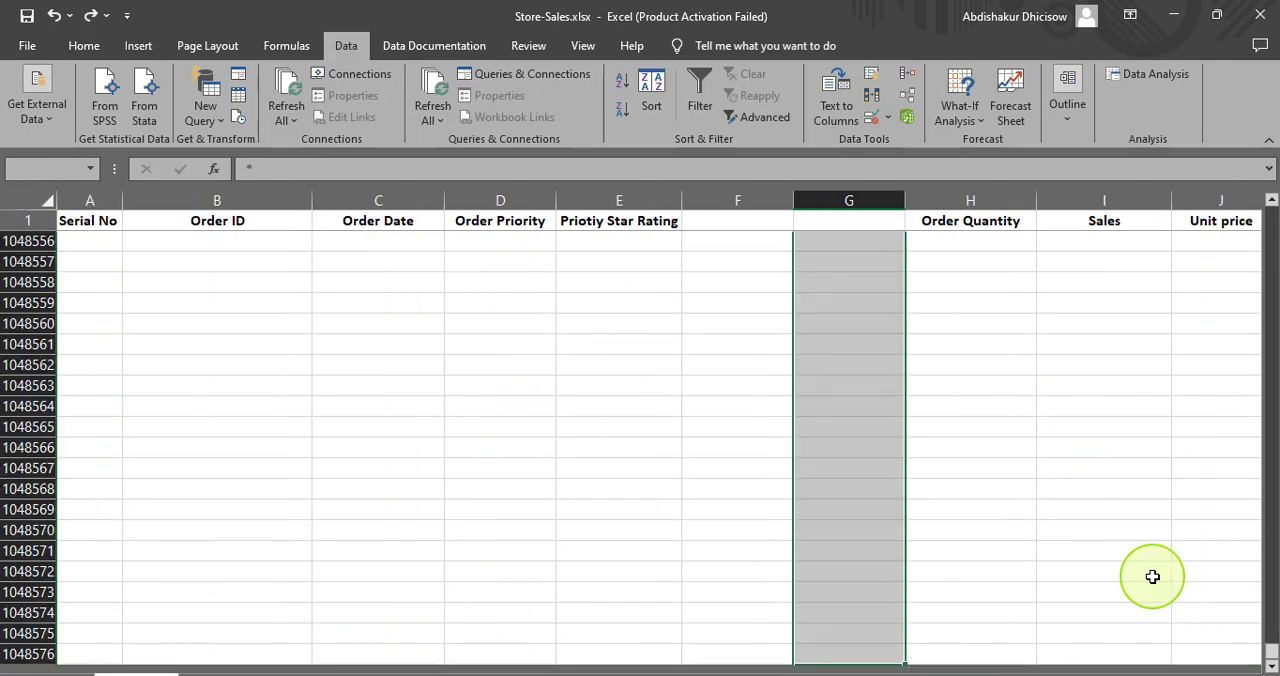
scroll(1152, 577, "up", 20)
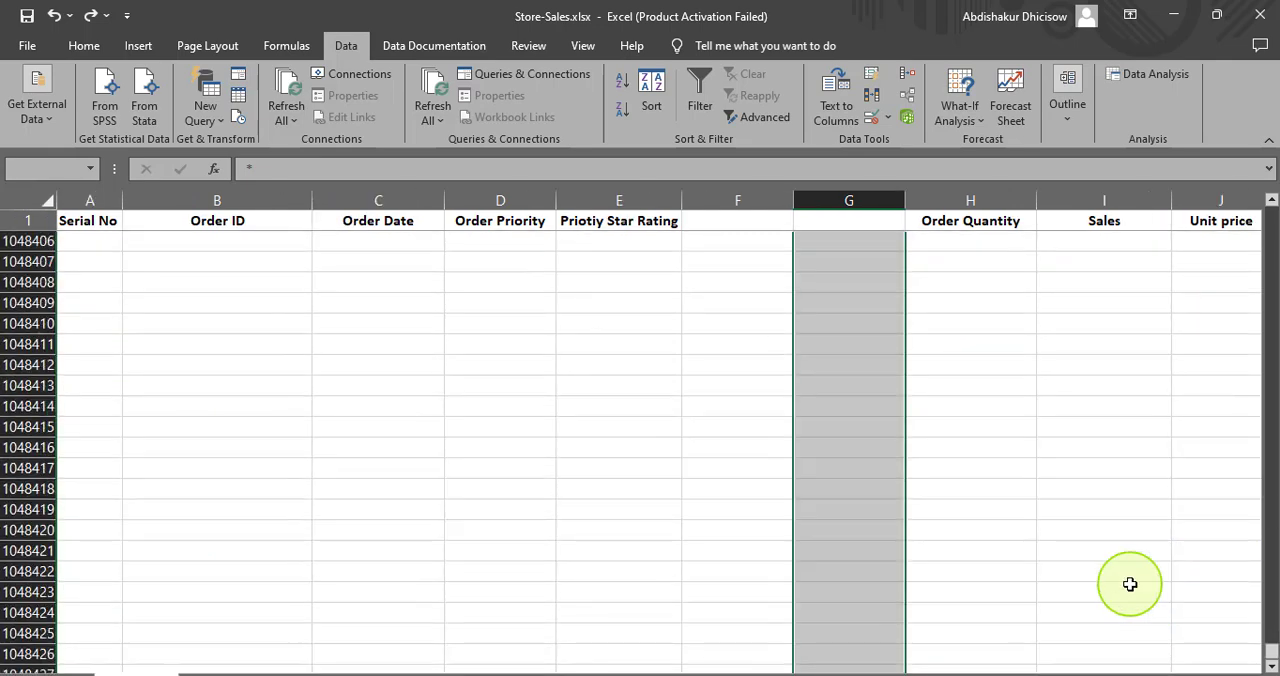
key("ctrl+shift+Up")
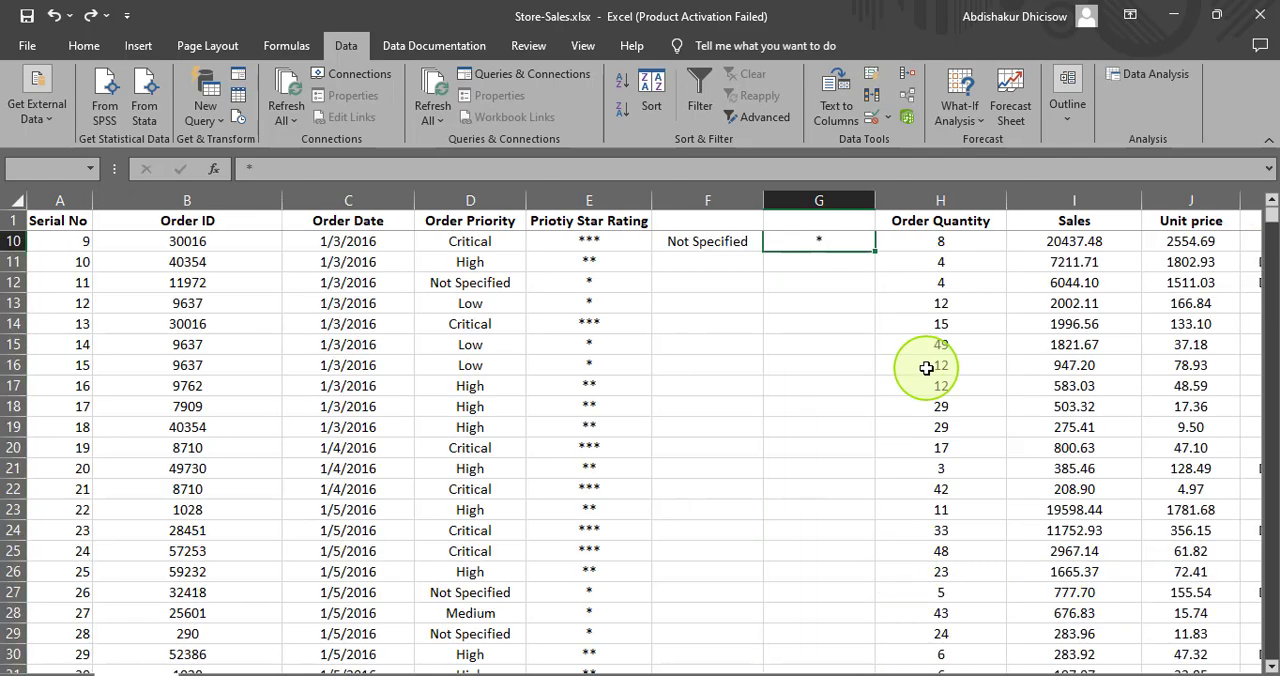
scroll(908, 370, "down", 20)
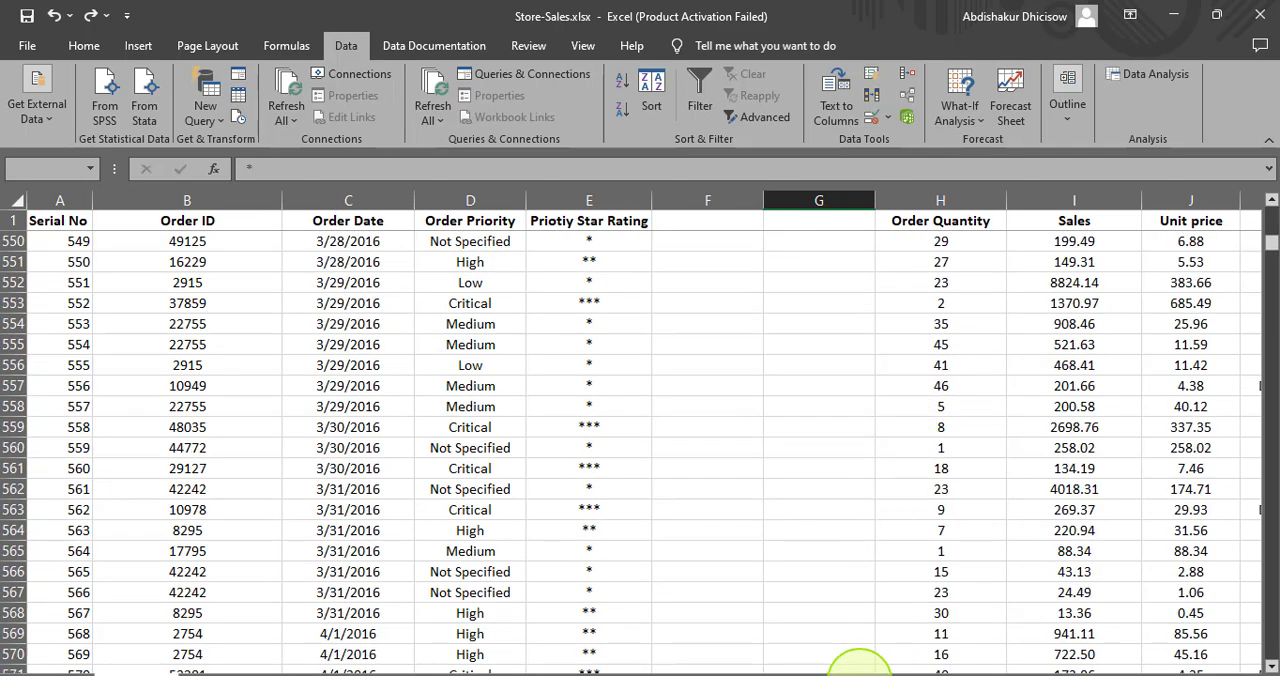
left_click_drag(1273, 243, 1166, 650)
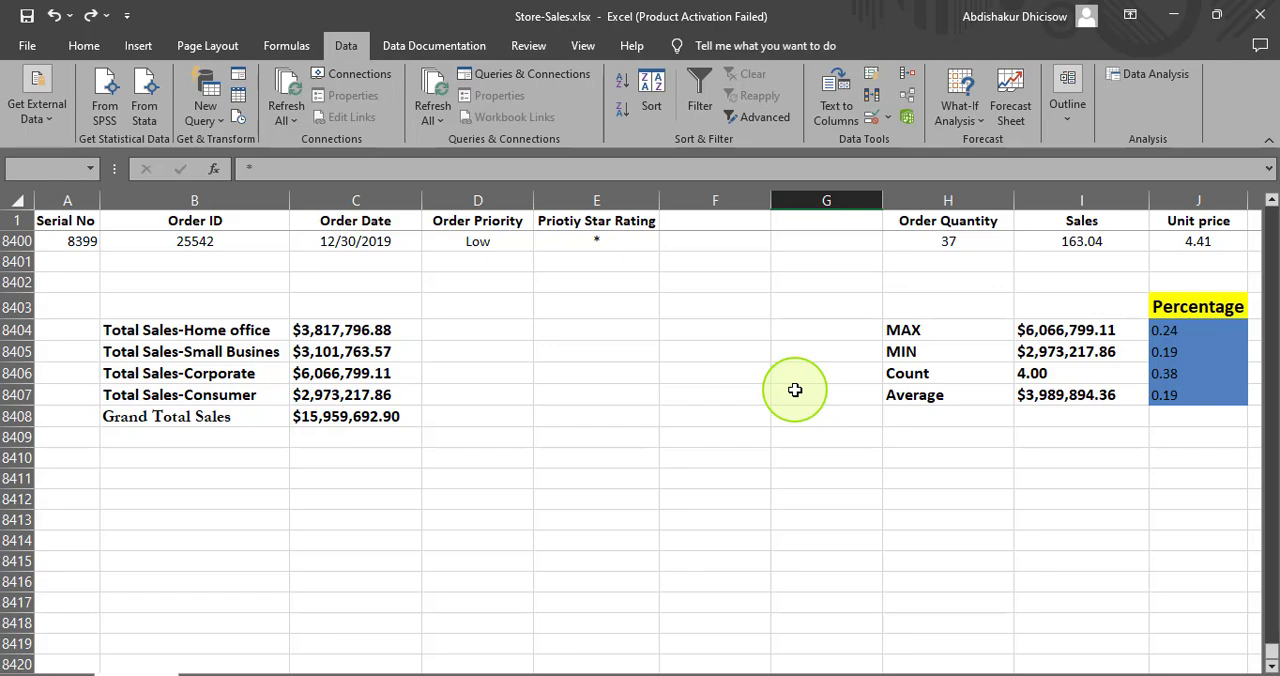
scroll(777, 371, "up", 20)
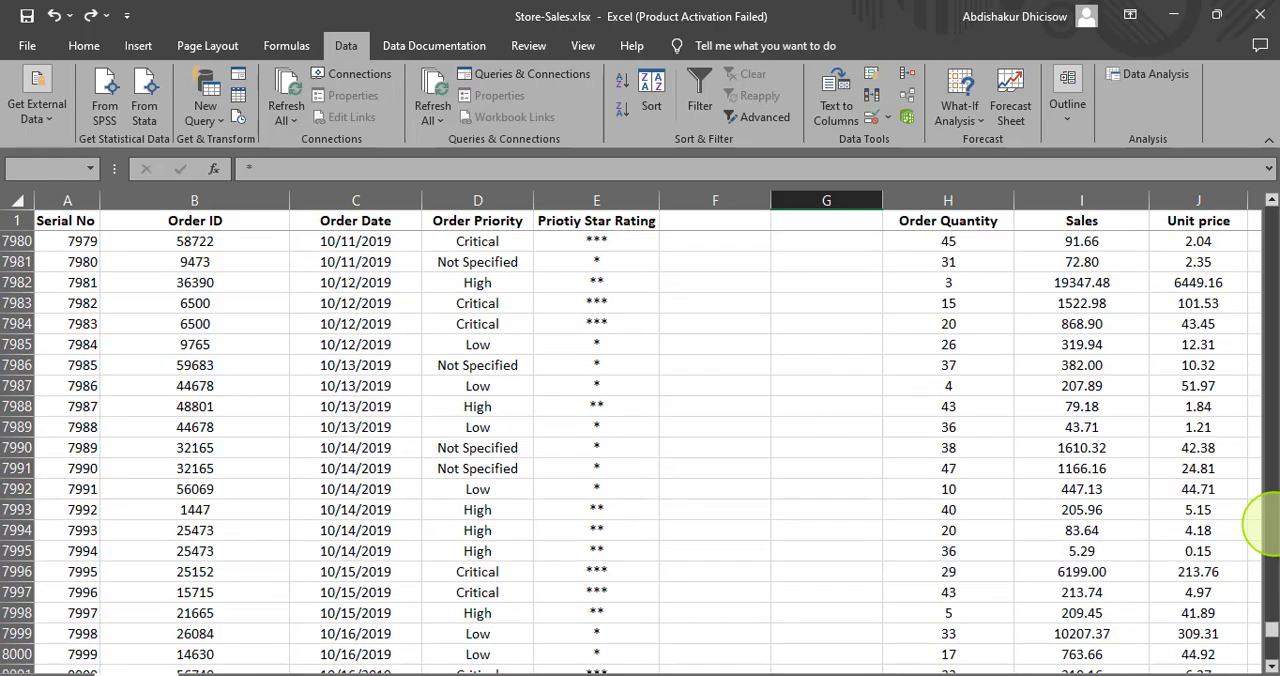
left_click_drag(1272, 633, 1279, 397)
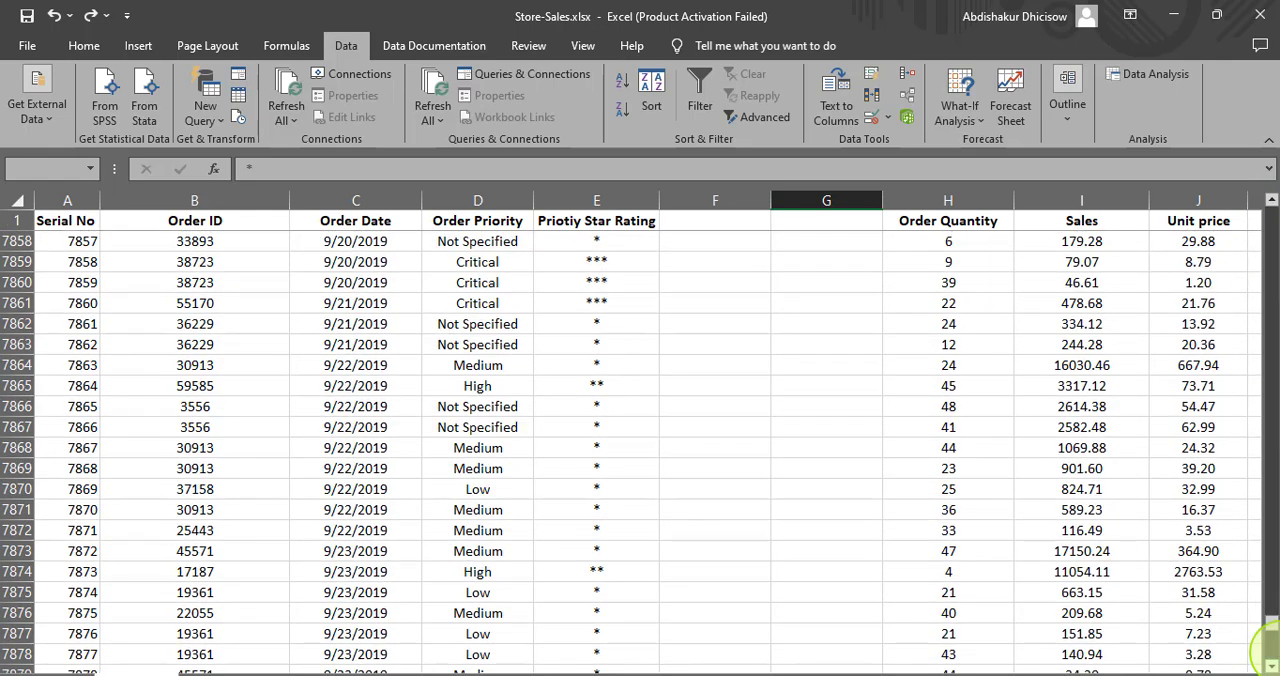
left_click_drag(1271, 620, 1272, 210)
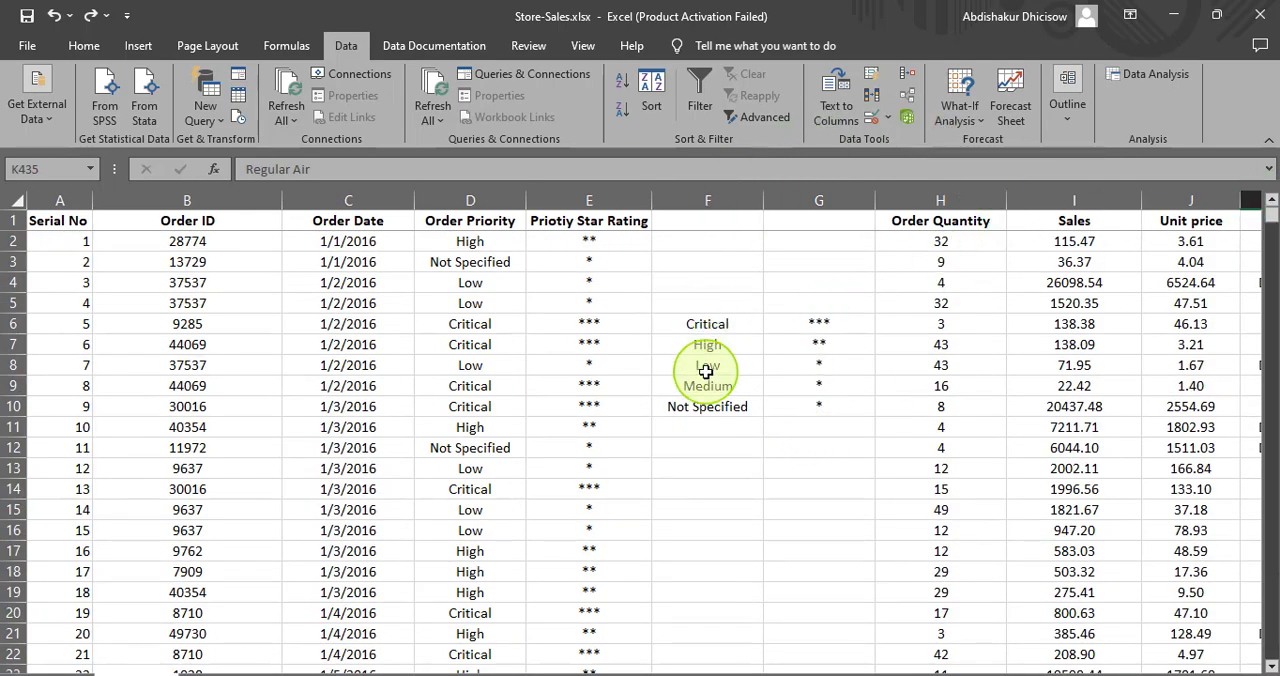
- Close the Store-Sales workbook without saving the changes
left_click(1260, 18)
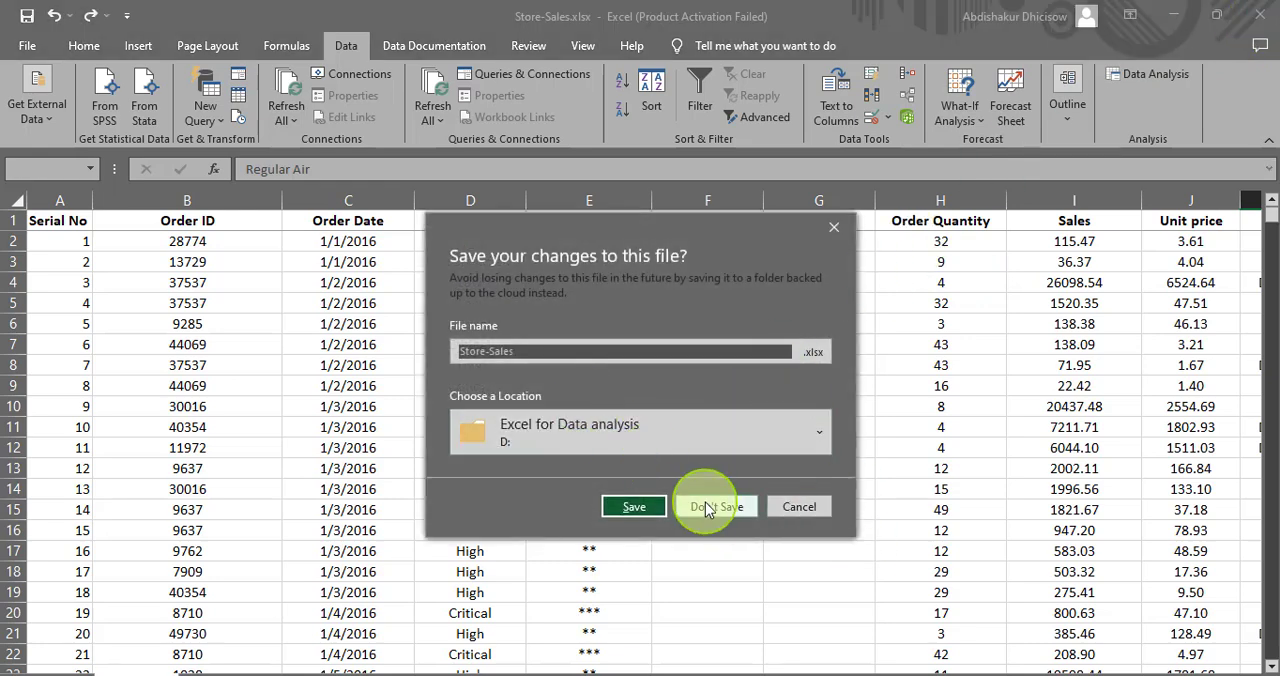
left_click(705, 506)
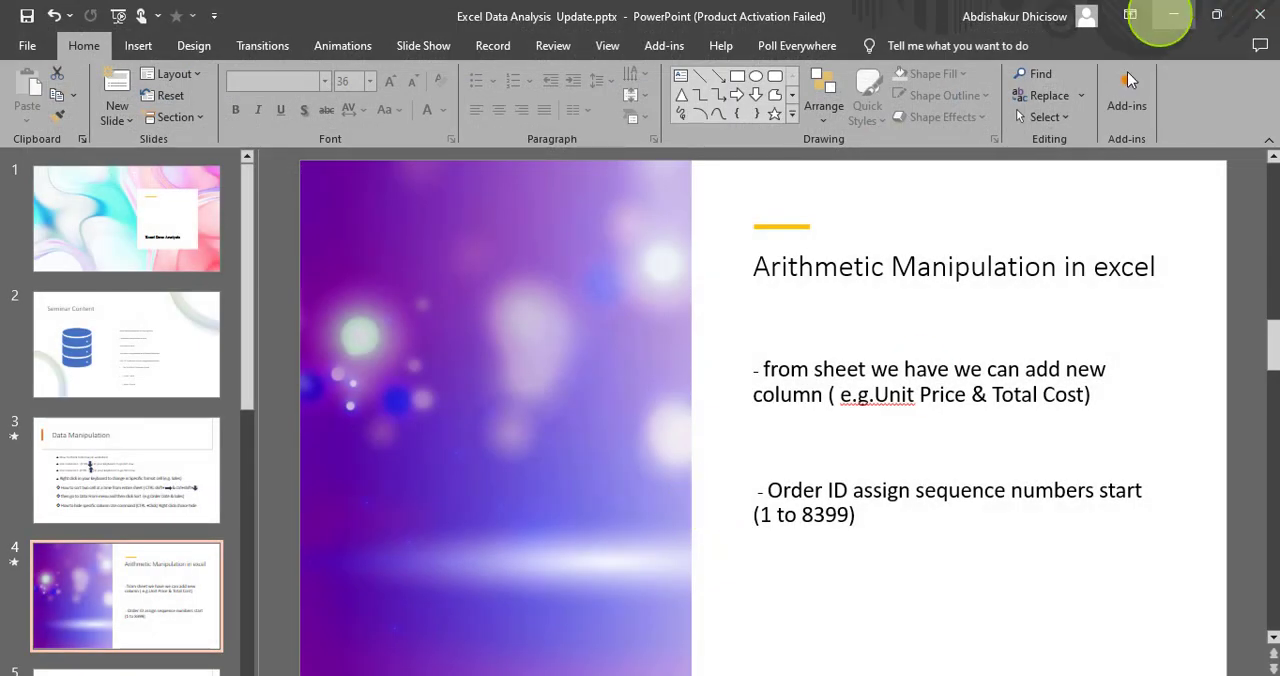
left_click(748, 675)
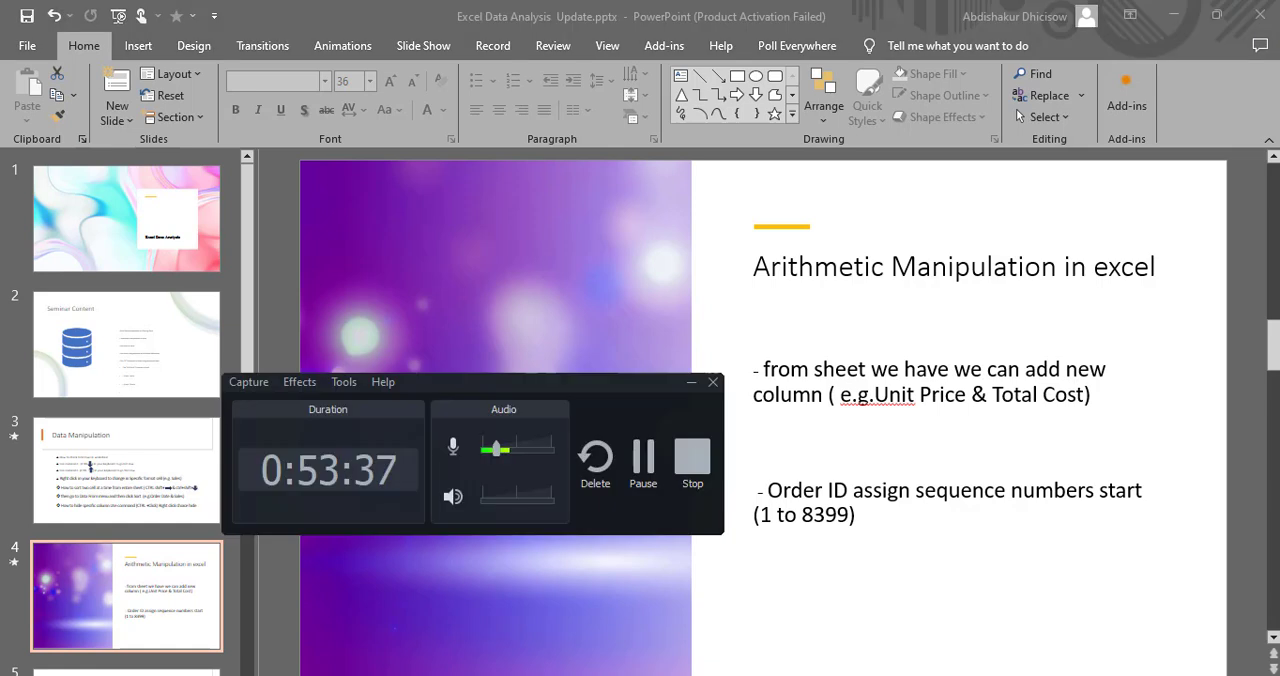